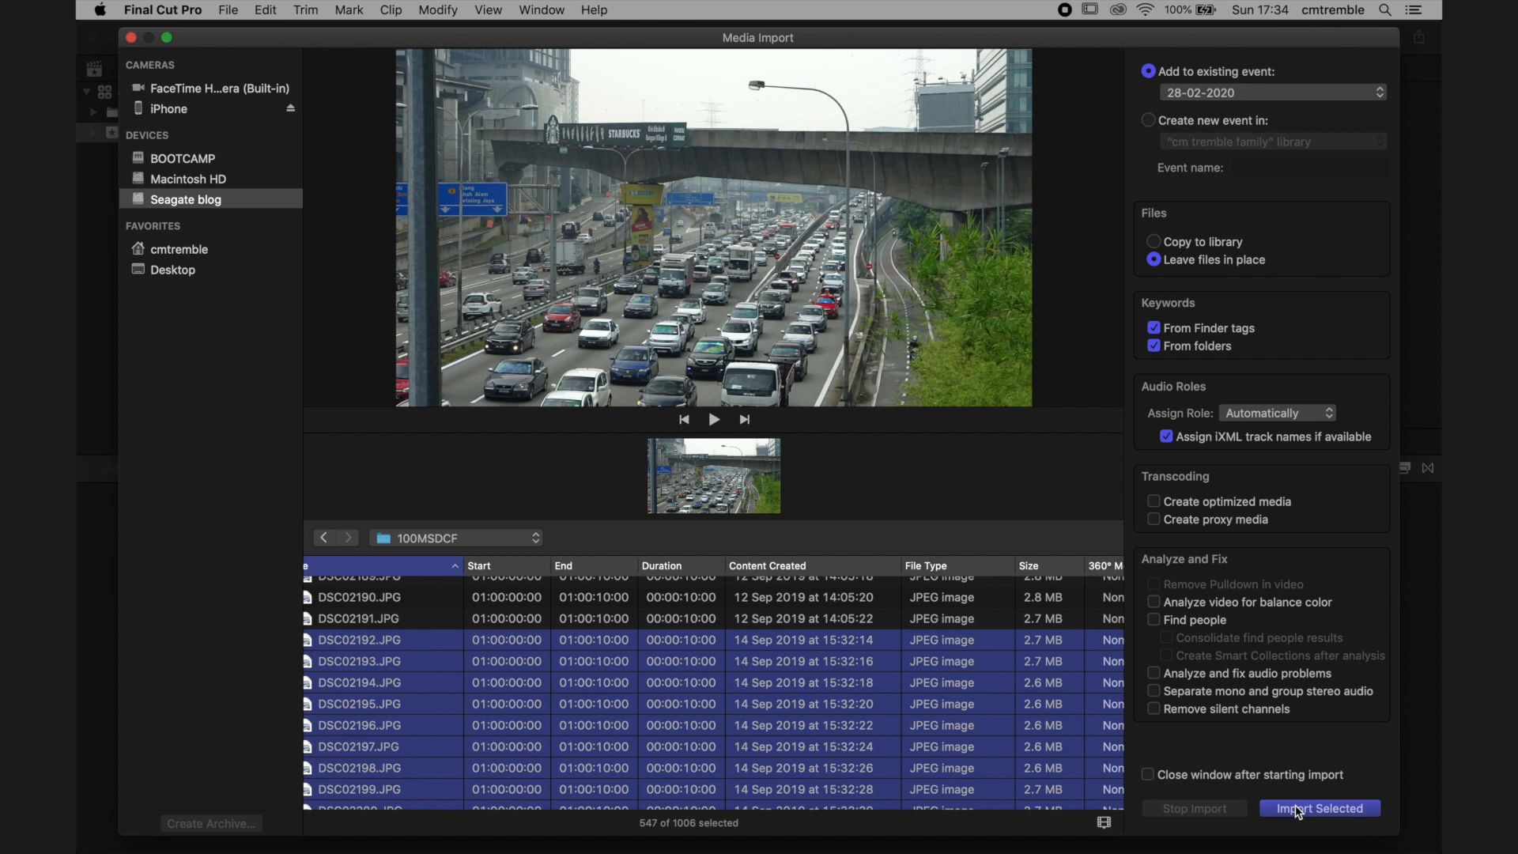
Import the selected JPEG photos into the 28-02-2020 event and close the Media Import window
left_click(1298, 808)
left_click(131, 38)
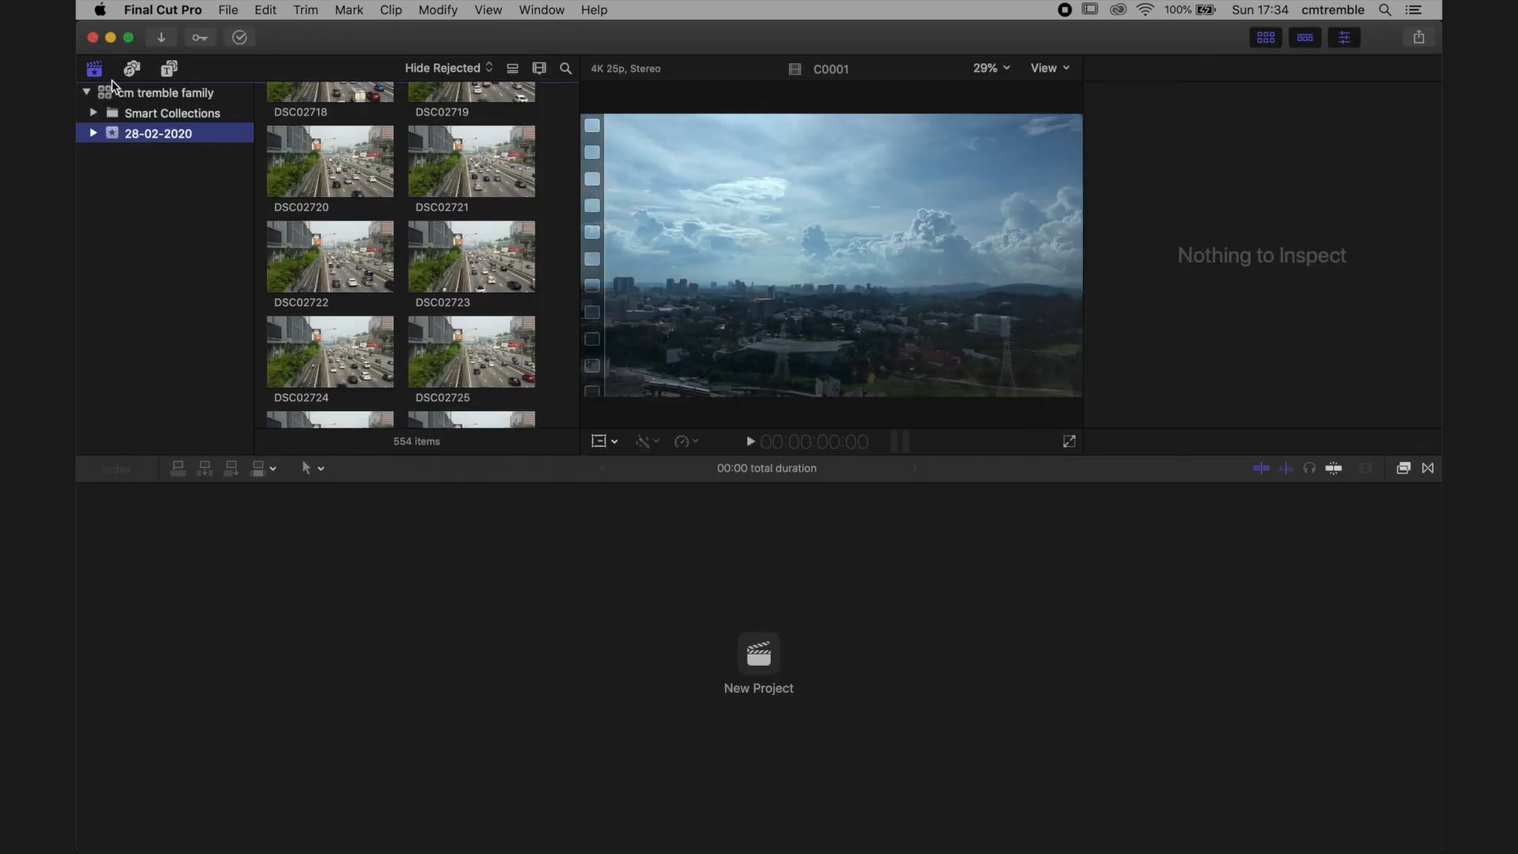
left_click(300, 250)
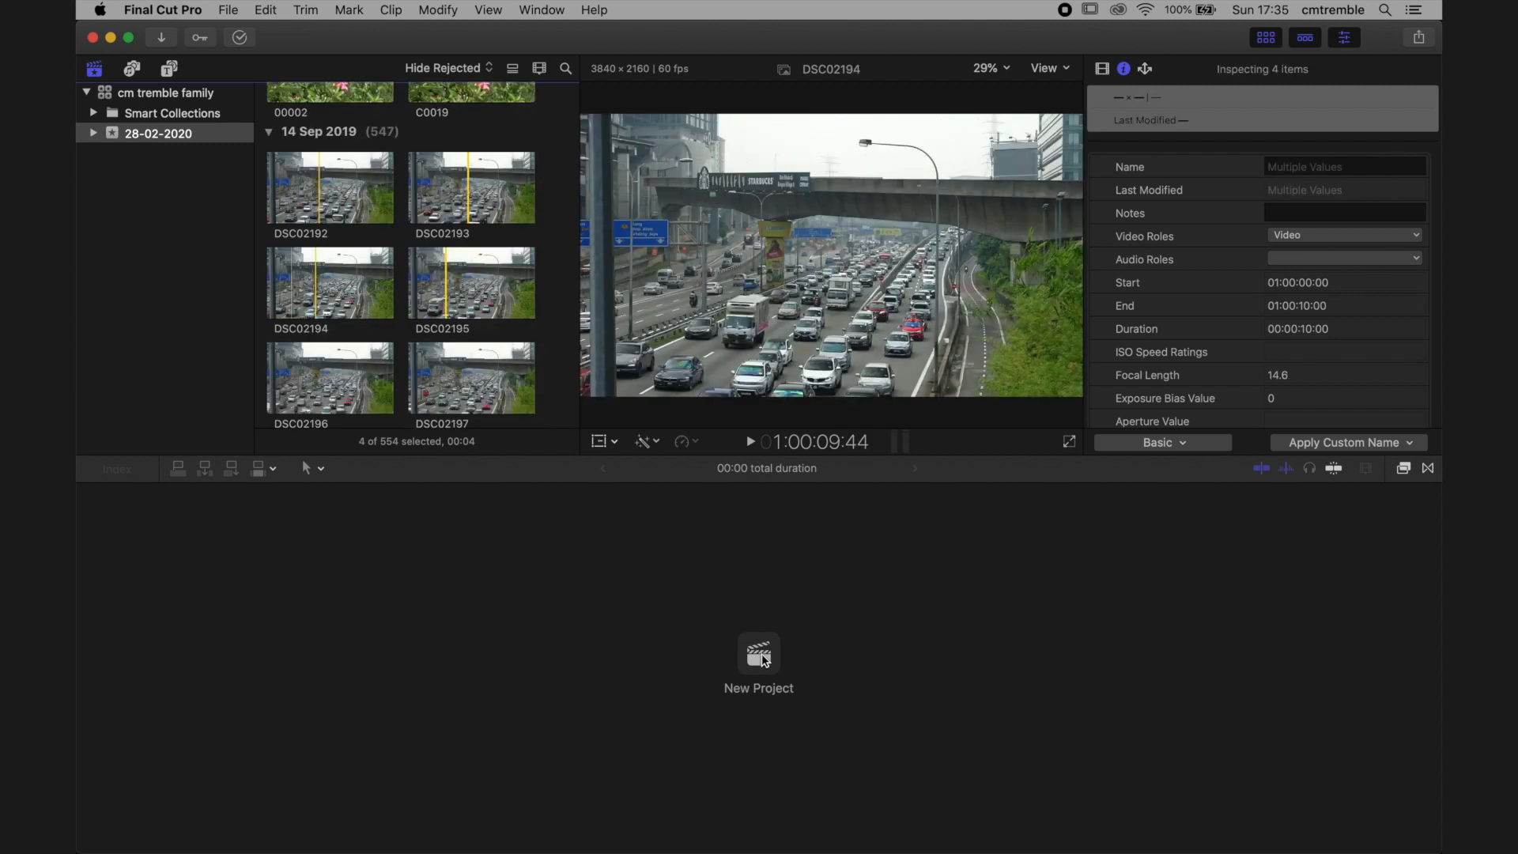
Create a project named "timelapse mode" with 4K video format, 3840x2160 resolution and a 25p frame rate
left_click(762, 654)
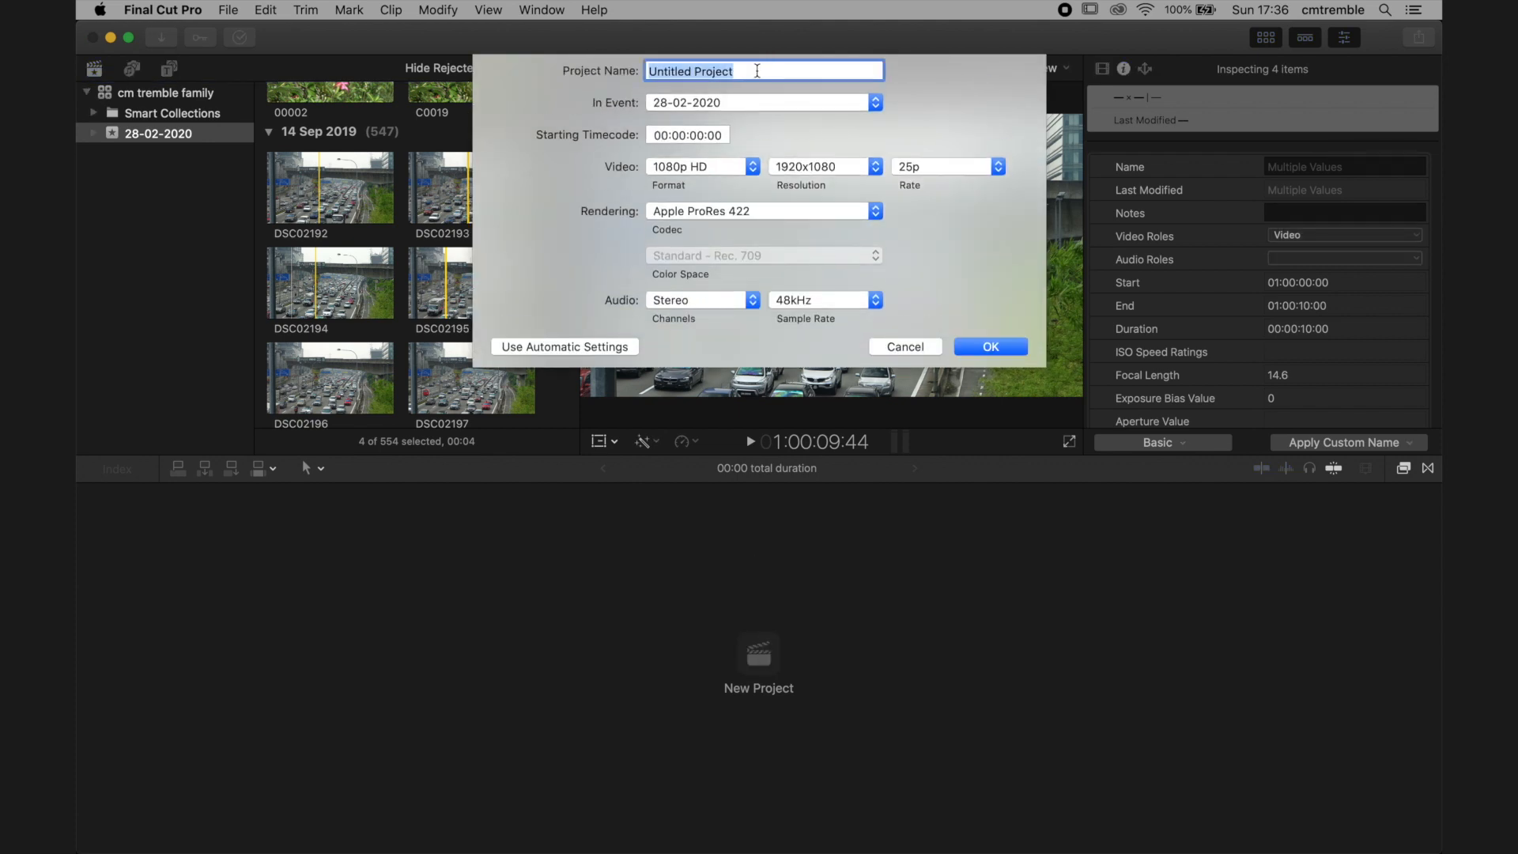
type("timelapse mode")
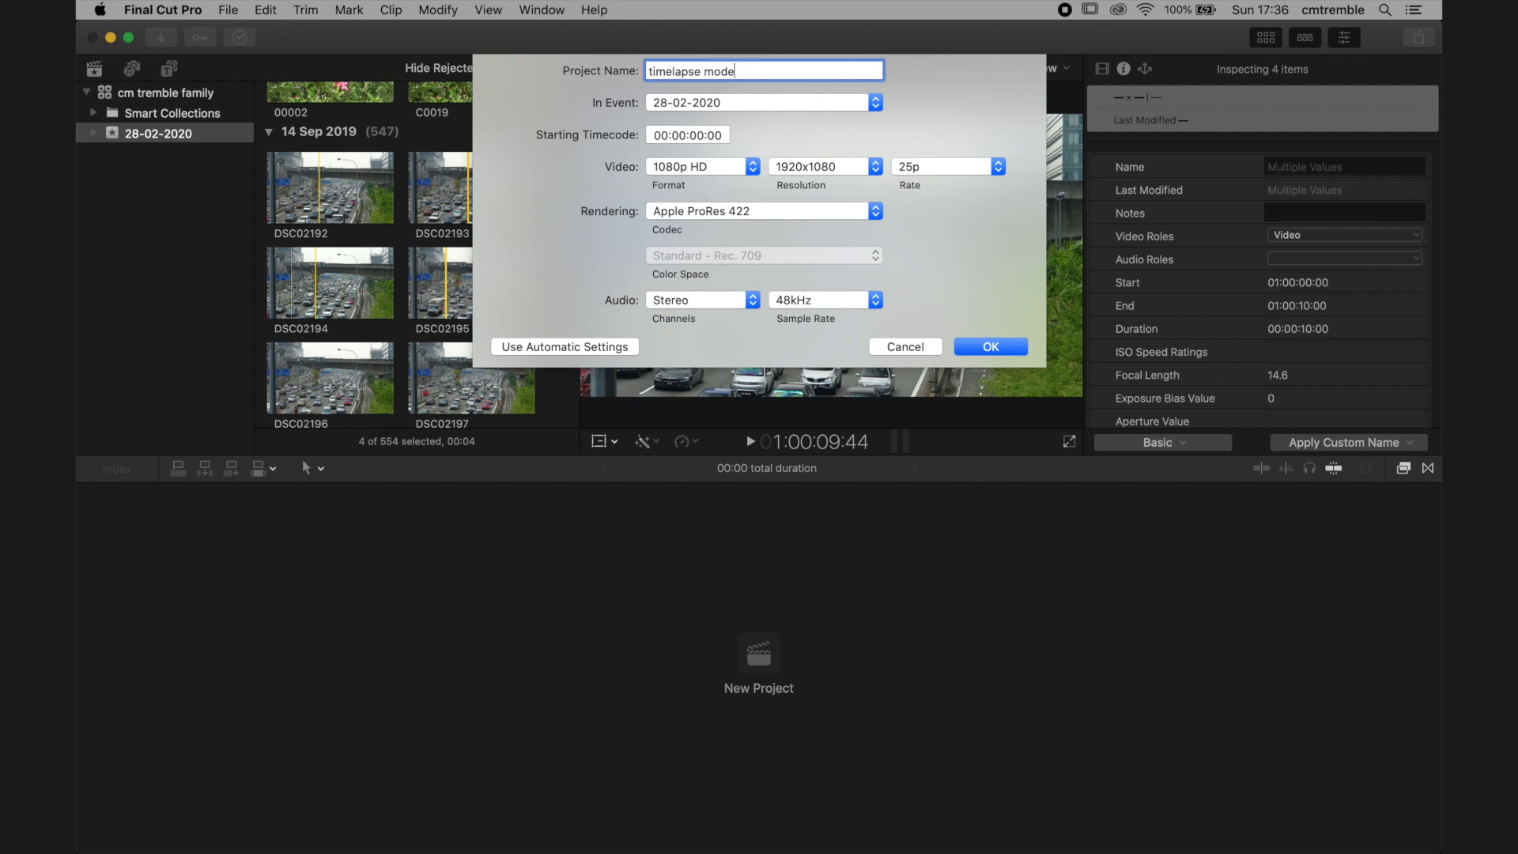
left_click(753, 168)
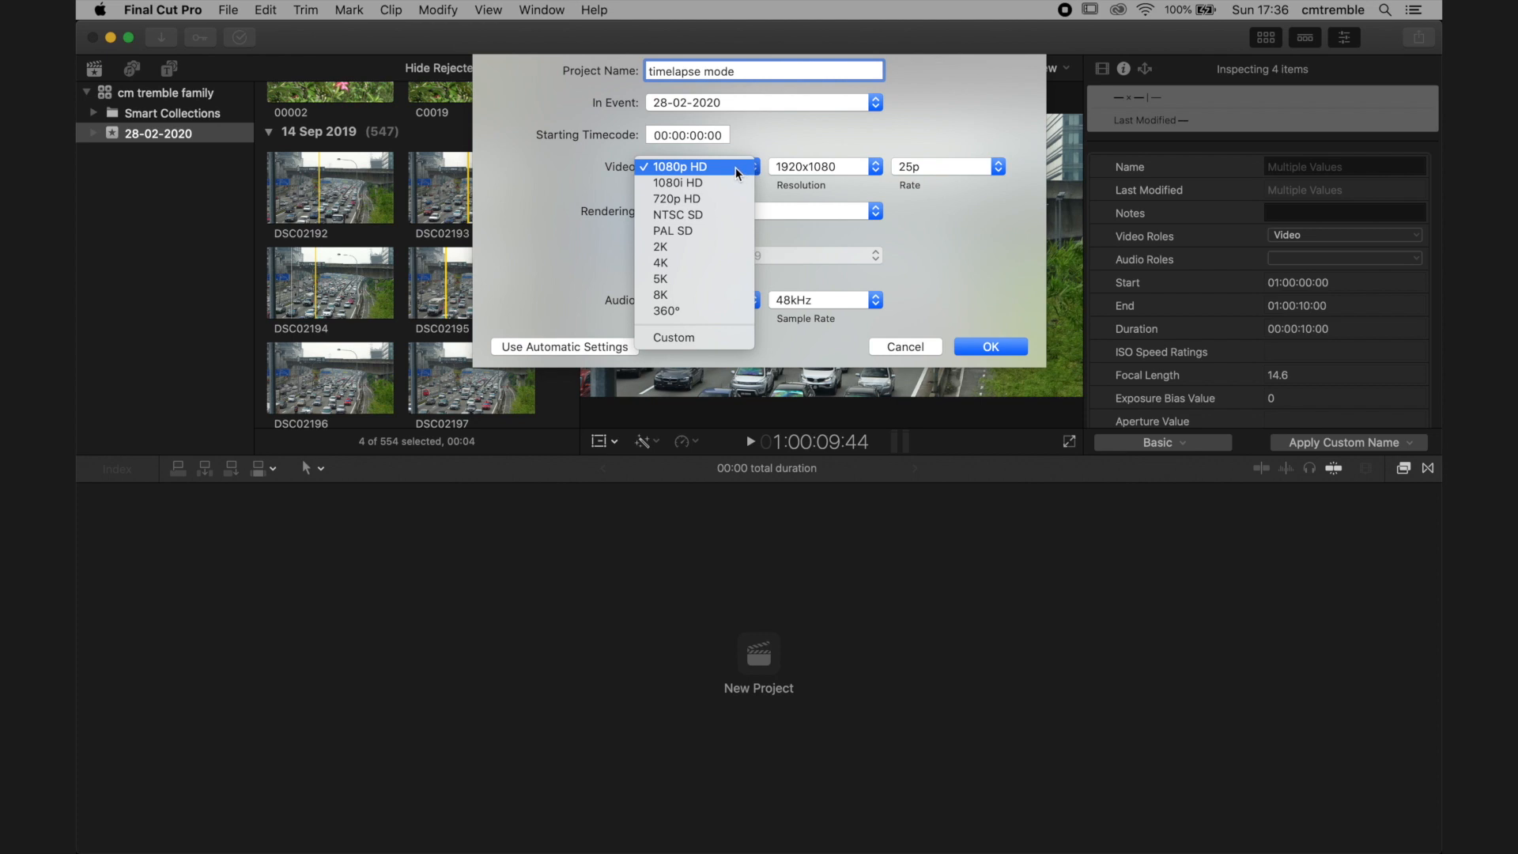
left_click(691, 263)
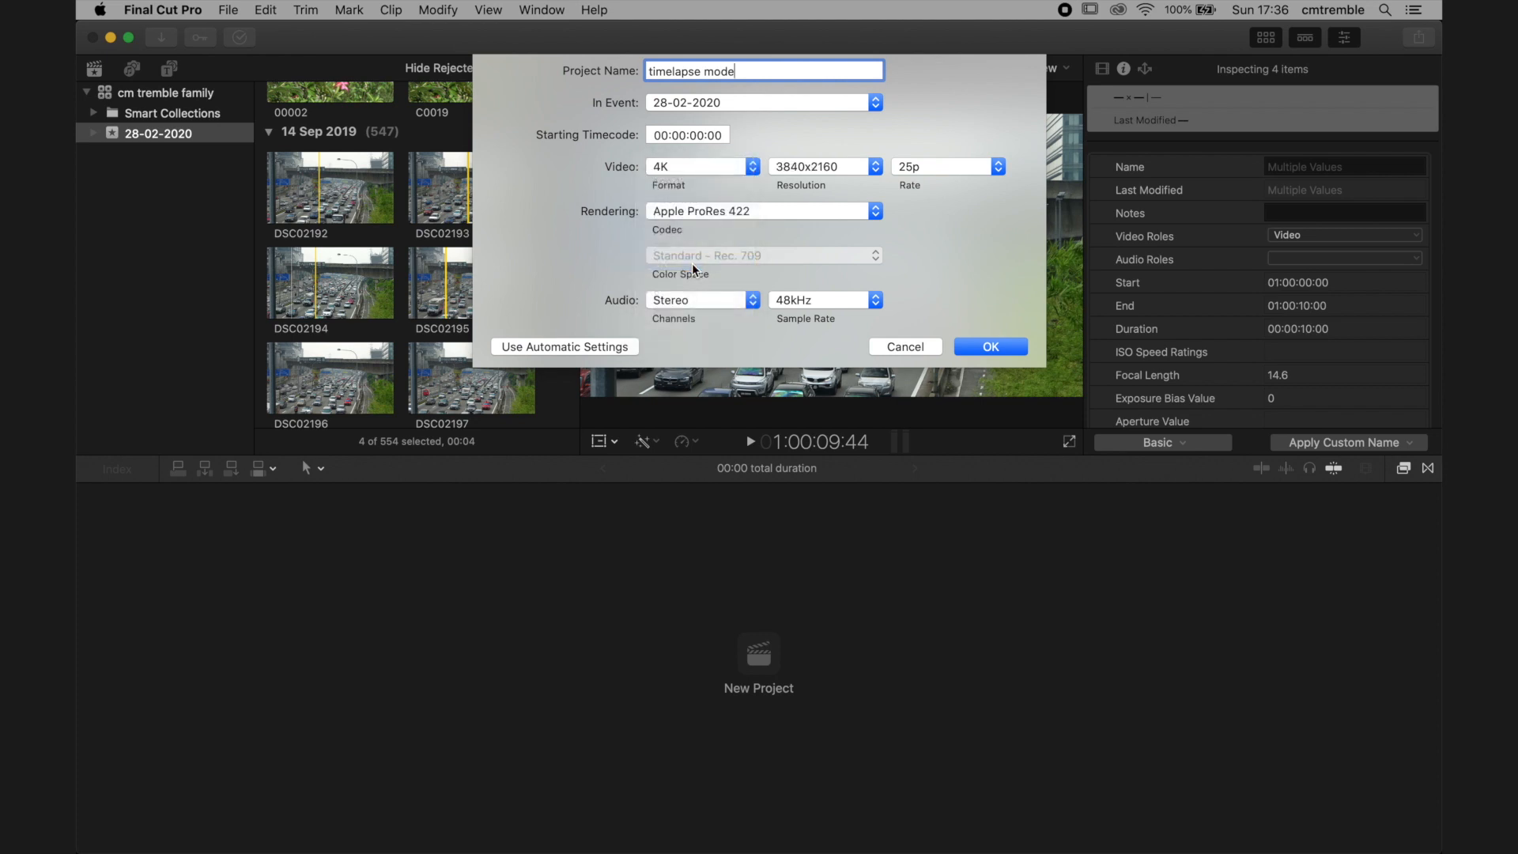
left_click(875, 169)
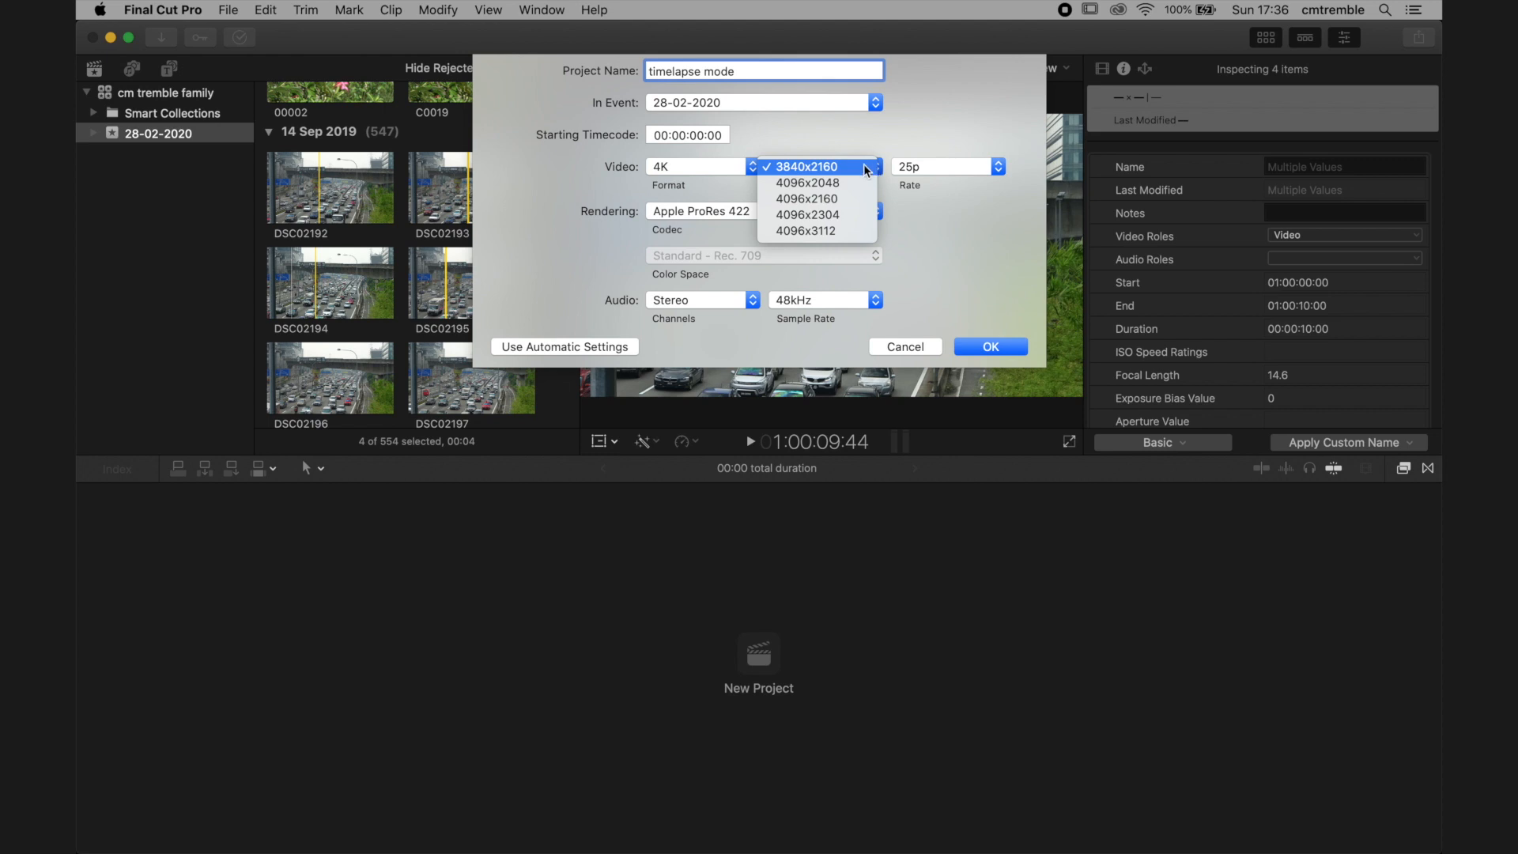
left_click(863, 168)
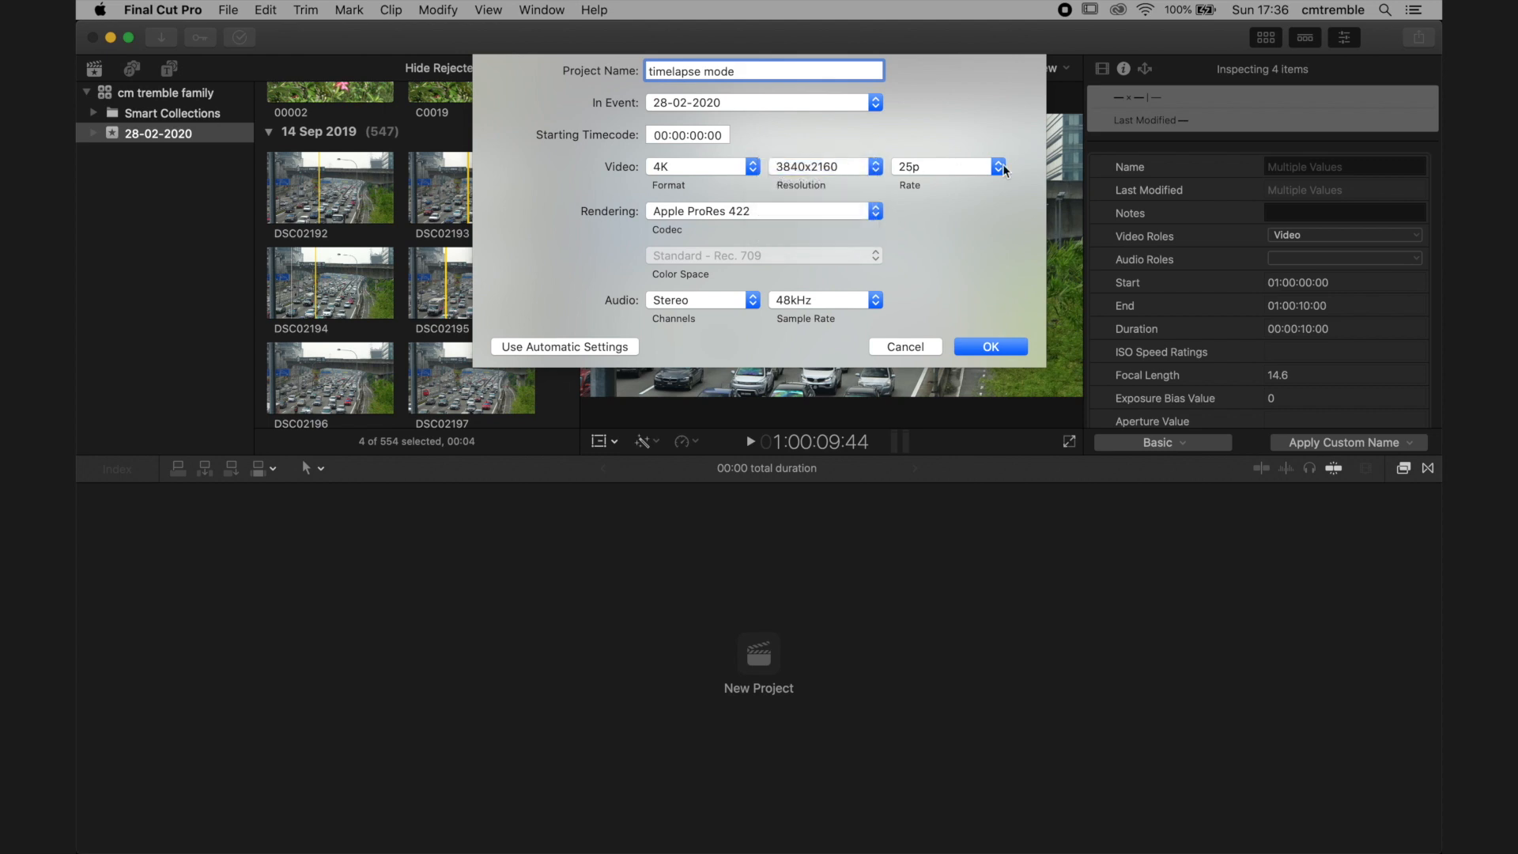
left_click(998, 169)
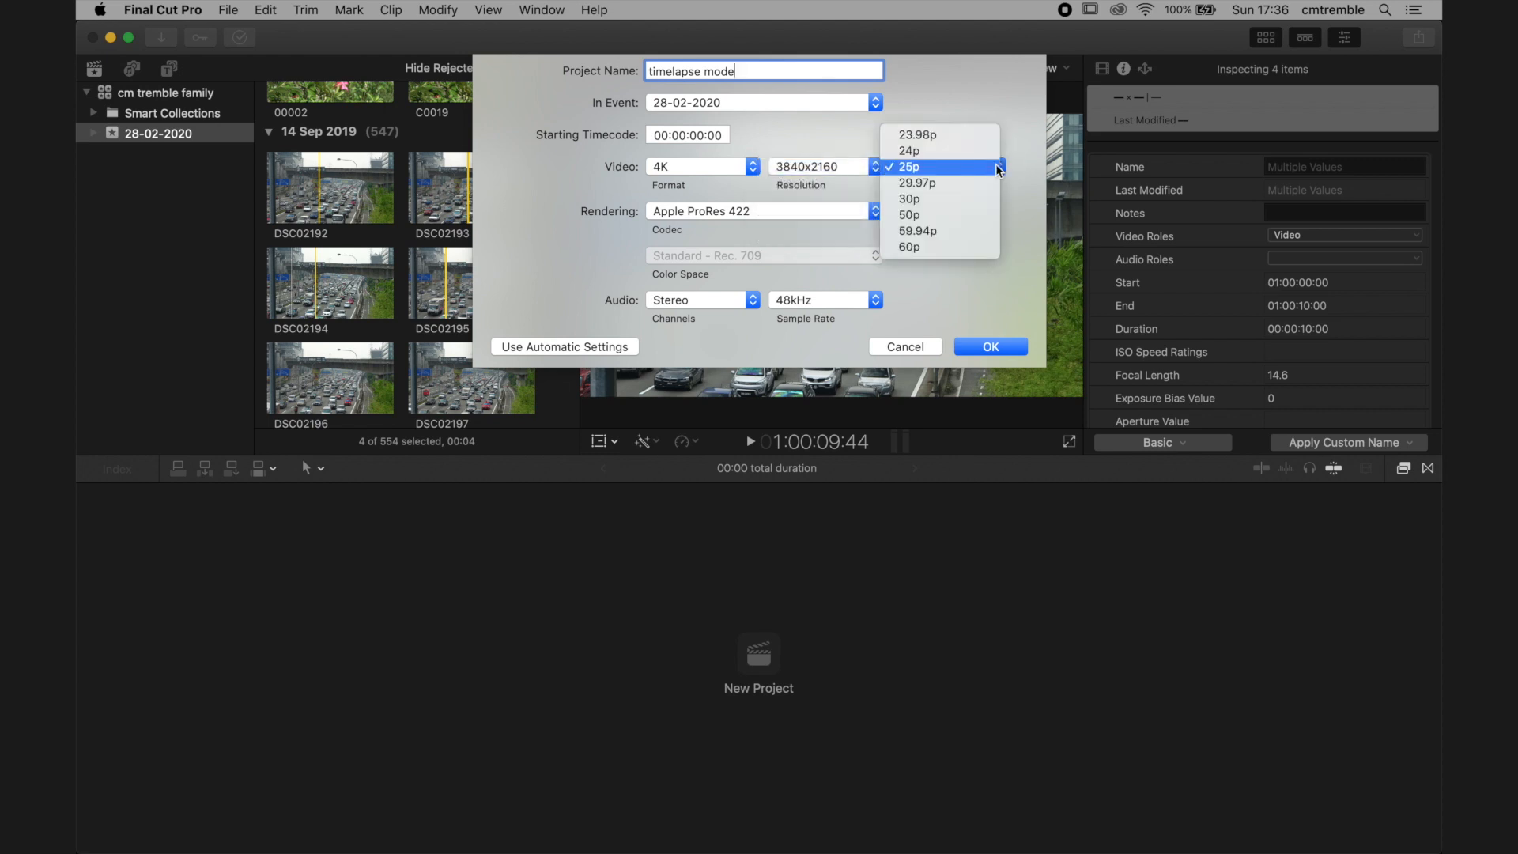
left_click(954, 166)
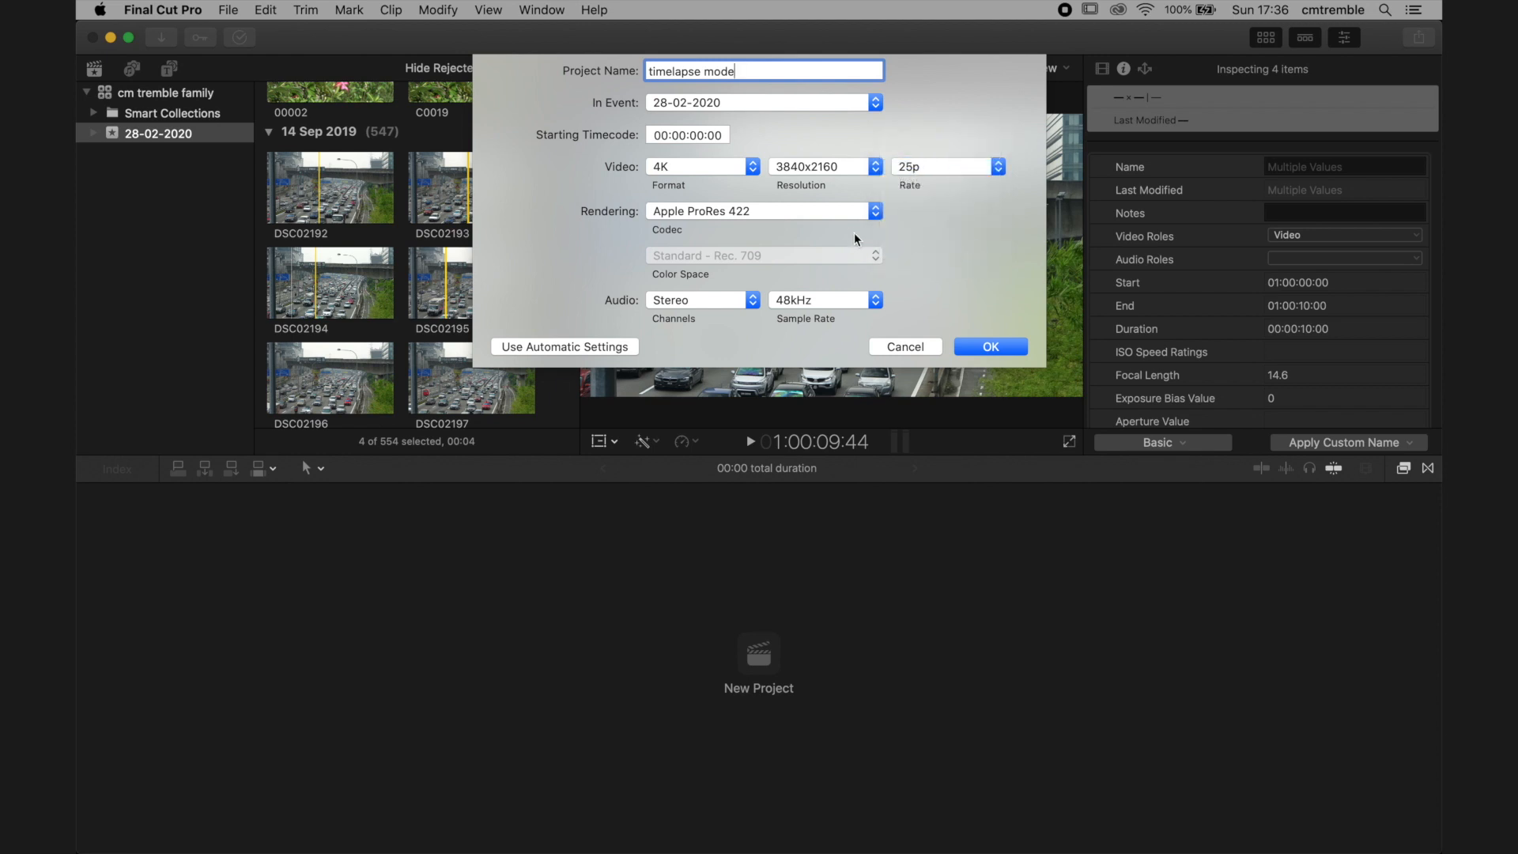
left_click(984, 349)
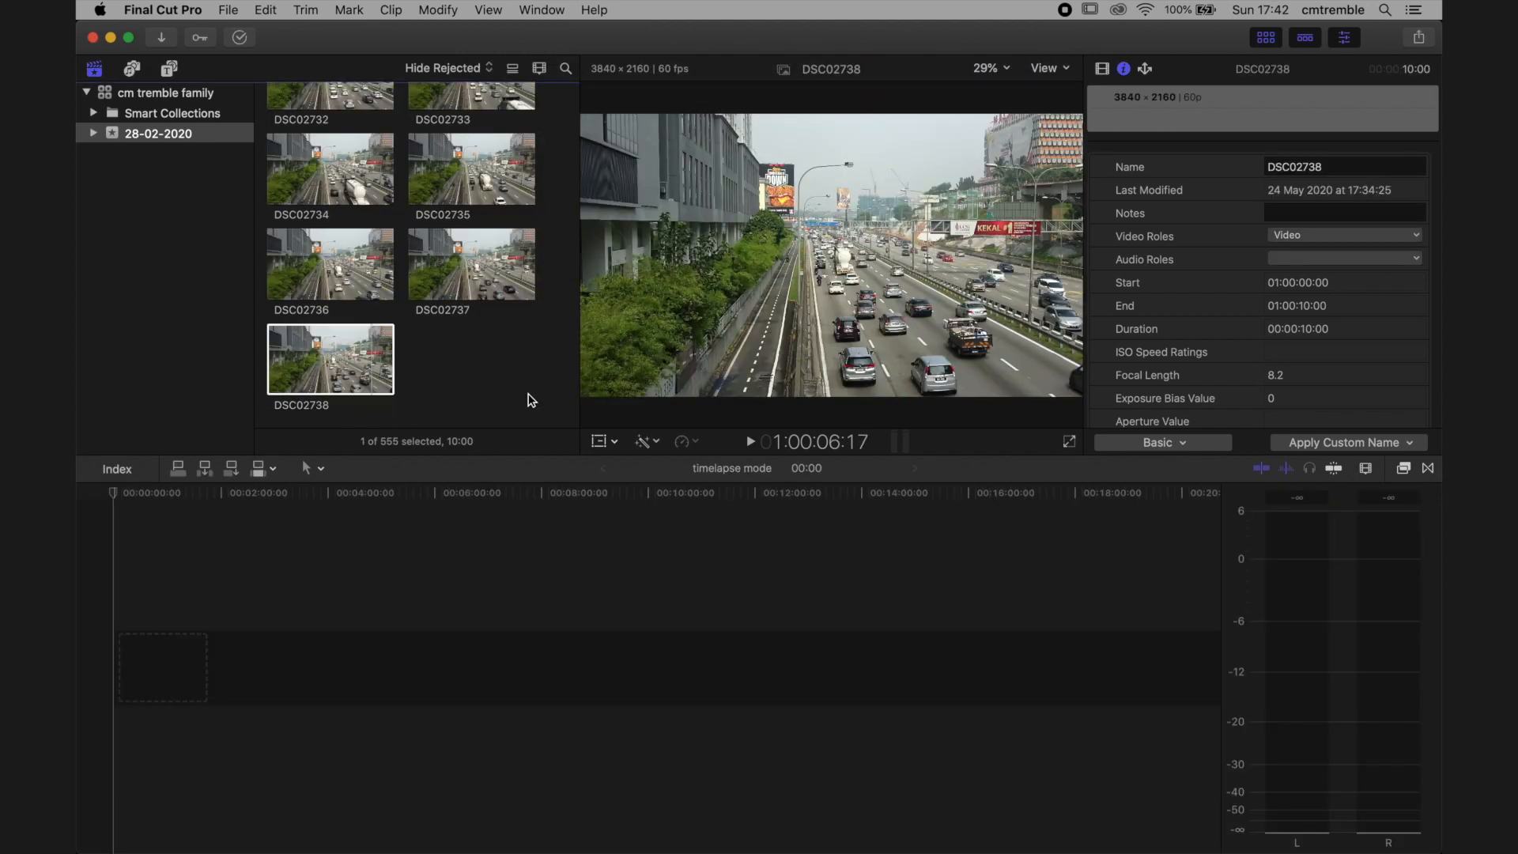
Select all photos in the 14 Sep 2019 group and change their duration to 1 frame
left_click_drag(525, 397, 297, 212)
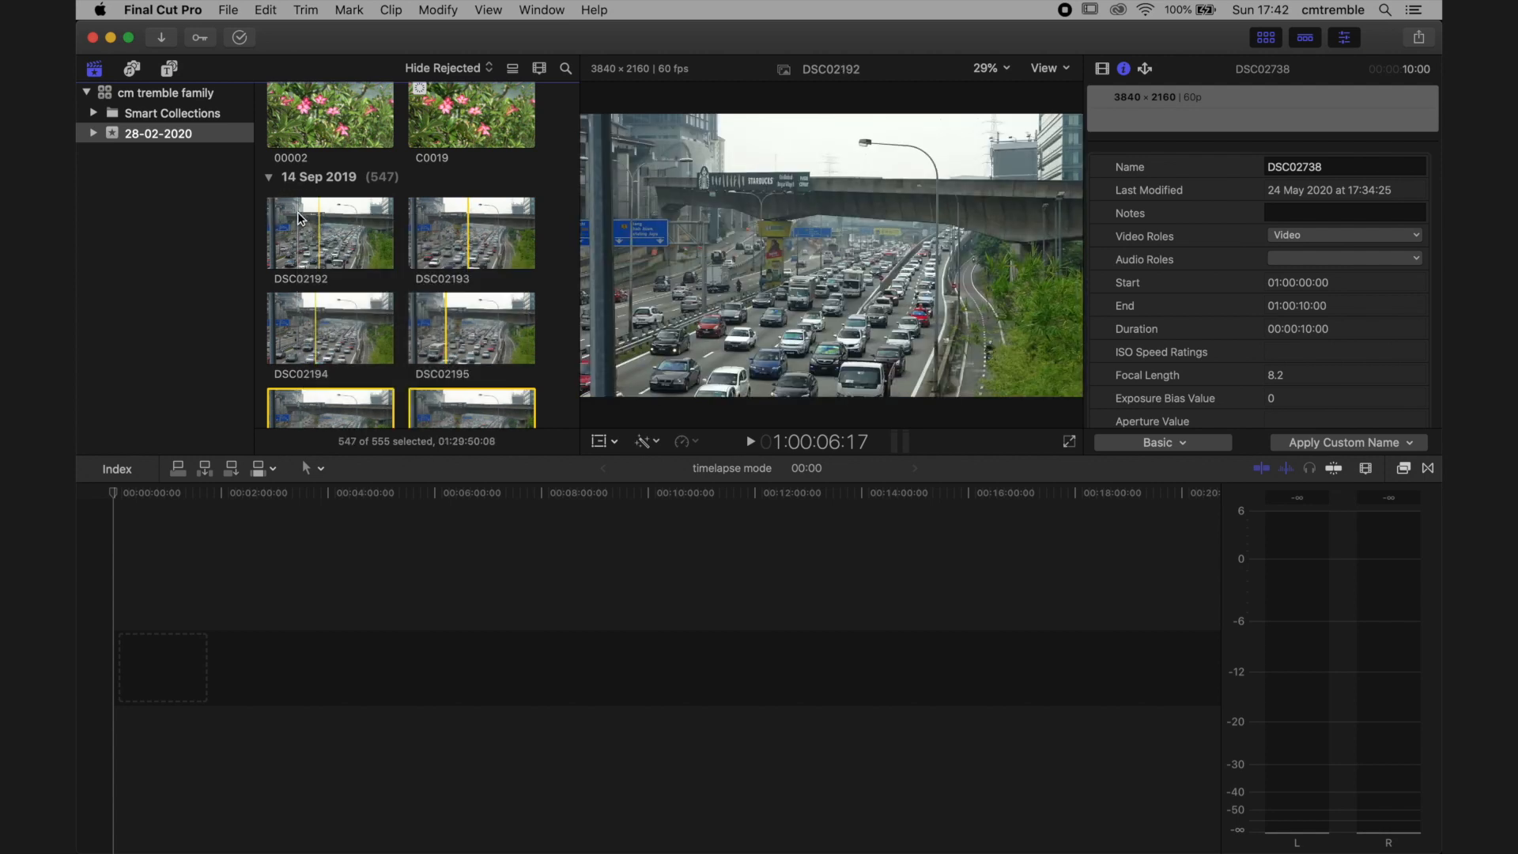
left_click(428, 10)
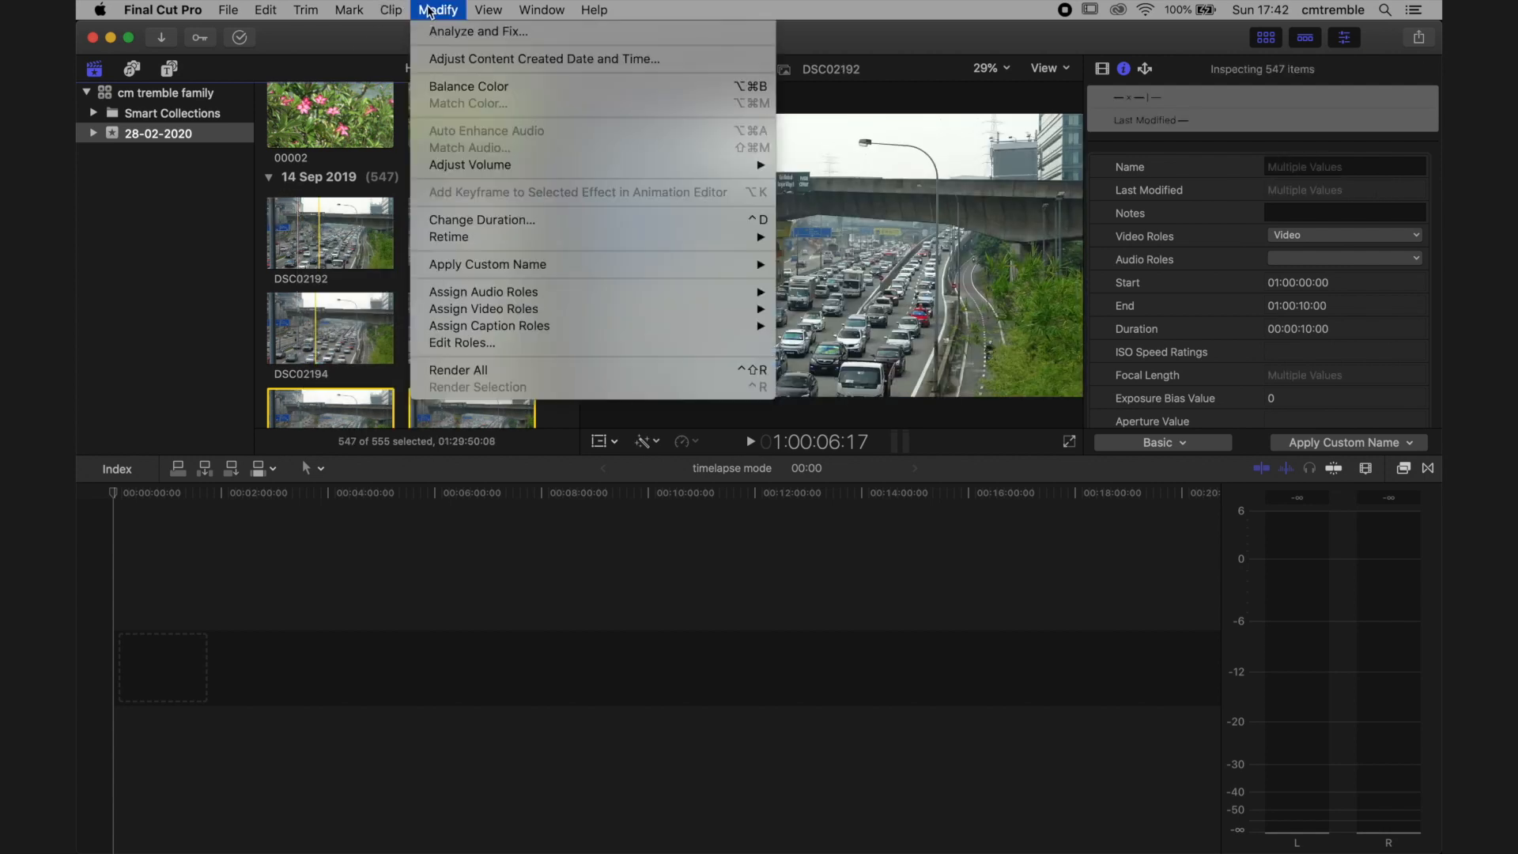
left_click(481, 222)
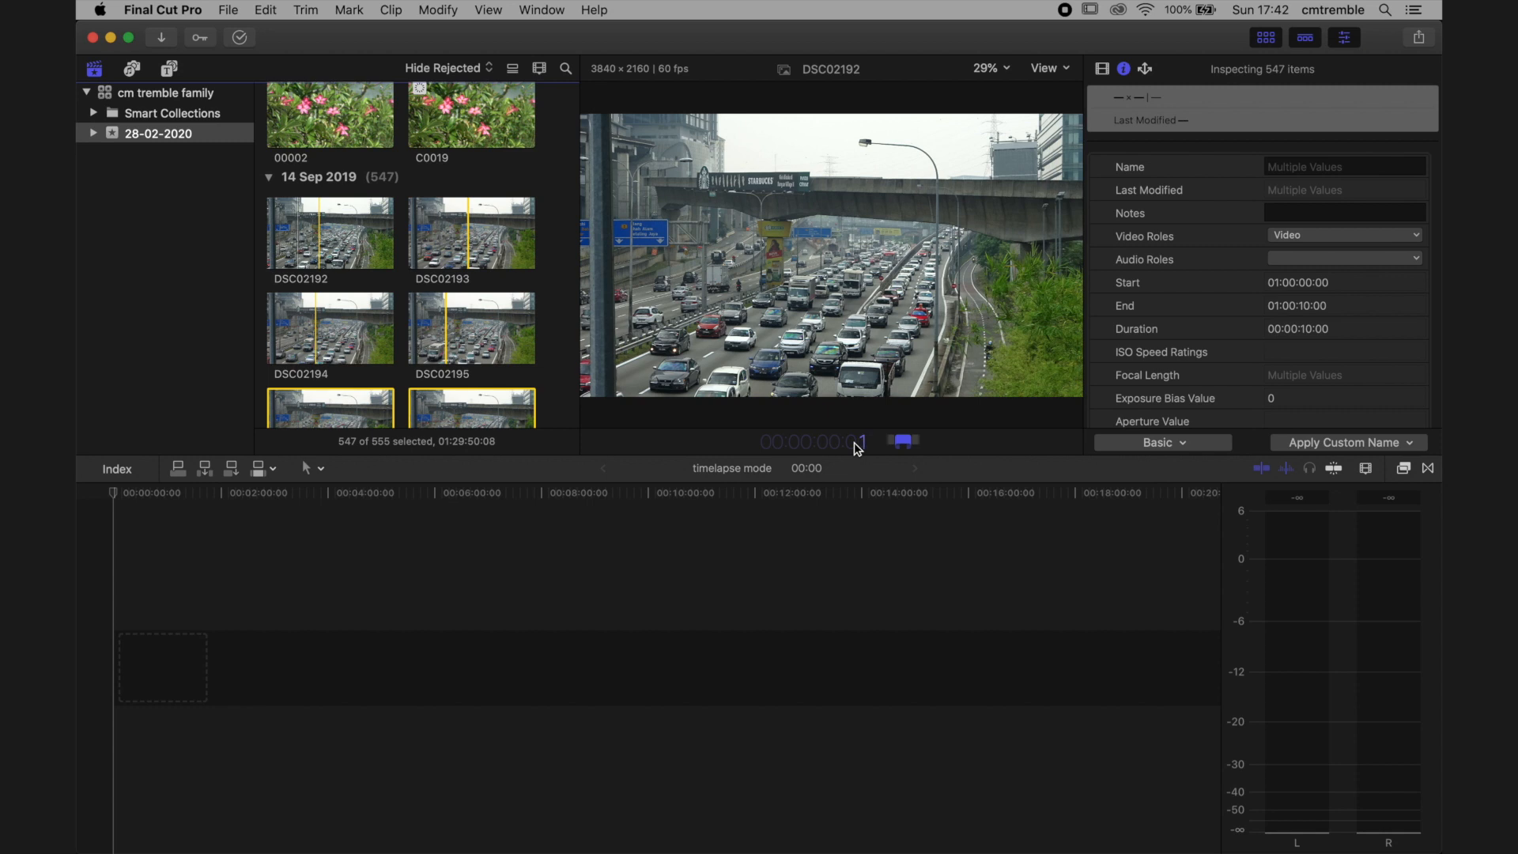
key("Return")
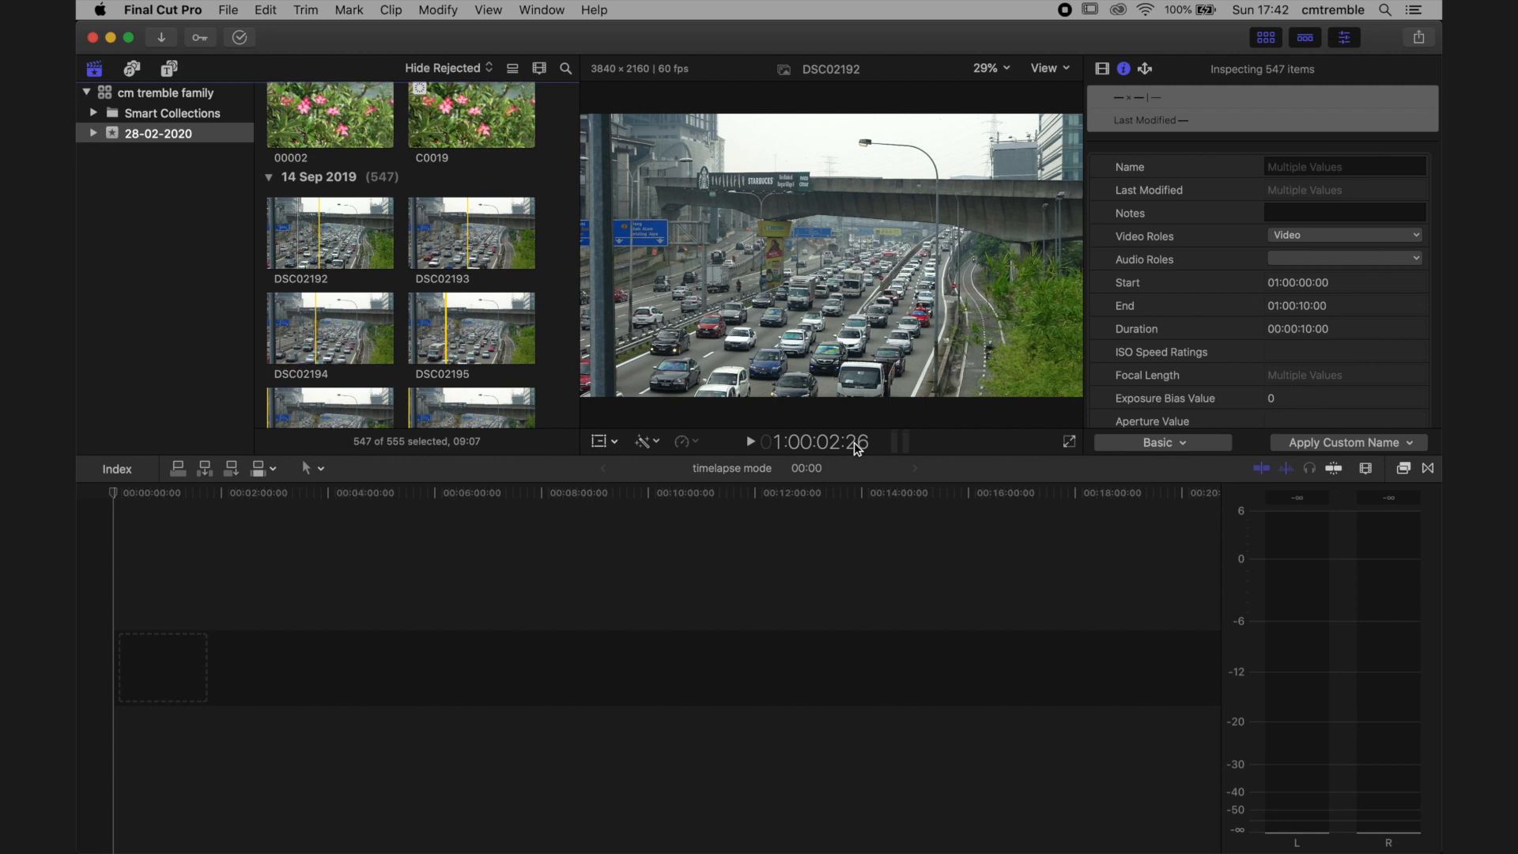
Add the selected photos to the empty project timeline and play the sequence from the start
scroll(545, 413, "down", 15)
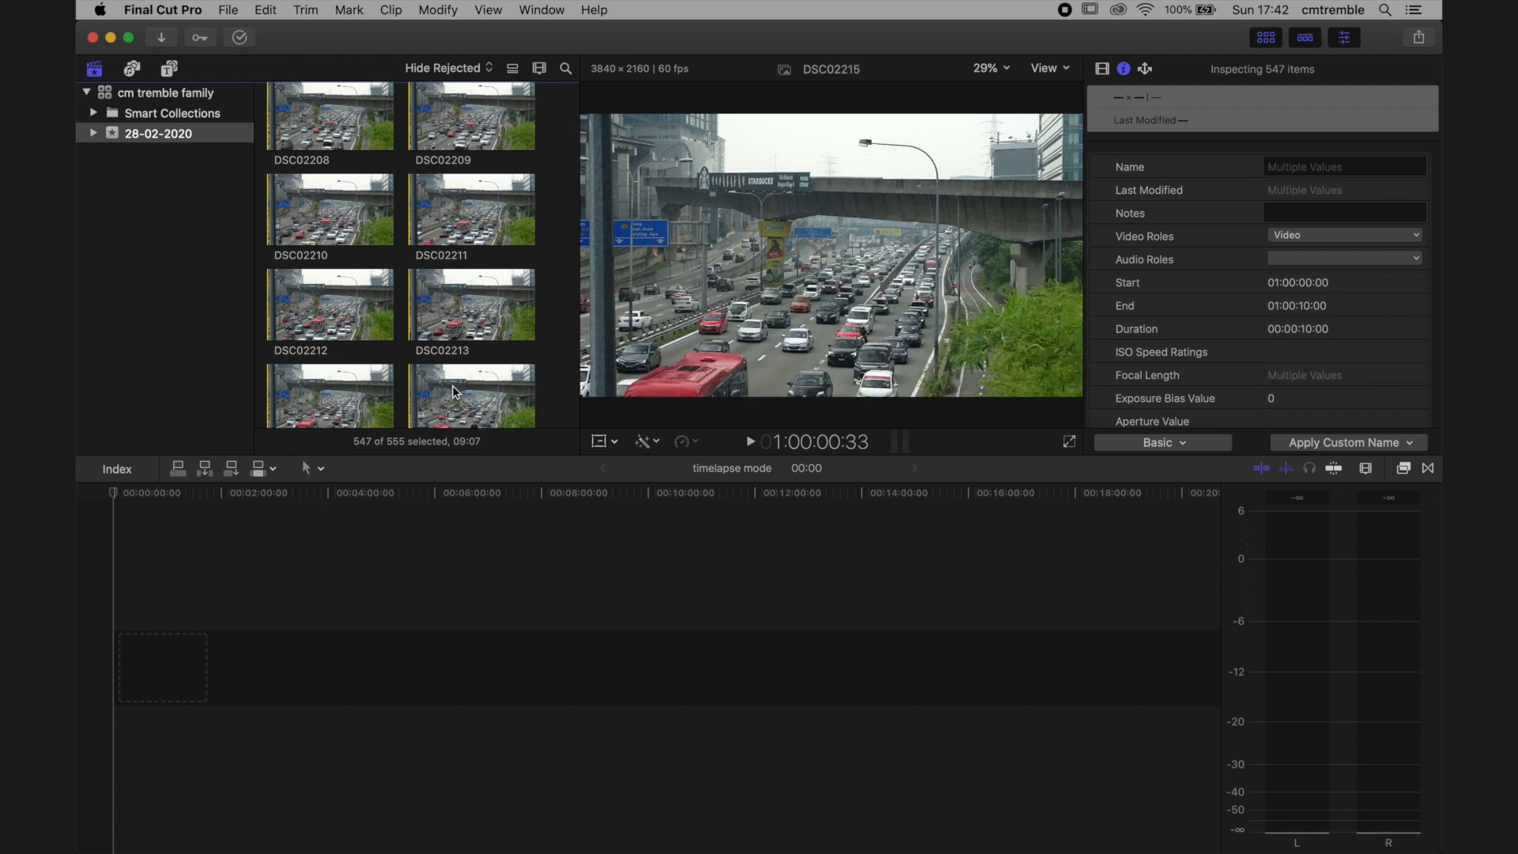
left_click(232, 470)
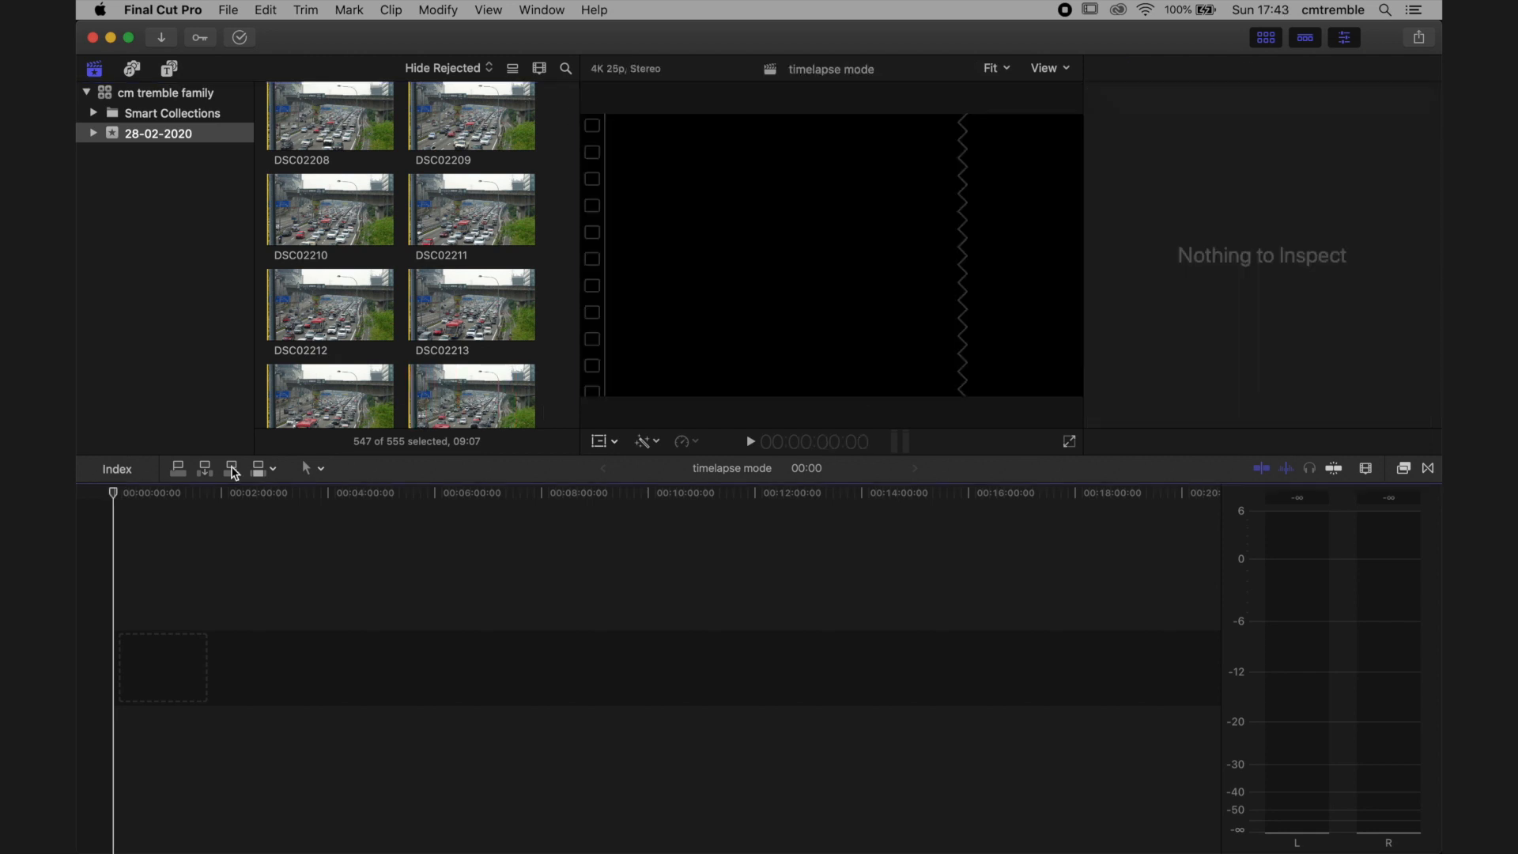
left_click(204, 470)
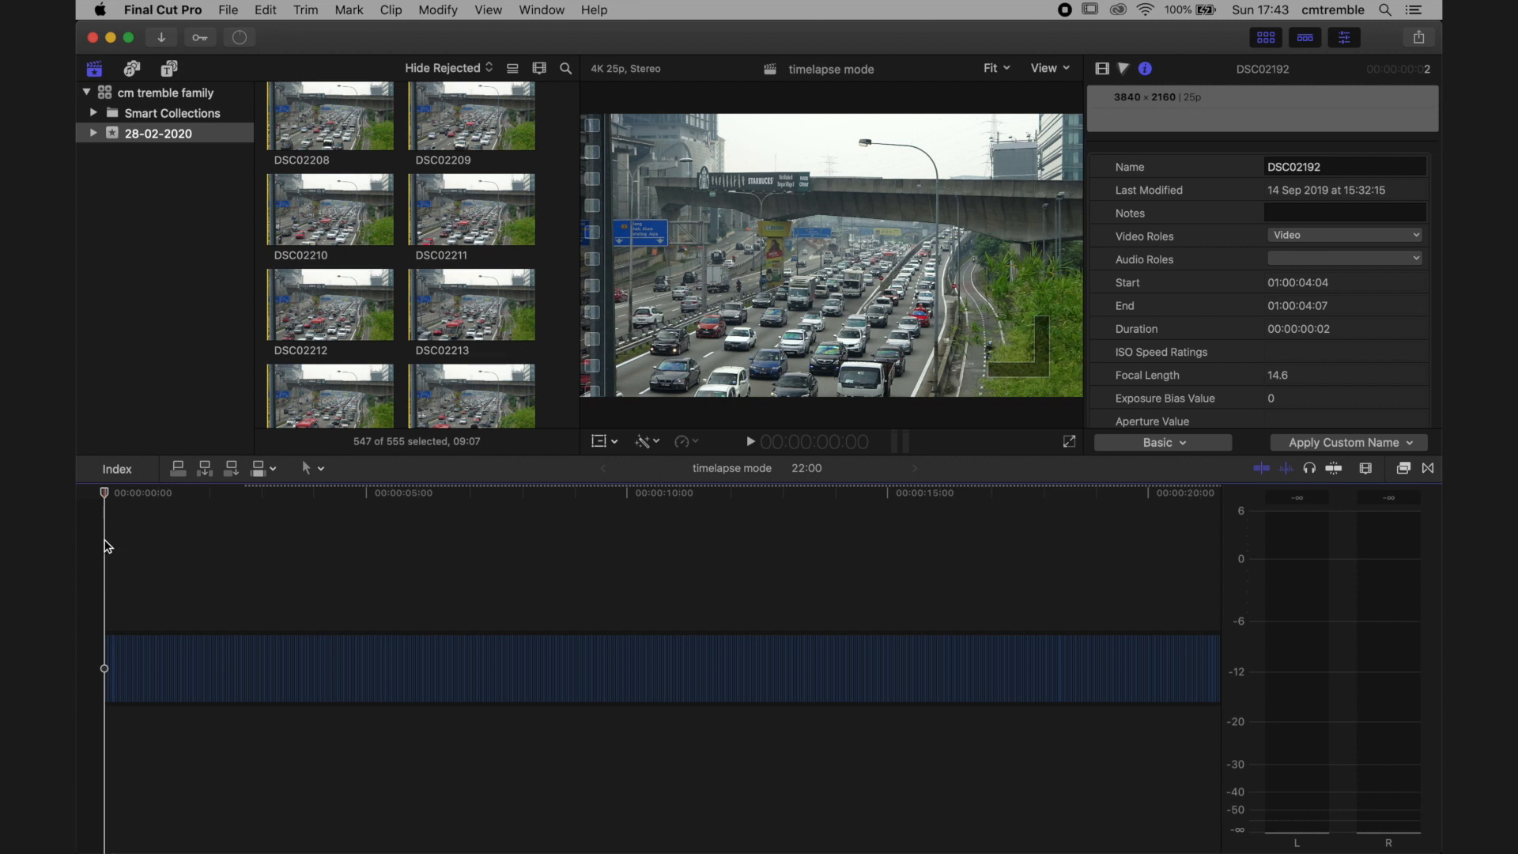
key("space")
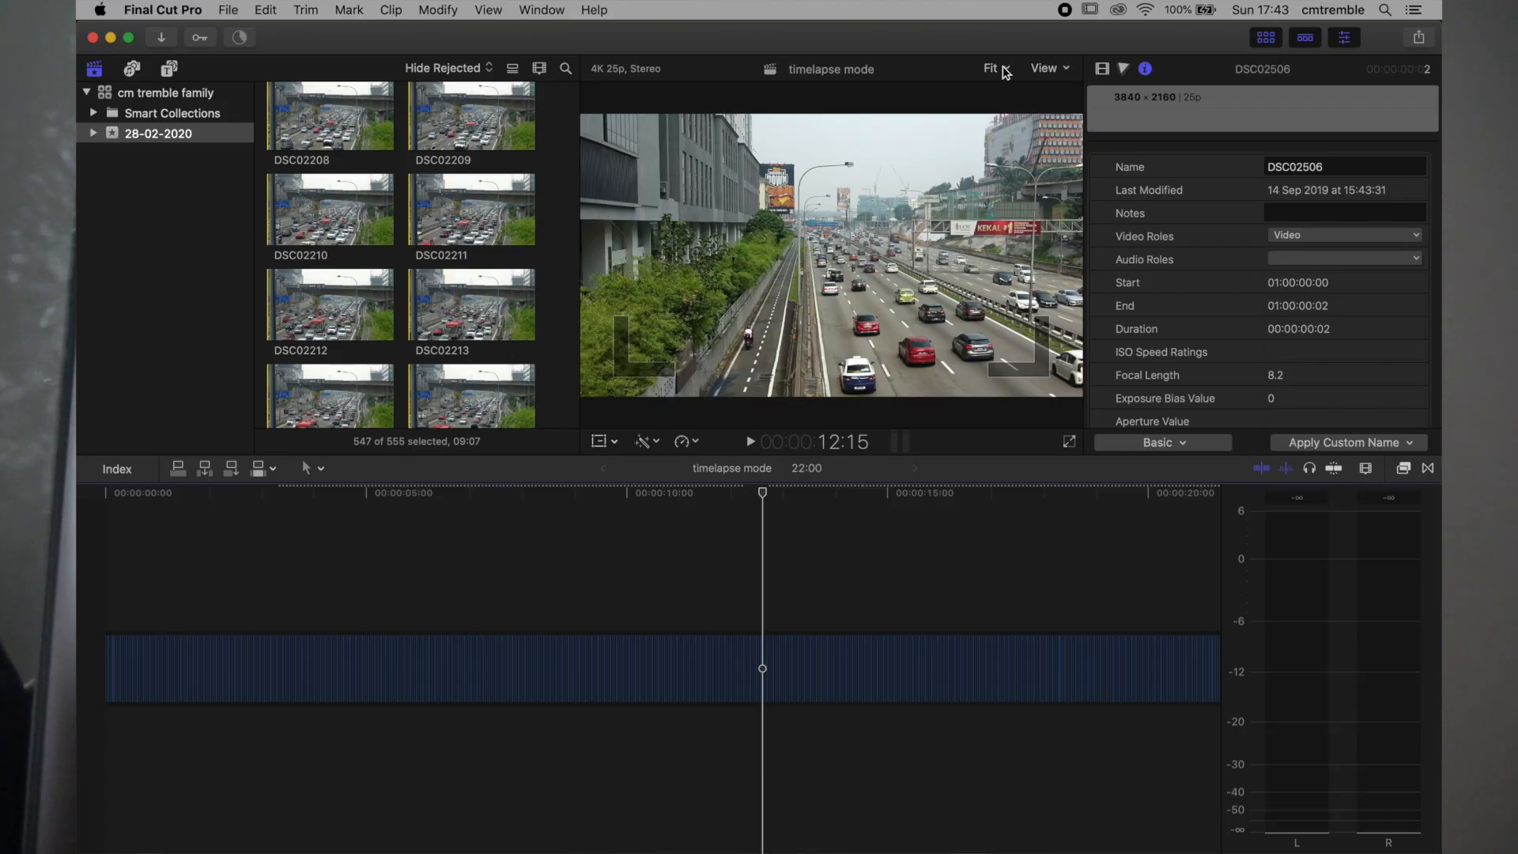
Magnify the viewer to 150% to inspect the traffic images closely
left_click(1052, 68)
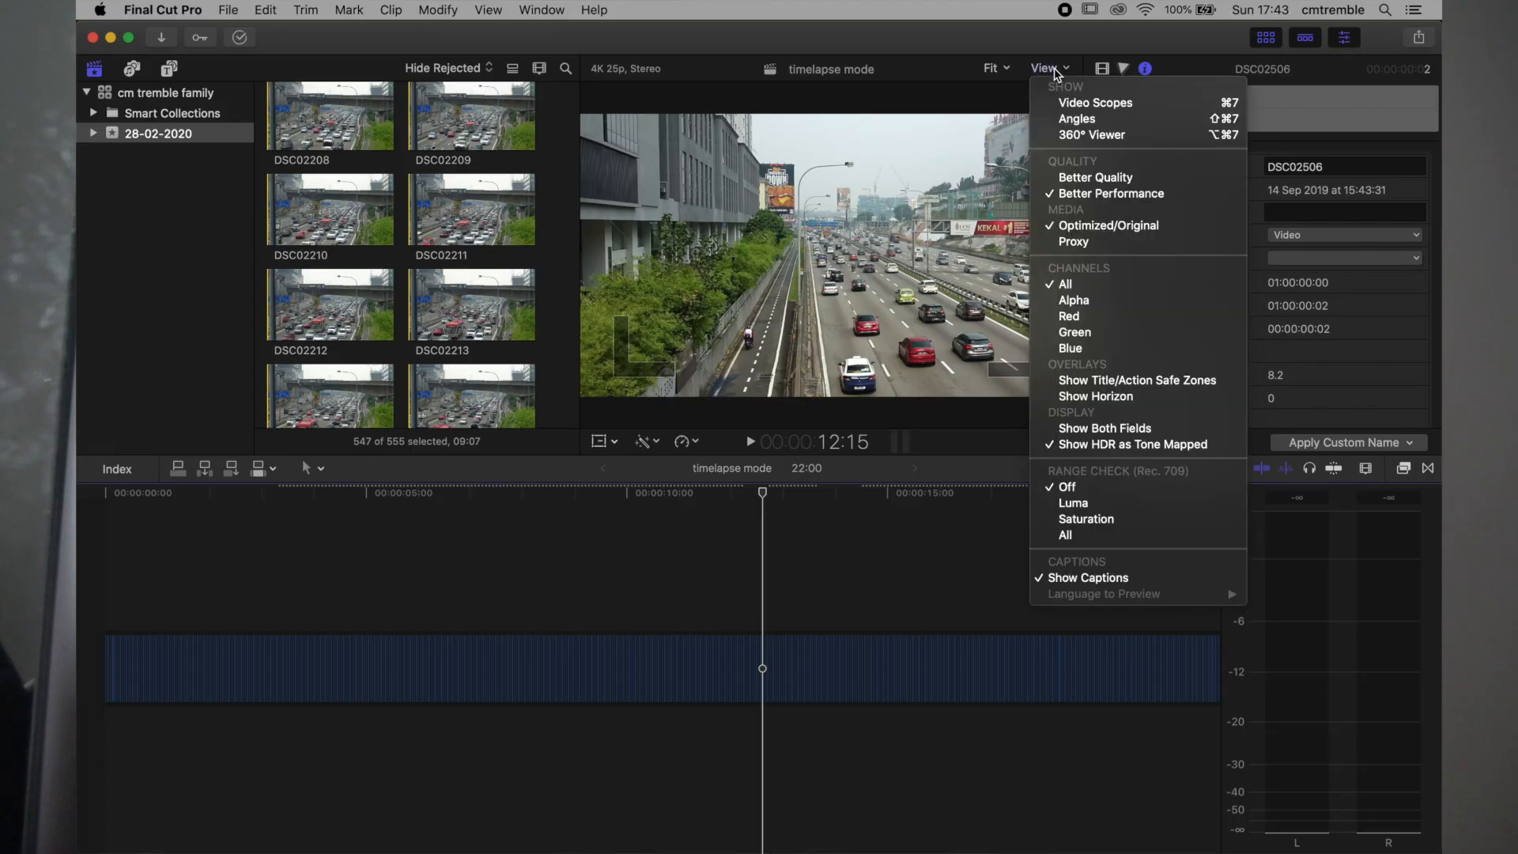
left_click(1055, 70)
left_click(1003, 70)
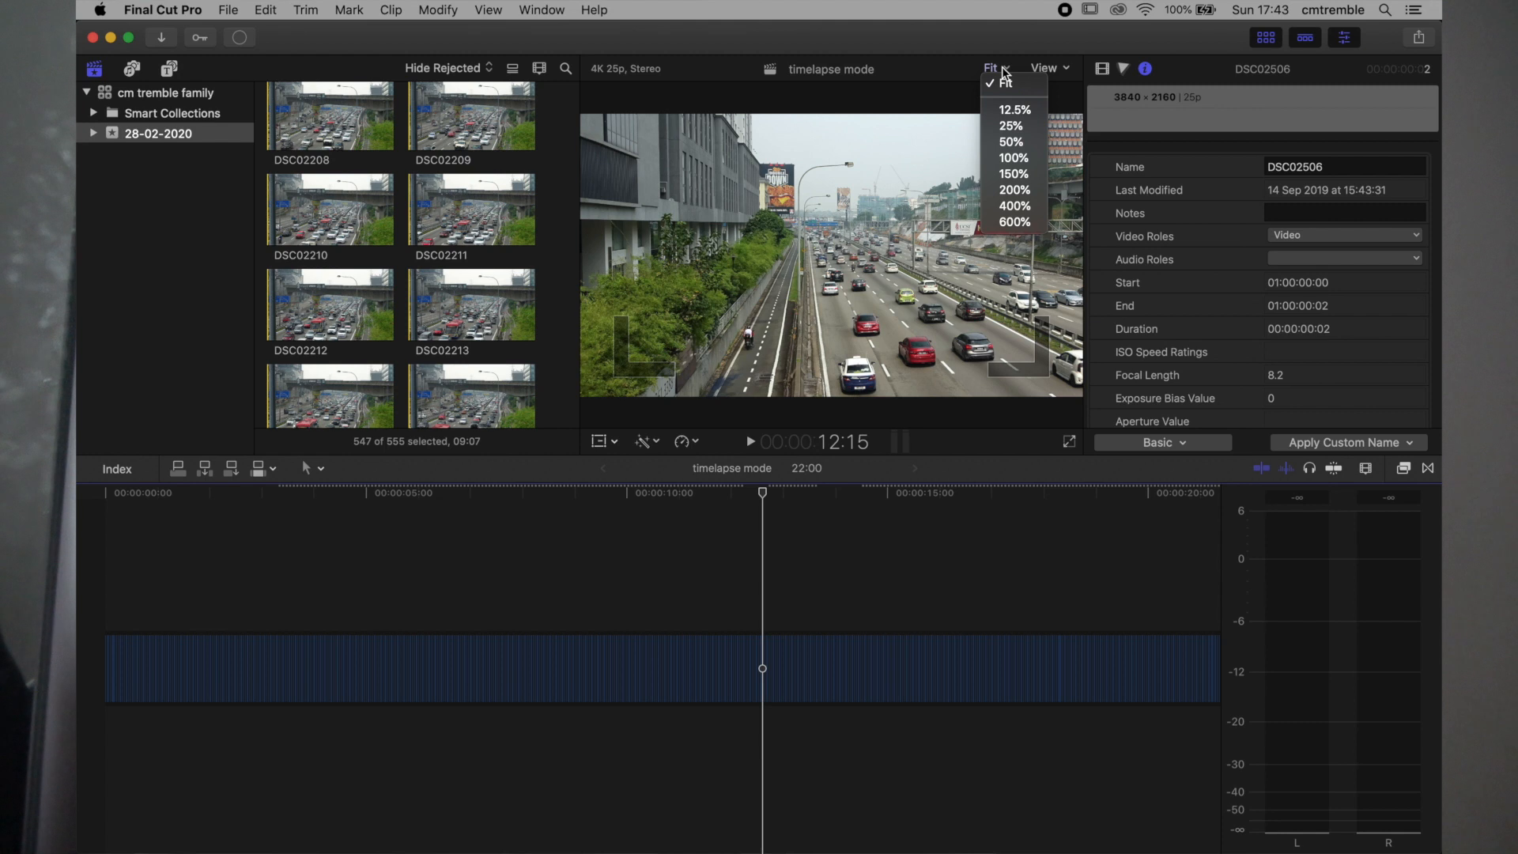
left_click(1007, 176)
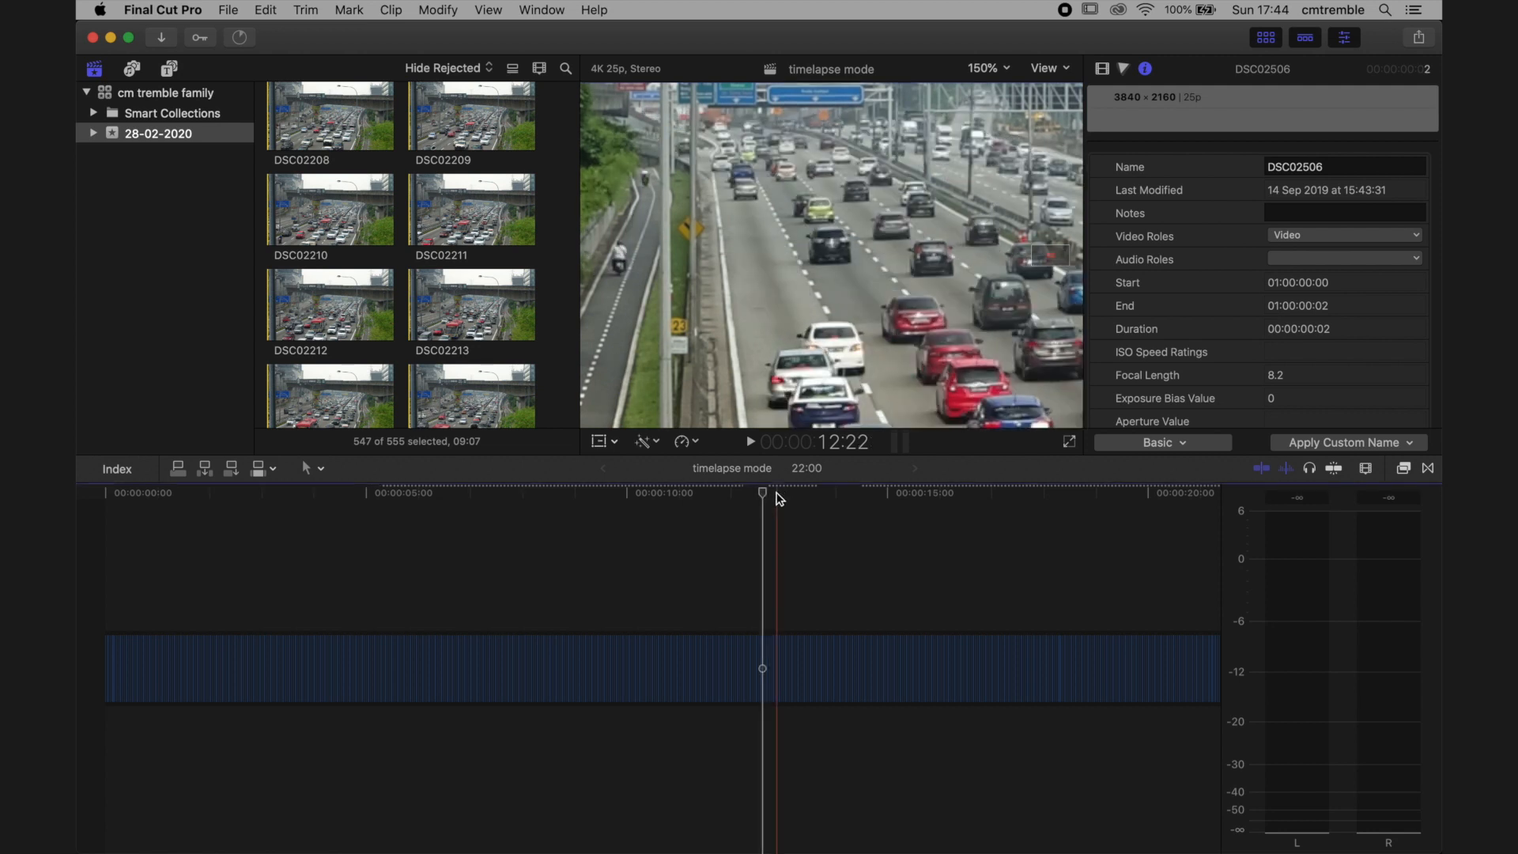
Examine the photo sequence frame by frame, moving back and forth between about 12 and 13 seconds on the timeline
key("Right")
key("Left")
key("Left")
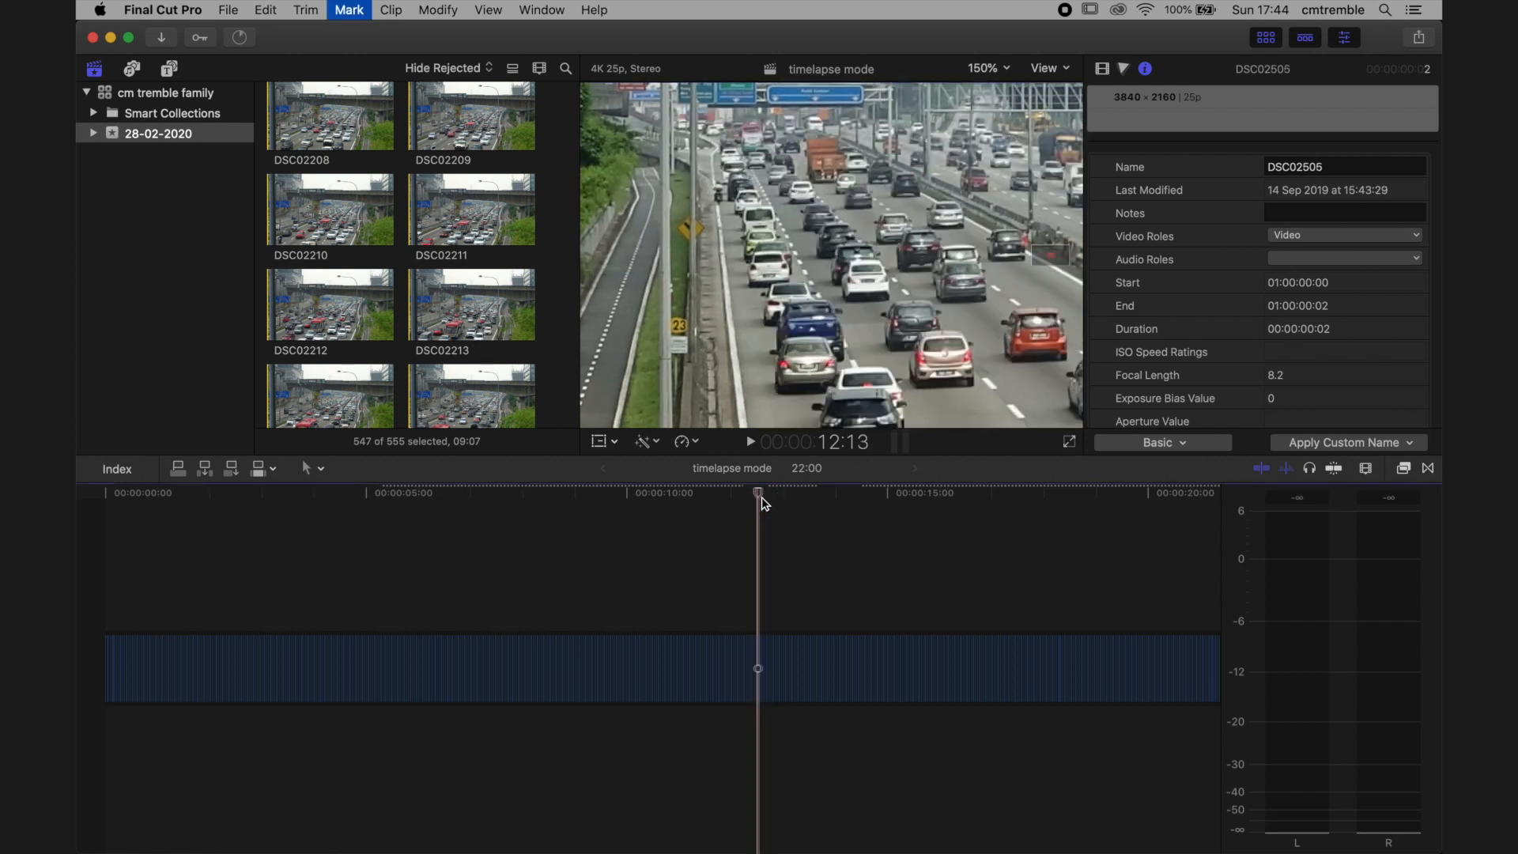
key("Left")
key("Left")
key("Left")
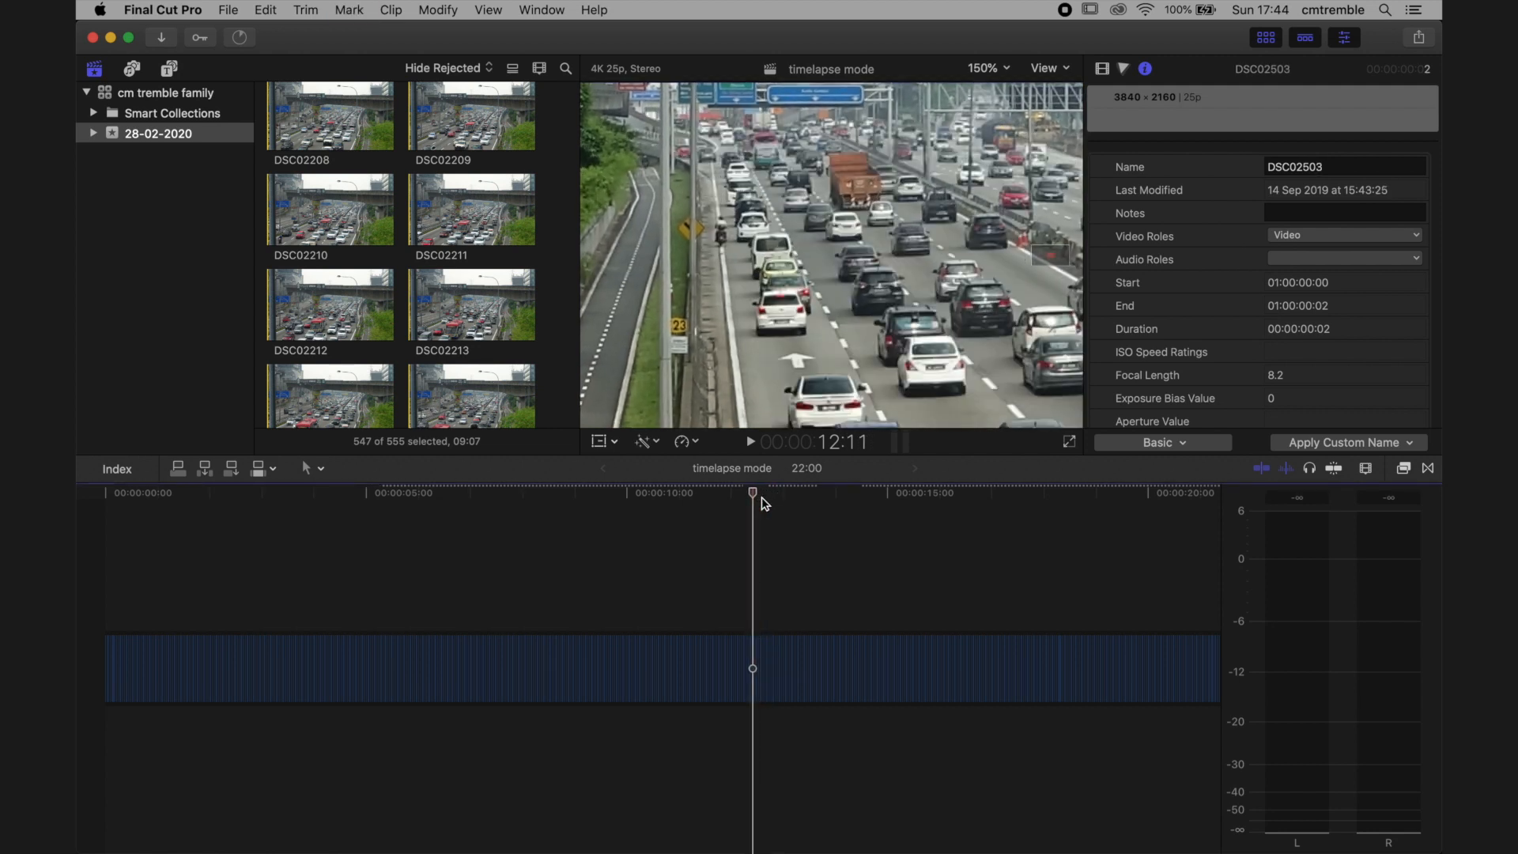
key("Right")
key("Right")
key("Right")
key("Right")
key("Right")
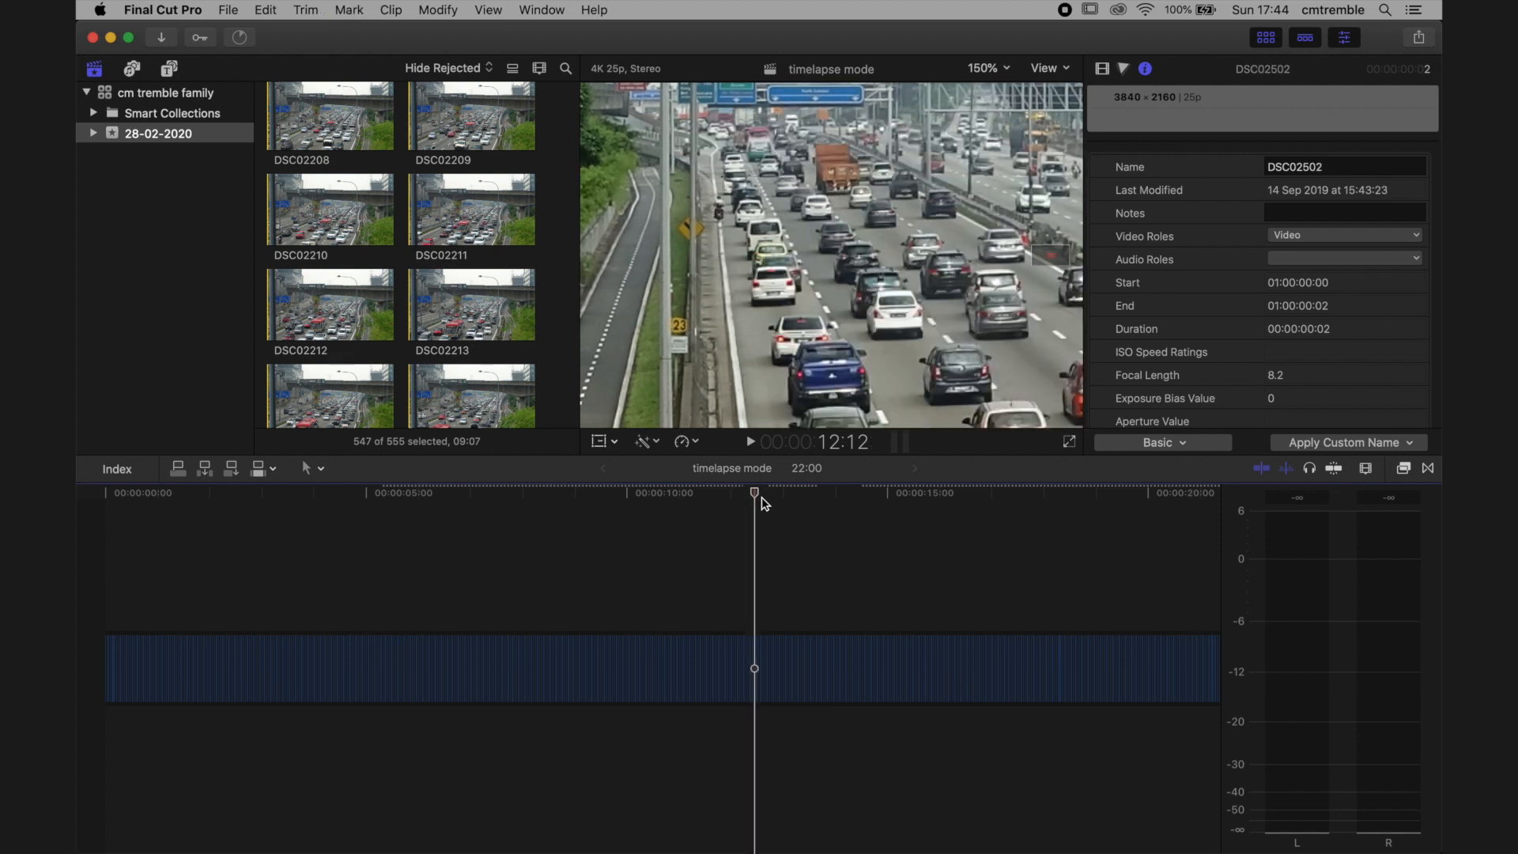
key("Right")
key("Right")
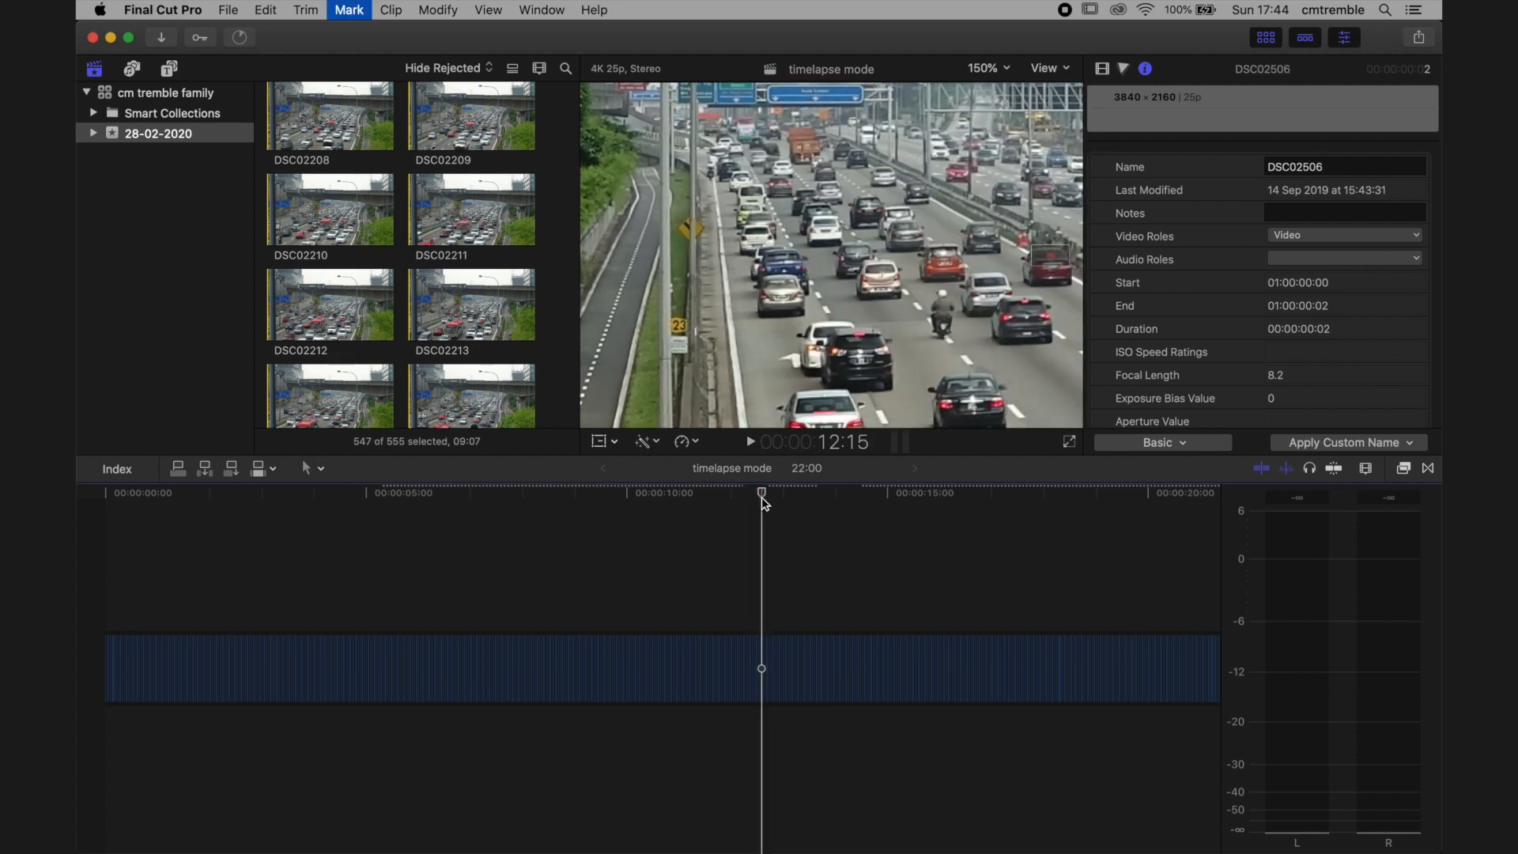
key("Left")
key("Left")
key("Left")
key("Right")
key("Right")
key("Right")
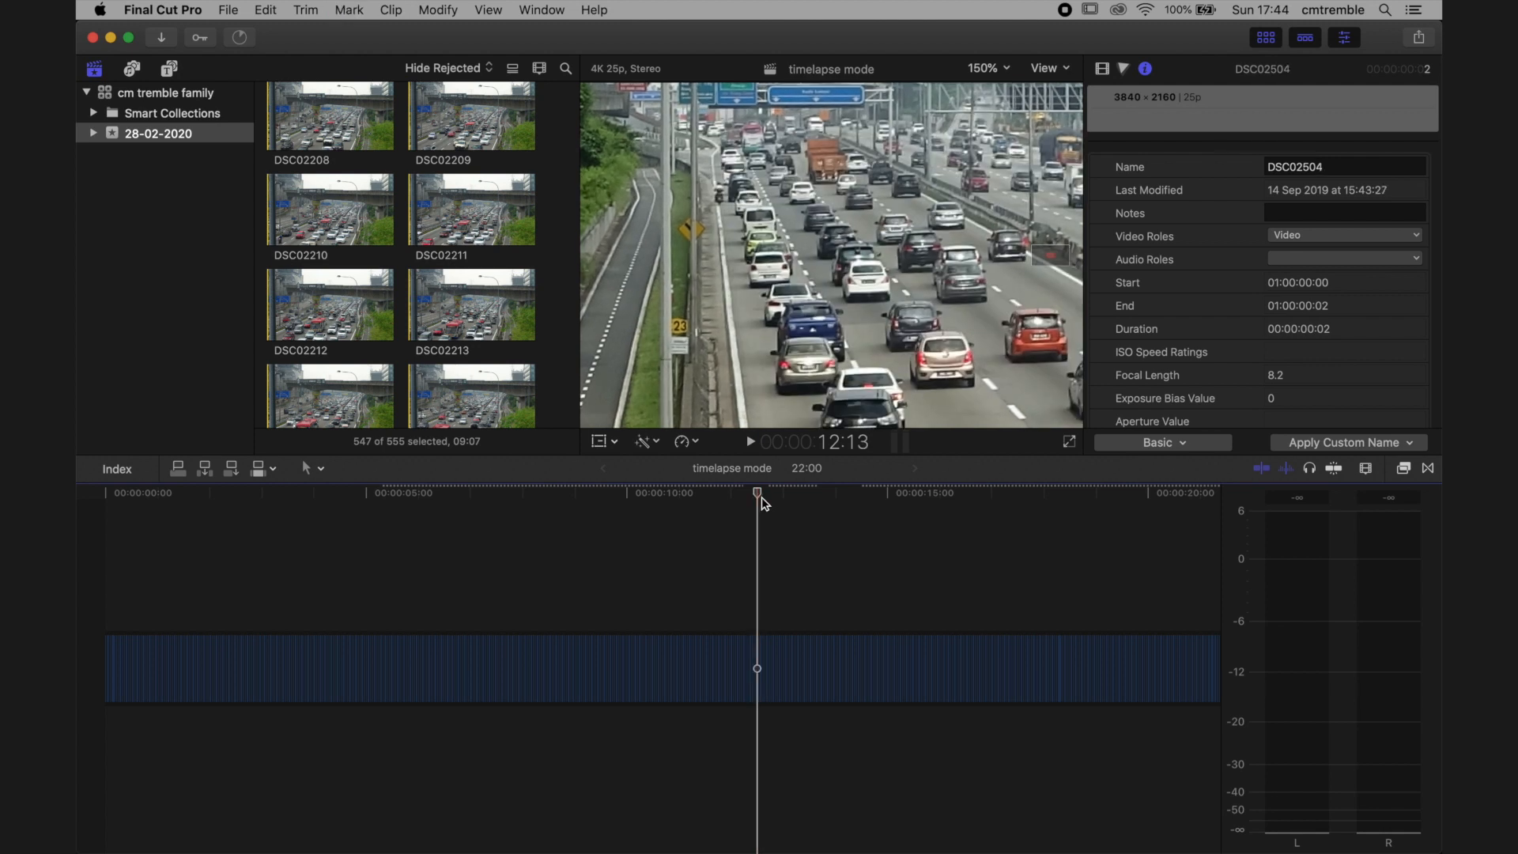
key("Right")
key("Right")
key("Right")
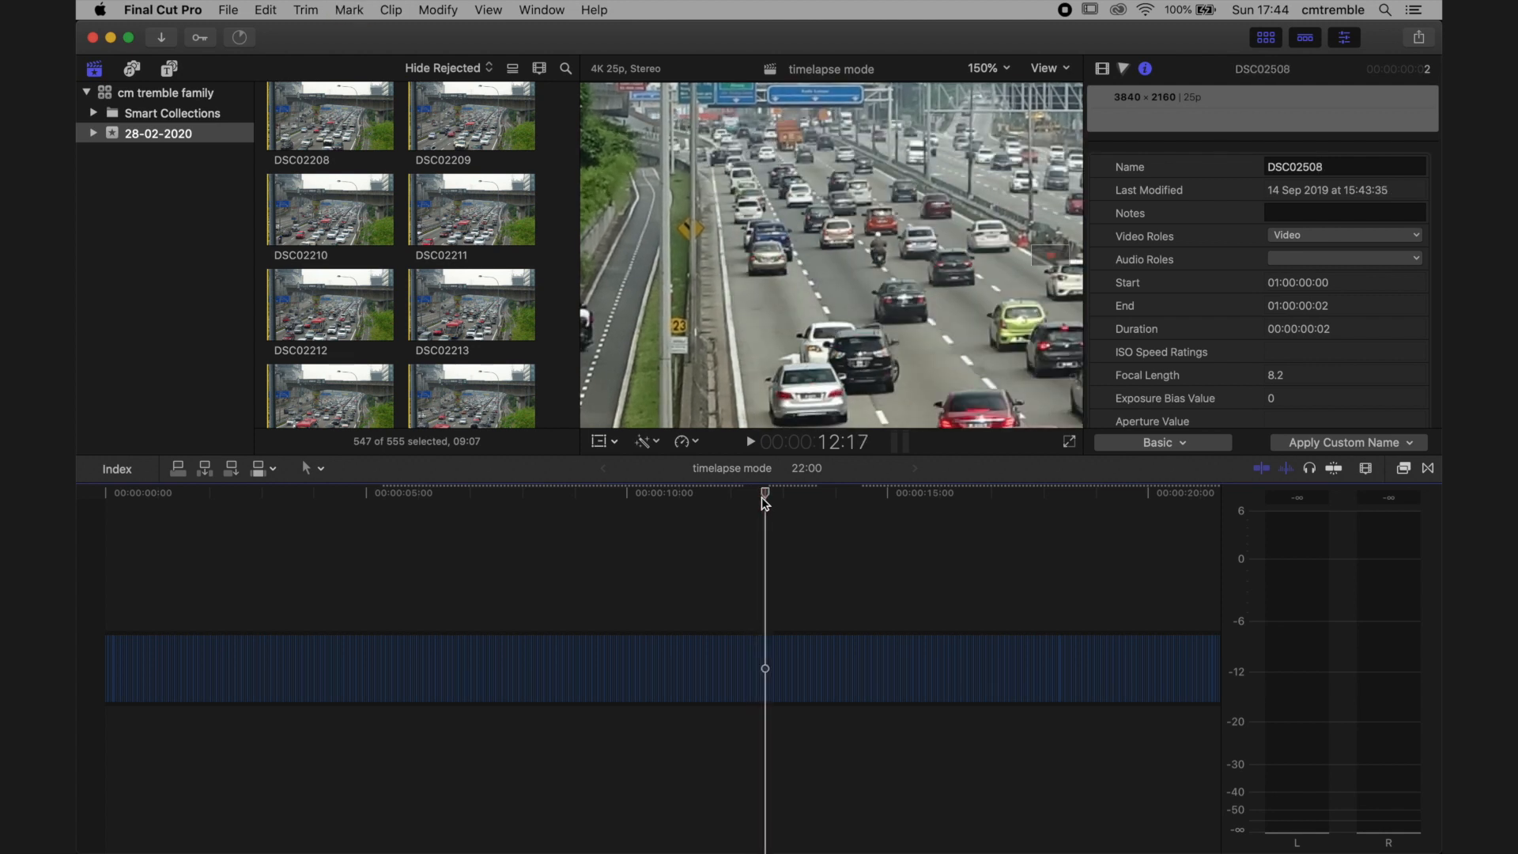
key("Left")
key("Right")
key("Right")
key("Right")
key("Right")
key("Right")
key("Right")
key("Right")
key("Right")
key("Right")
key("Right")
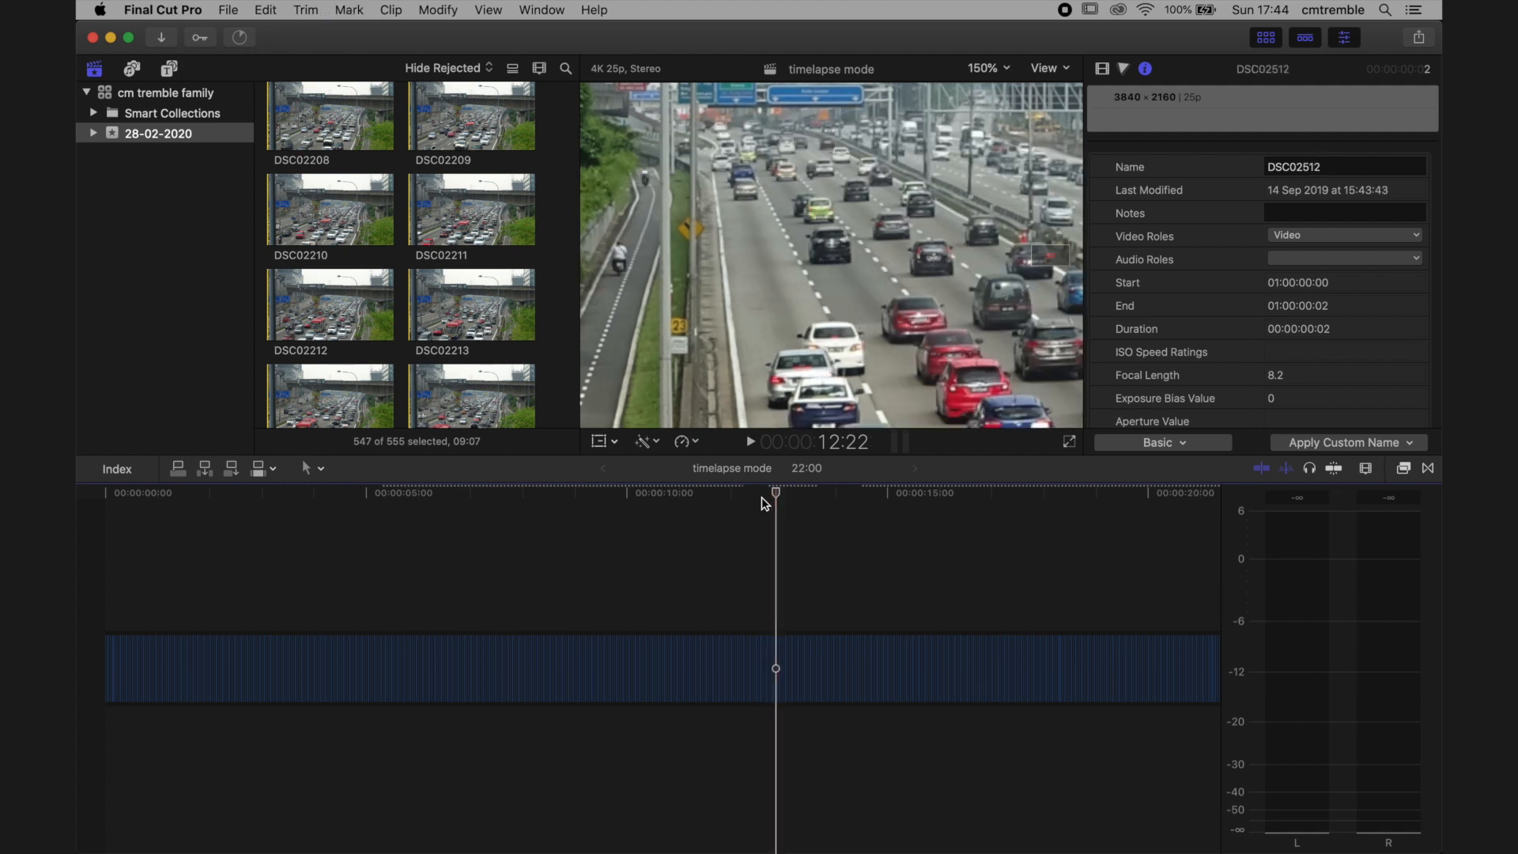
key("Left")
key("Left")
key("Left")
key("Left")
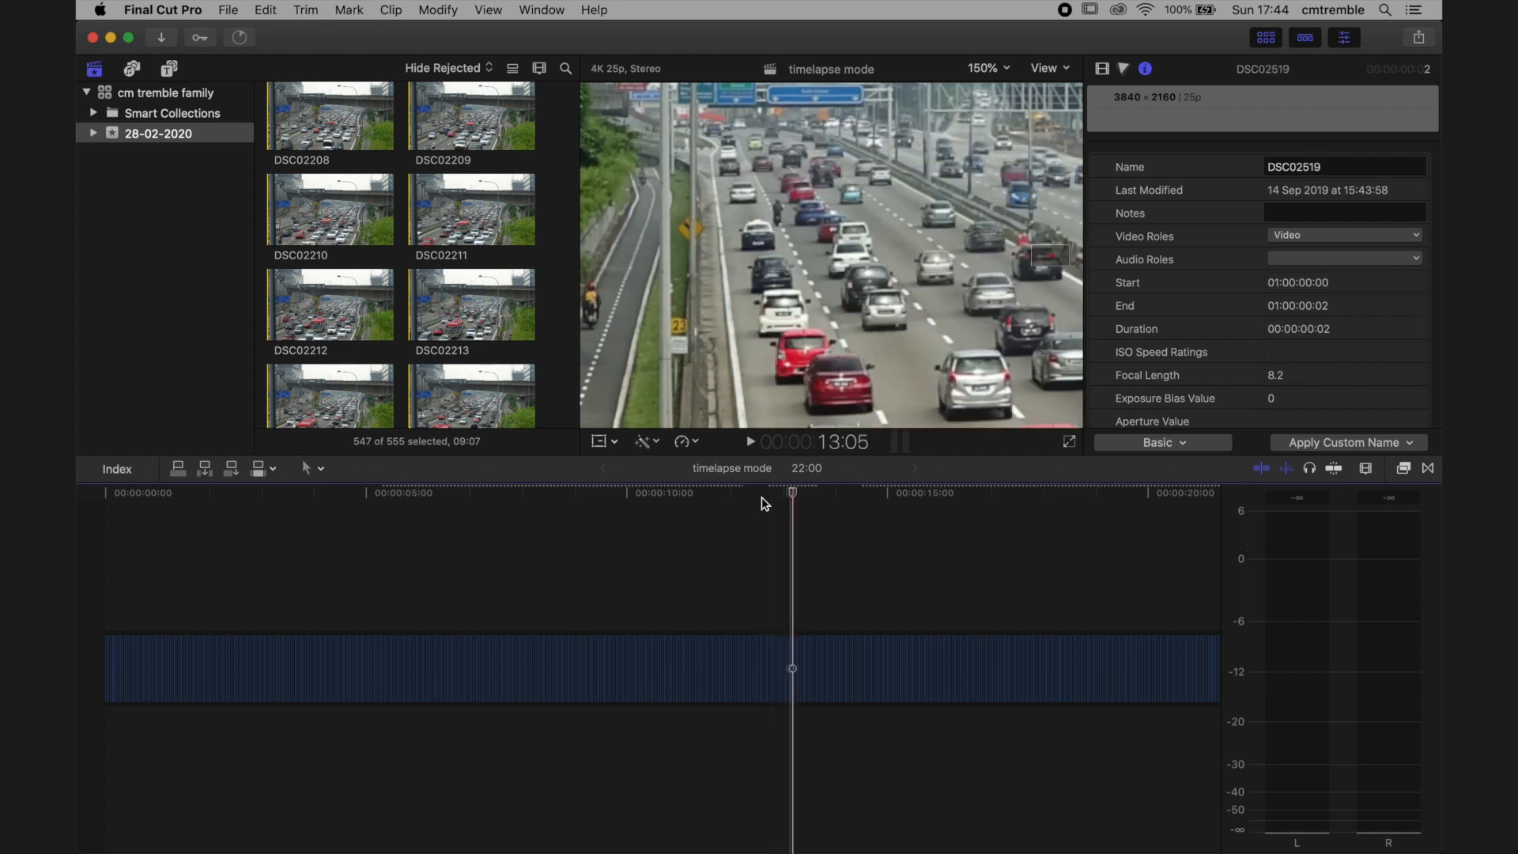
key("Left")
key("Left")
key("Left")
key("Left")
key("Left")
key("Left")
key("Left")
key("Left")
key("Left")
key("Left")
key("Left")
key("Left")
key("Left")
key("Left")
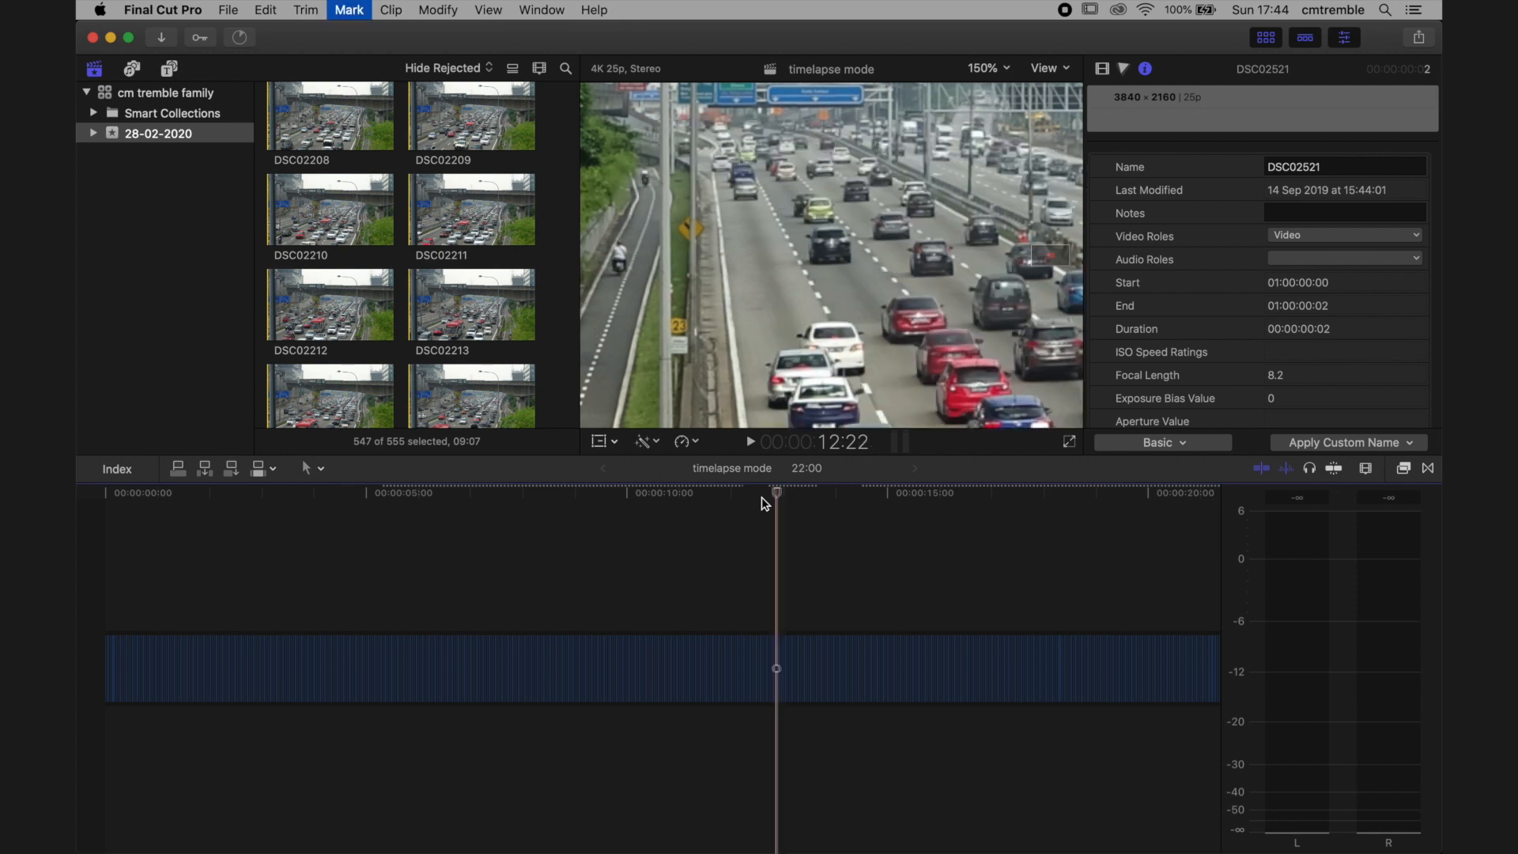
Fit the whole image in the viewer again and play the time-lapse from about 12 seconds, pausing at 13:17
left_click(1009, 72)
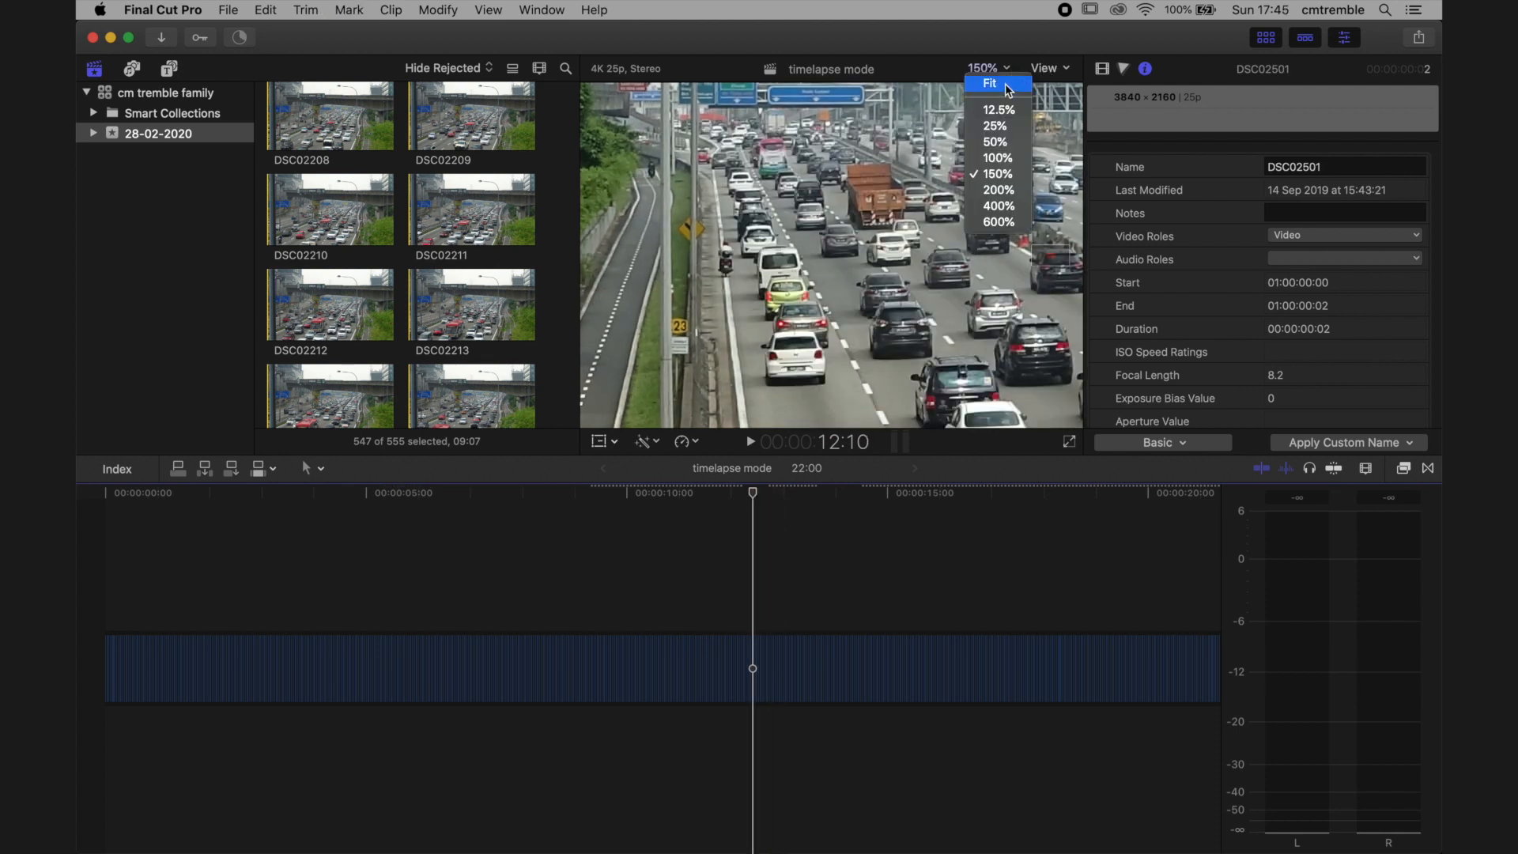
left_click(1008, 88)
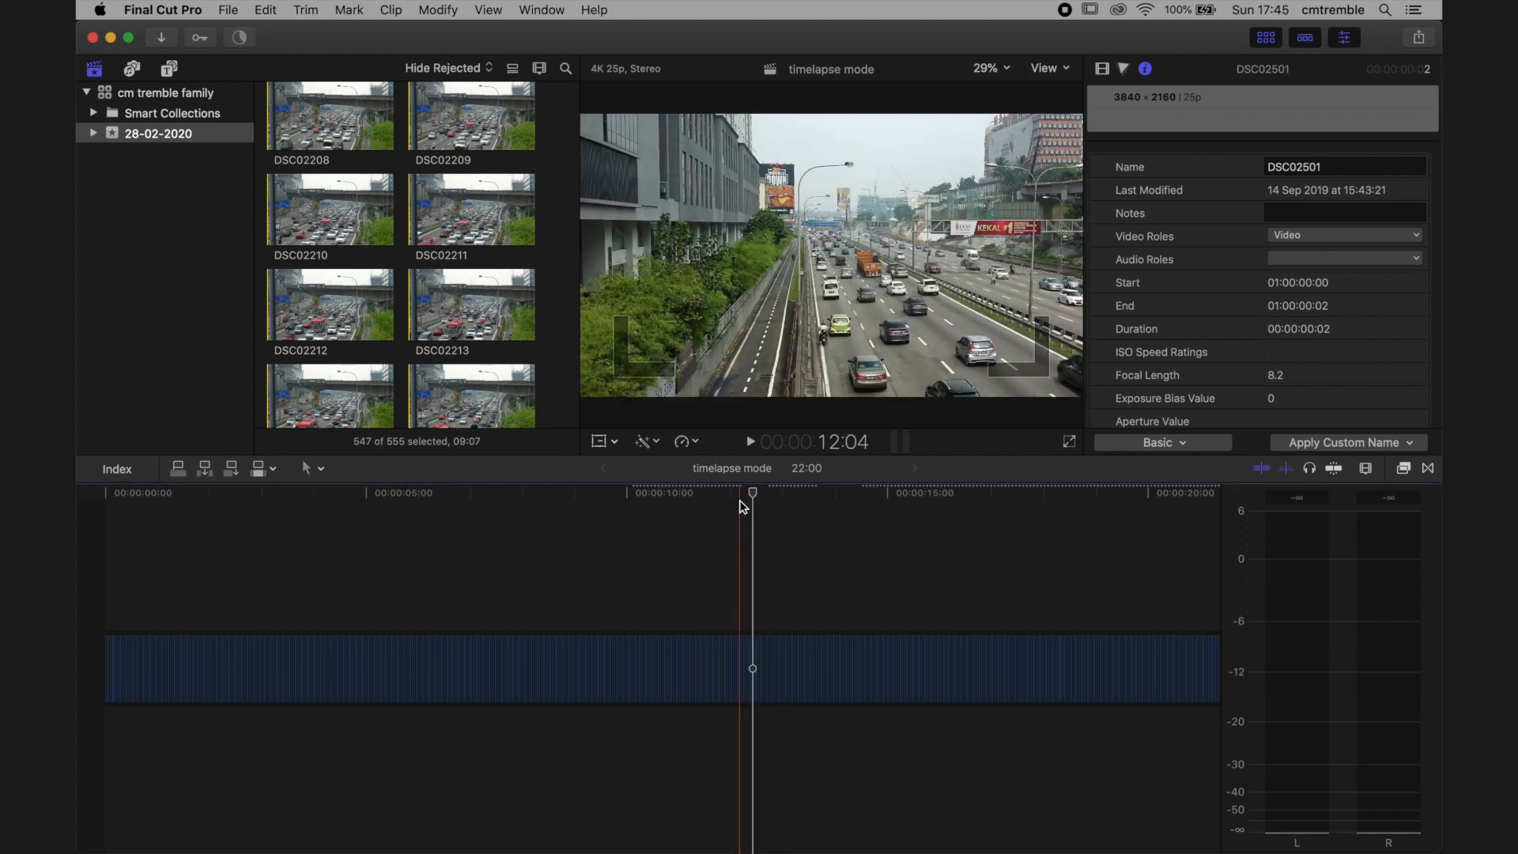
key("space")
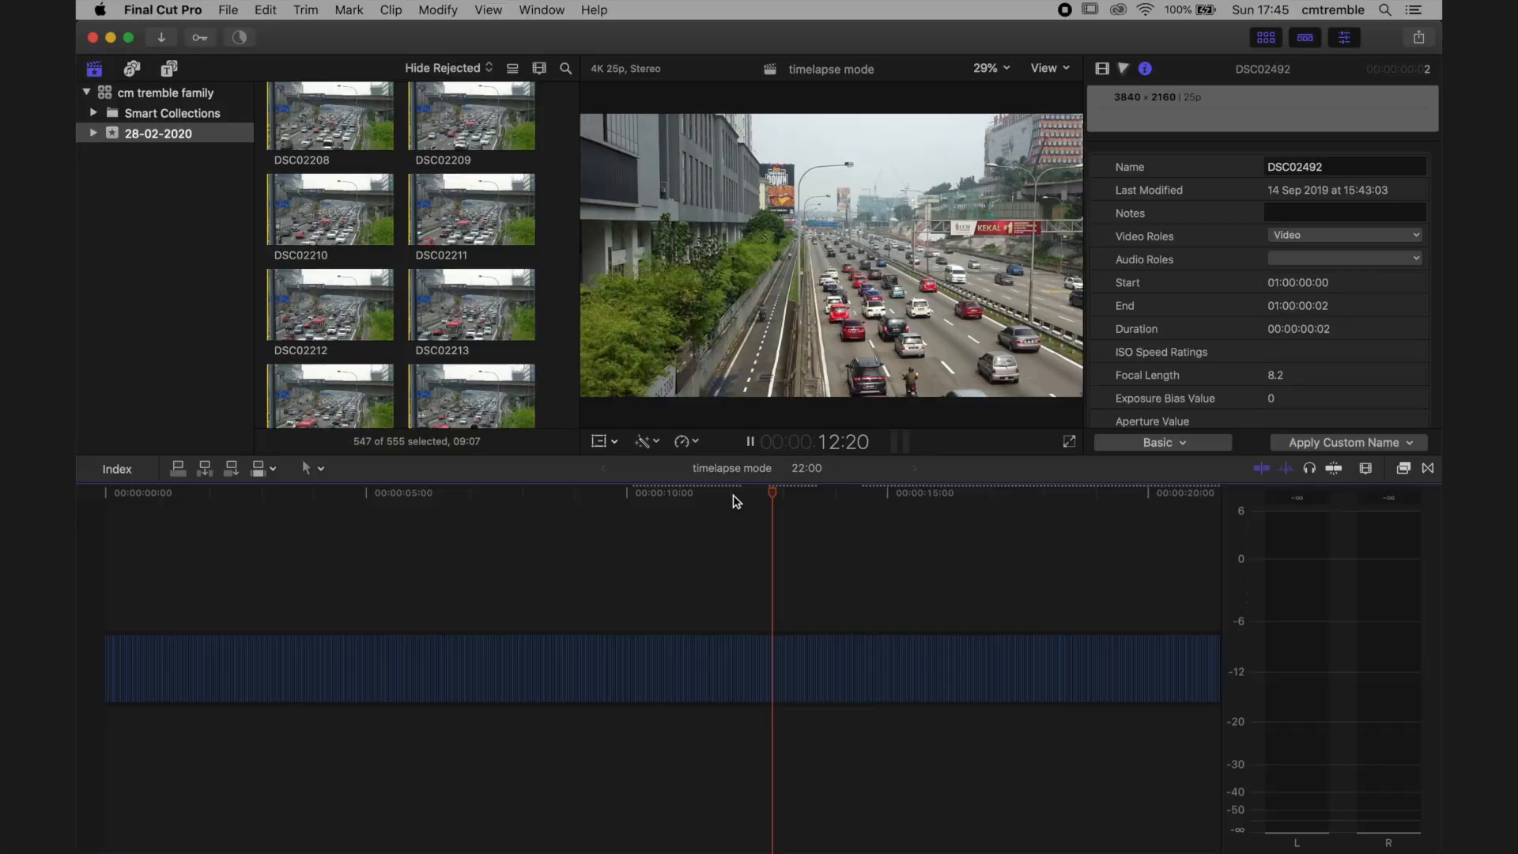
key("space")
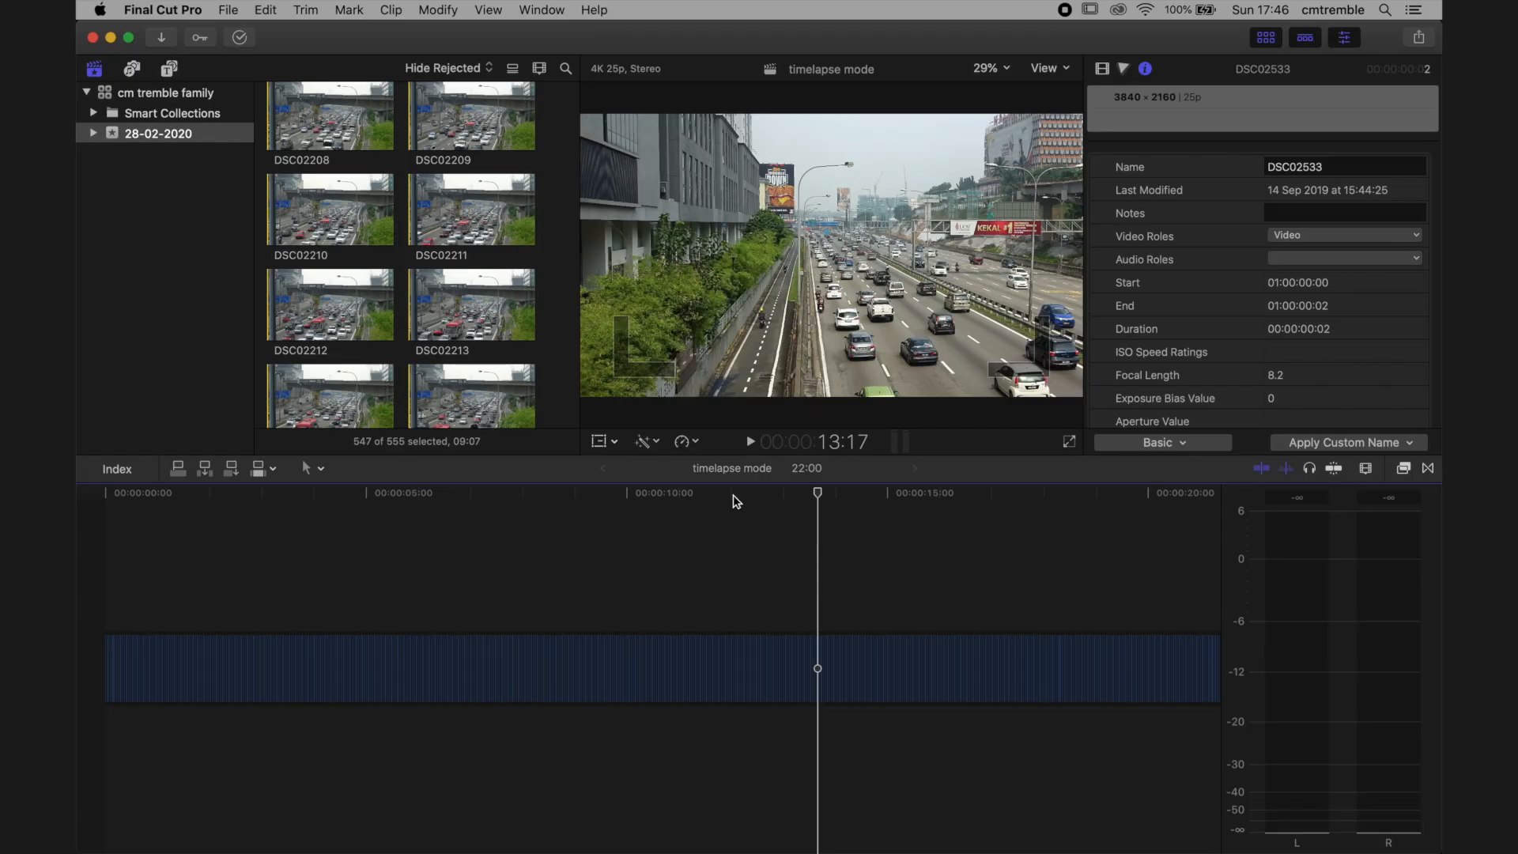
Examine the photo time-lapse frame by frame around 13:17 on the timeline and resume its playback
key("Left")
key("Left")
key("Left")
key("Left")
key("Left")
key("Left")
key("Right")
key("Right")
key("Right")
key("Right")
key("Right")
key("Right")
key("Right")
key("Right")
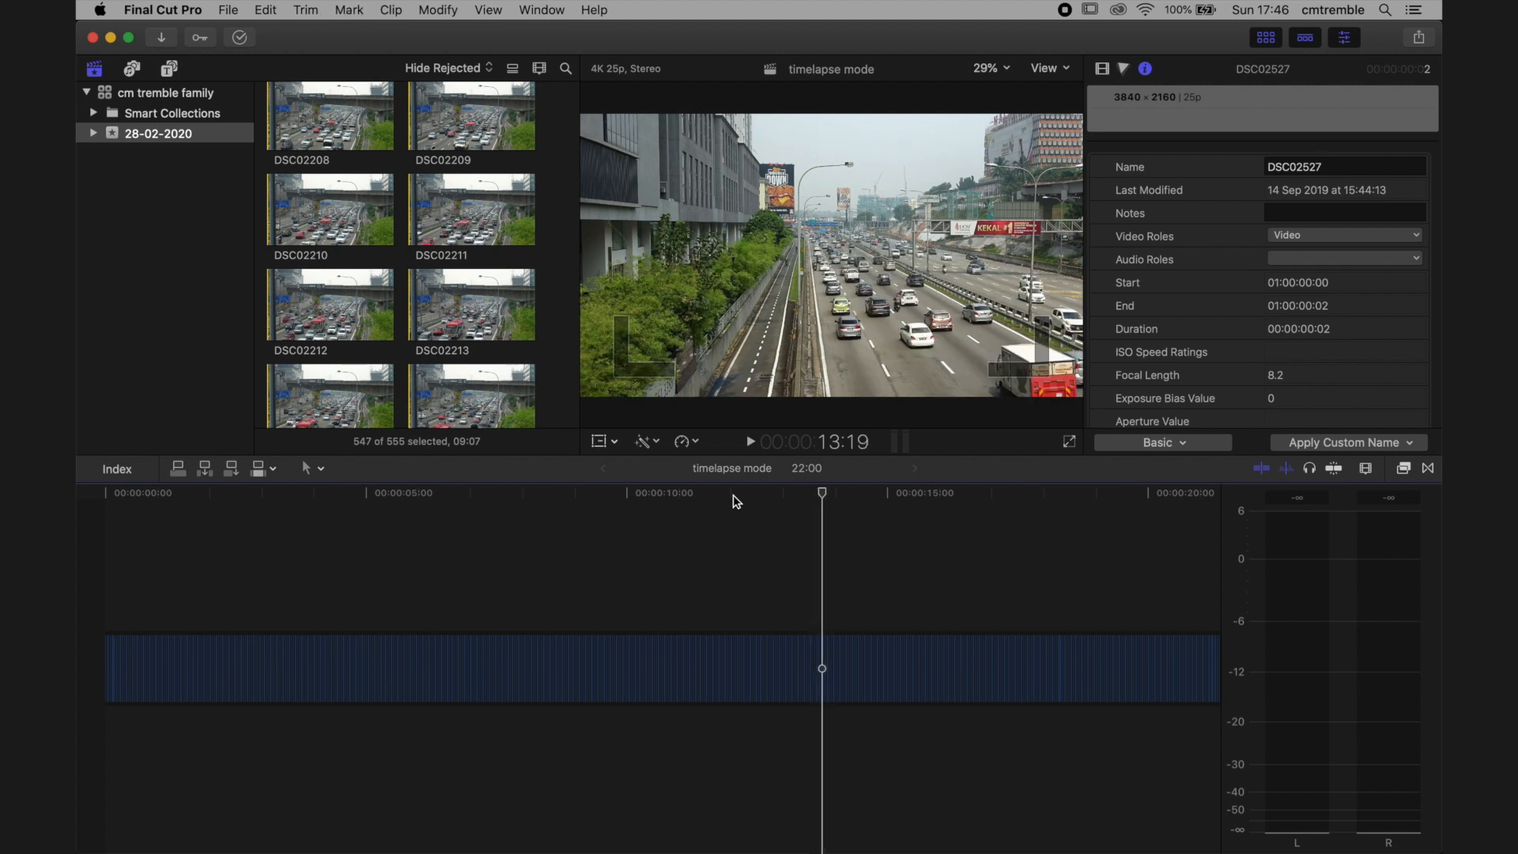
key("space")
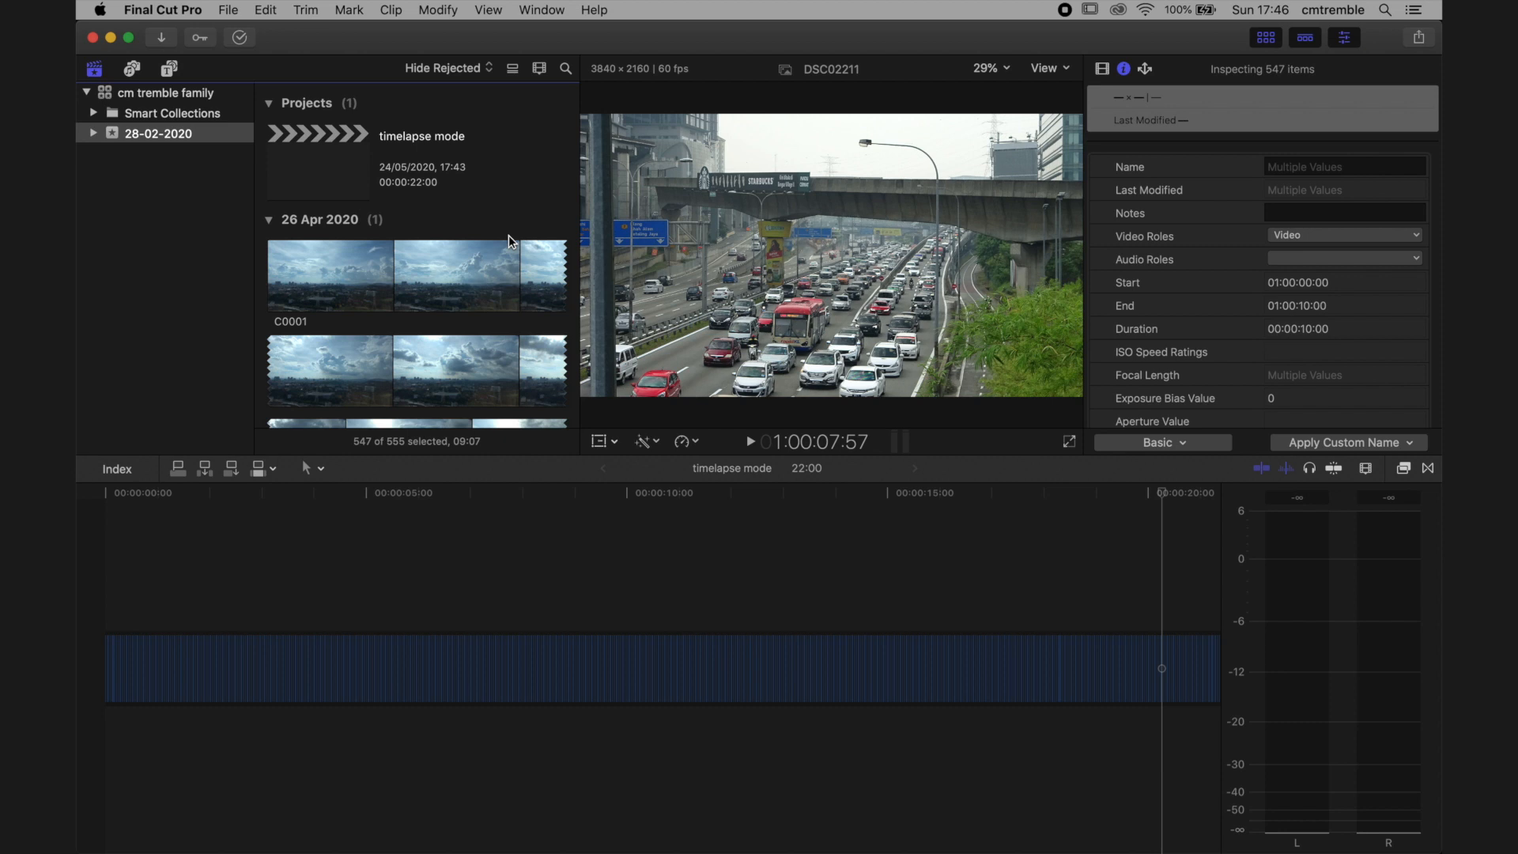
Inspect the details of the C0001 video clip from 26 Apr 2020 and reveal its source file in Finder
left_click(314, 294)
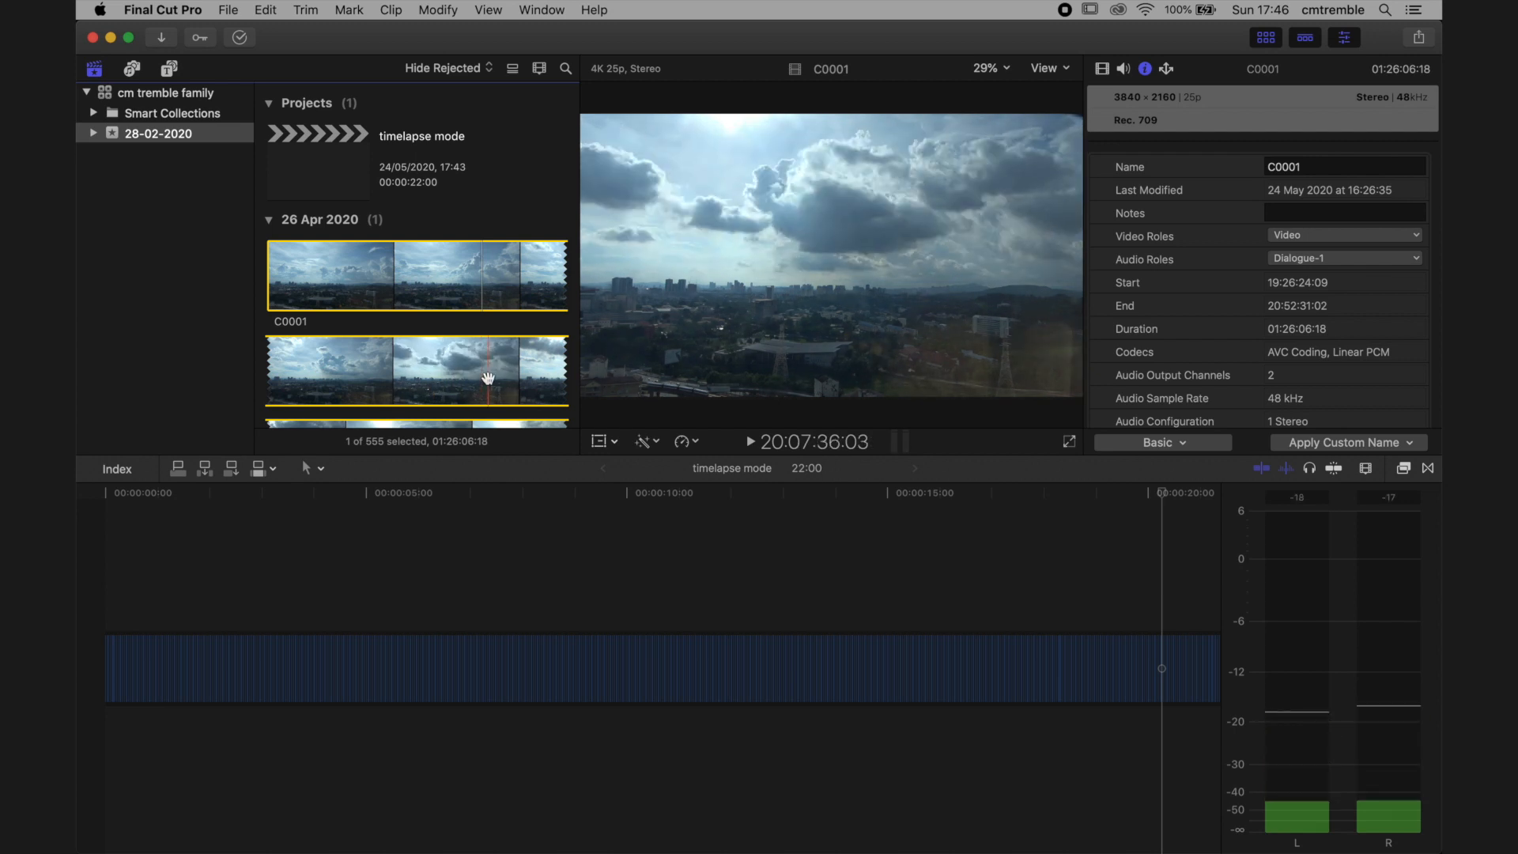
scroll(474, 378, "down", 3)
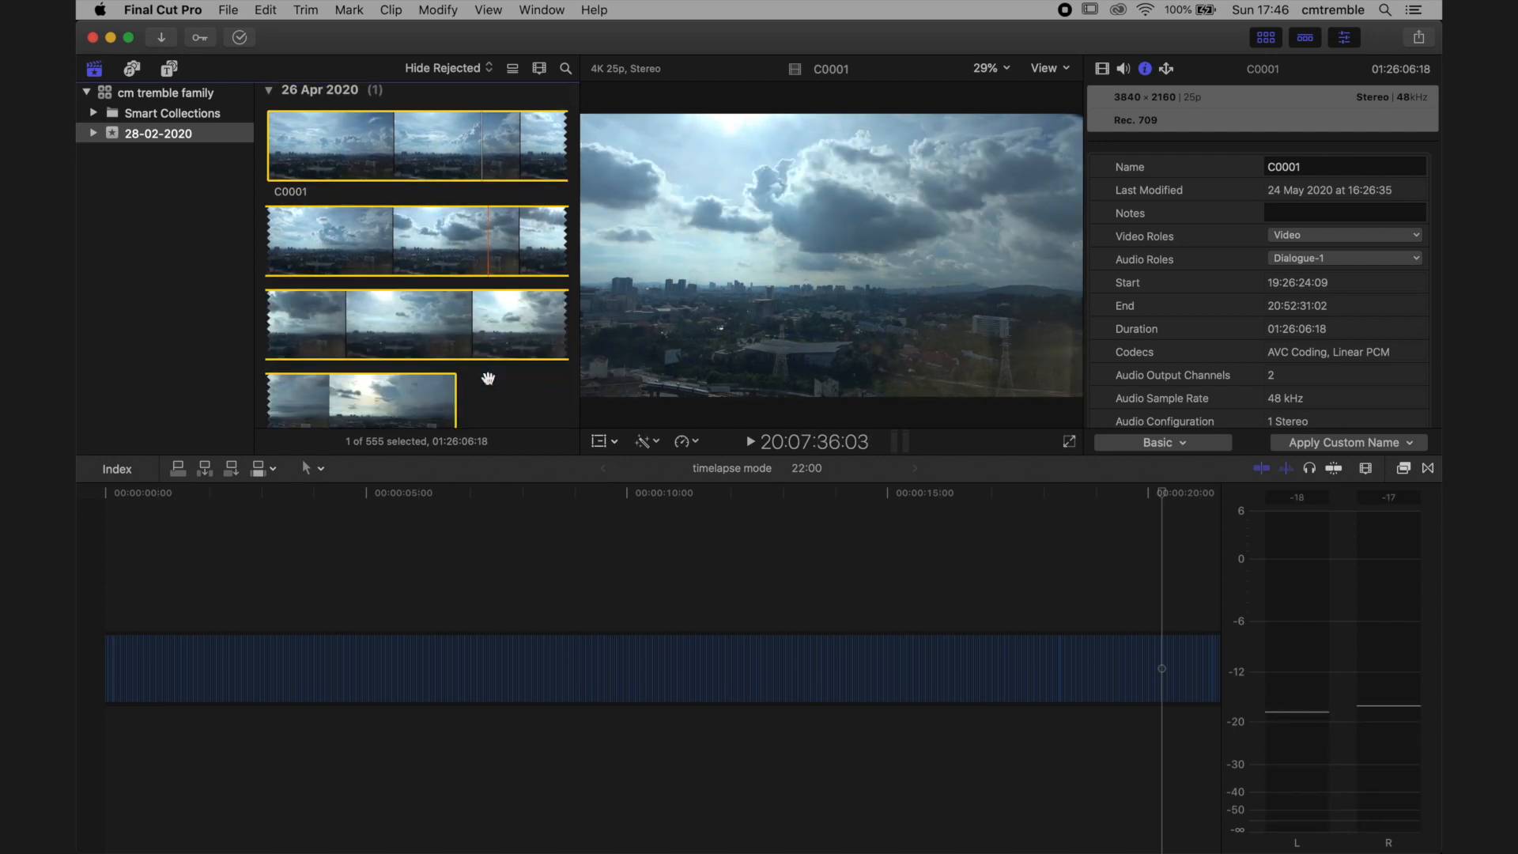
left_click(400, 161)
scroll(1171, 340, "down", 5)
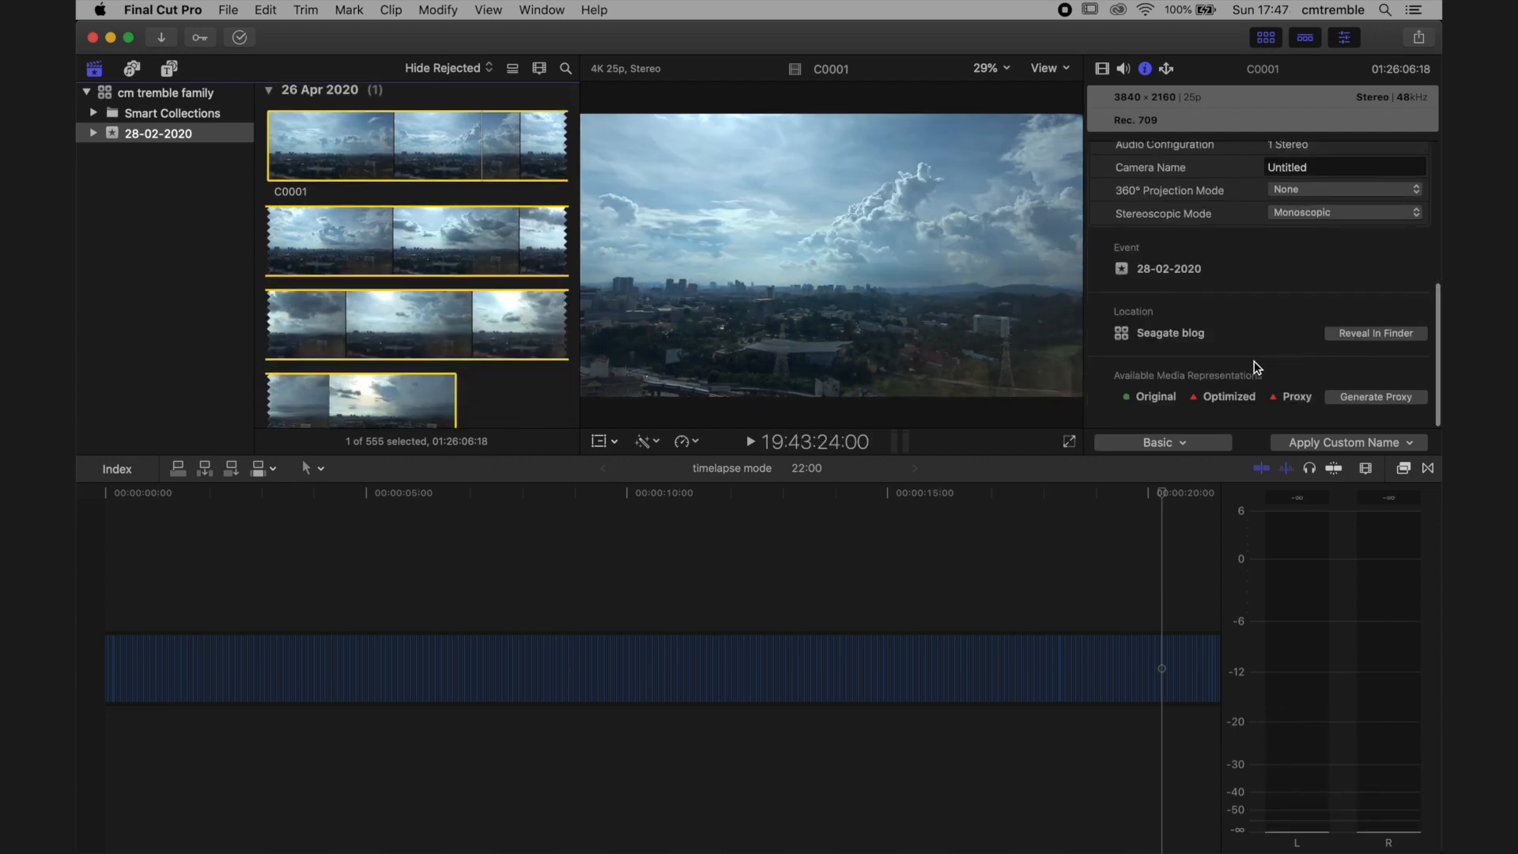
left_click(1357, 339)
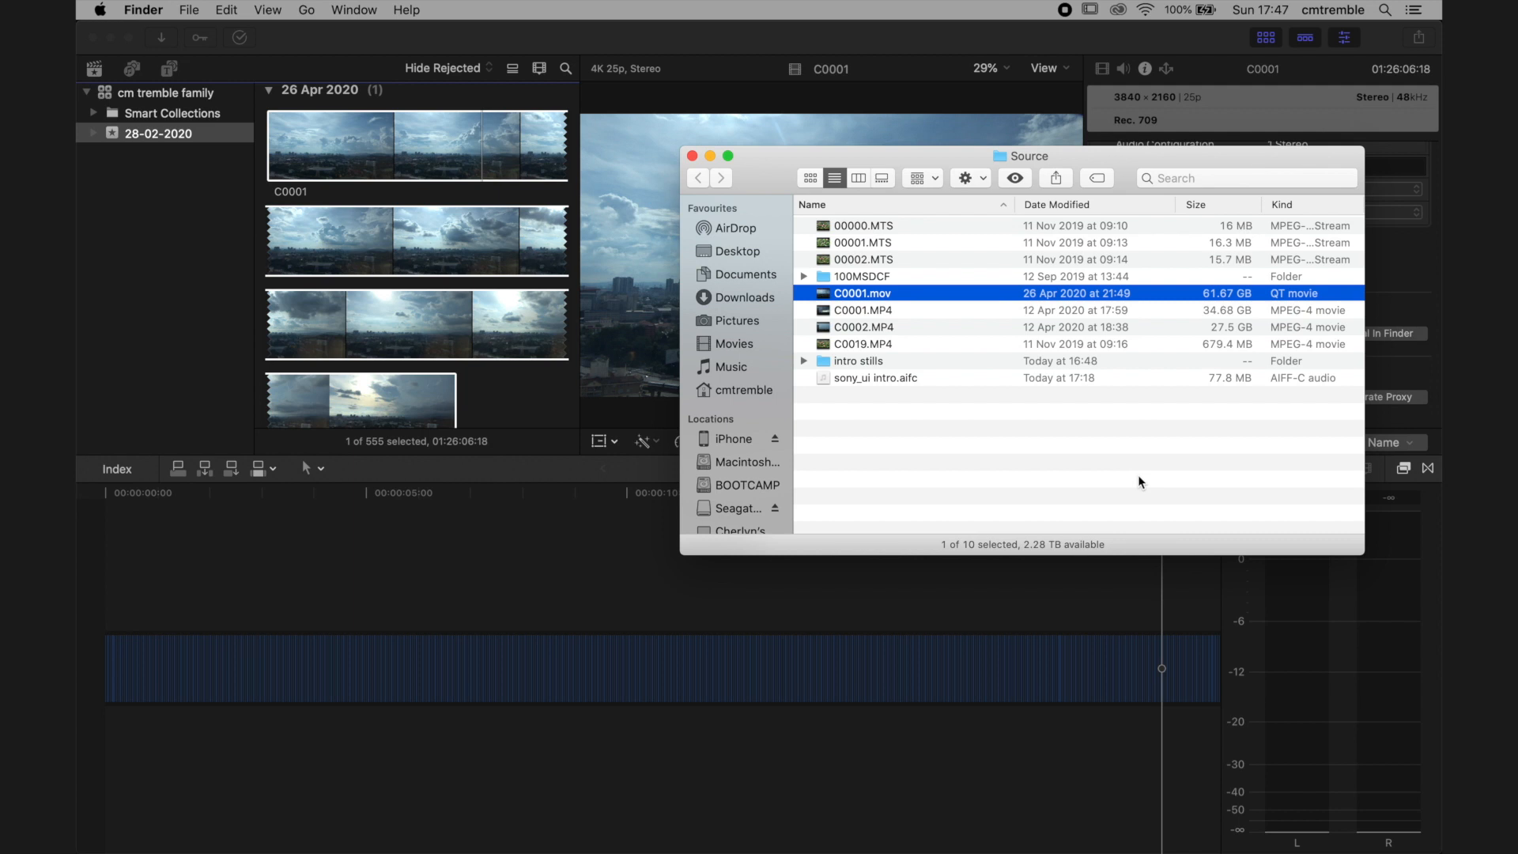
key("super+w")
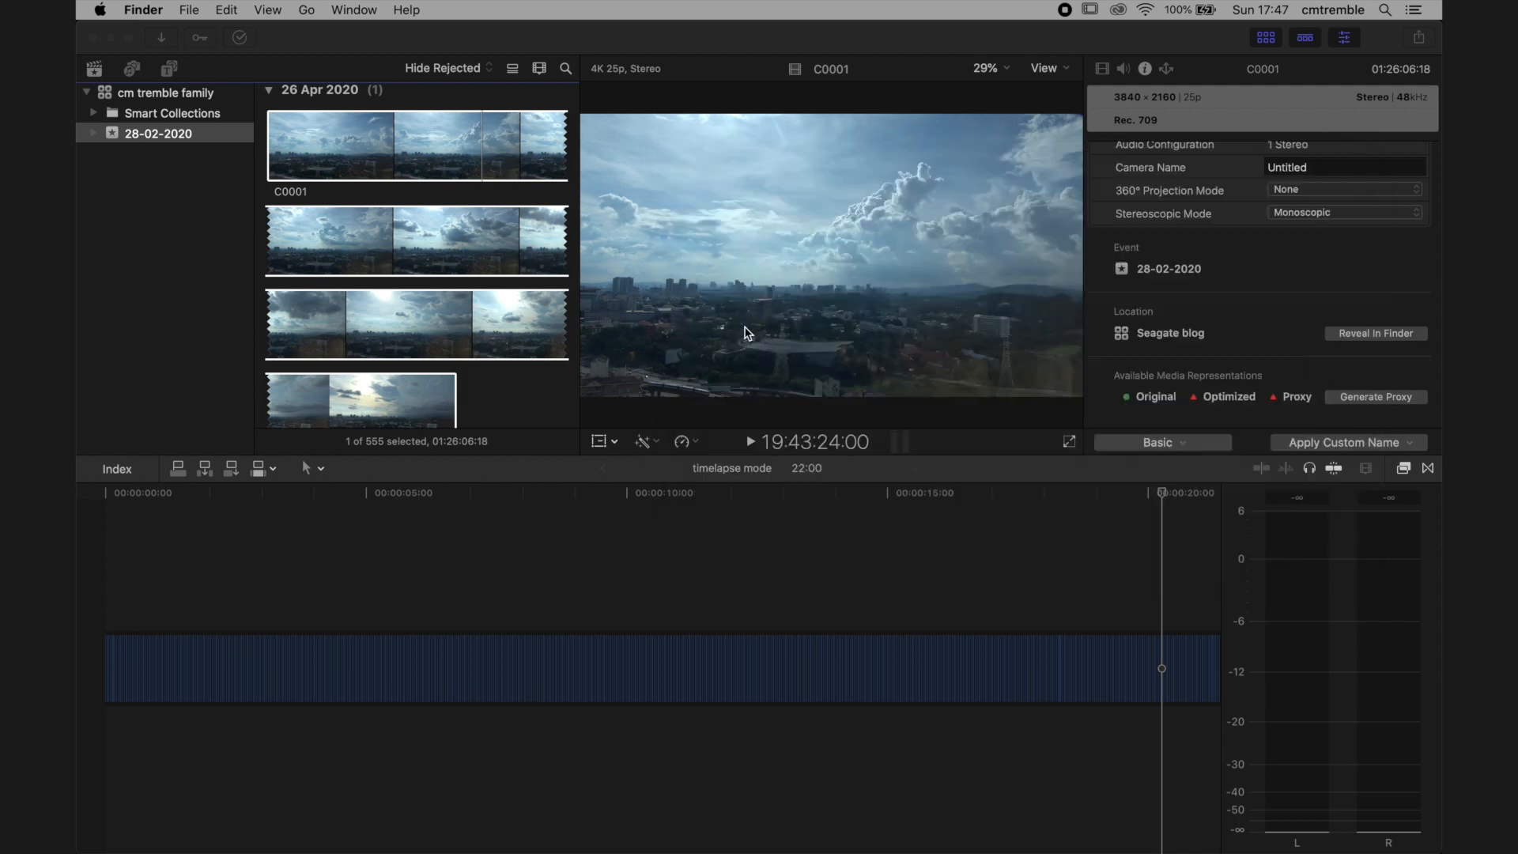
Create a new project named "4k timelapse" in event 28-02-2020 with 4K format, 3840x2160 resolution and 25p rate
left_click(110, 503)
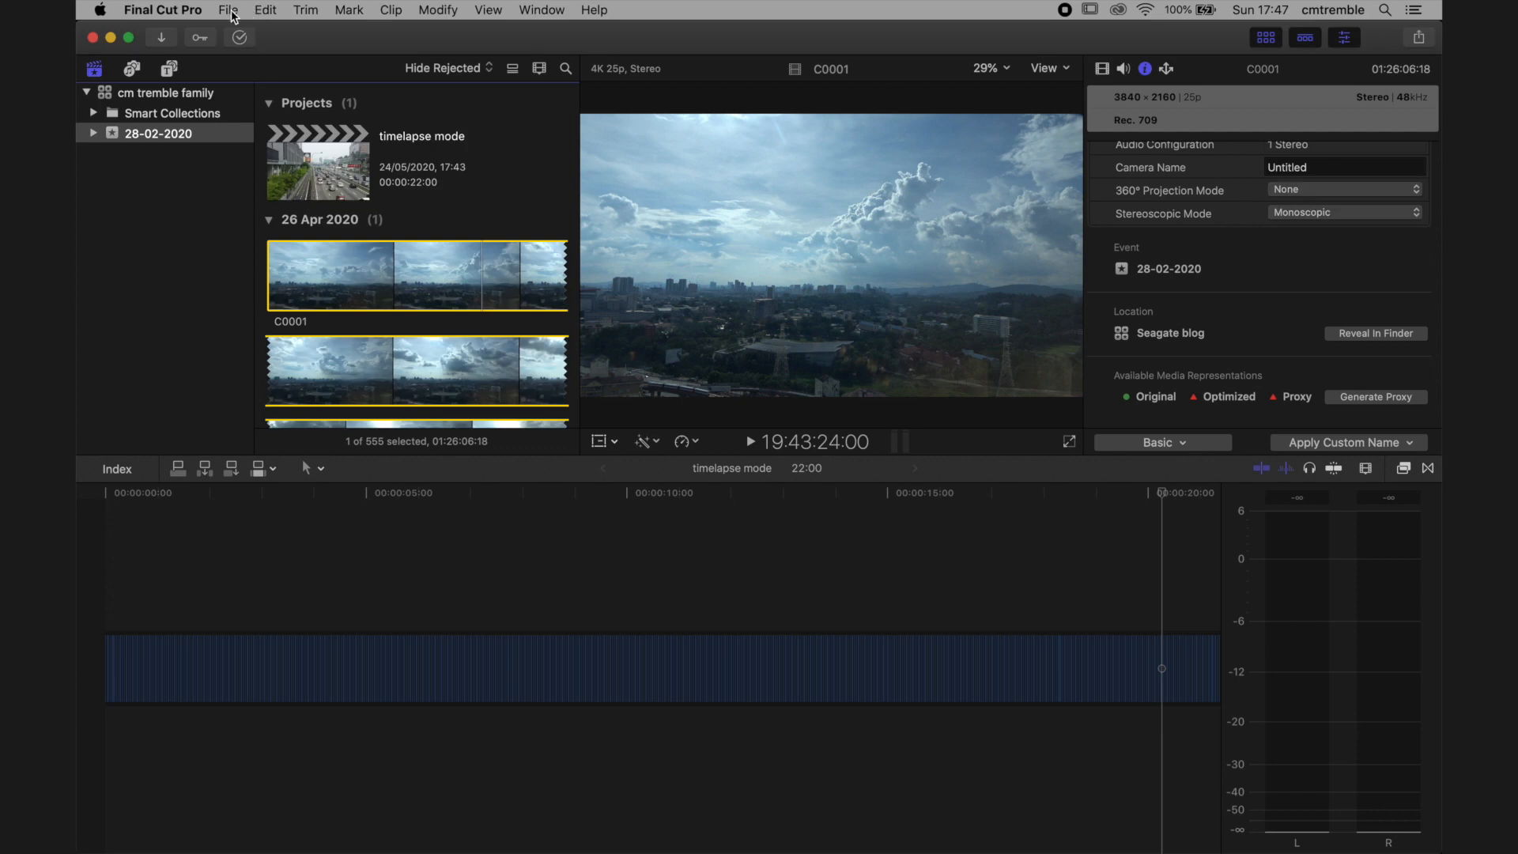
left_click(230, 11)
mouse_move(465, 30)
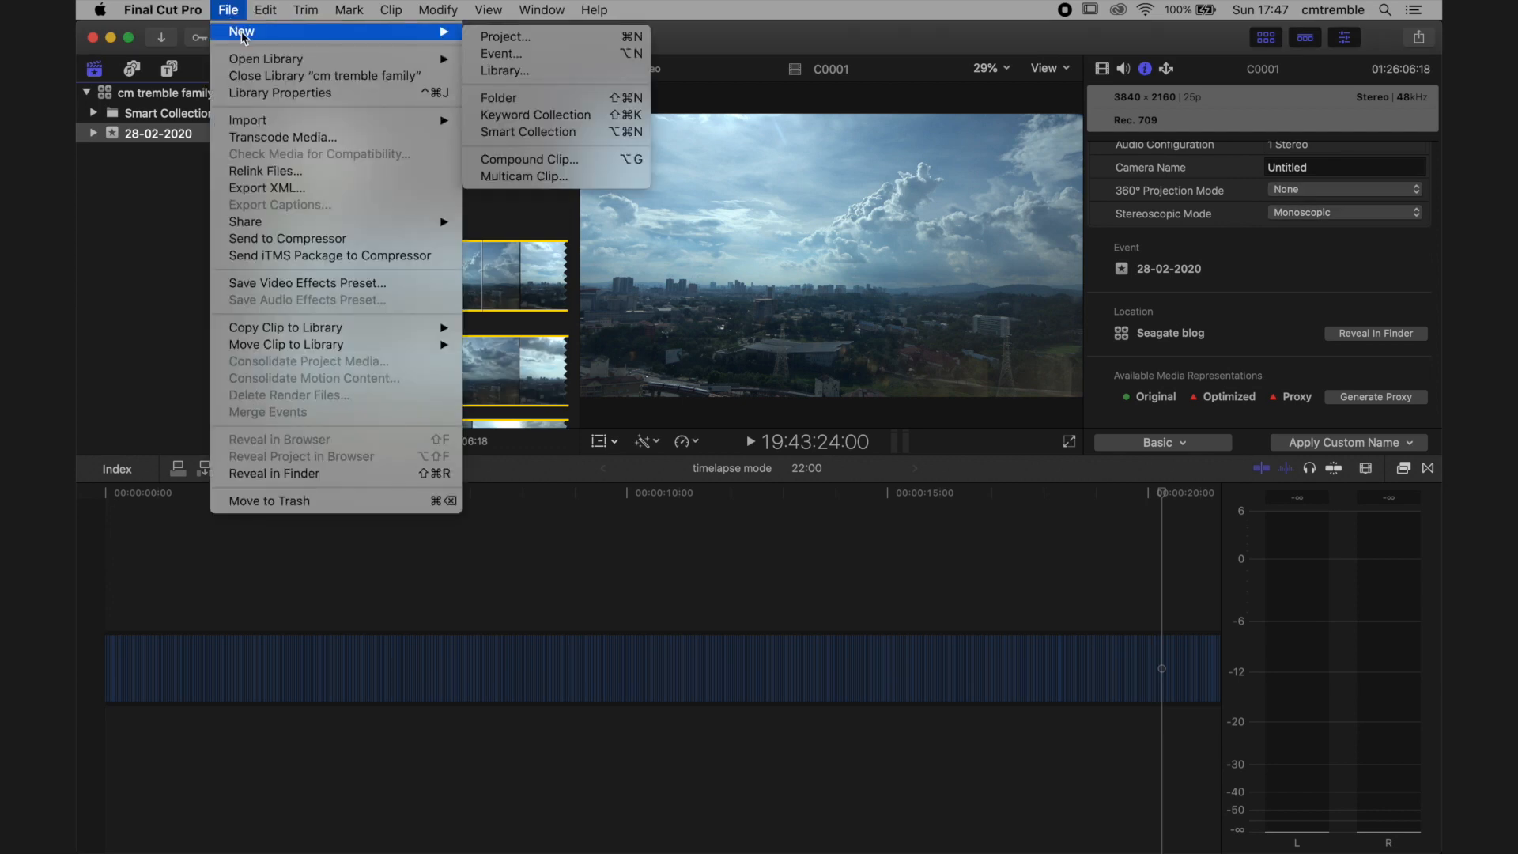
left_click(526, 33)
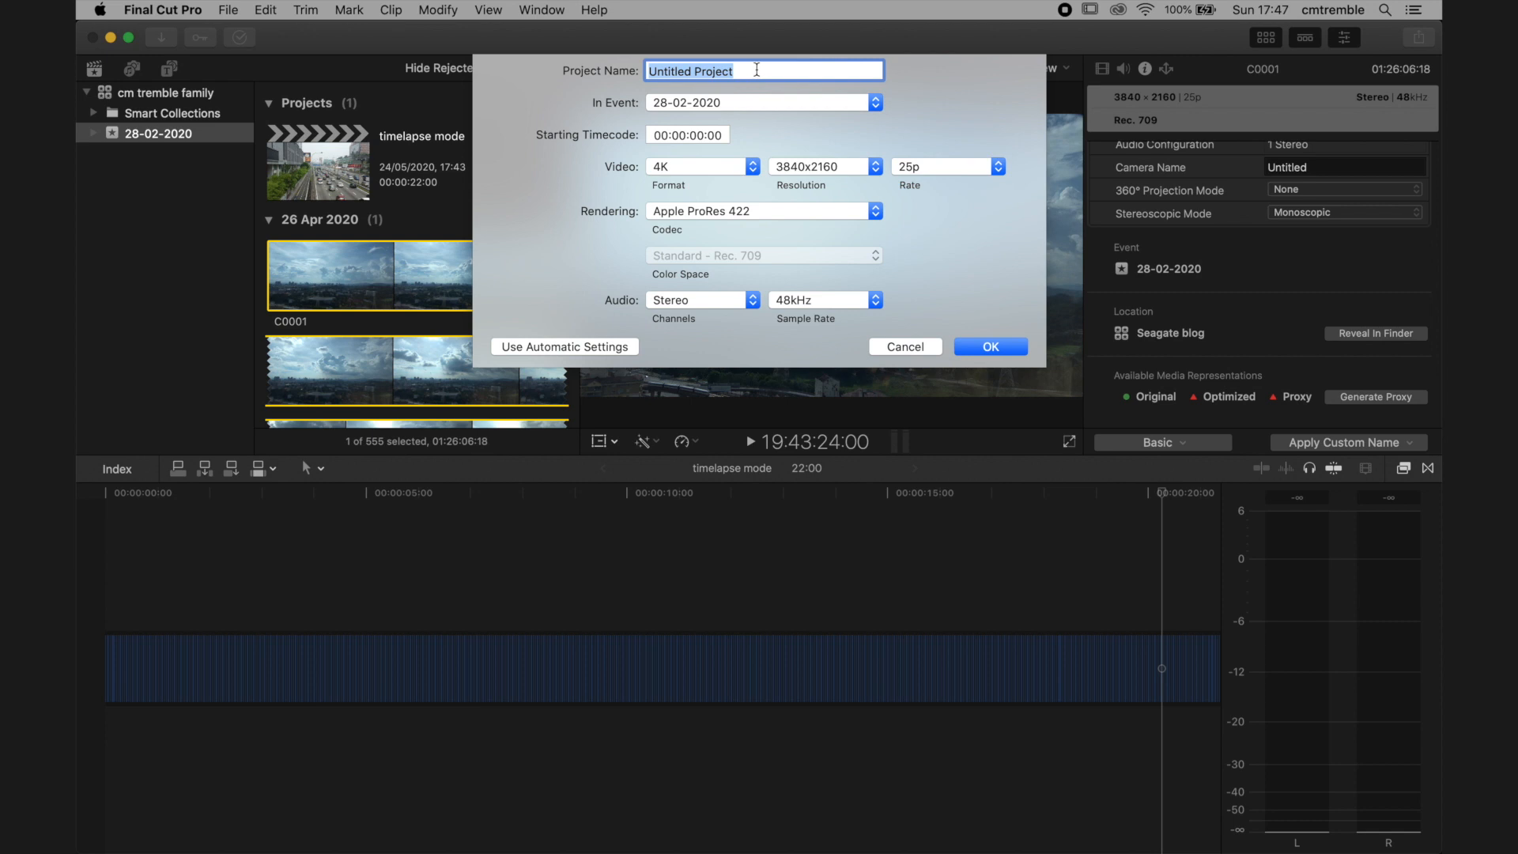
type("4k timelapse")
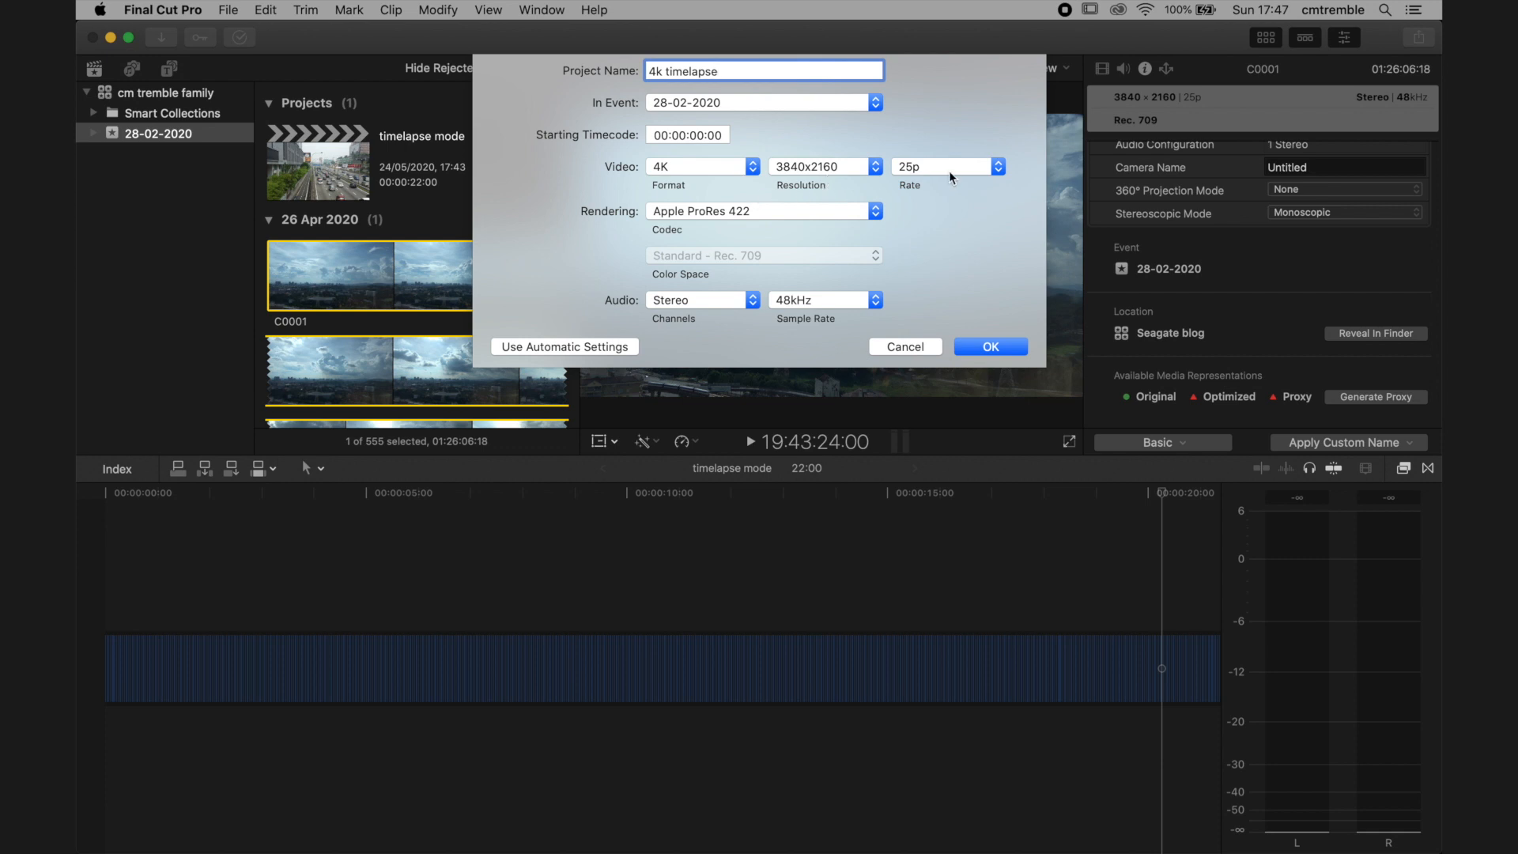
left_click(972, 341)
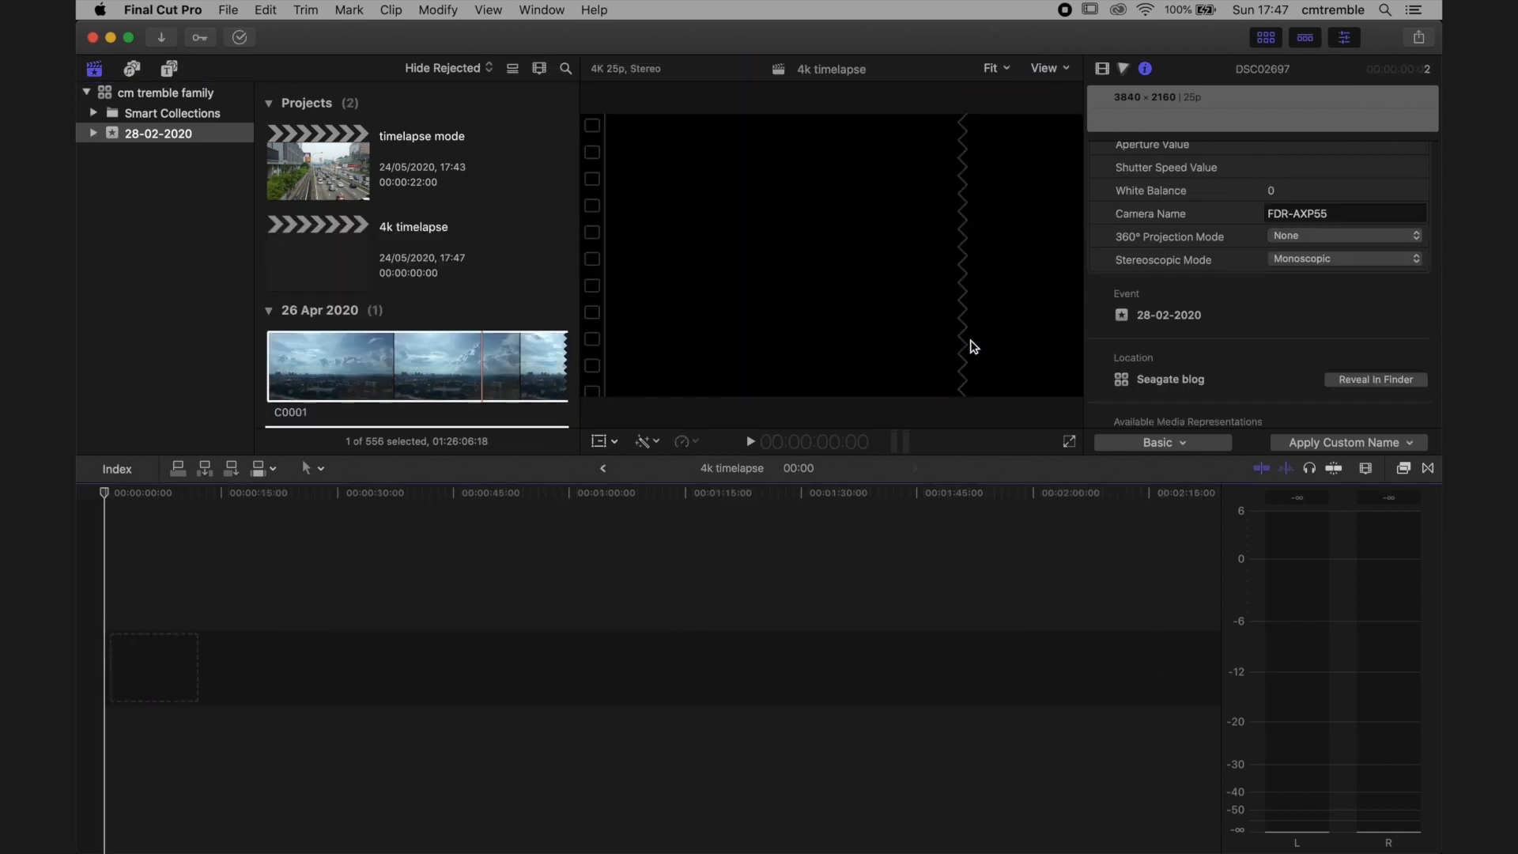
Place the C0001 clip at the start of the empty 4k timelapse timeline, with its whole length in view
left_click(286, 369)
left_click_drag(286, 369, 109, 671)
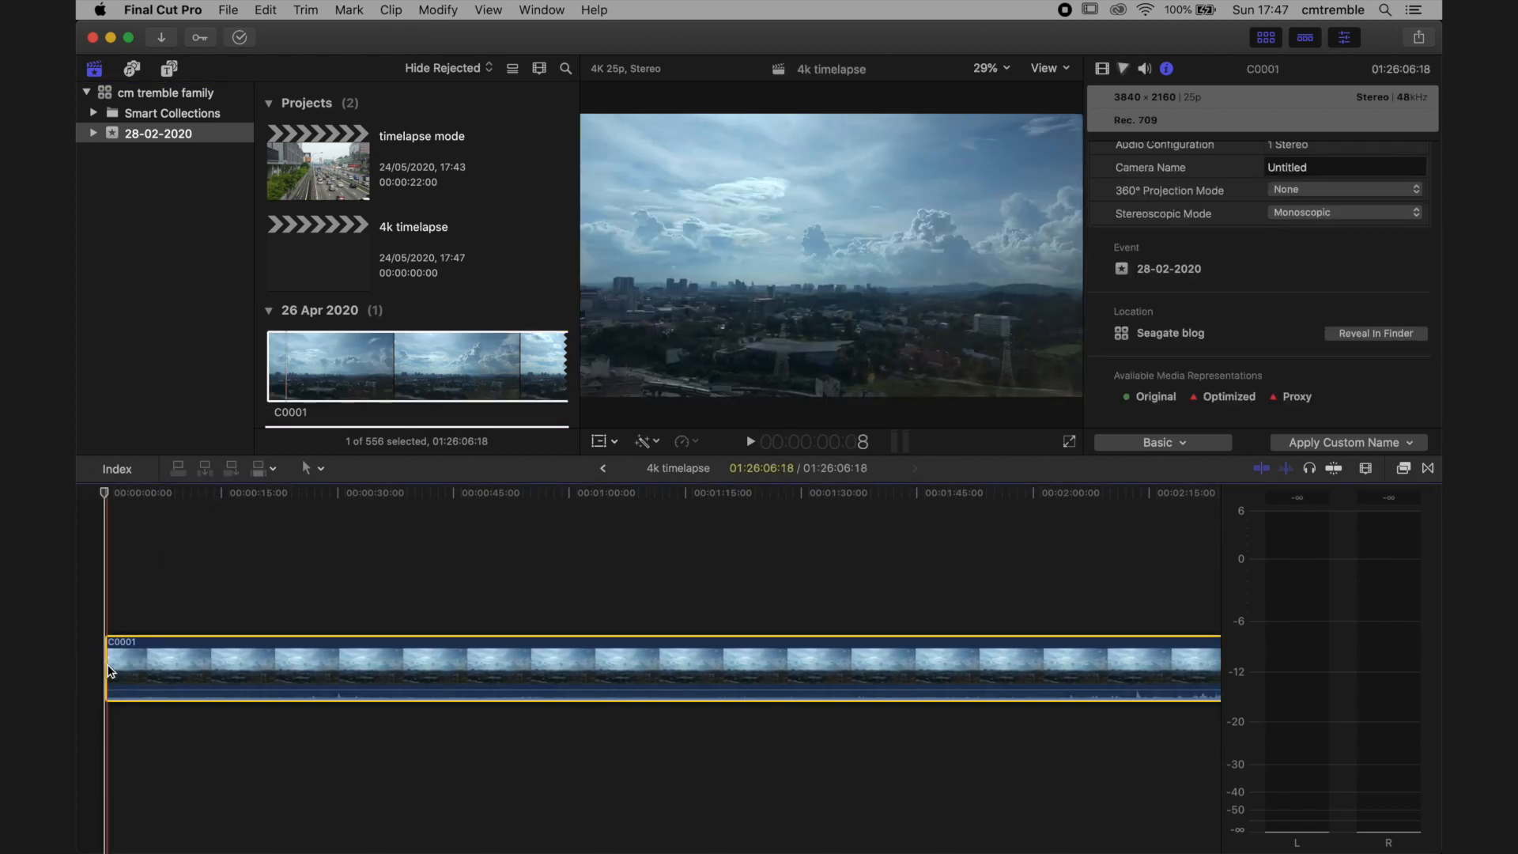
key("shift+z")
key("super+minus")
key("super+minus")
key("super+minus")
key("super+minus")
key("super+minus")
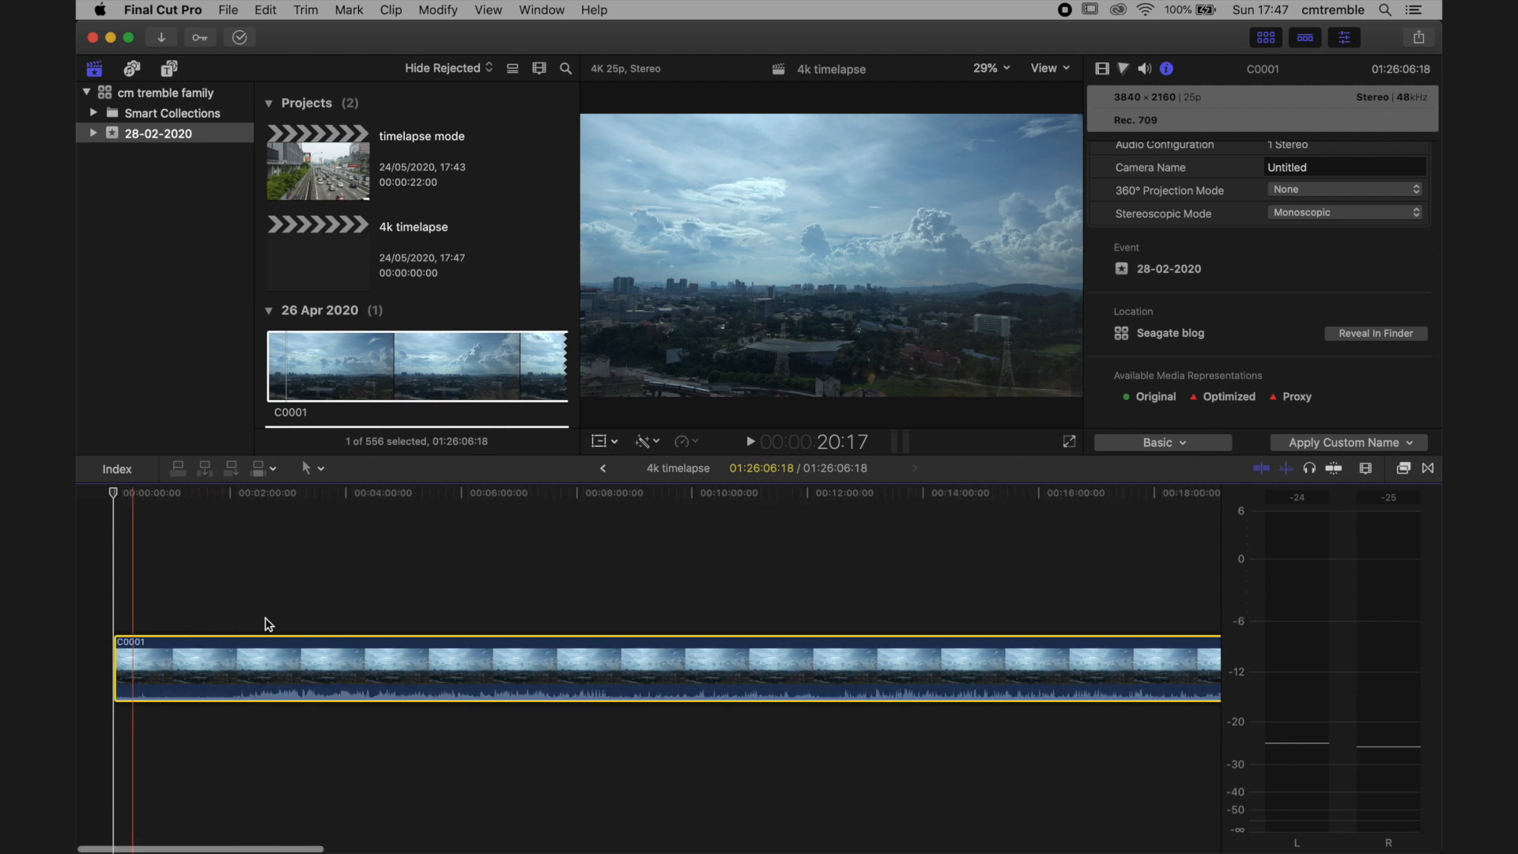
key("super+equal")
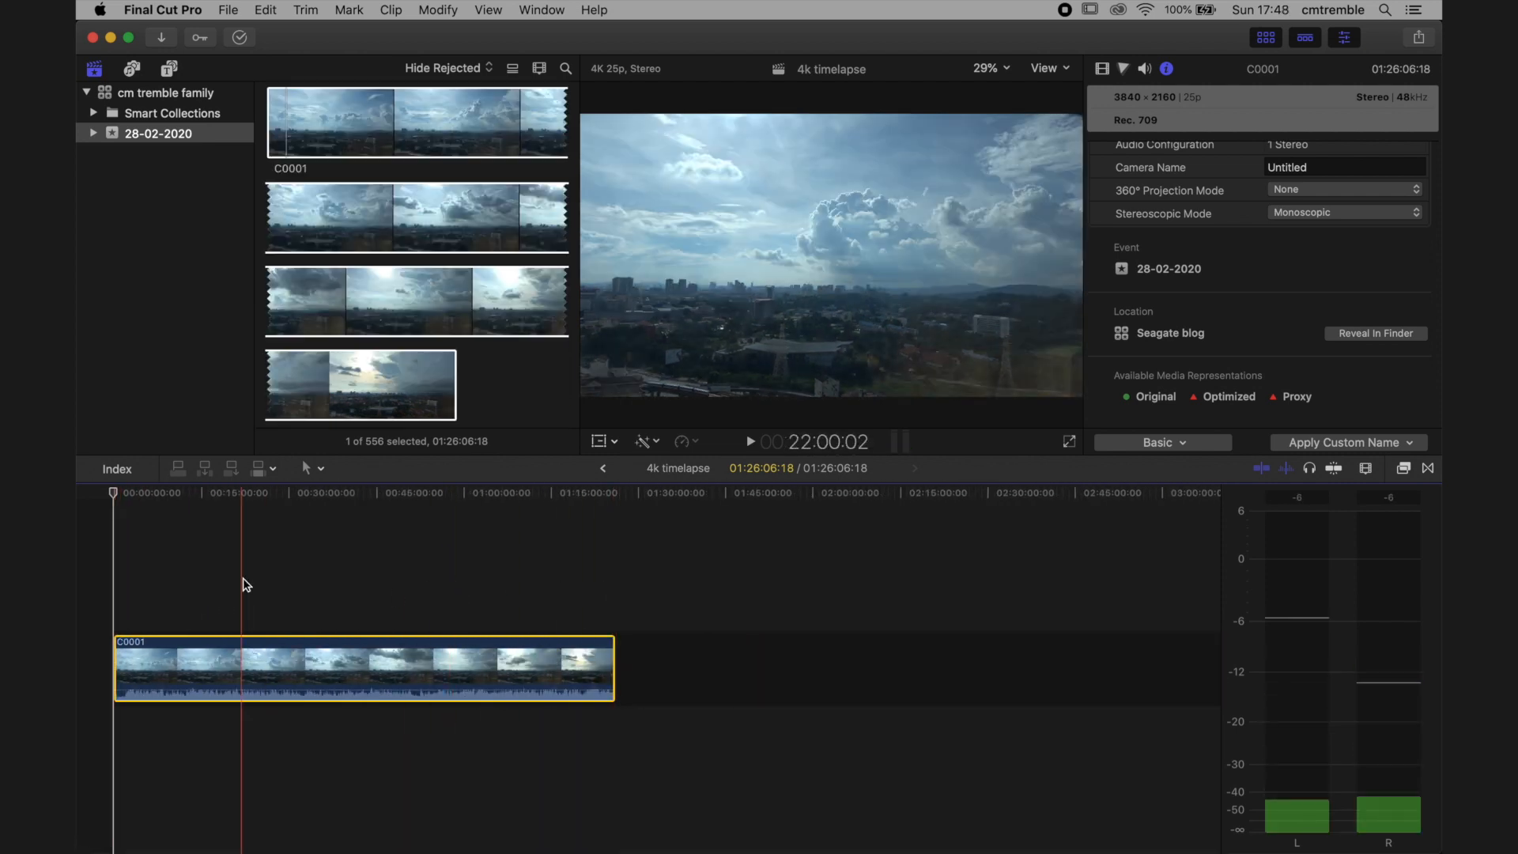
Retime the C0001 timeline clip with a custom forward speed rate of 1600%
right_click(237, 643)
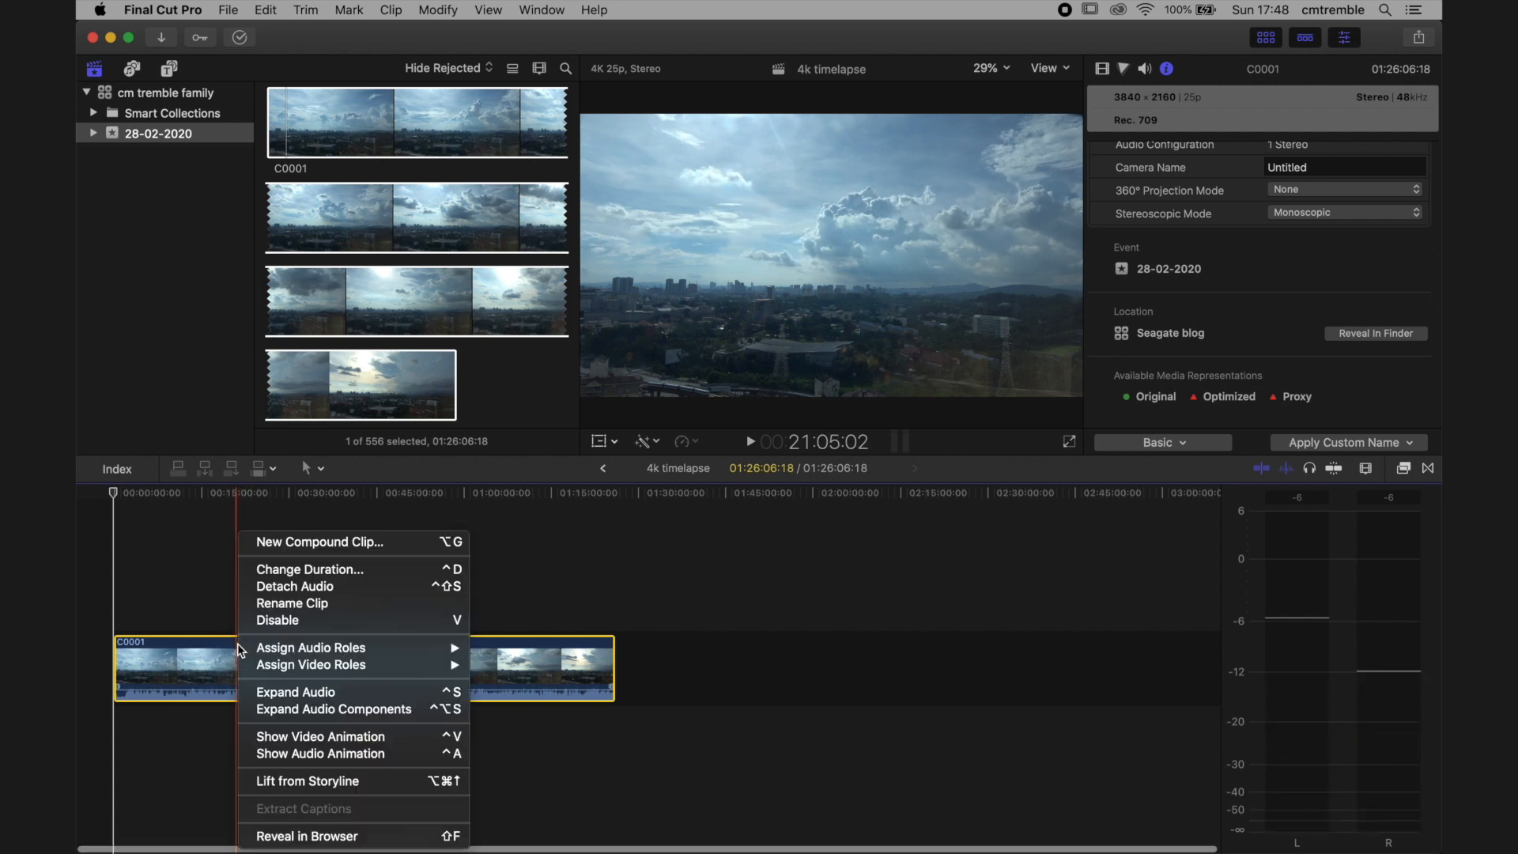
left_click(218, 644)
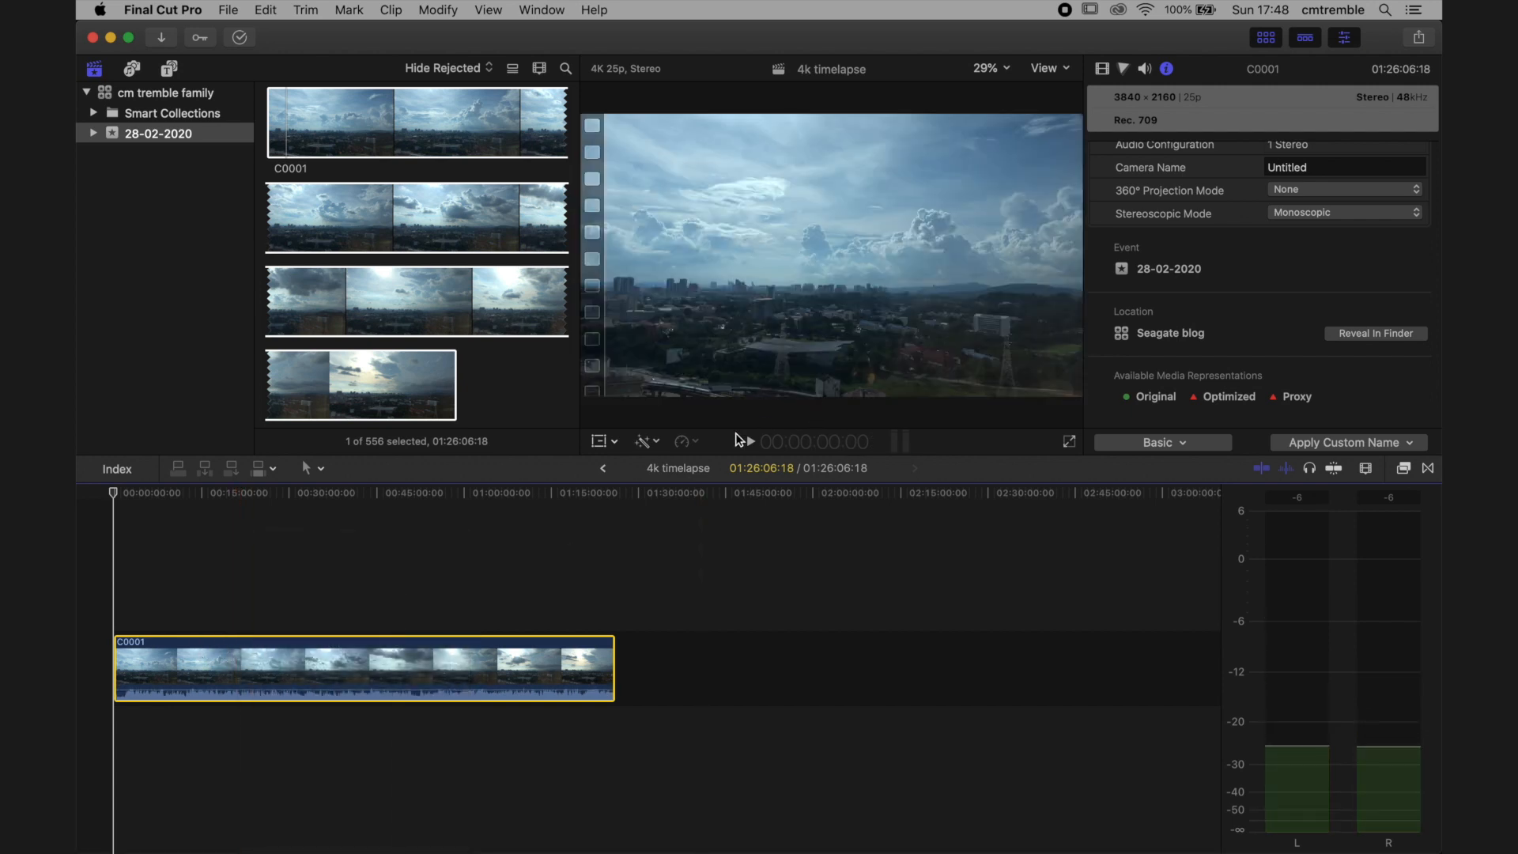
left_click(693, 442)
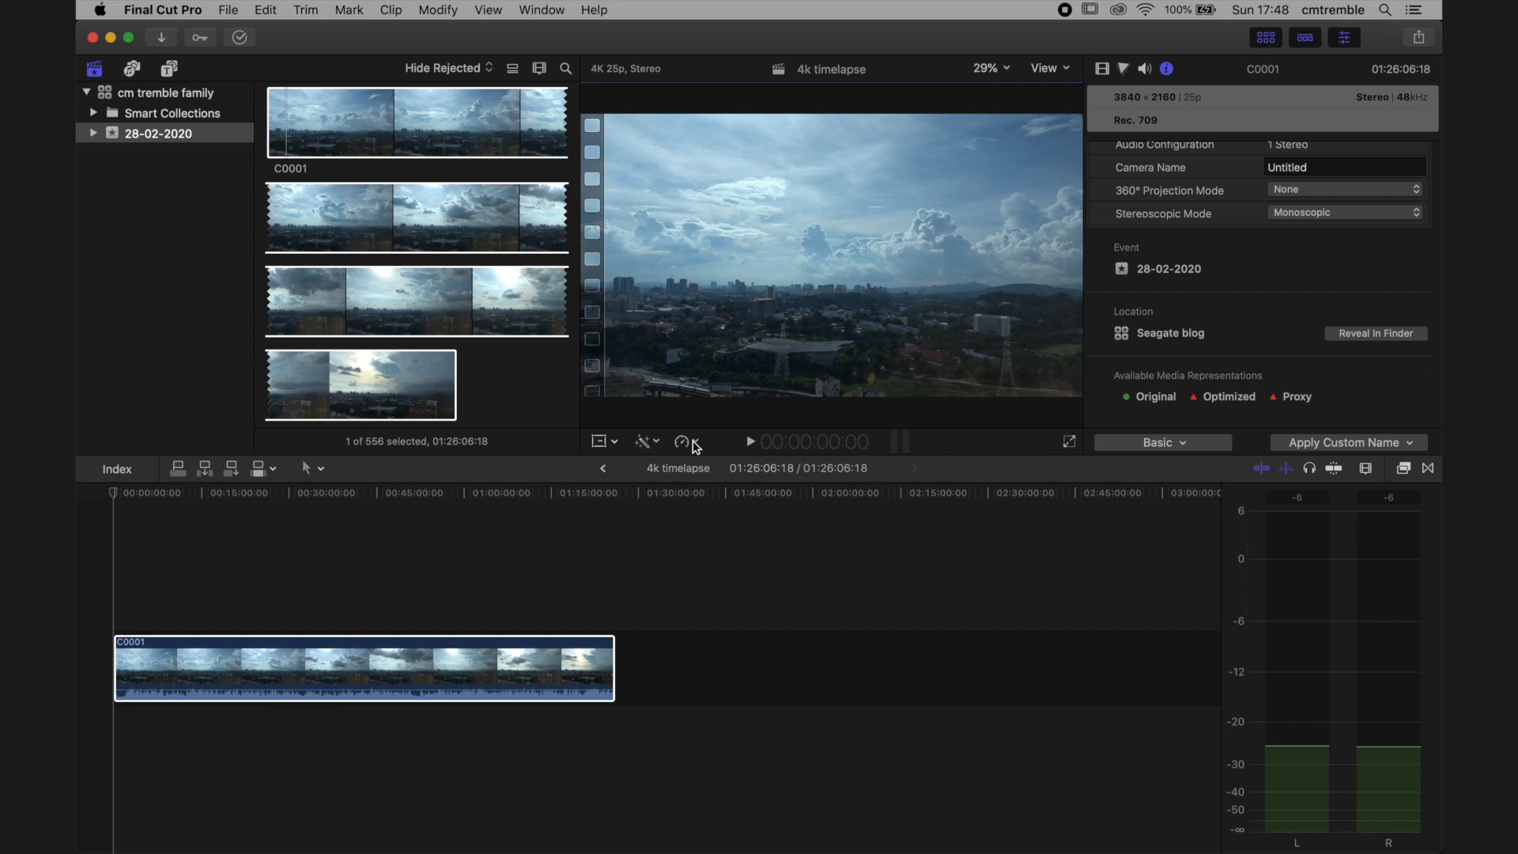
left_click(441, 677)
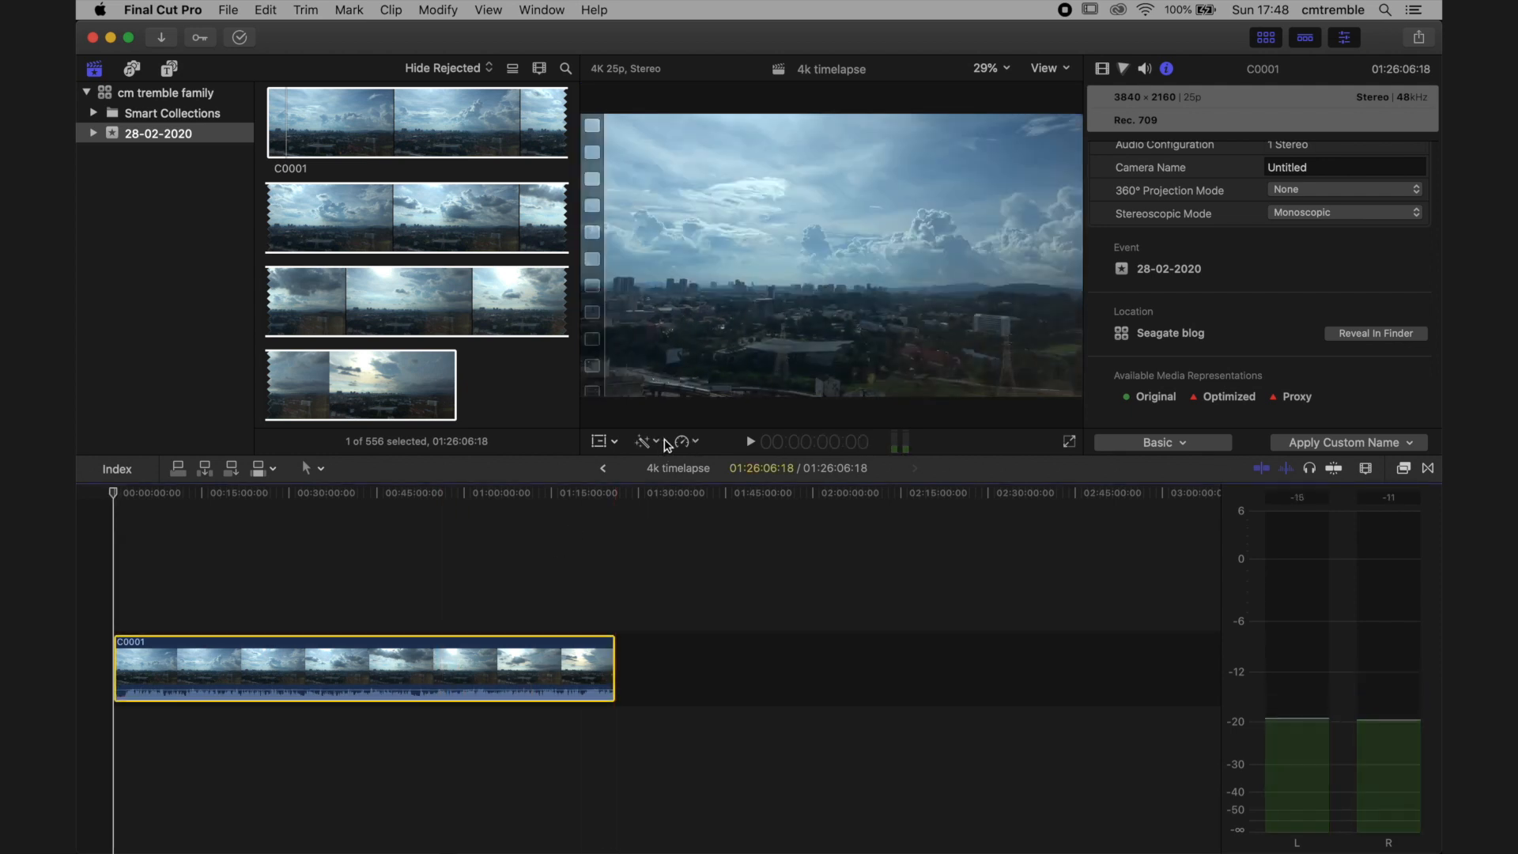
left_click(696, 443)
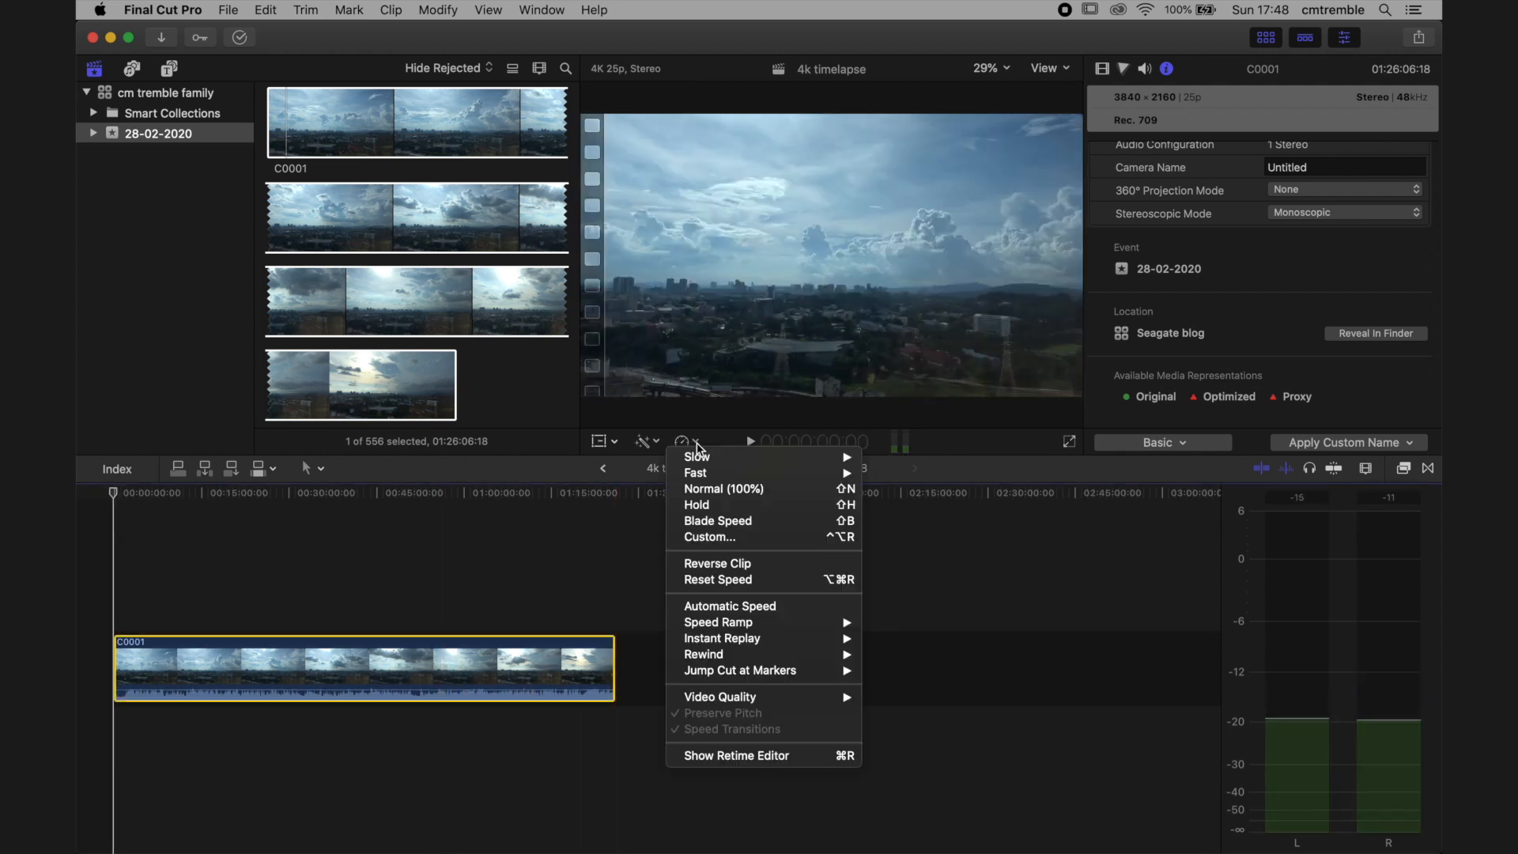
mouse_move(708, 475)
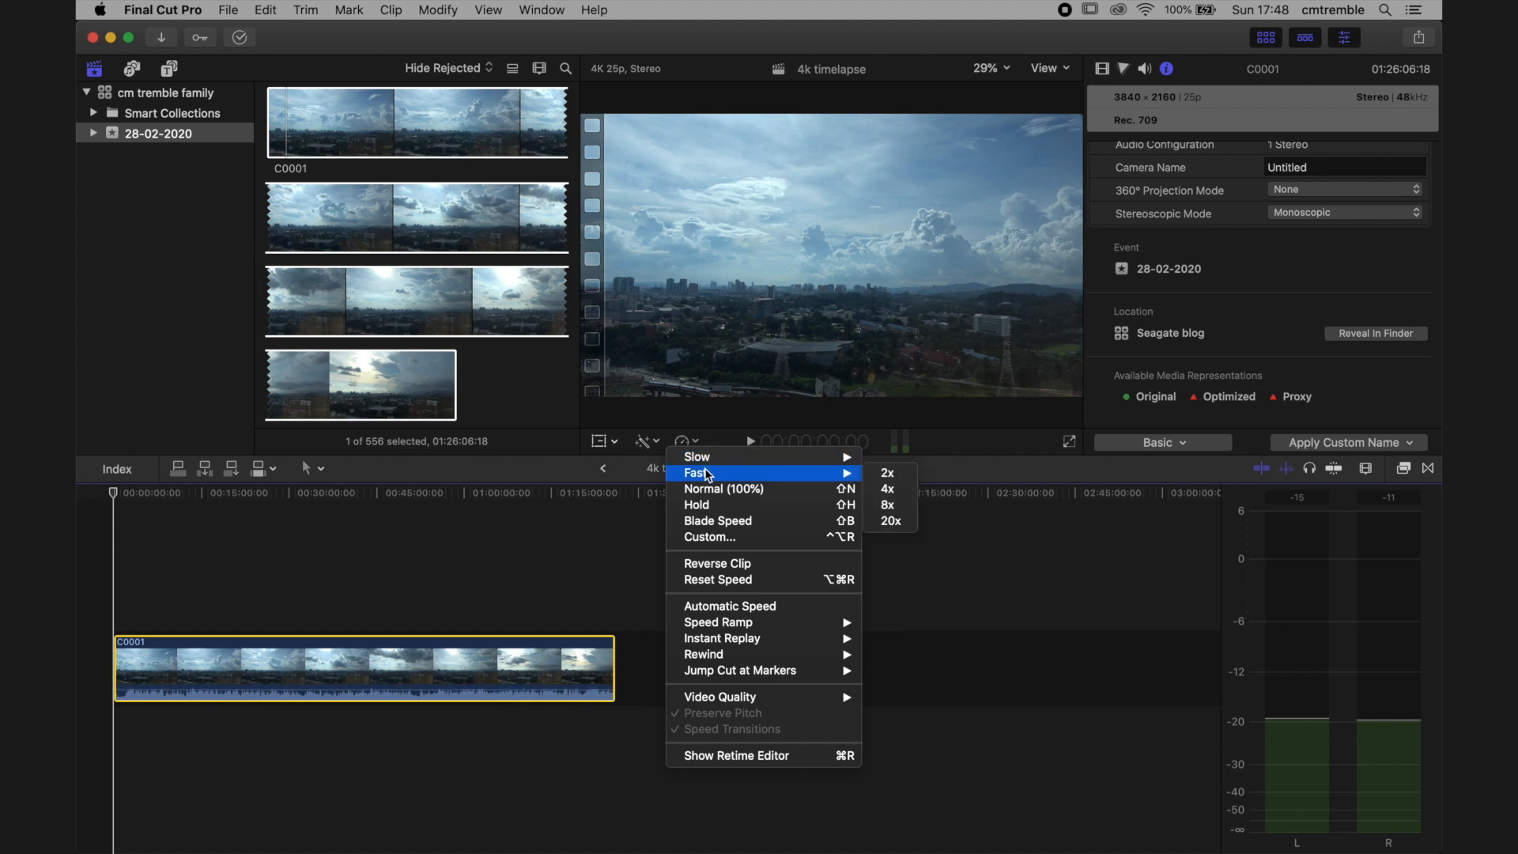
left_click(722, 538)
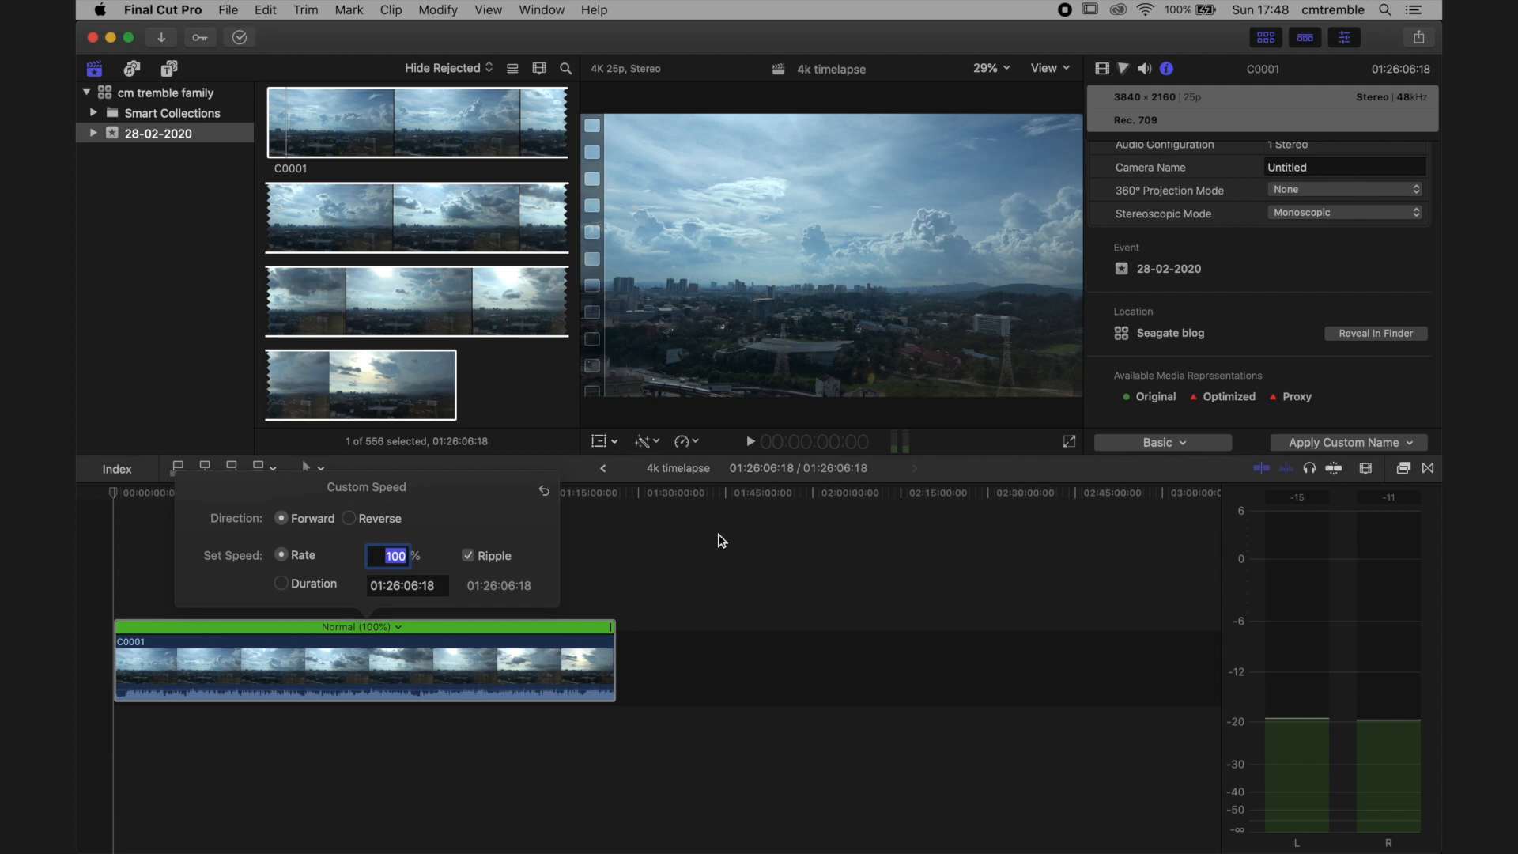
type("1")
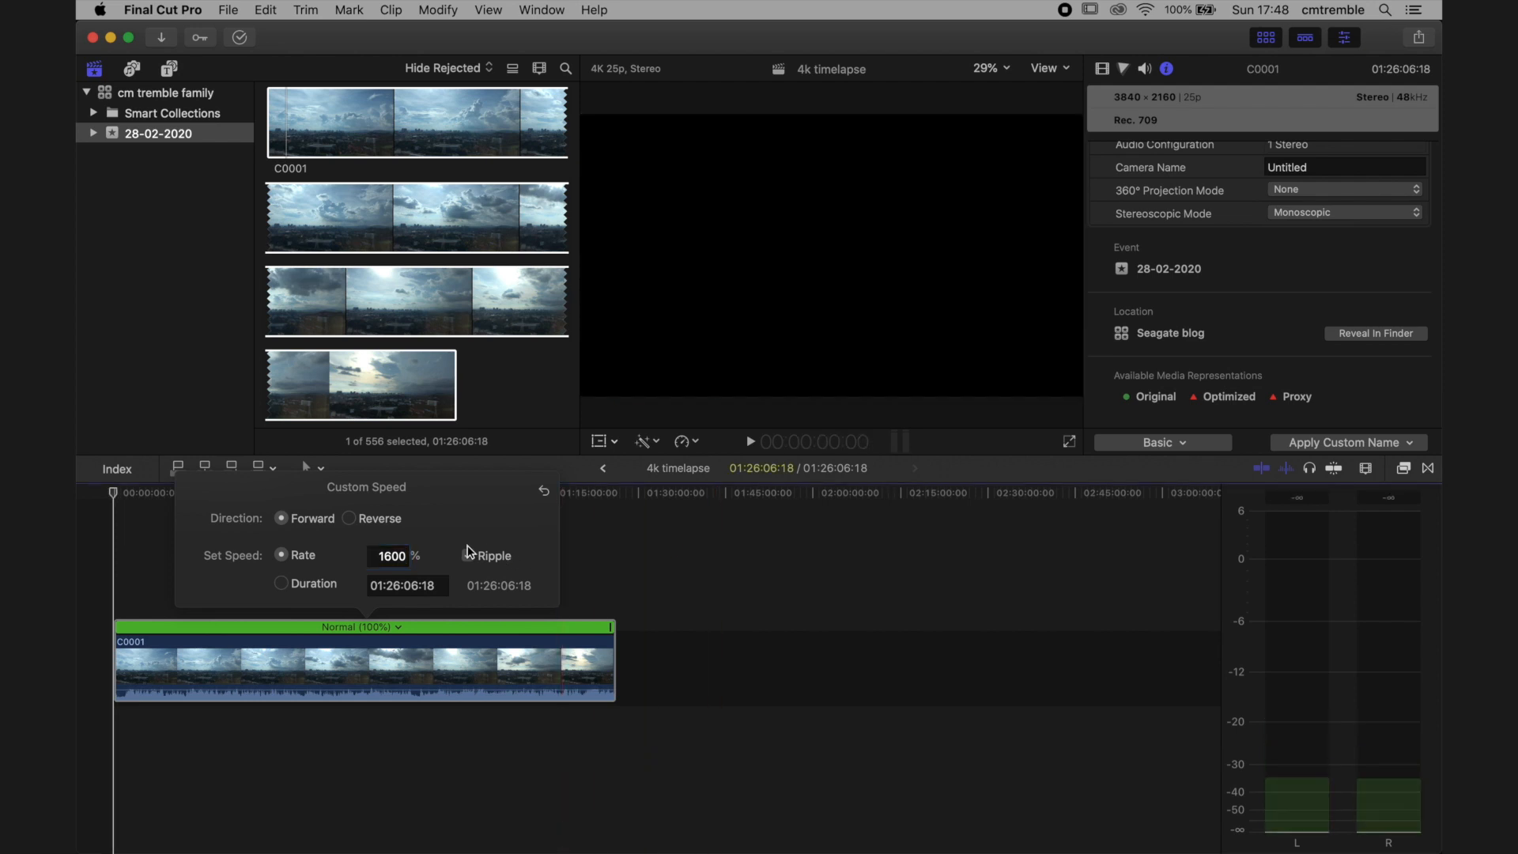
left_click(401, 560)
key("Return")
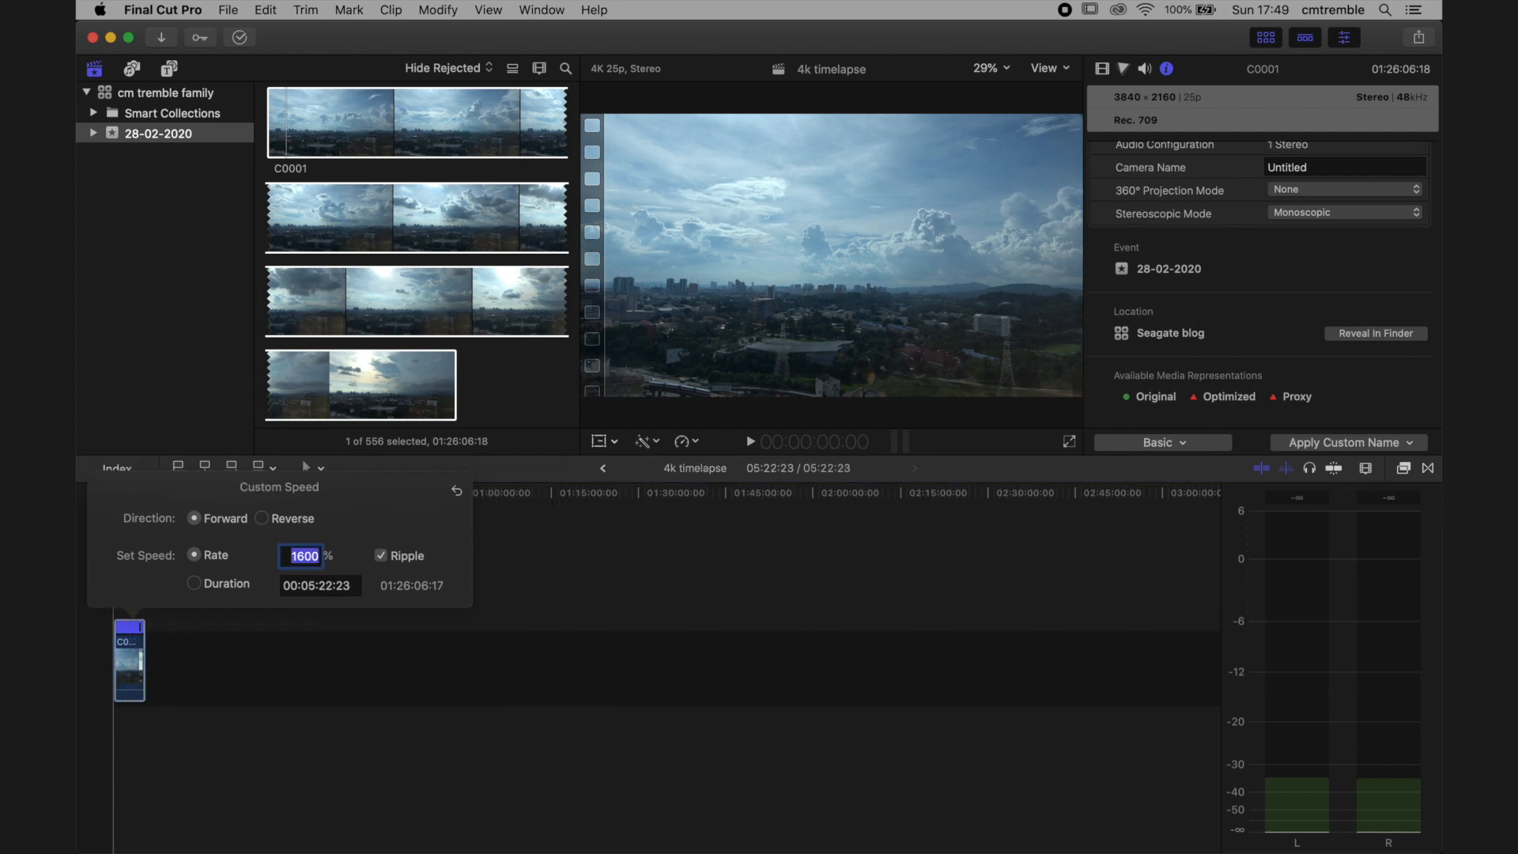
Look over the sped-up clip on the enlarged timeline and place the playhead near its start at 3:09
left_click(234, 740)
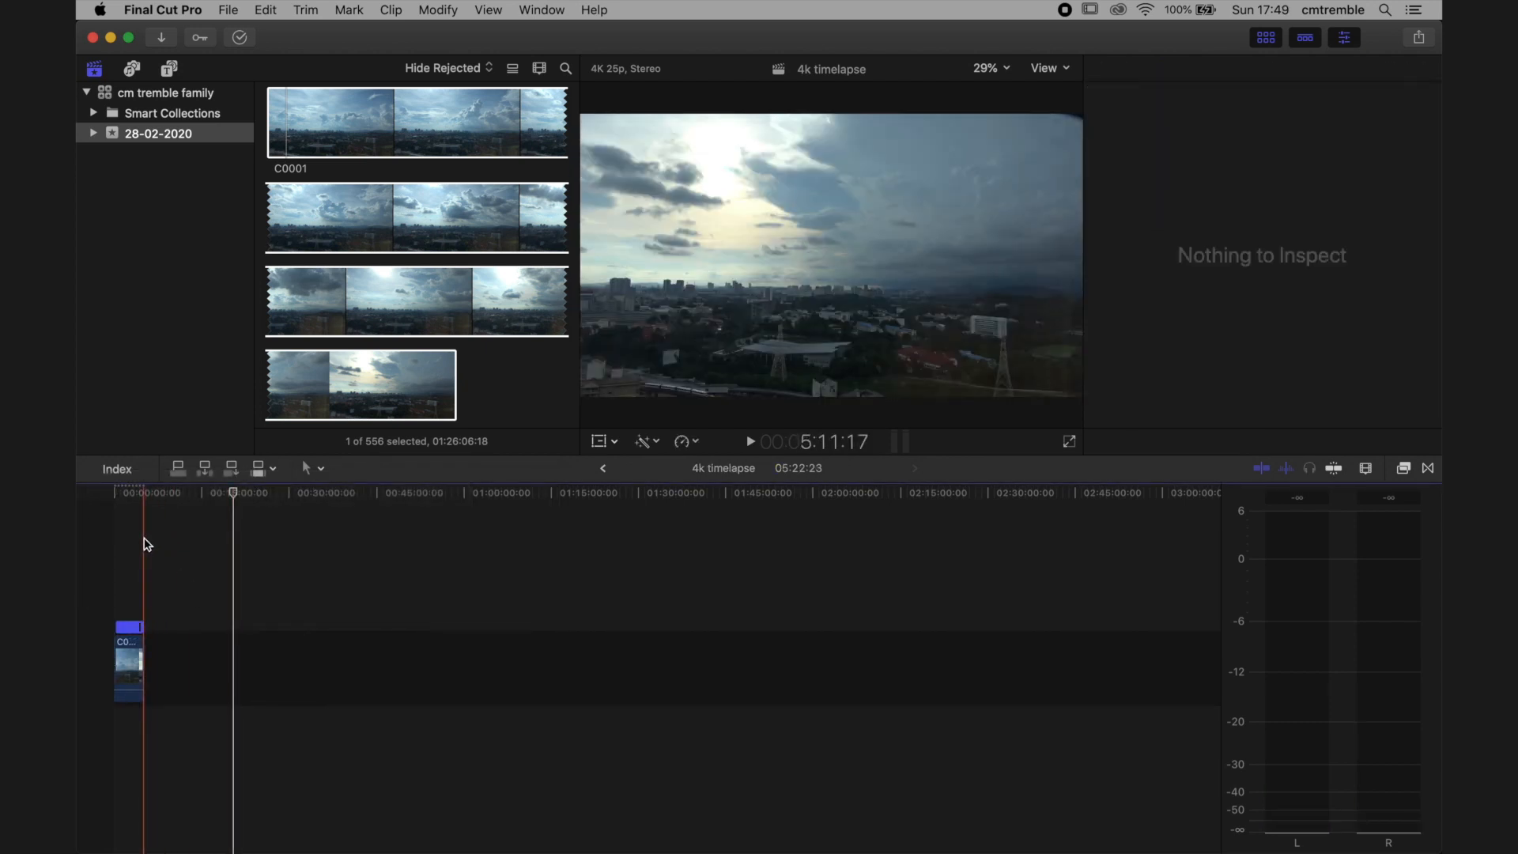
key("super+equal")
key("super+equal")
key("super+equal")
key("super+equal")
scroll(144, 537, "right", 15)
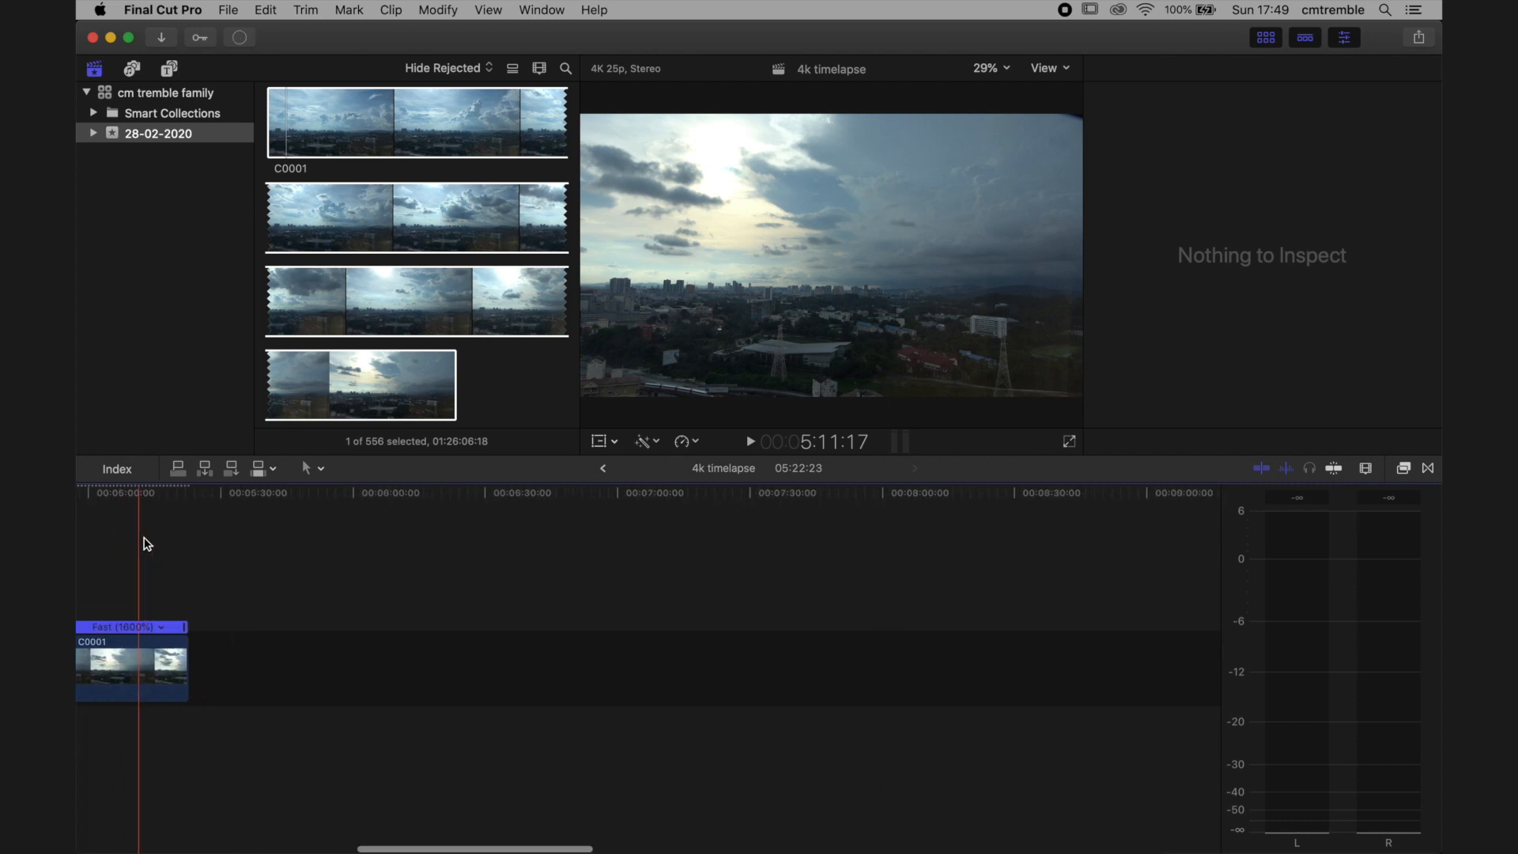
scroll(147, 544, "left", 20)
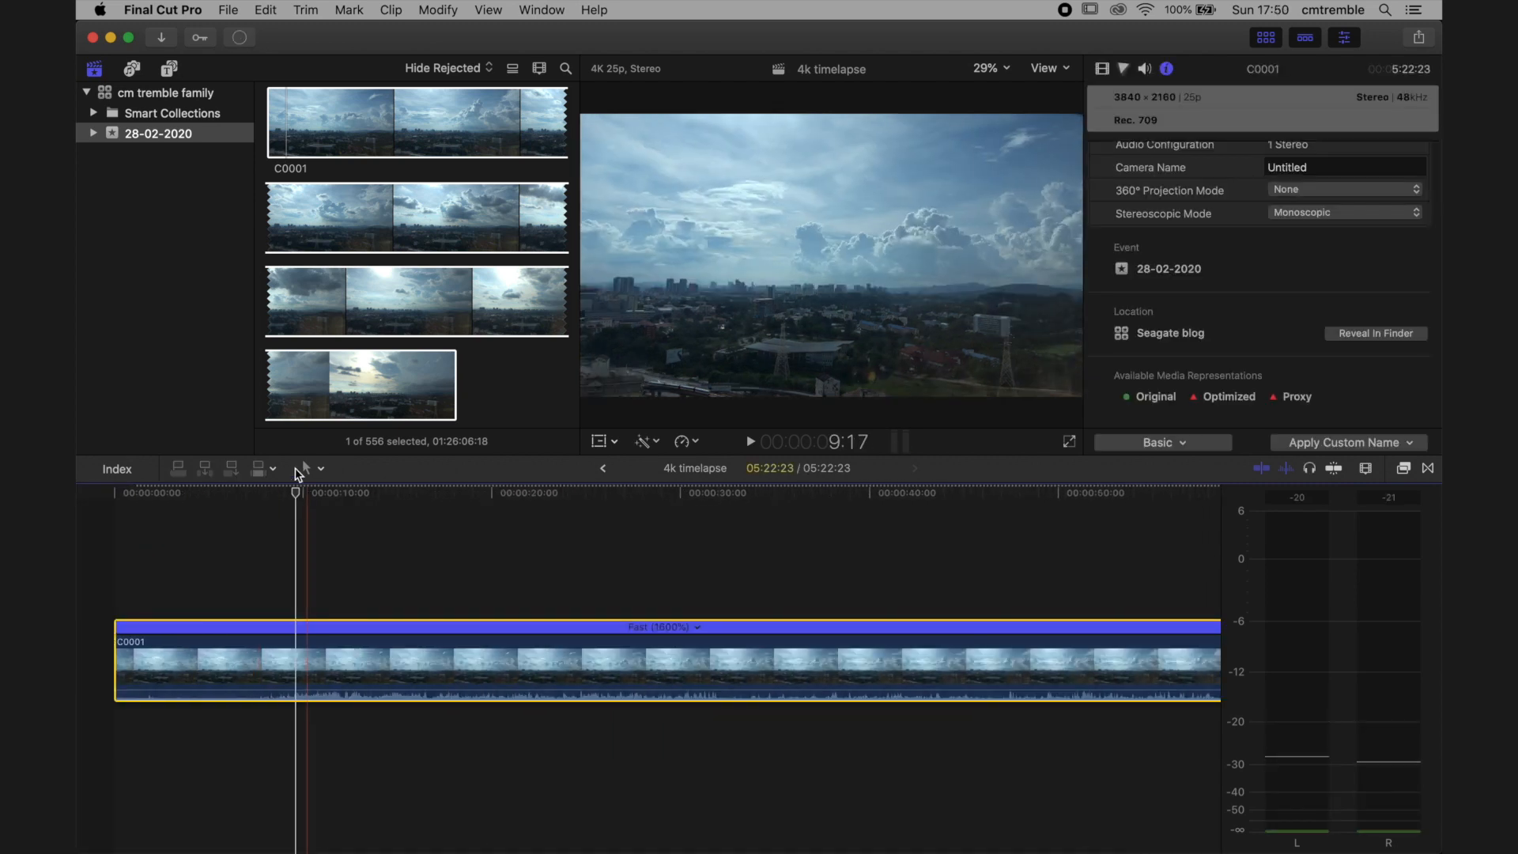
left_click(263, 498)
left_click_drag(336, 498, 177, 510)
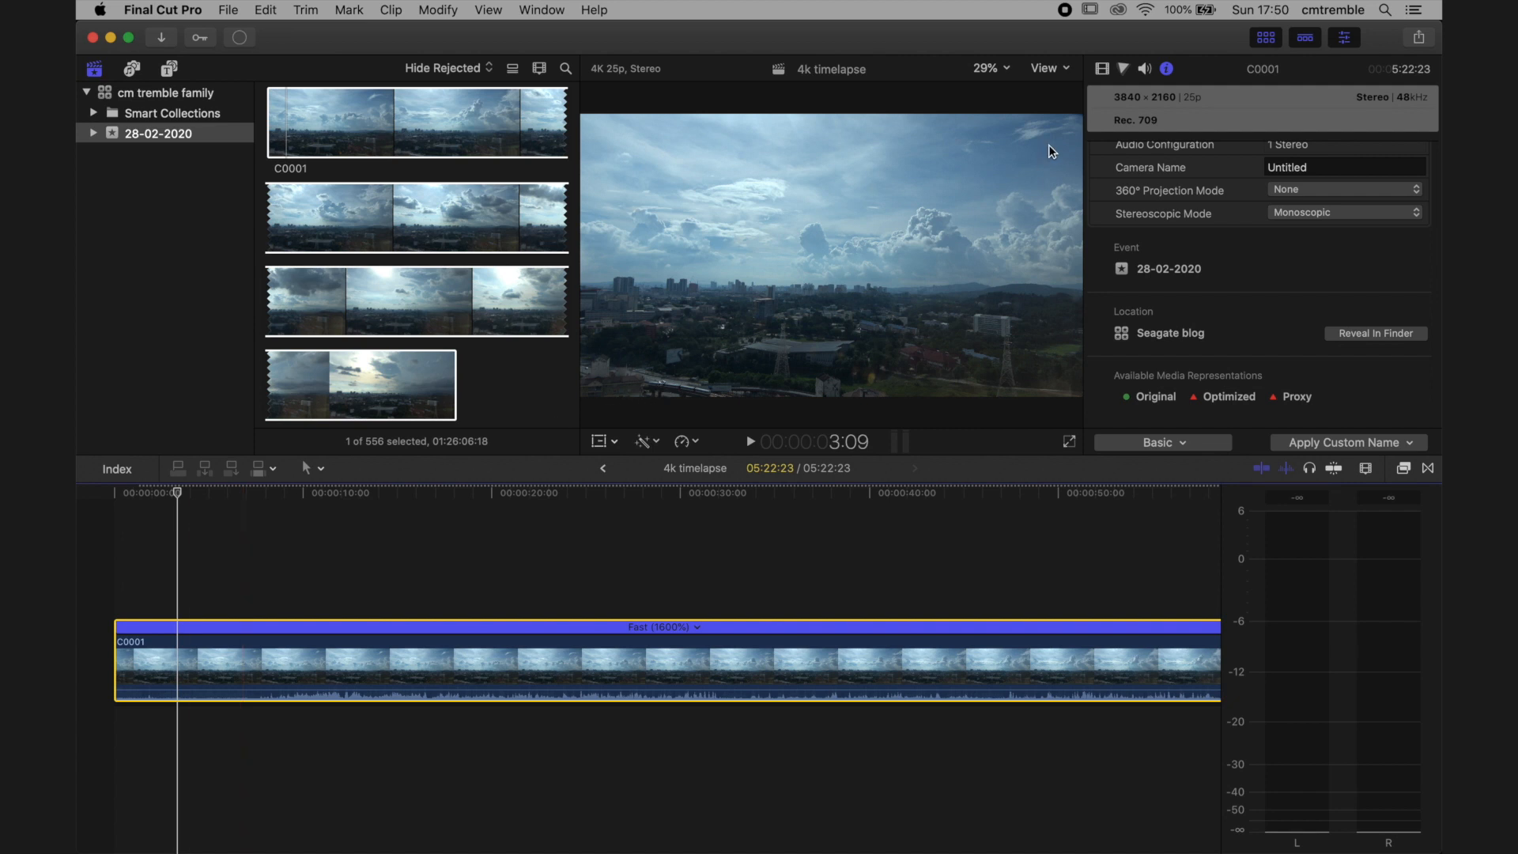
Magnify the viewer to 100% and centre it on the train track and buildings in the image's lower-left area
left_click(994, 70)
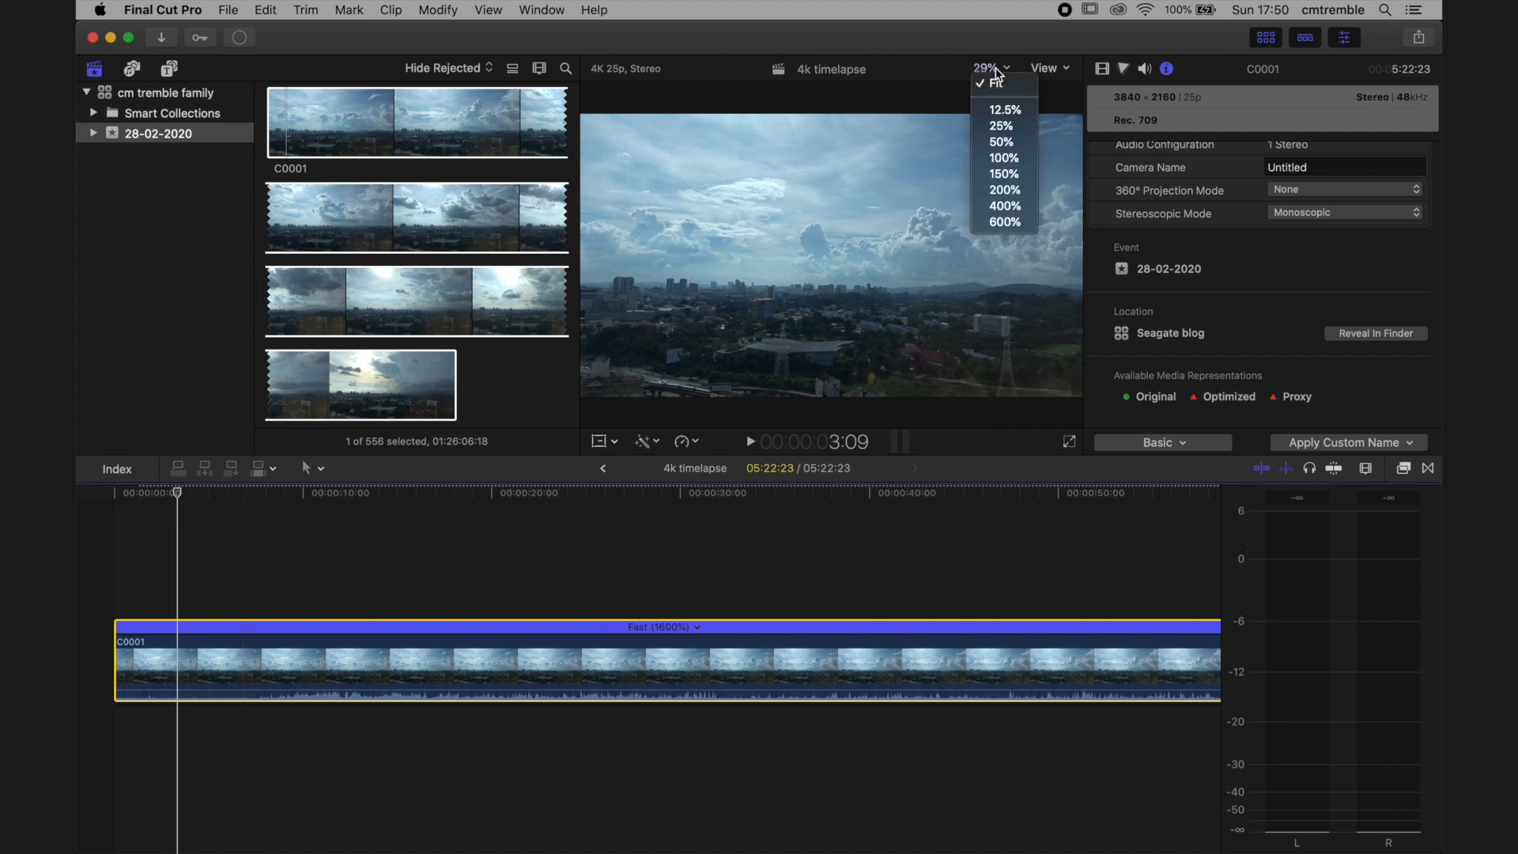
left_click(1000, 158)
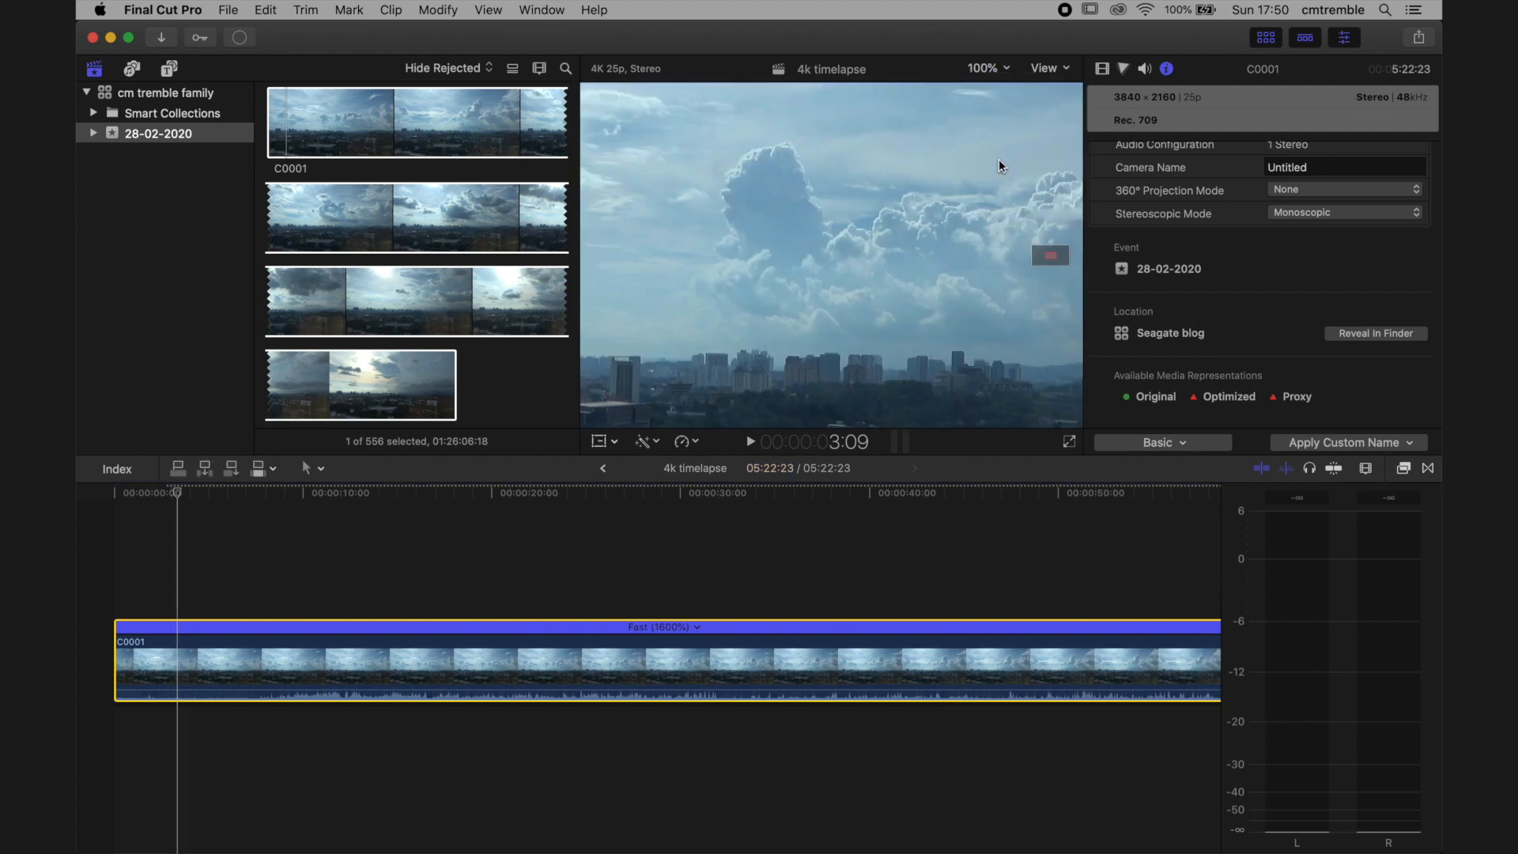
left_click_drag(1048, 256, 1019, 279)
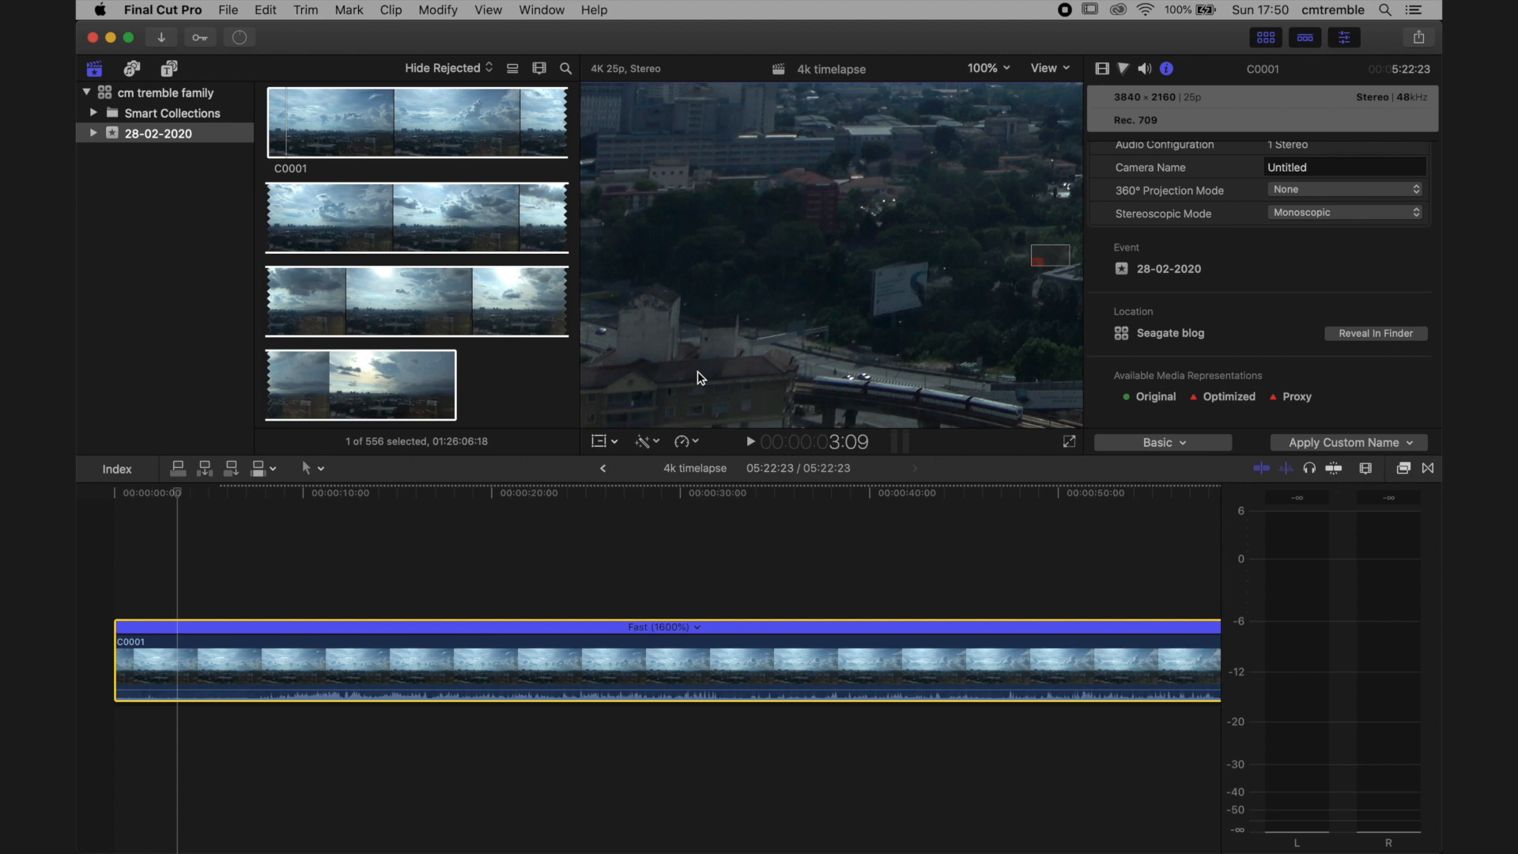
Examine the magnified train track area frame by frame, moving back and forth around 3 to 4 seconds on the timeline
key("Left")
key("Left")
key("Left")
key("Left")
key("Left")
key("Right")
key("Left")
key("Left")
key("Left")
key("Left")
key("Left")
key("Right")
key("Right")
key("Right")
key("Right")
key("Right")
key("Right")
key("Right")
key("Left")
key("Left")
key("Left")
key("Left")
key("Left")
key("Left")
key("Left")
key("Right")
key("Right")
key("Right")
key("Left")
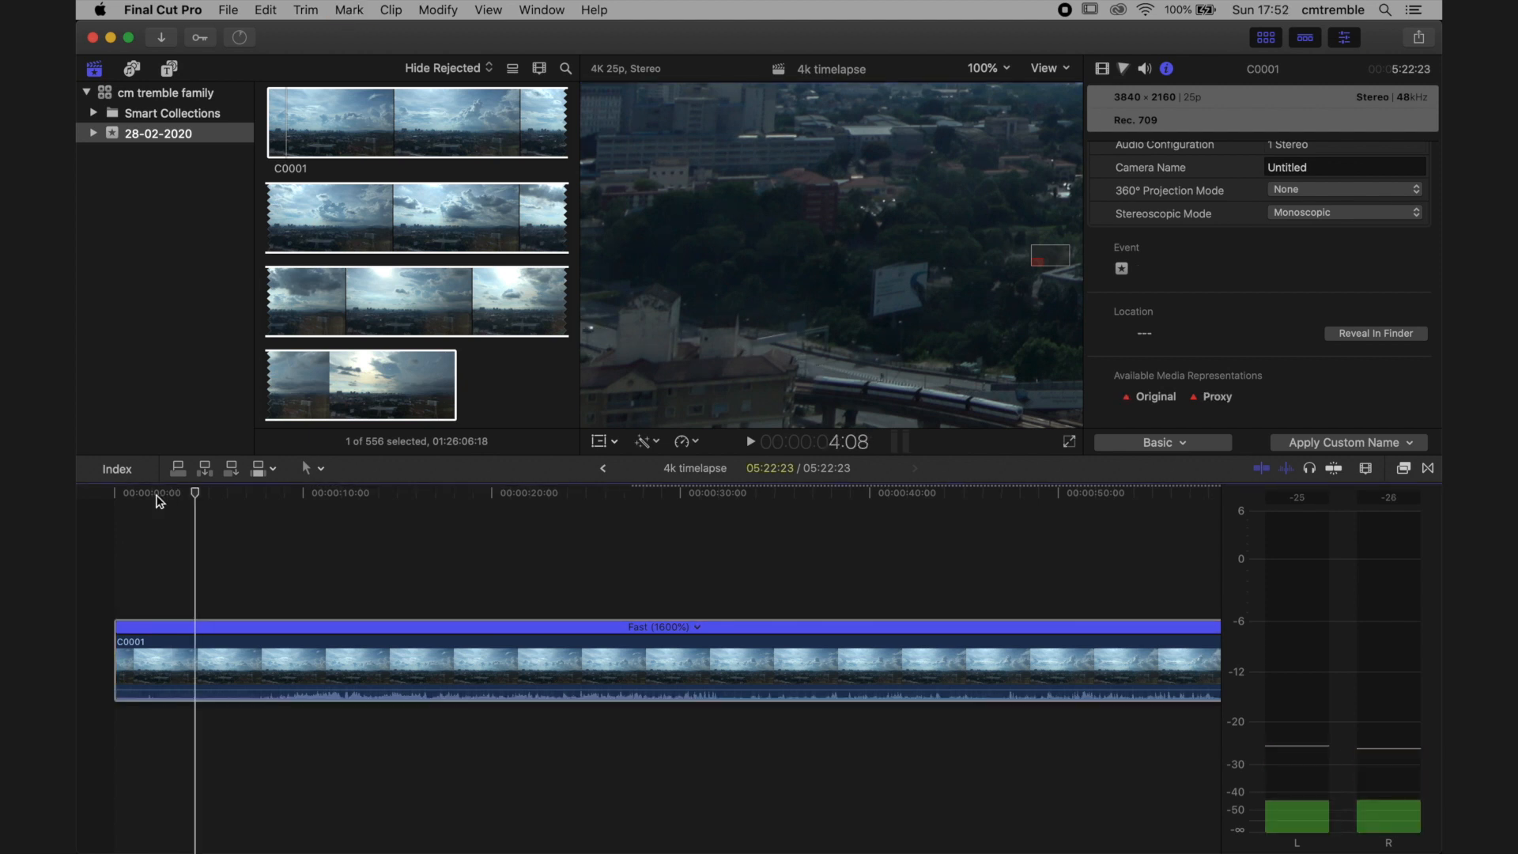
key("Right")
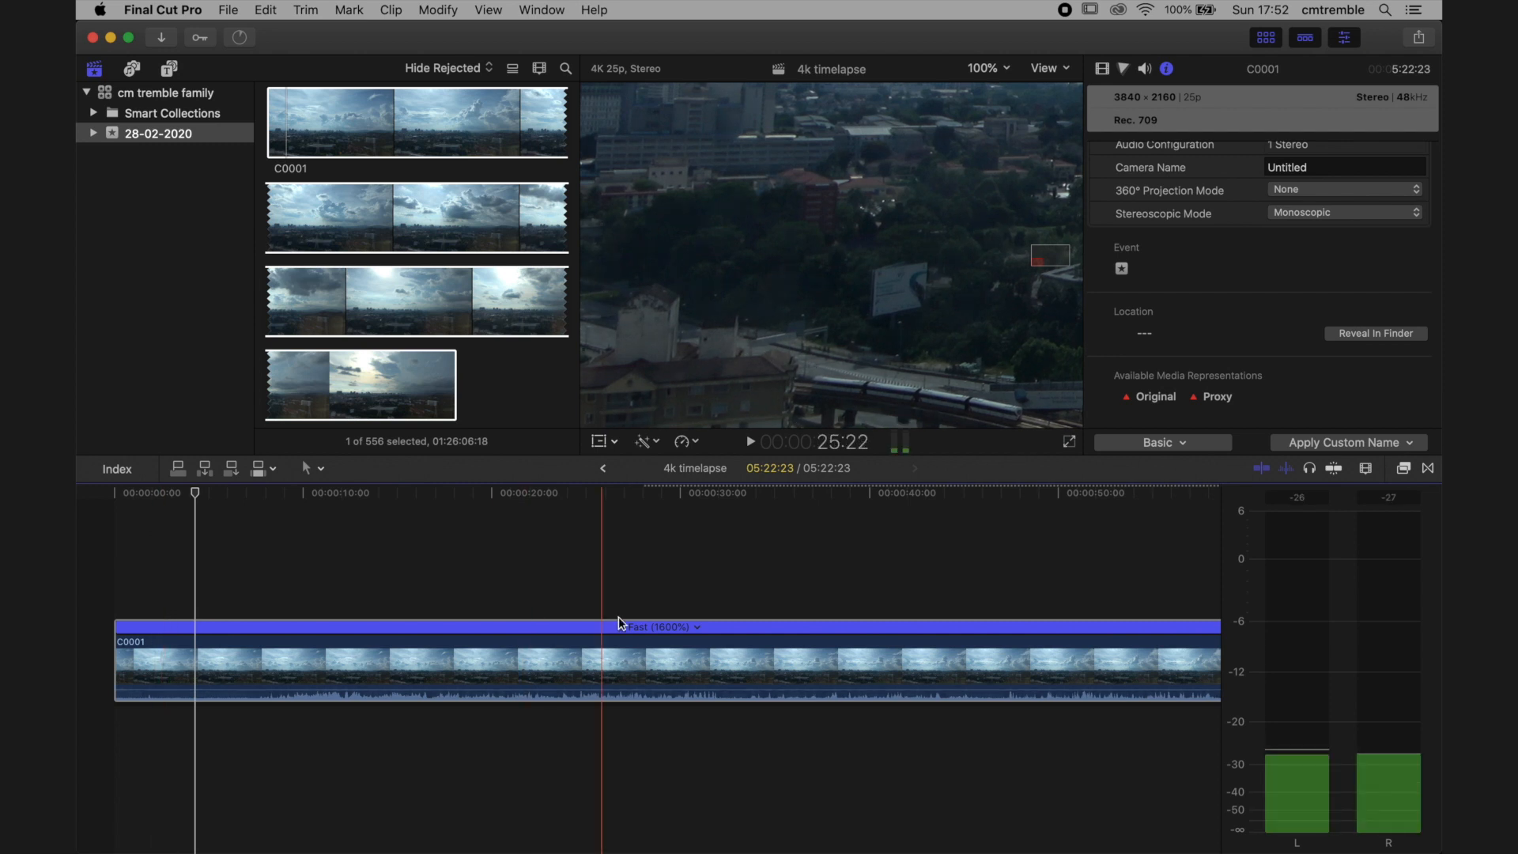
Return the C0001 timeline clip's speed to Normal (100%)
left_click(696, 627)
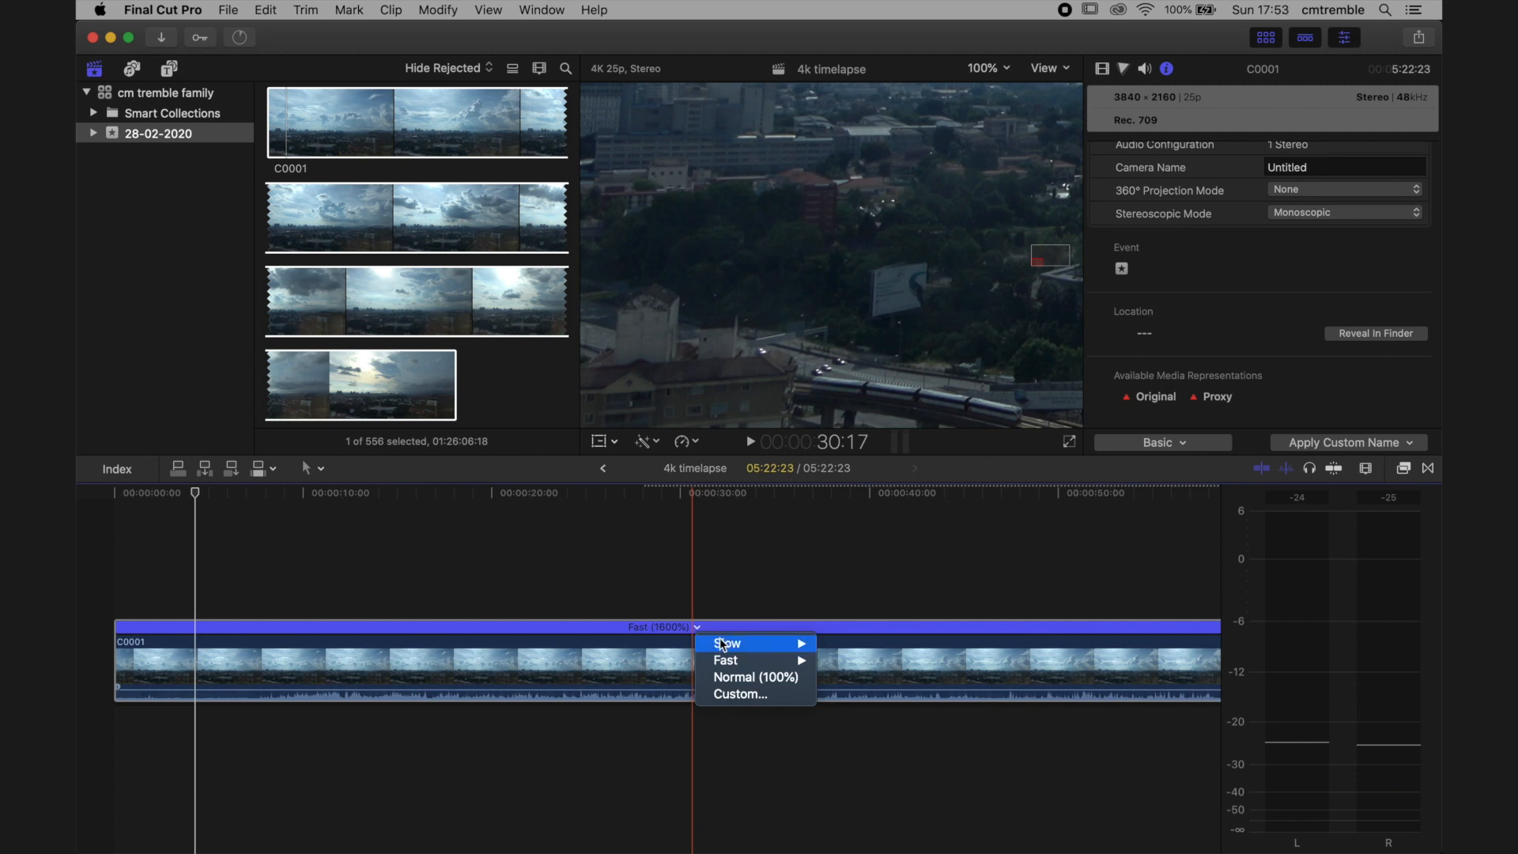
left_click(738, 680)
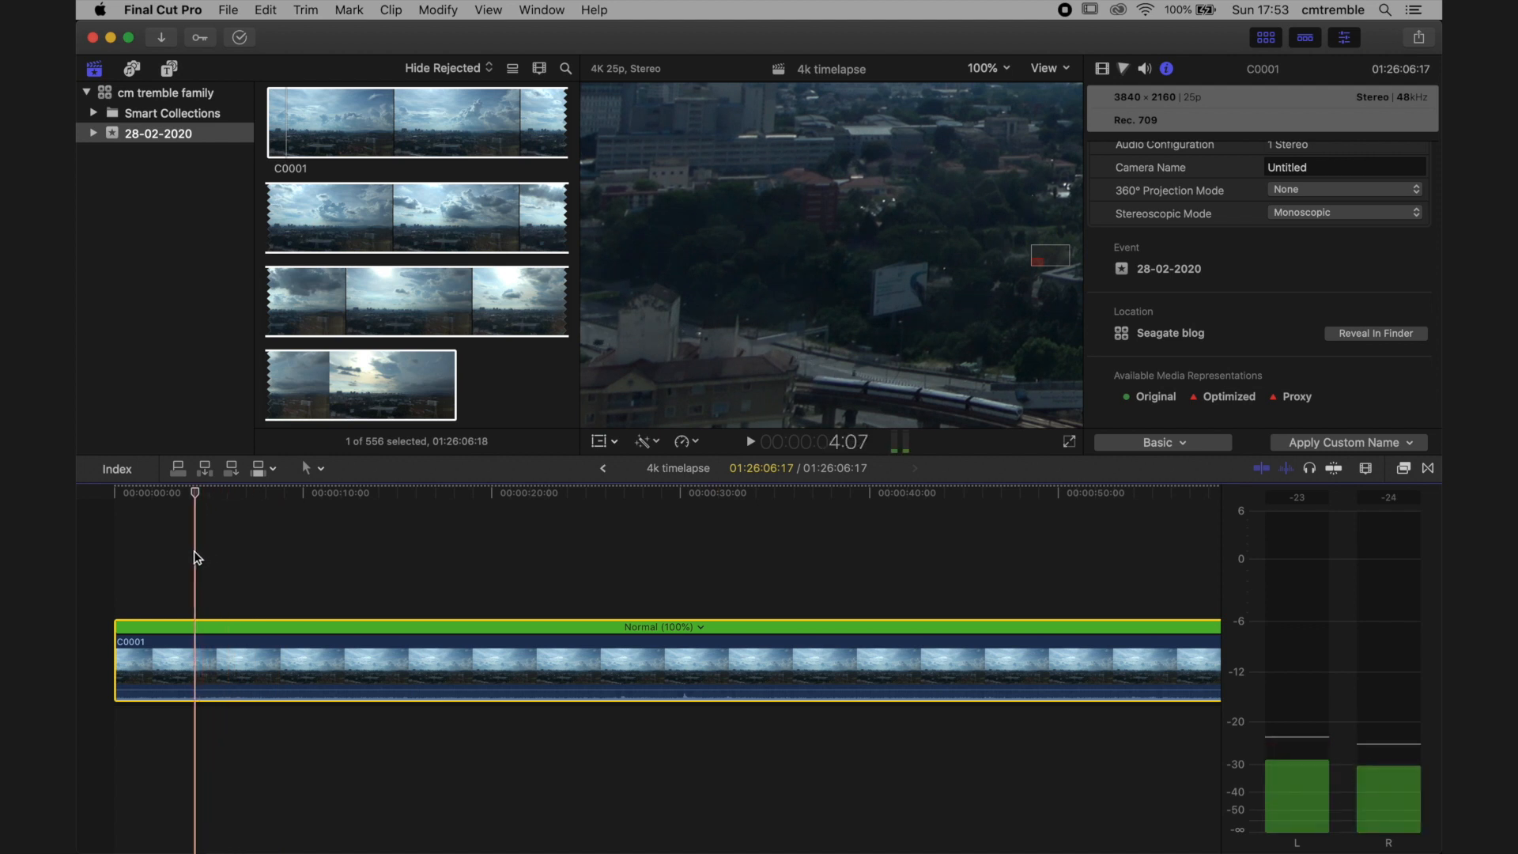
Play the C0001 timeline clip at normal speed from about 4 seconds
key("space")
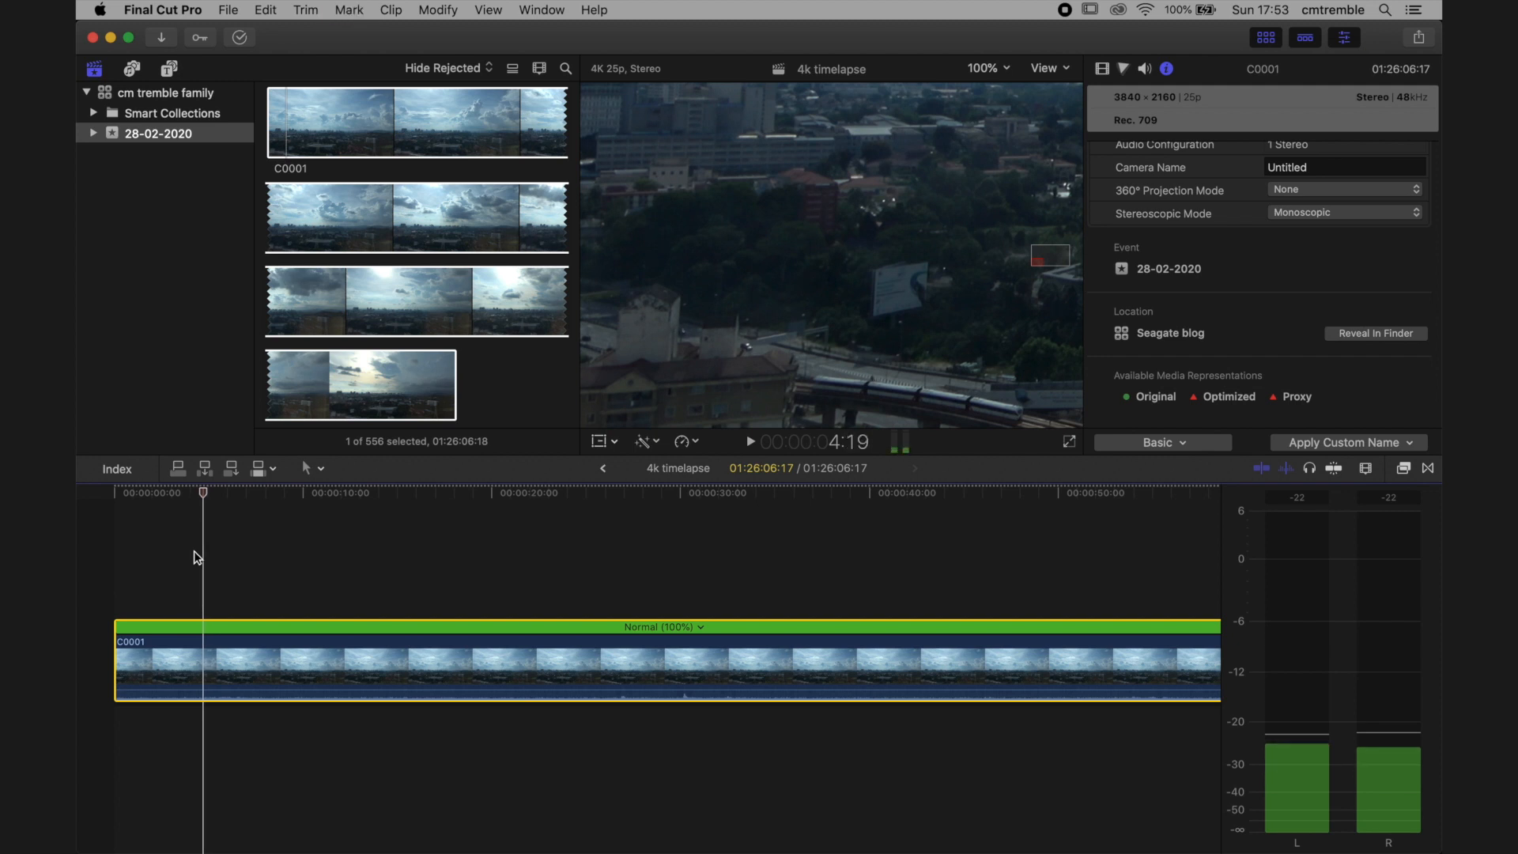
key("space")
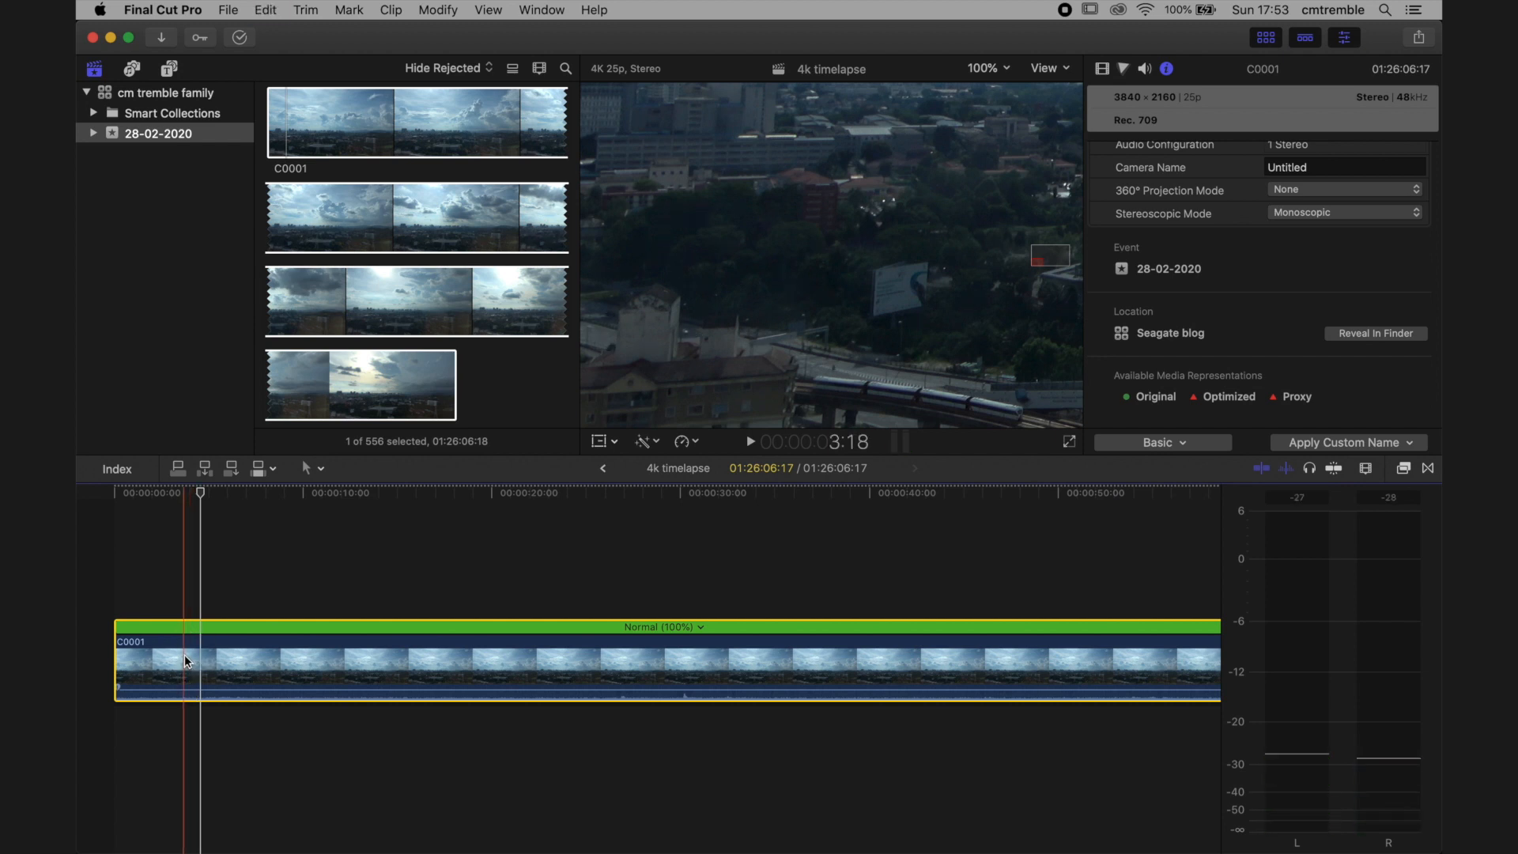
Append a second copy of C0001 to the timeline and stack it above the first clip, aligned with the timeline start
key("super+minus")
key("super+minus")
key("super+minus")
key("super+minus")
key("super+minus")
key("super+minus")
key("super+minus")
key("super+minus")
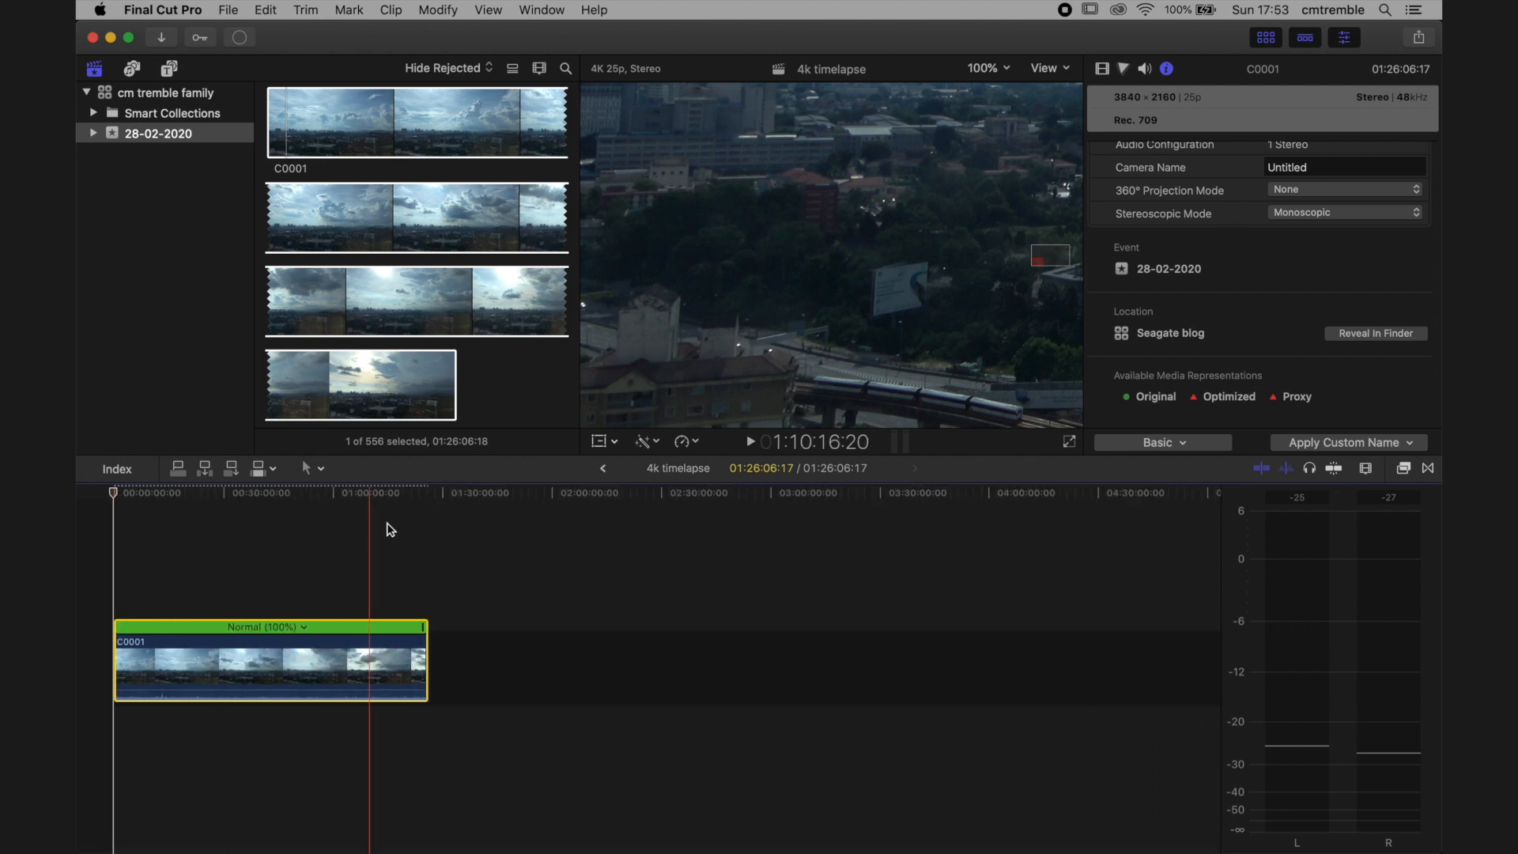
left_click(430, 495)
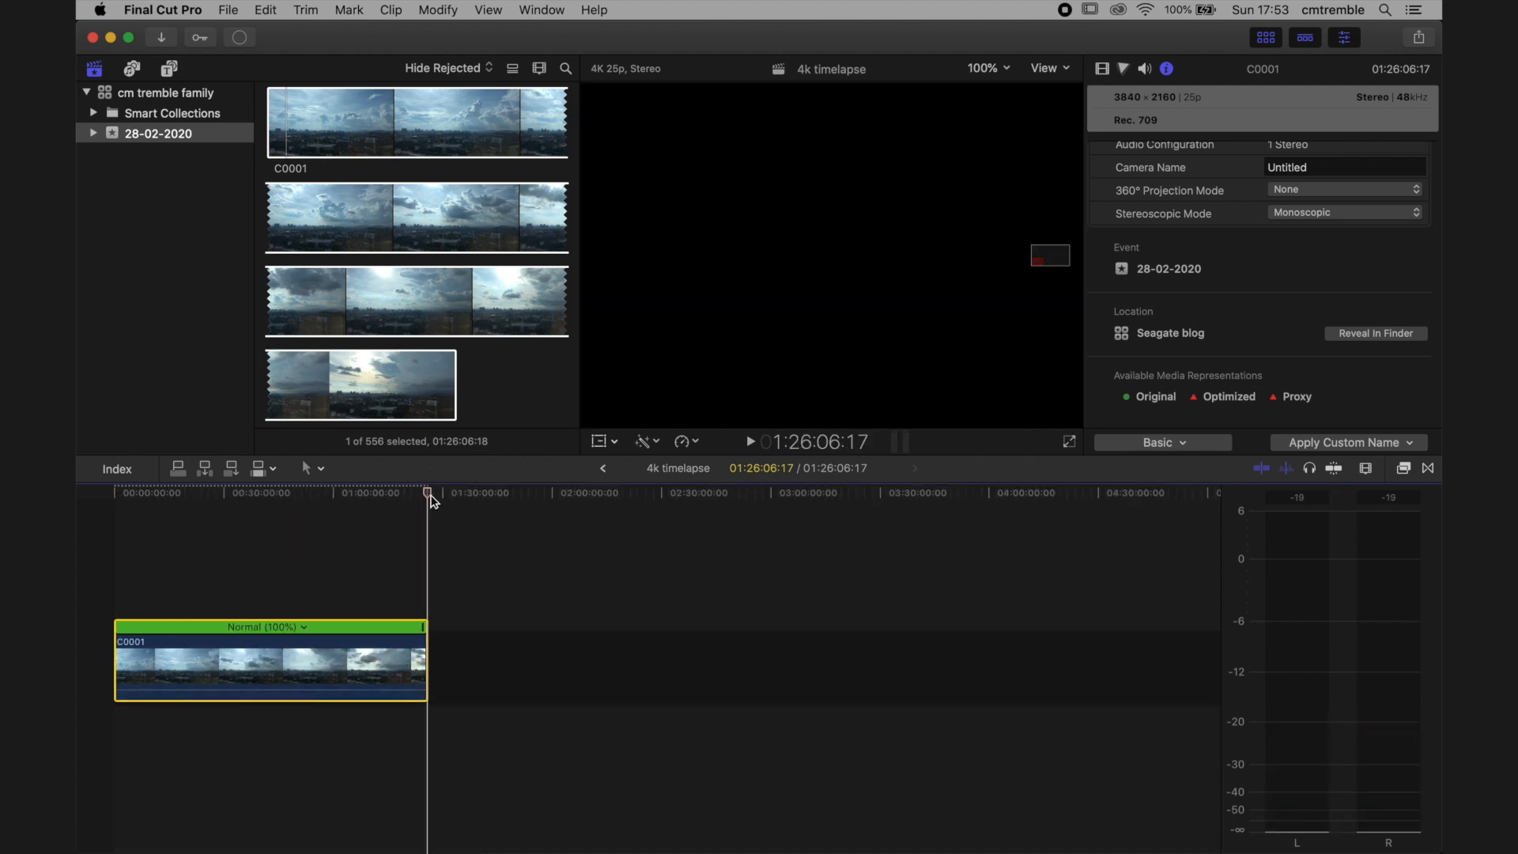
key("e")
left_click_drag(489, 690, 477, 754)
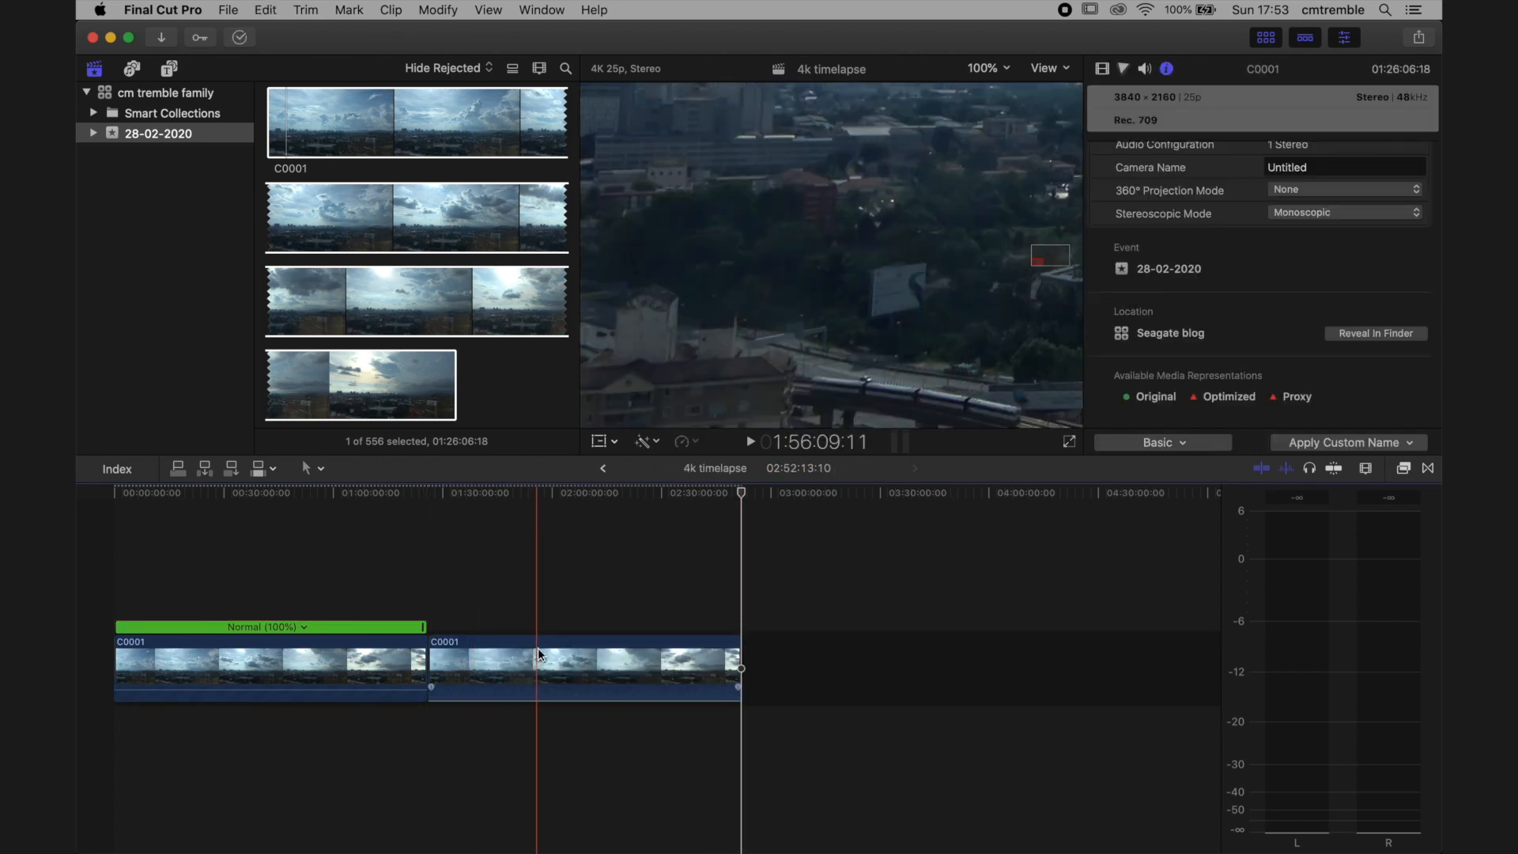
left_click_drag(539, 644, 190, 560)
Shift the upper C0001 clip one frame later than the clip below it at the timeline start
left_click(113, 522)
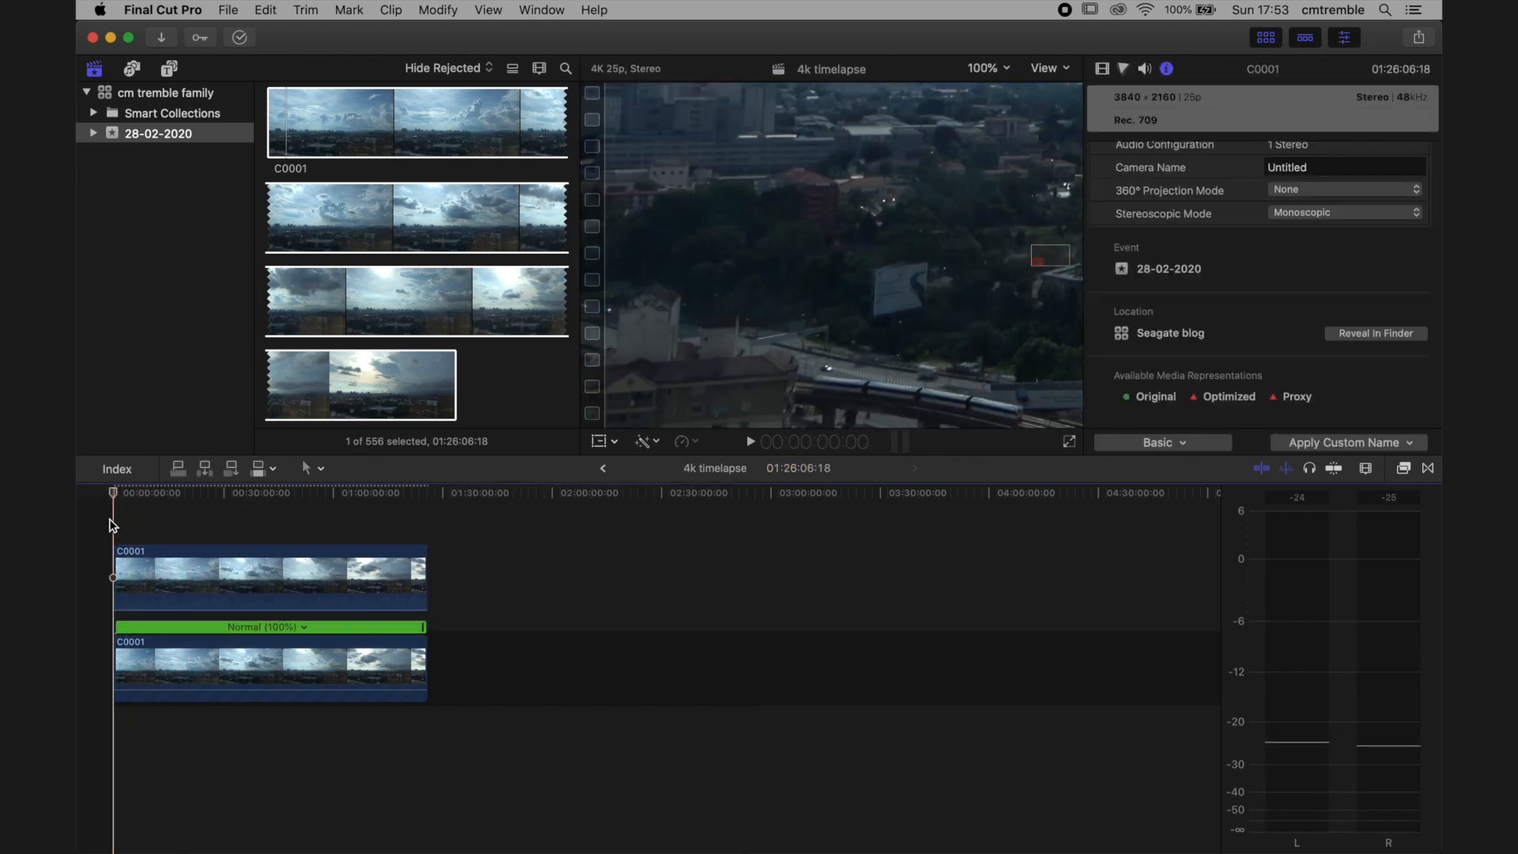
key("super+equal")
key("super+equal")
key("super+equal")
key("super+equal")
key("super+equal")
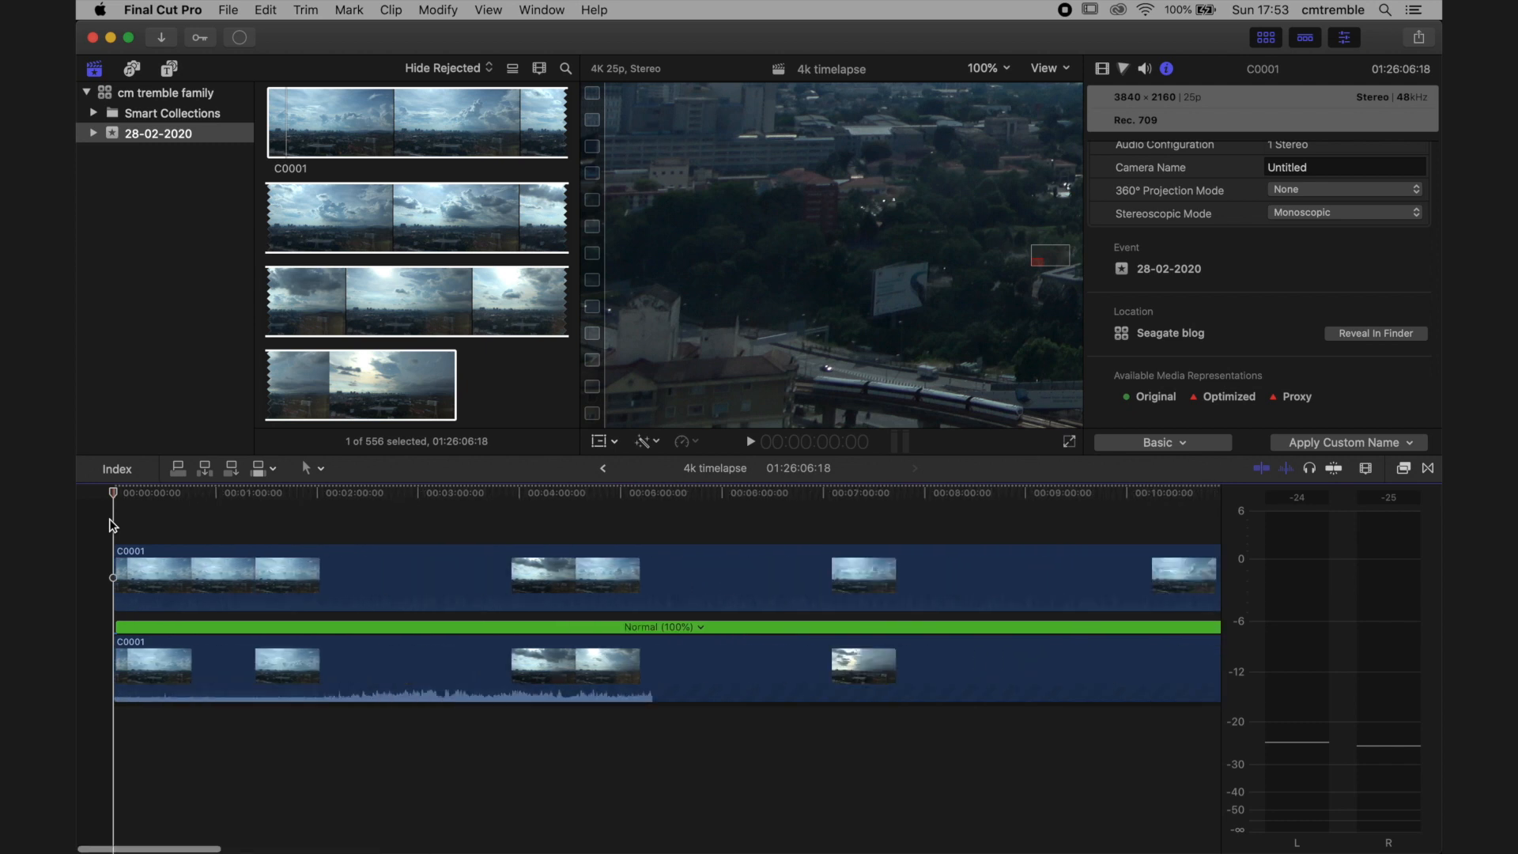
key("super+equal")
key("super+equal")
key("super+equal")
key("super+equal")
key("super+equal")
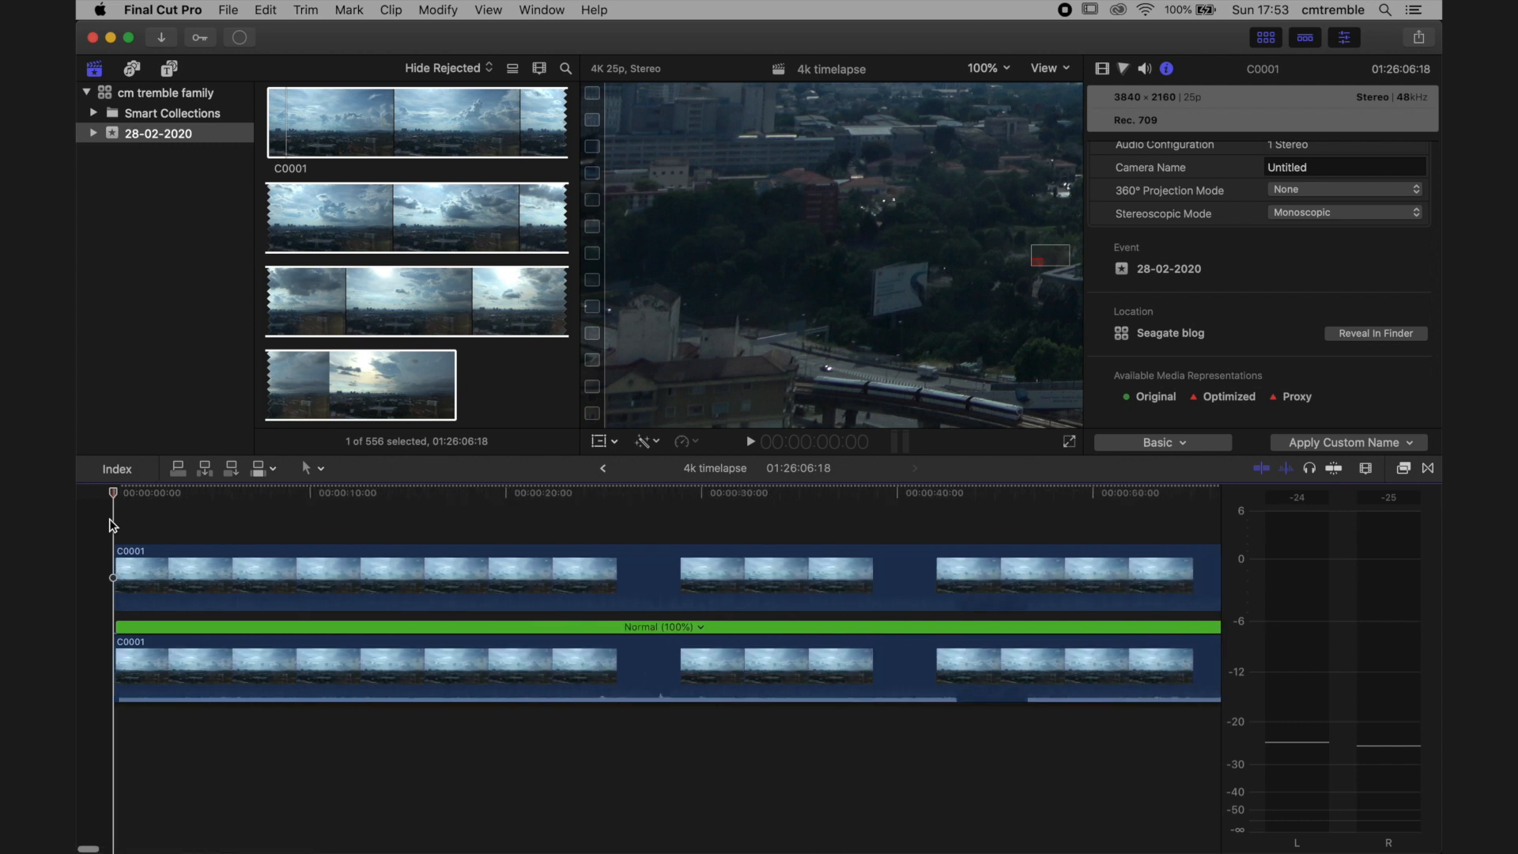
key("super+equal")
key("super+equal")
key("super+equal")
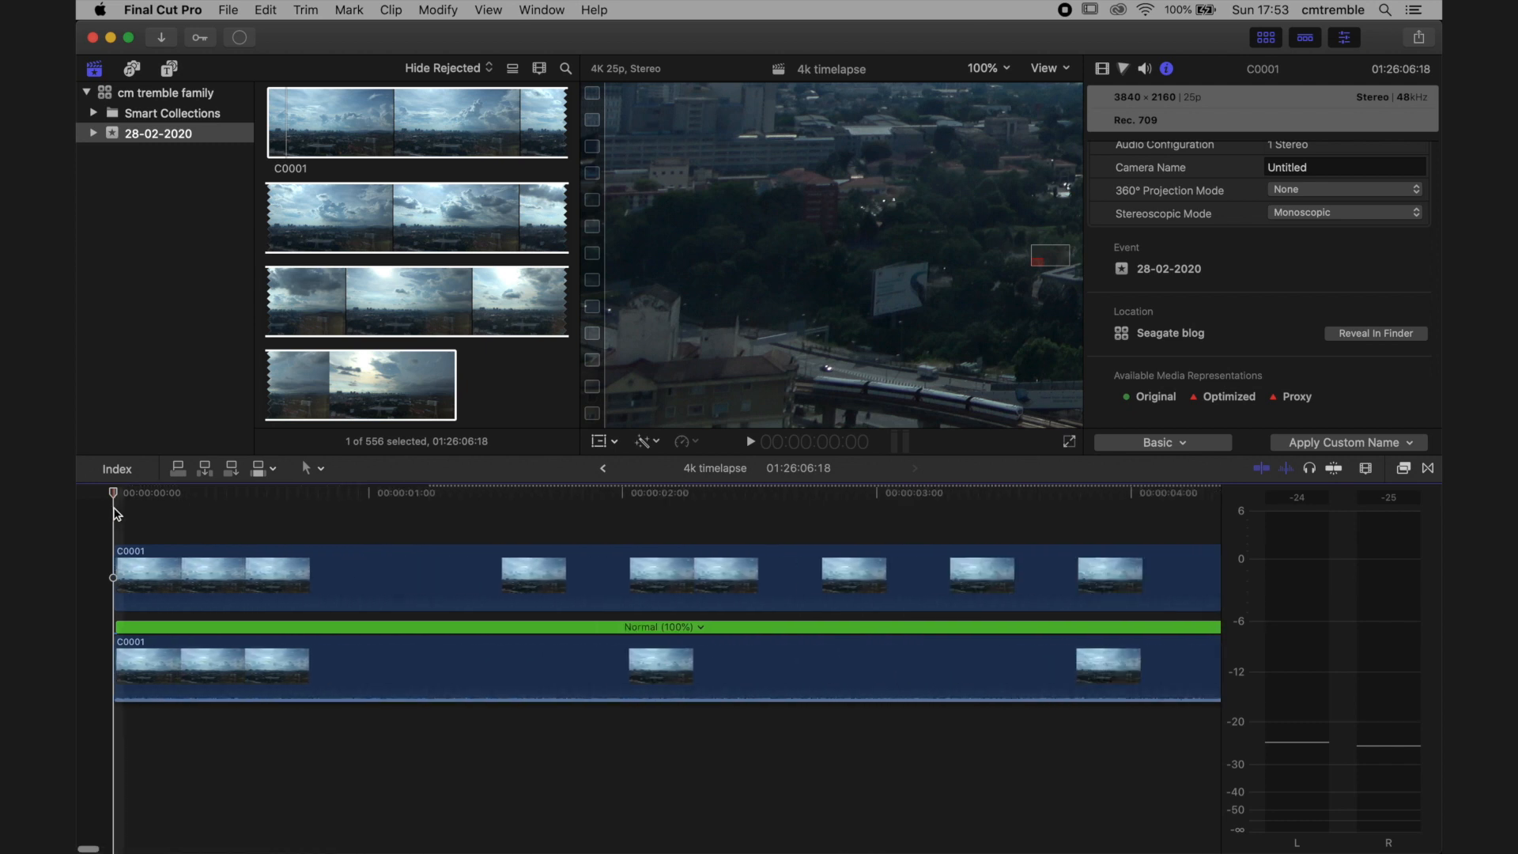
key("super+equal")
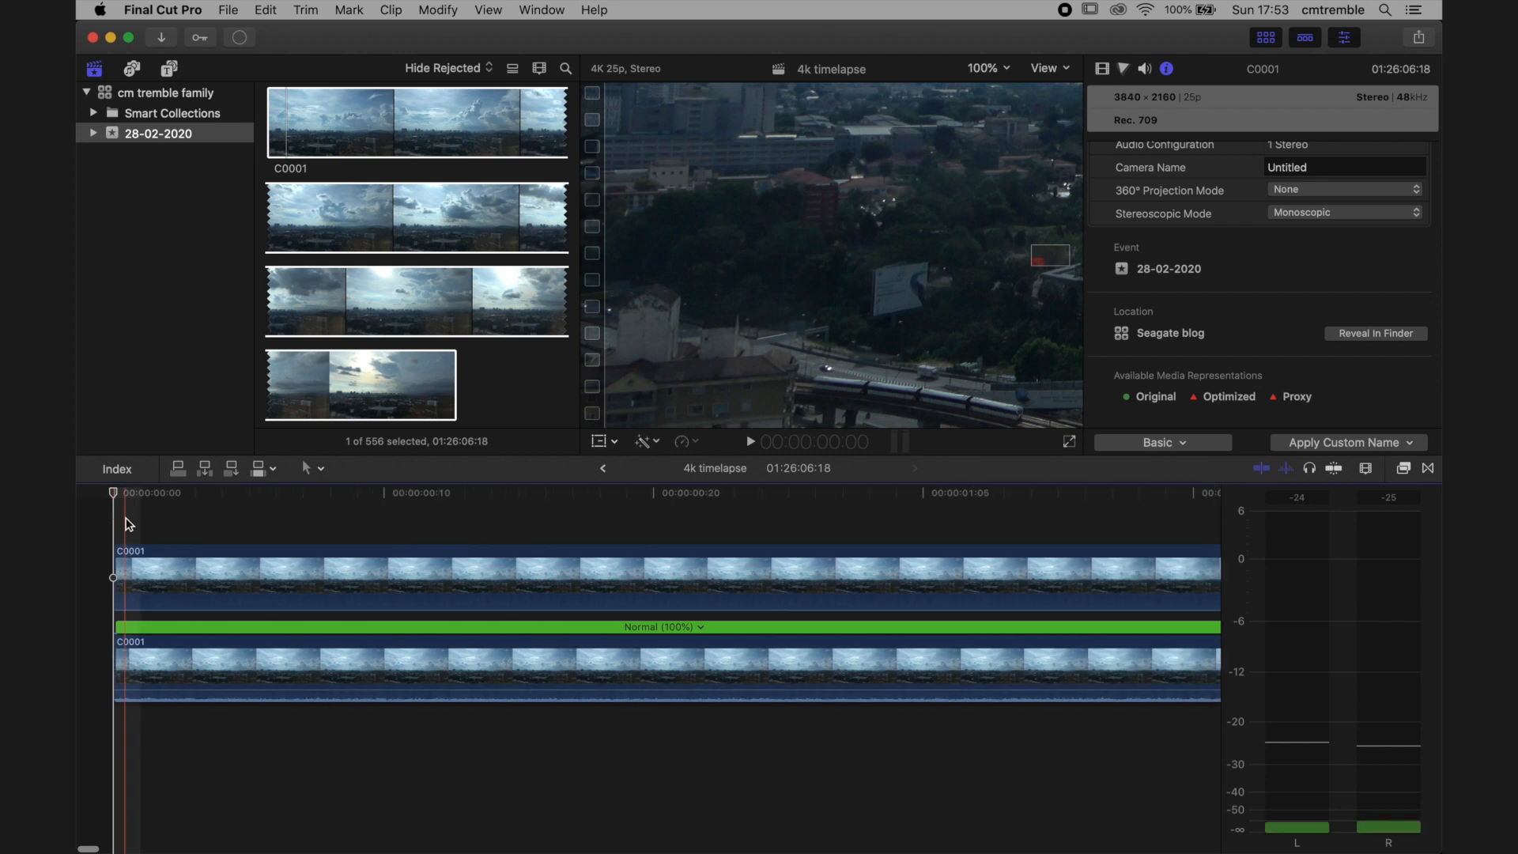
left_click(138, 549)
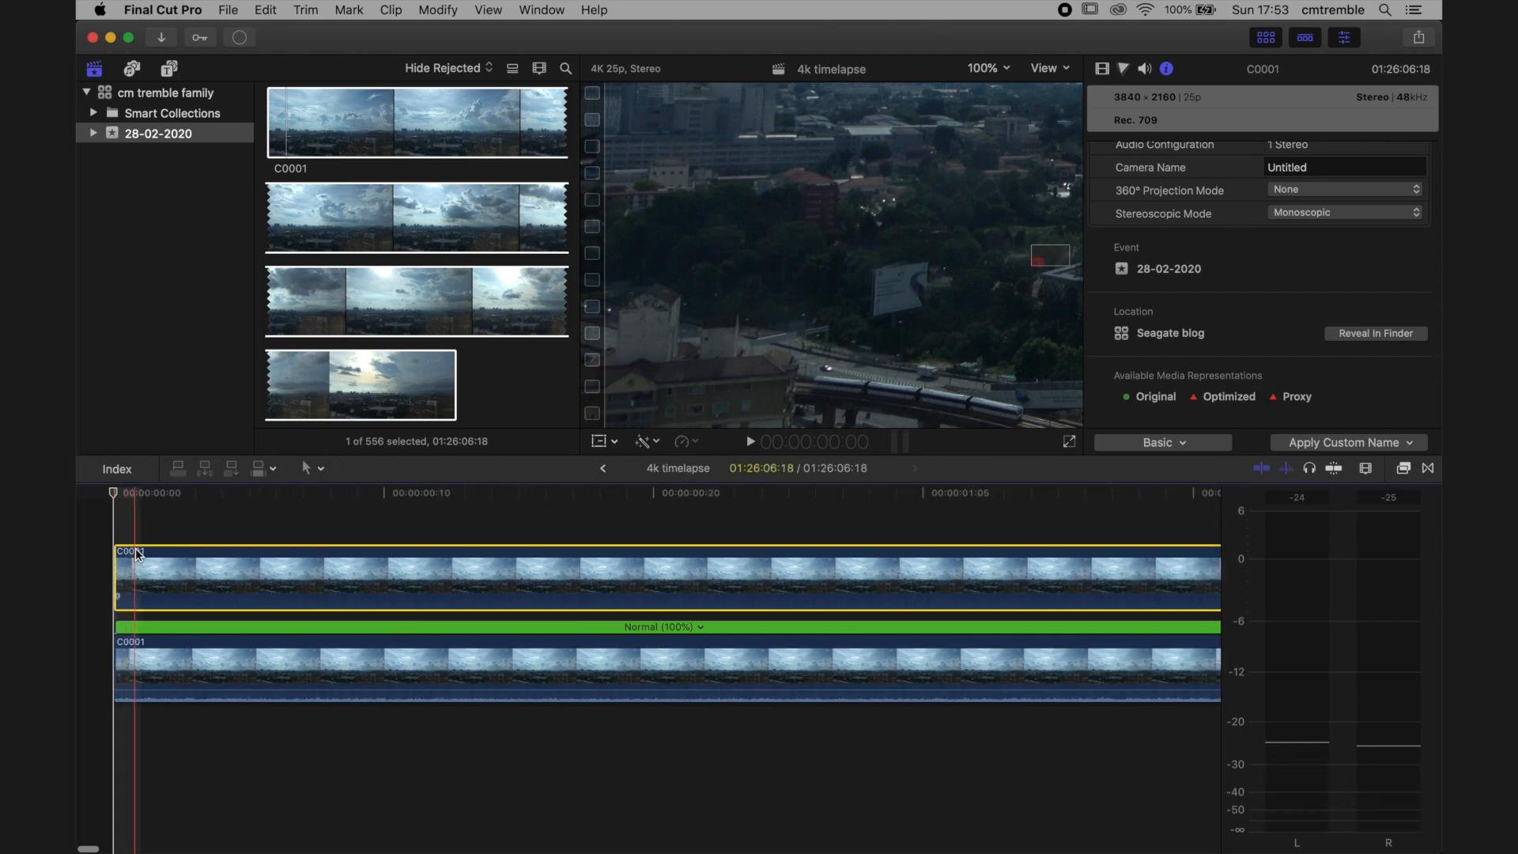
key("period")
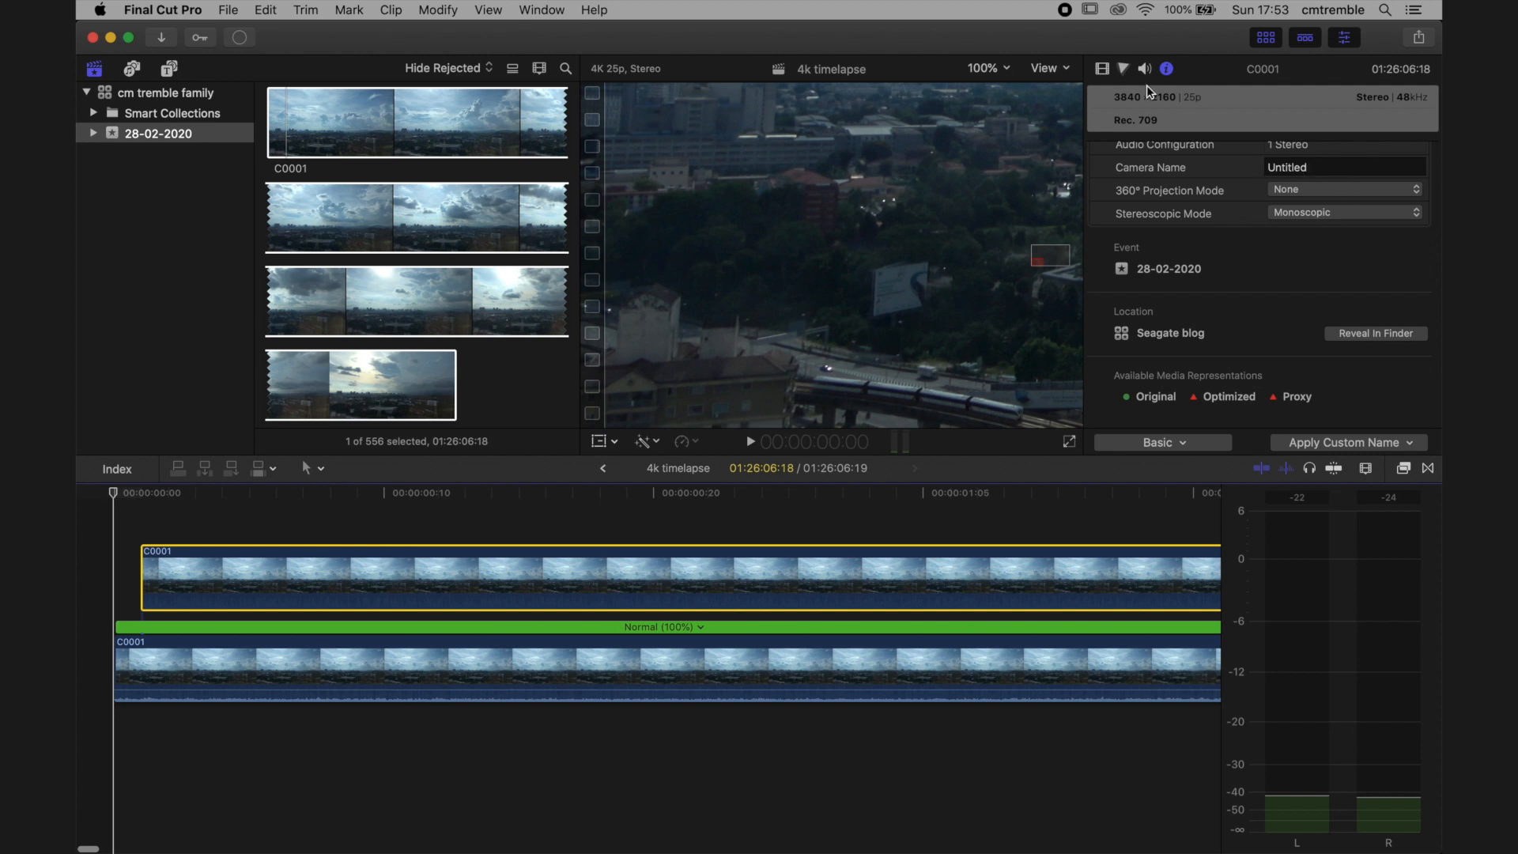
Set the upper C0001 clip's blend mode to Lighten
left_click(1102, 68)
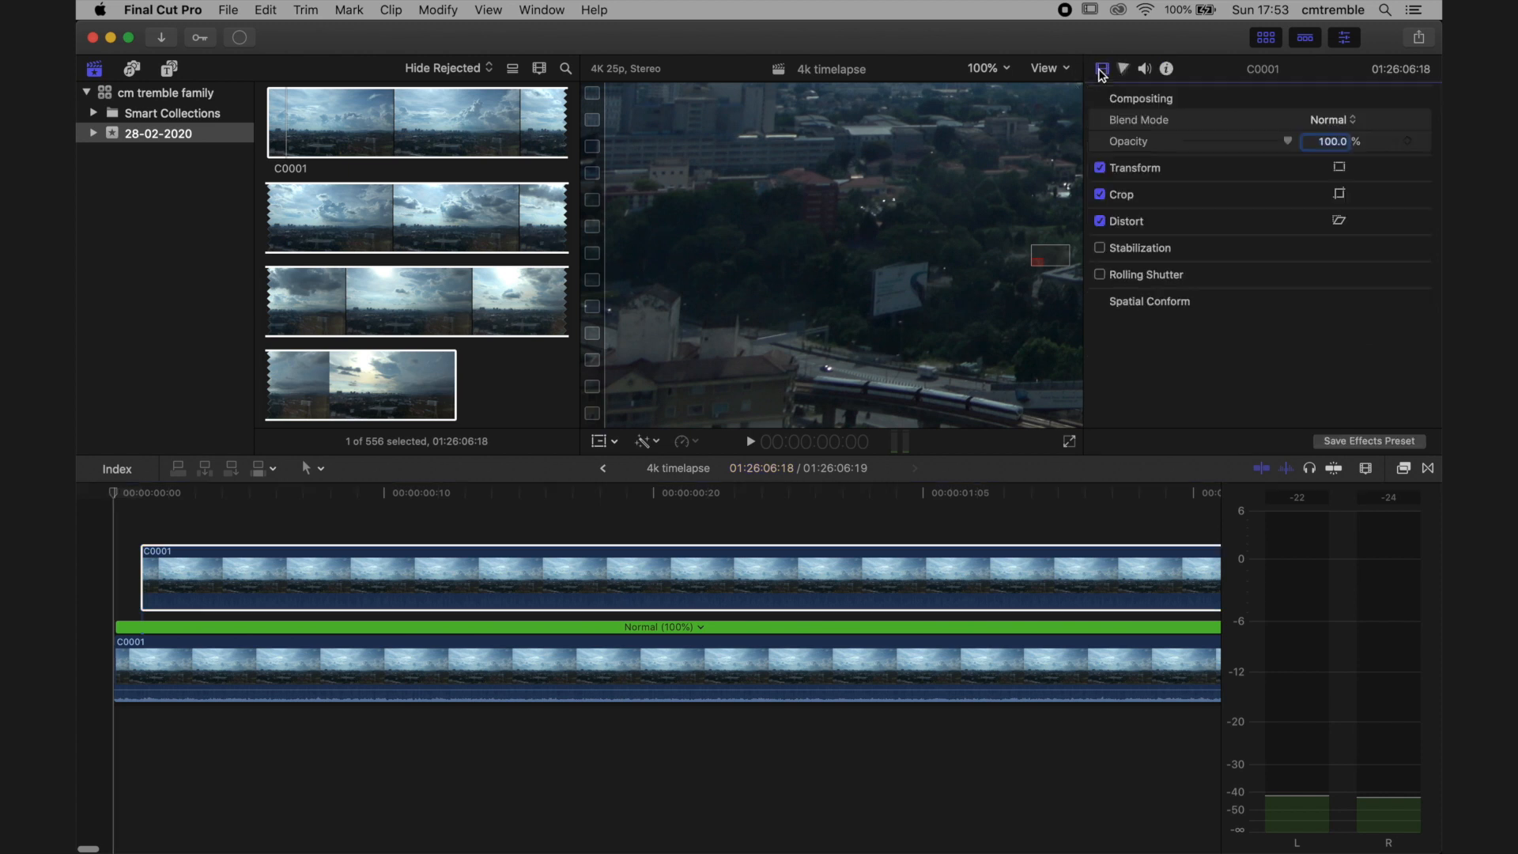
left_click(1344, 123)
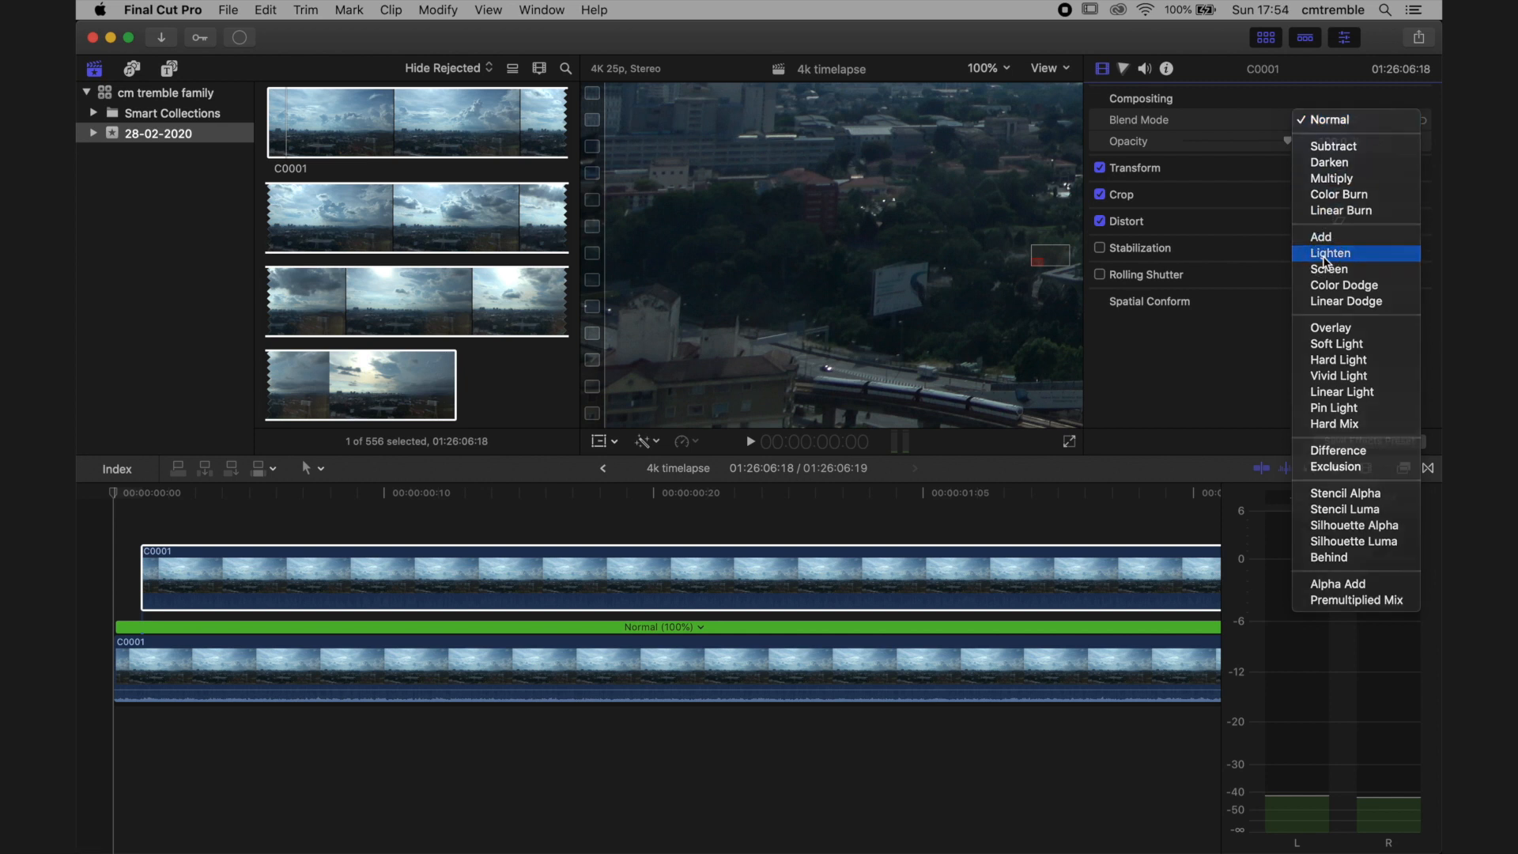
left_click(1330, 255)
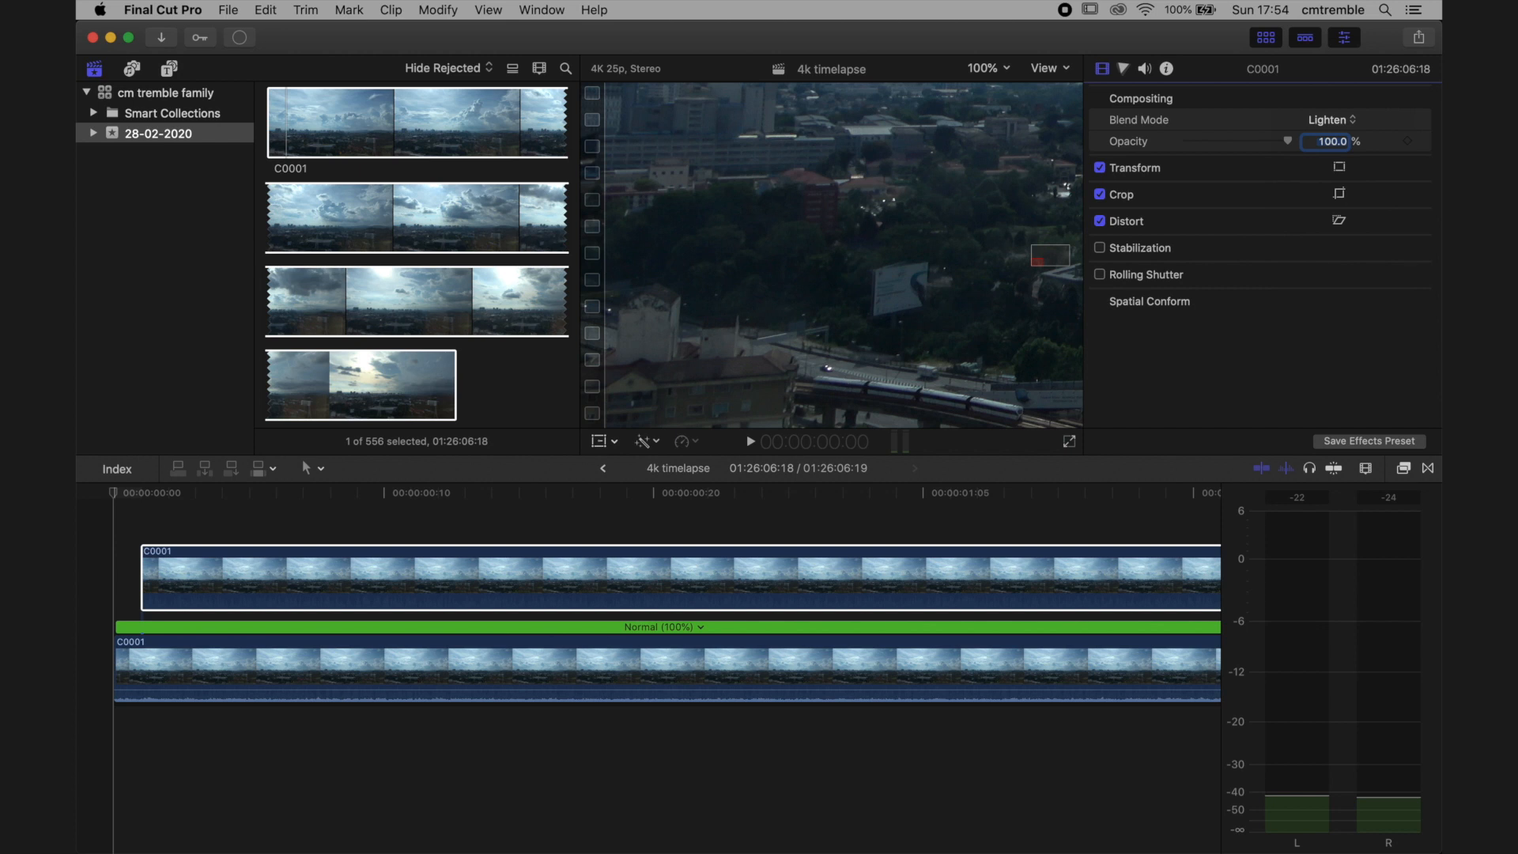
Step back and forth through the first frames to examine the Lighten blend on the moving vehicles and train
left_click(136, 491)
key("Left")
key("Right")
key("Left")
key("Right")
key("Left")
key("Right")
key("Left")
key("Right")
key("Left")
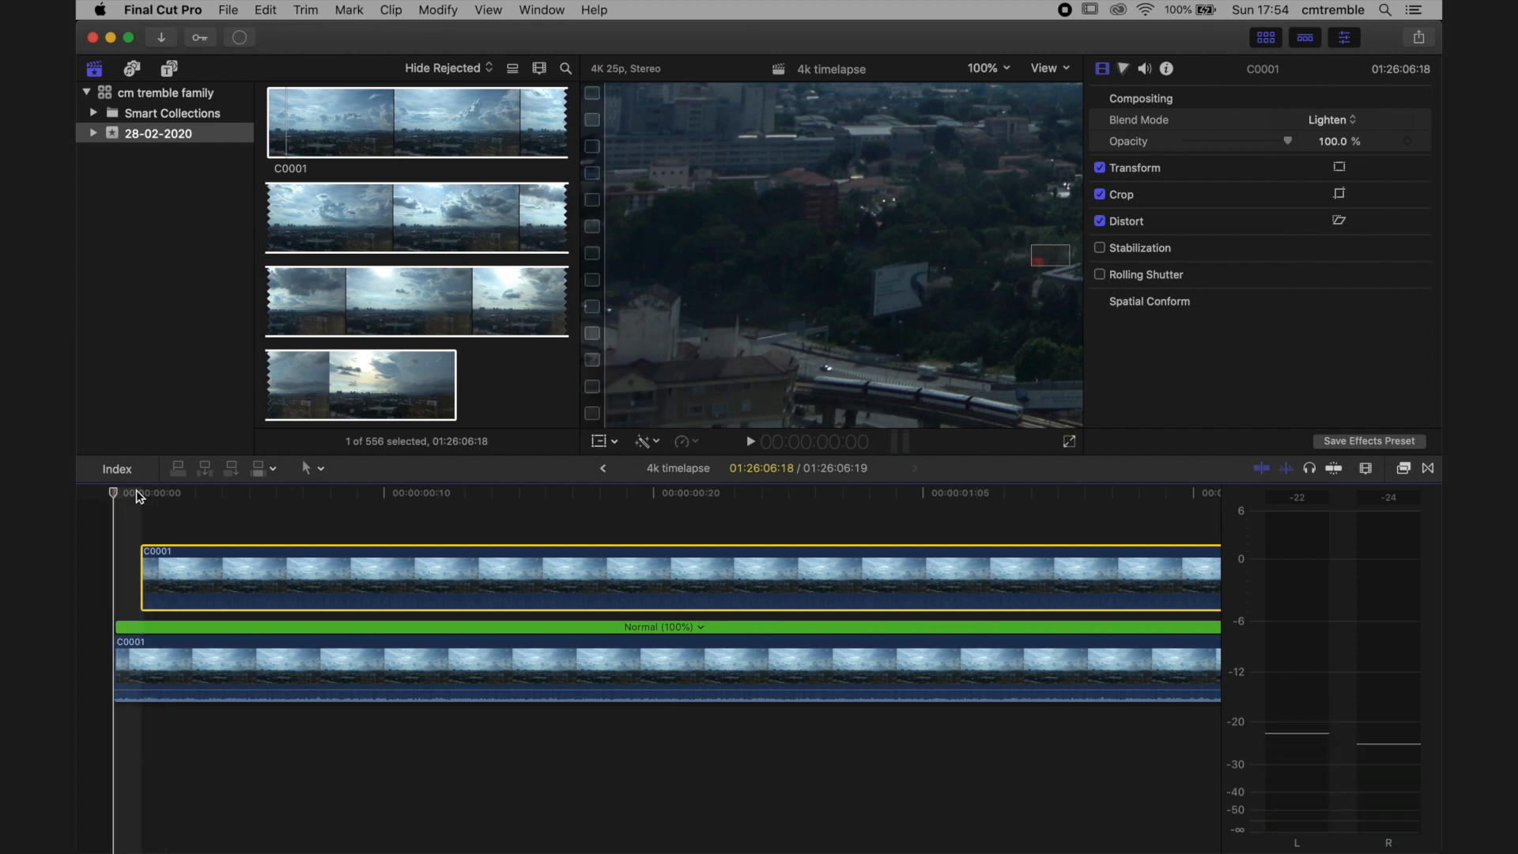
key("Right")
key("Left")
key("Right")
key("Left")
key("Right")
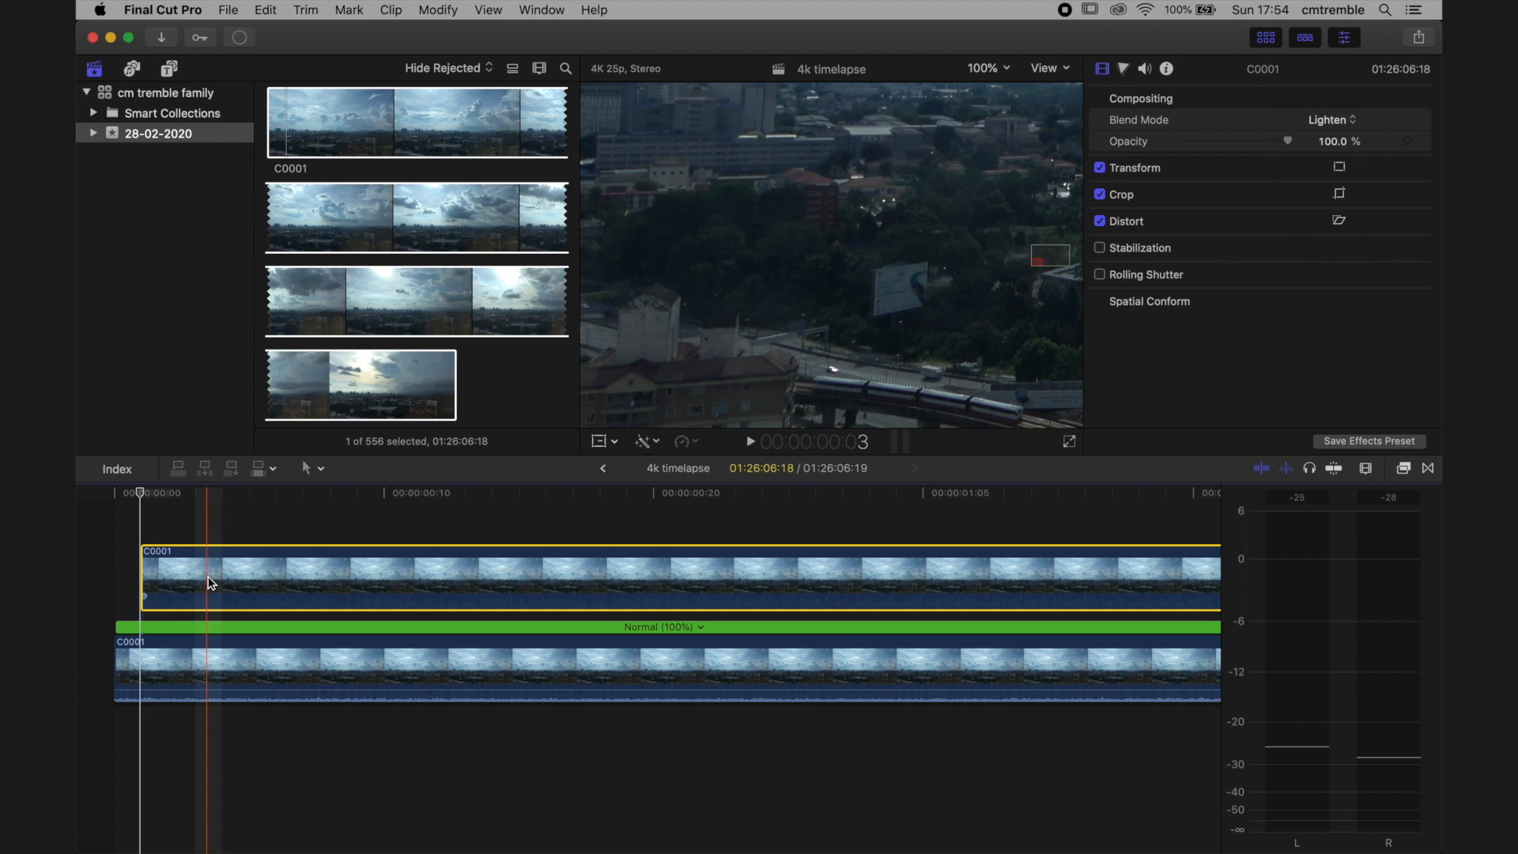
Duplicate the Lighten clip as a third layer on top of the stack, starting at the beginning of the timeline
key("super+minus")
key("super+minus")
key("super+minus")
key("super+minus")
key("super+minus")
key("super+minus")
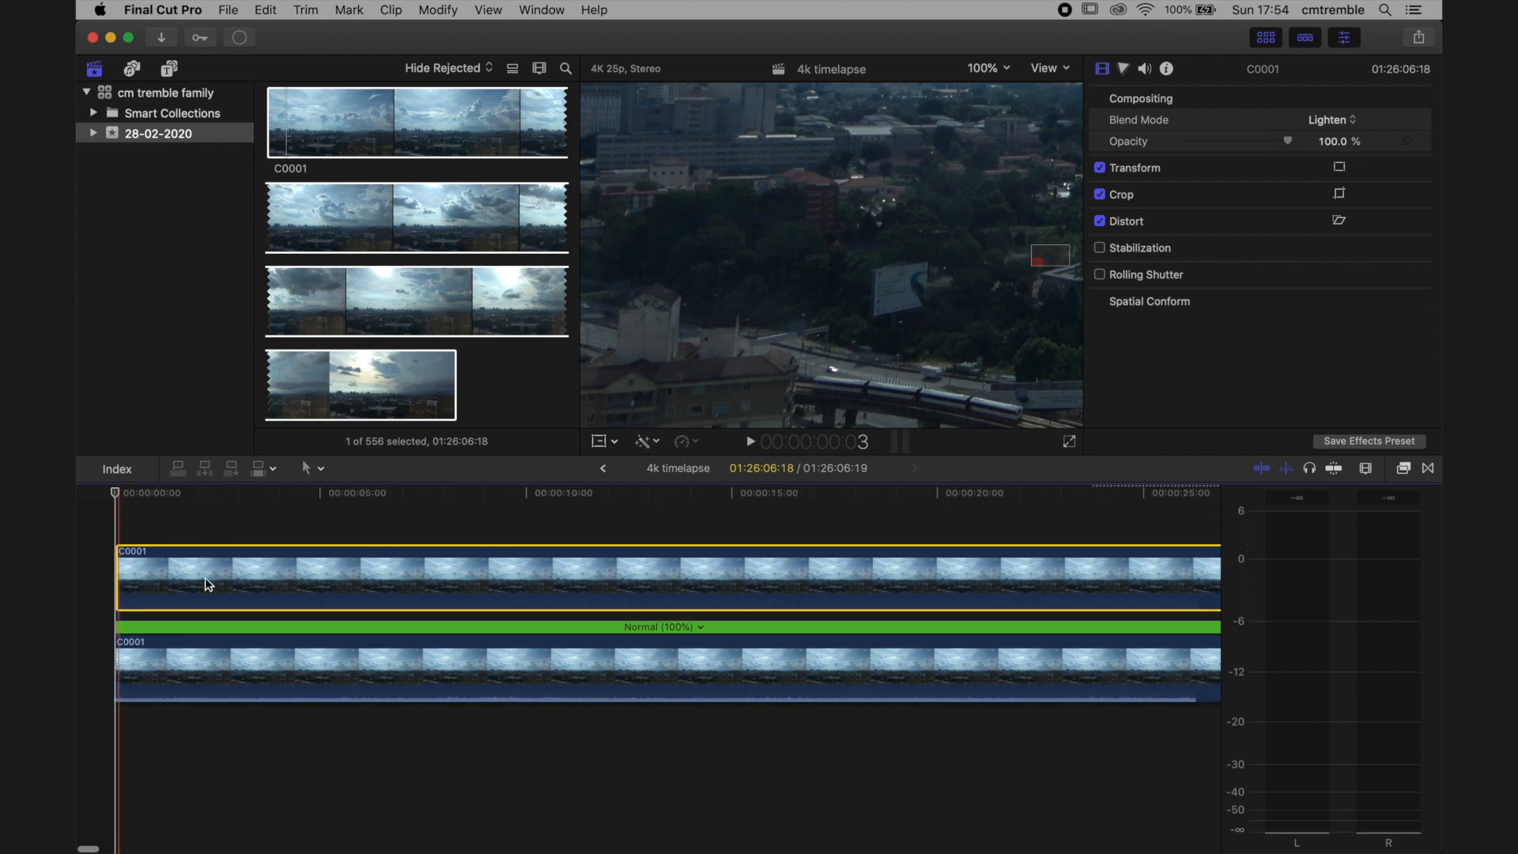
key("super+minus")
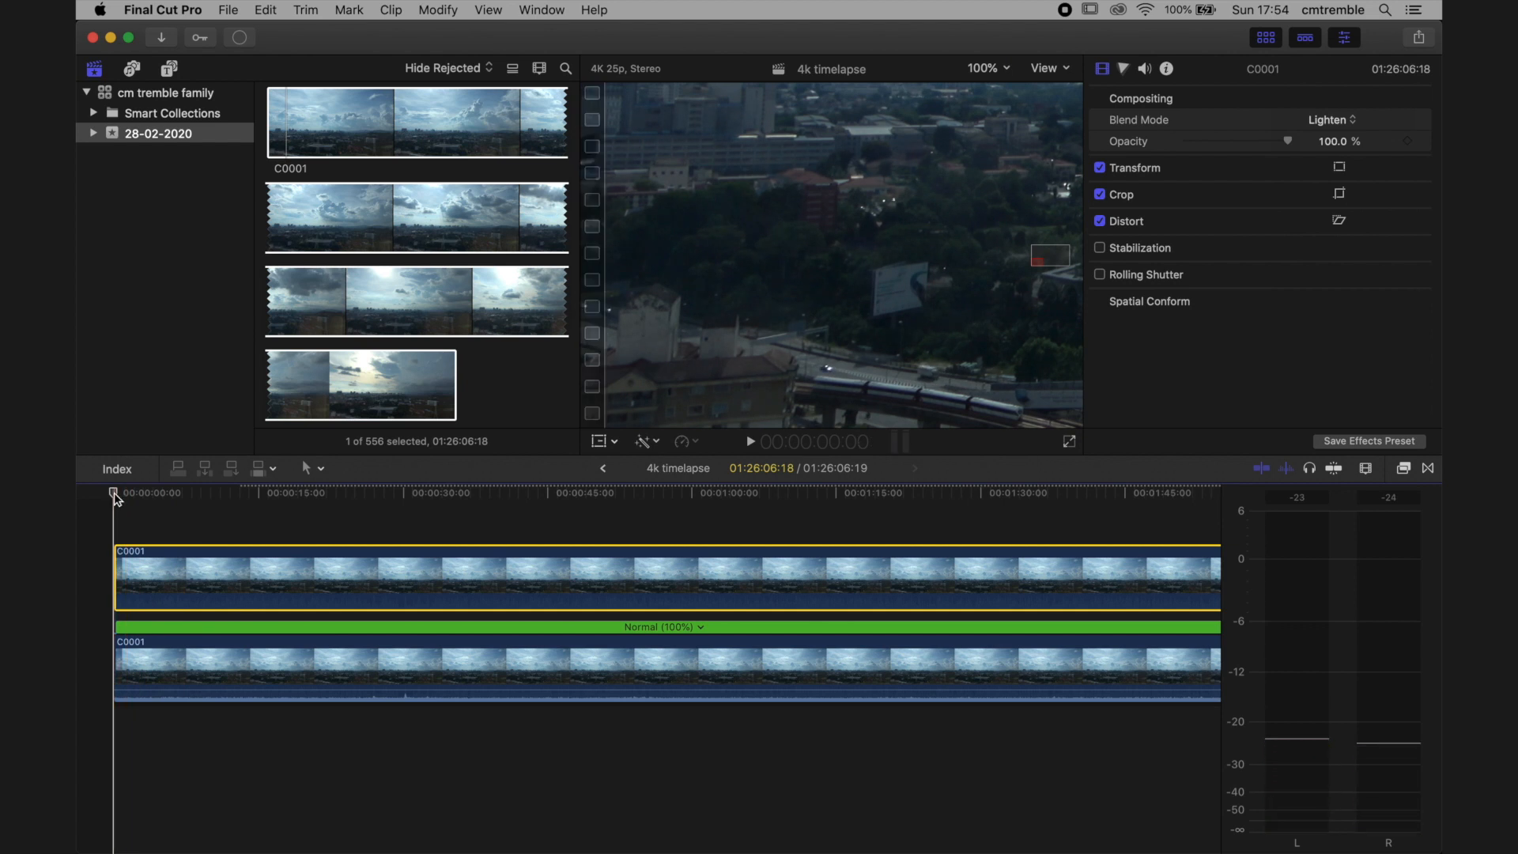
key("End")
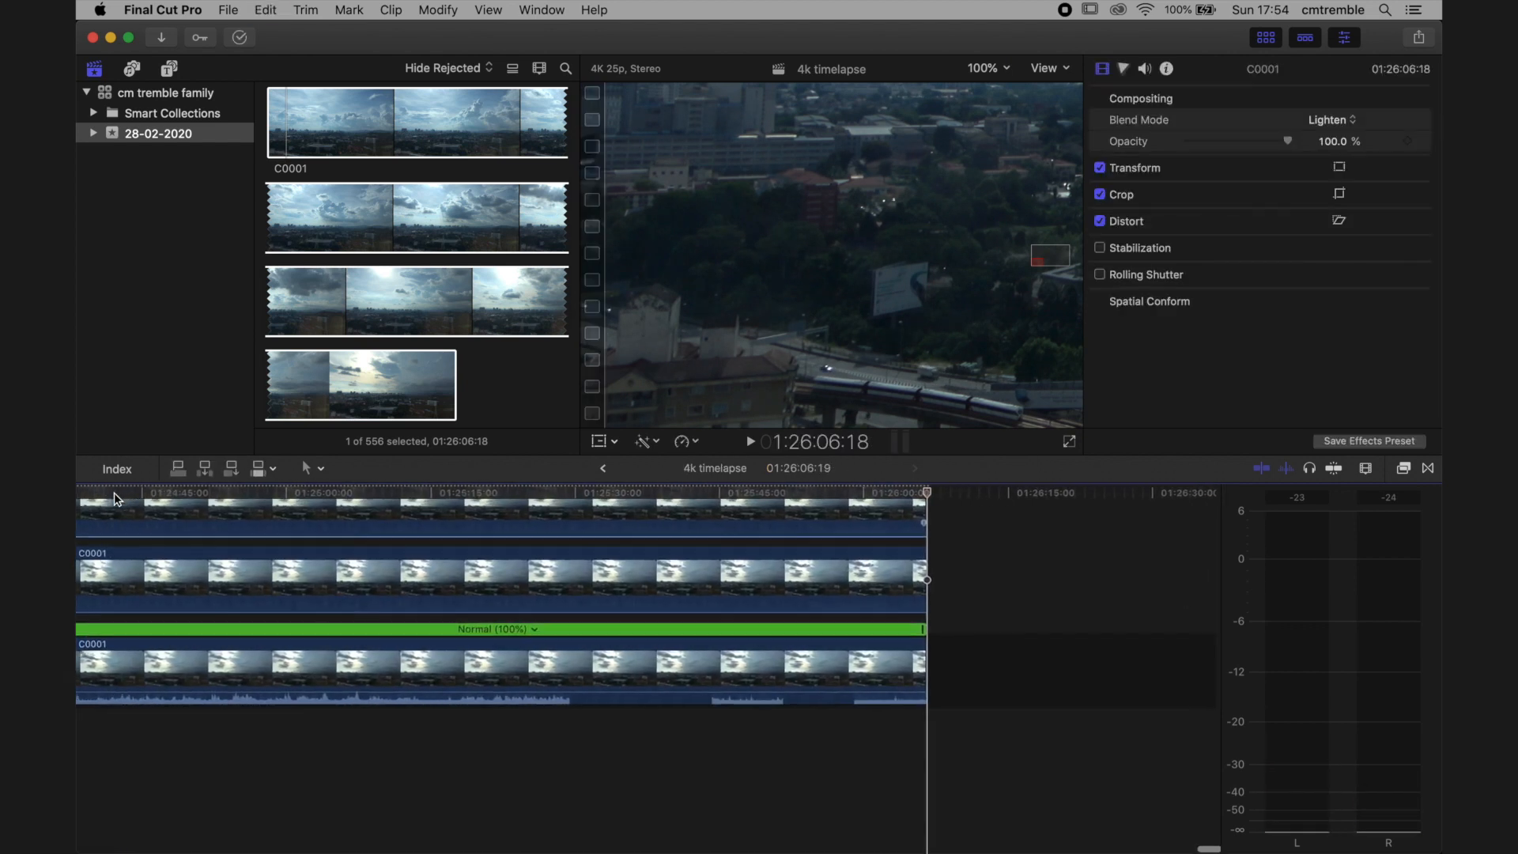
scroll(114, 492, "left", 20)
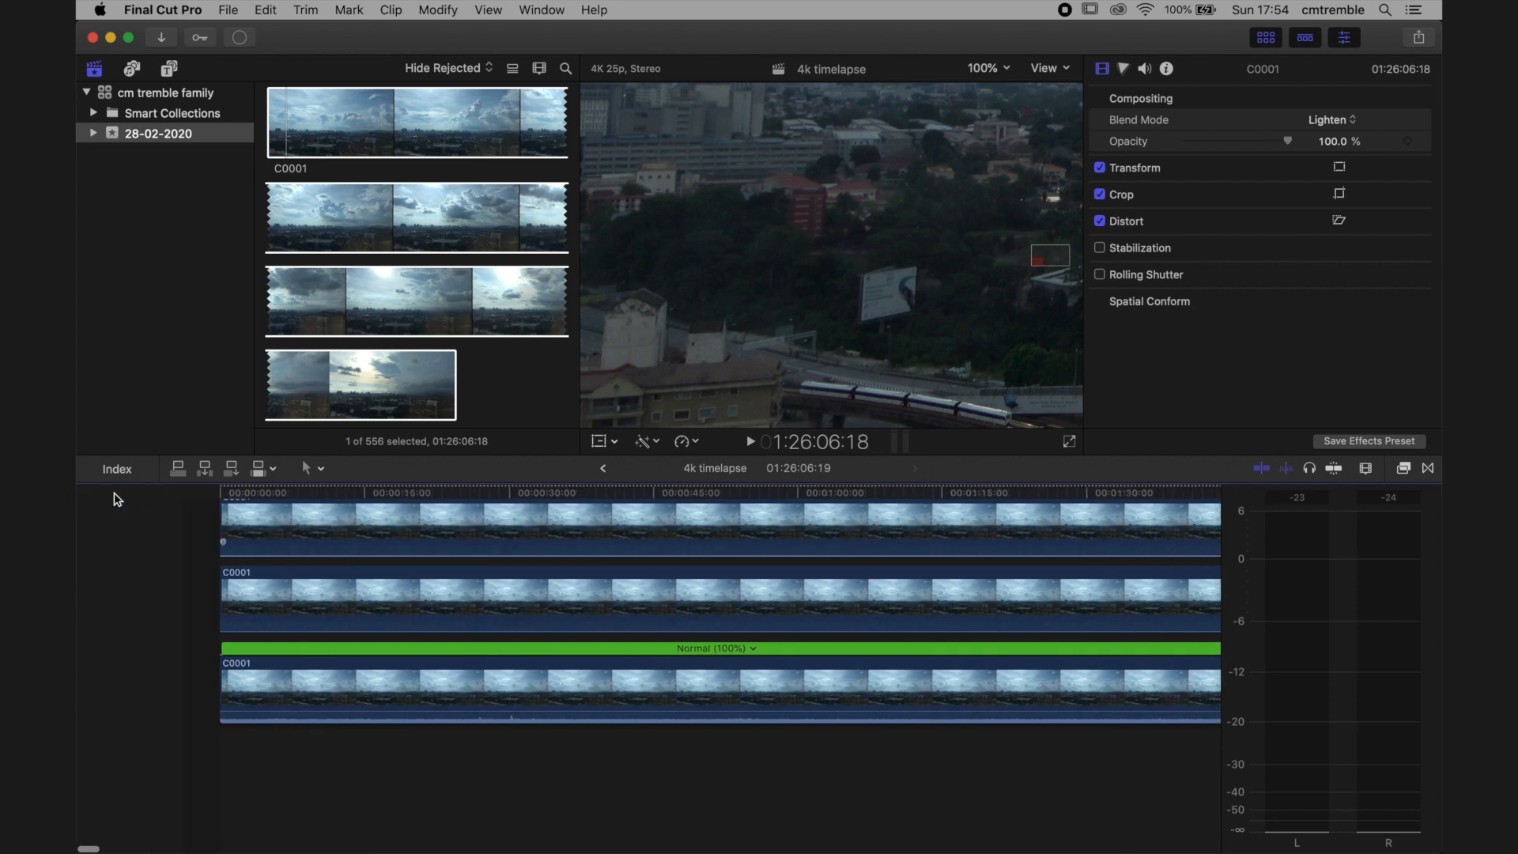
Shift the topmost C0001 copy two frames later so it starts one frame after the middle clip
key("super+equal")
key("super+equal")
key("super+equal")
key("super+equal")
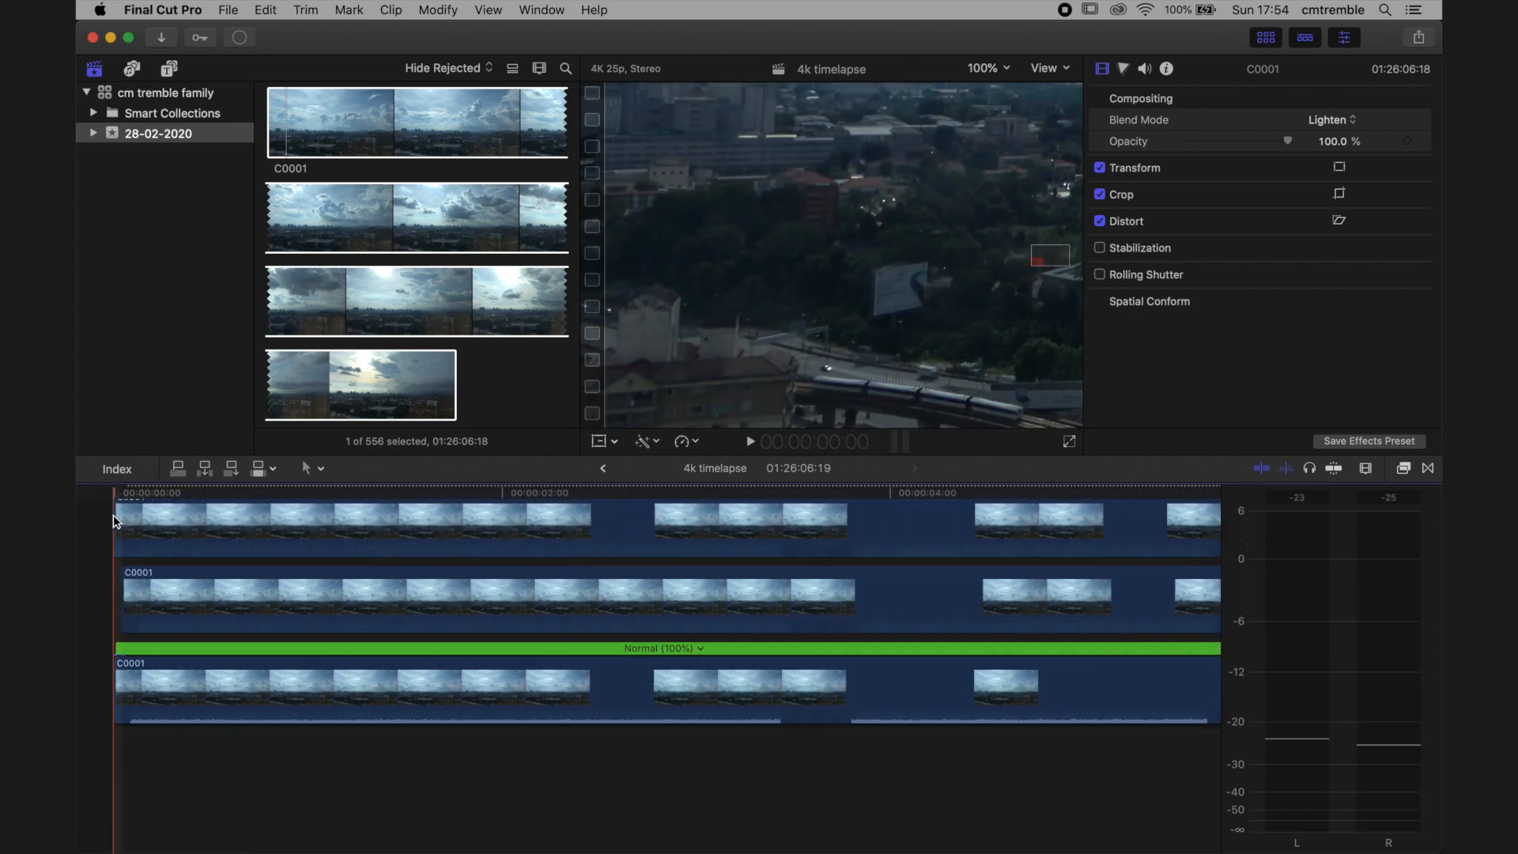
key("super+equal")
key("super+equal")
key("super+equal")
key("super+equal")
left_click(157, 527)
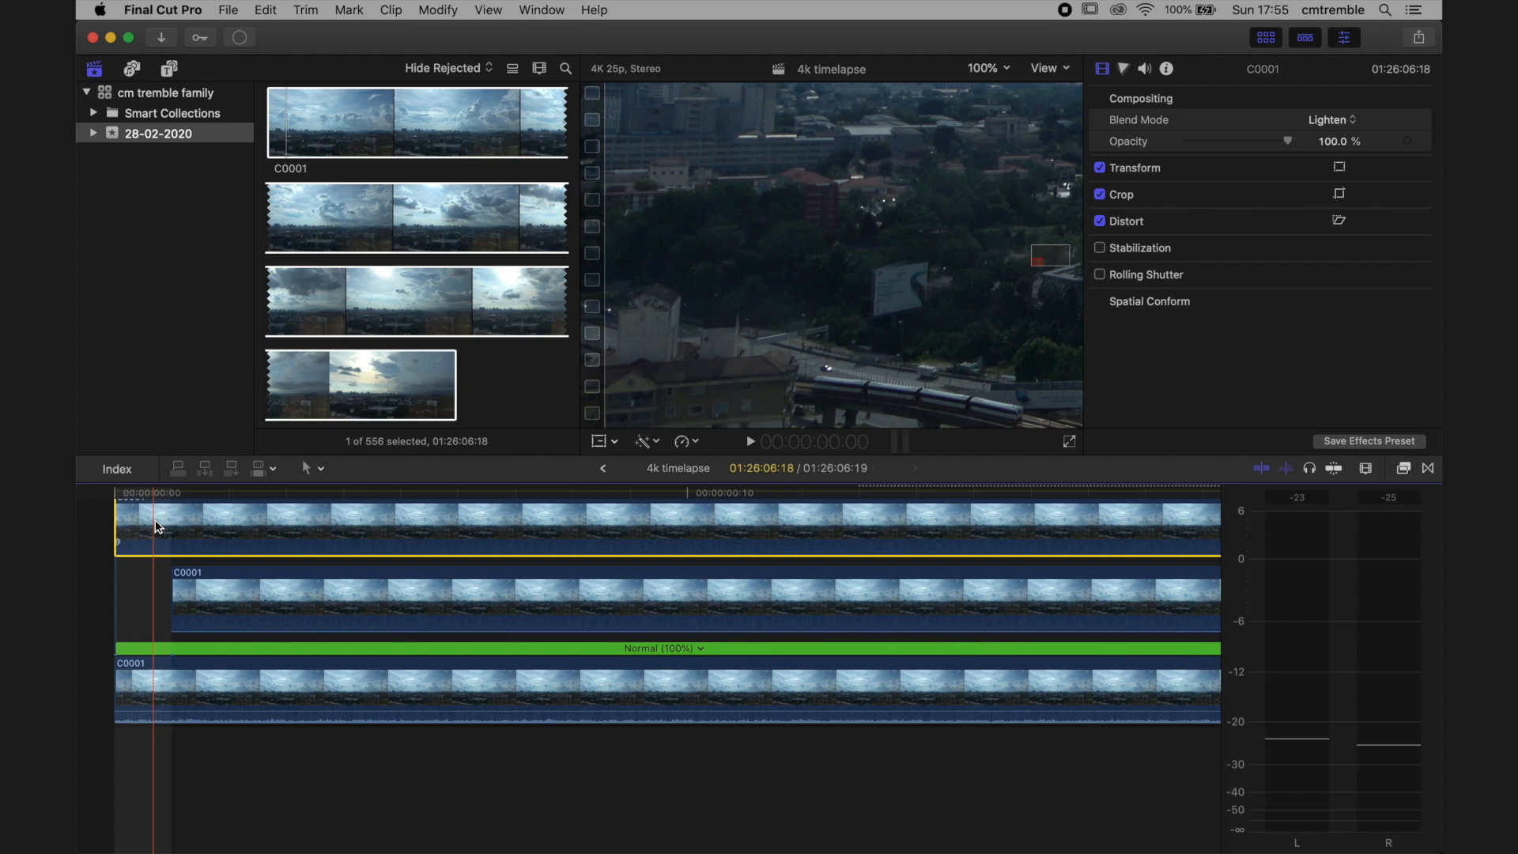
key("period")
key("period")
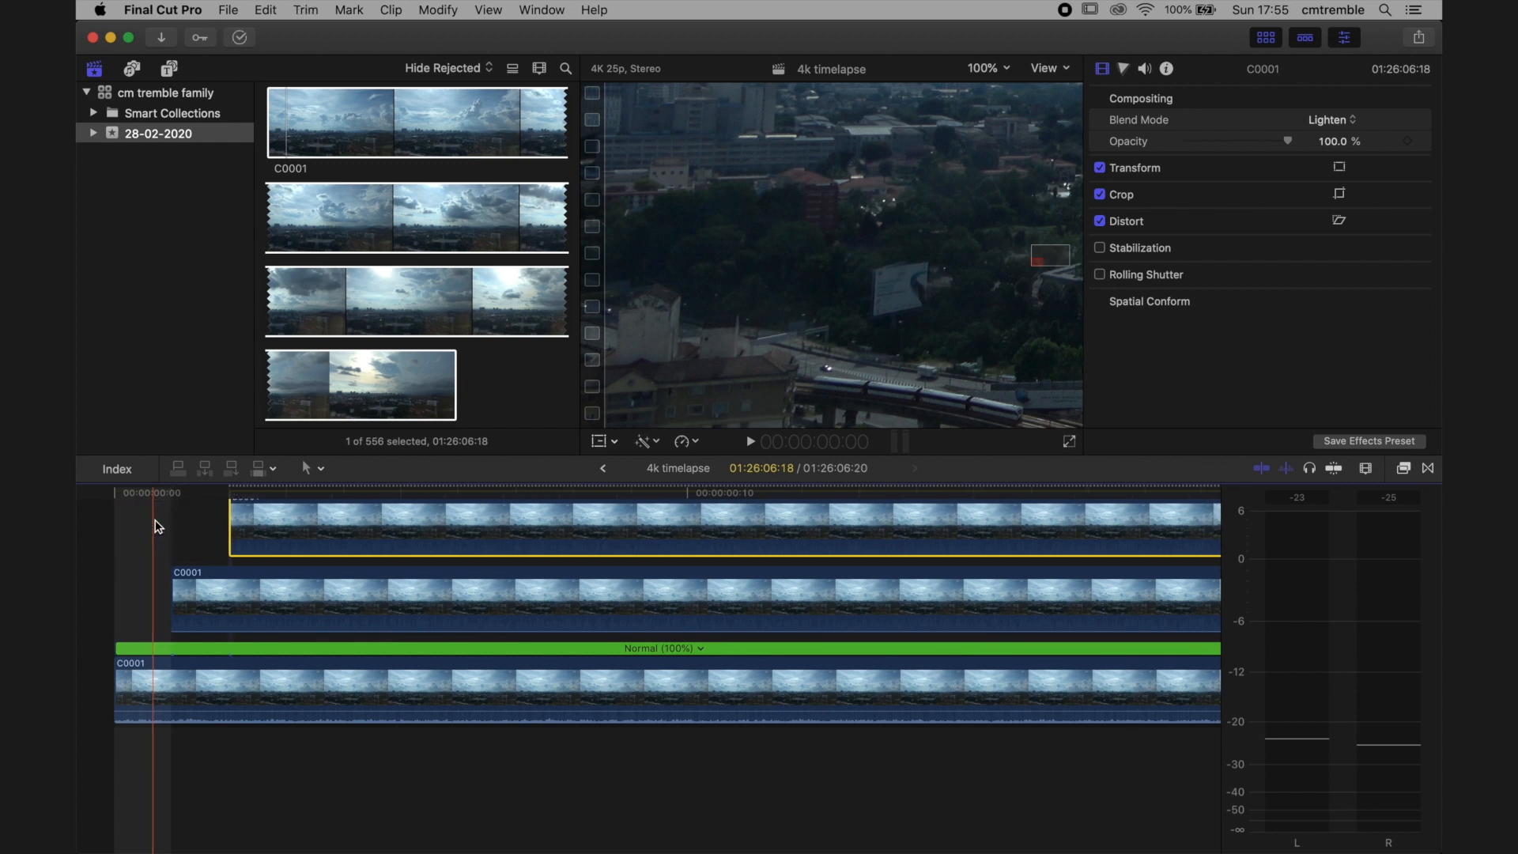
Duplicate the two Lighten clips above the stack, with the copies starting three and four frames into the timeline
key("super+minus")
key("super+minus")
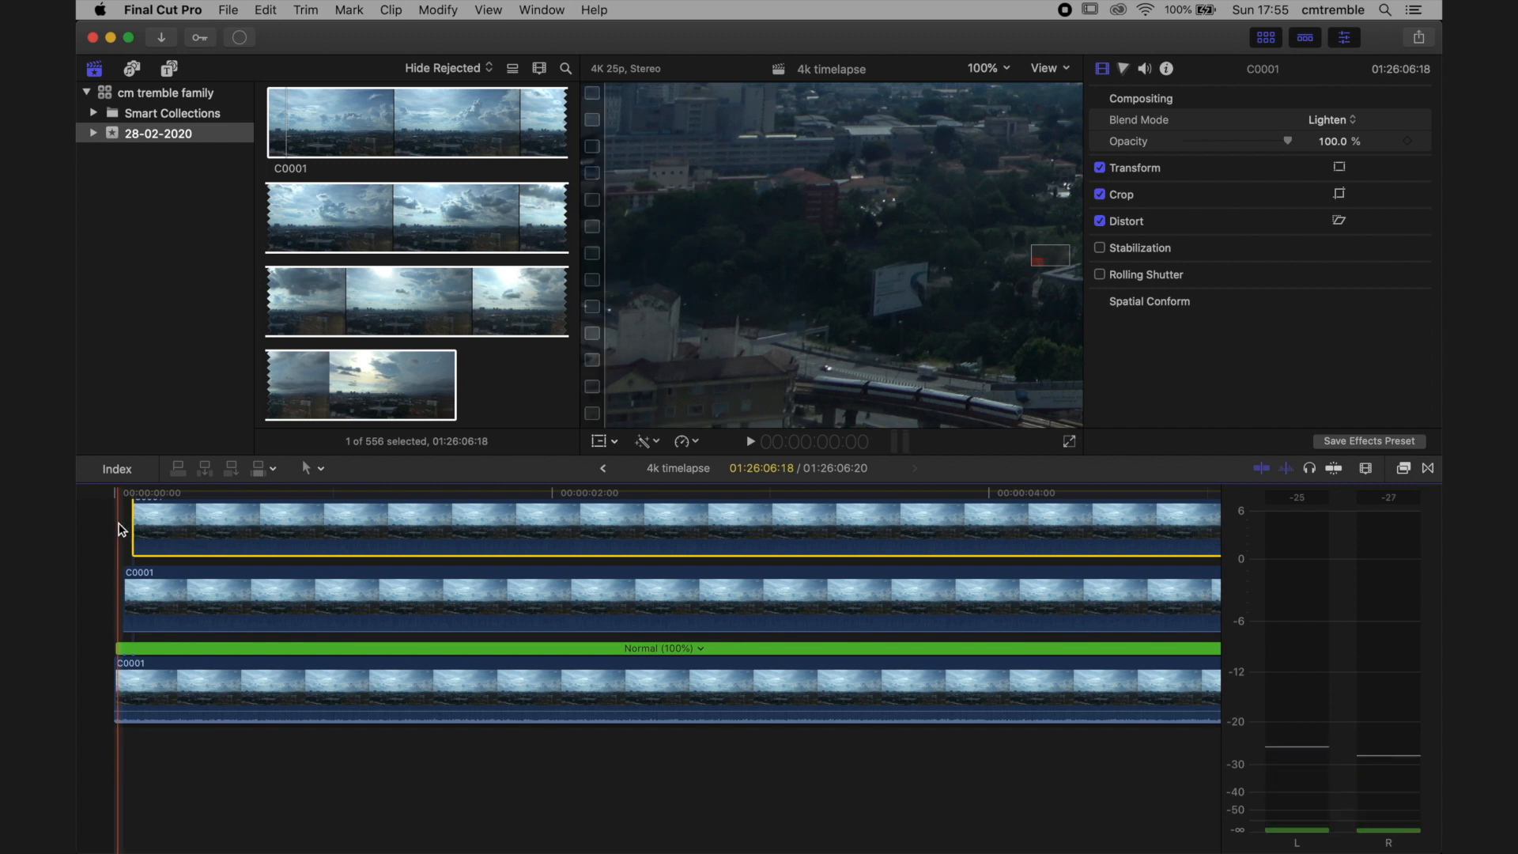
left_click_drag(121, 529, 320, 609)
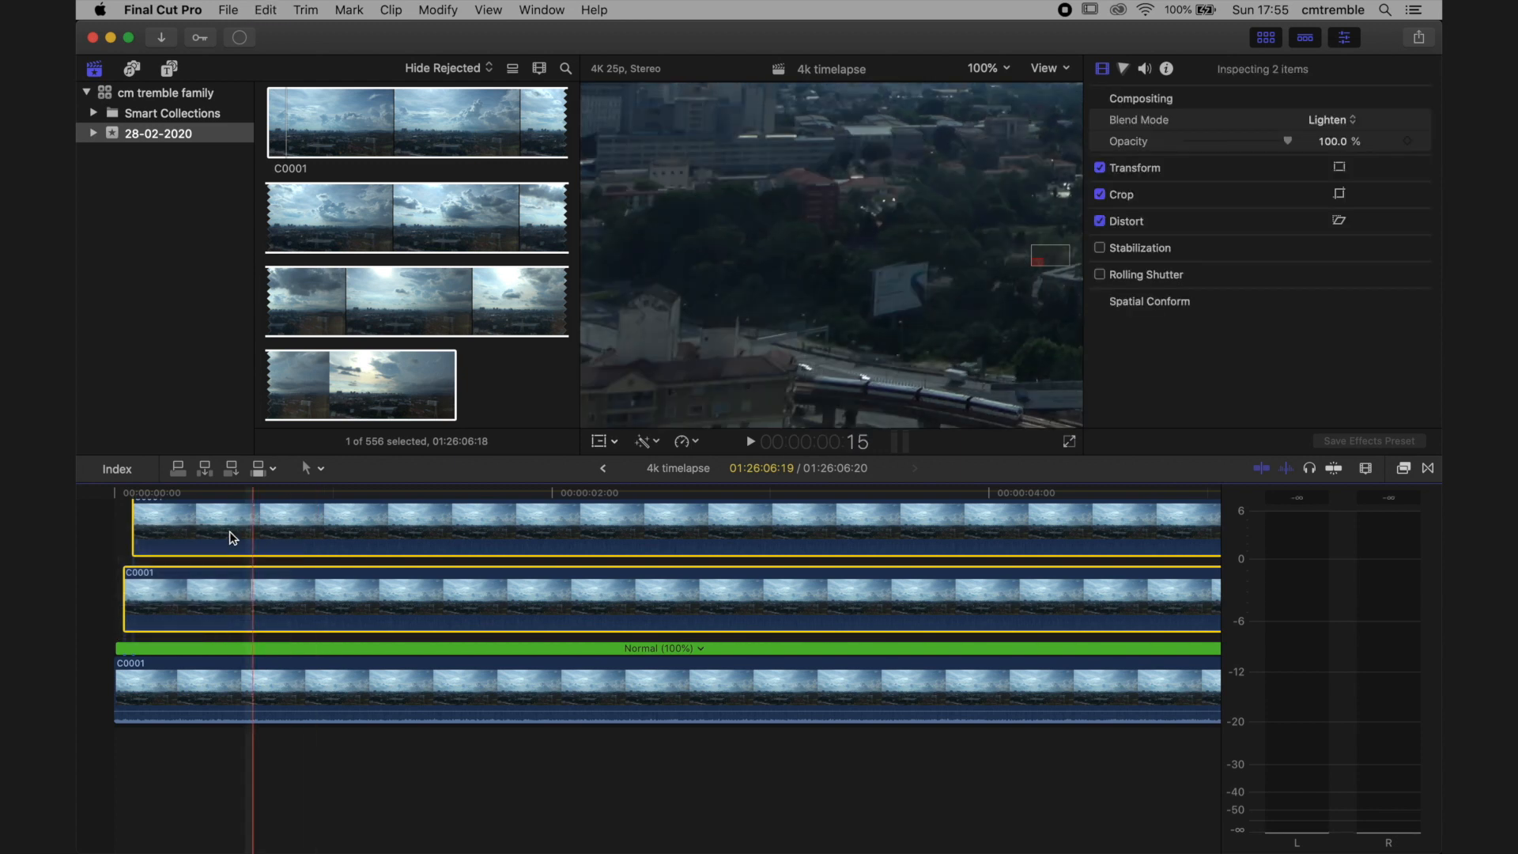
left_click(105, 517)
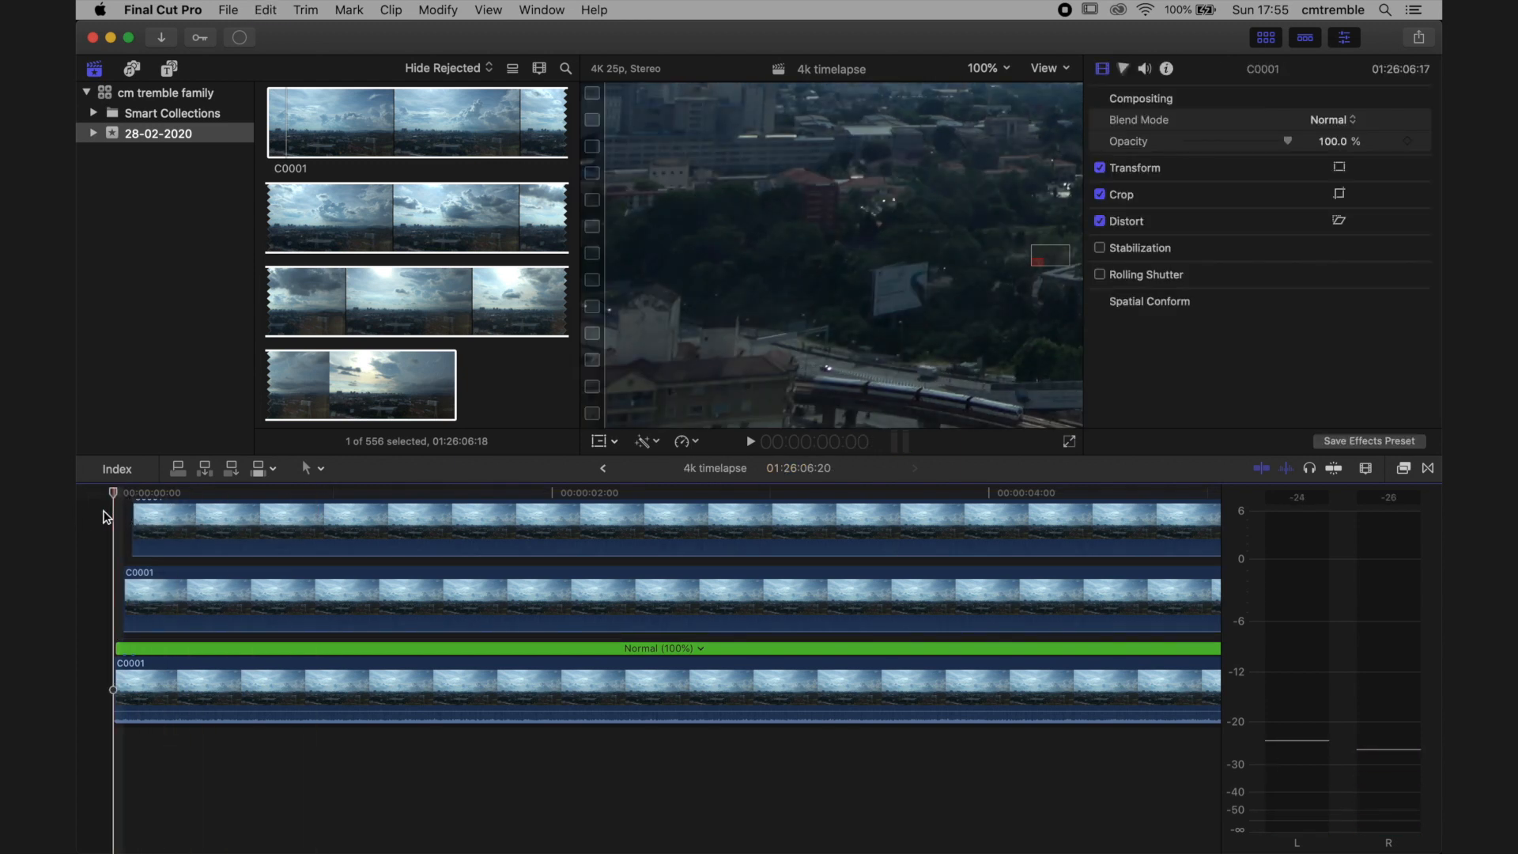
key("space")
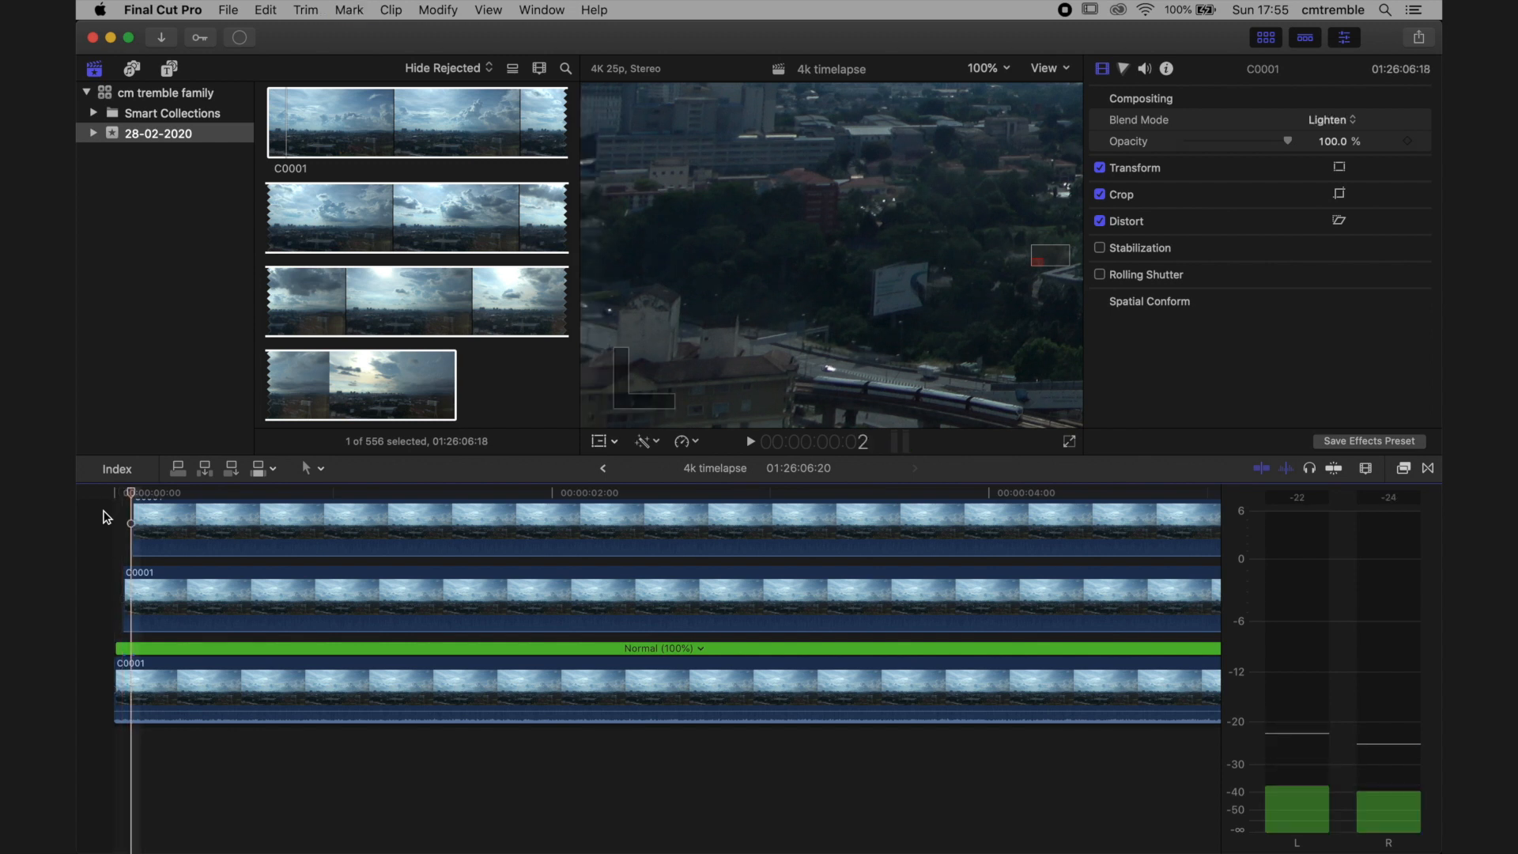
key("End")
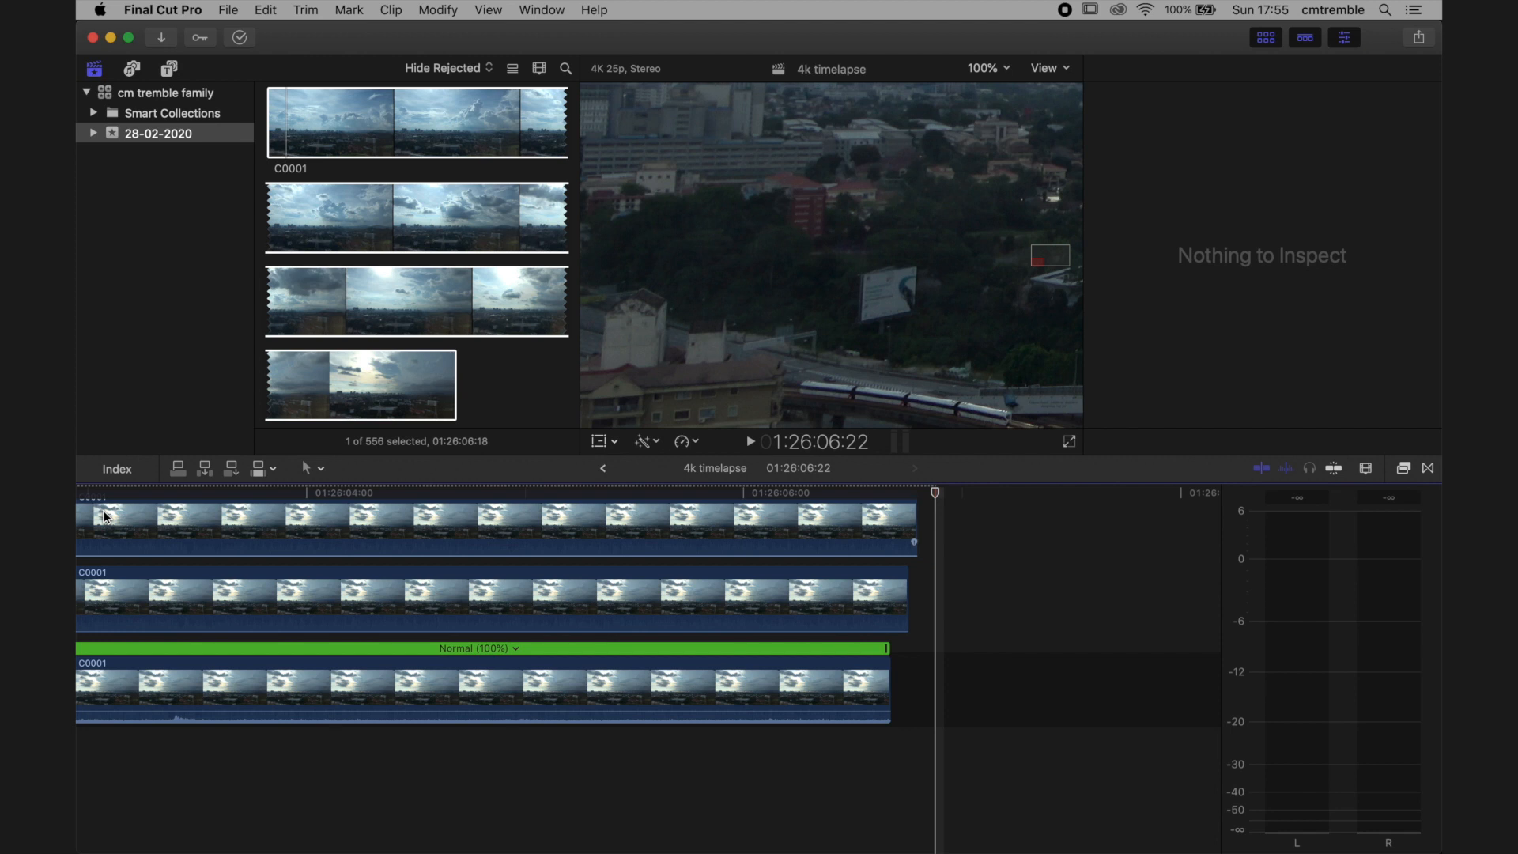
Return to the timeline start and check the one-frame stagger of the stacked clips
key("Up")
key("Up")
key("Up")
key("Up")
key("Up")
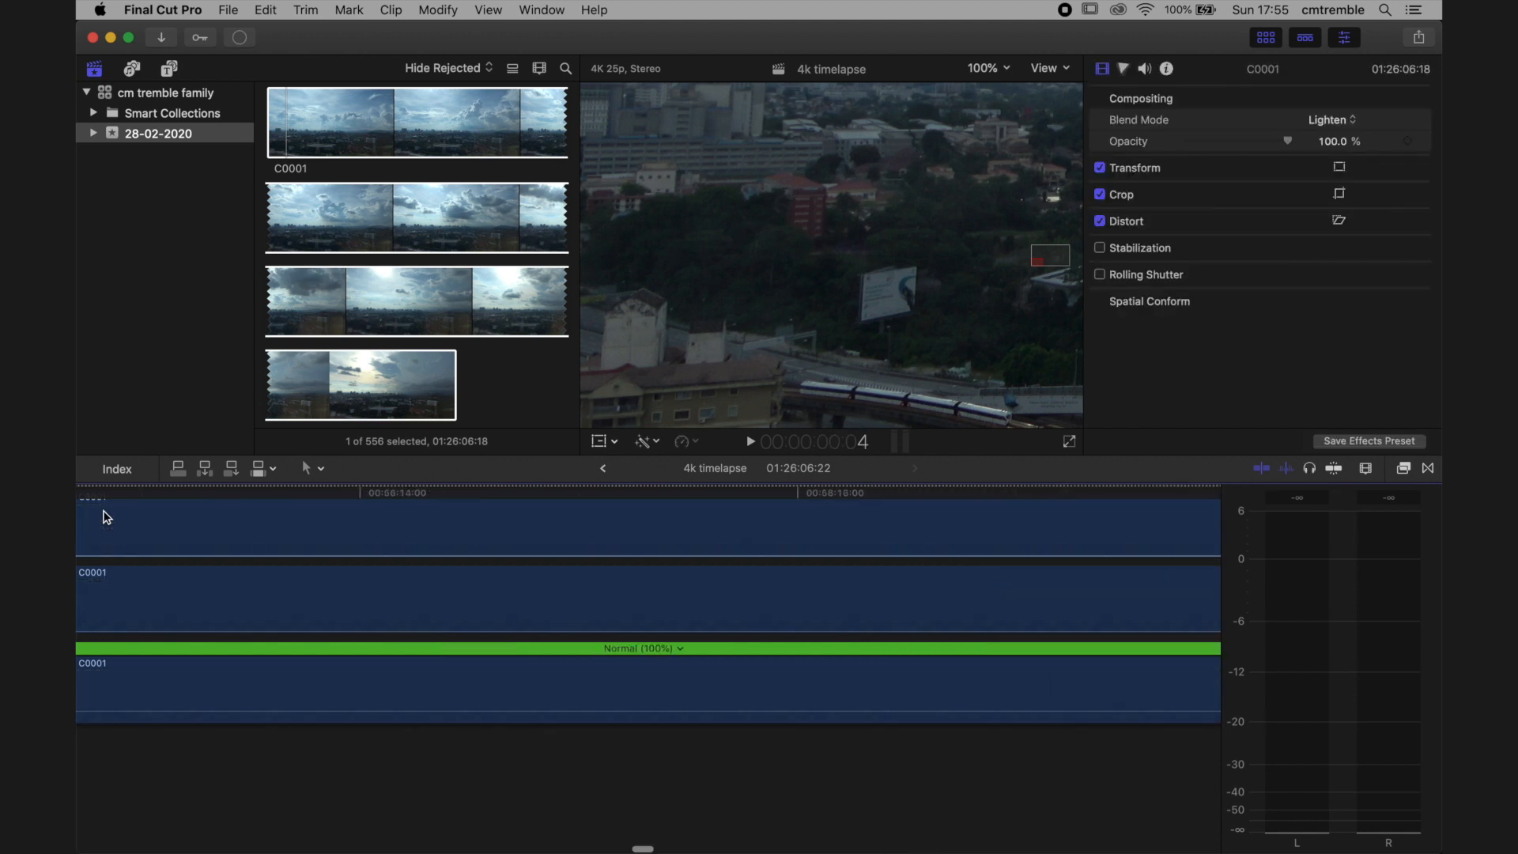
key("Left")
key("Left")
key("Left")
key("Left")
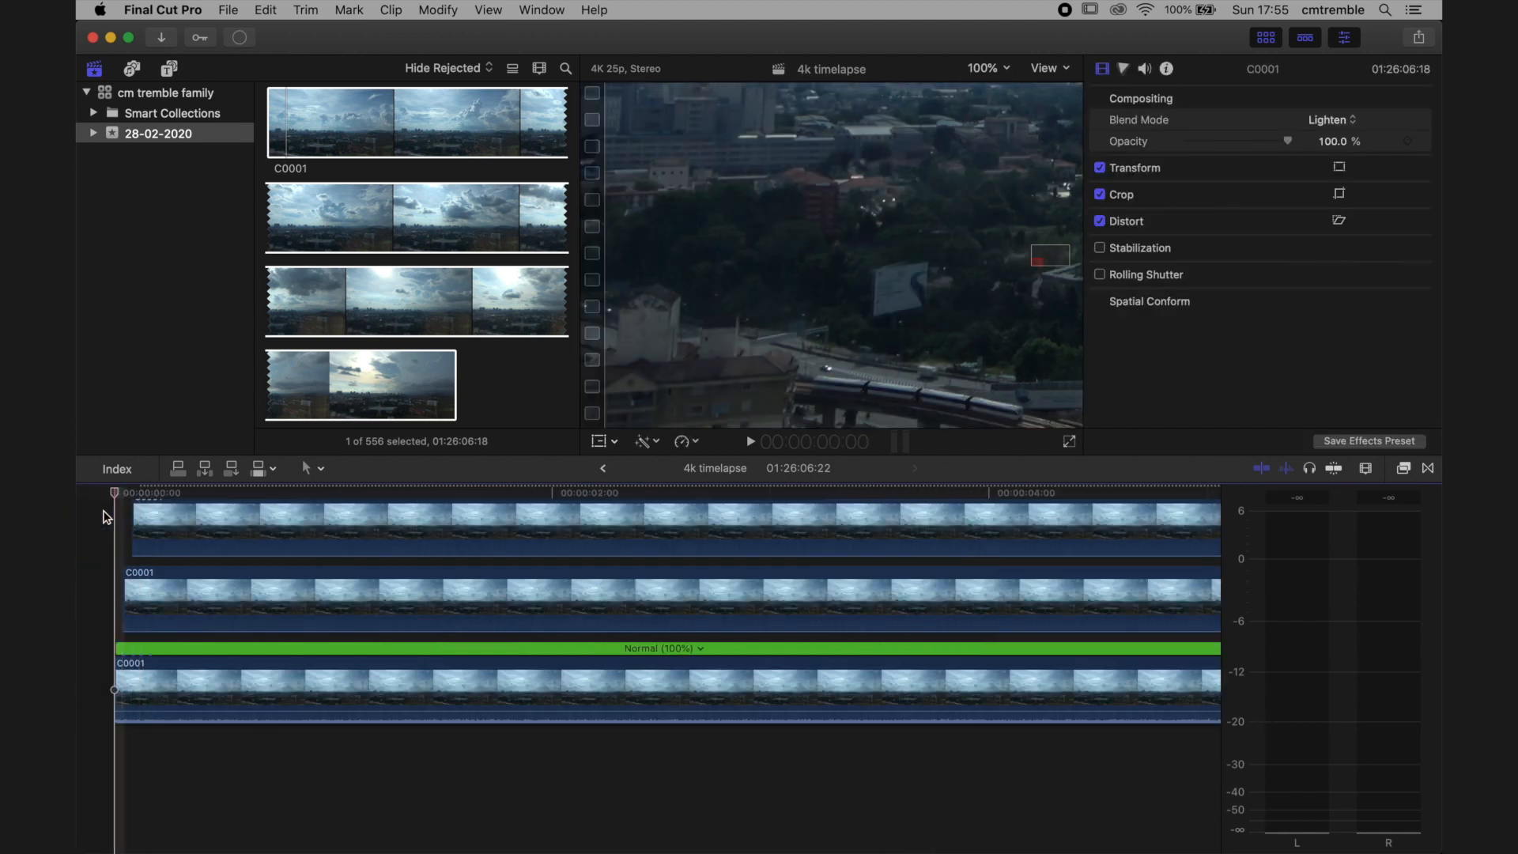
key("Right")
key("Right")
key("Right")
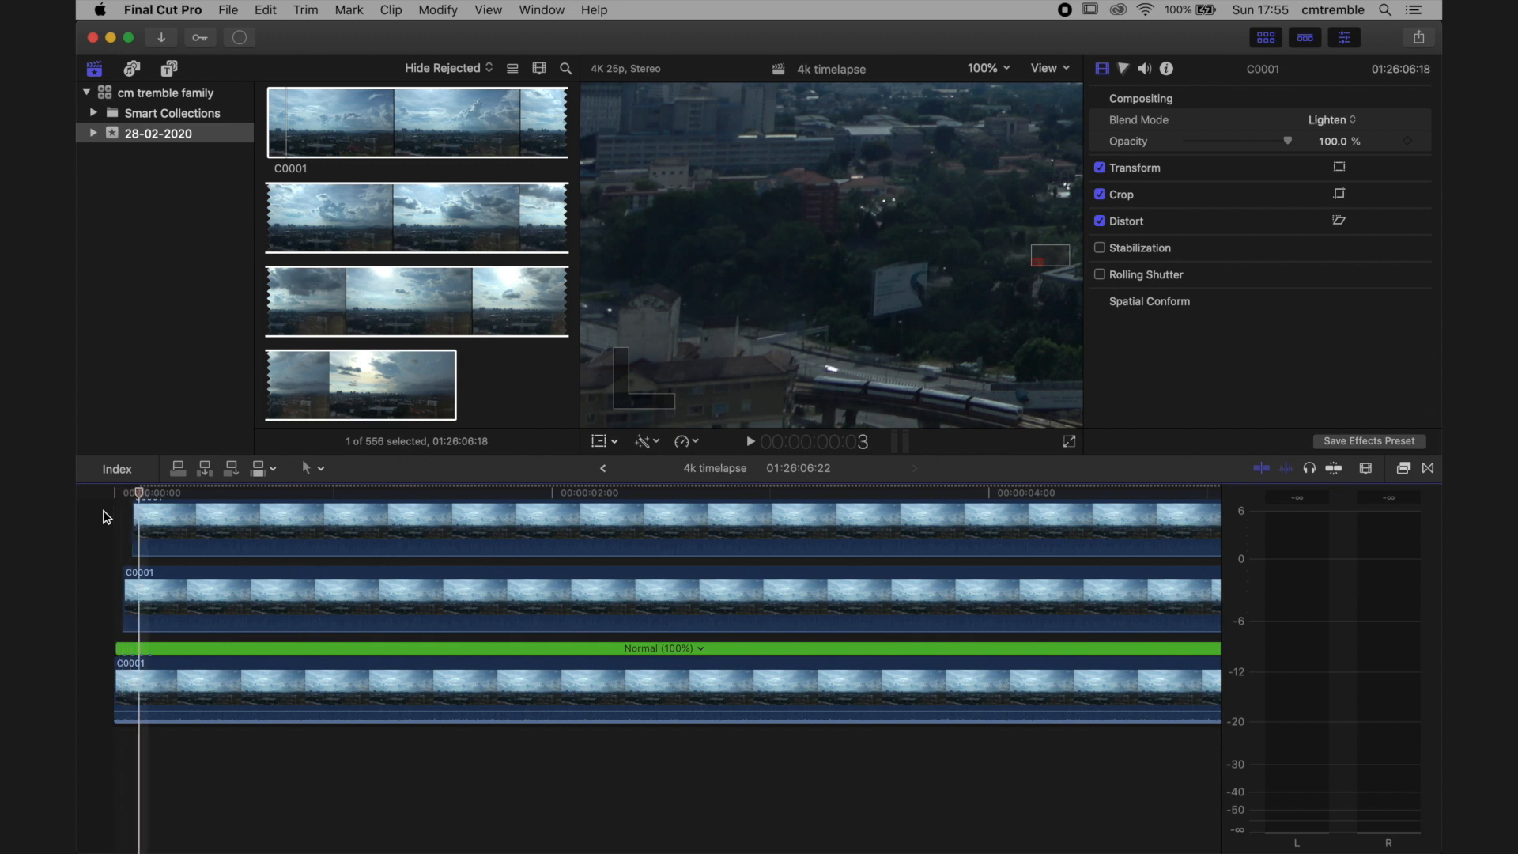
scroll(106, 517, "down", 1)
scroll(106, 517, "up", 5)
scroll(107, 518, "right", 1)
scroll(106, 517, "up", 1)
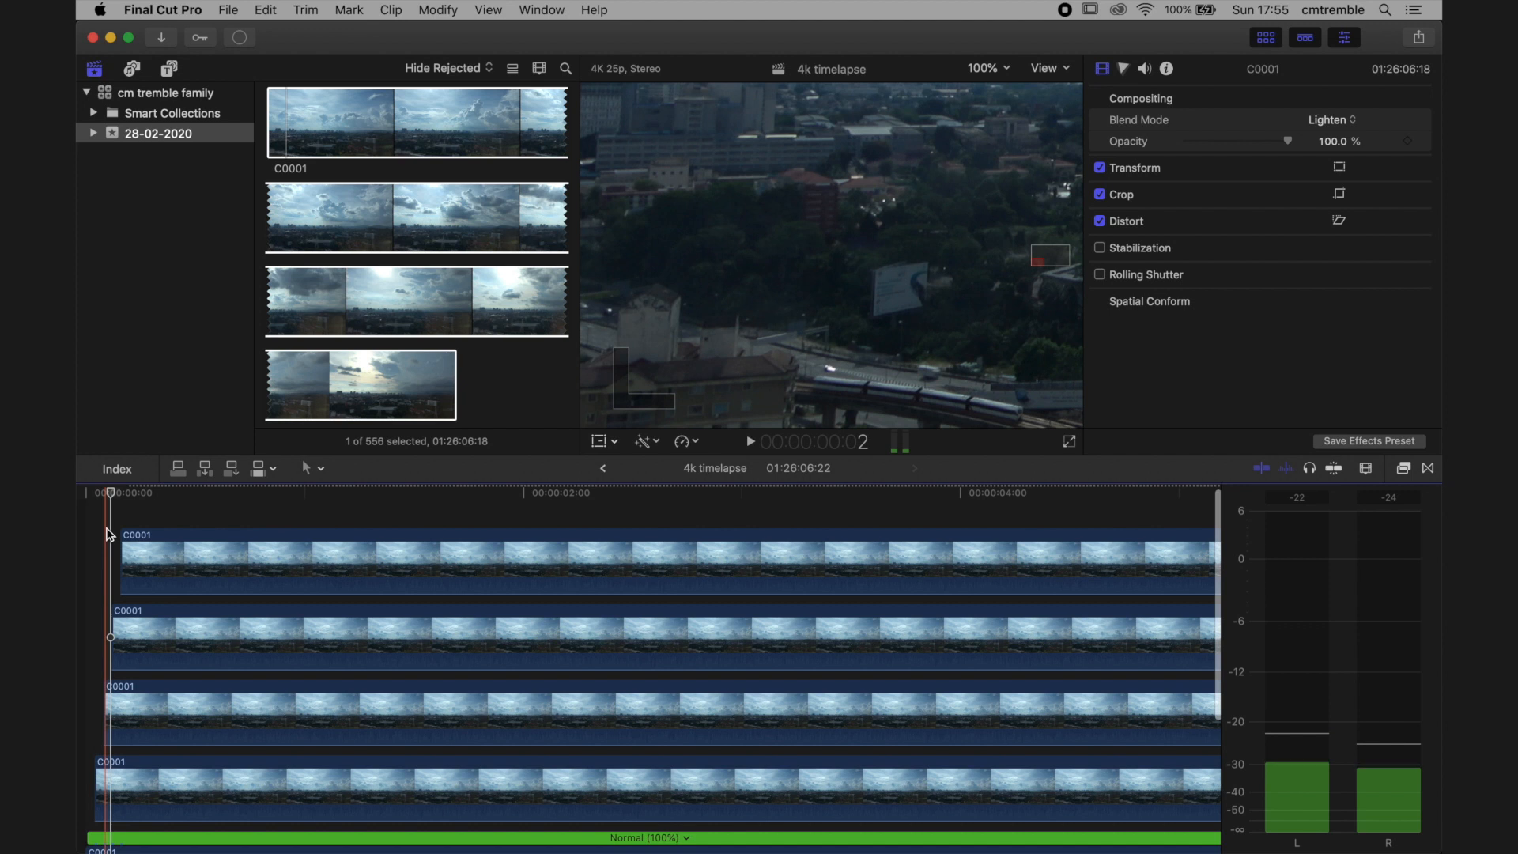
Duplicate the four Lighten clips above the stack, with the copies starting five frames into the timeline
left_click_drag(103, 532, 231, 794)
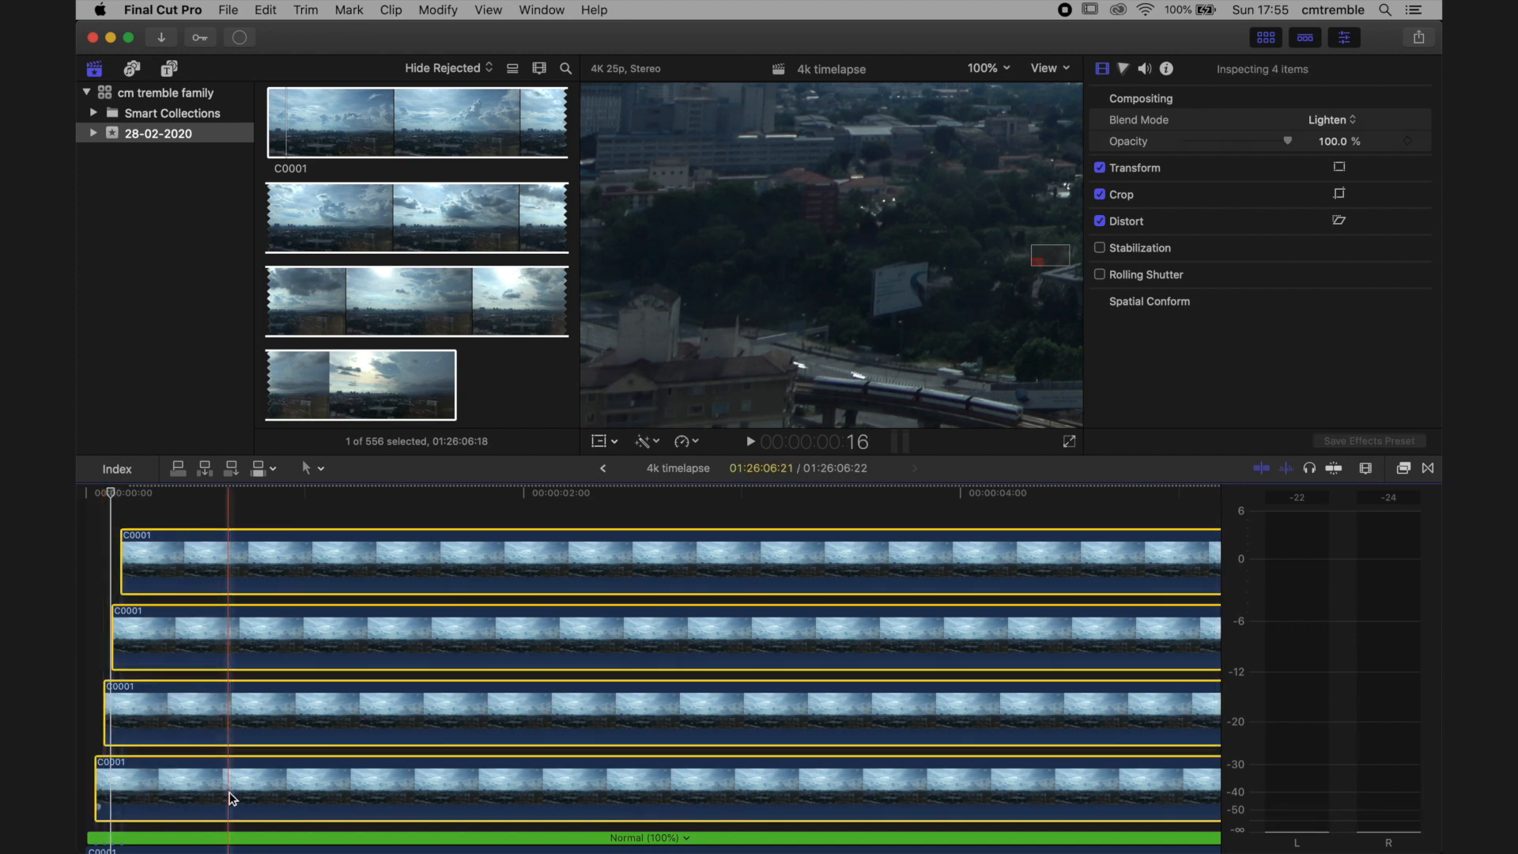
scroll(232, 797, "left", 2)
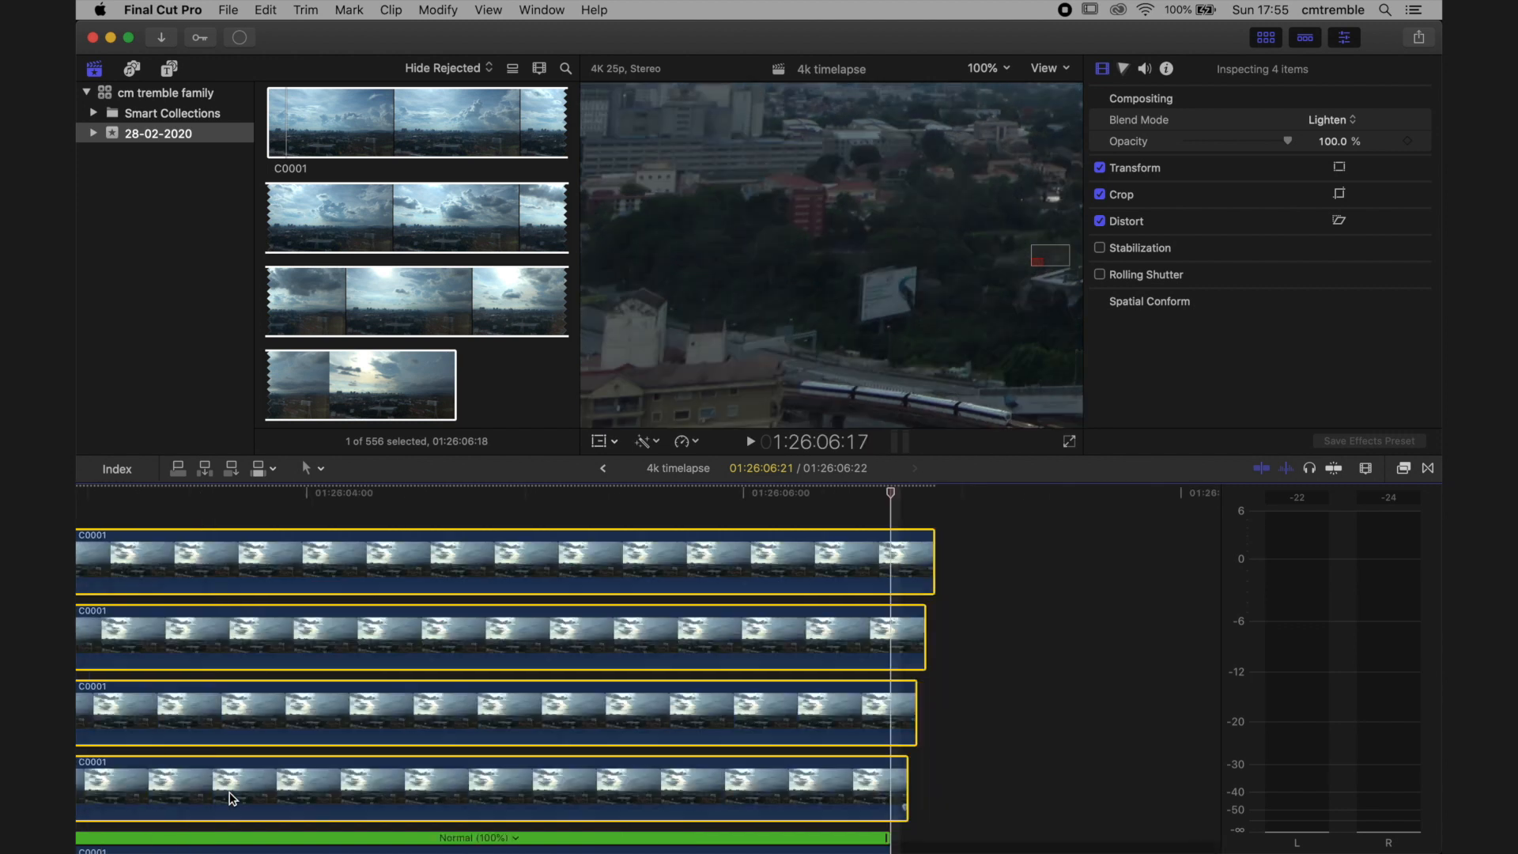
key("Right")
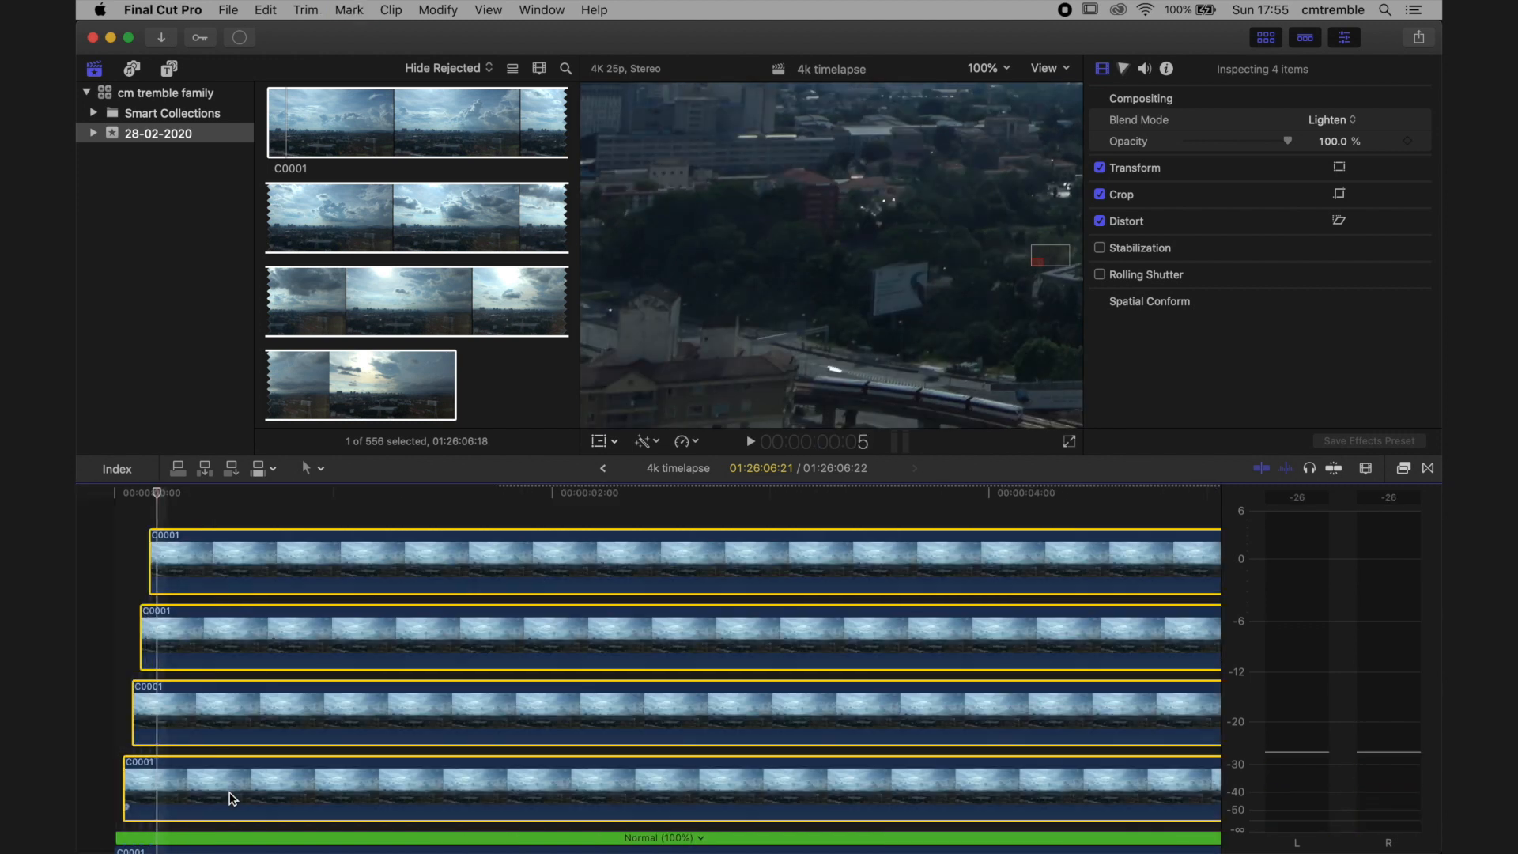
key("super+v")
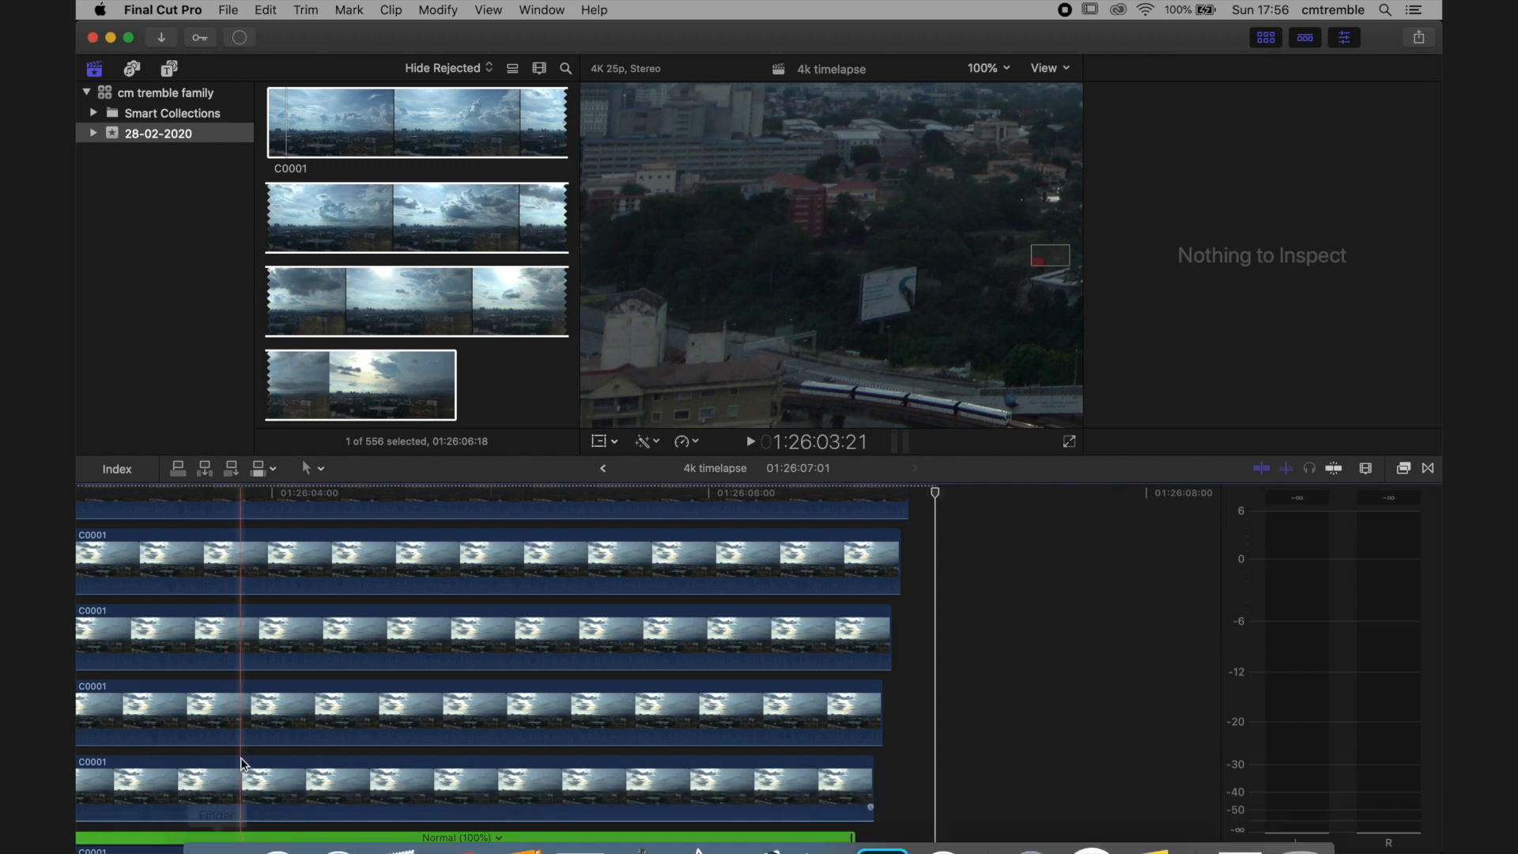
Duplicate all eight Lighten clips above the stack, with the copies starting nine frames into the timeline
scroll(244, 719, "left", 15)
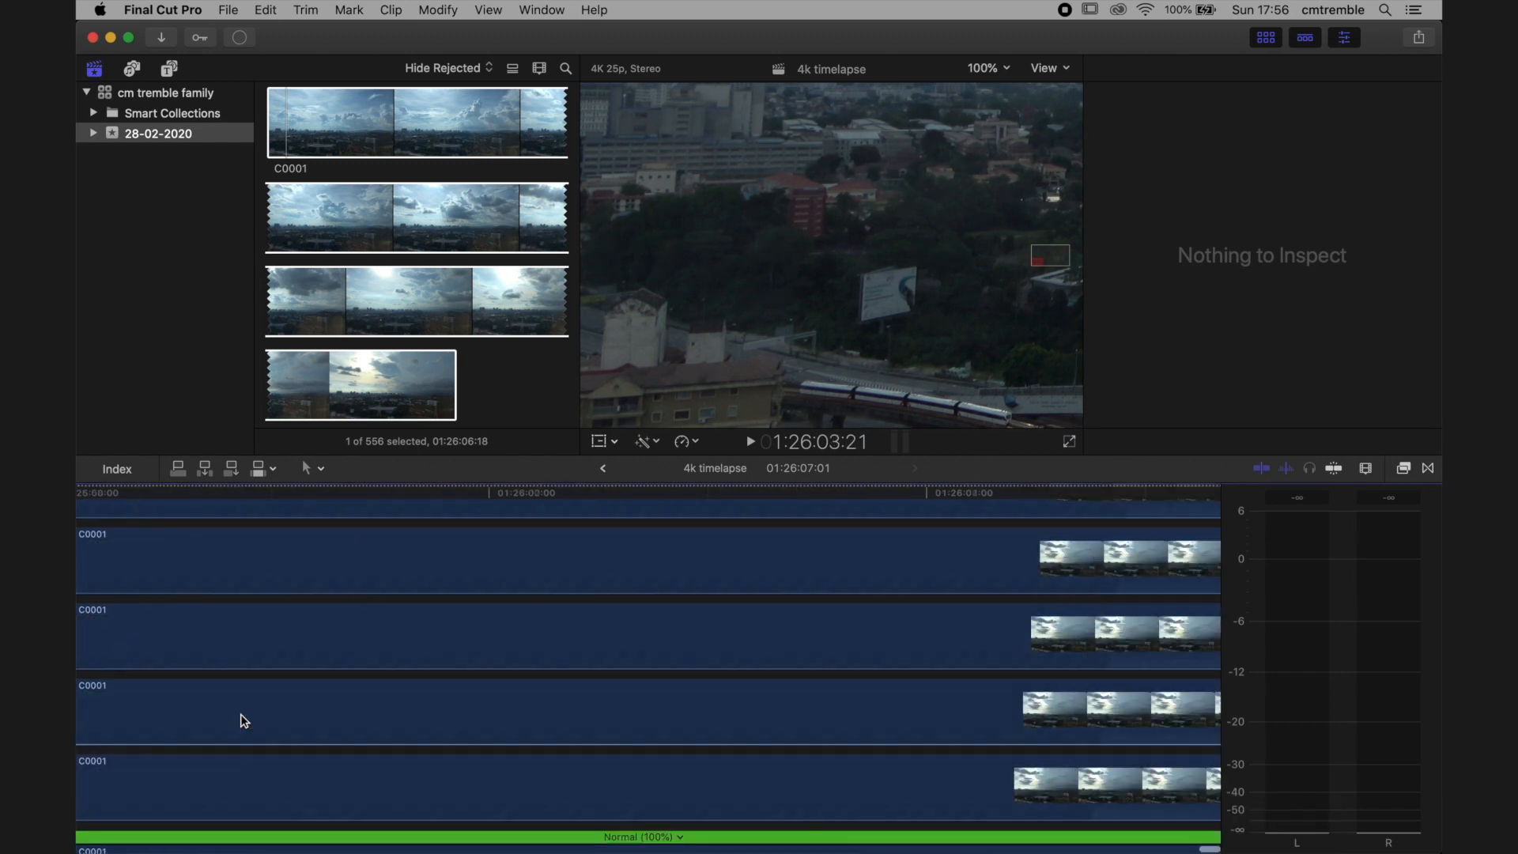
scroll(243, 720, "left", 5)
key("Up")
key("Up")
key("Up")
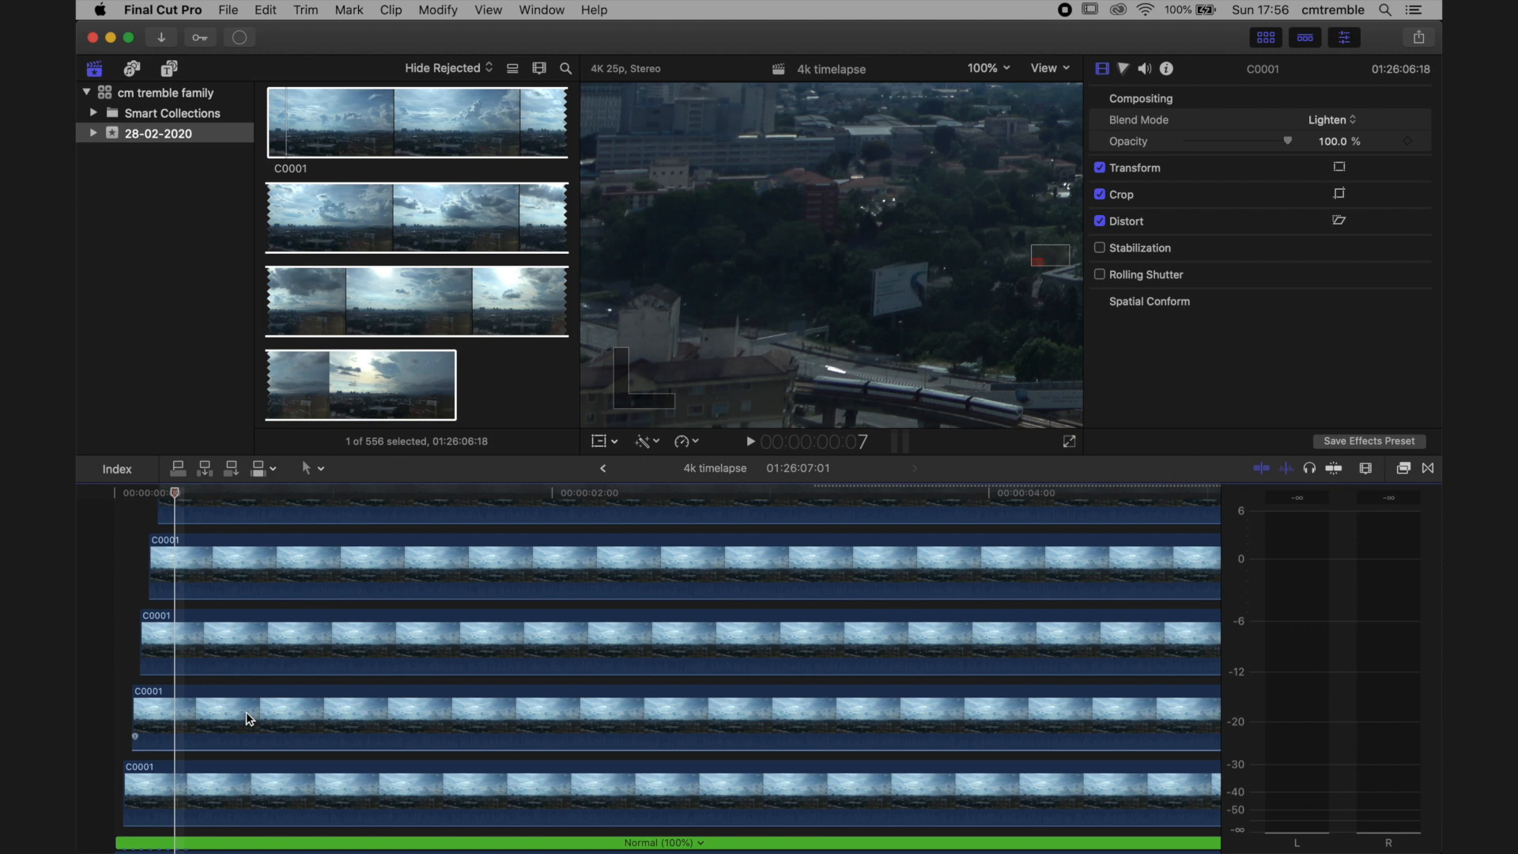
left_click_drag(117, 775, 320, 519)
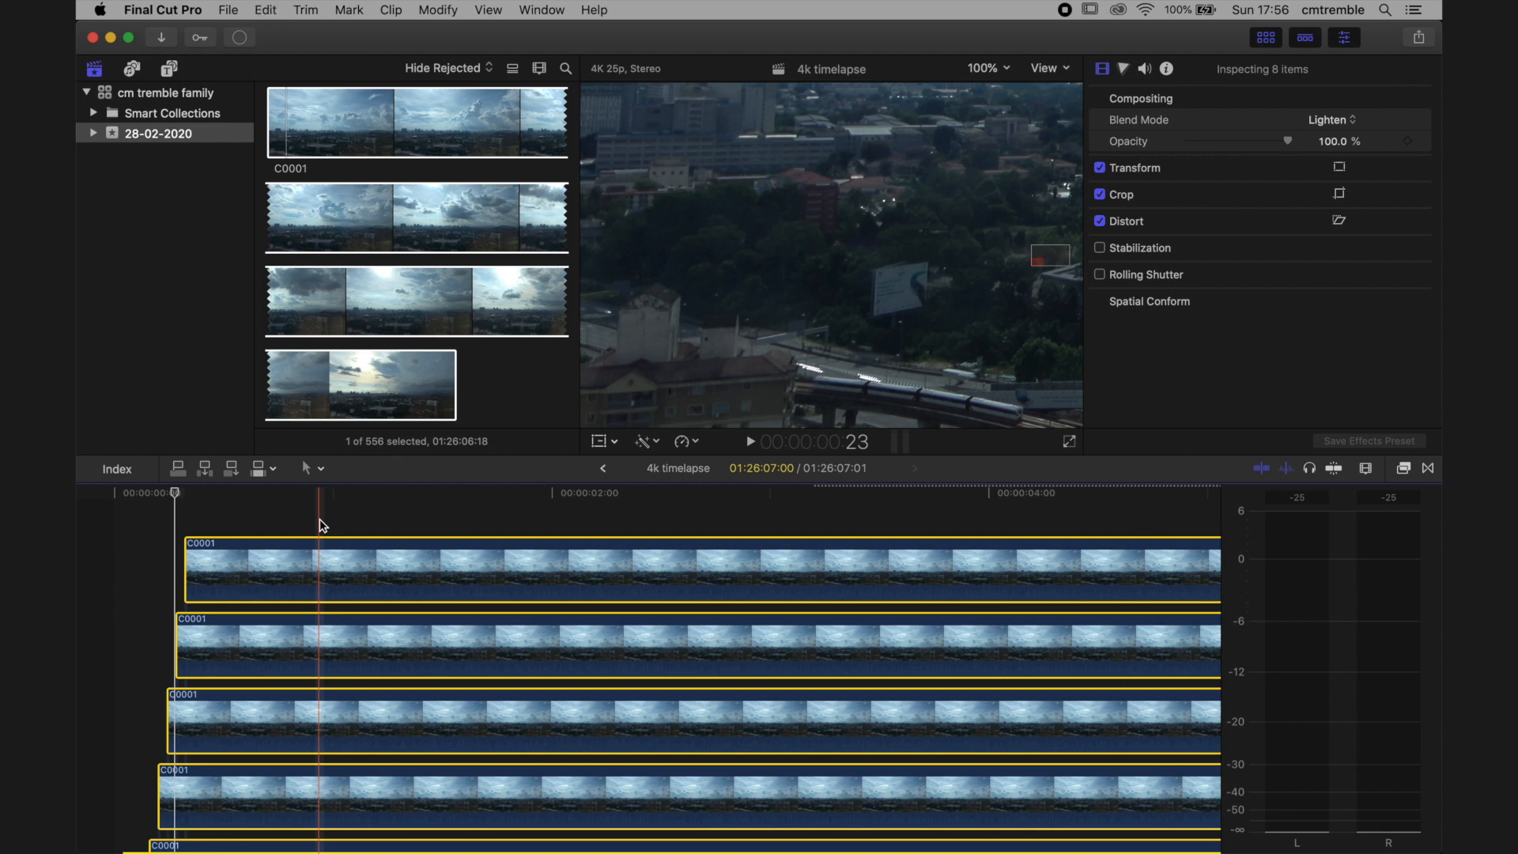
key("Right")
key("Right")
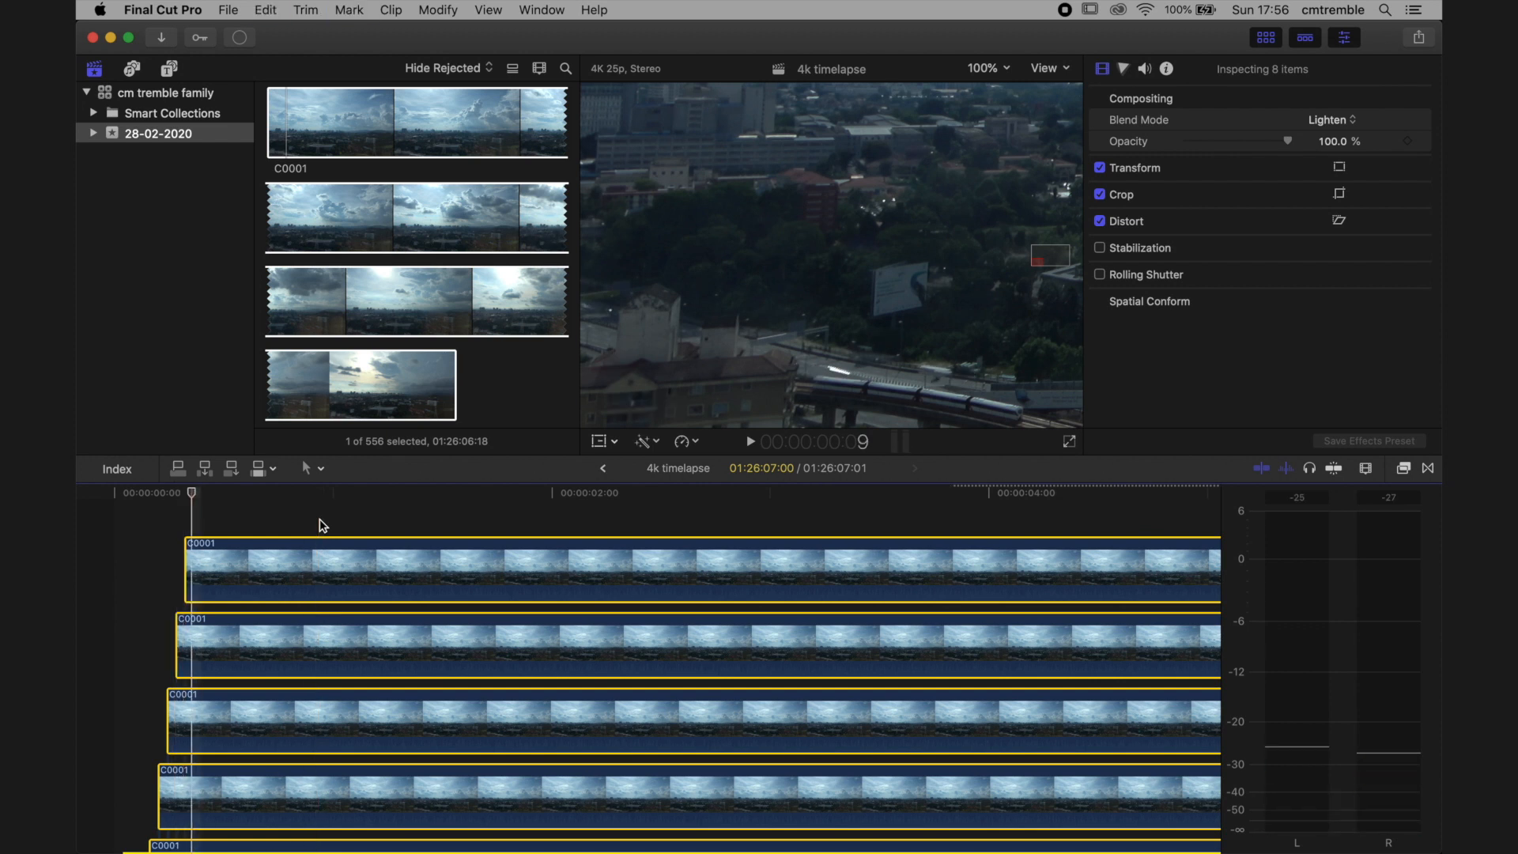
key("alt+v")
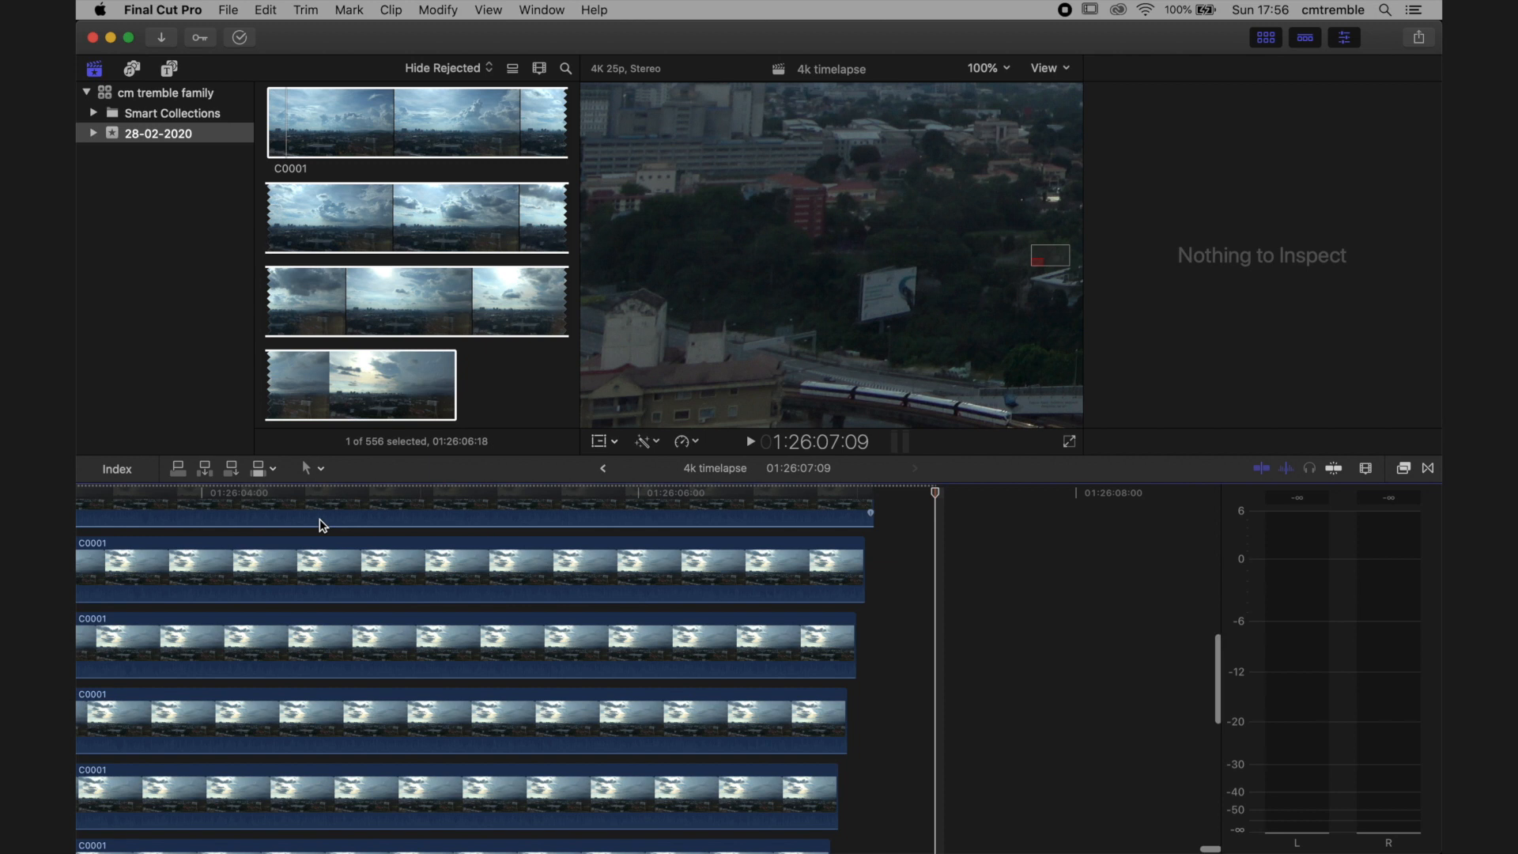
Delete the topmost C0001 copy from the stack
scroll(319, 518, "up", 10)
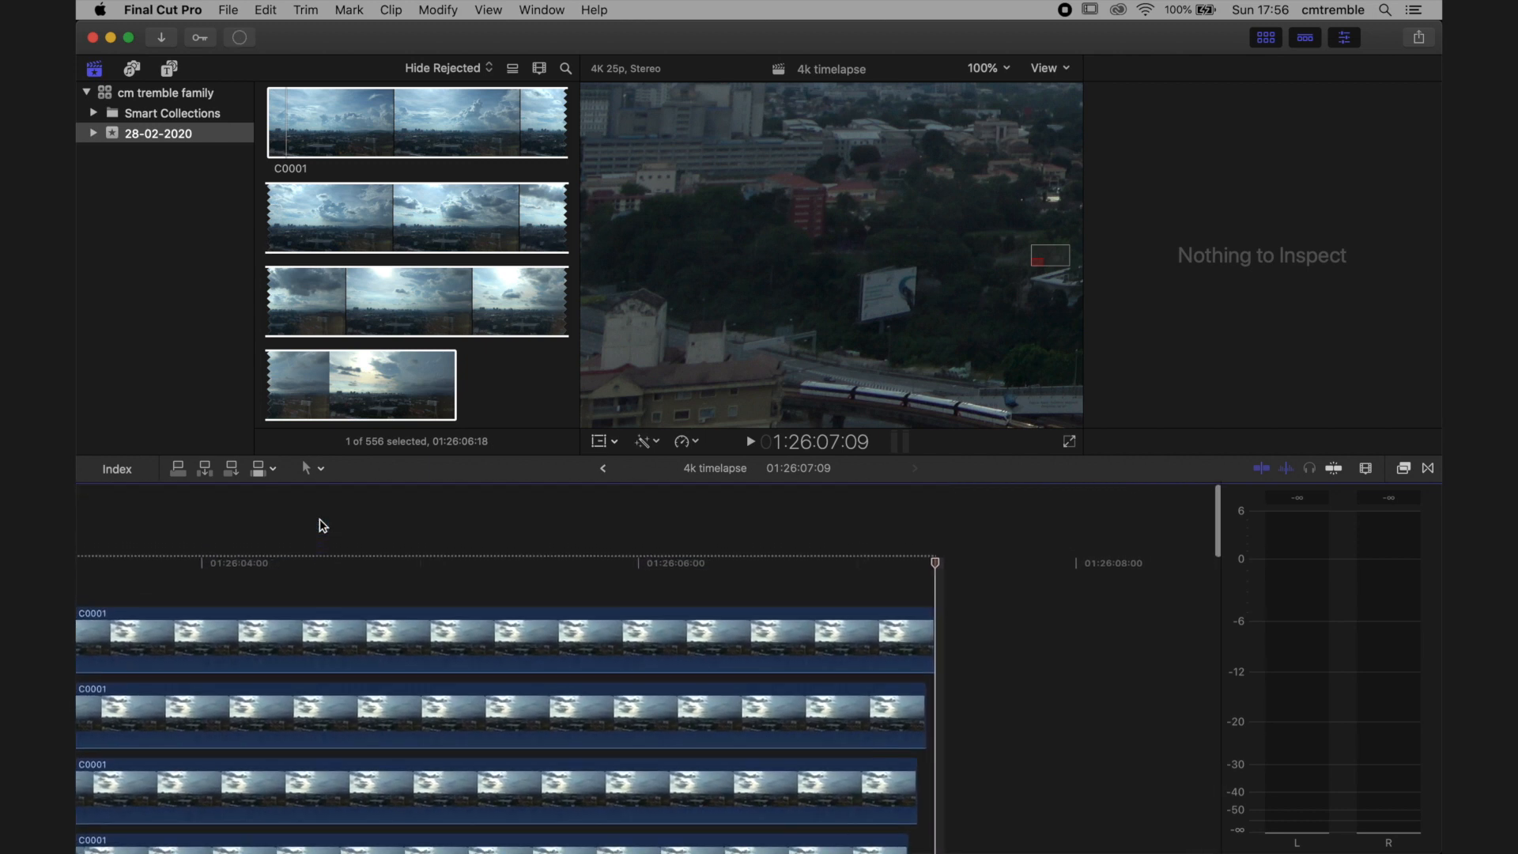
left_click(365, 545)
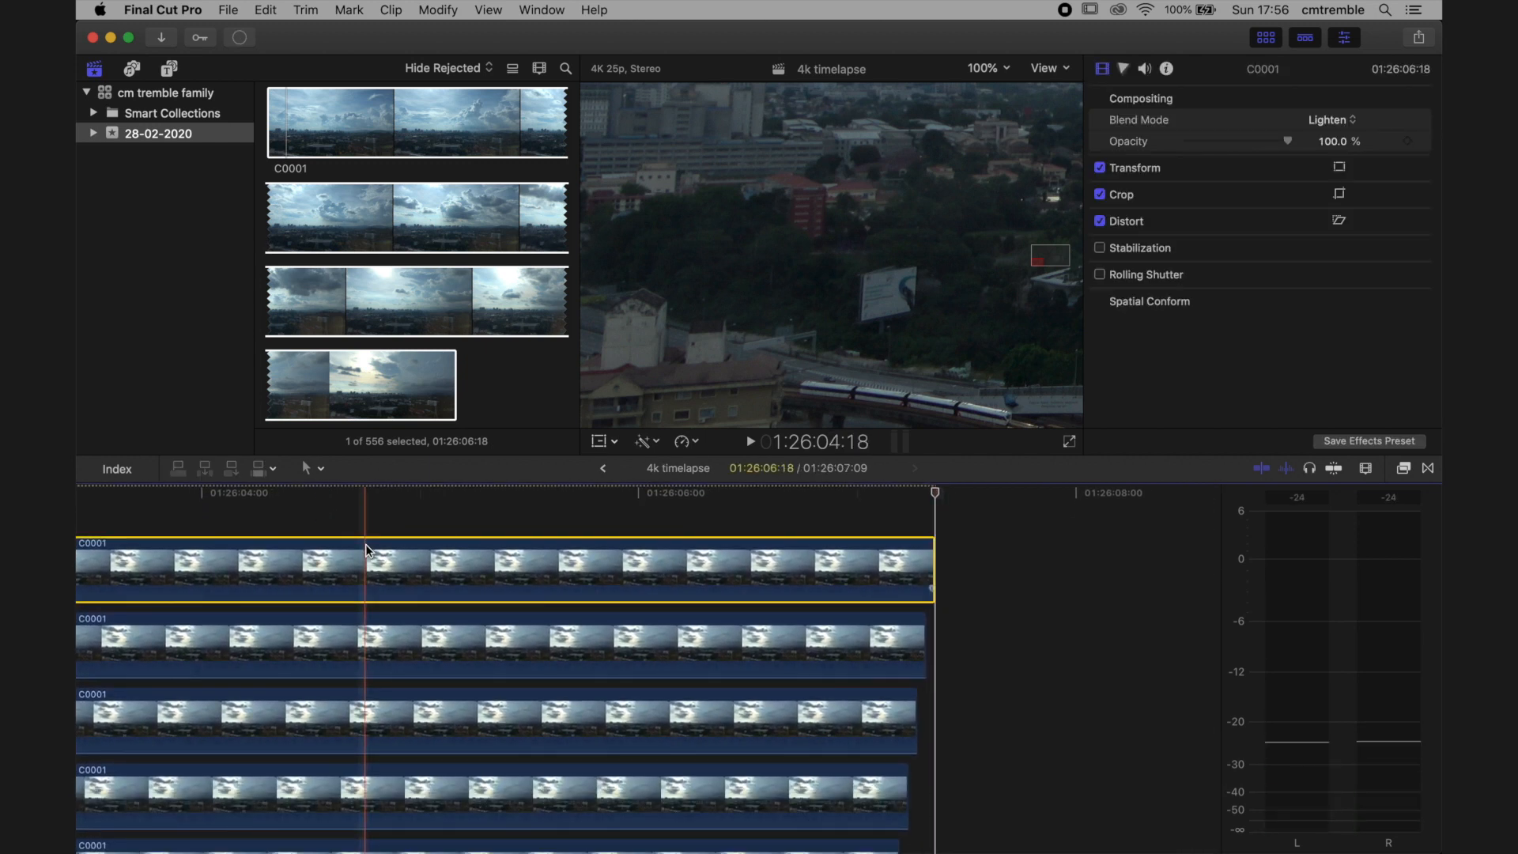
key("Delete")
Go back to the timeline start and step through the first frames to check how the blended layers build up
scroll(369, 551, "left", 15)
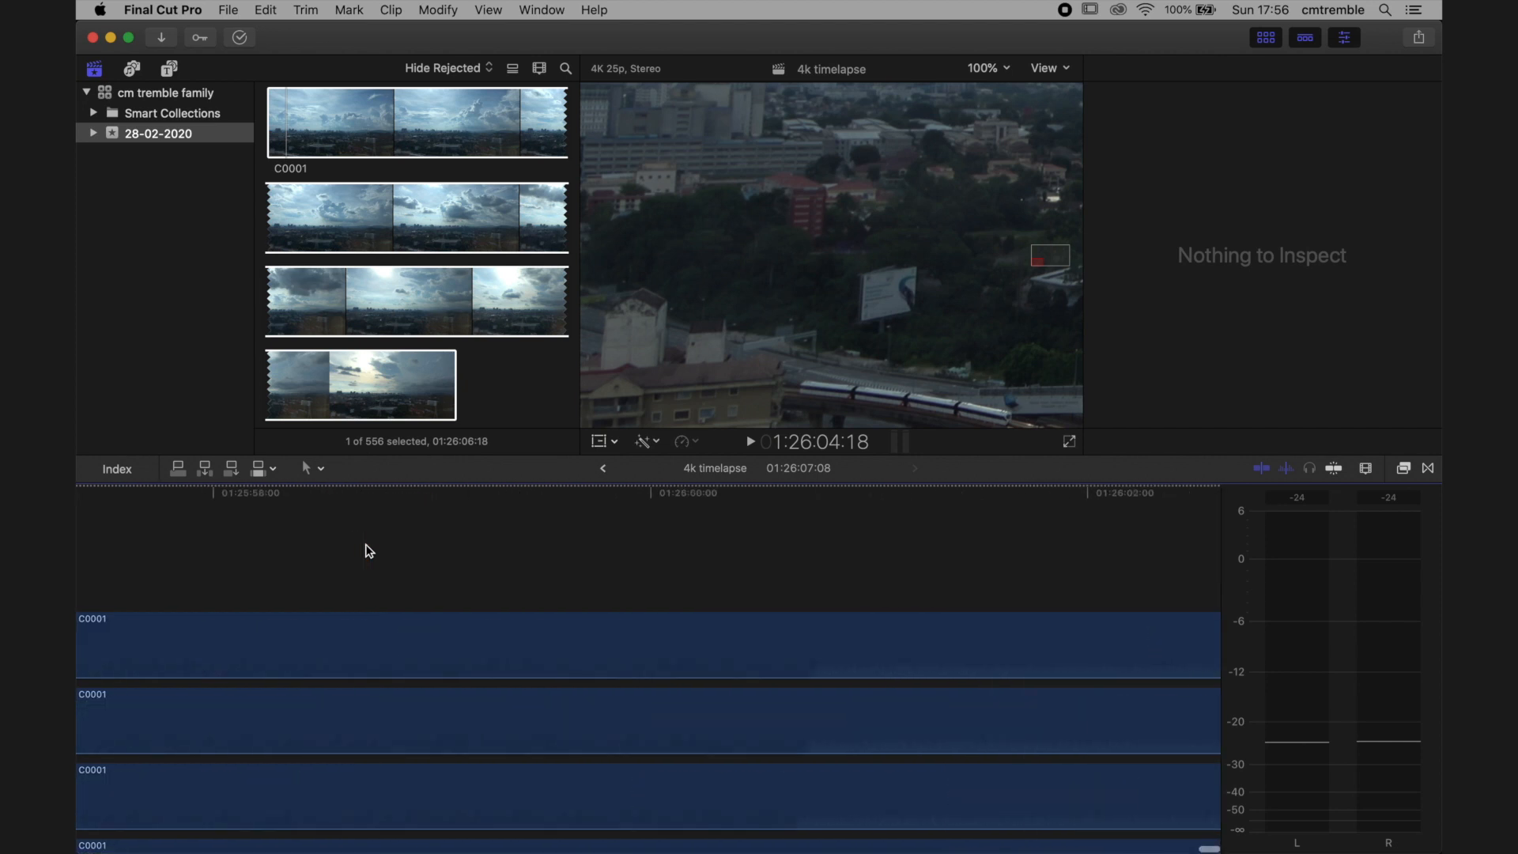
scroll(368, 551, "left", 20)
scroll(369, 551, "left", 15)
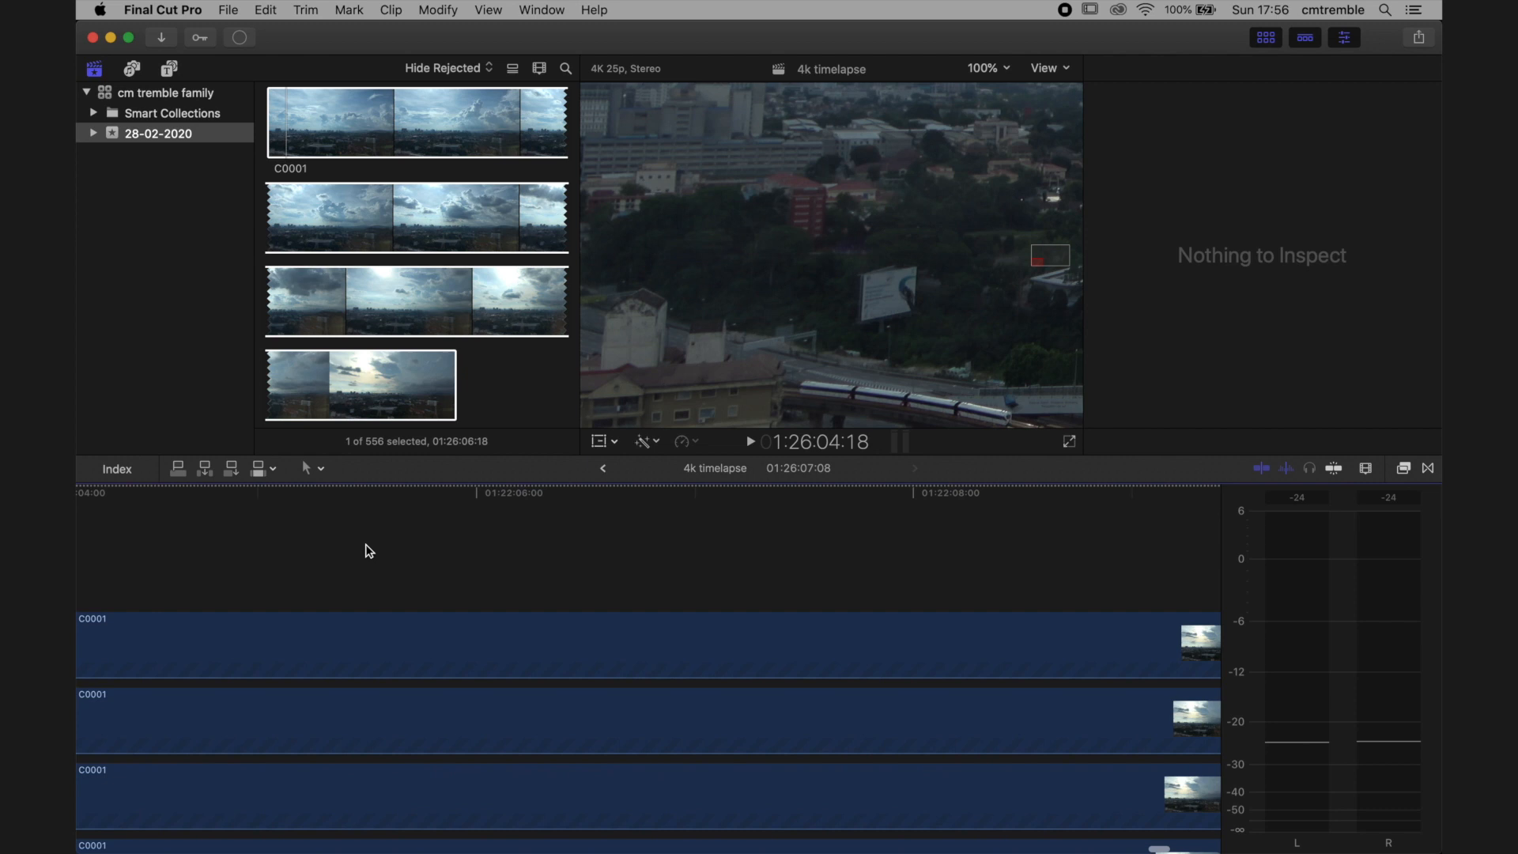
key("Up")
key("Up")
key("Up")
key("Up")
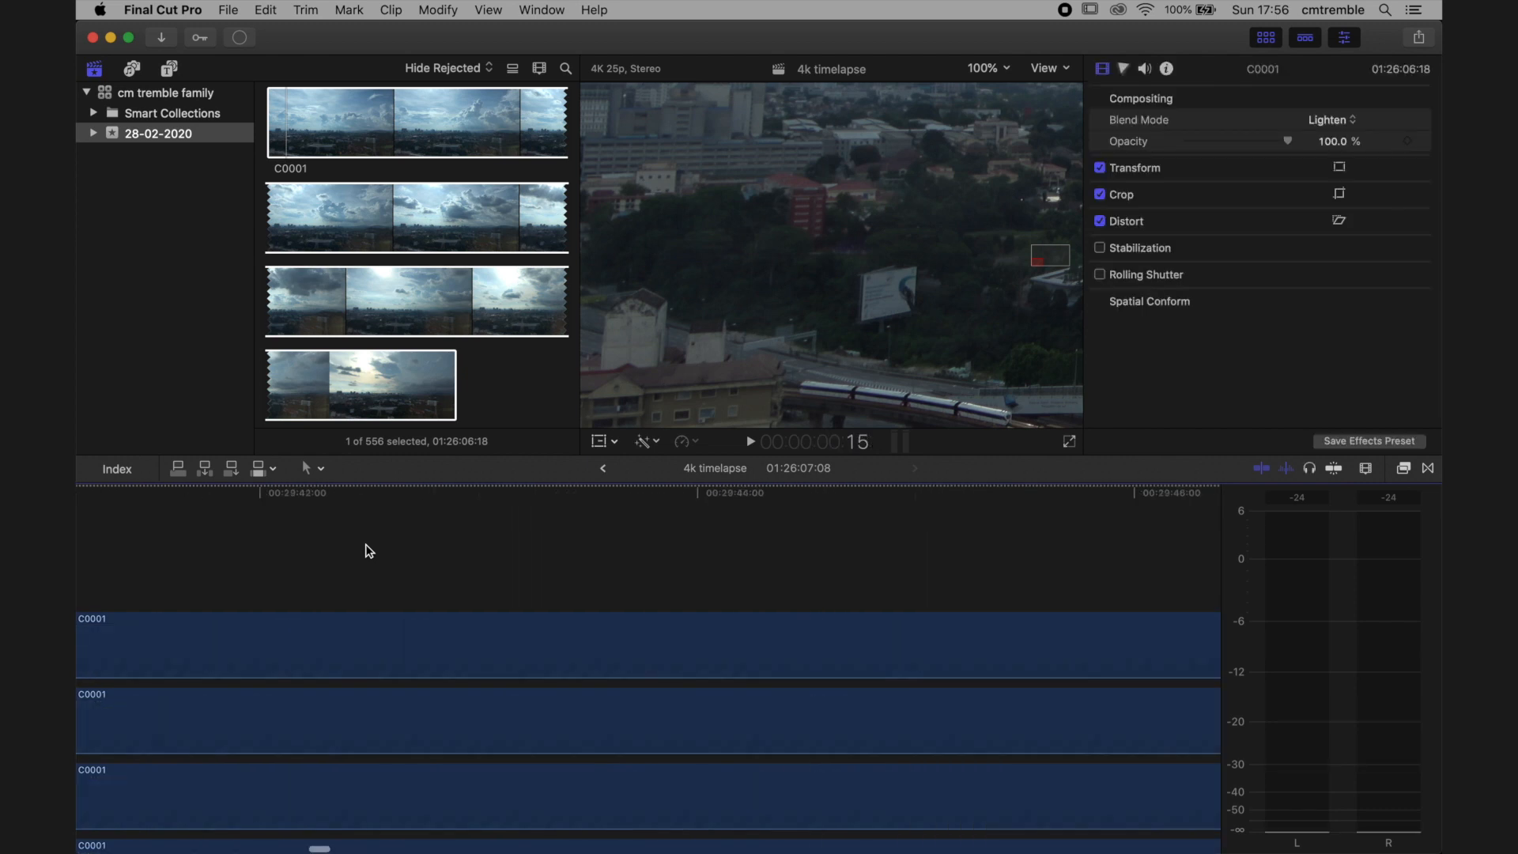
key("Right")
key("Left")
key("Left")
key("Right")
key("Right")
key("Left")
key("Left")
key("Left")
key("Left")
key("Left")
key("Left")
key("Left")
key("Left")
key("Left")
key("Left")
key("Left")
key("Left")
key("Left")
key("Left")
key("Left")
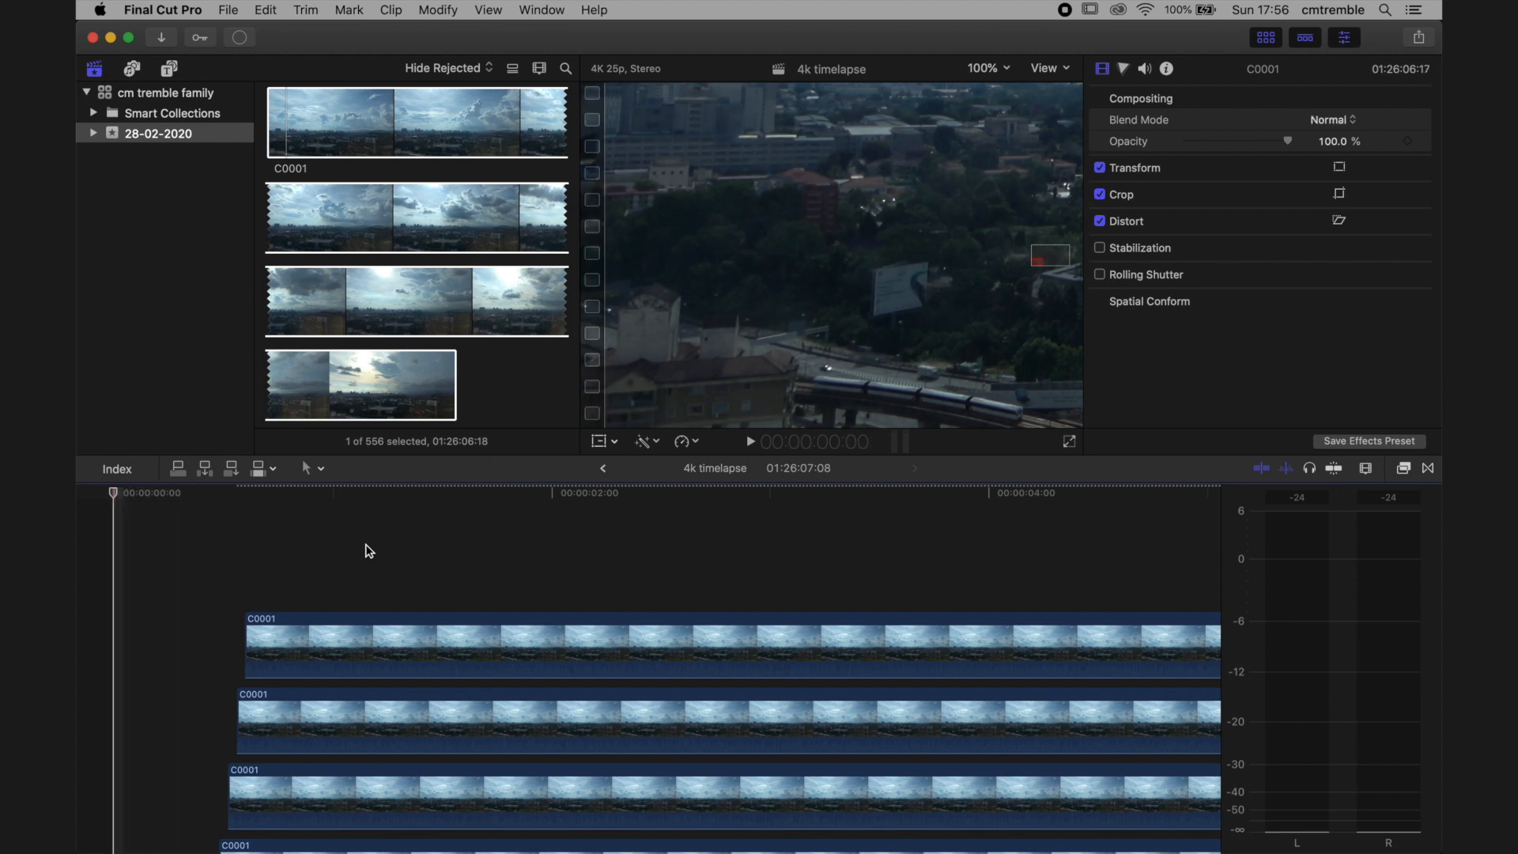
scroll(262, 610, "down", 1)
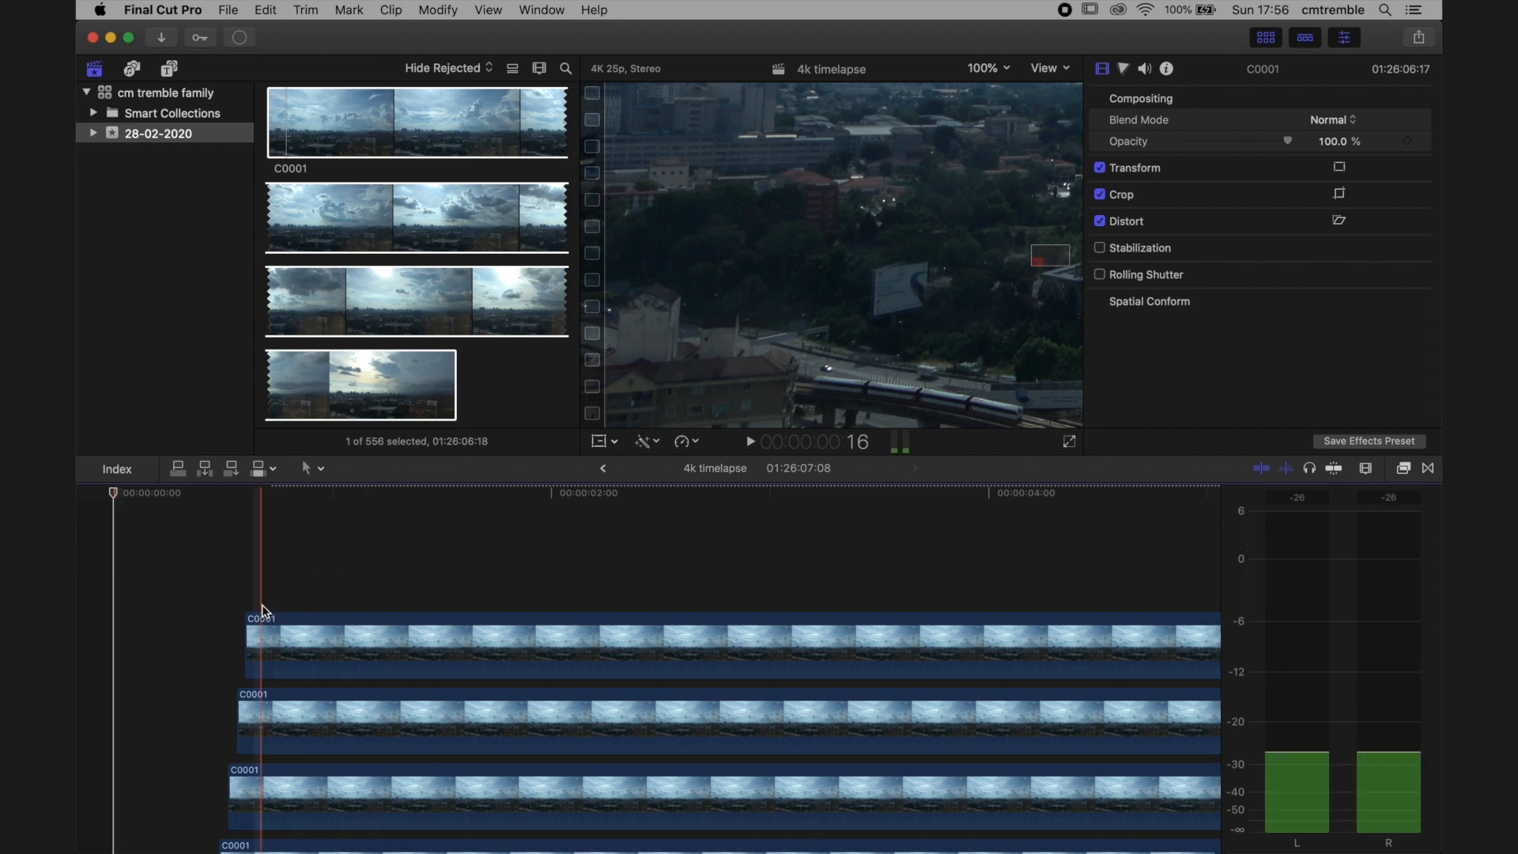
left_click(260, 494)
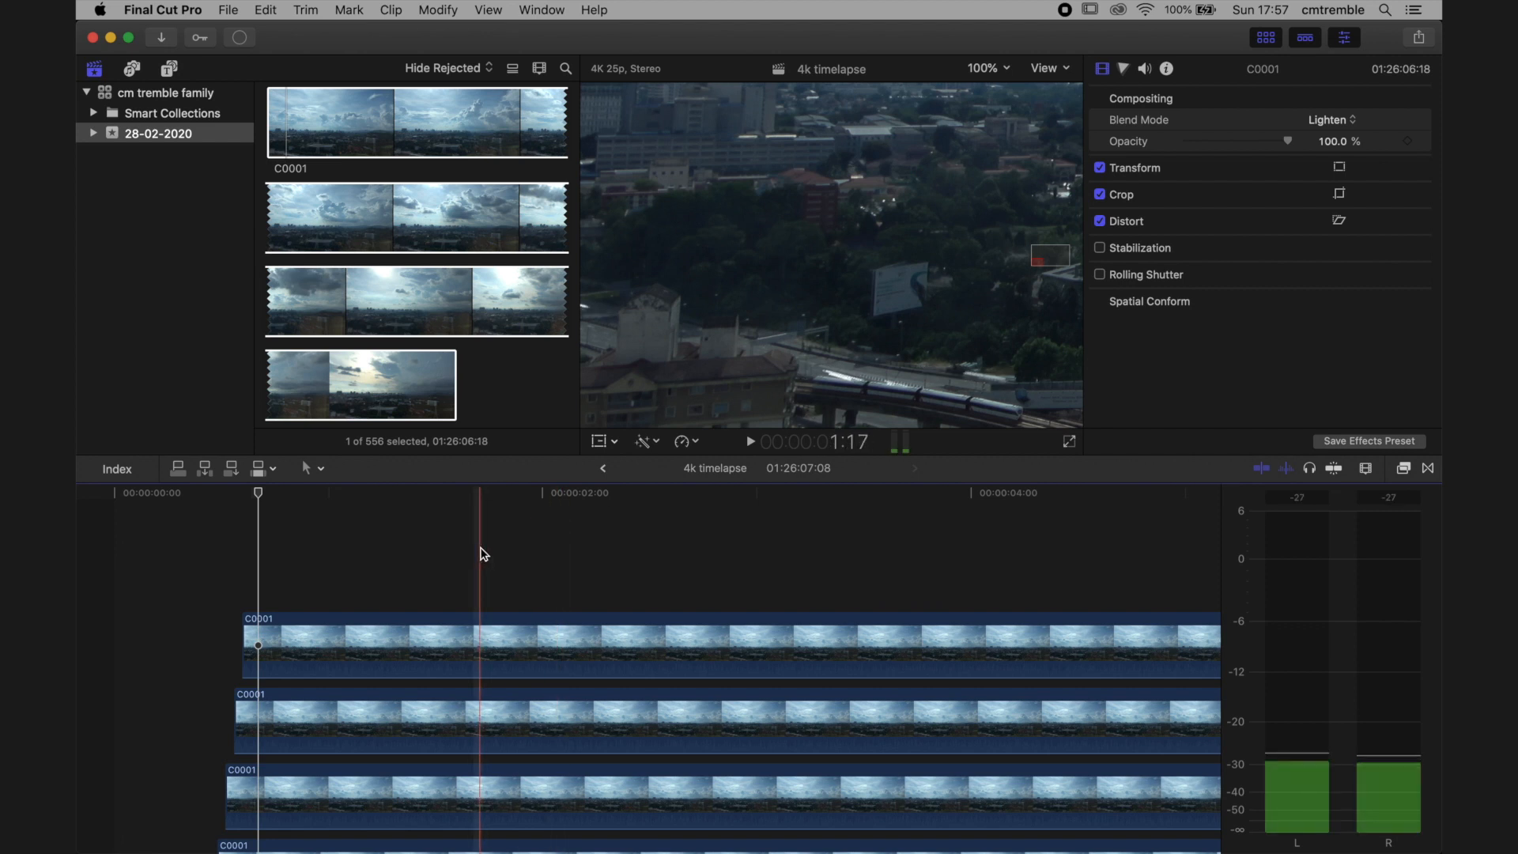
Combine all 16 stacked C0001 clips into a compound clip named "4k timelapse Clip_blended" in the 28-02-2020 event
key("super+minus")
key("super+minus")
key("super+minus")
key("super+minus")
key("super+minus")
key("super+minus")
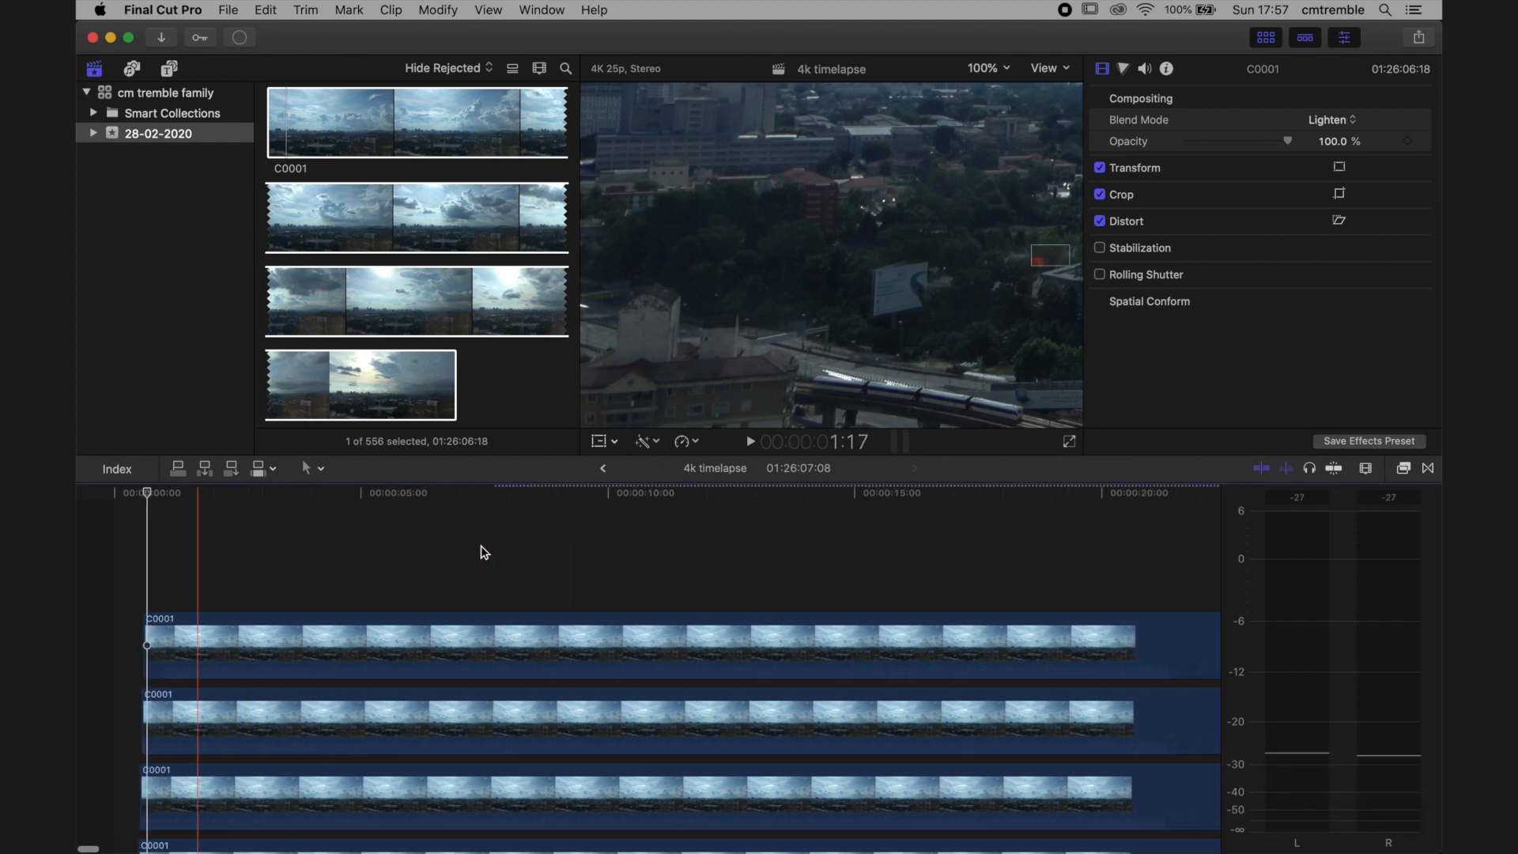
key("super+minus")
key("super+minus")
key("super+minus")
key("super+minus")
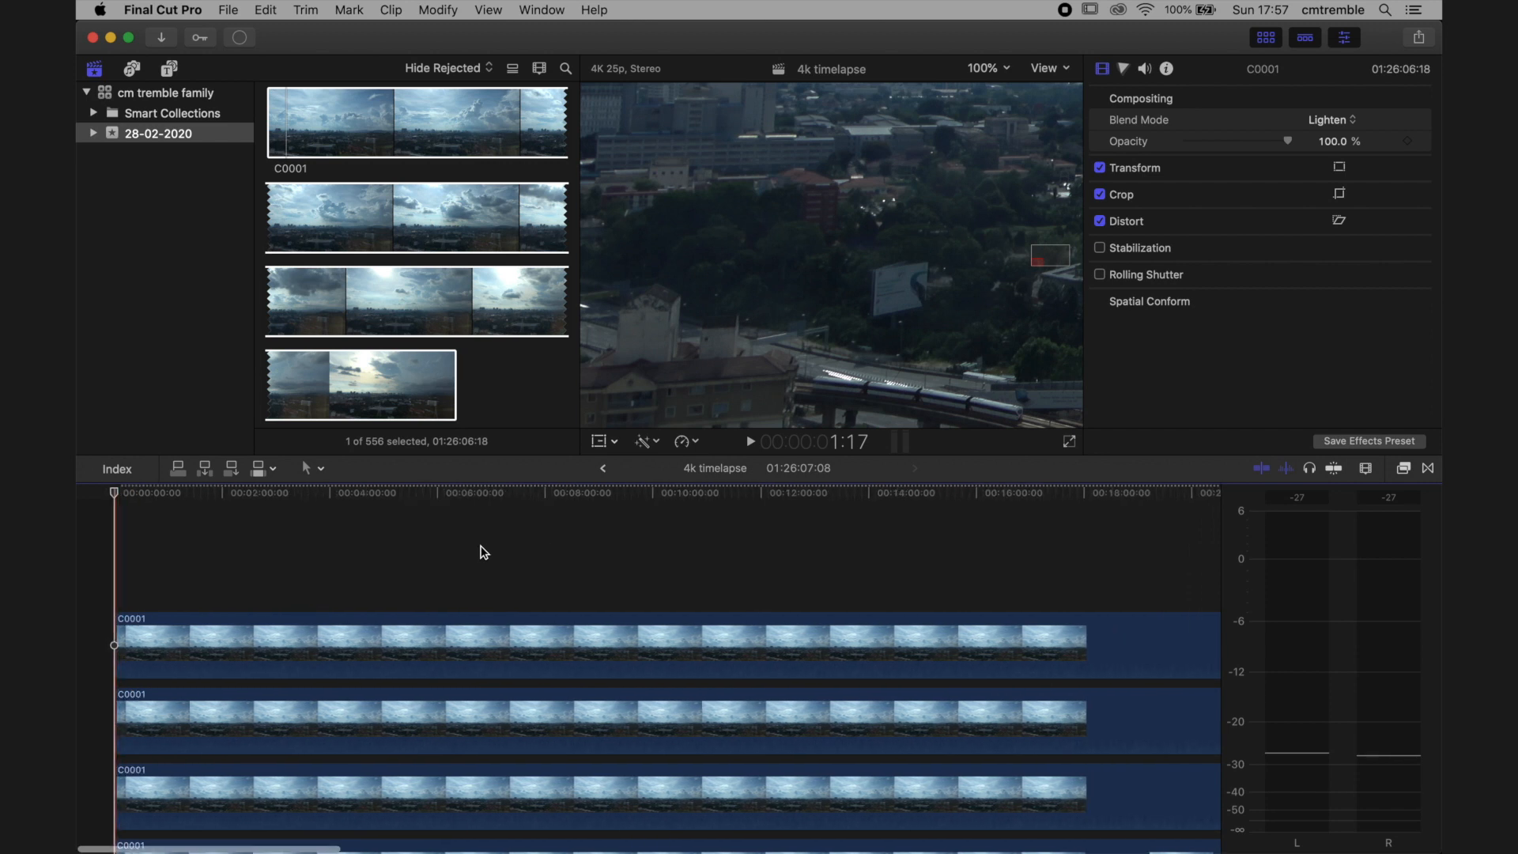
key("super+minus")
key("super+minus")
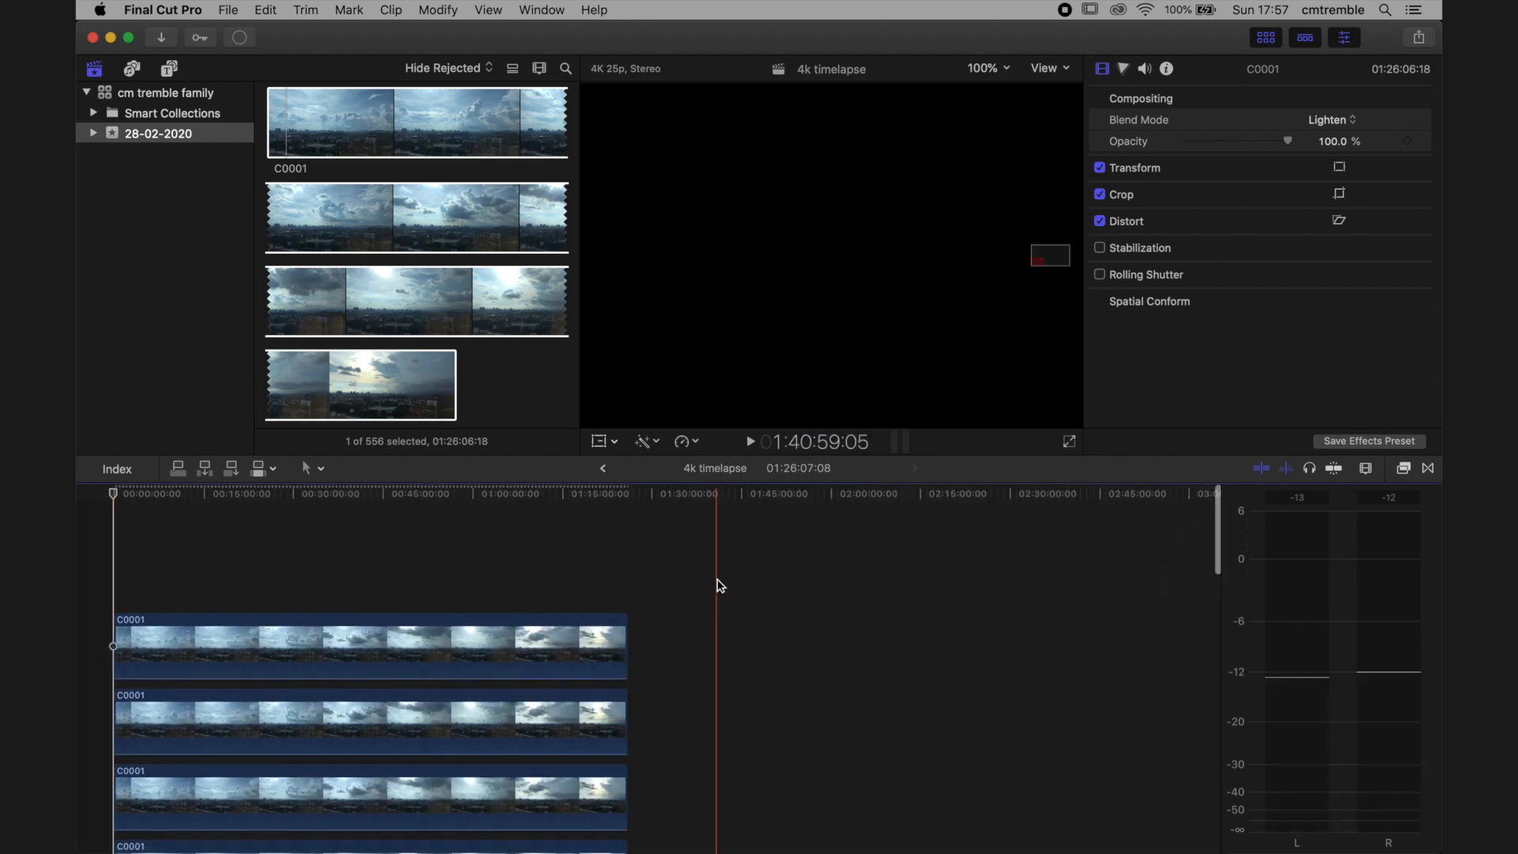
left_click_drag(583, 561, 151, 796)
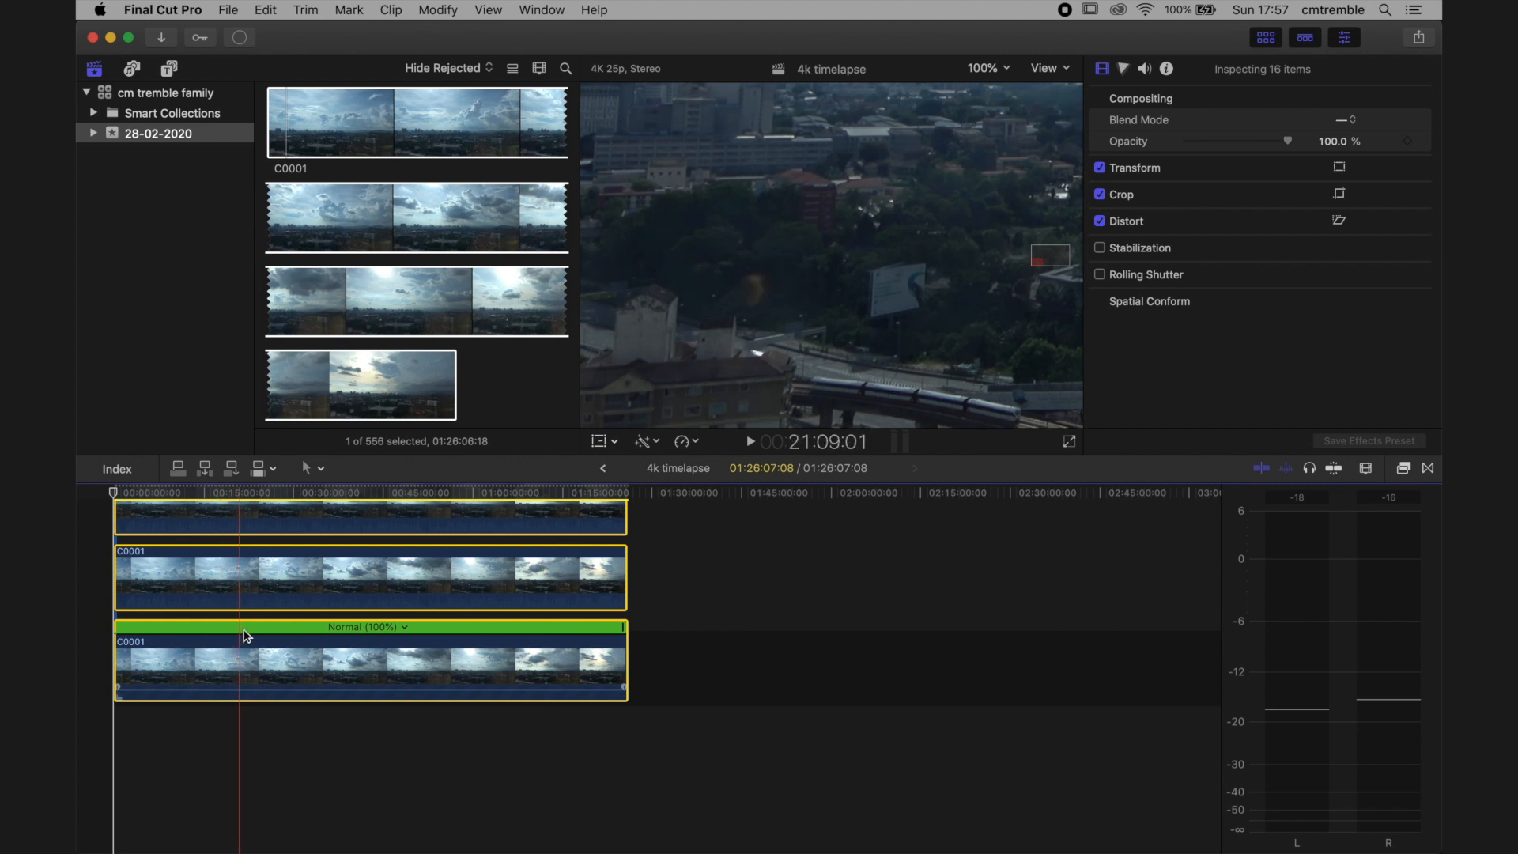
right_click(255, 647)
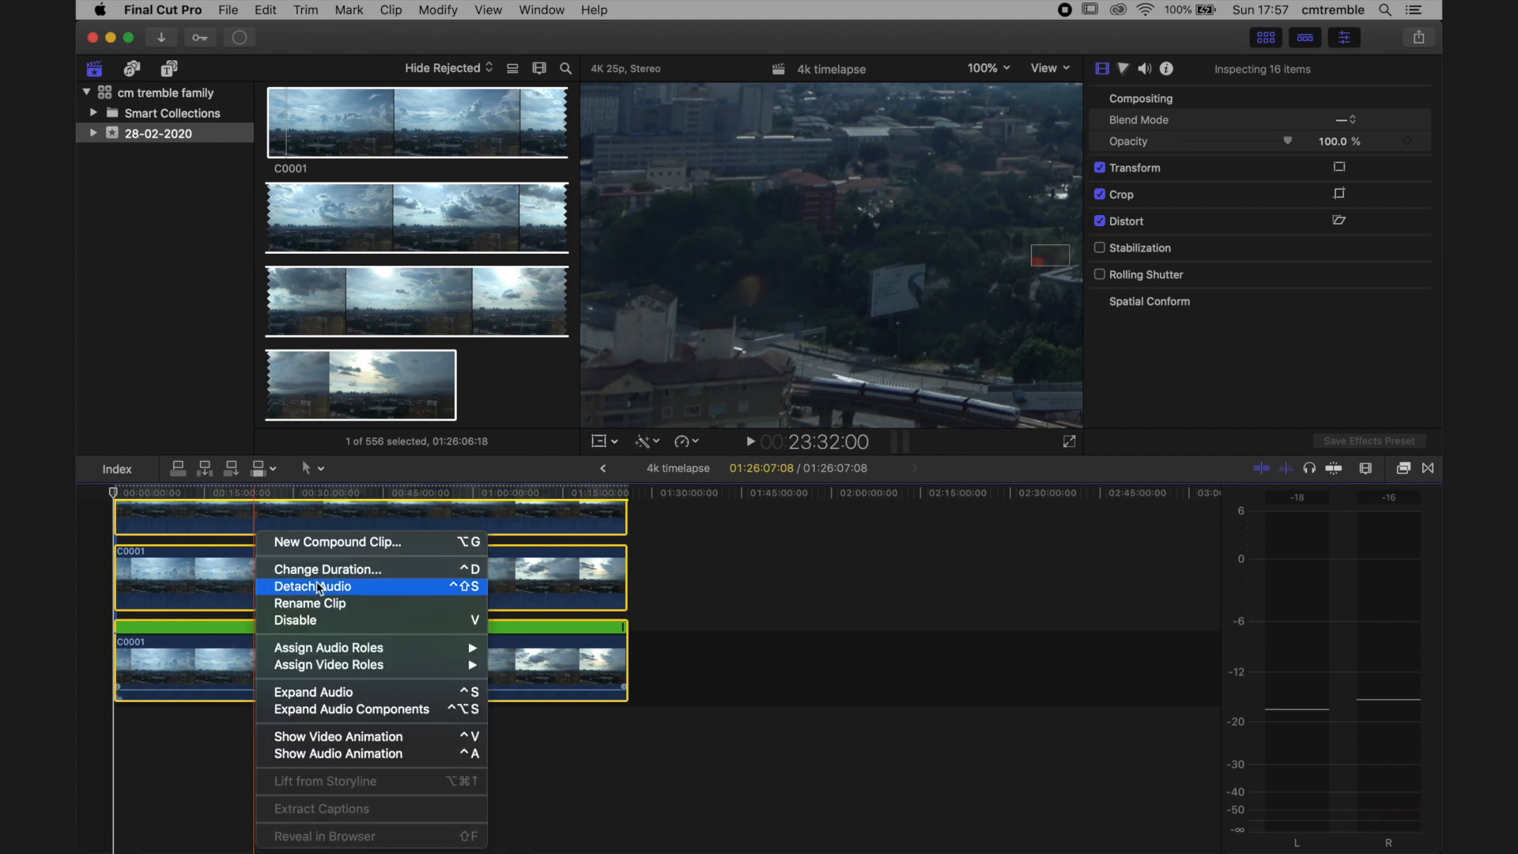
left_click(342, 548)
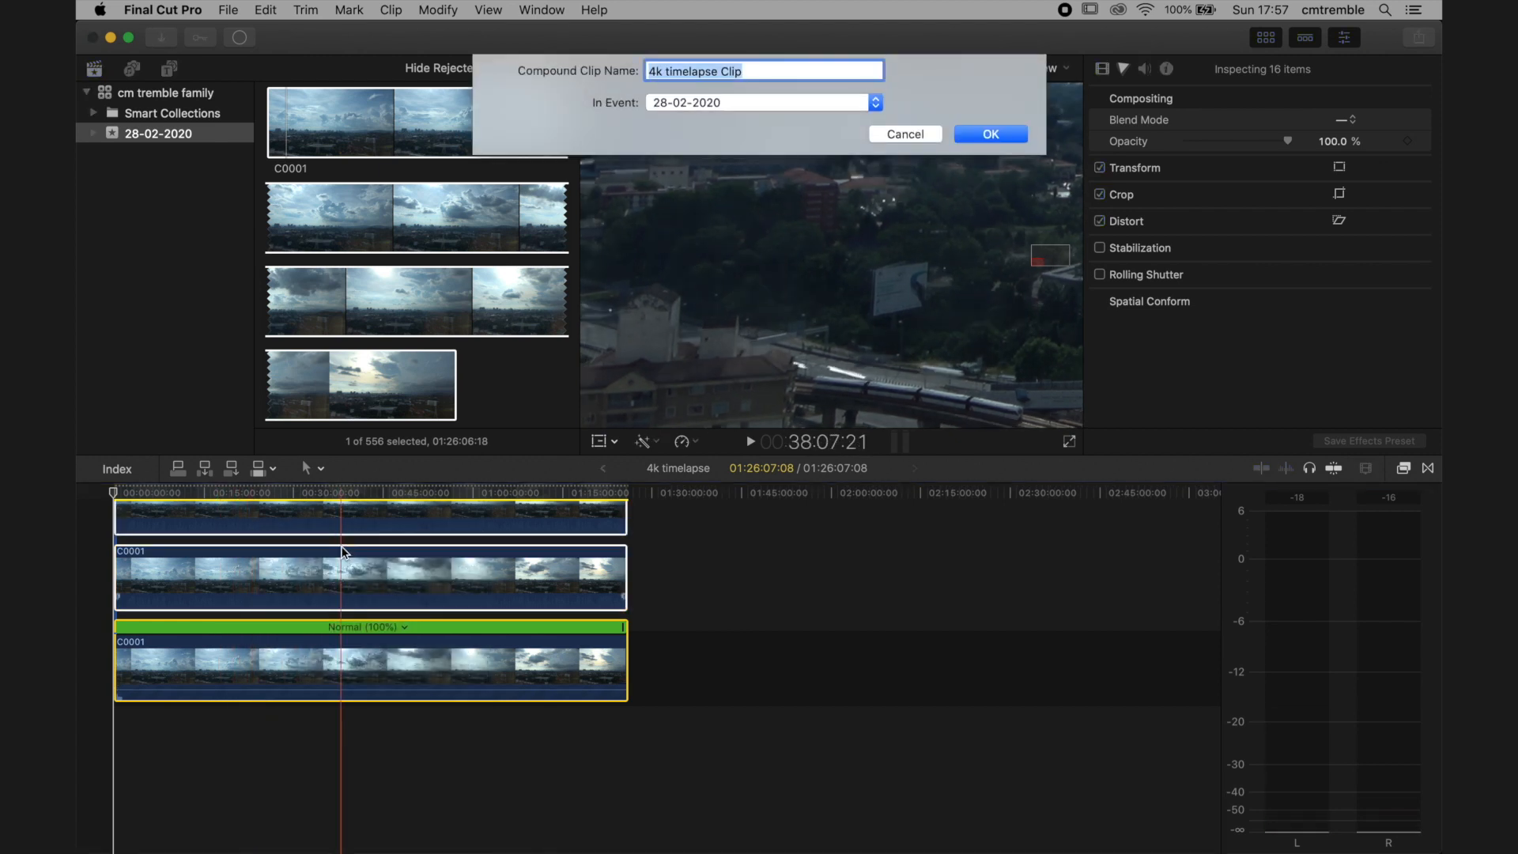
left_click(751, 72)
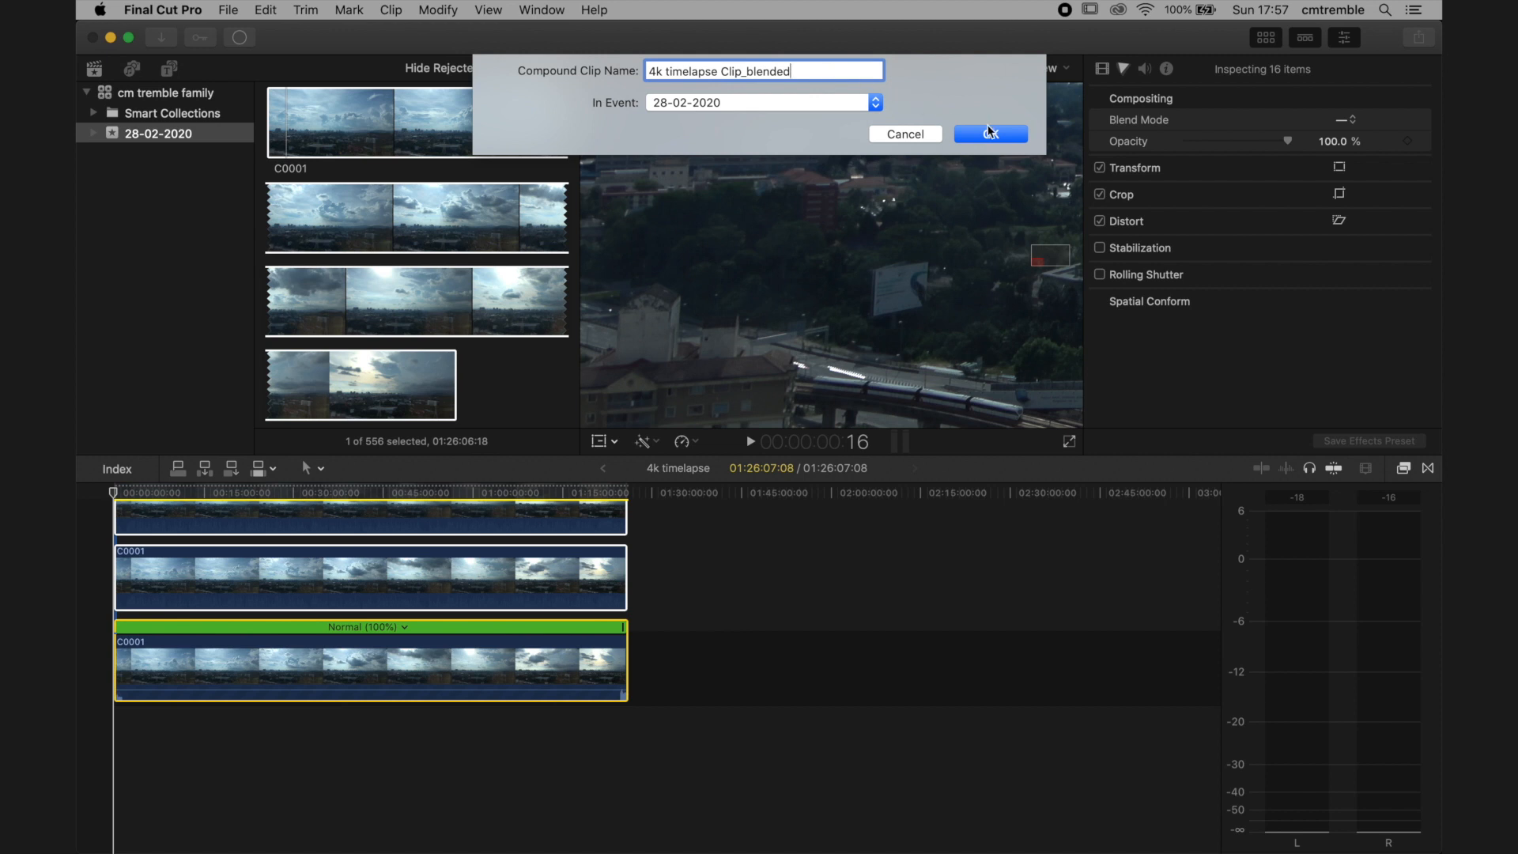
left_click(989, 135)
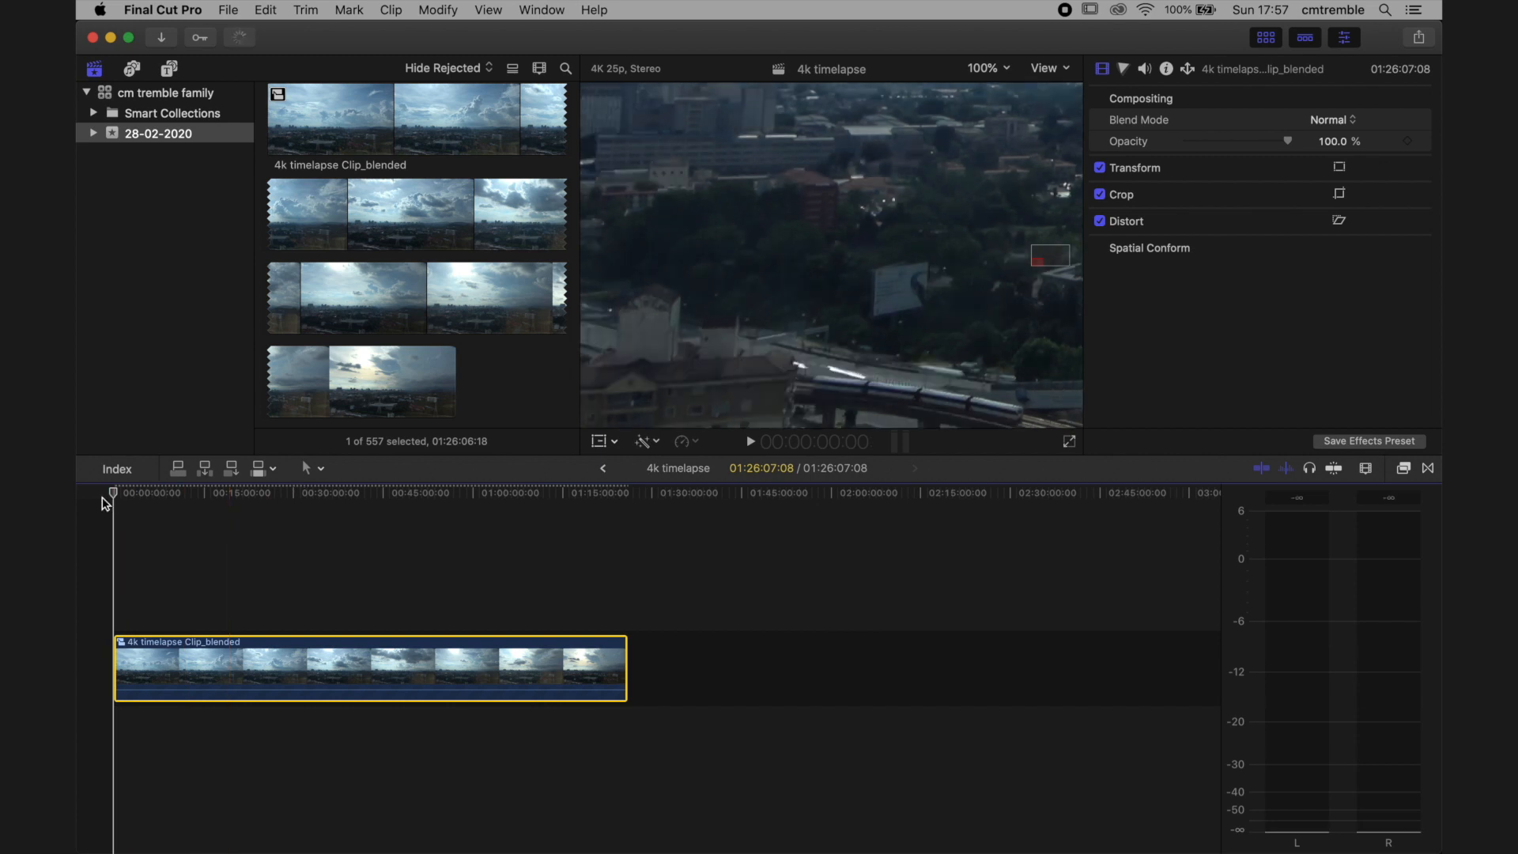
Step forward and back through the first frames of the compound clip to examine the simulated motion blur on the traffic
key("Right")
key("Right")
key("Left")
key("Left")
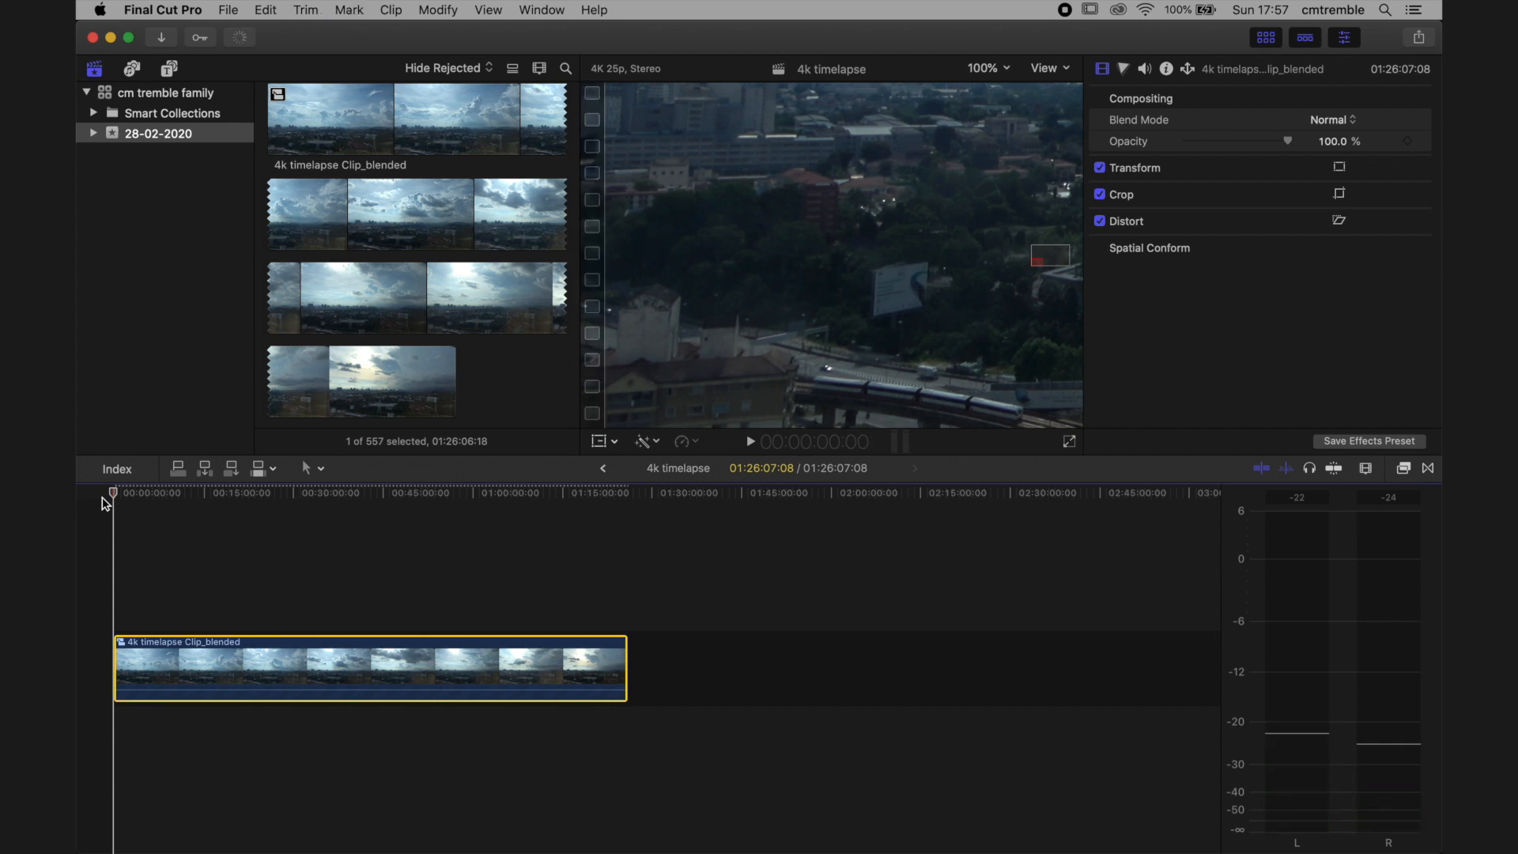
key("Right")
key("Right")
key("Right")
key("Right")
key("Right")
key("Right")
key("Right")
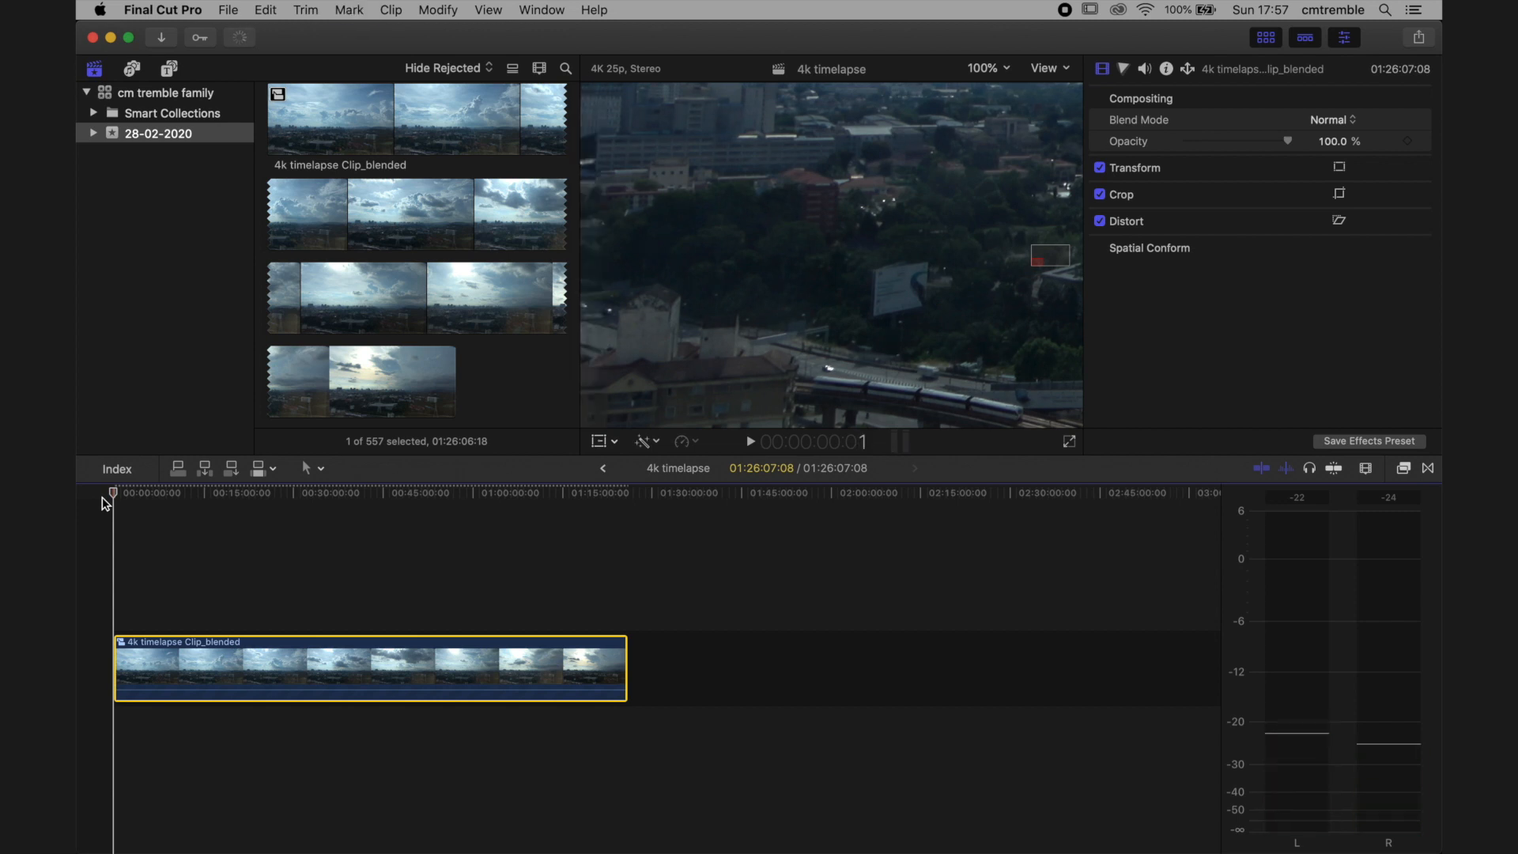
key("Right")
key("Right")
key("Right")
key("Right")
key("Right")
key("Right")
key("Right")
key("Right")
key("Right")
key("Right")
key("Right")
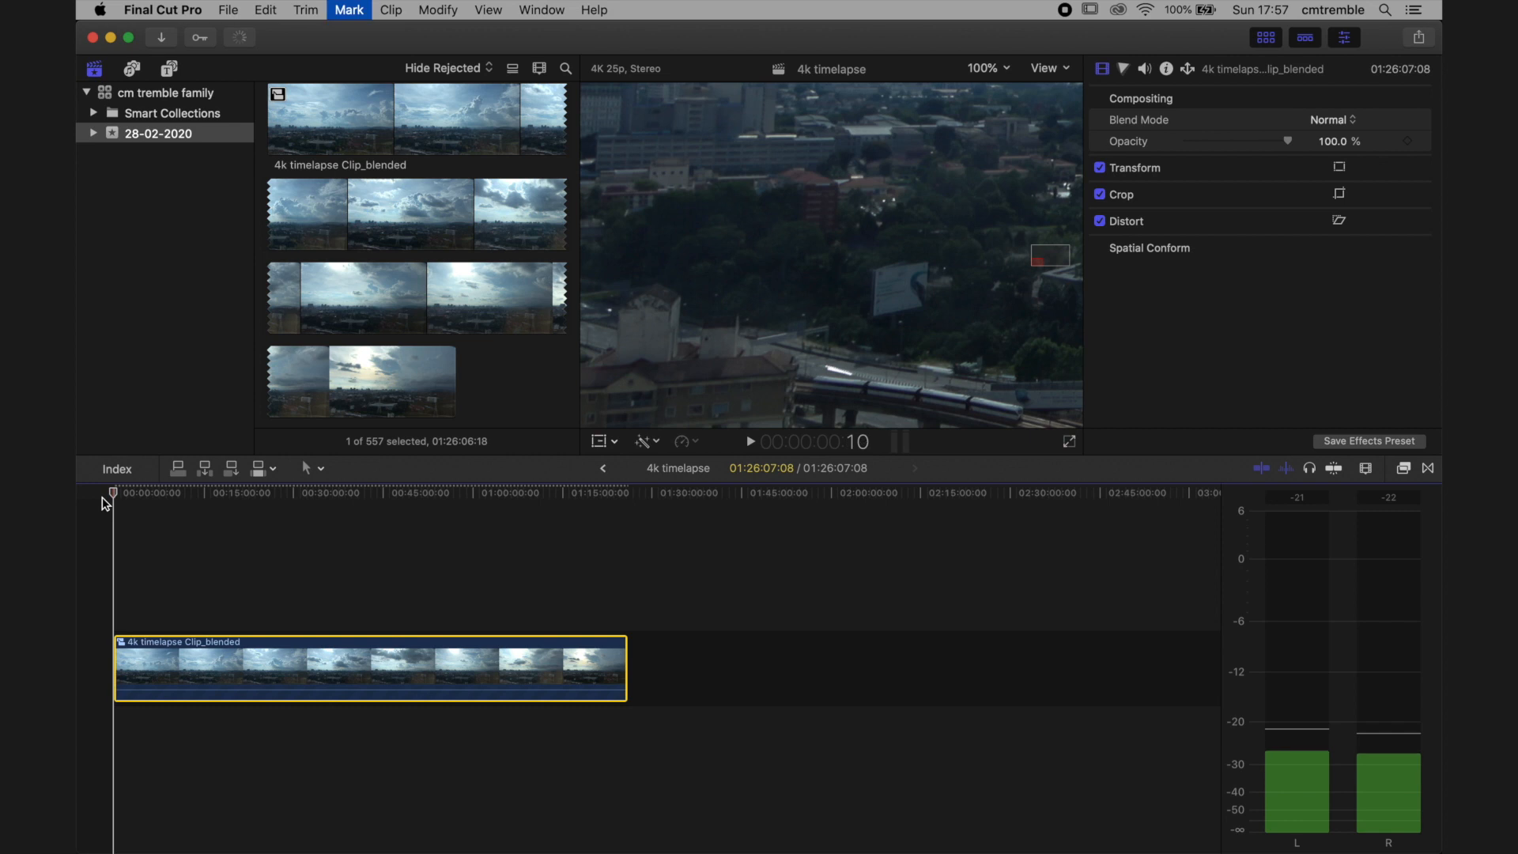
key("Right")
key("Right")
key("Right")
key("Right")
key("Right")
key("Right")
key("Right")
key("Right")
key("Right")
key("Right")
key("Right")
key("Right")
key("Right")
key("Right")
key("Right")
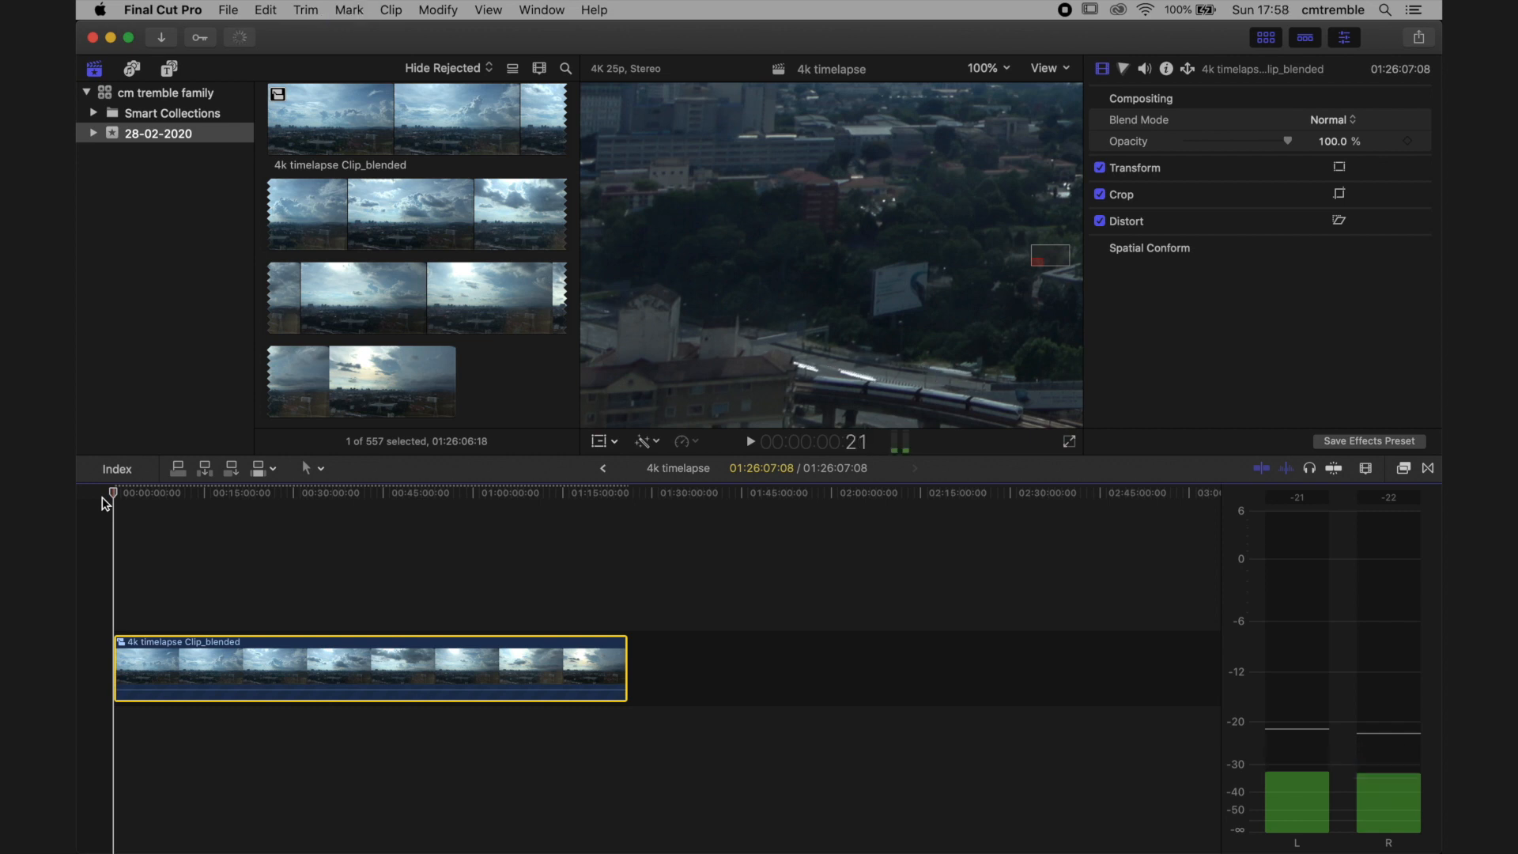
key("Right")
key("Right")
key("Right")
key("Right")
key("Right")
key("Right")
key("Right")
key("Right")
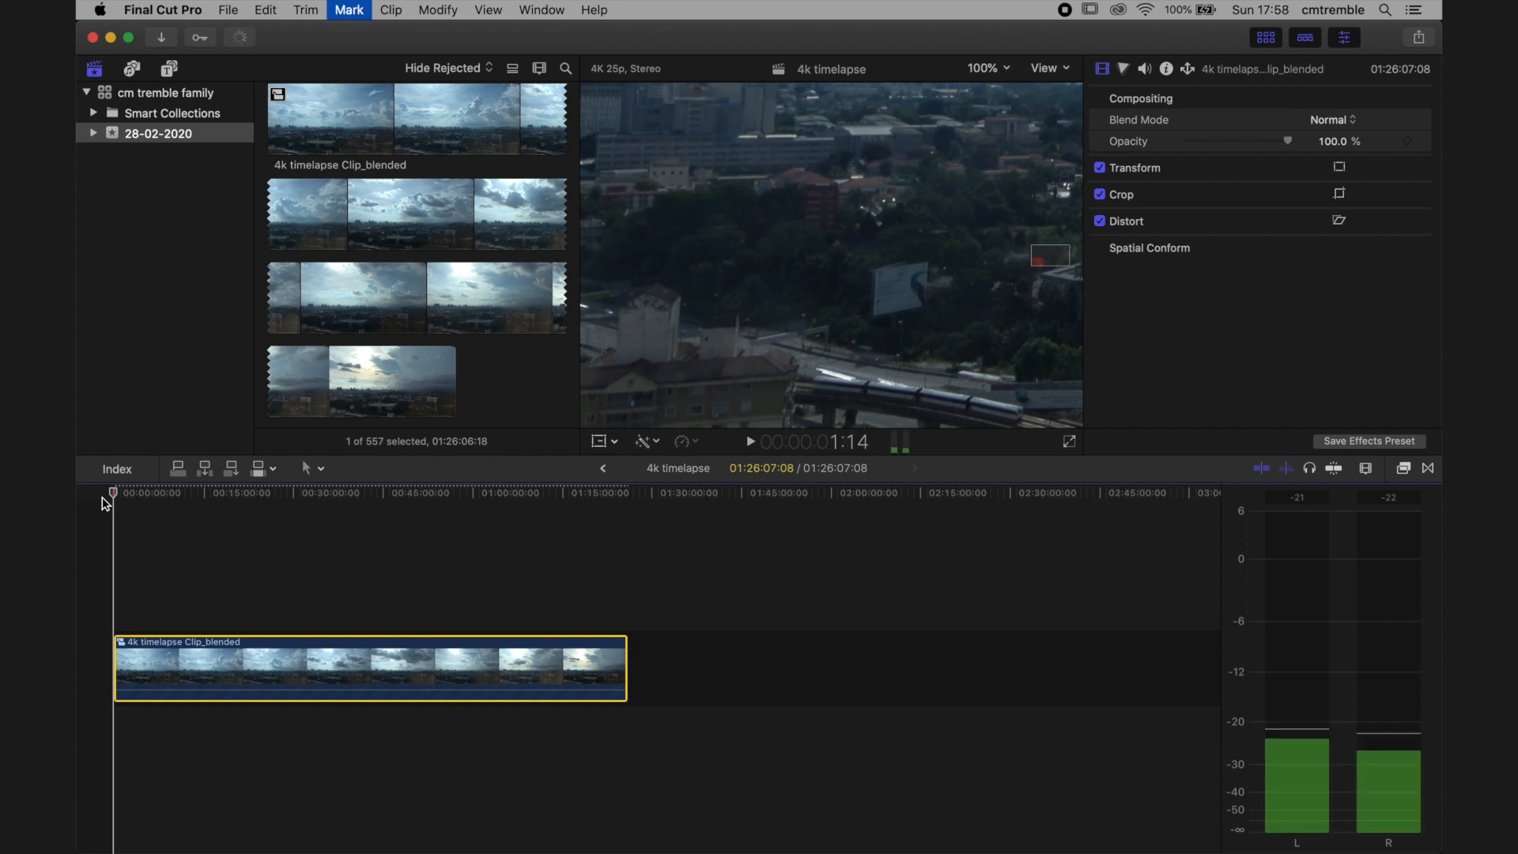
key("Left")
key("Left")
key("Left")
key("Left")
key("Left")
key("Left")
key("Left")
key("Left")
key("Left")
key("Left")
key("Left")
key("Left")
key("Left")
key("Left")
key("Left")
key("Left")
key("Left")
key("Left")
key("Left")
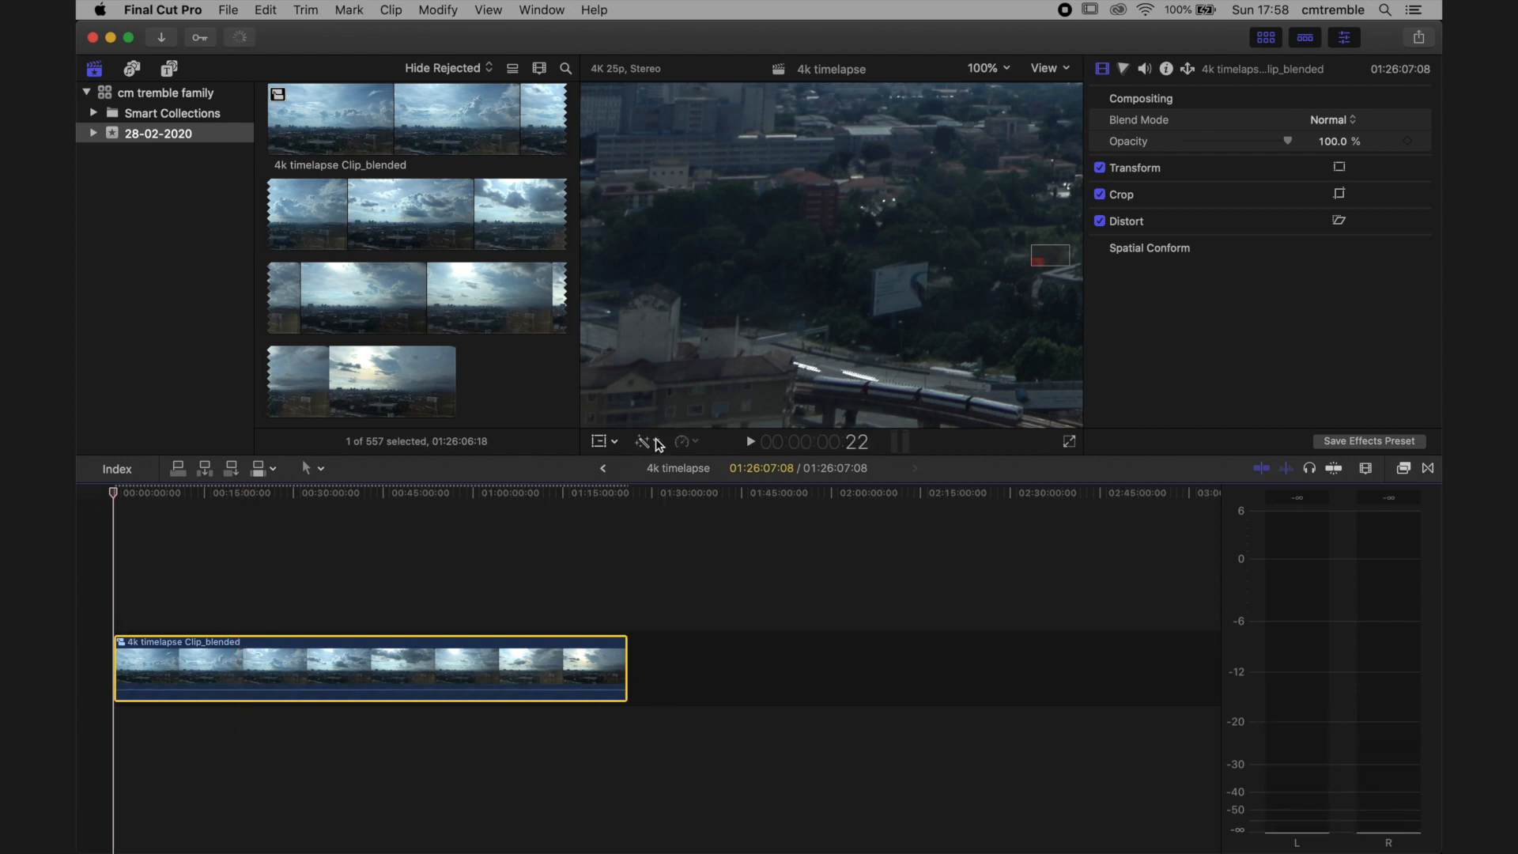
Set a custom forward speed rate of 1600% for the blended compound clip
left_click(698, 444)
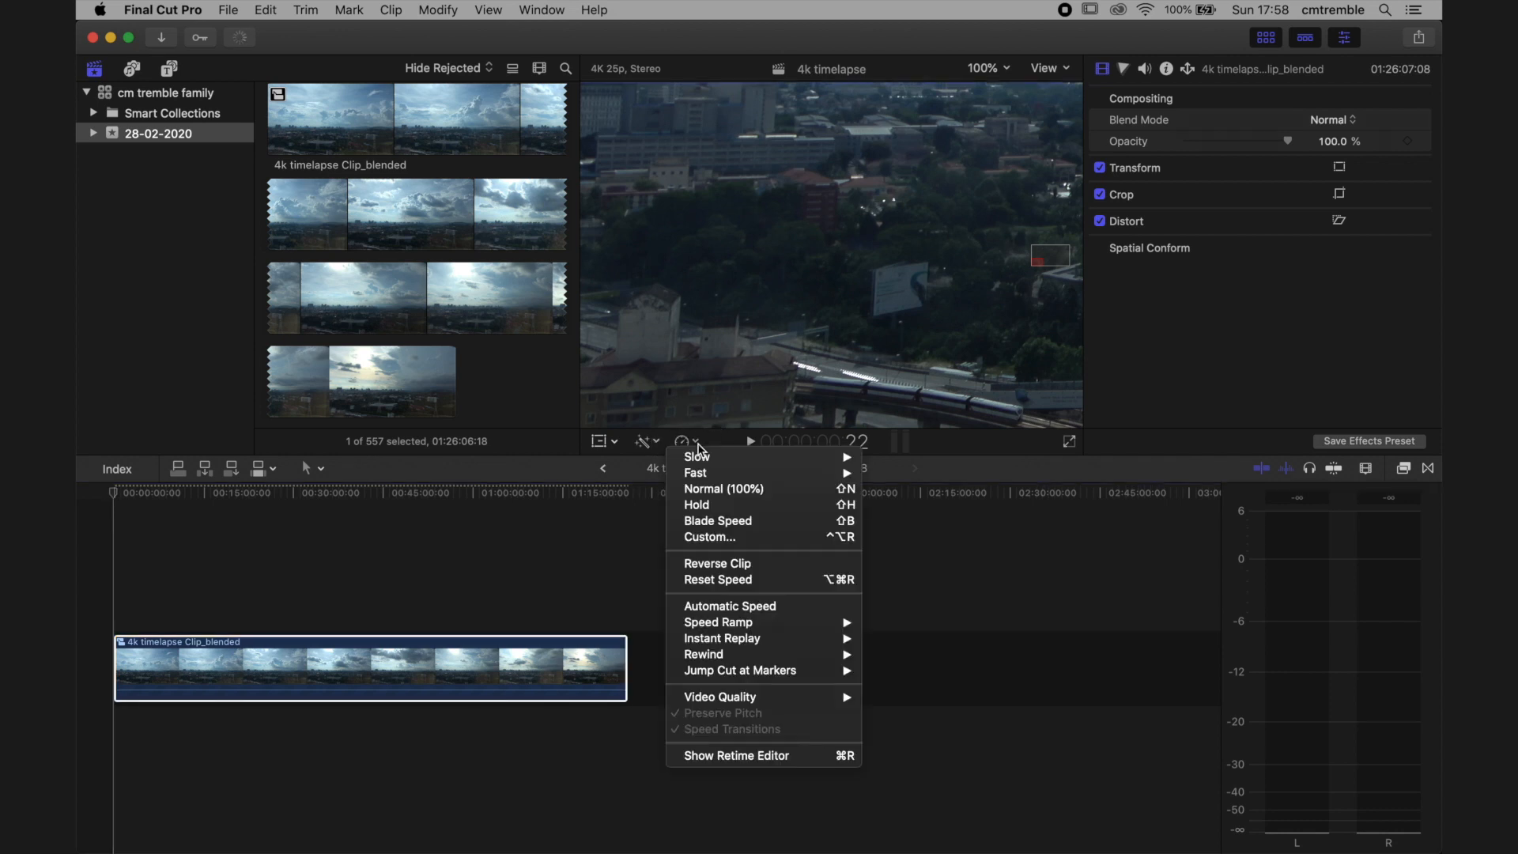
left_click(718, 538)
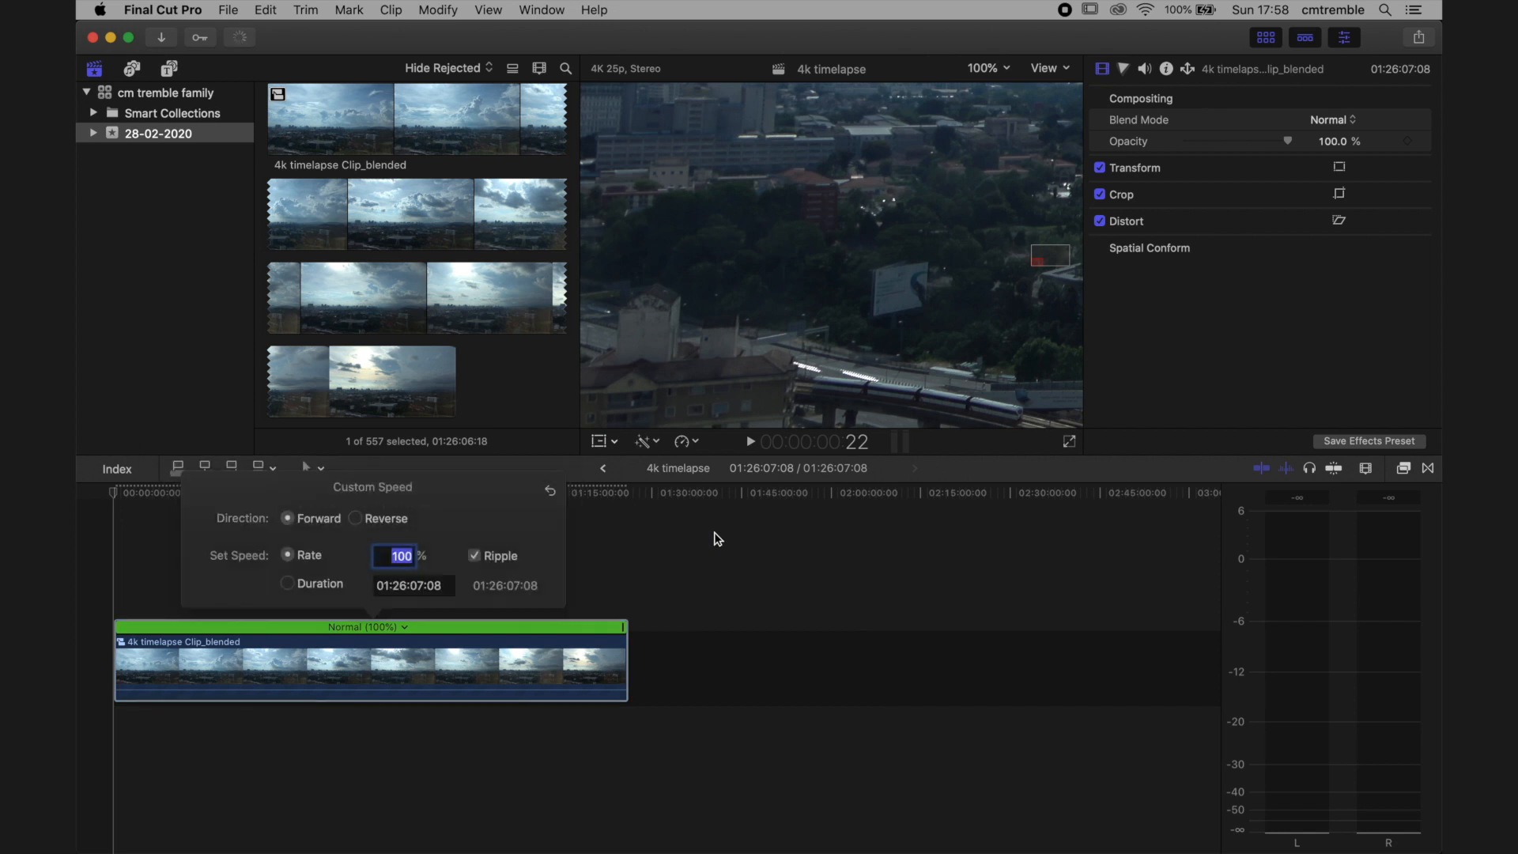
left_click(398, 556)
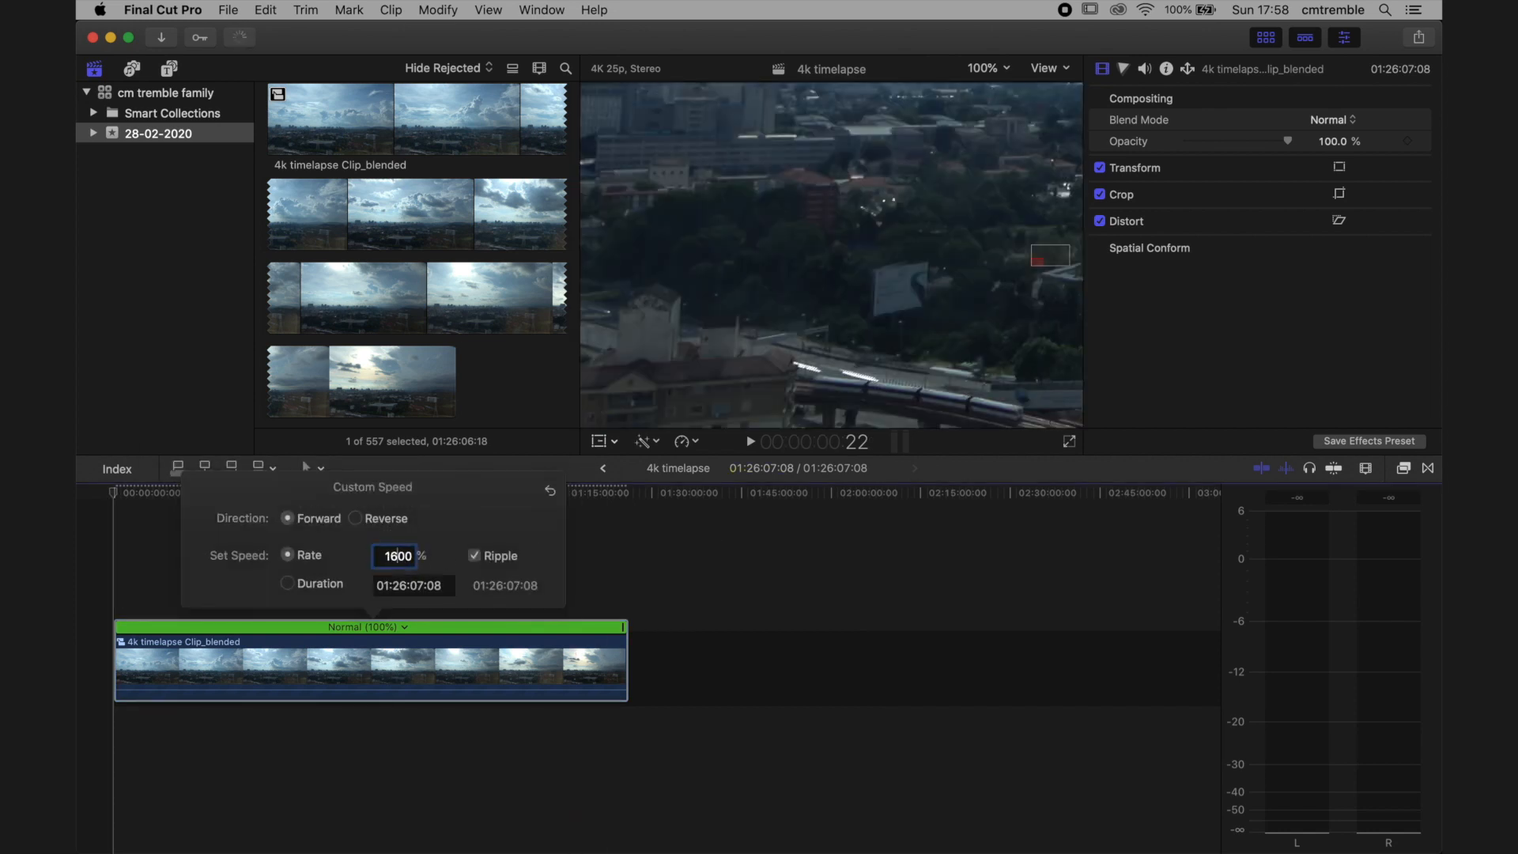
key("Return")
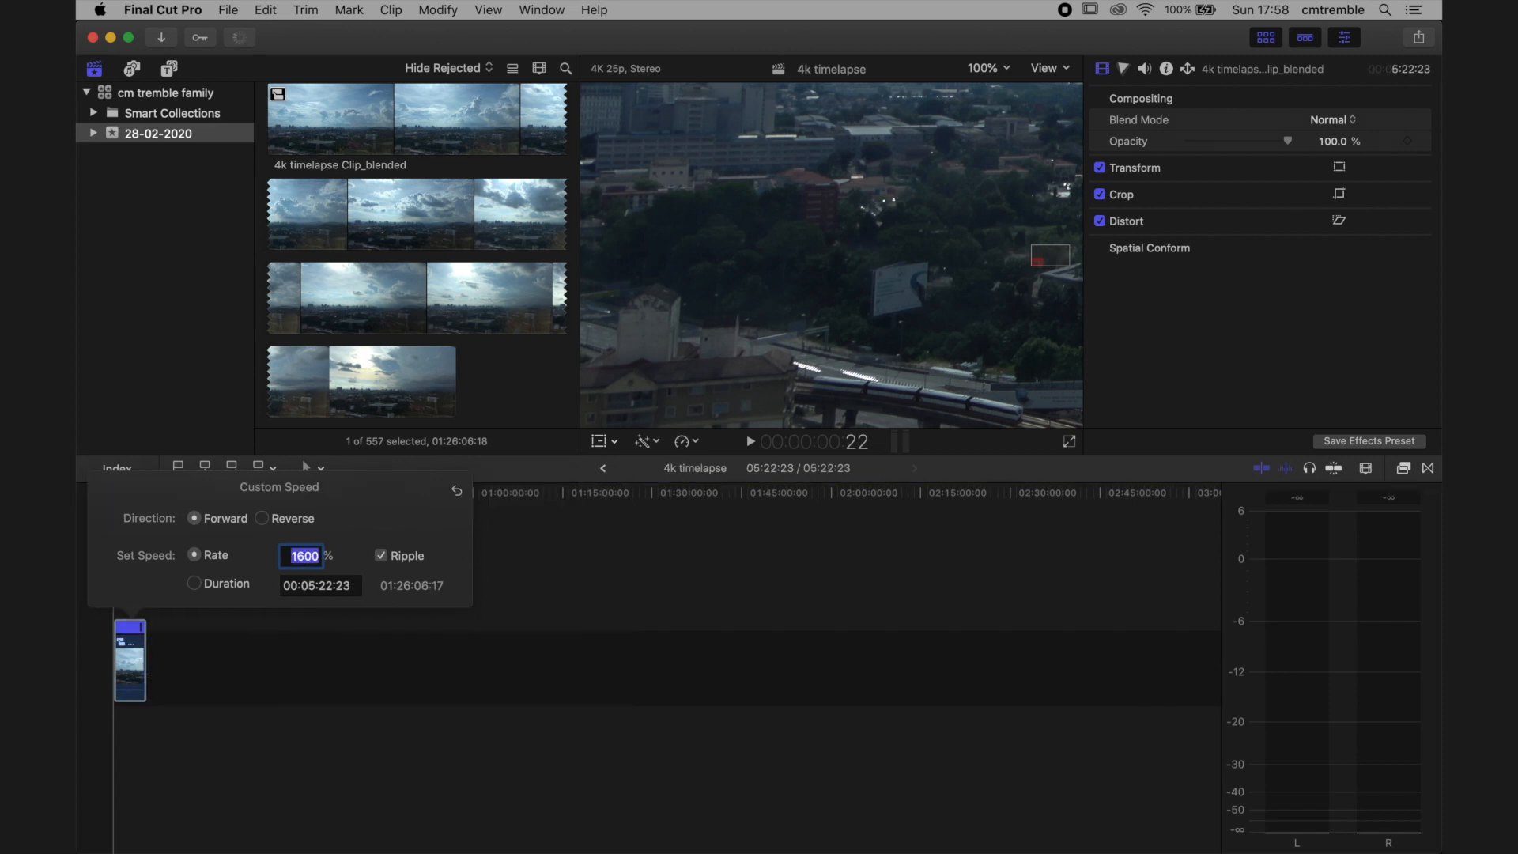
Return to the timeline start and step through the first frames of the sped-up blended compound clip to check the motion blur
left_click(500, 593)
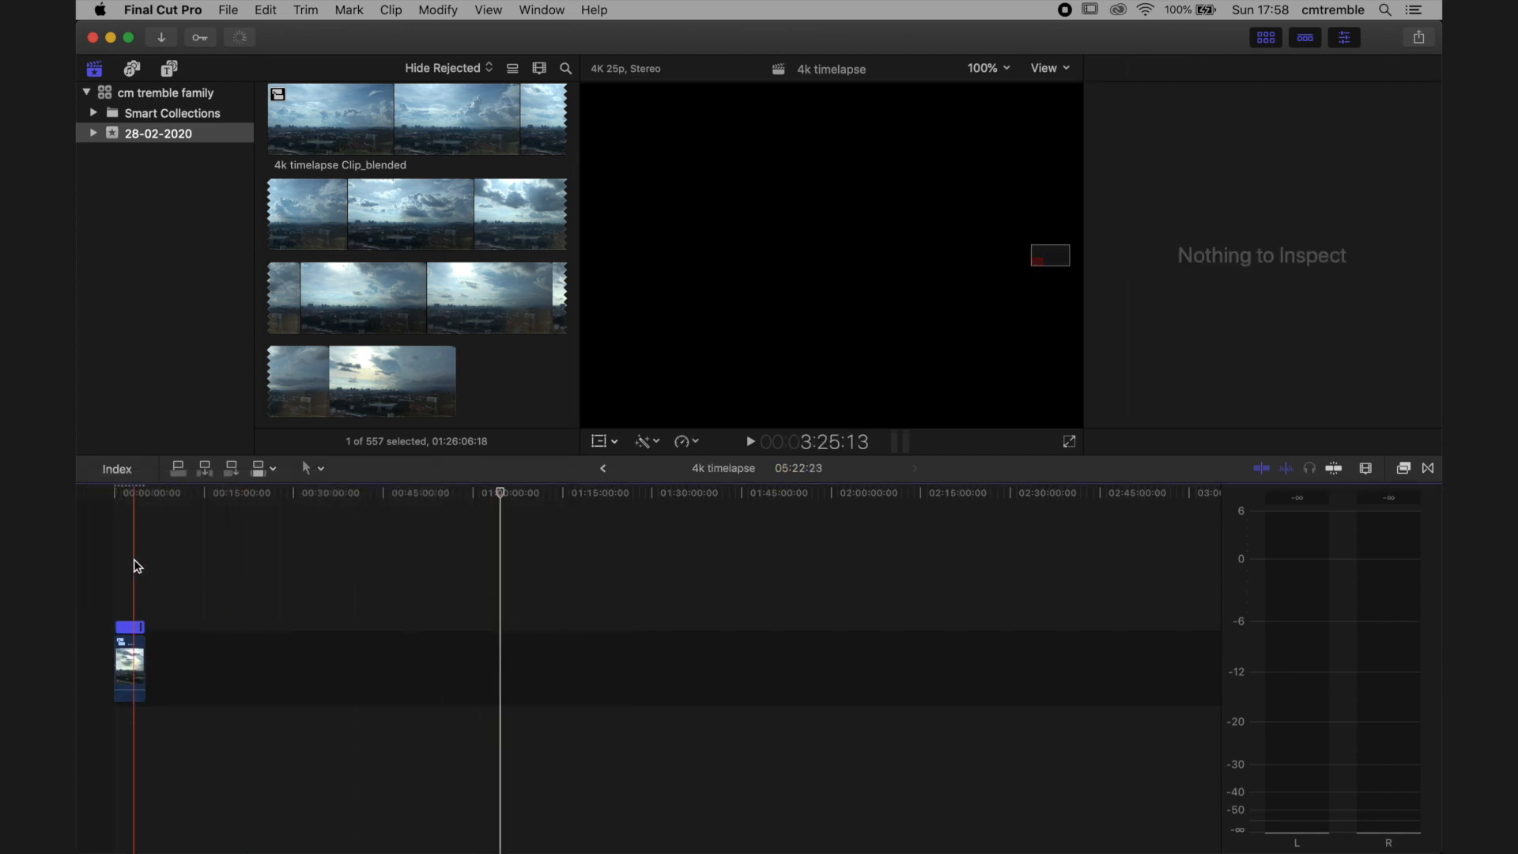
left_click(114, 563)
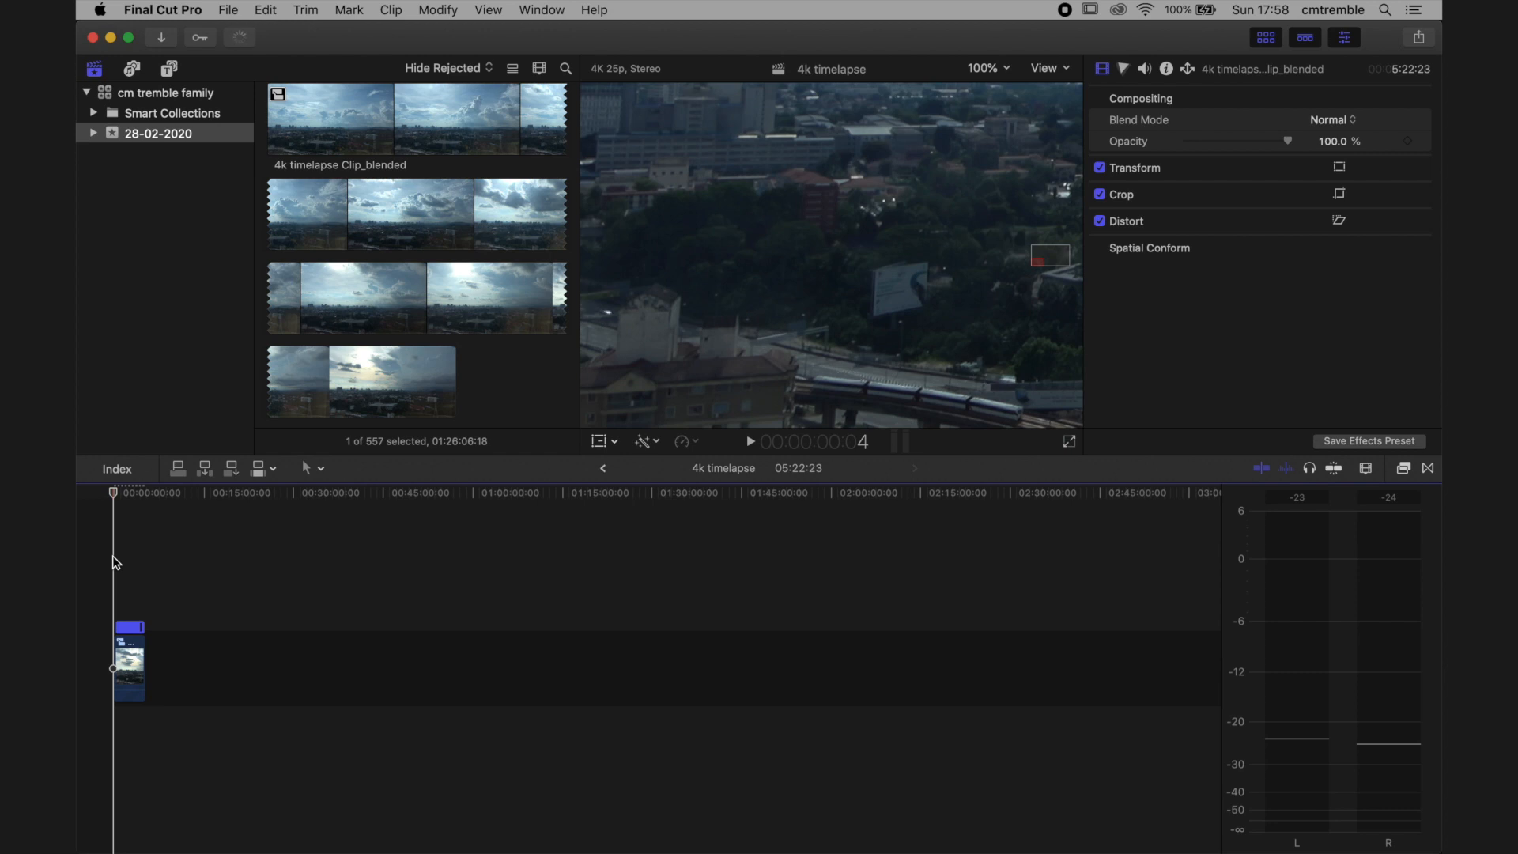
key("Left")
key("Left")
key("Left")
key("Left")
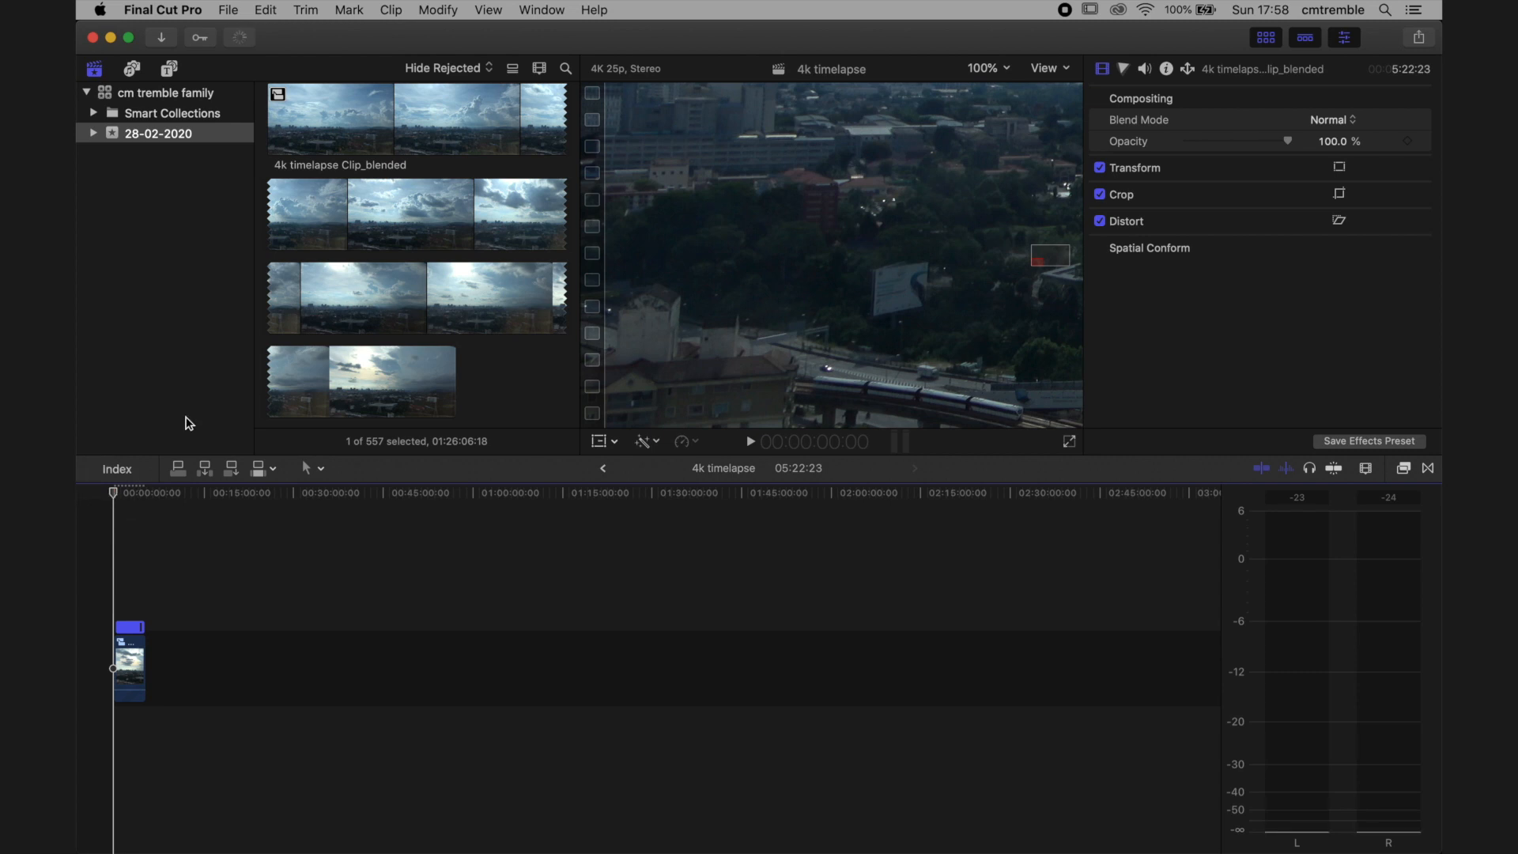
Append the original C0001 clip from 26 Apr 2020 to the timeline, directly after the blended compound clip
left_click(340, 111)
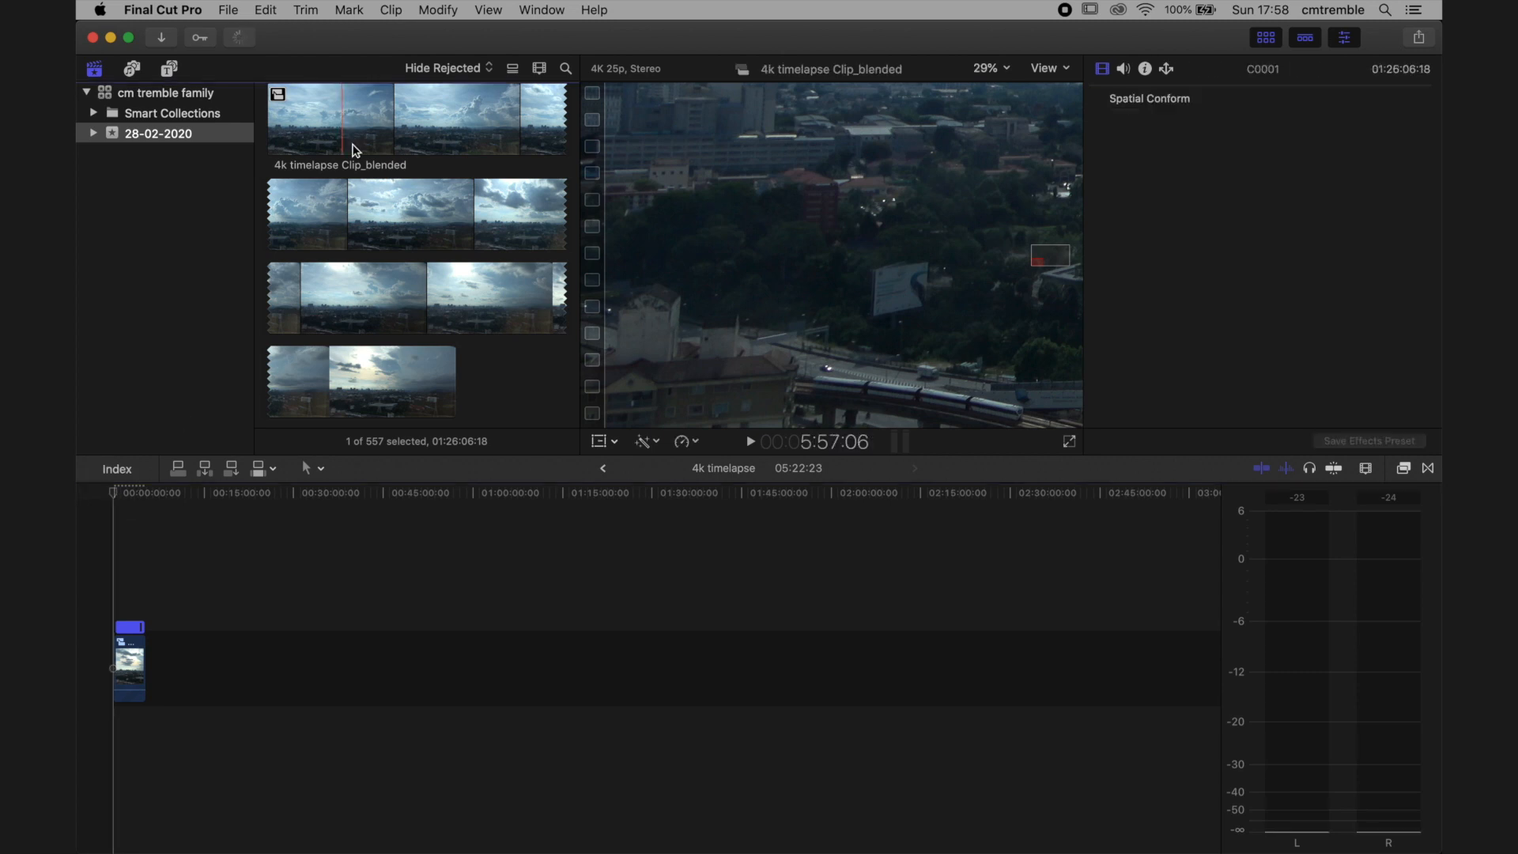
scroll(371, 277, "down", 5)
scroll(371, 276, "up", 5)
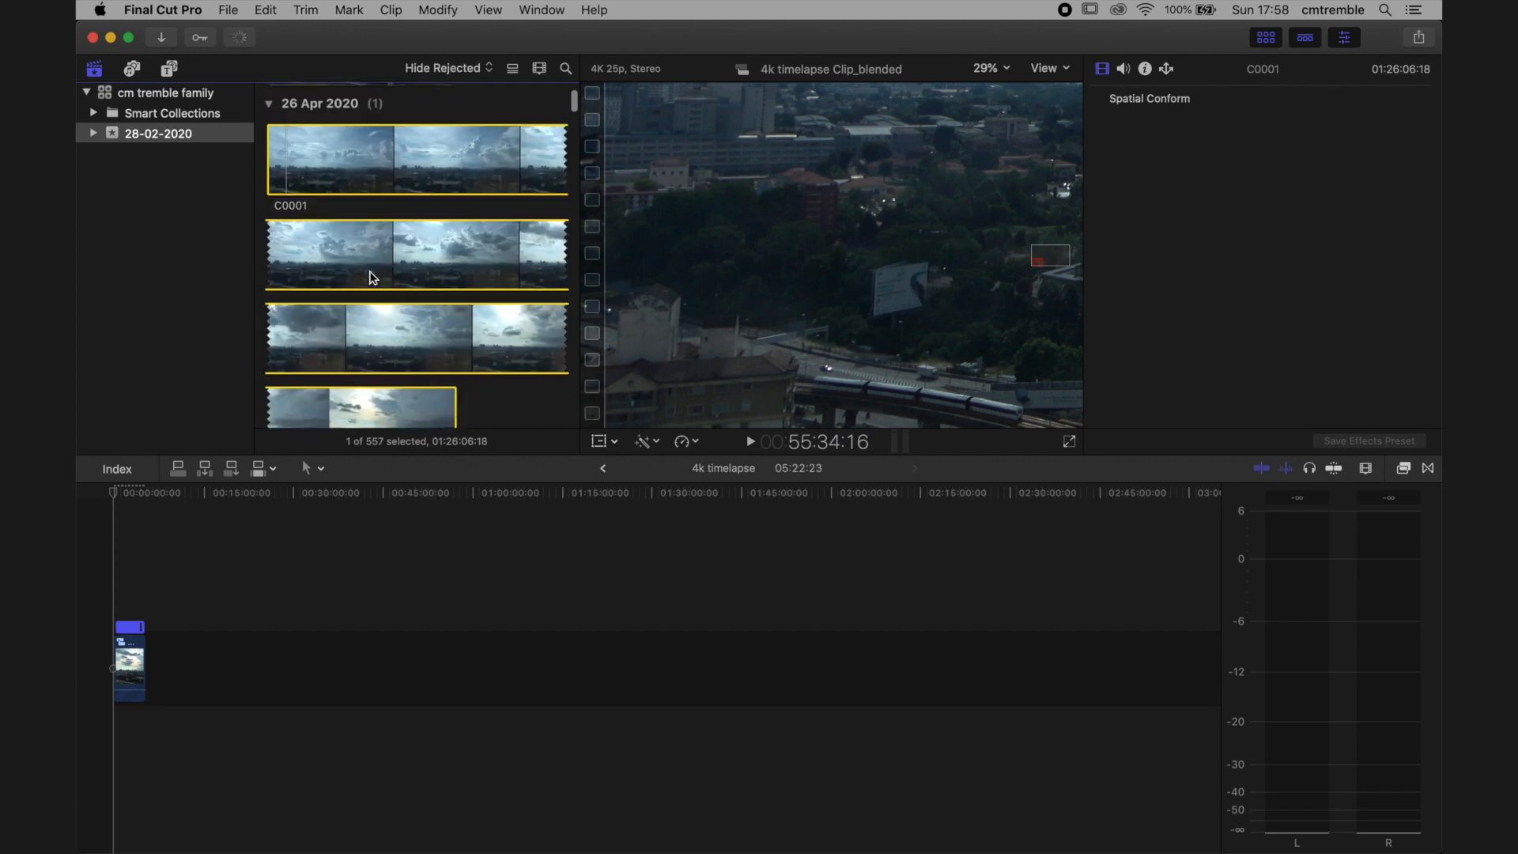
left_click(333, 166)
left_click_drag(334, 166, 190, 675)
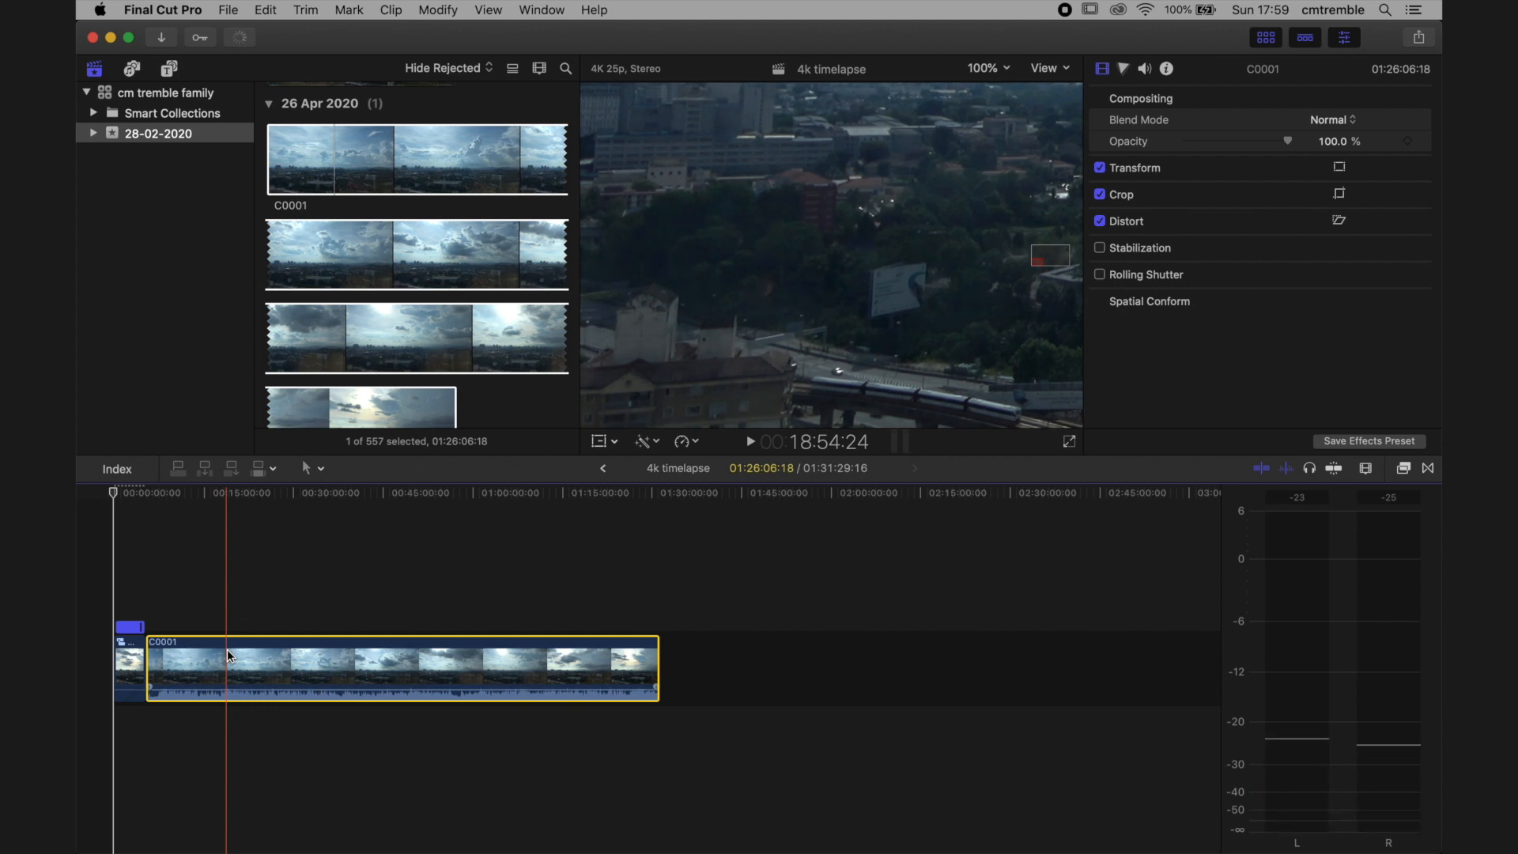
Set a custom speed rate of 1600% for the unblended C0001 clip
left_click(685, 441)
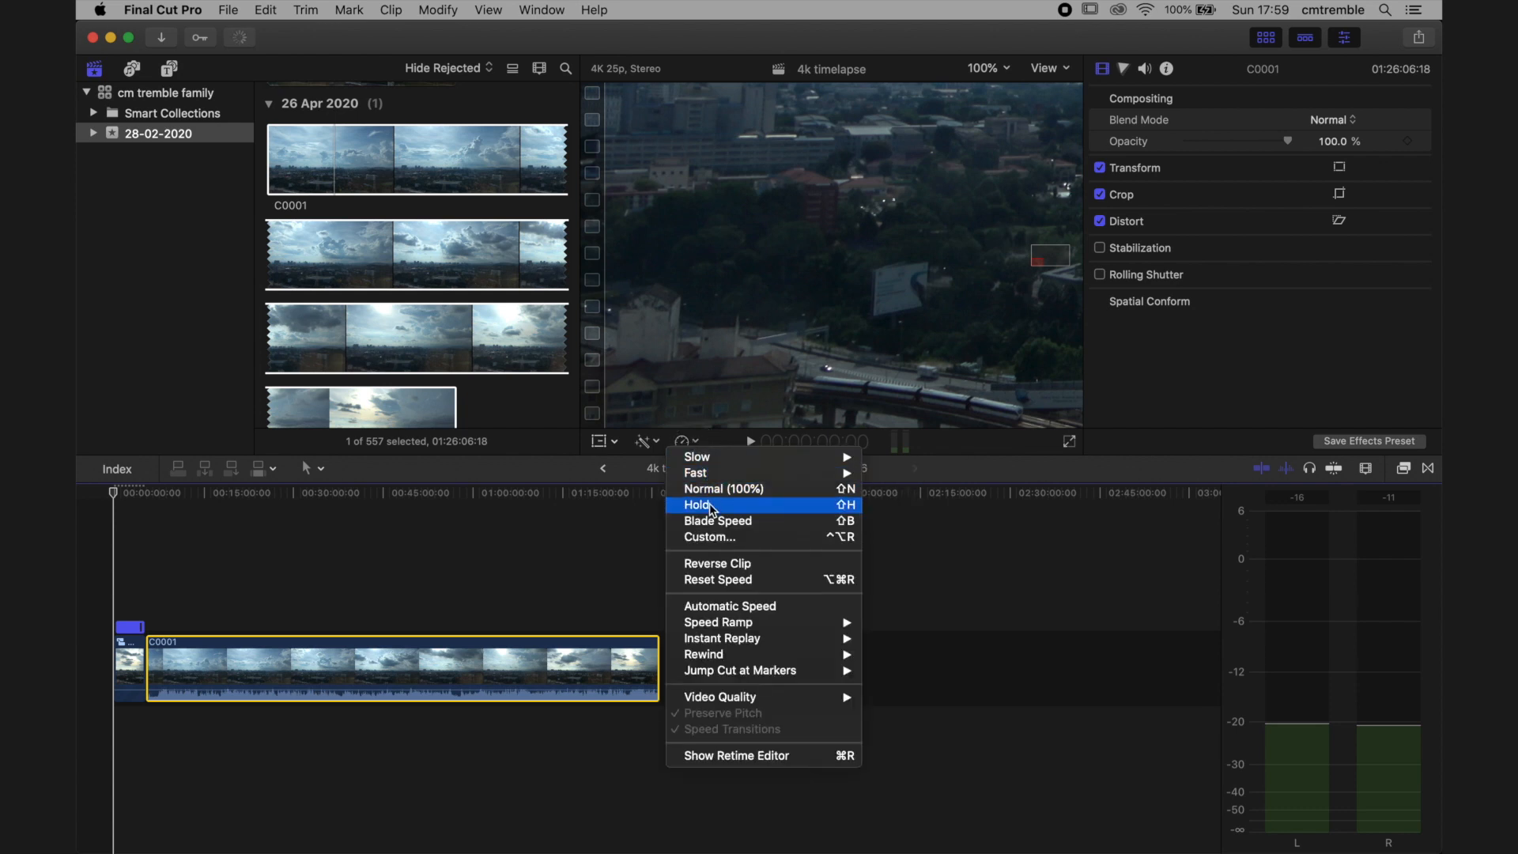
left_click(719, 536)
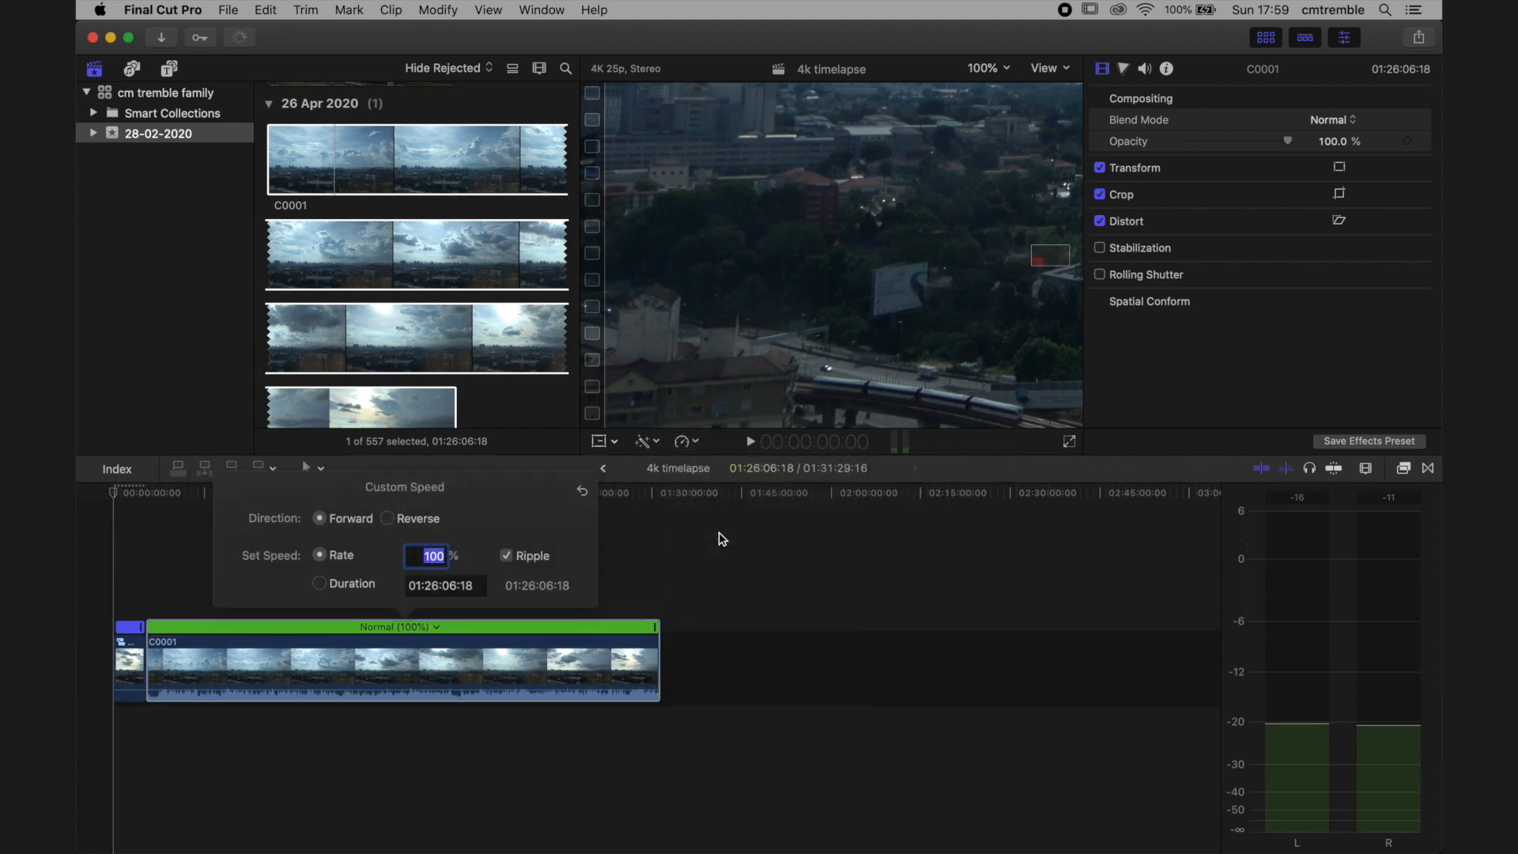
type("1600")
key("Return")
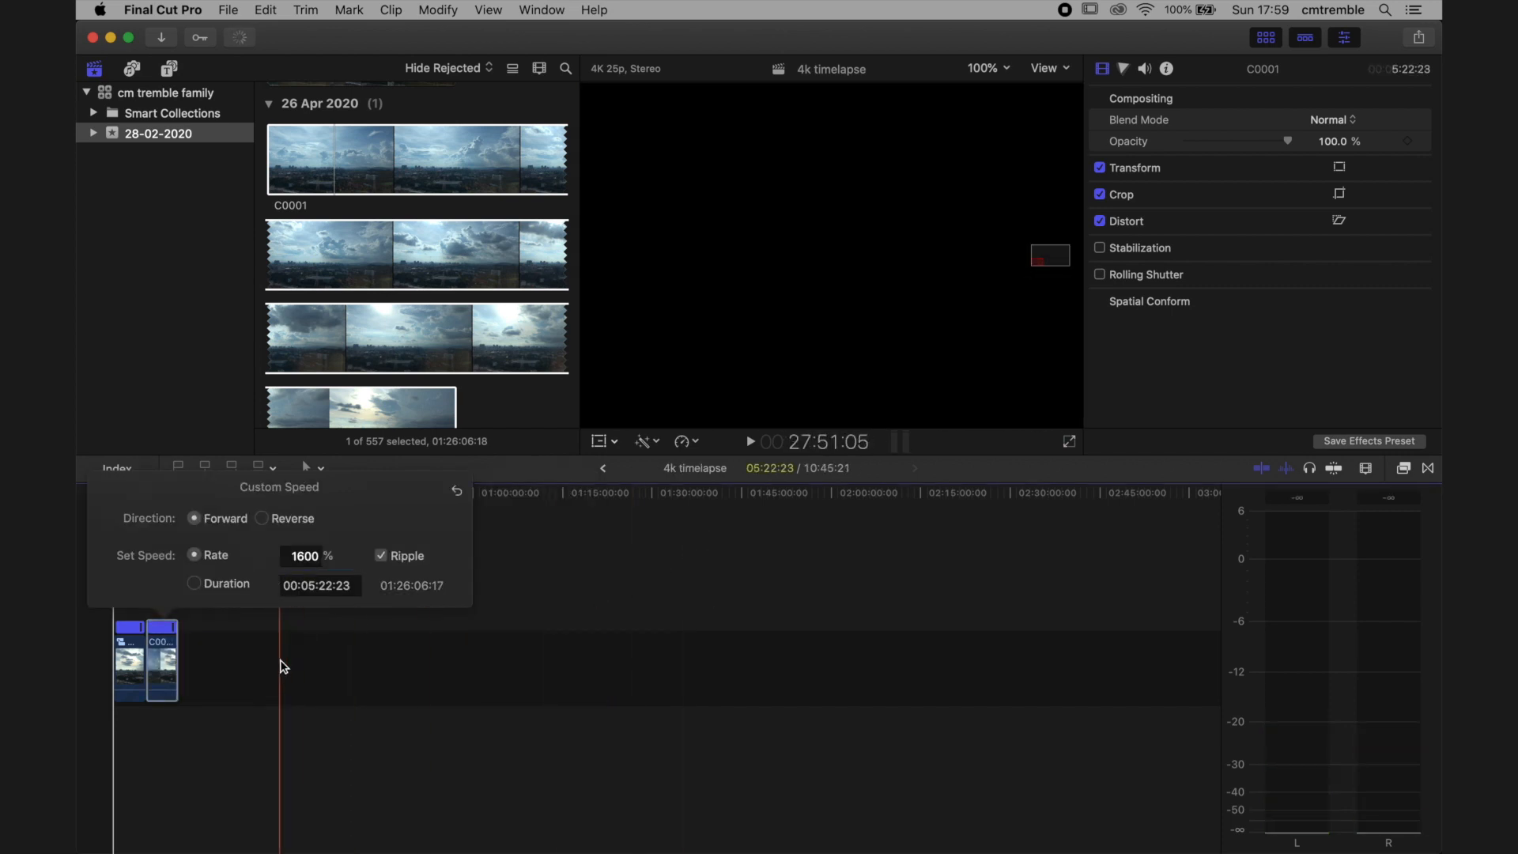
Go to the start of the unblended C0001 clip and step through its frames to examine the traffic without motion blur
left_click(147, 738)
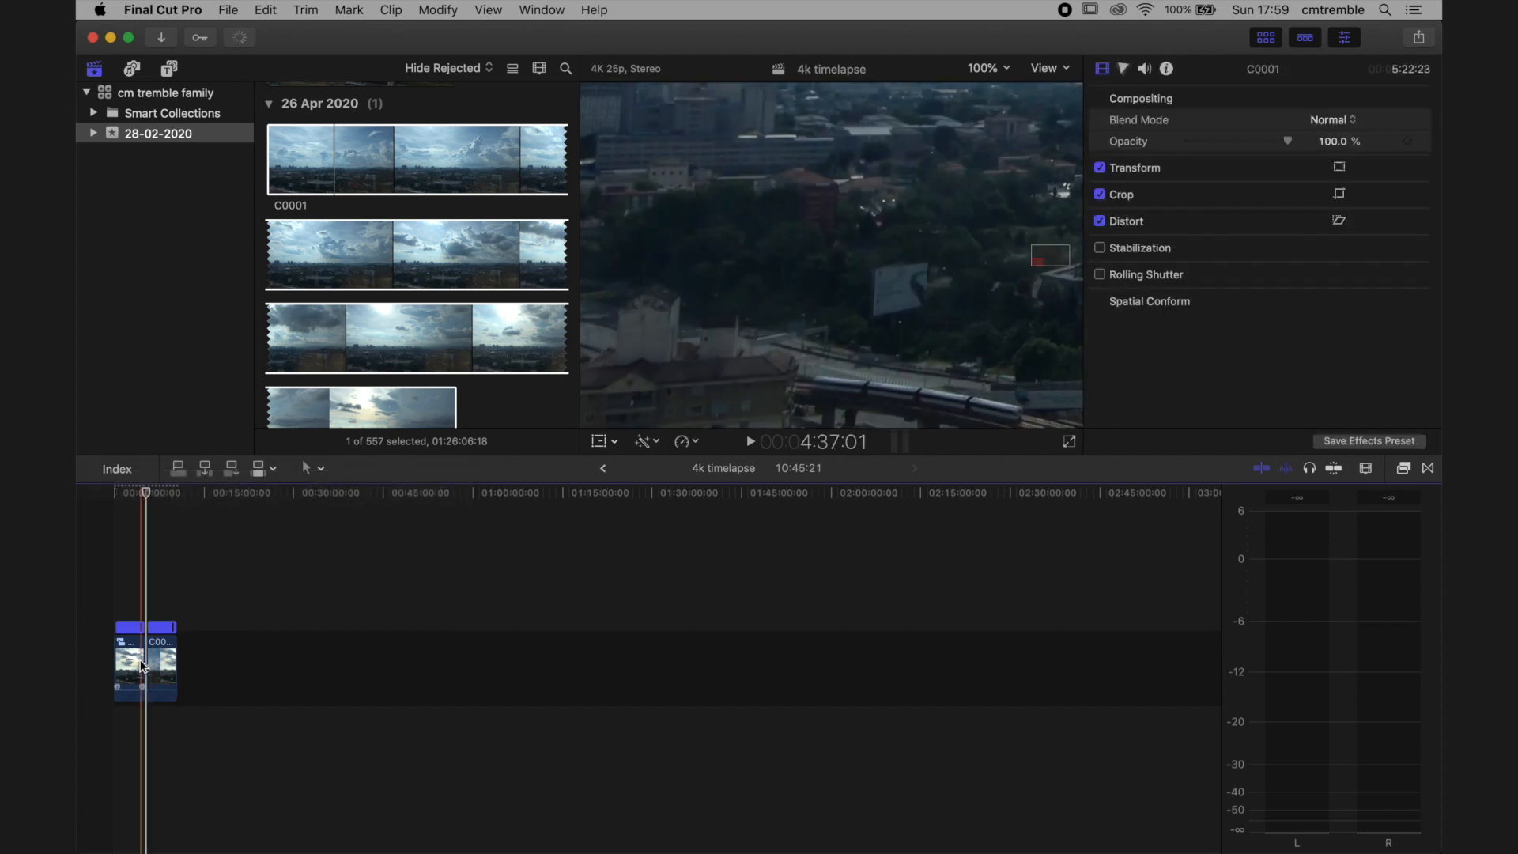
key("space")
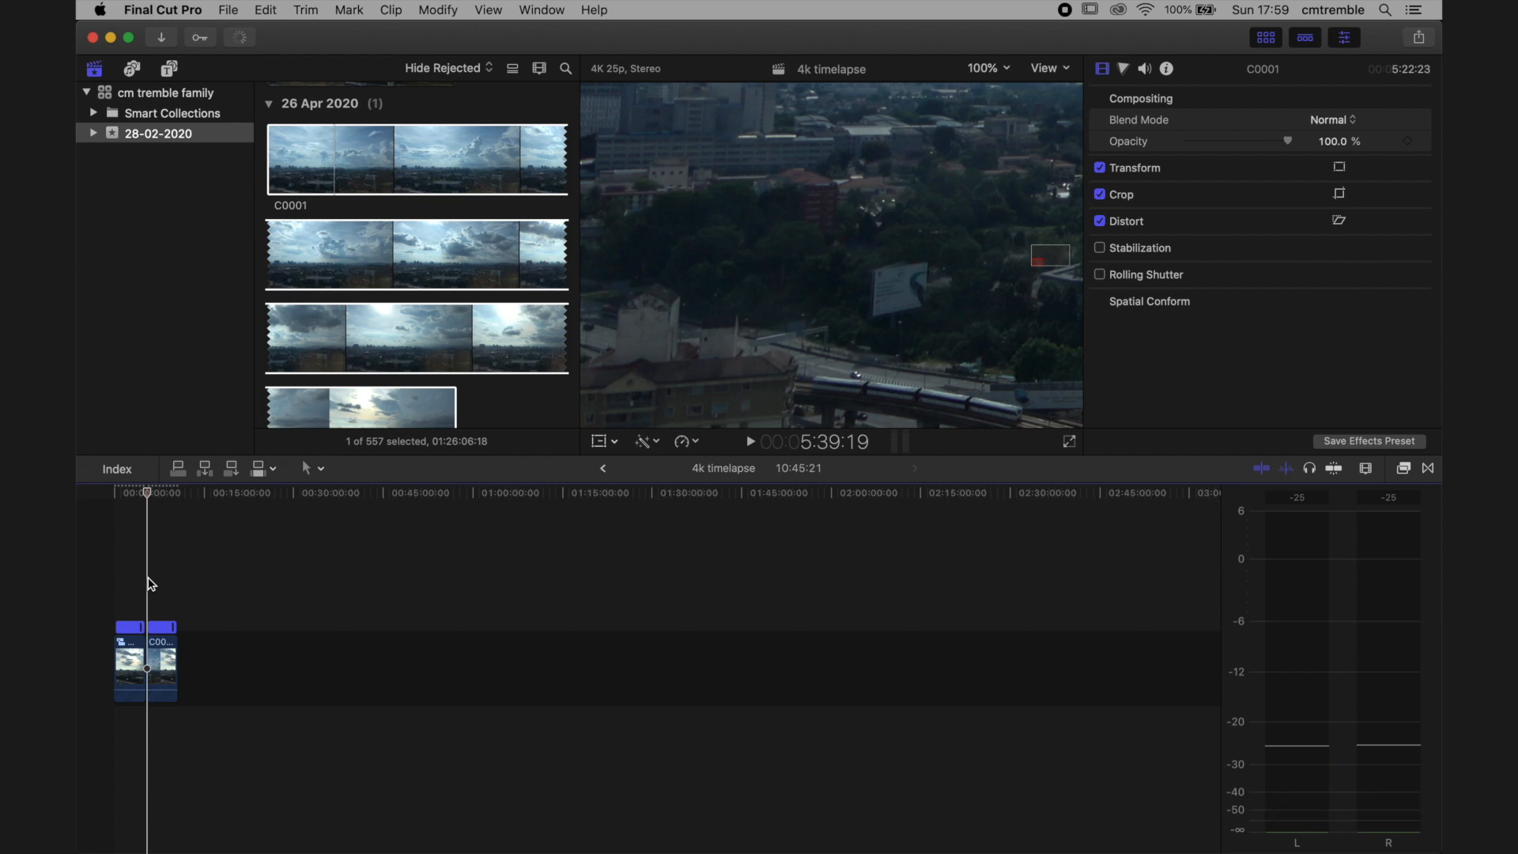
key("Right")
key("Right")
key("Right")
key("Right")
key("Right")
key("Right")
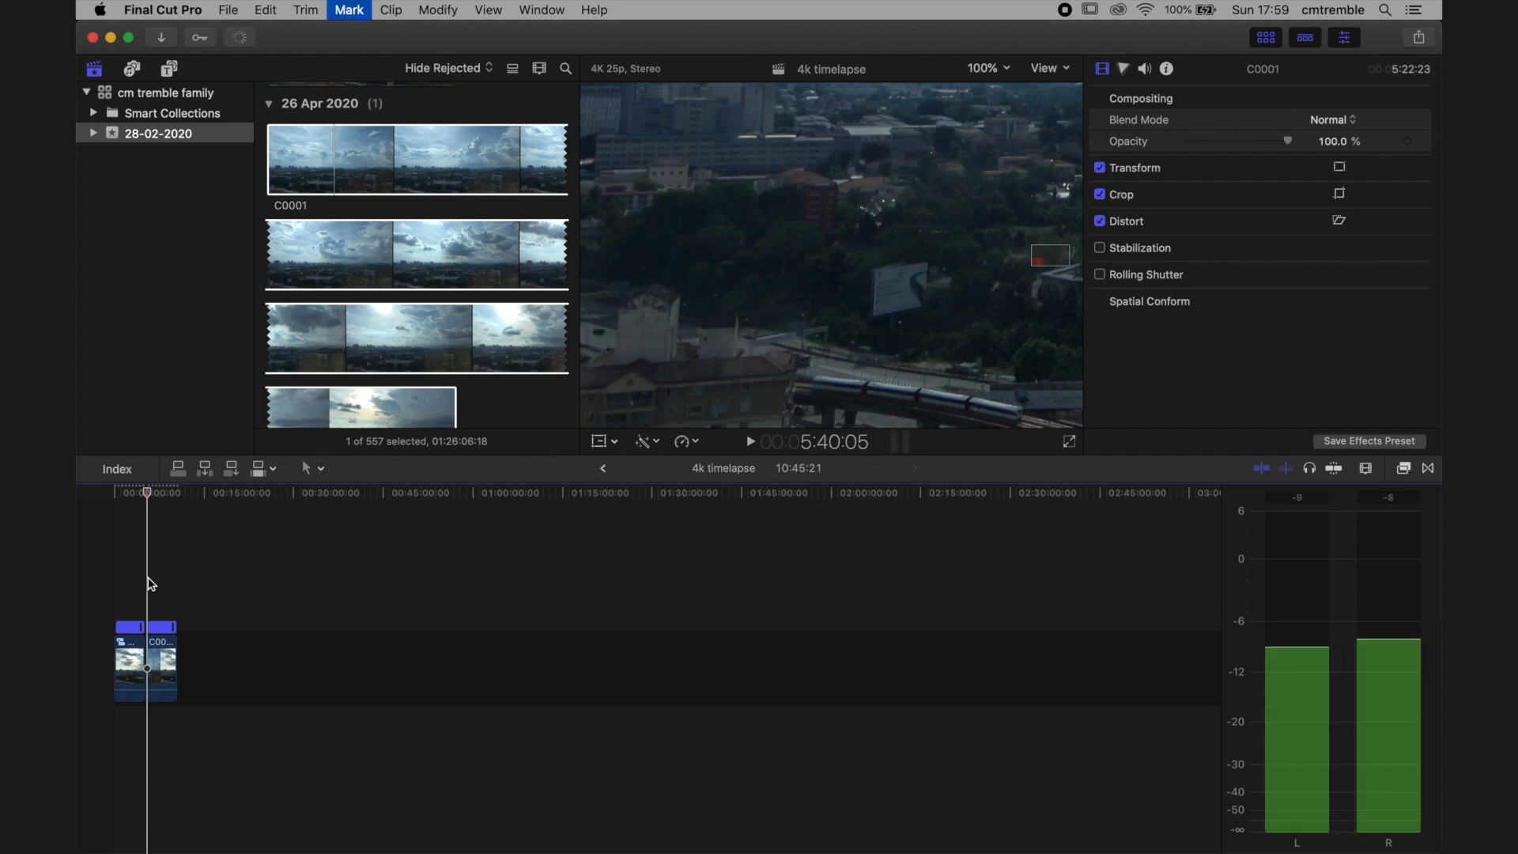
key("Left")
key("Left")
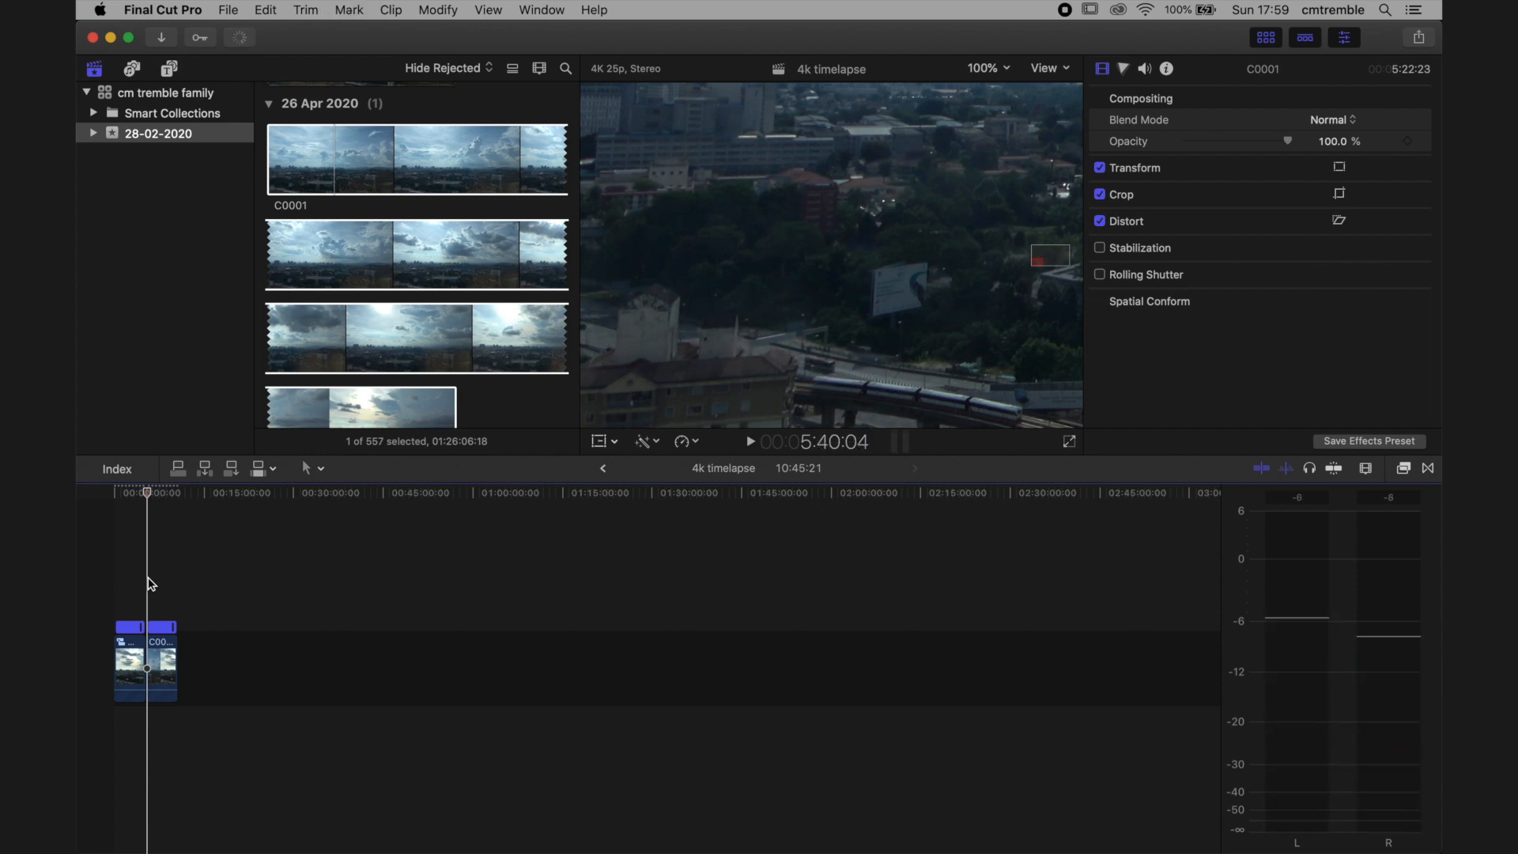
Return to the start of the blended compound clip and step through its first frames to compare the traffic blur with the unblended version
left_click(113, 563)
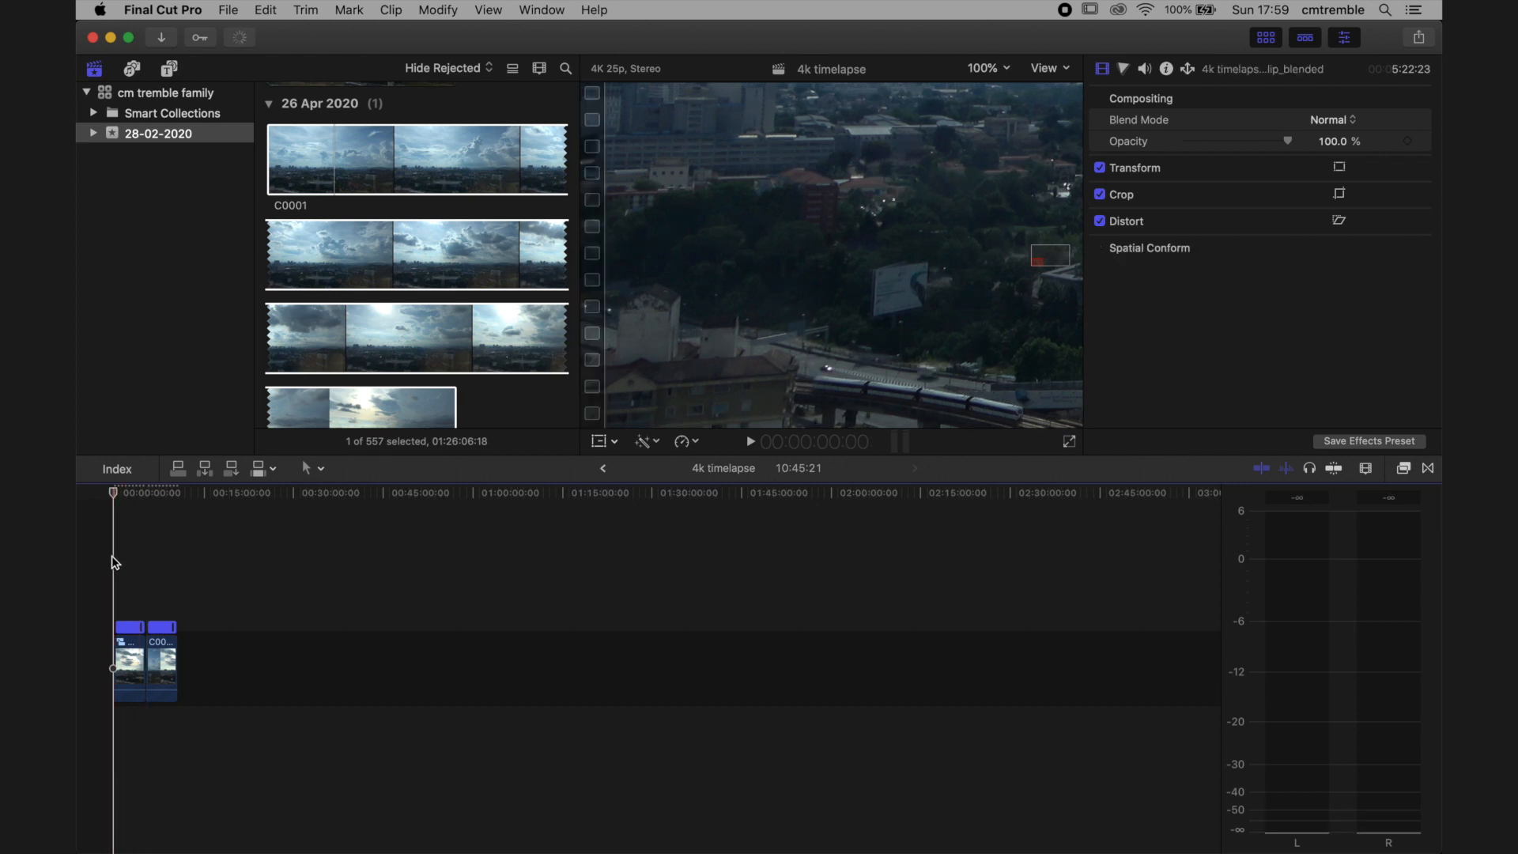
key("Right")
key("Right")
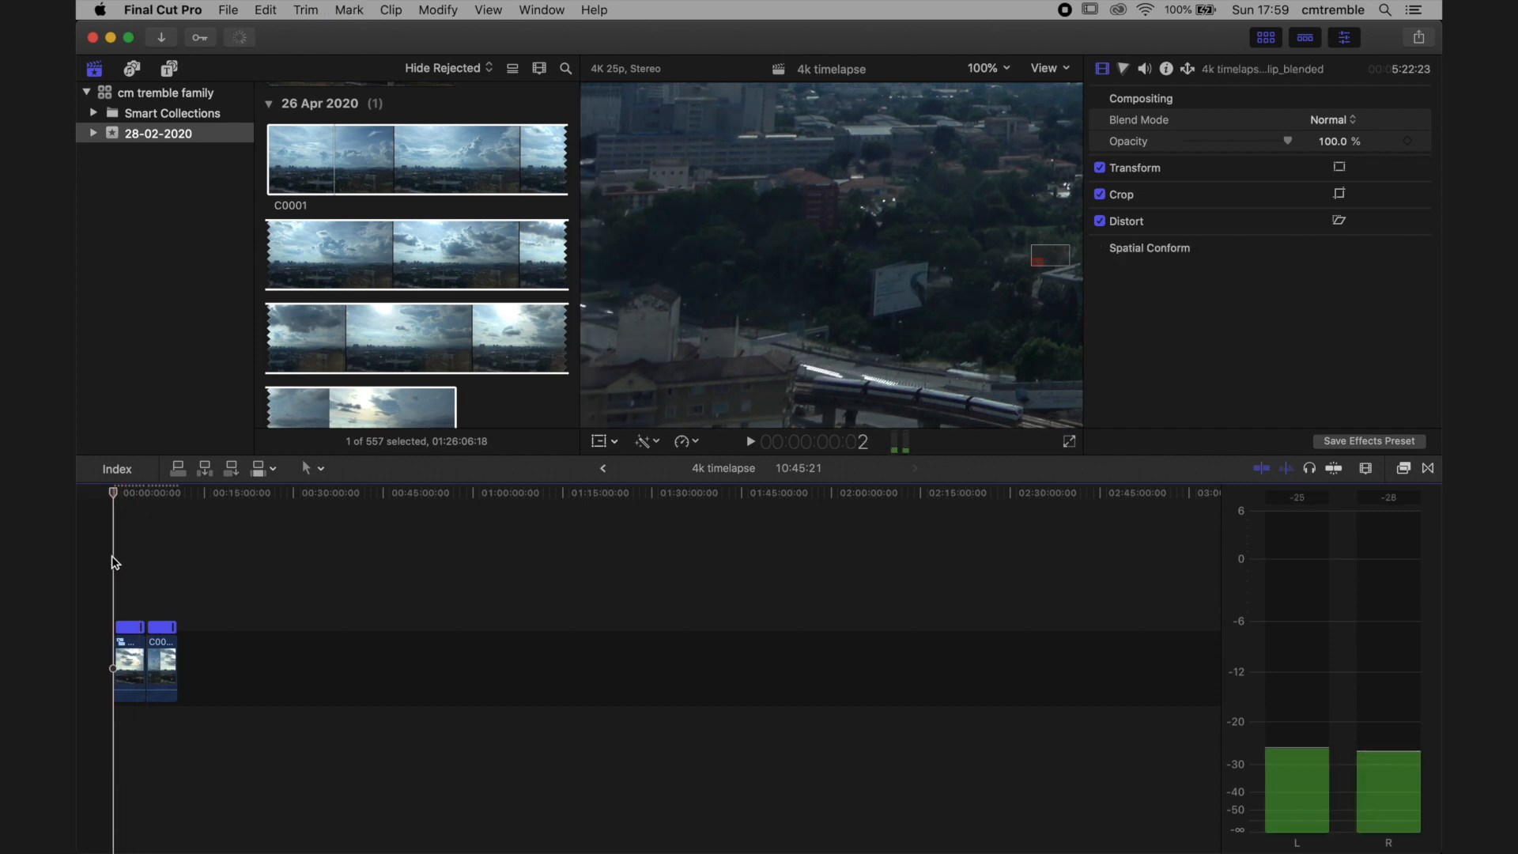
key("Left")
key("Right")
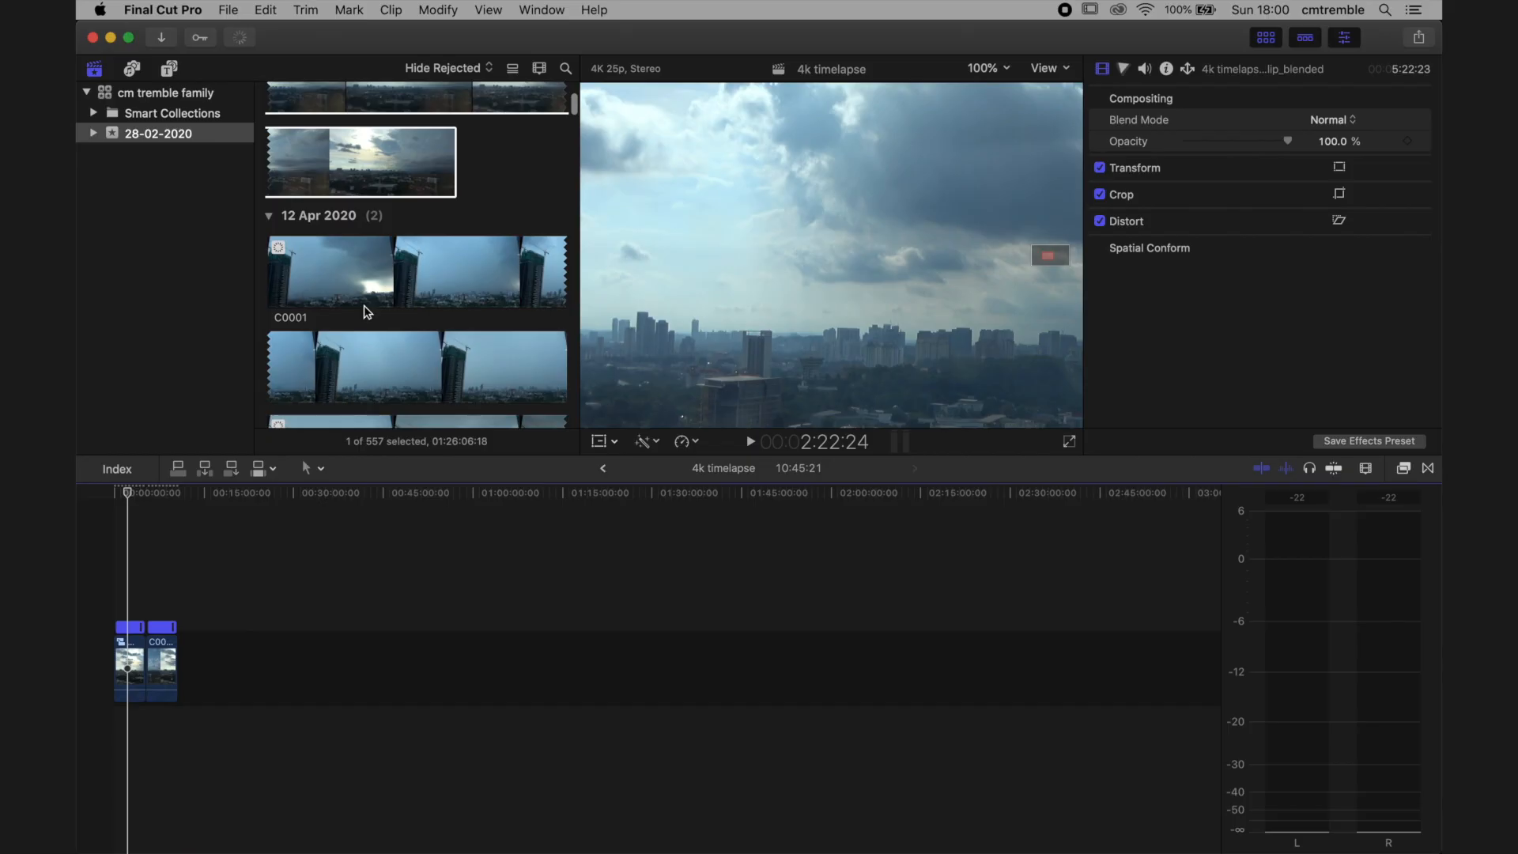
Create a project named "lightning" in the 28-02-2020 event, using 1080p HD video at 1920x1080 and 25p
left_click(338, 262)
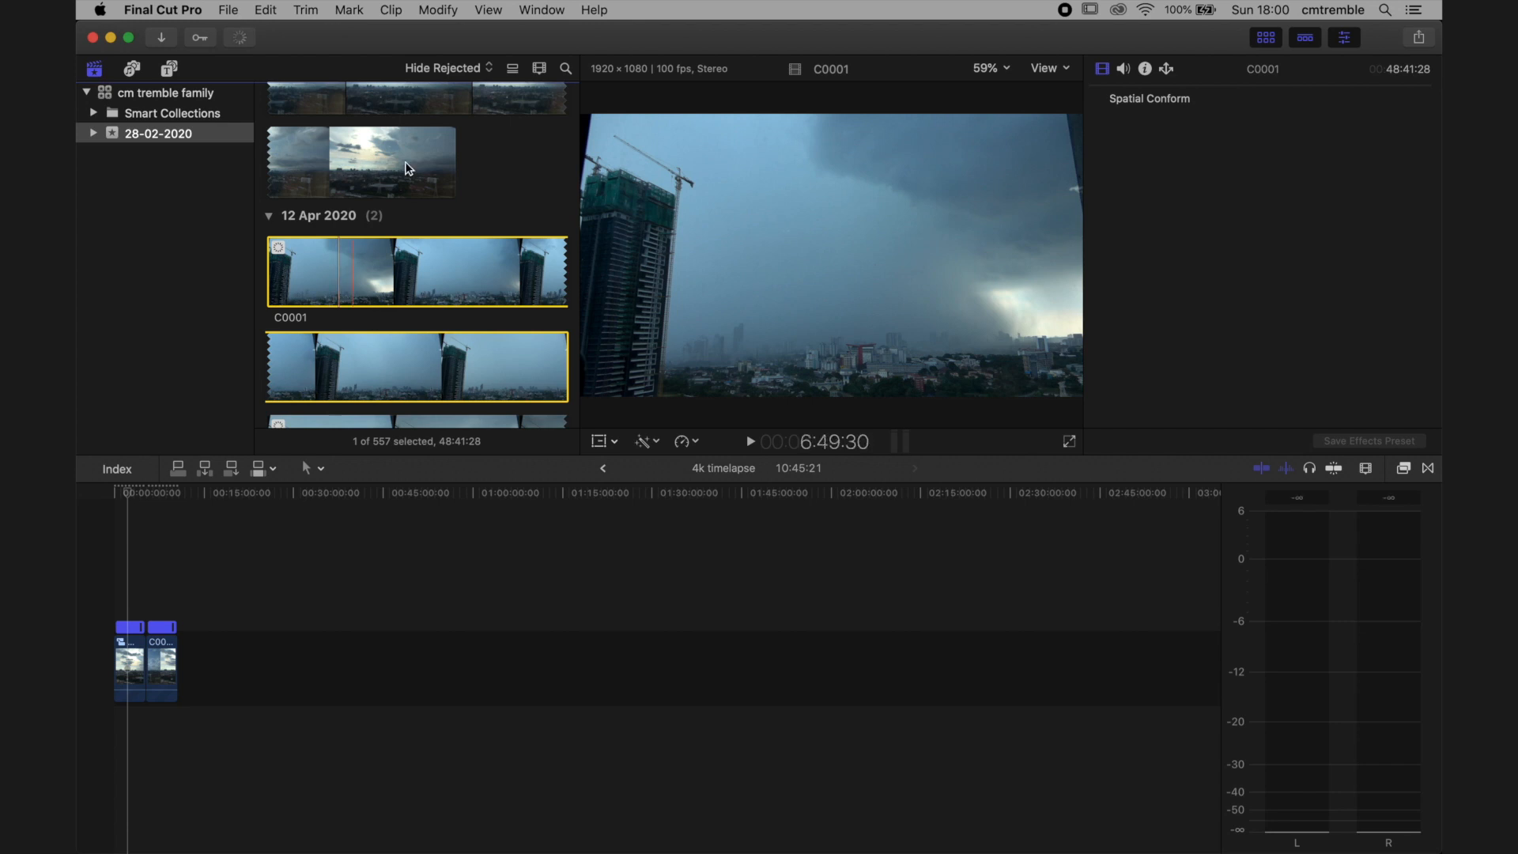
scroll(380, 222, "down", 2)
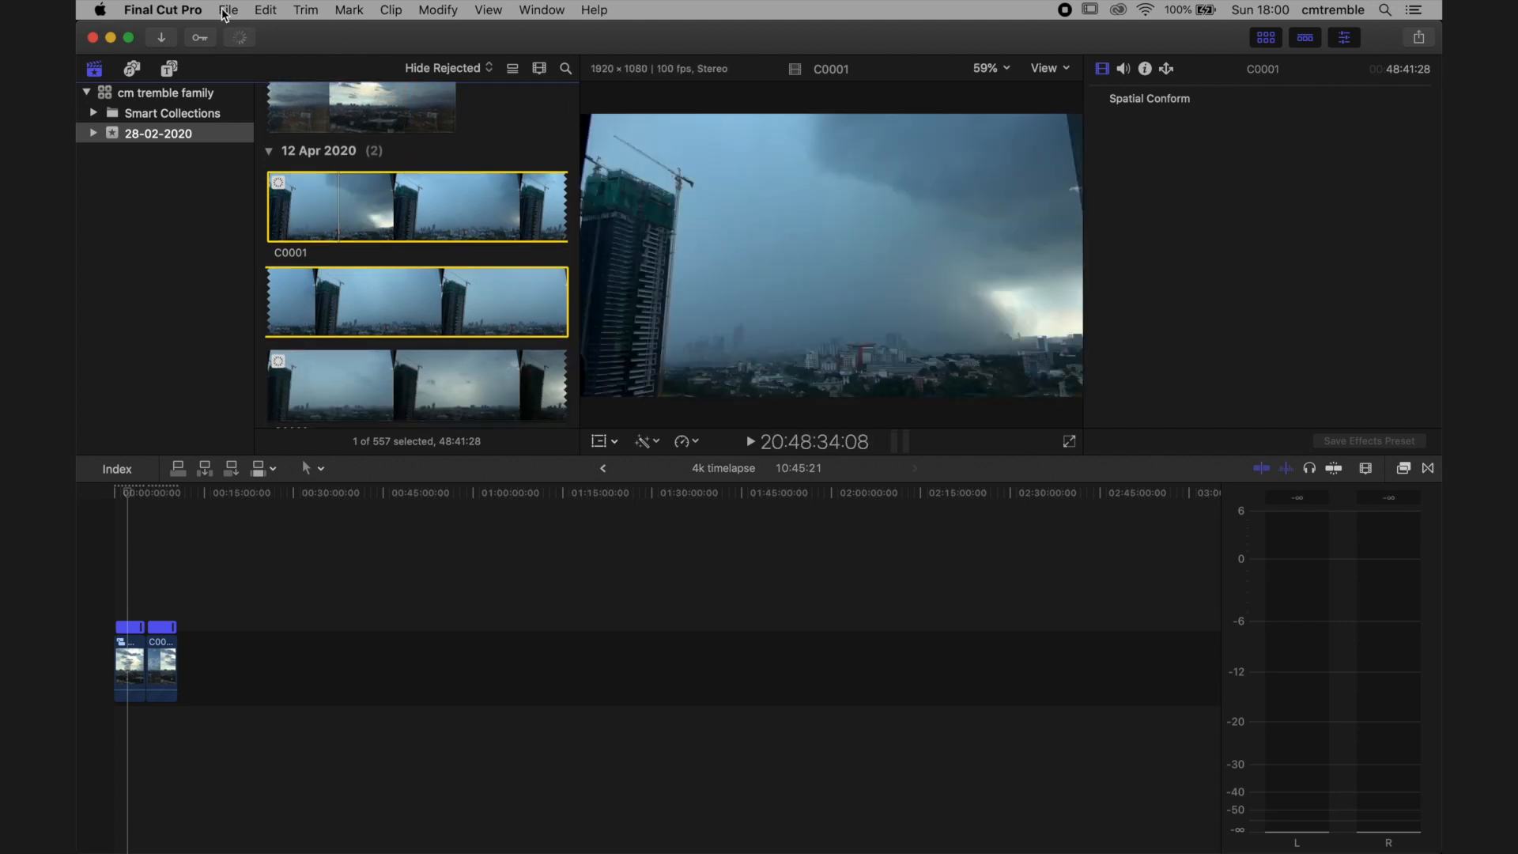
left_click(227, 15)
mouse_move(241, 32)
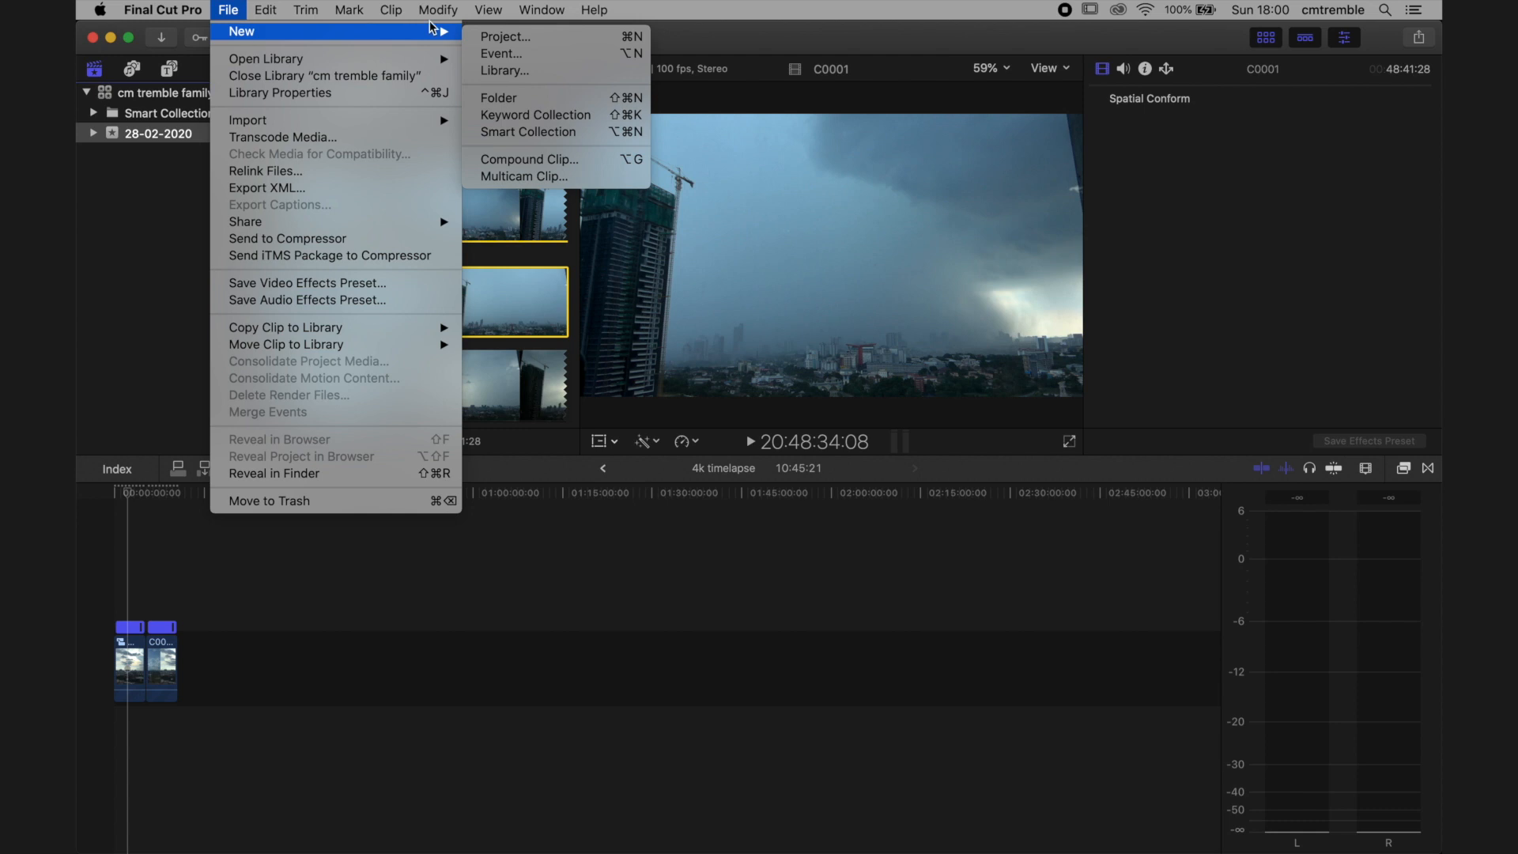
left_click(525, 38)
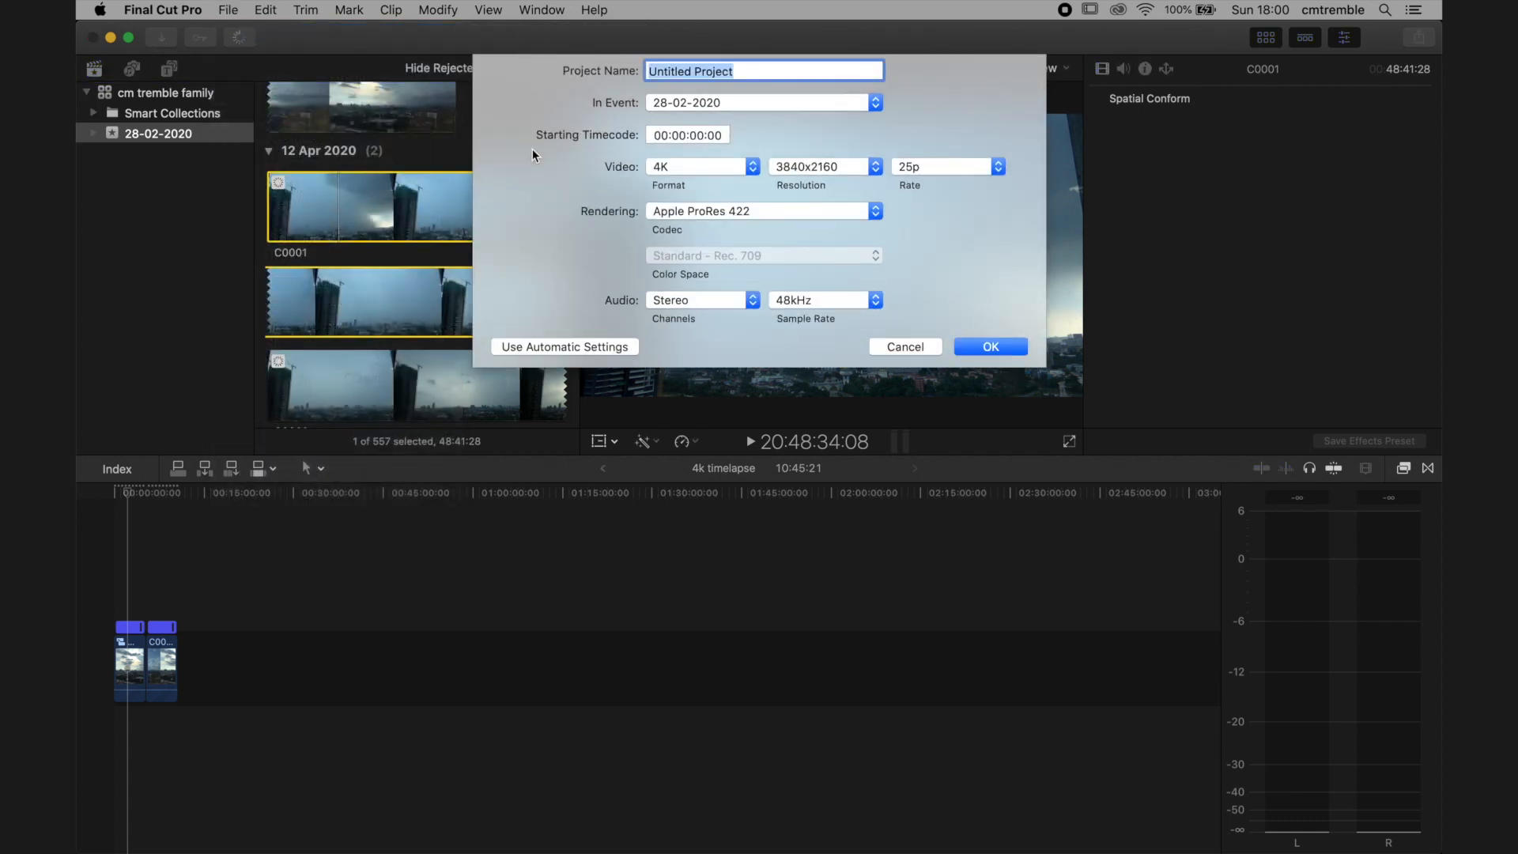
left_click(750, 162)
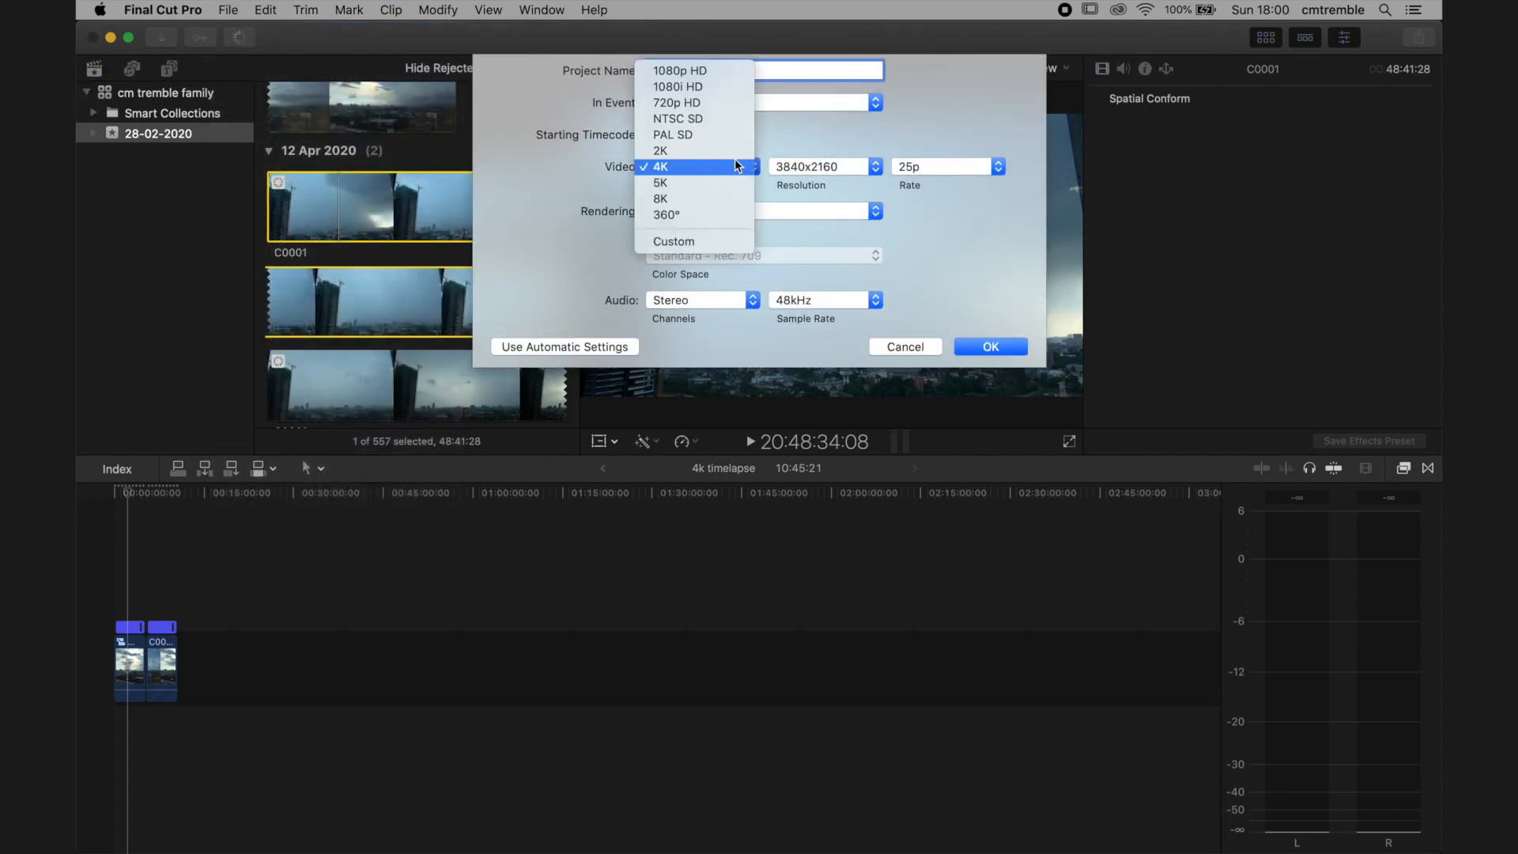
left_click(716, 71)
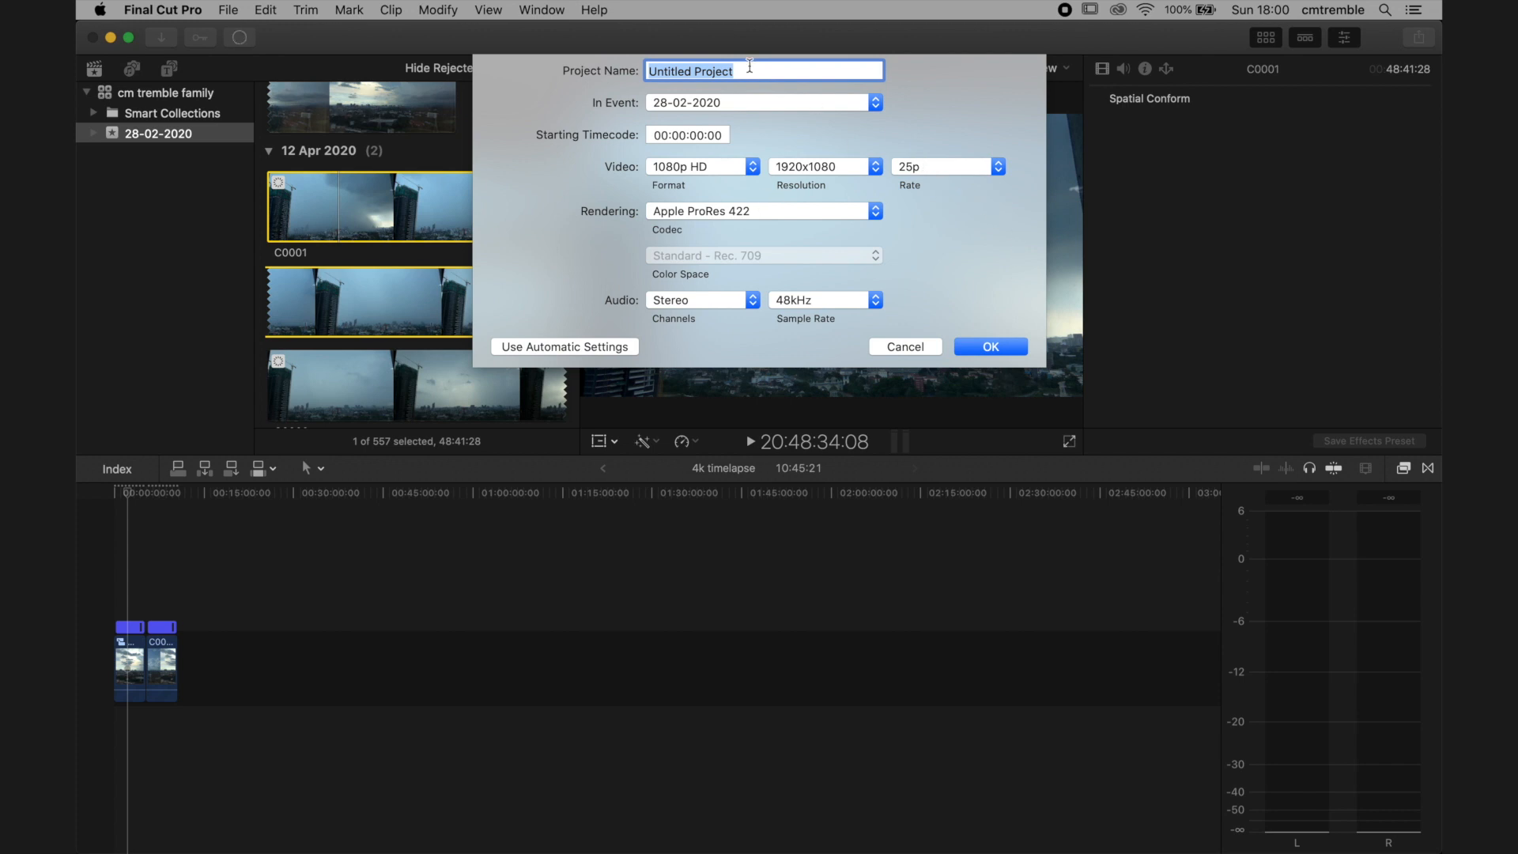
type("lightning")
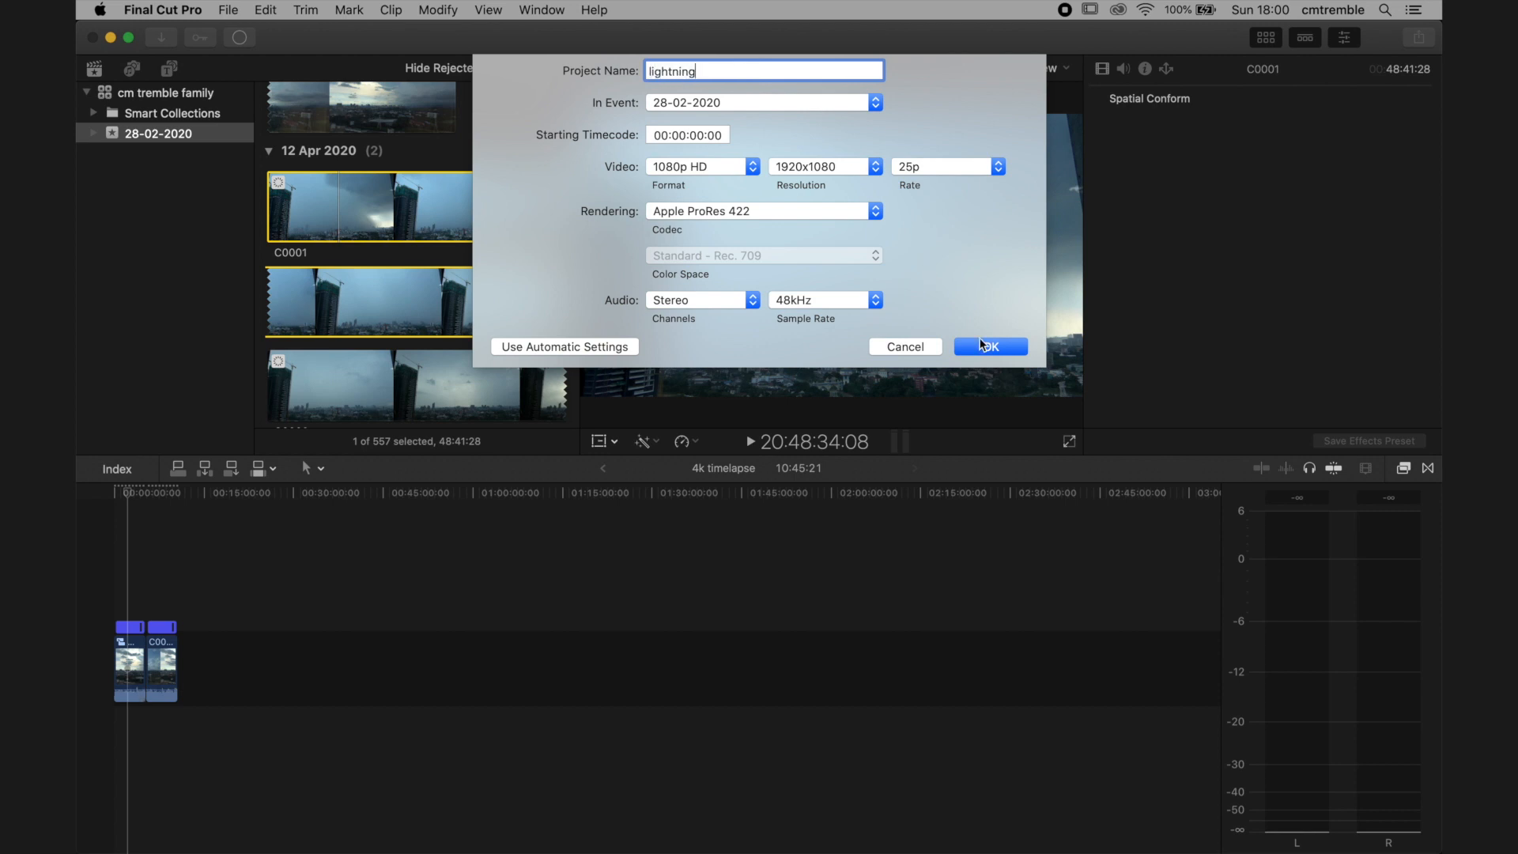
left_click(983, 348)
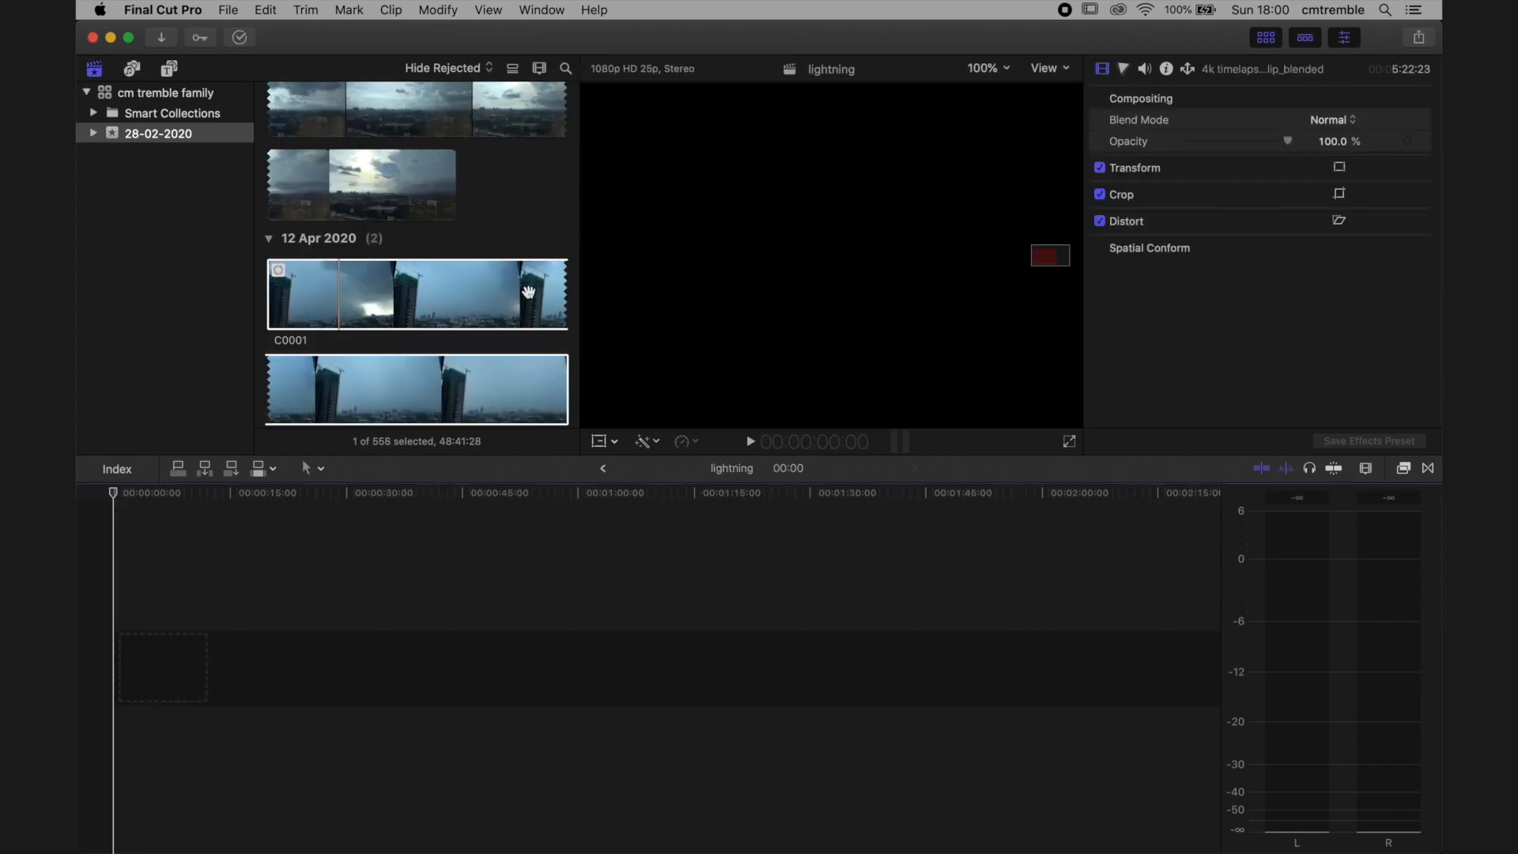
Add the storm clip C0001 from 12 Apr 2020 to the start of the lightning timeline and show its clip information
left_click_drag(315, 294, 114, 672)
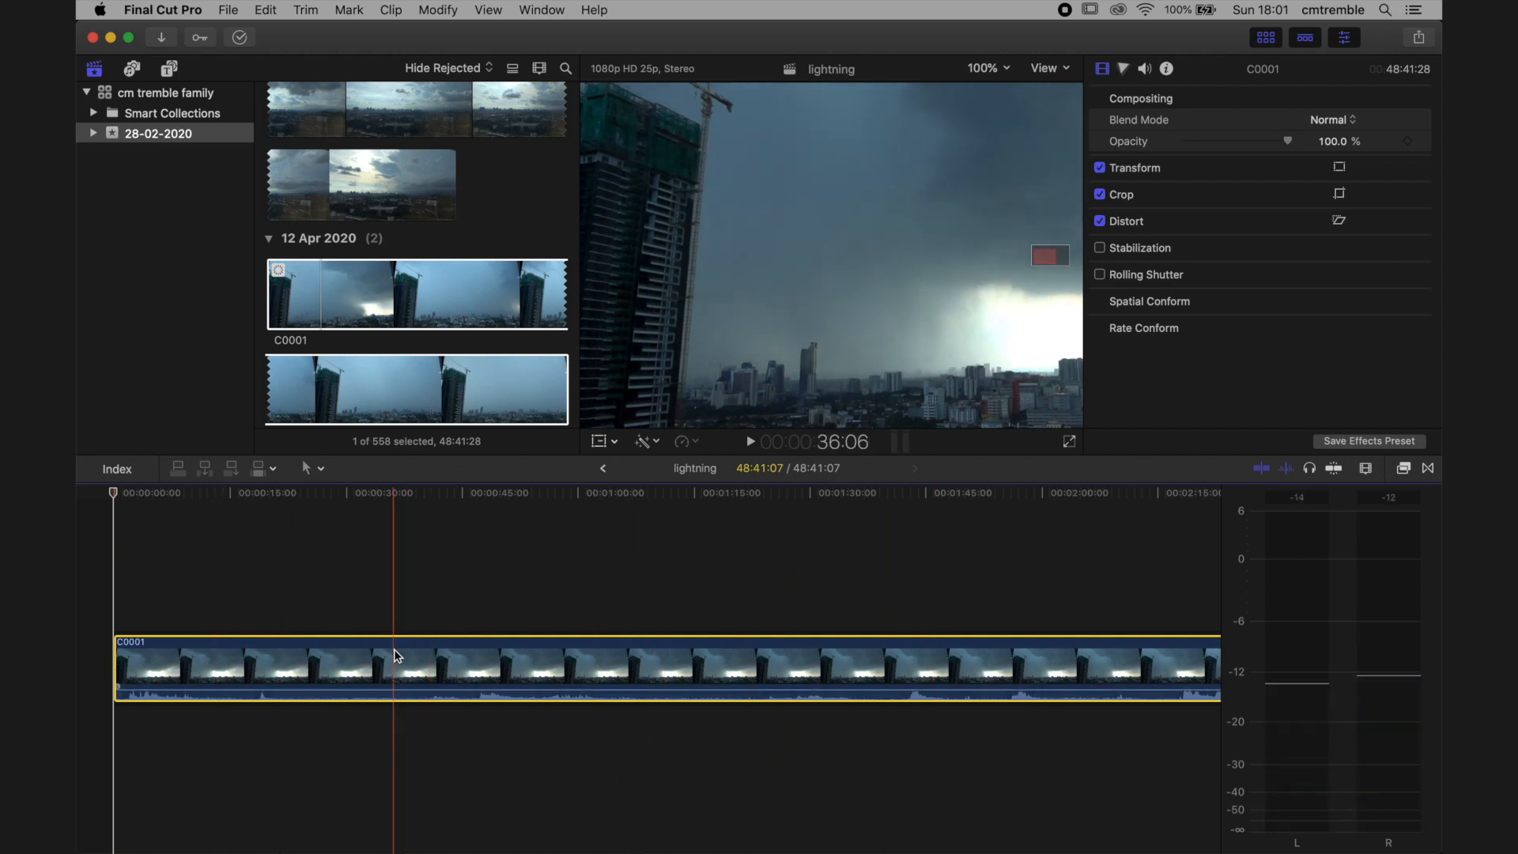
left_click(1168, 69)
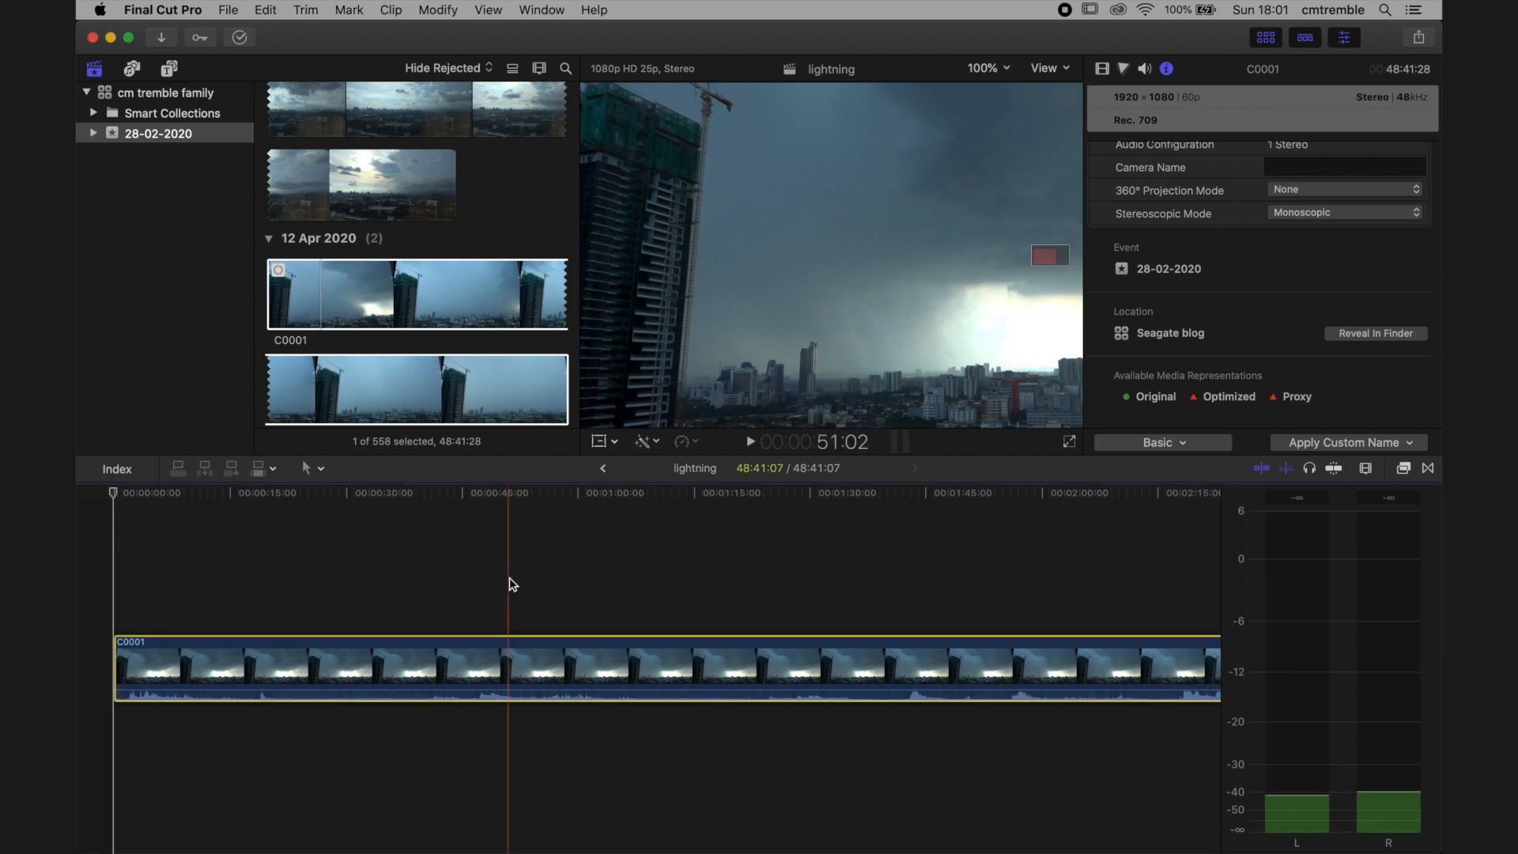
Find the lightning strike near 3:36 in the storm clip and step back and forth frame by frame to examine how briefly it lasts
left_click(294, 673)
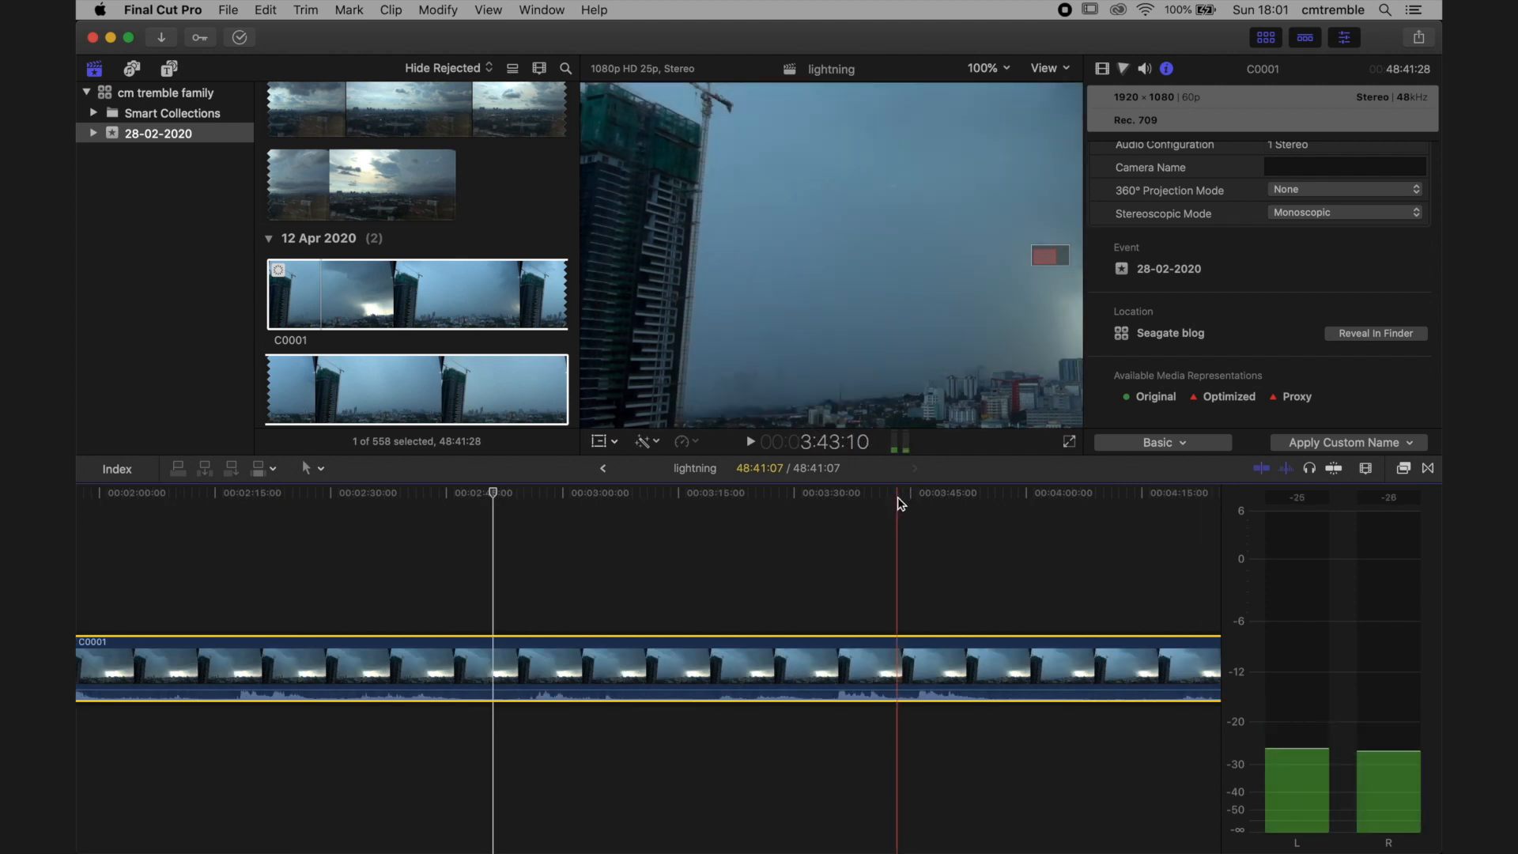
left_click(846, 502)
key("Left")
key("Right")
key("Right")
key("Right")
key("Right")
key("Left")
key("Left")
key("Left")
key("Left")
key("Right")
key("Right")
key("Right")
key("Right")
key("Left")
key("Left")
key("Left")
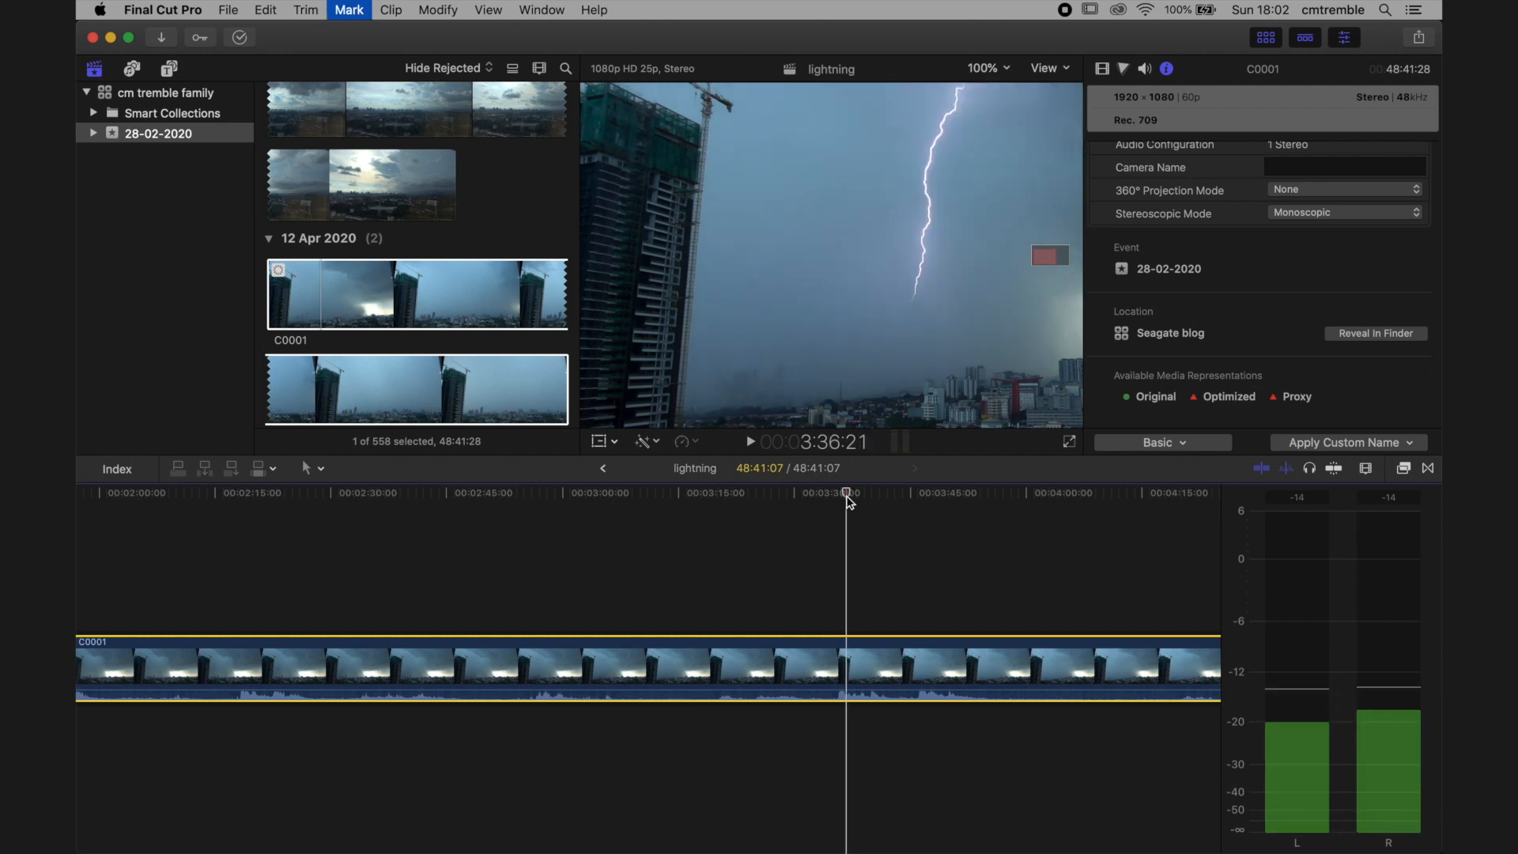
key("Right")
key("Right")
key("Left")
key("Left")
key("Left")
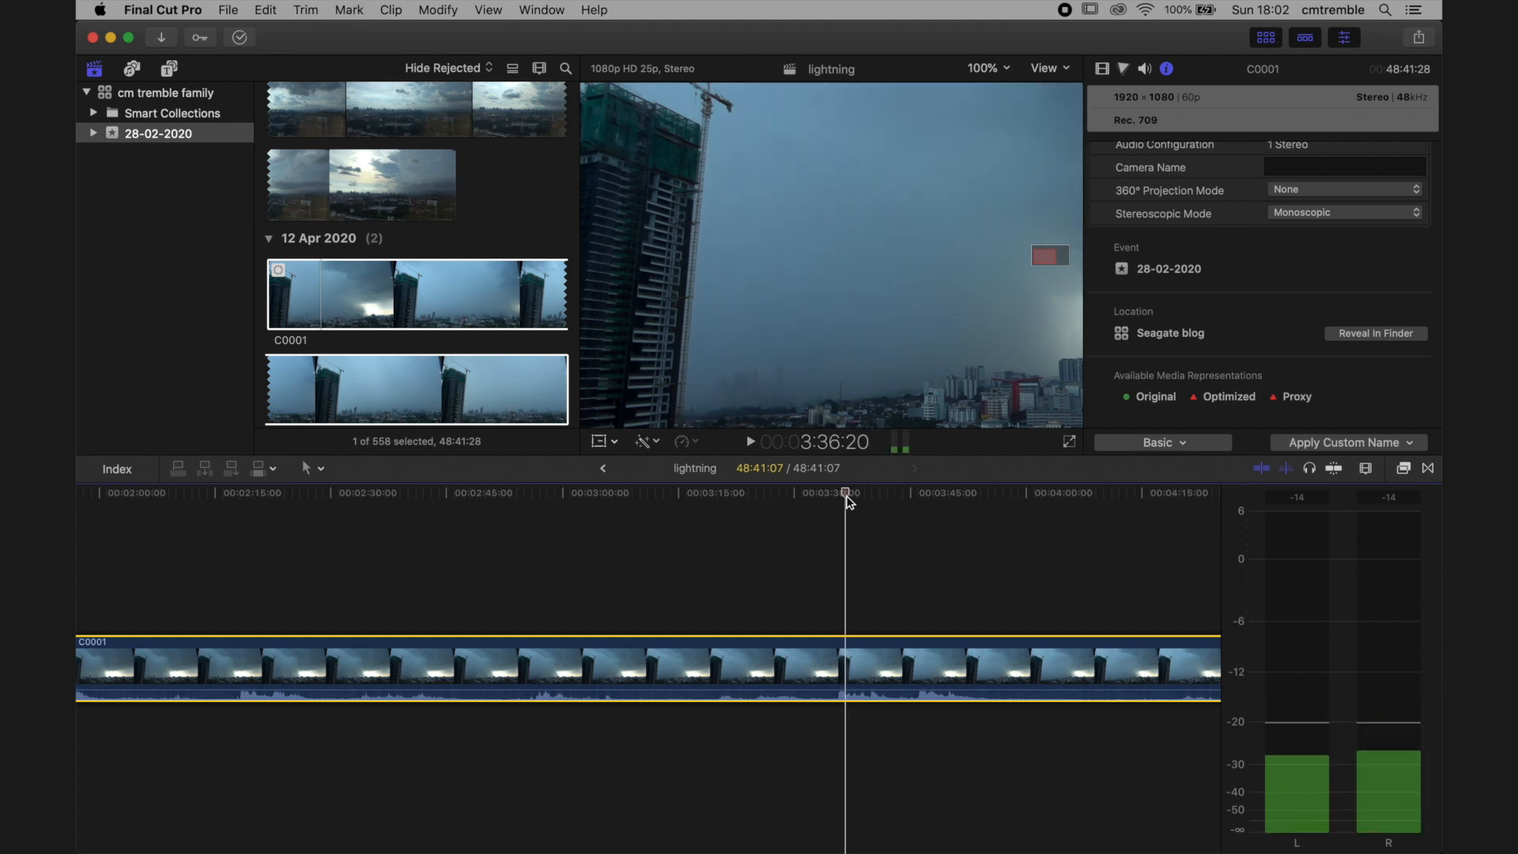
key("Left")
key("Left")
key("Right")
key("Right")
key("Right")
key("Right")
key("Right")
key("Right")
key("Right")
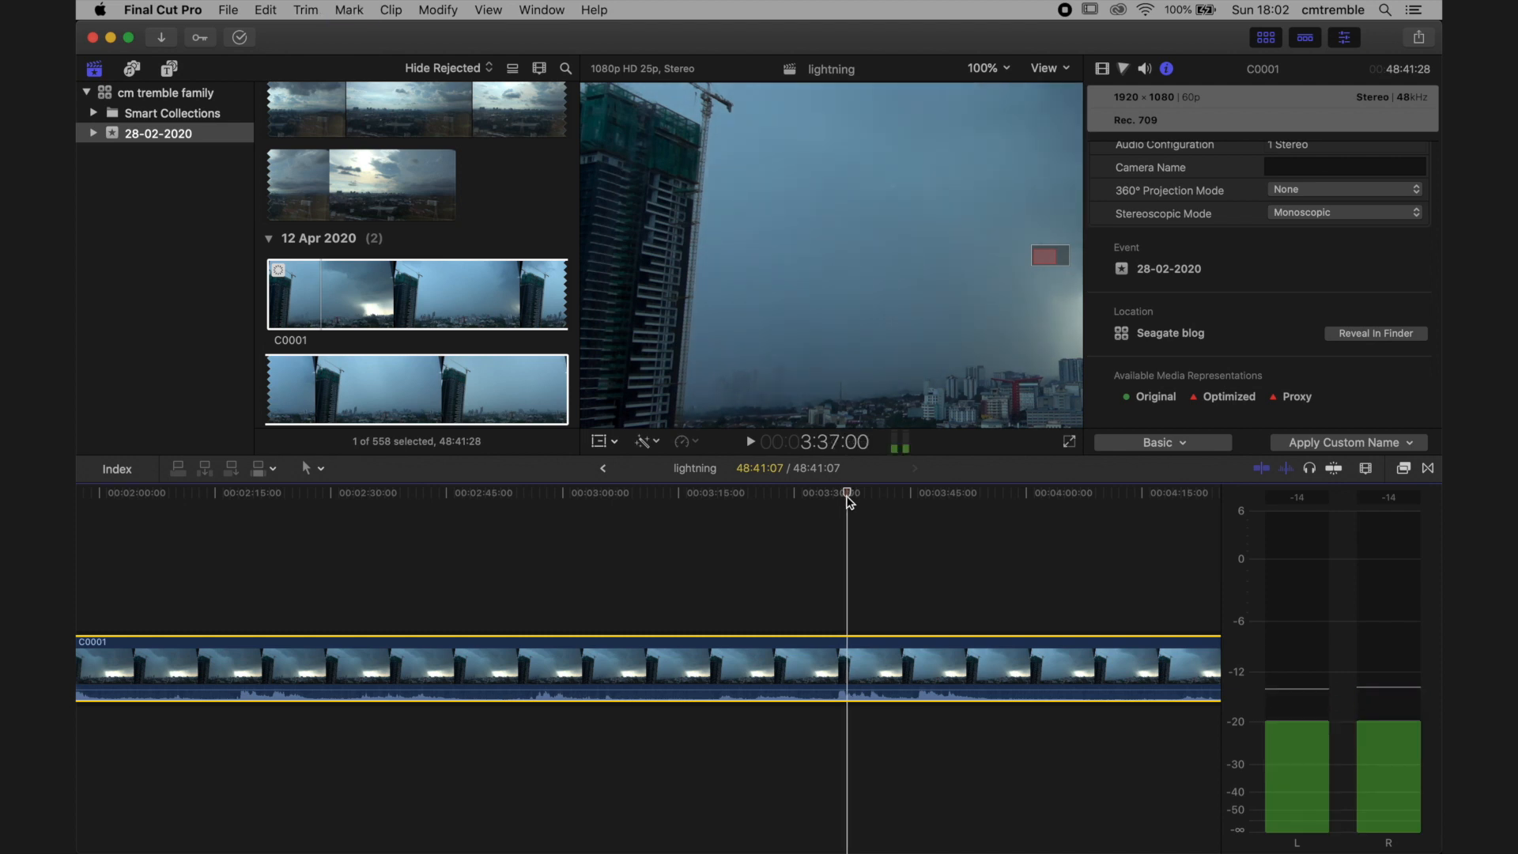
key("Left")
key("Left")
key("Left")
key("Left")
key("Left")
key("Left")
key("Right")
key("Right")
key("Right")
key("Right")
key("Left")
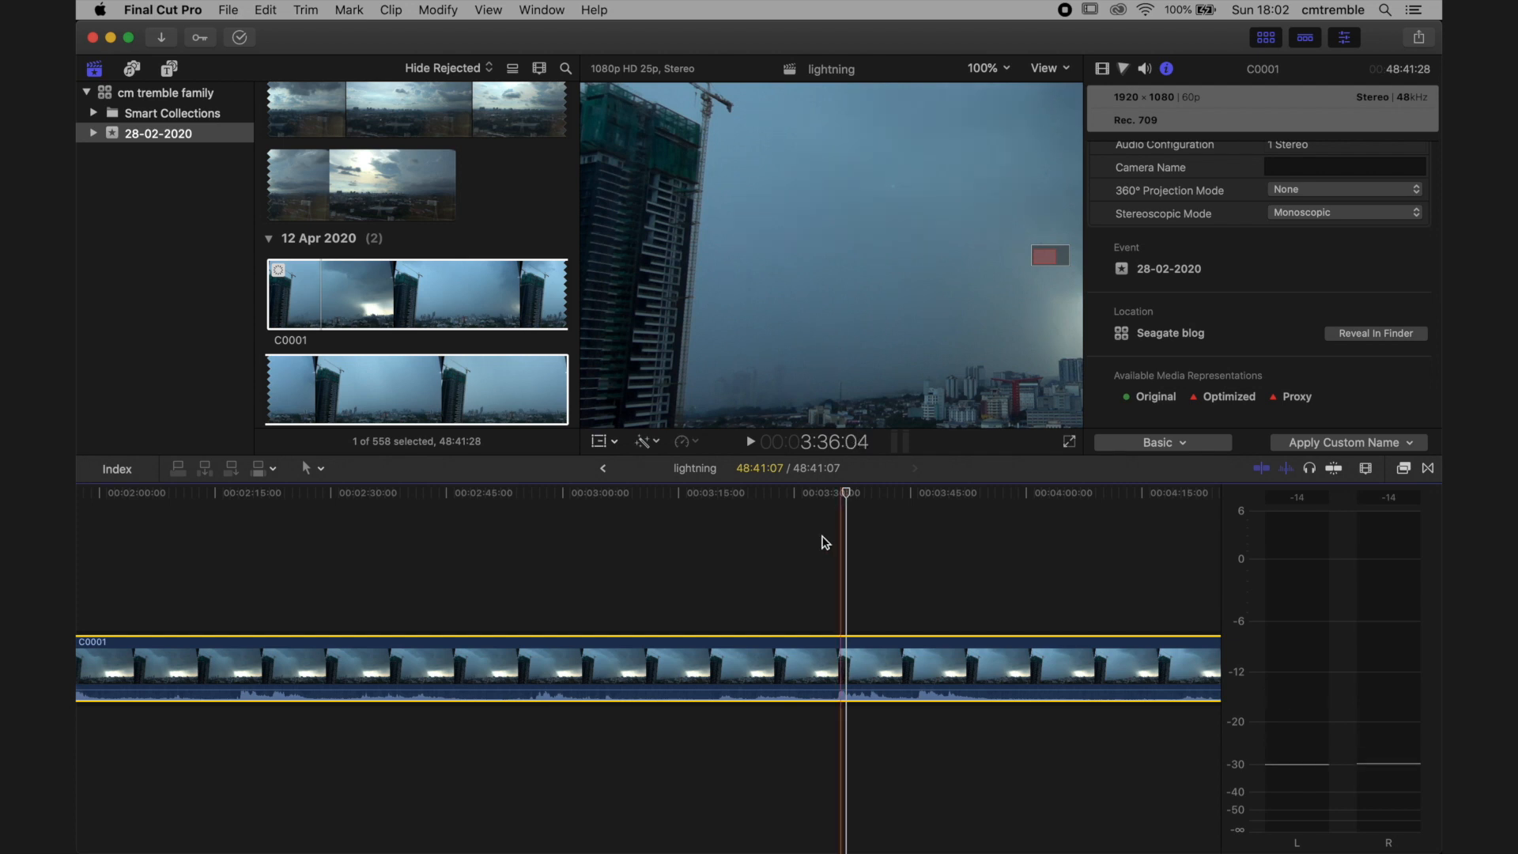
Slow the storm clip C0001 on the lightning timeline to 25% speed
right_click(788, 644)
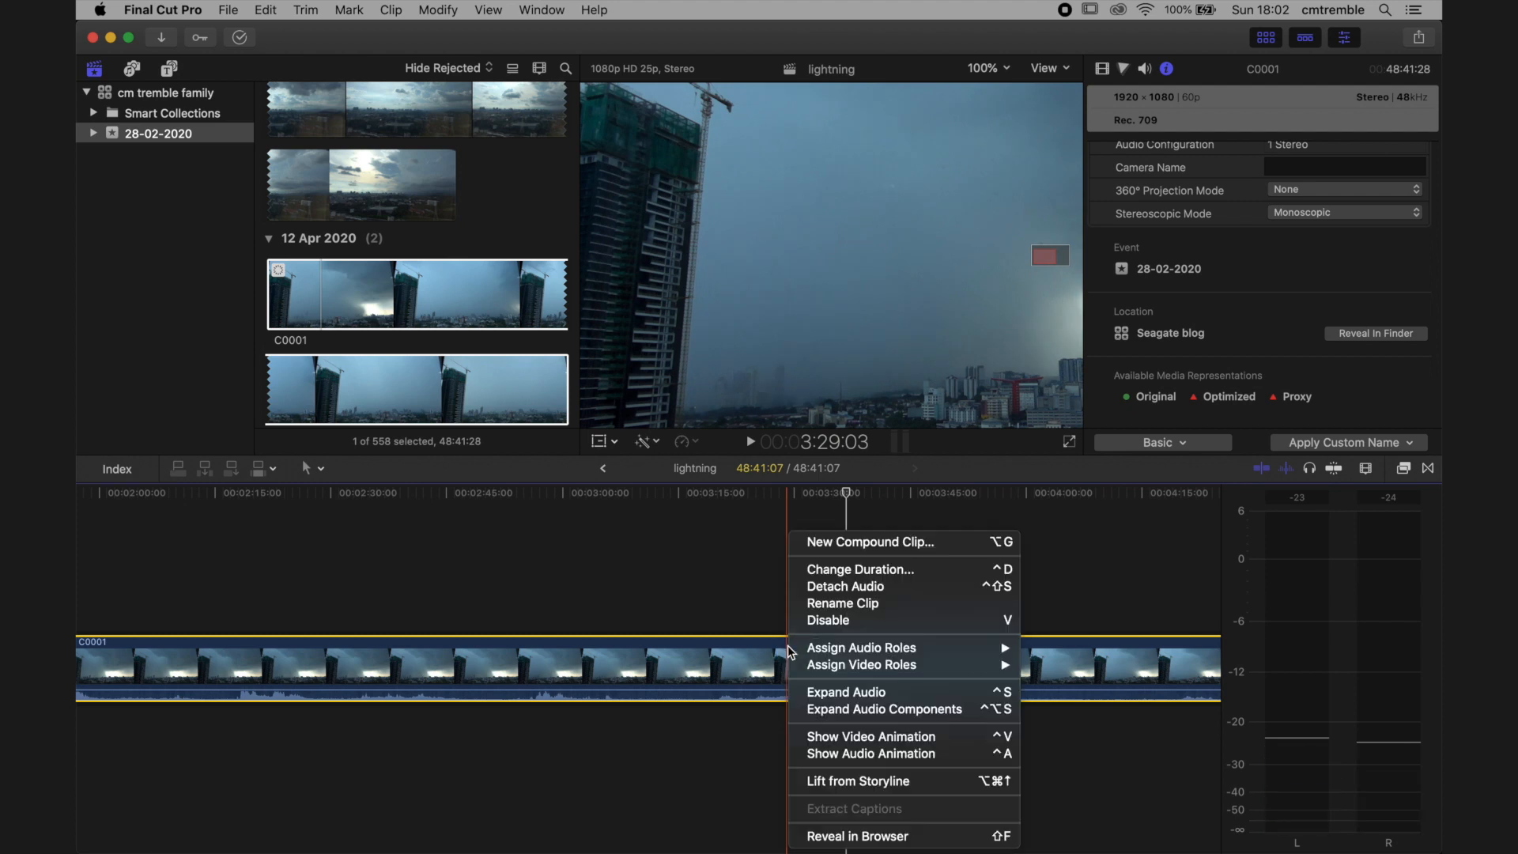
key("Escape")
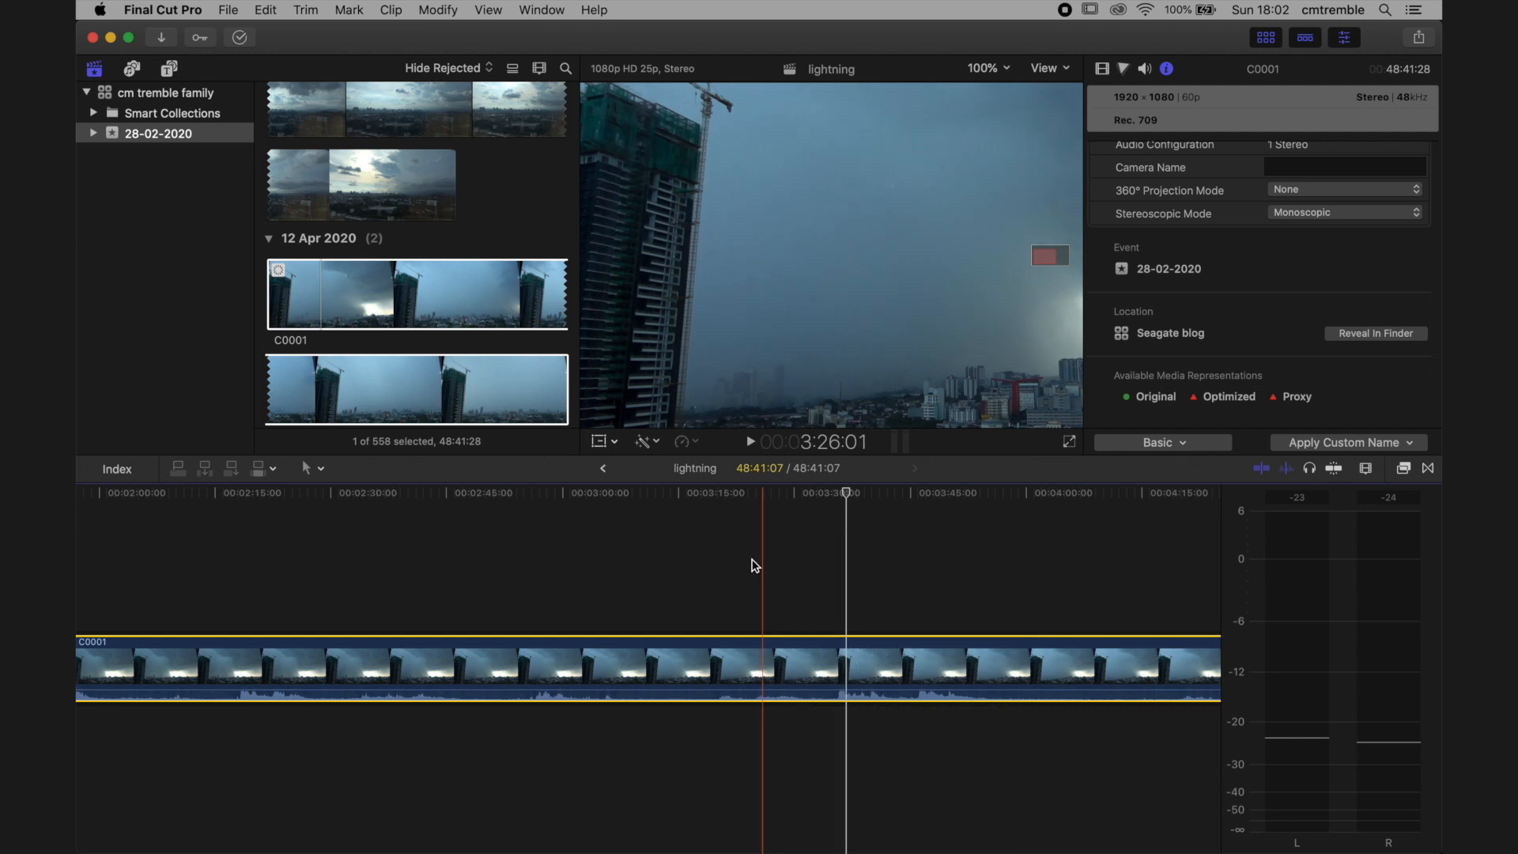
key("space")
left_click(692, 443)
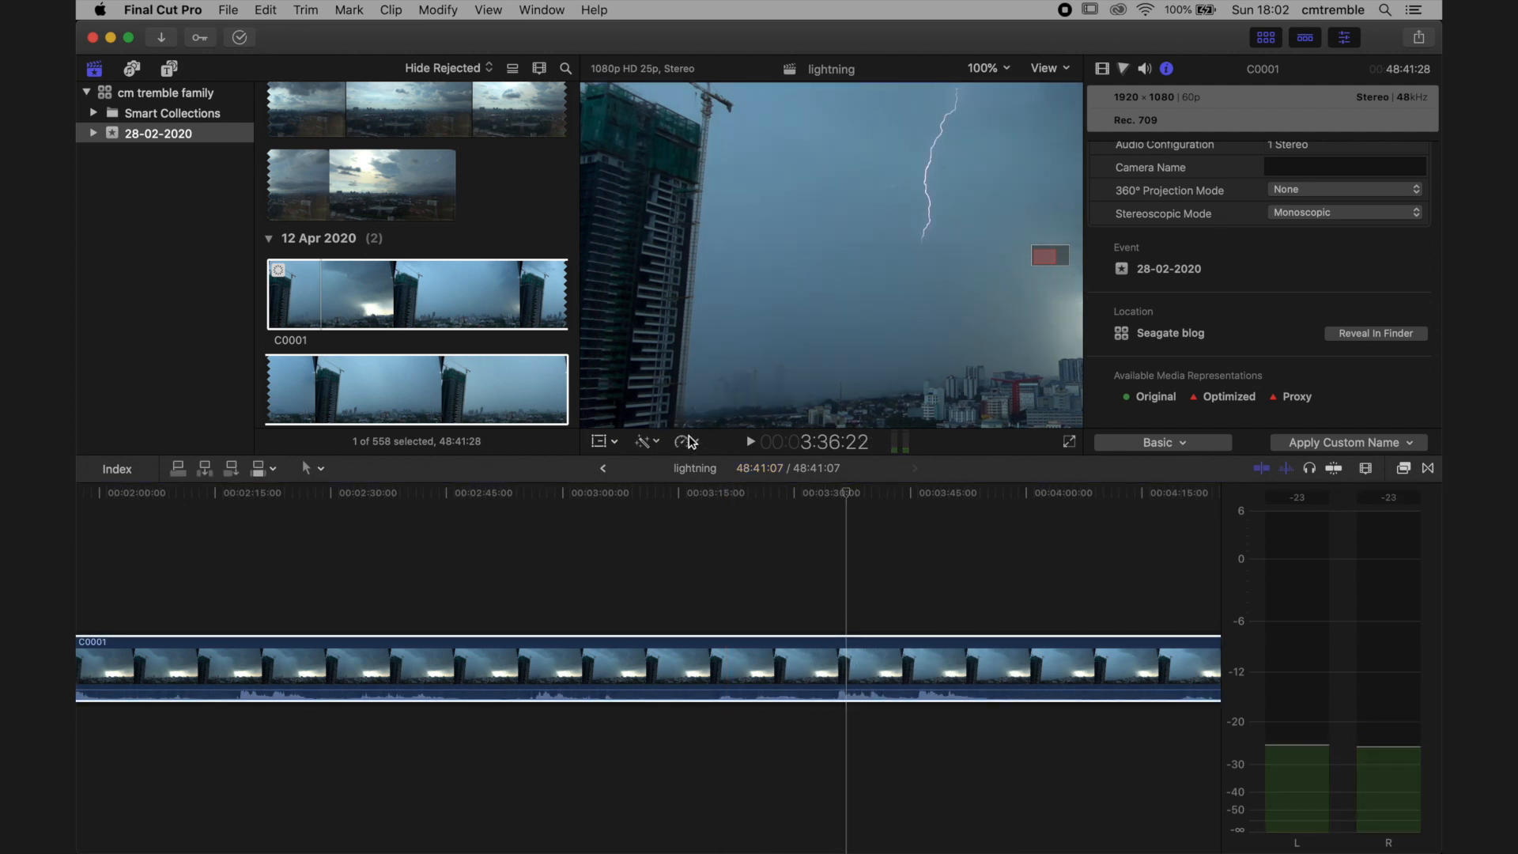
left_click(687, 442)
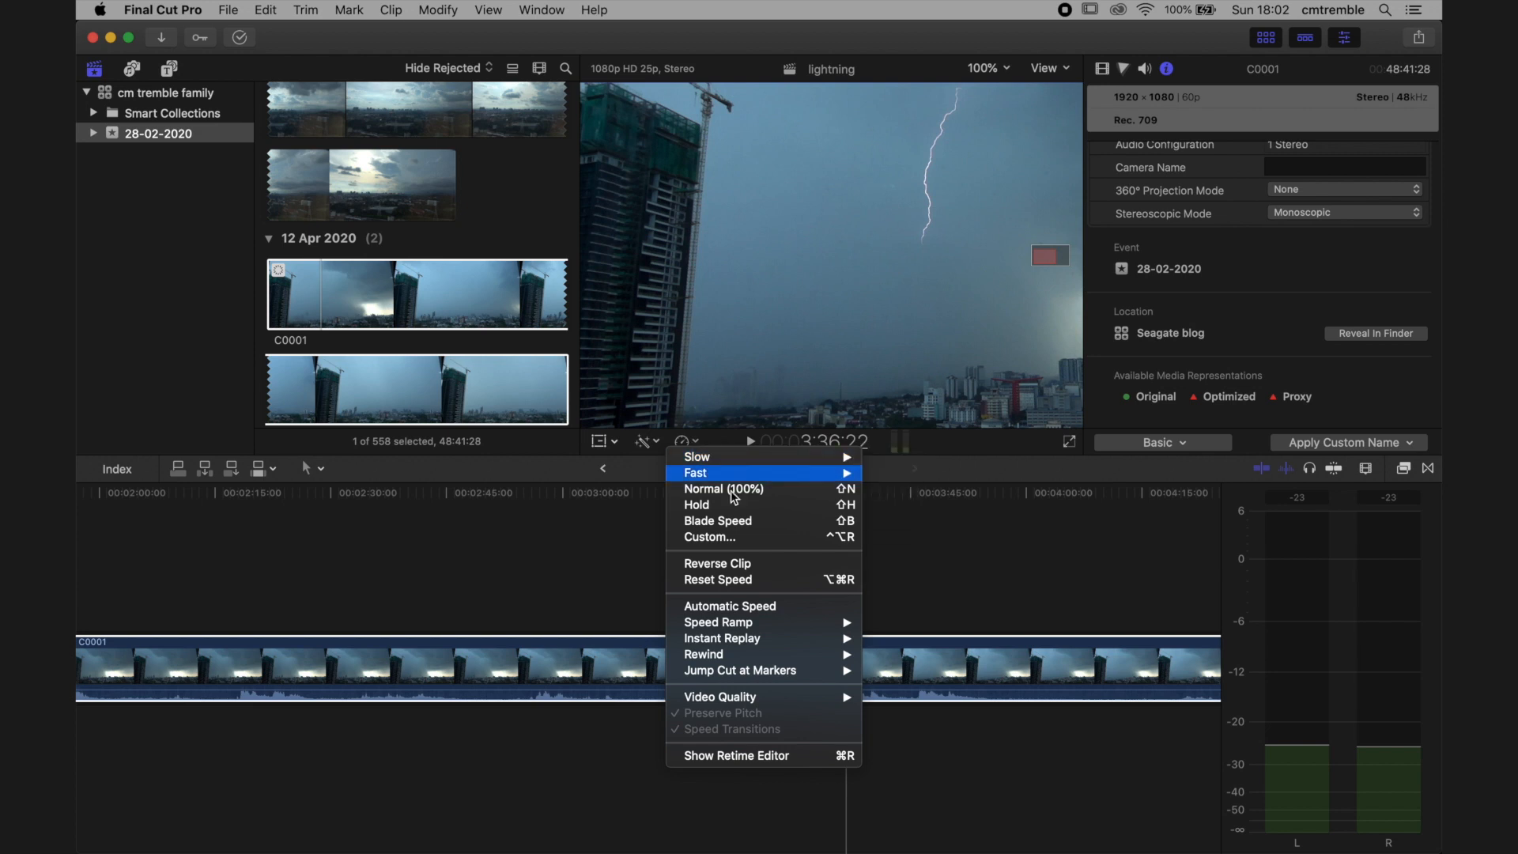
left_click(718, 607)
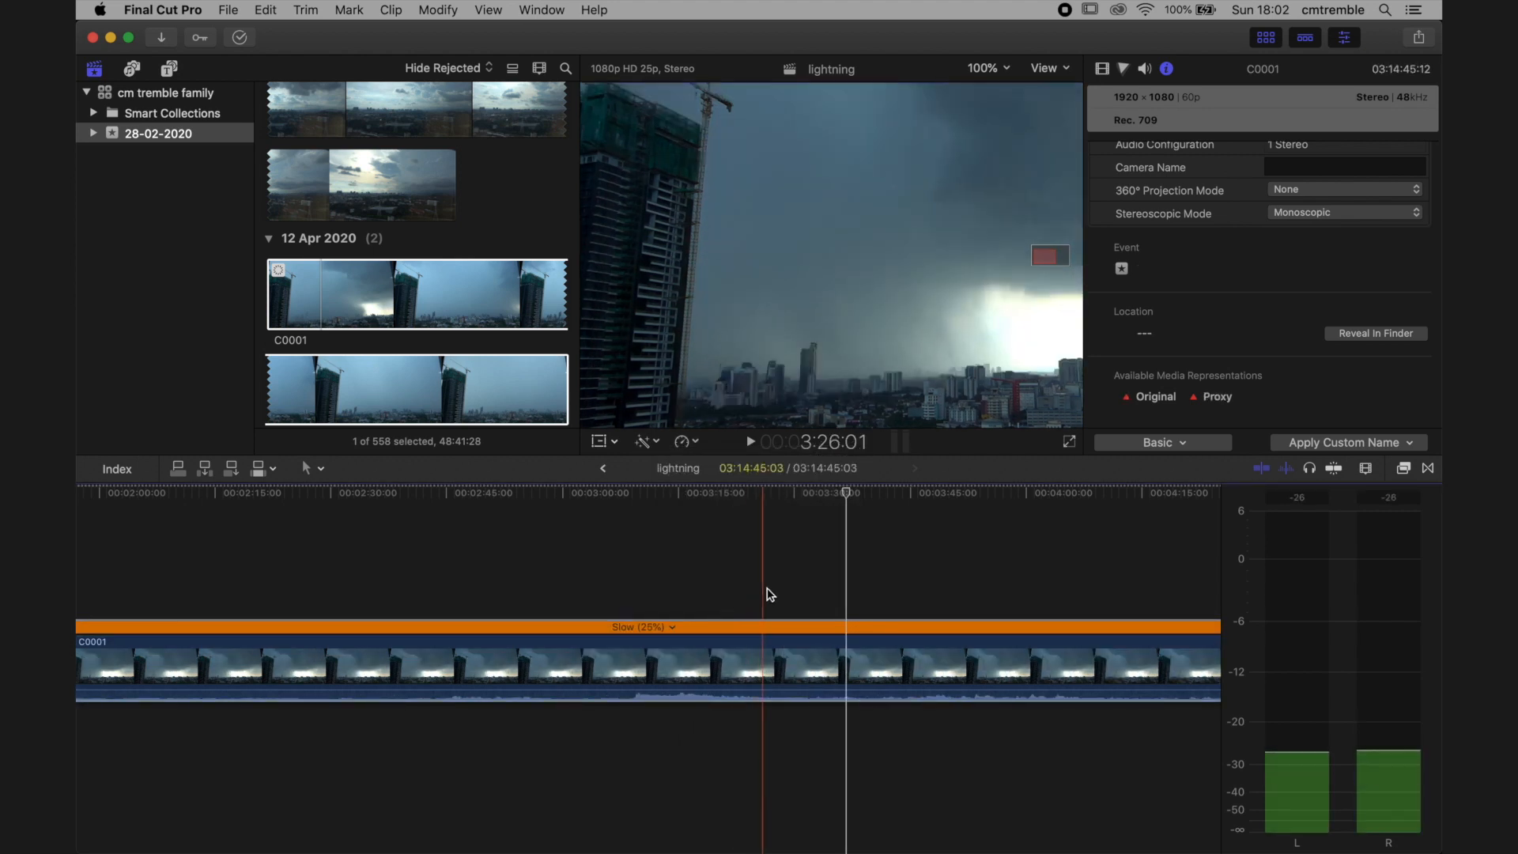
Locate the lightning strike around 14:28 in the slowed storm clip
key("super+minus")
key("super+minus")
key("super+minus")
key("super+minus")
key("super+minus")
key("super+minus")
key("super+minus")
key("super+minus")
key("super+minus")
key("super+minus")
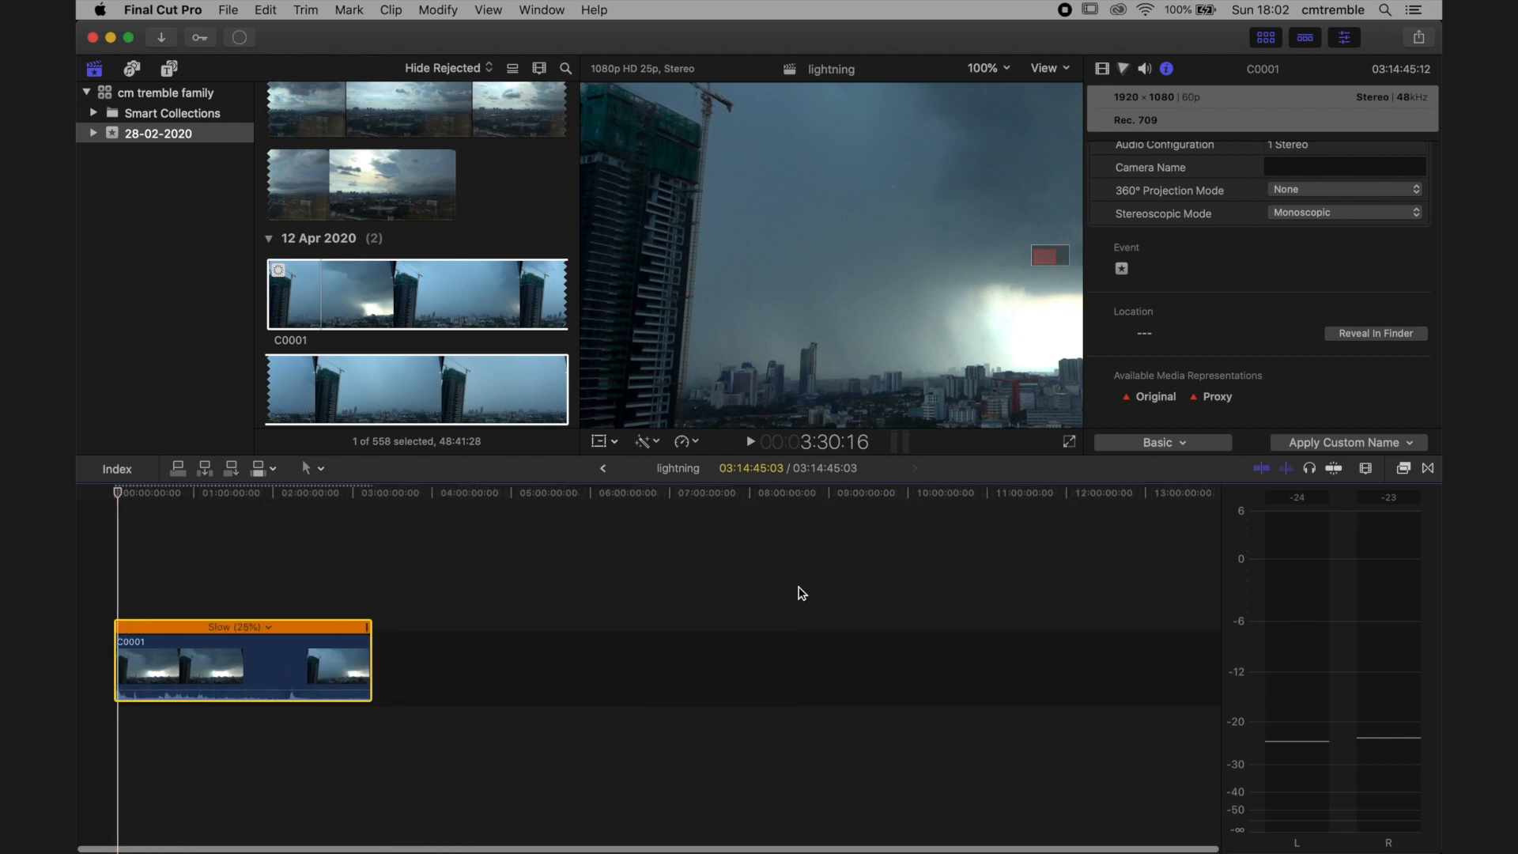
key("super+equal")
key("super+equal")
key("super+equal")
key("super+equal")
key("super+equal")
key("super+equal")
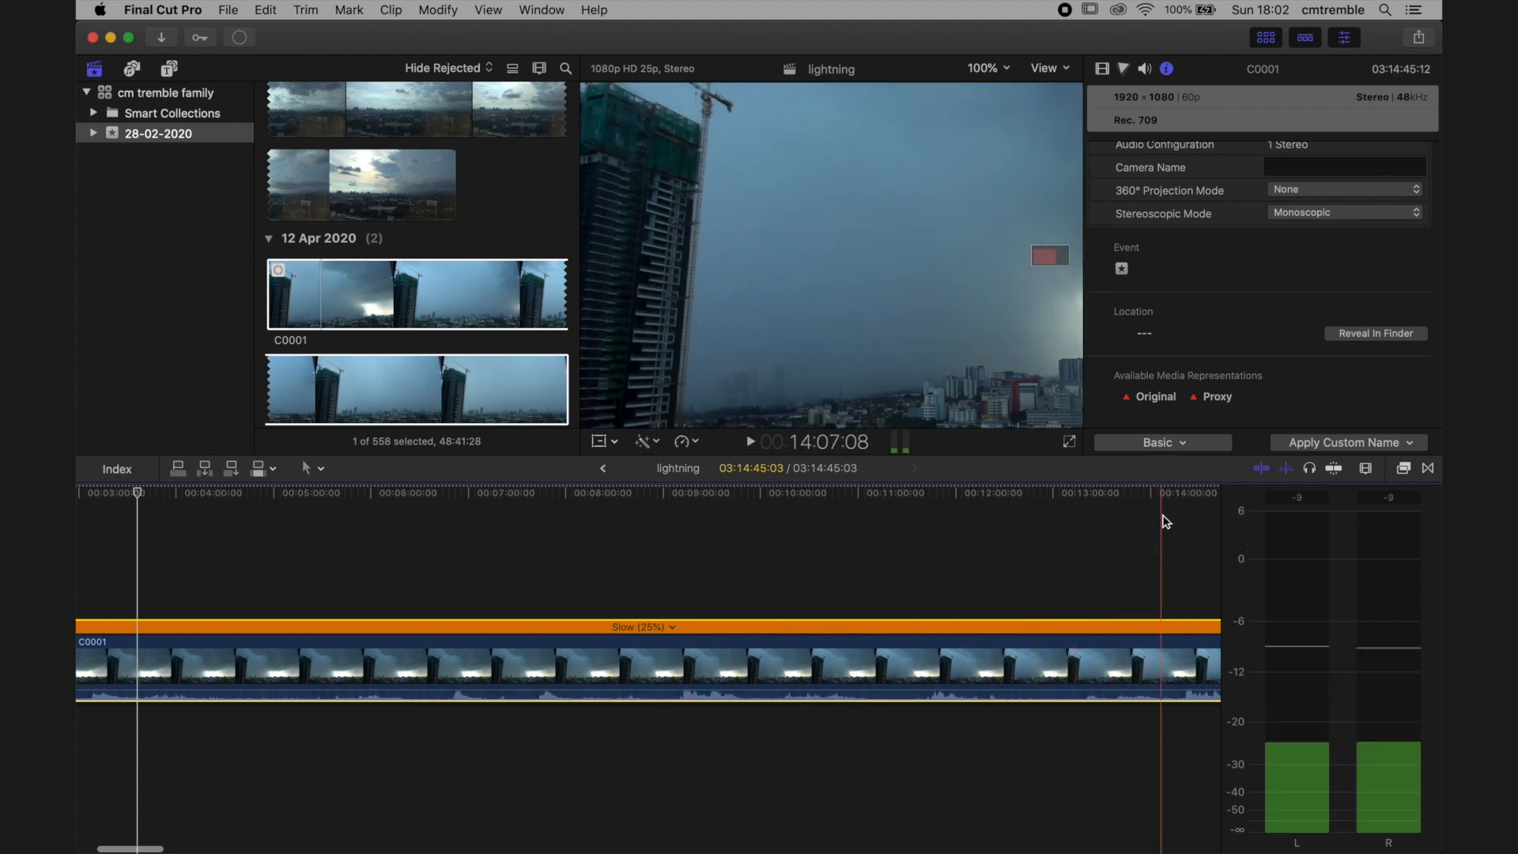
scroll(1163, 518, "left", 2)
scroll(1163, 518, "right", 6)
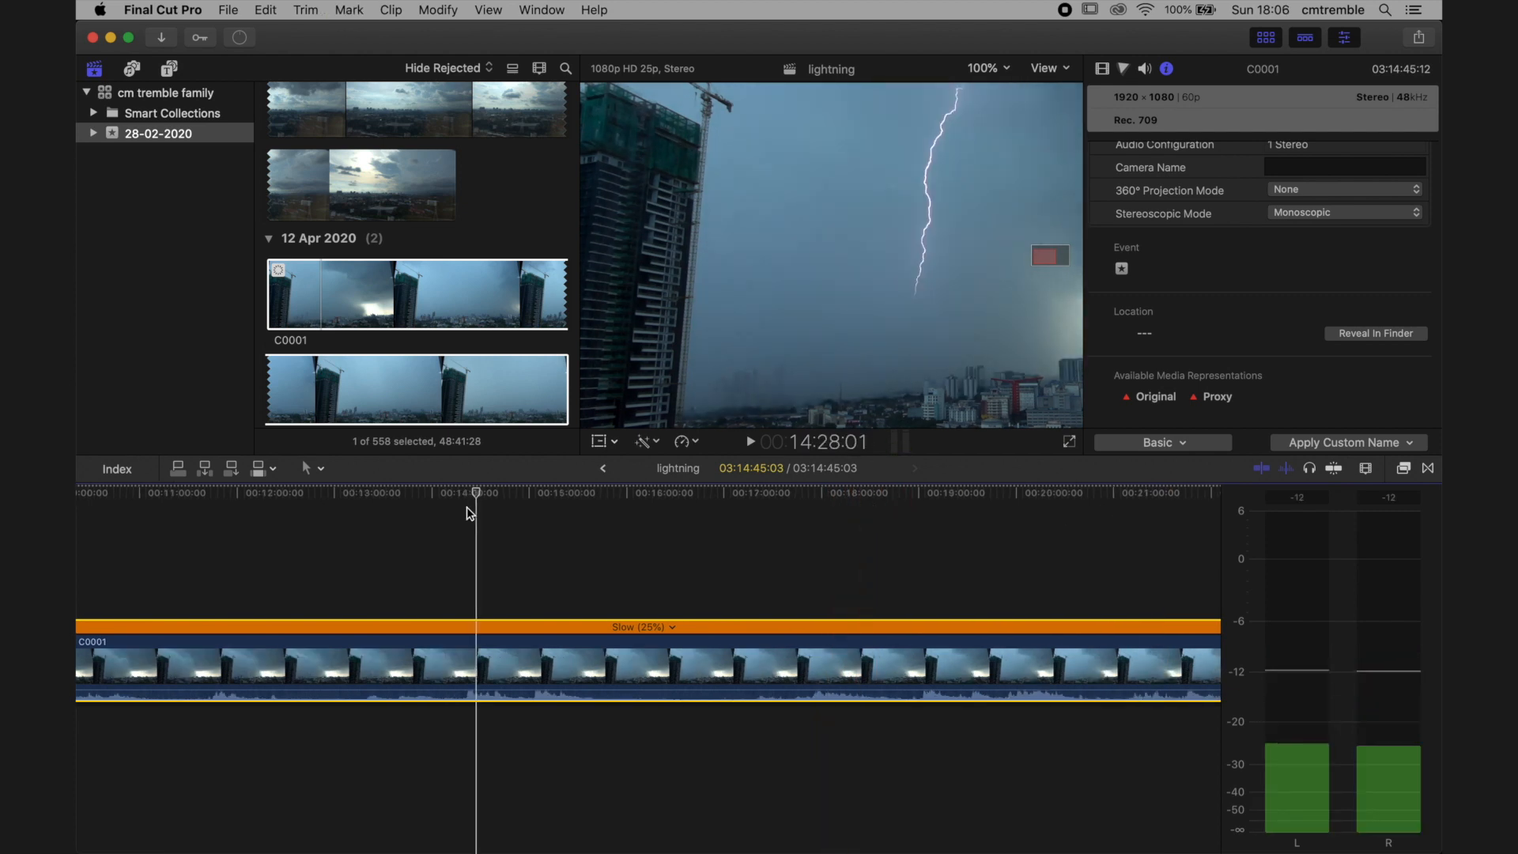
Step backward frame by frame through the slowed lightning strike to the frames before its main flash
key("Left")
key("Left")
key("Left")
key("Left")
key("Left")
key("Left")
key("Left")
key("Left")
key("Left")
key("Left")
key("Left")
key("Left")
key("Left")
key("Left")
key("Left")
key("Left")
key("Left")
key("Left")
key("Left")
key("Left")
key("Left")
key("Left")
key("Left")
key("Left")
key("Left")
key("Left")
key("Left")
key("Left")
key("Left")
key("Left")
key("Left")
key("Left")
key("Left")
key("Left")
key("Left")
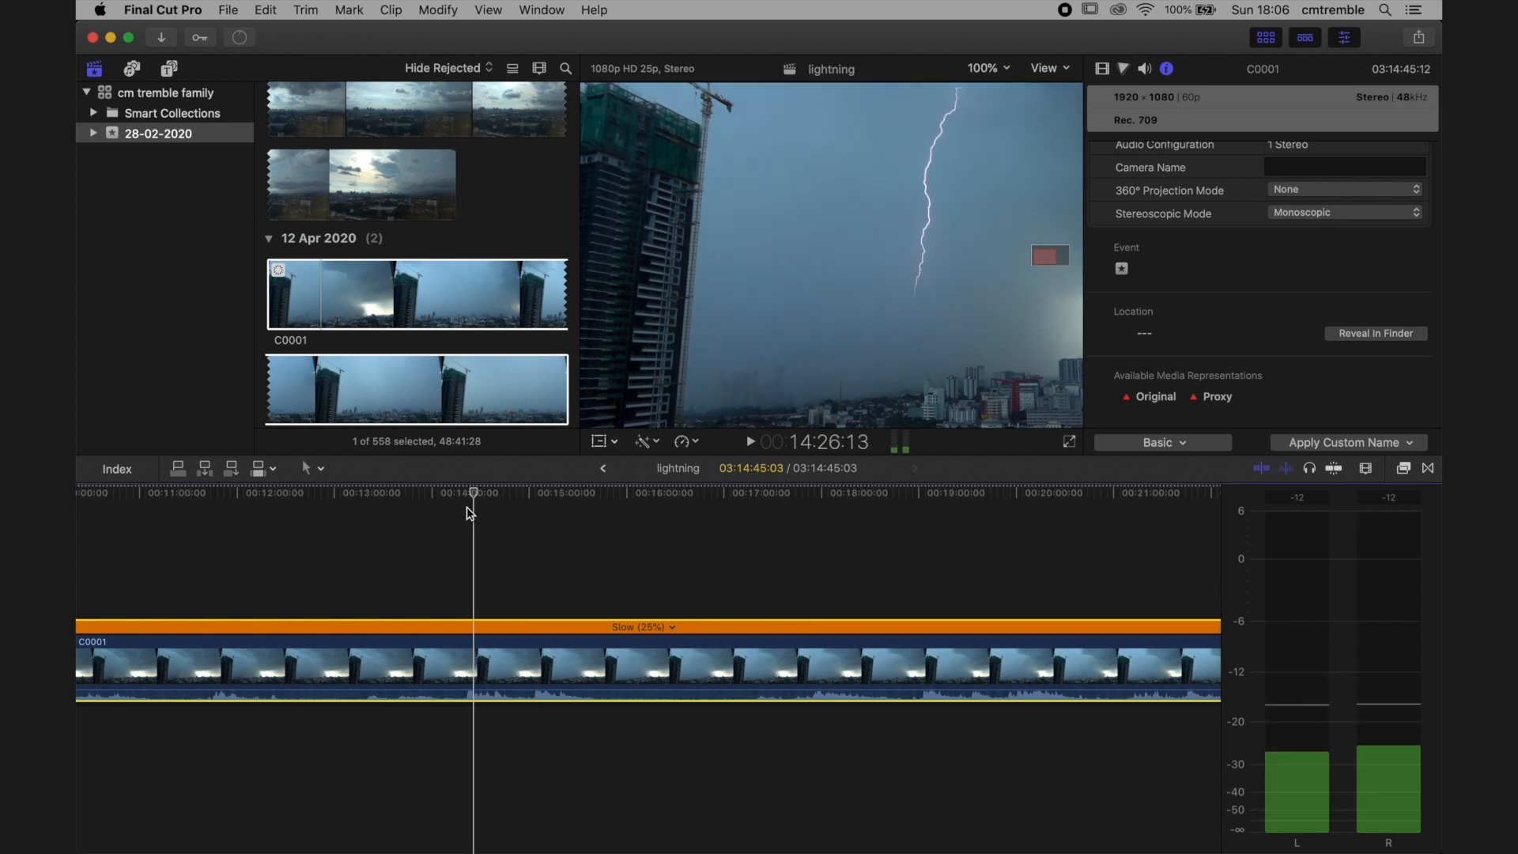
key("Left")
key("Left")
key("Left")
key("Left")
key("Left")
key("Left")
key("Left")
key("Left")
key("Left")
key("Left")
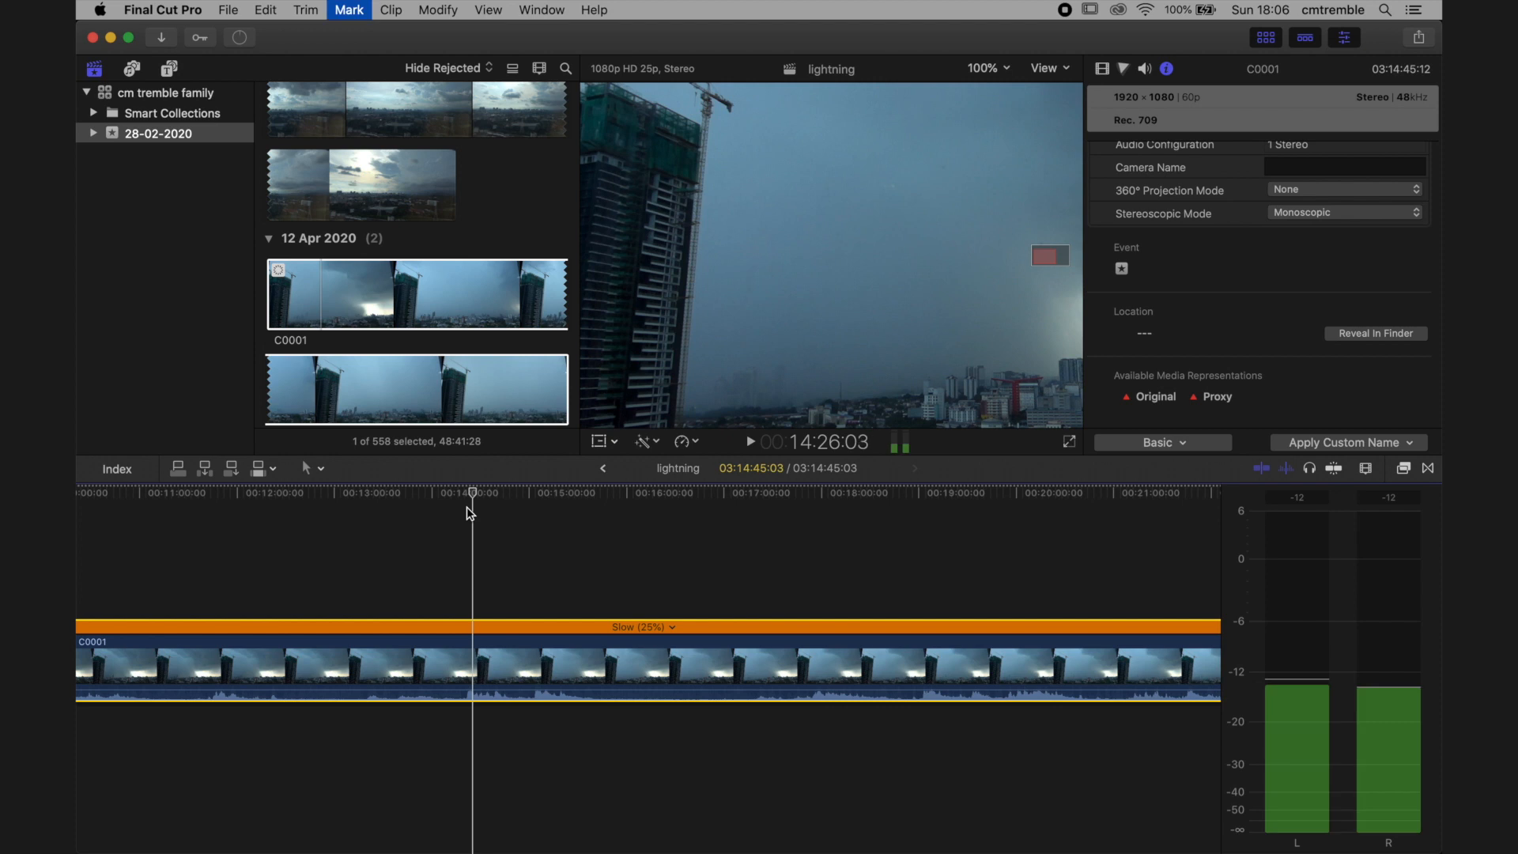
key("Left")
key("Left")
key("Left")
key("Left")
key("Left")
key("Left")
key("Left")
key("Left")
key("Left")
key("Left")
key("Left")
key("Left")
key("Left")
key("Left")
key("Left")
key("Left")
key("Left")
key("Left")
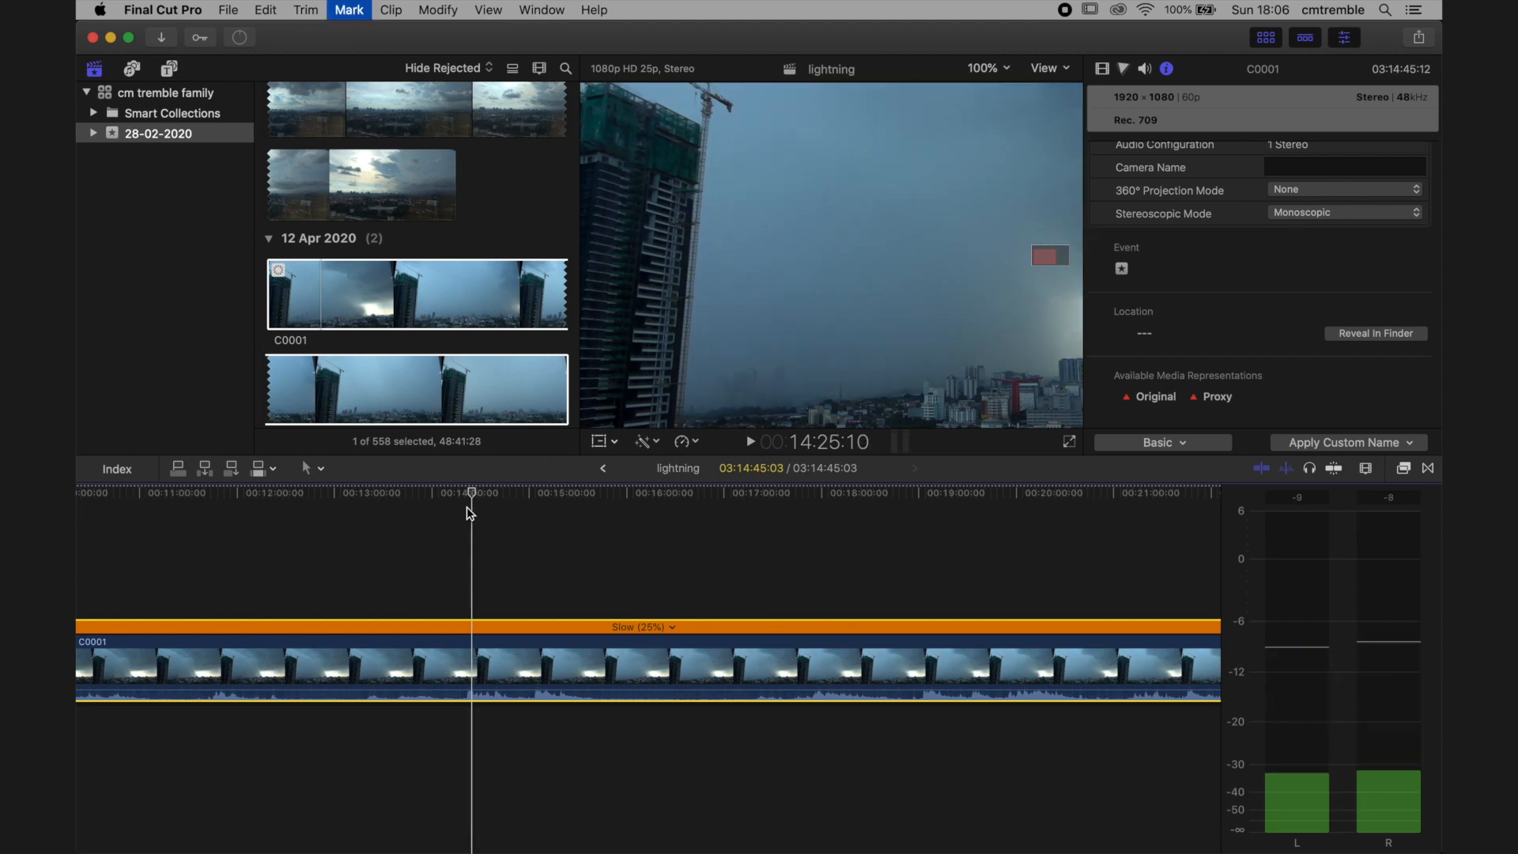
Step back and forth around the main flash at 14:25:17, then forward frame by frame to examine how long each bolt lasts
key("Right")
key("Right")
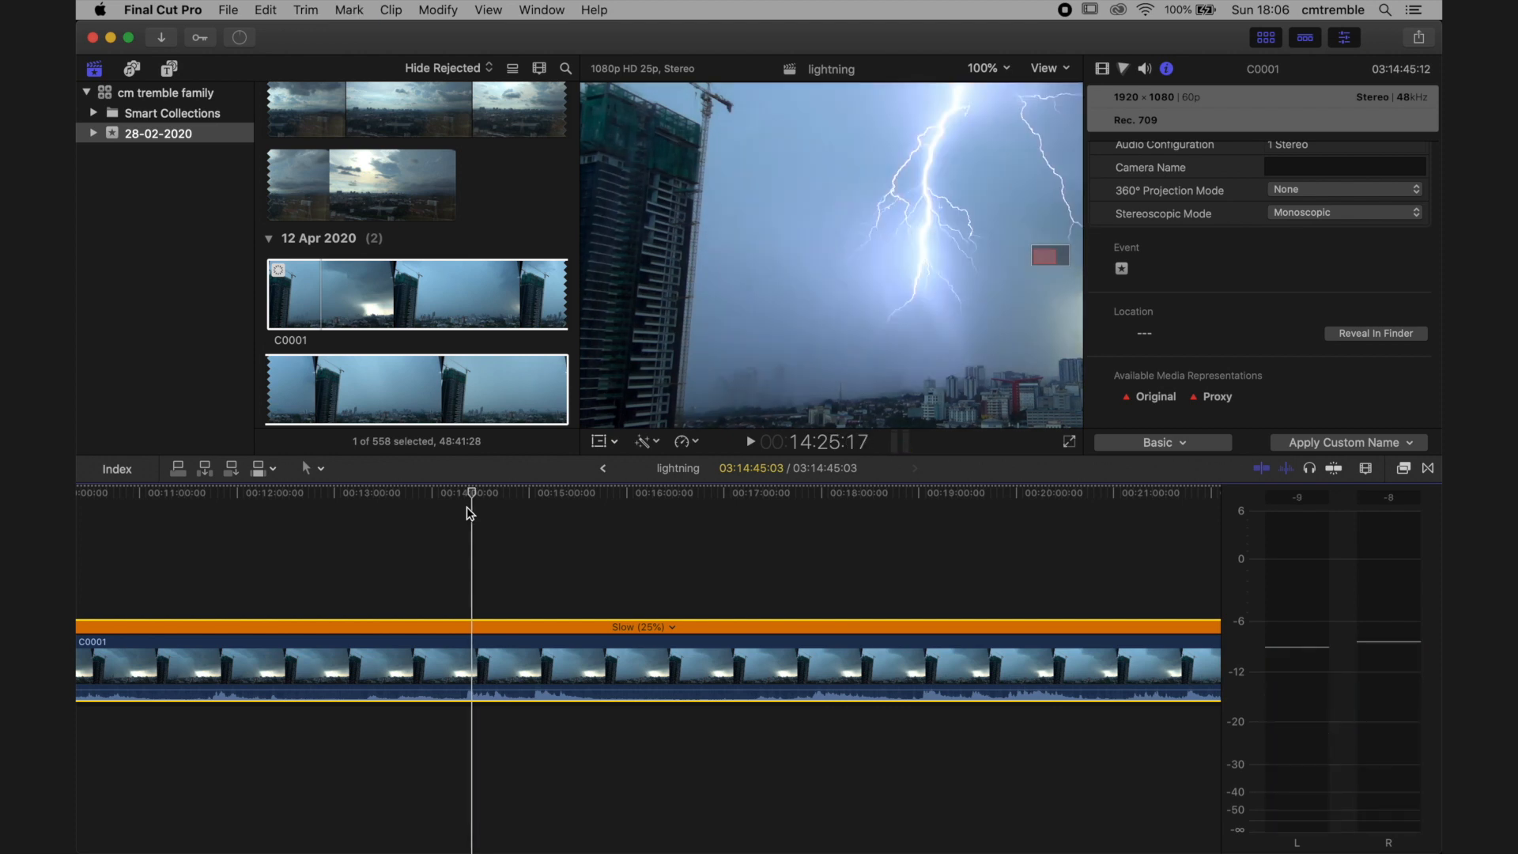
key("Right")
key("Left")
key("Left")
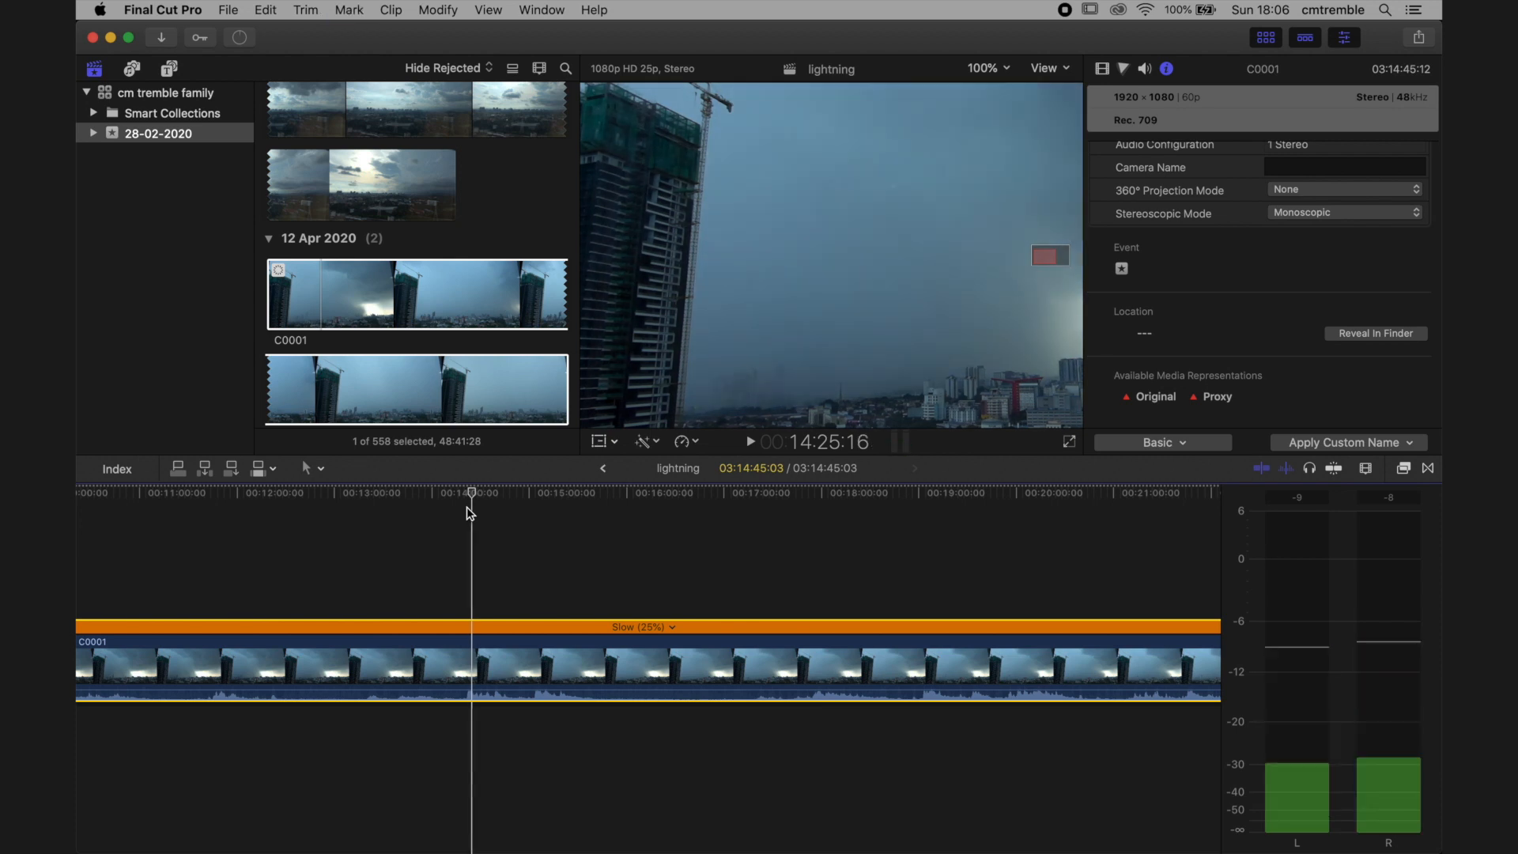
key("Right")
key("Right")
key("Left")
key("Left")
key("Right")
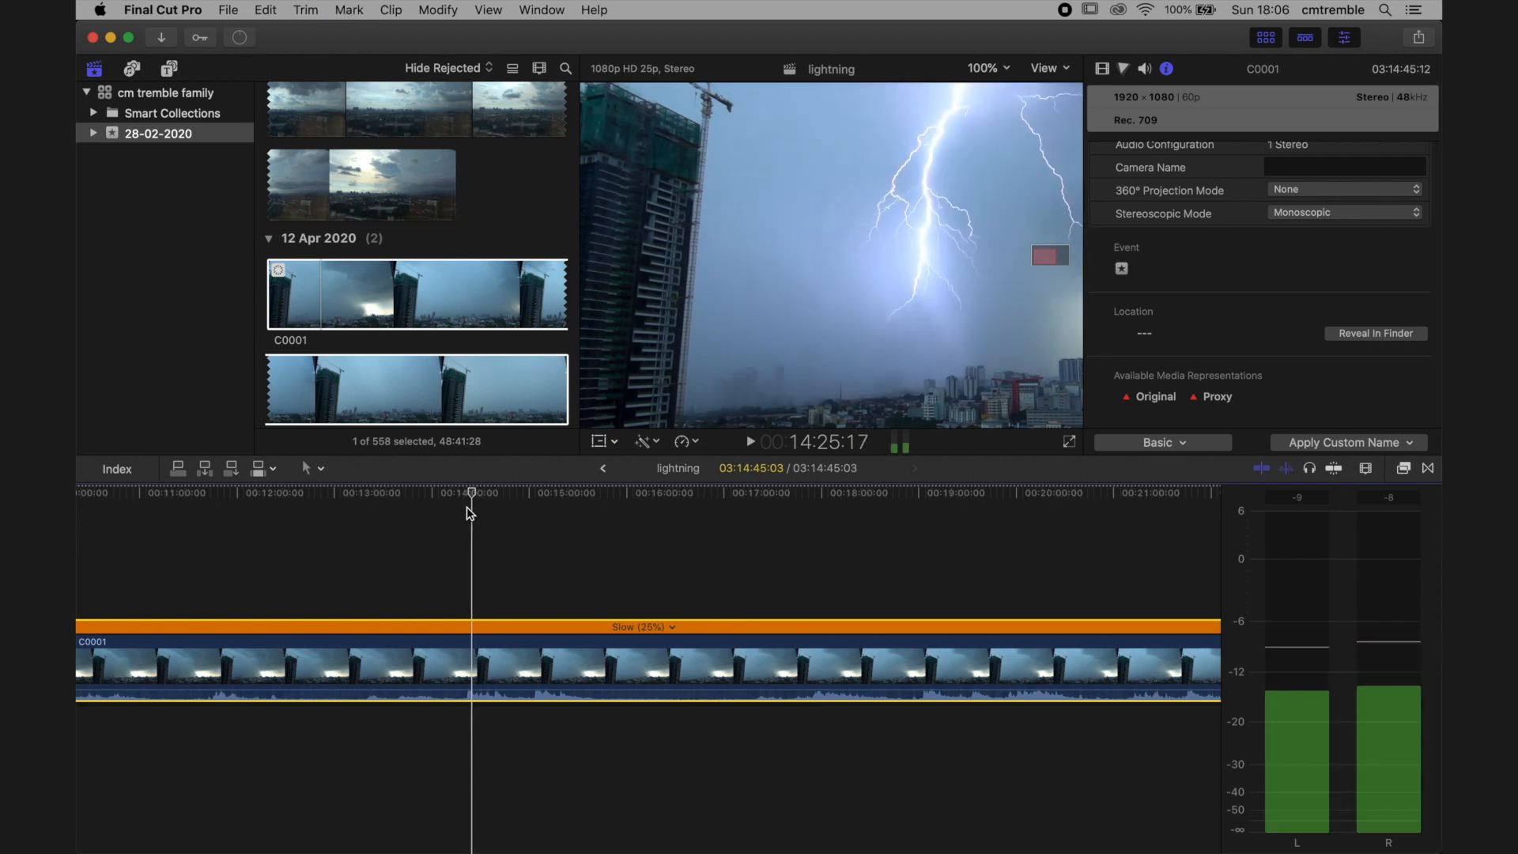
key("Right")
key("Right")
key("Right")
key("Right")
key("Right")
key("Right")
key("Right")
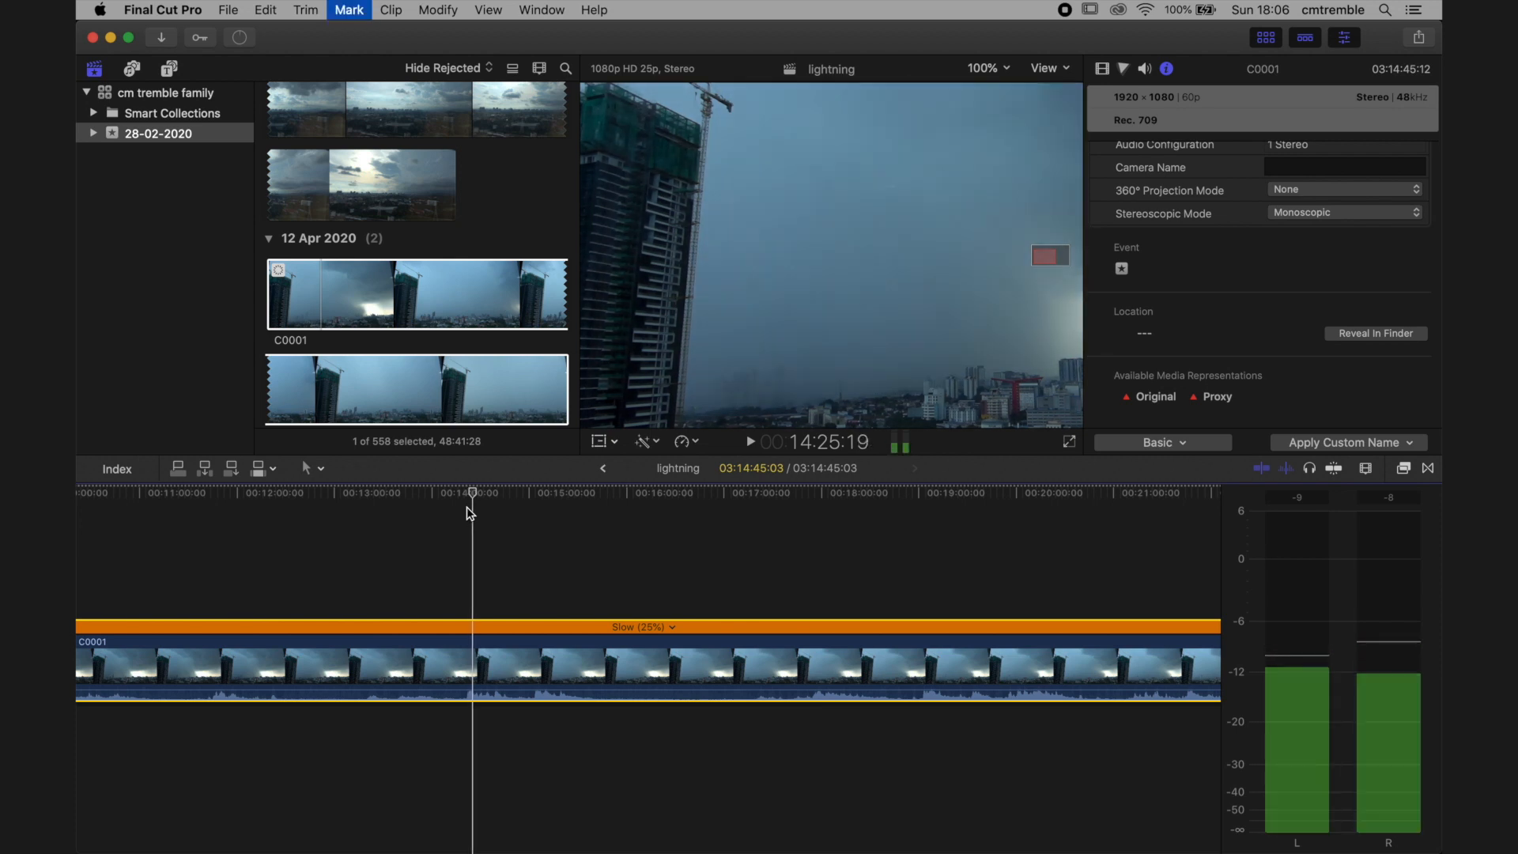
key("Right")
key("Right")
key("Right")
key("Right")
key("Right")
key("Right")
key("Right")
key("Right")
key("Right")
key("Right")
key("Right")
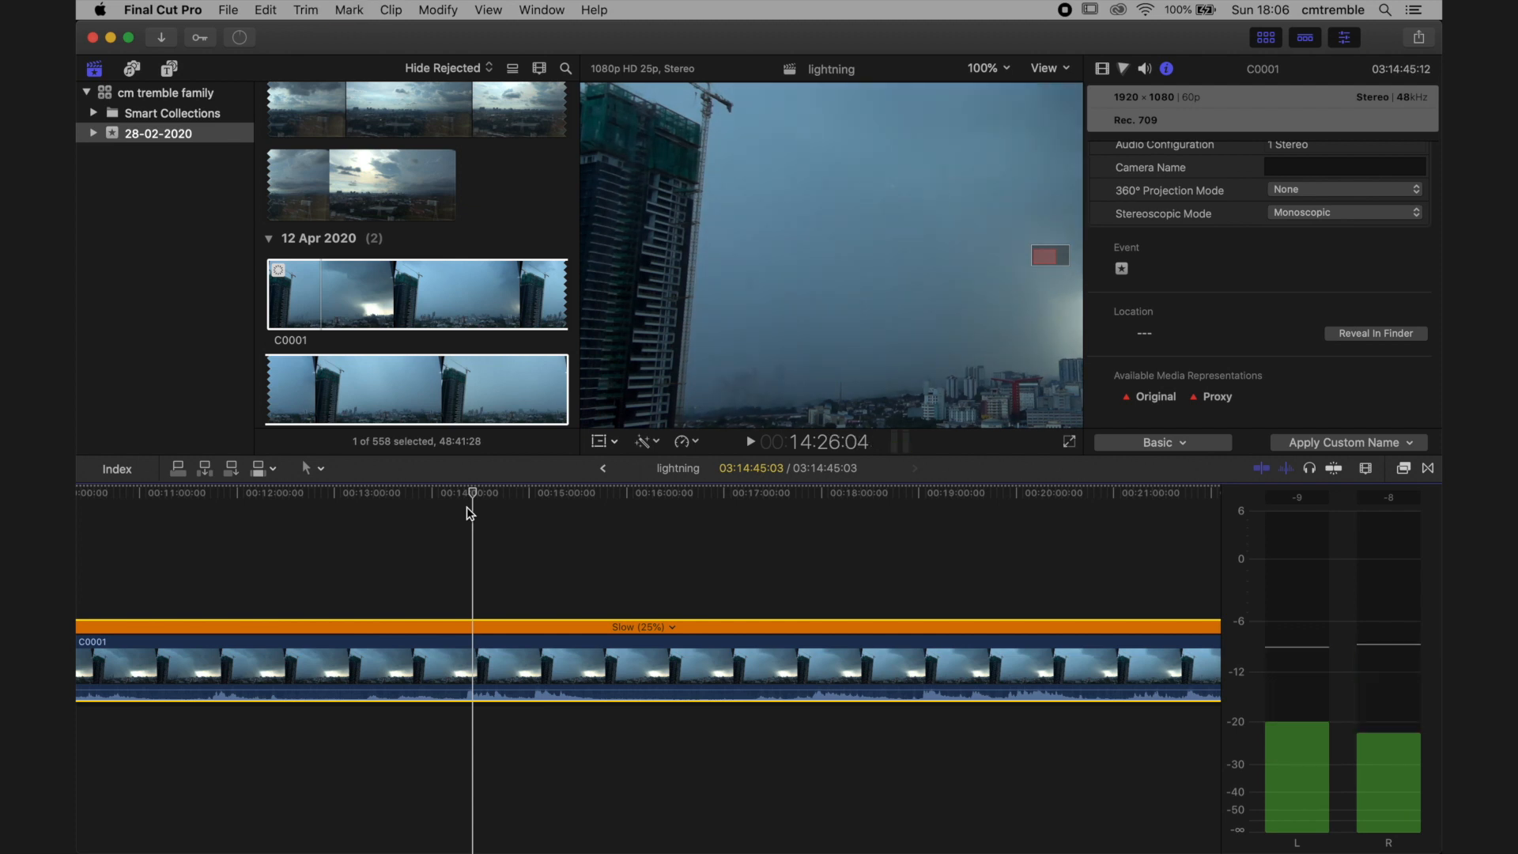
key("Right")
key("Right")
key("Right")
key("Right")
key("Right")
key("Right")
key("Right")
key("Right")
key("Right")
key("Right")
key("Right")
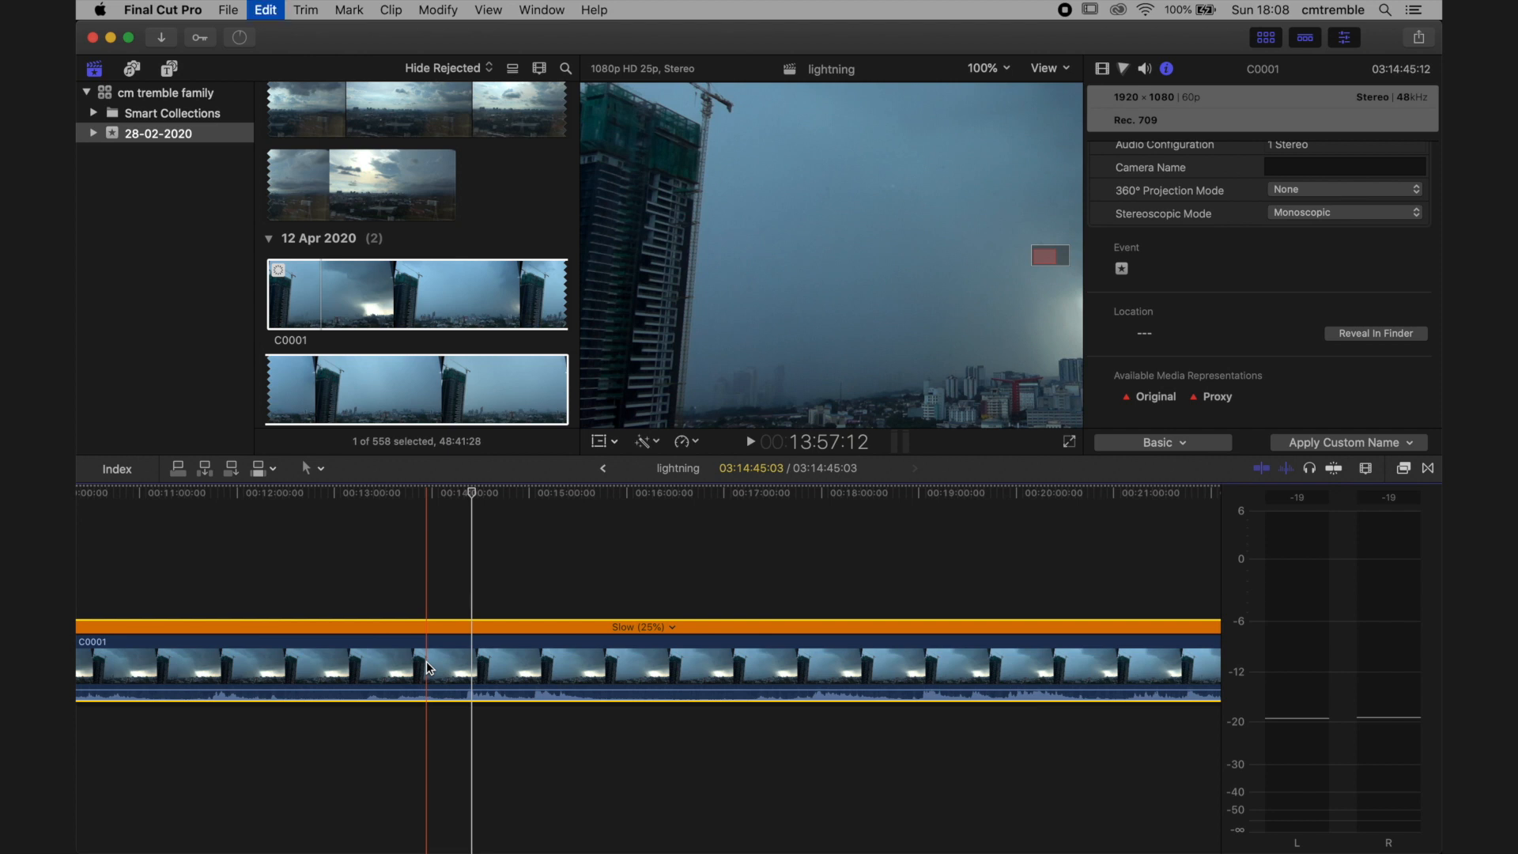
Paste a duplicate of the slowed storm clip at the end of the timeline
key("Home")
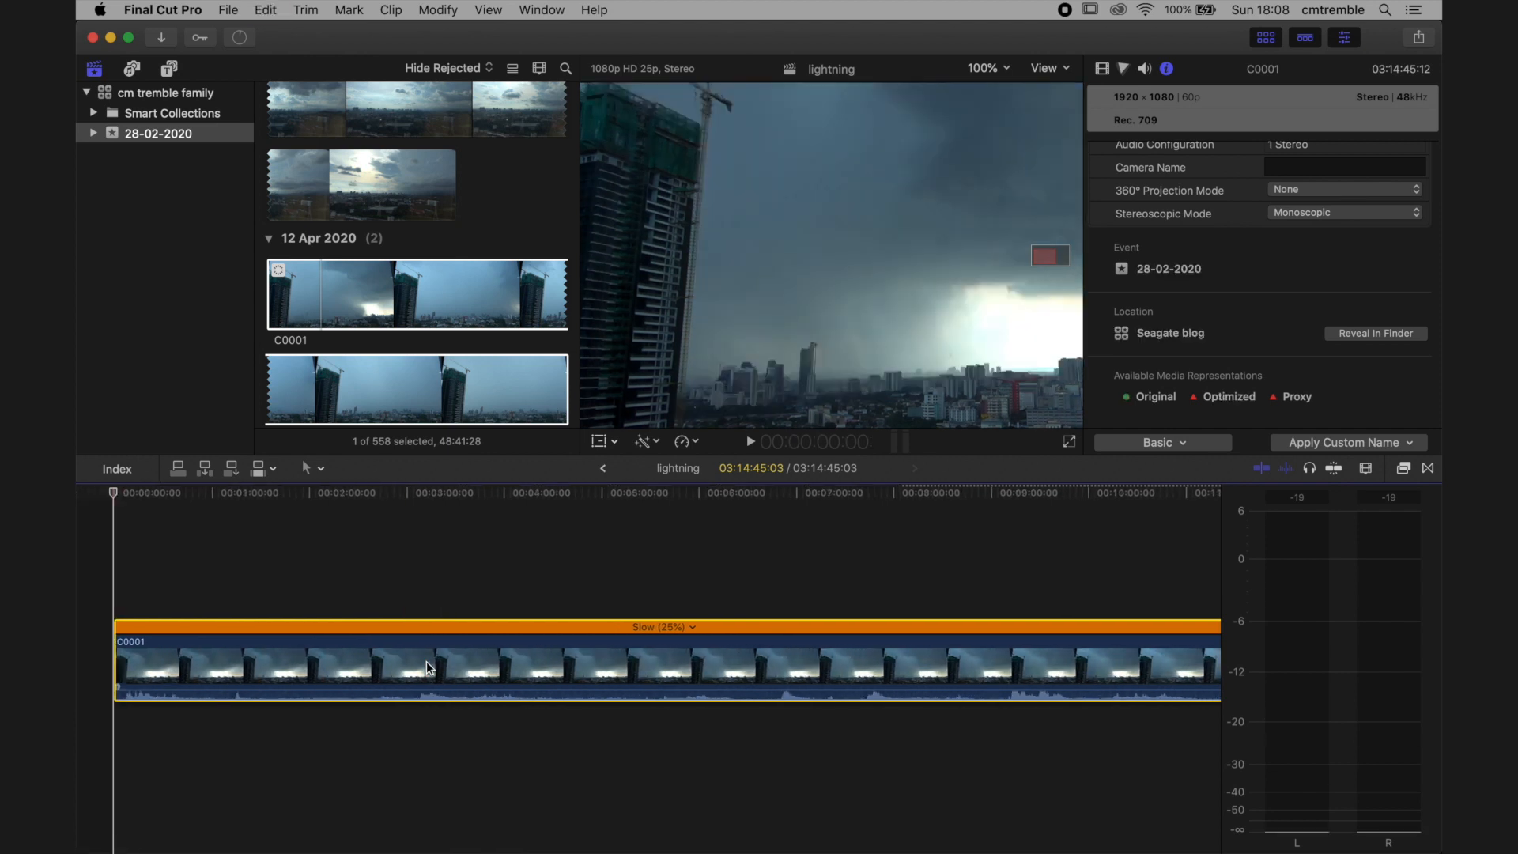
key("Right")
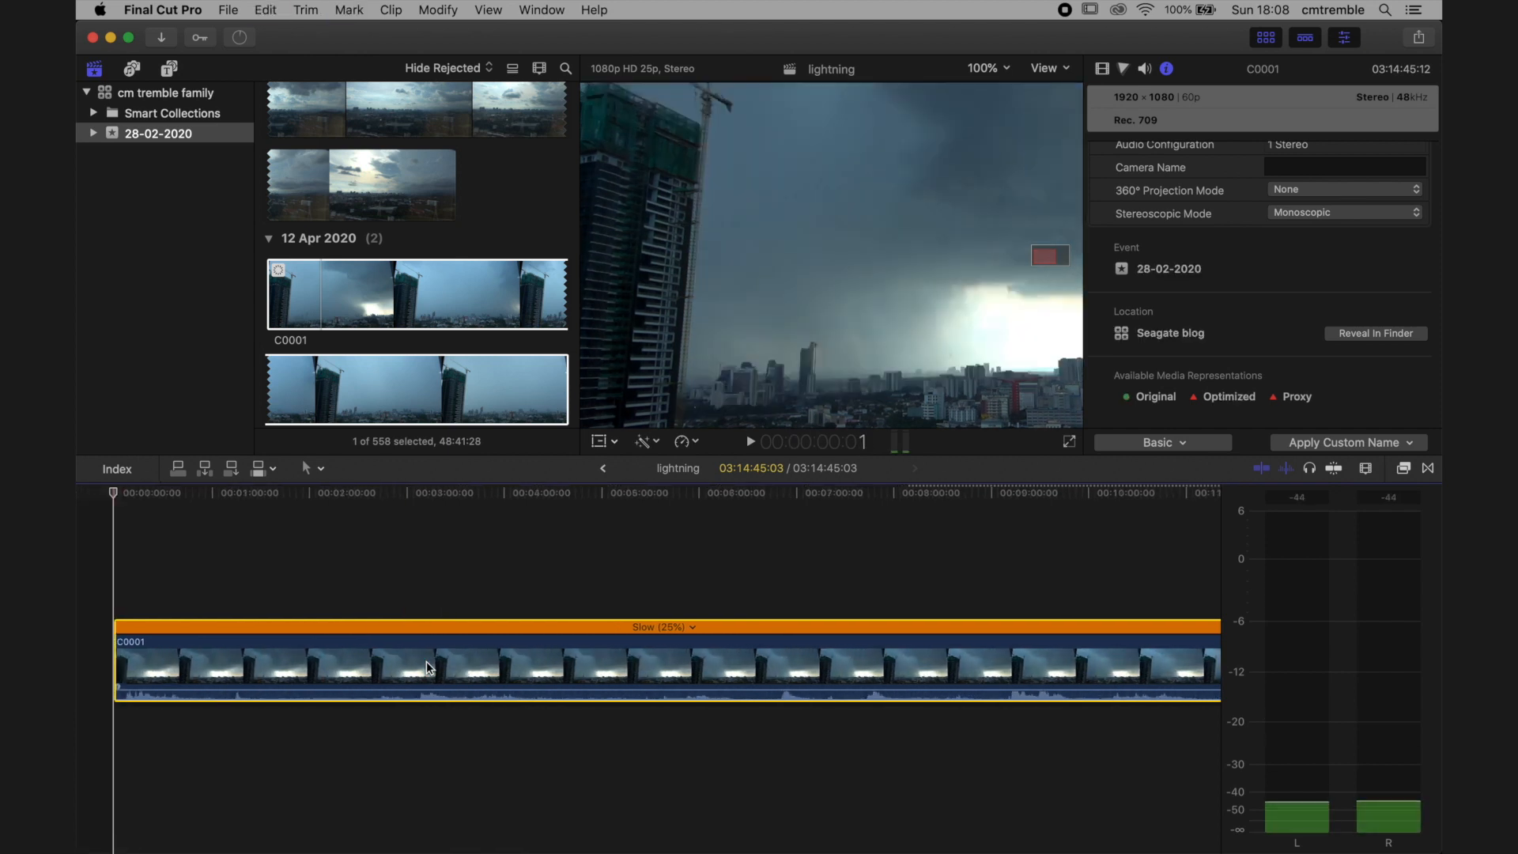
key("End")
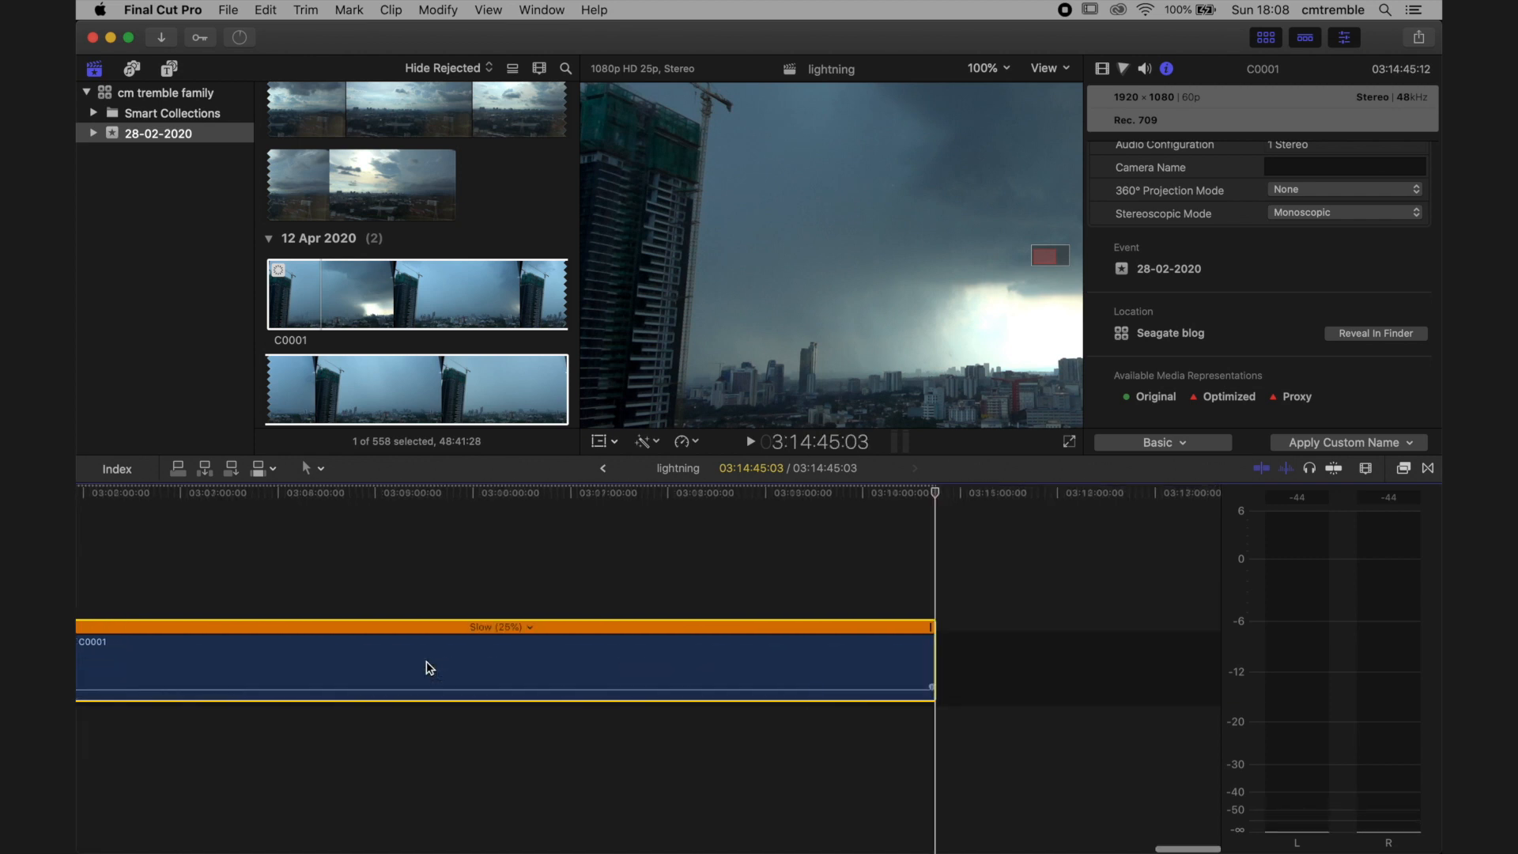
key("super+v")
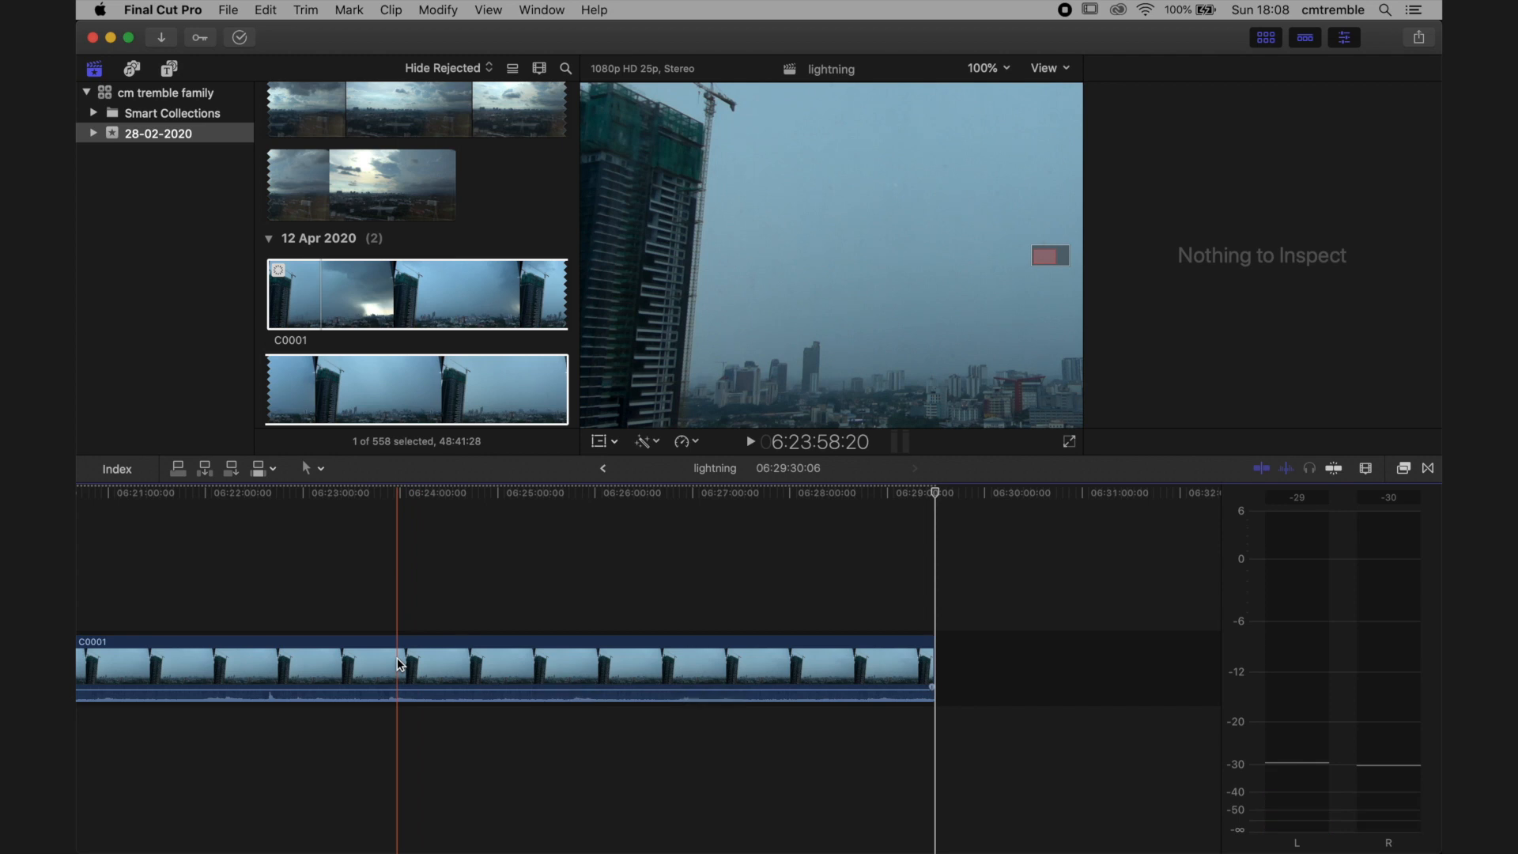
Stack the pasted storm clip above the original so that both begin at the start of the timeline
left_click(397, 658)
key("super+minus")
key("super+minus")
key("super+minus")
key("super+minus")
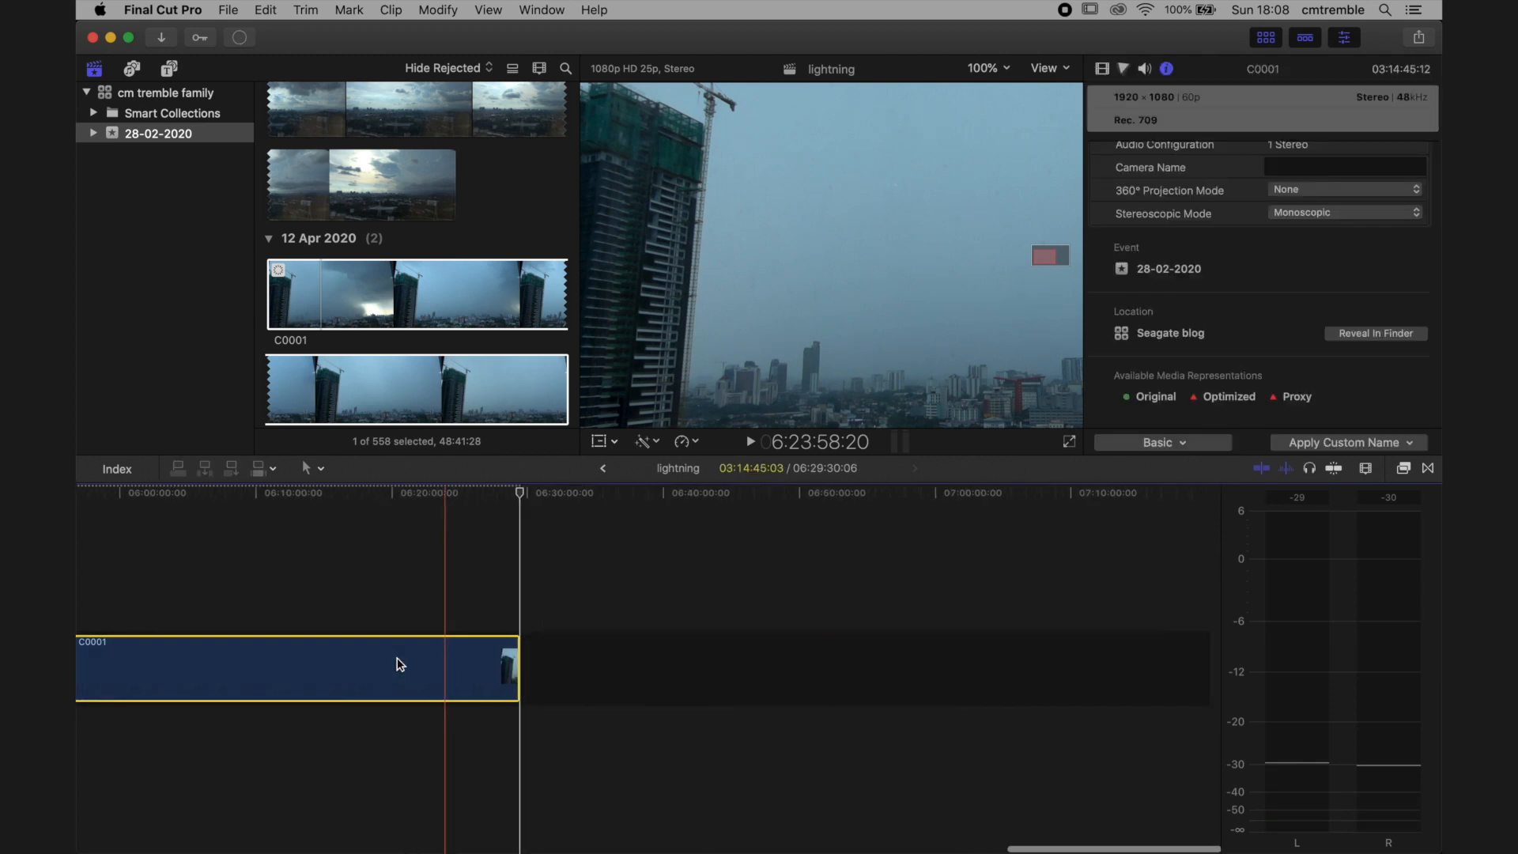
scroll(397, 659, "left", 20)
key("super+minus")
key("super+minus")
key("super+minus")
left_click_drag(397, 664, 79, 572)
left_click_drag(187, 607, 170, 674)
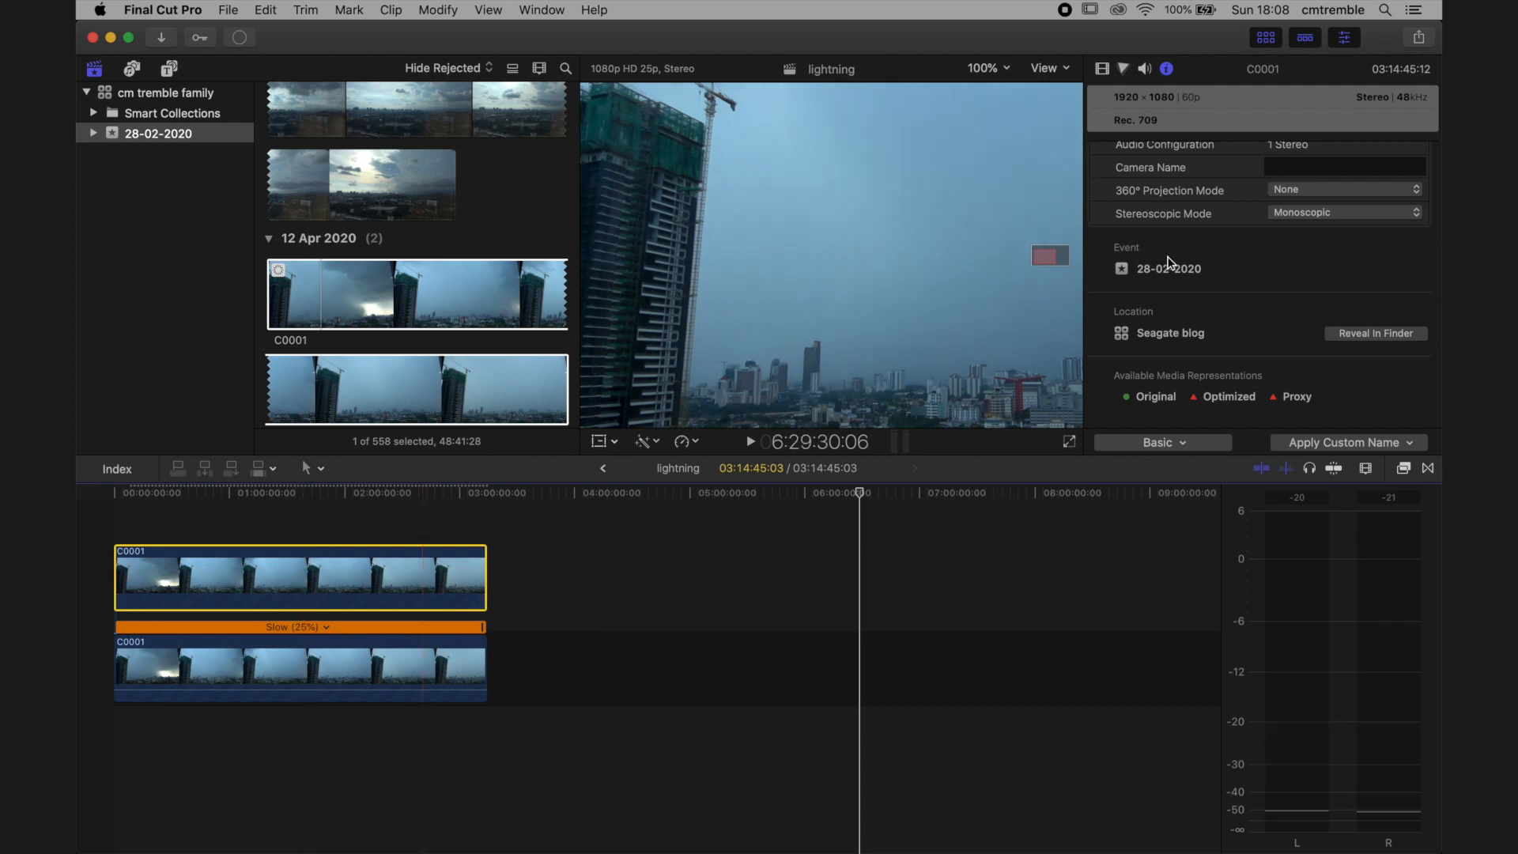
Set the upper storm clip's blend mode to Lighten
left_click(1102, 69)
left_click(1331, 120)
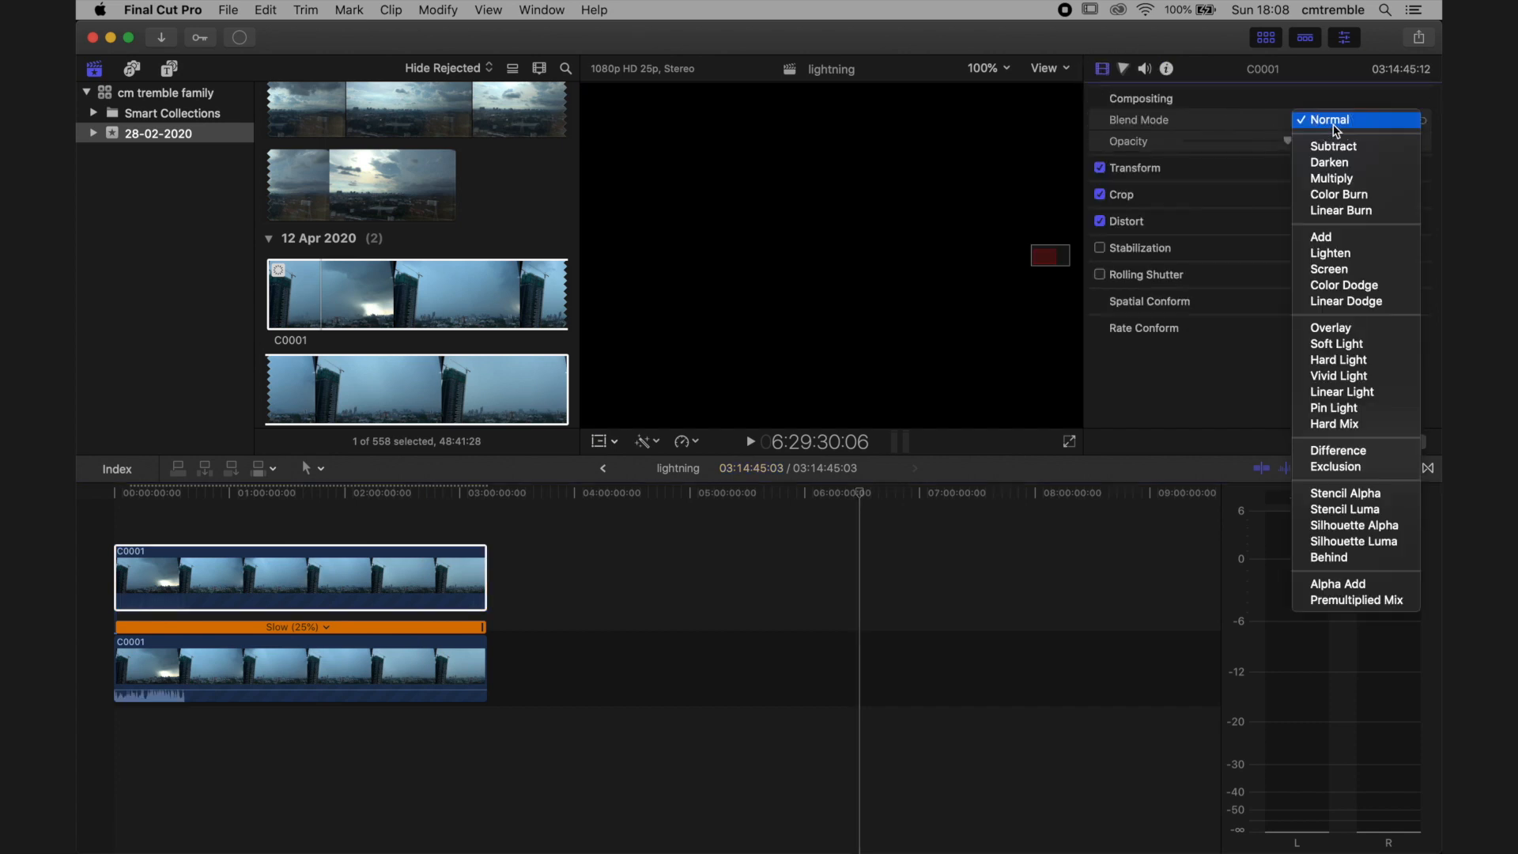
left_click(1324, 255)
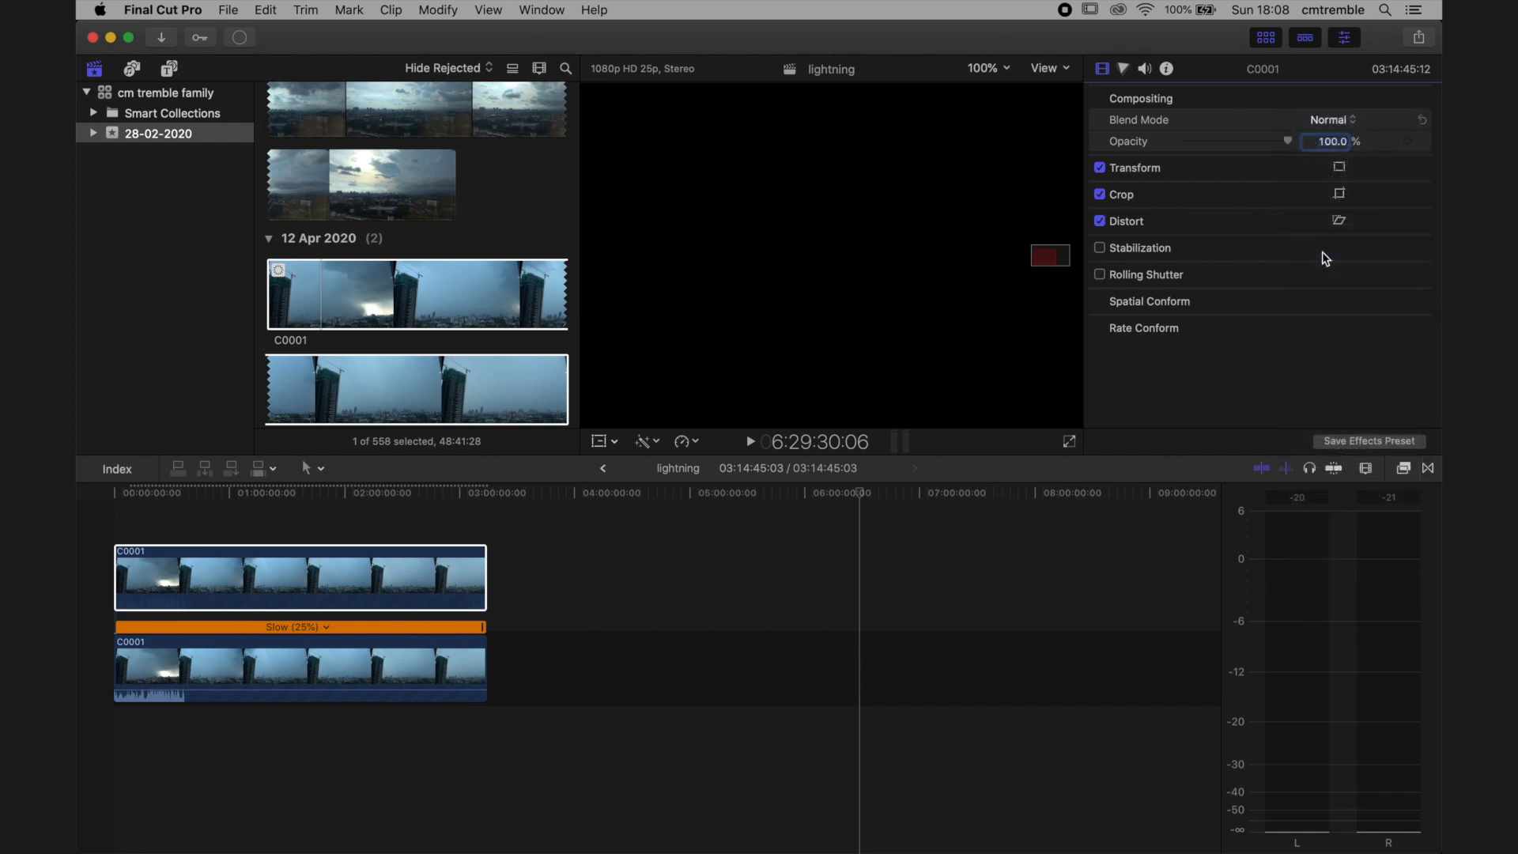
Paste a Lighten copy of the storm clip as a connected layer one frame after the timeline's start, at 00:00:00:01
left_click(112, 492)
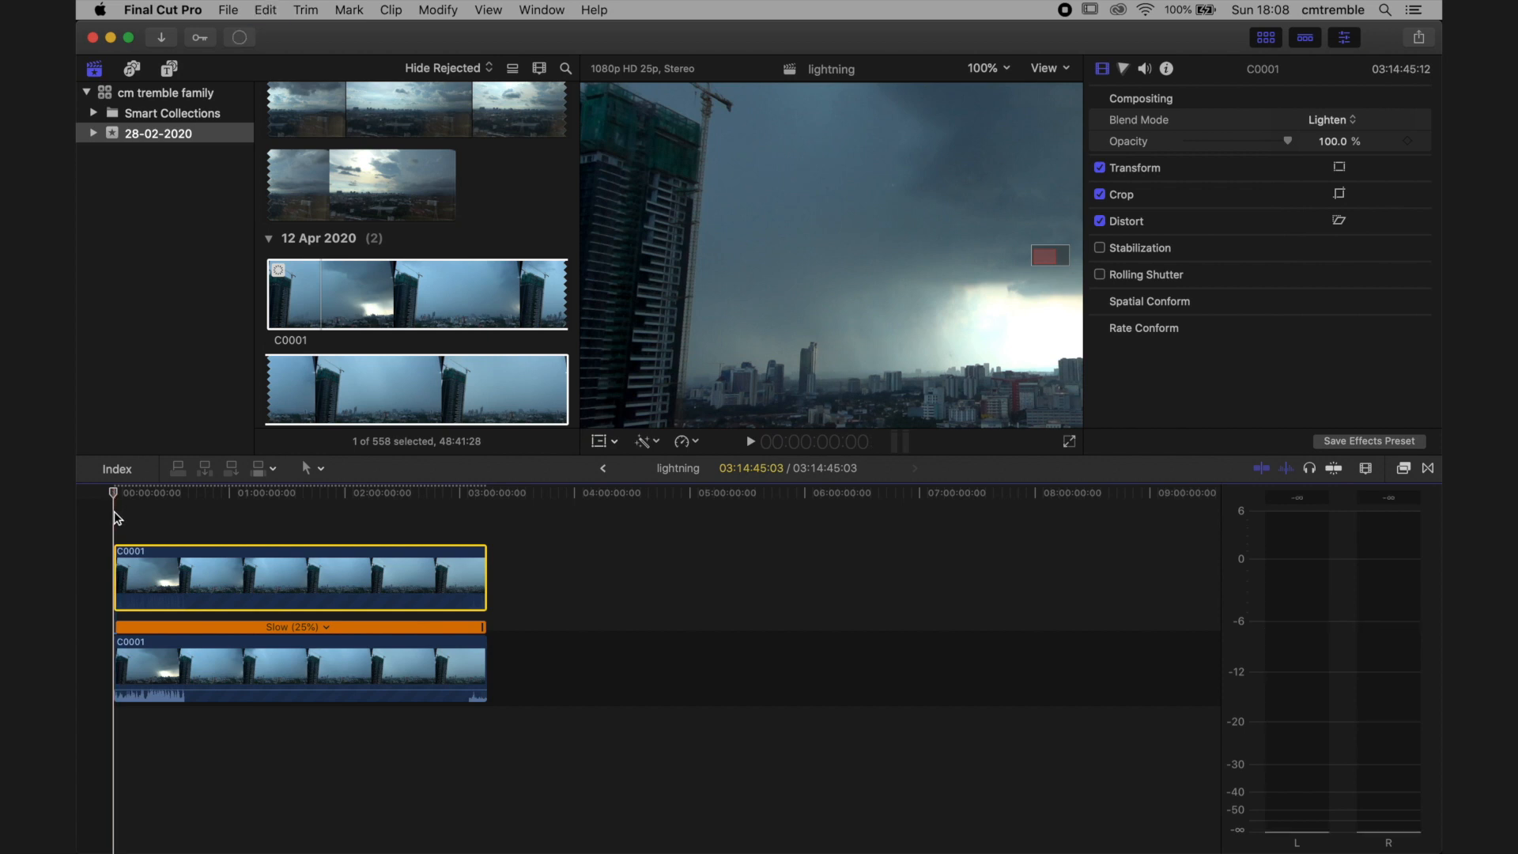
key("super+equal")
key("super+equal")
key("super+equal")
key("super+equal")
key("super+equal")
key("super+equal")
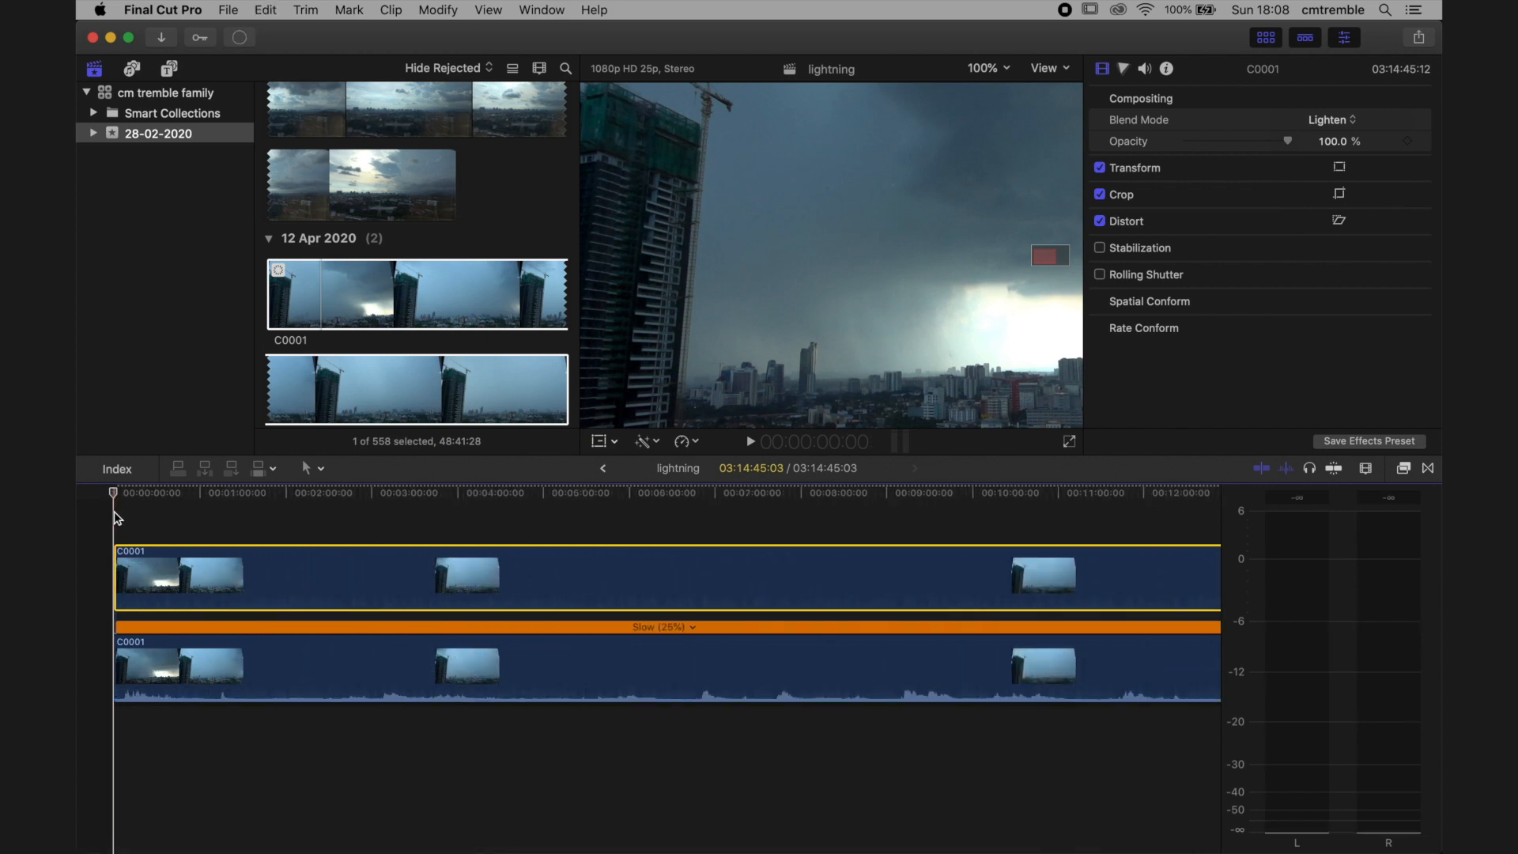
key("super+equal")
key("super+equal")
key("super+equal")
key("super+equal")
key("super+equal")
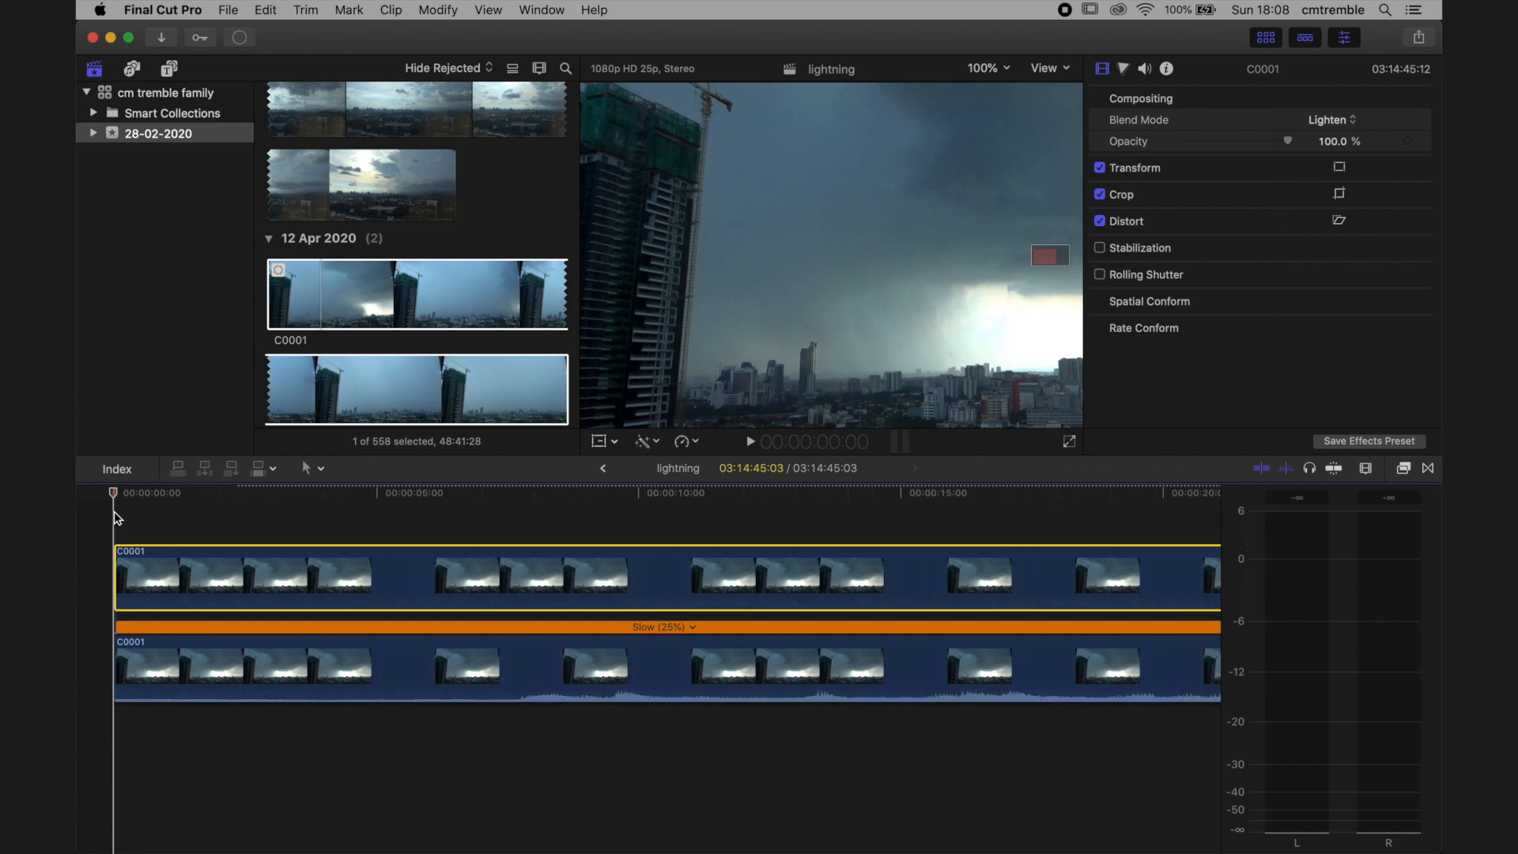
key("super+equal")
key("super+equal")
key("super+equal")
key("super+equal")
key("super+equal")
key("super+minus")
key("super+minus")
key("super+minus")
key("super+minus")
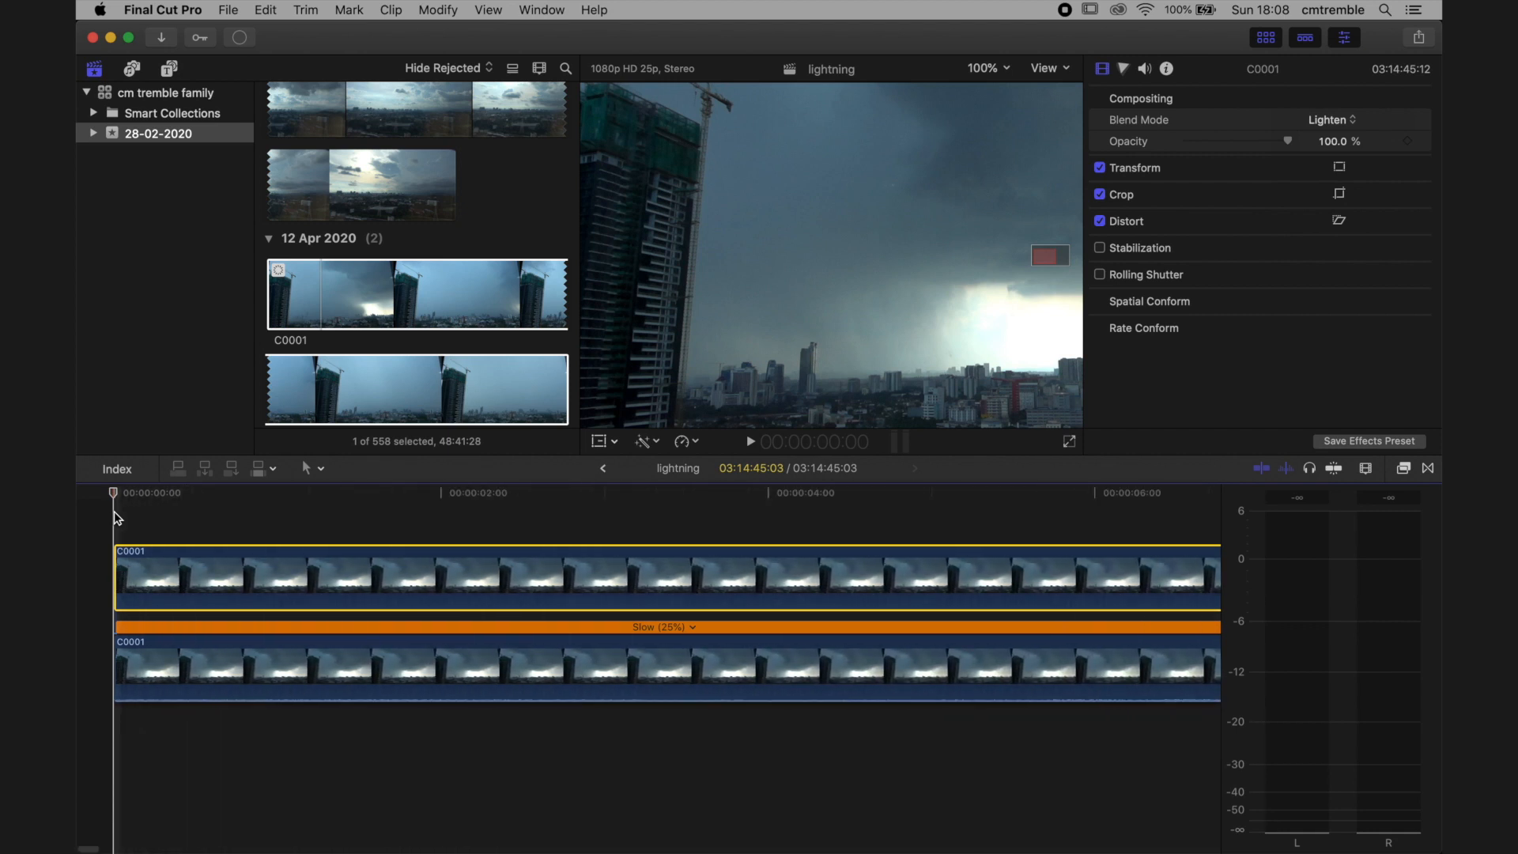
key("super+equal")
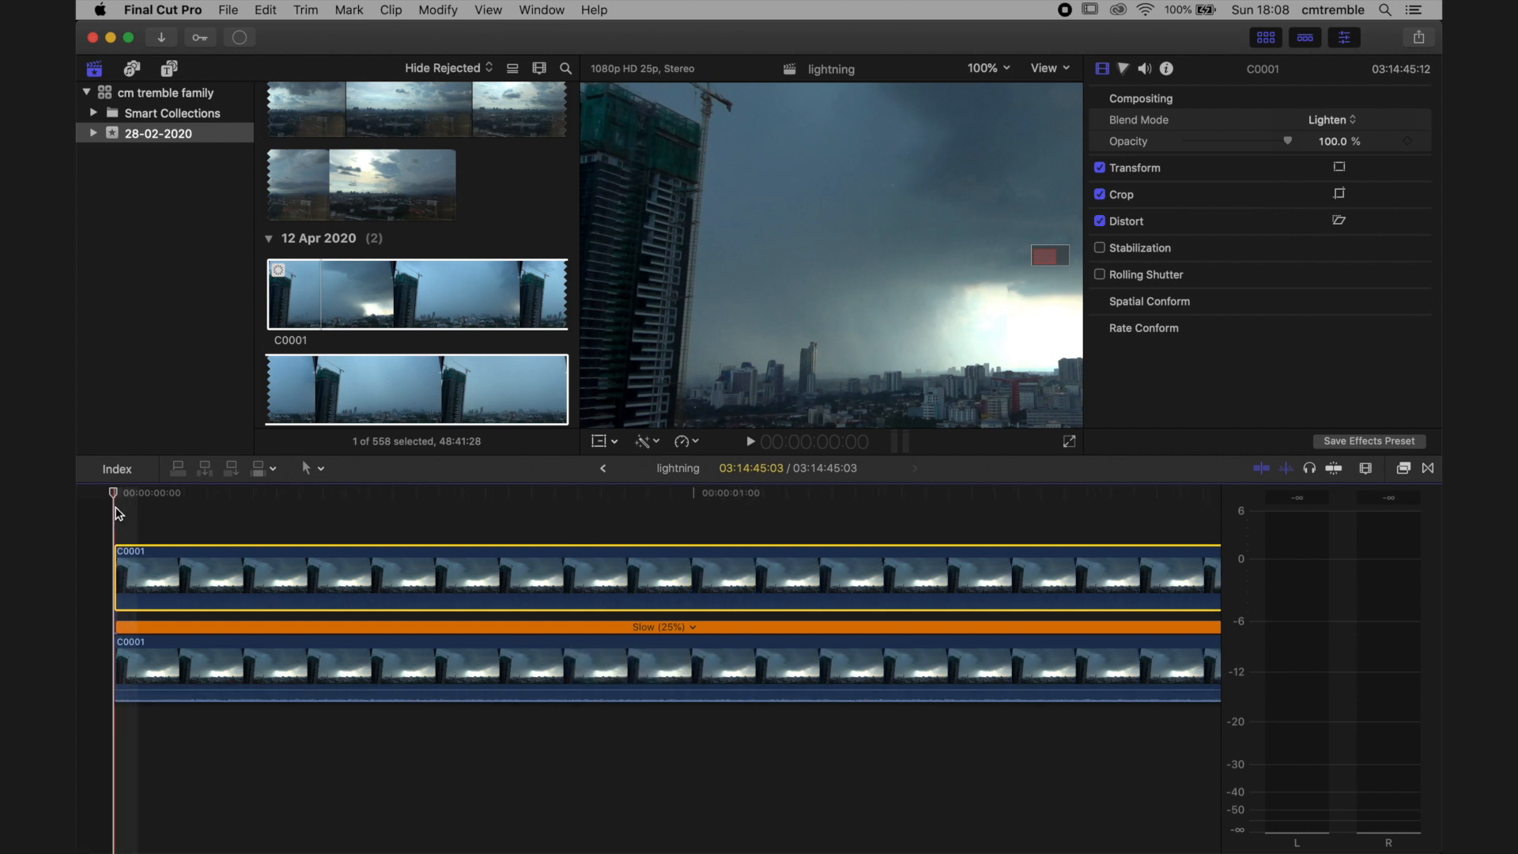
key("Right")
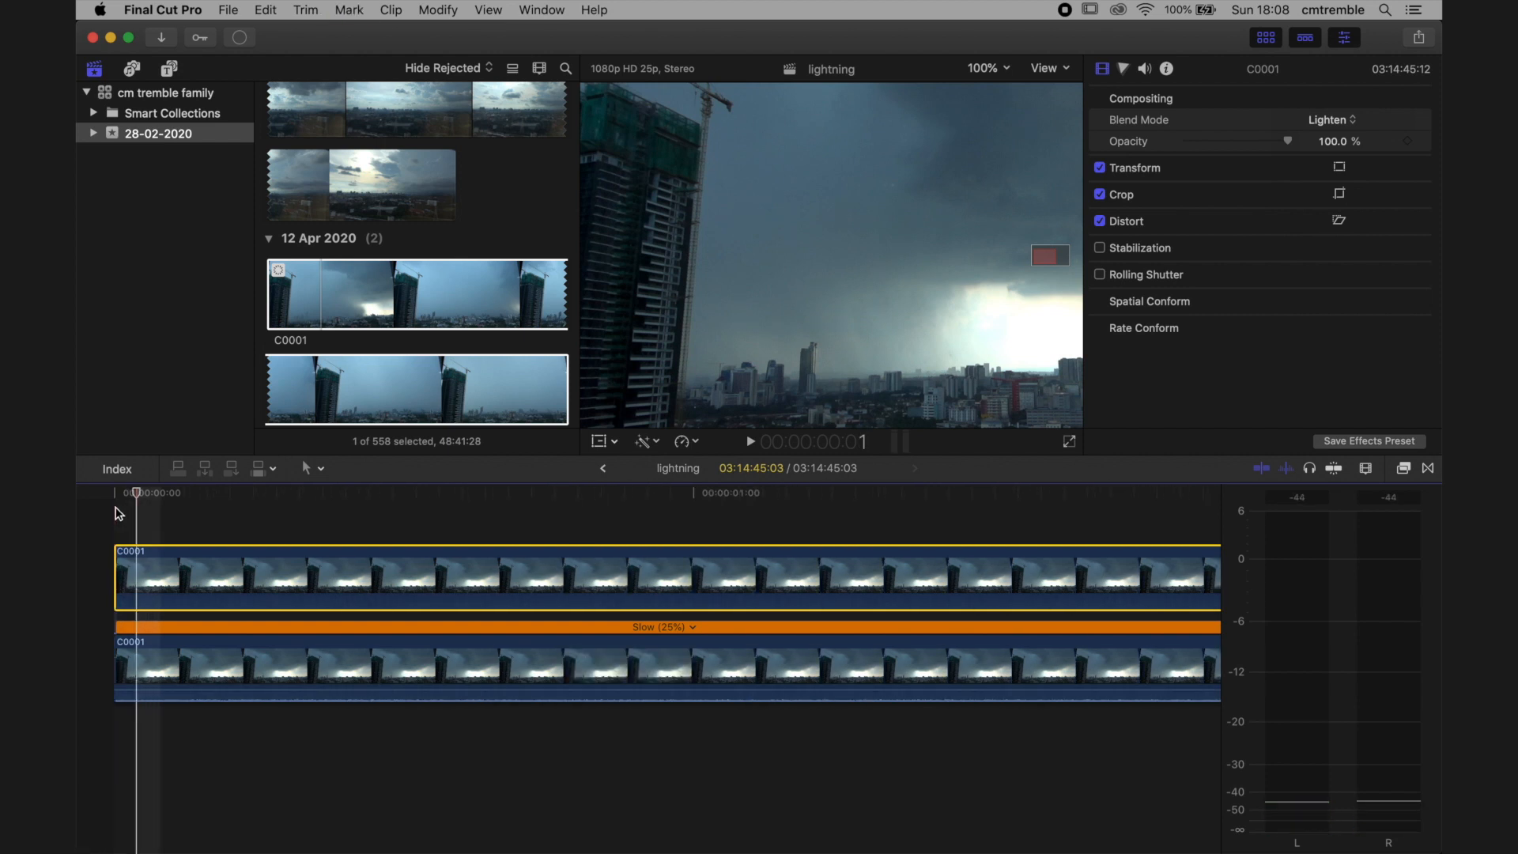
key("alt+v")
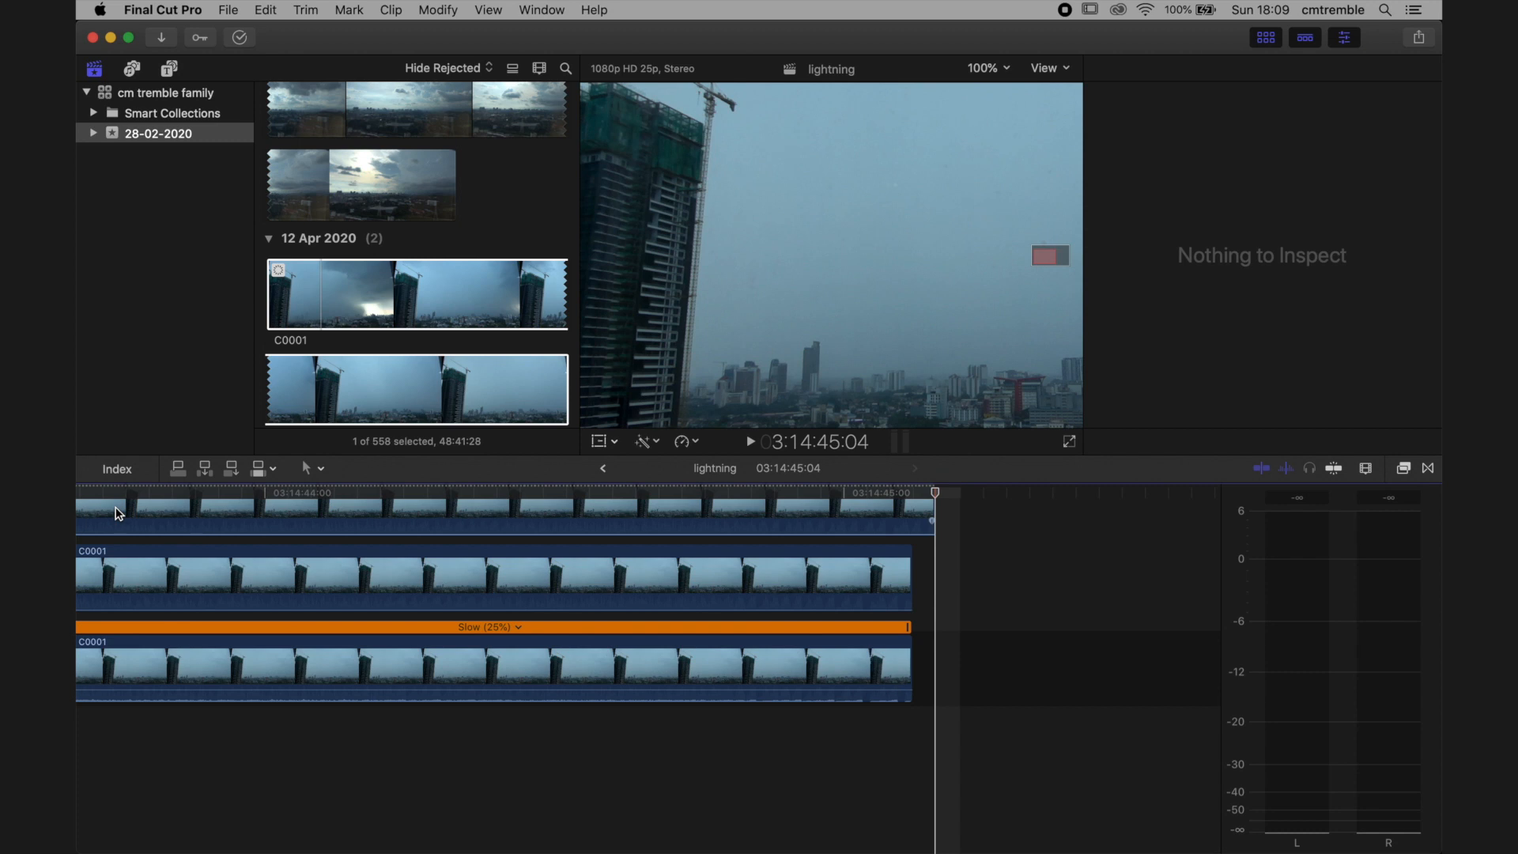
Duplicate the two Lighten layers together as connected clips, with the first copy starting at 00:00:00:02
left_click(115, 506)
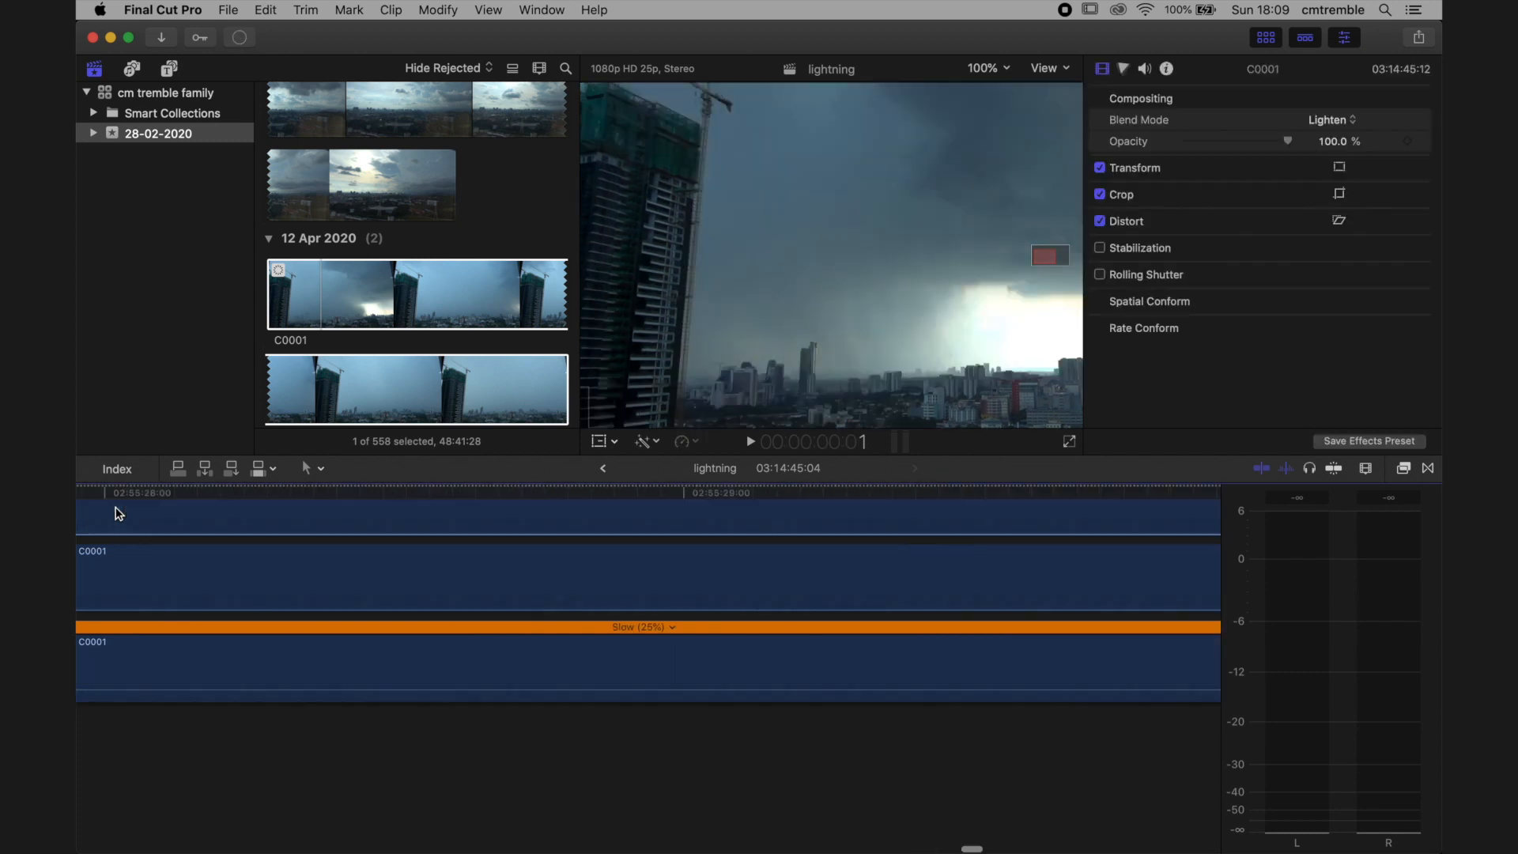
left_click_drag(123, 519, 193, 585)
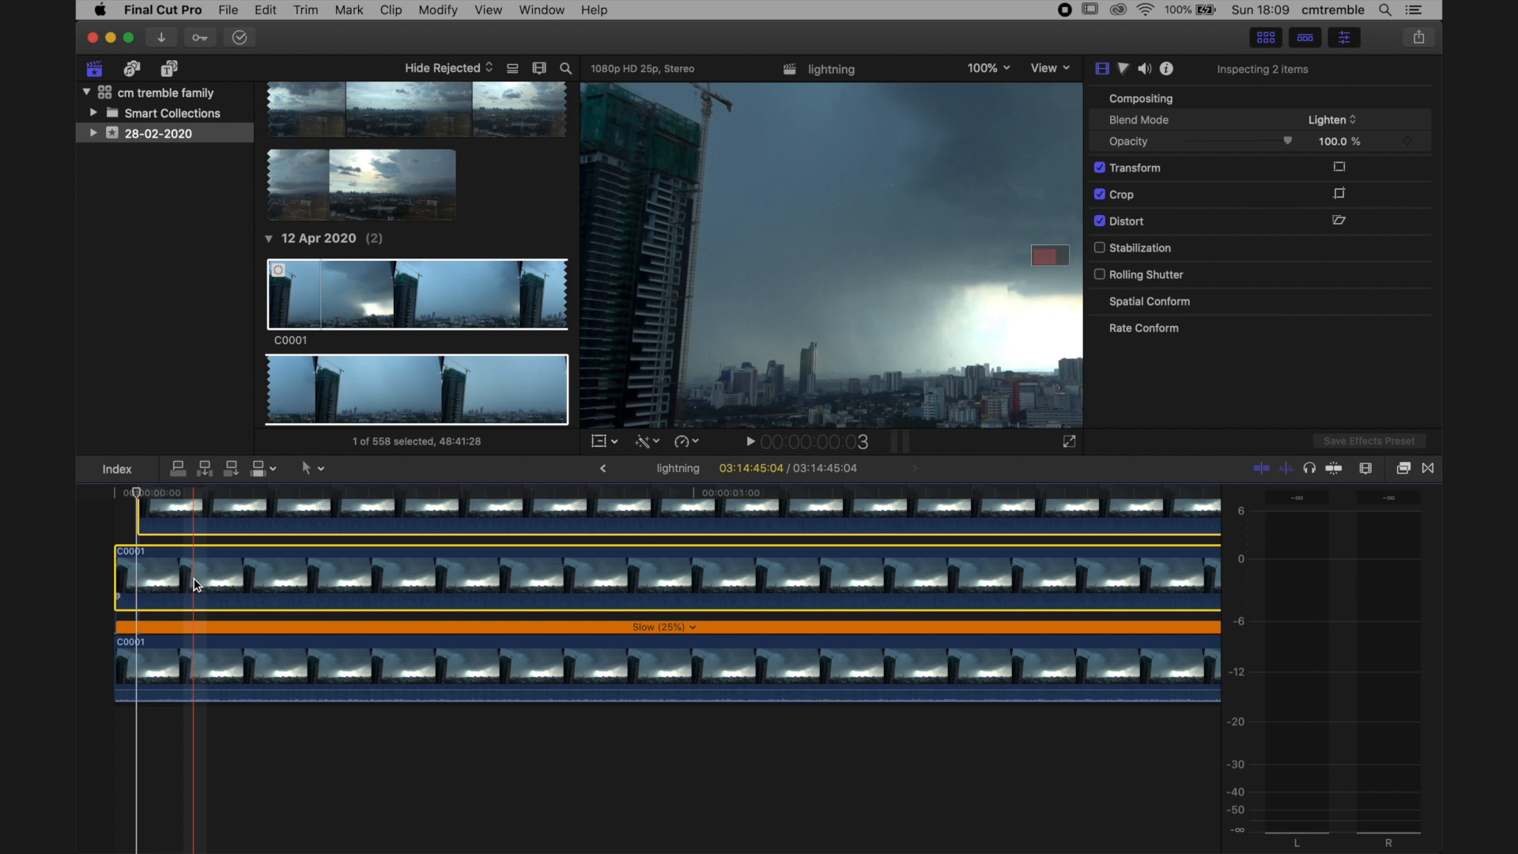
key("space")
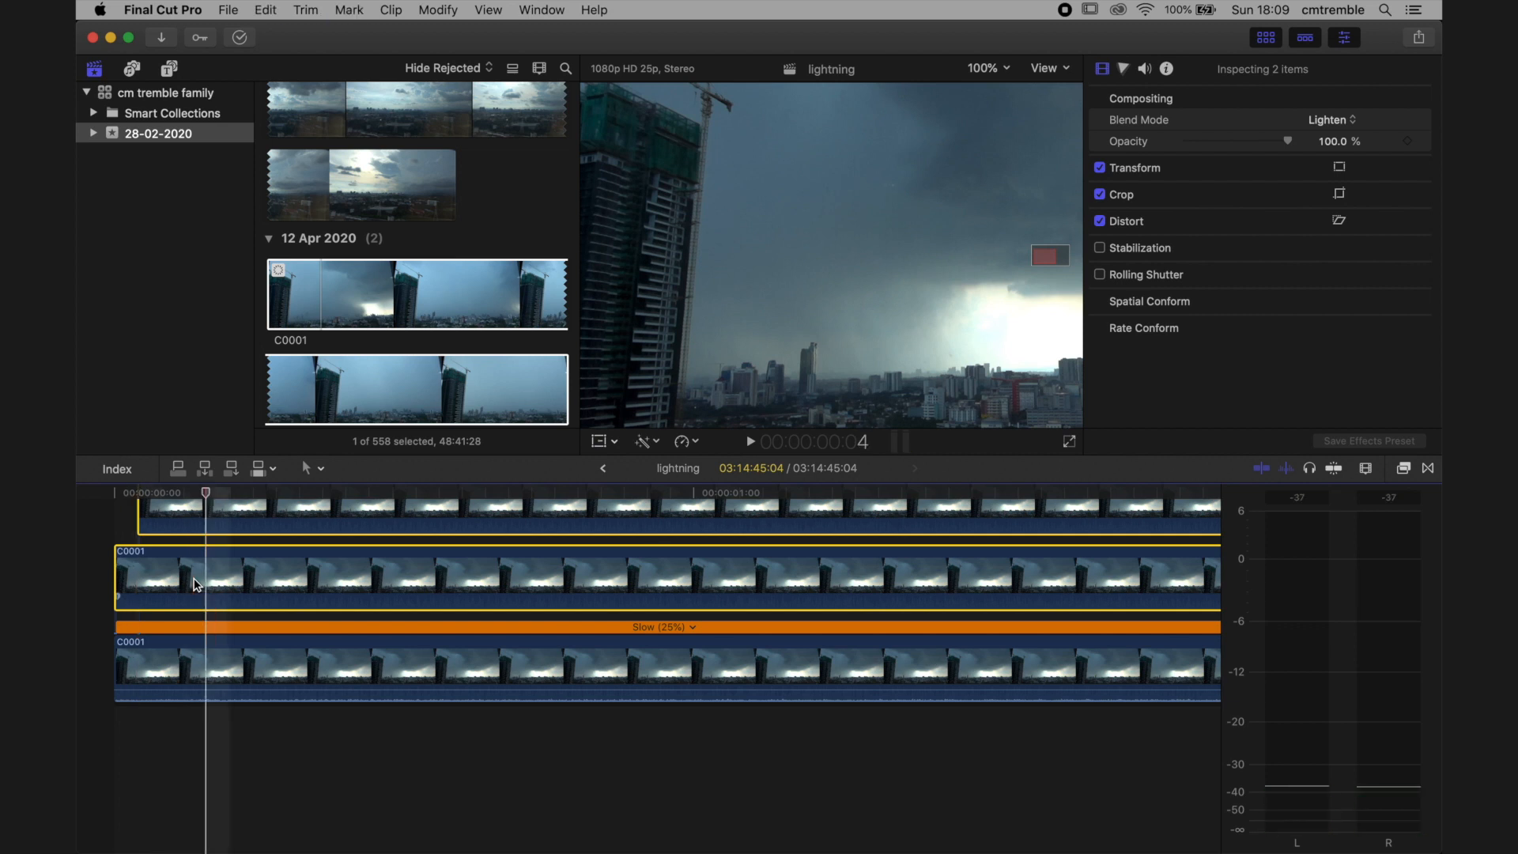
key("shift+z")
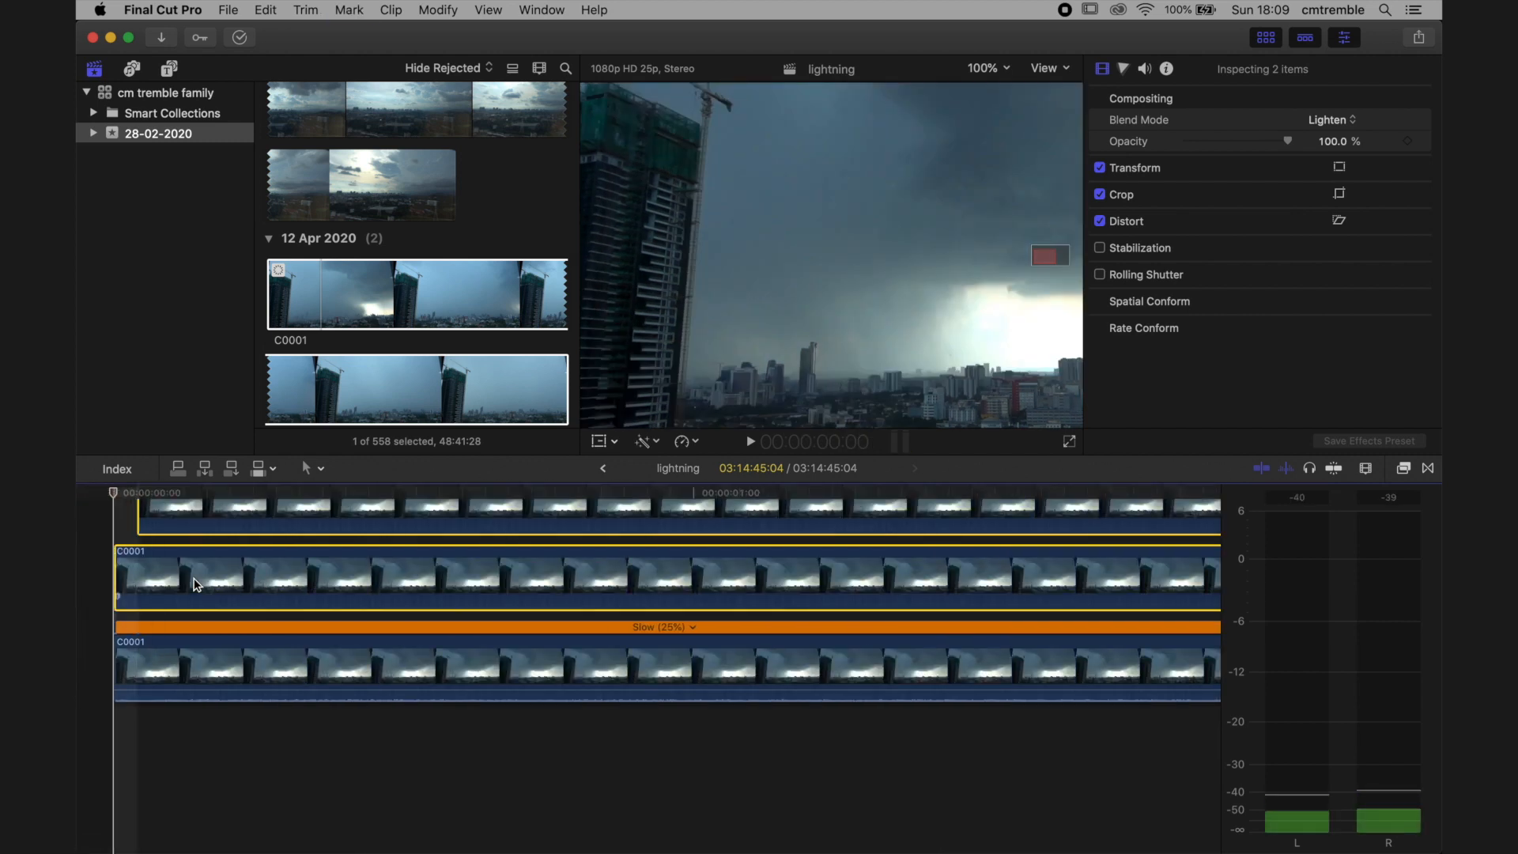
key("Right")
key("Right")
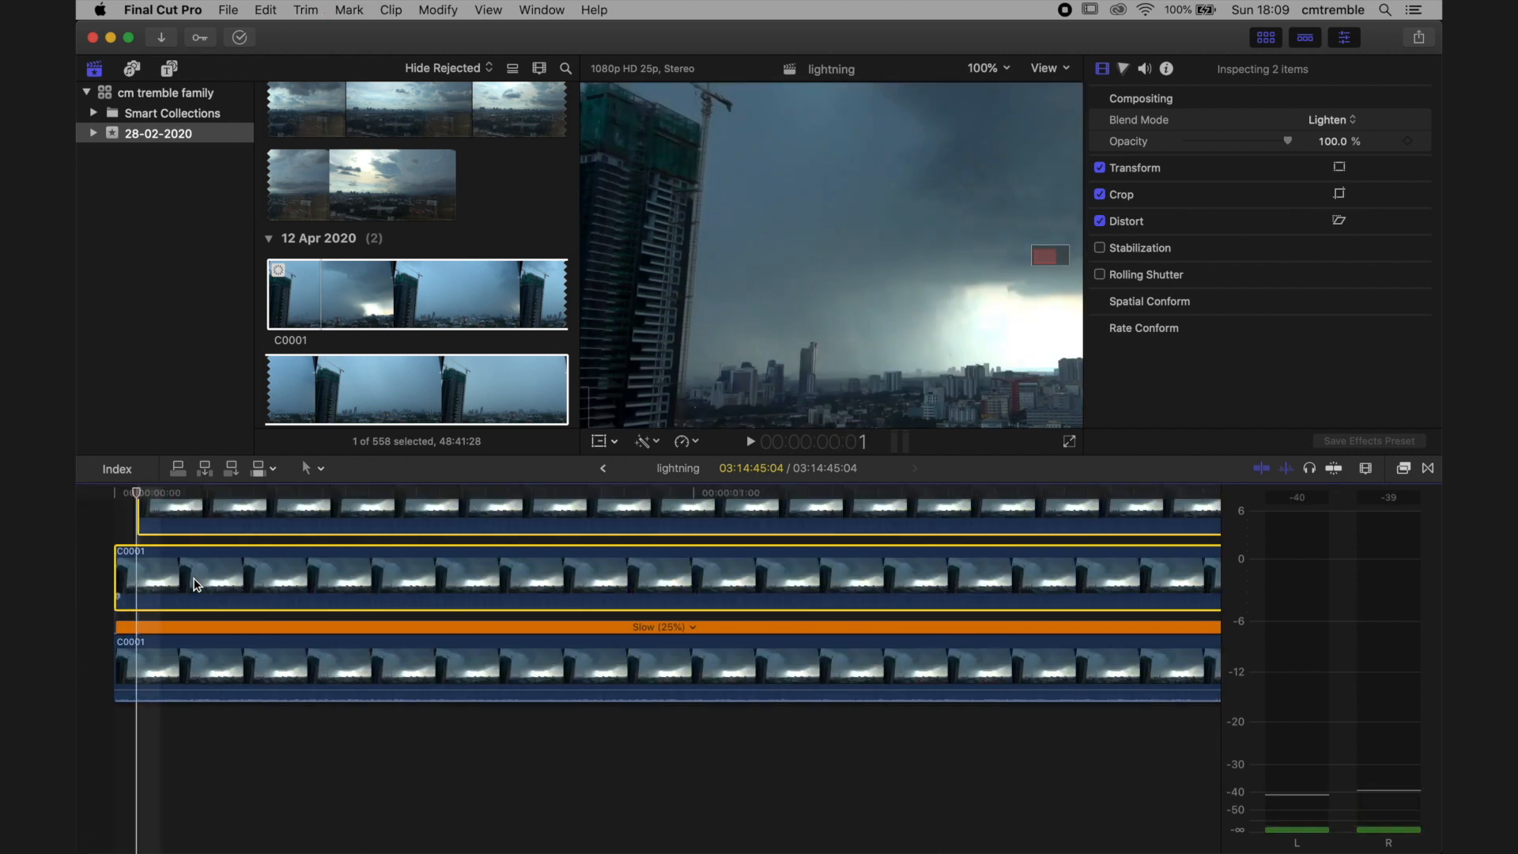
key("alt+v")
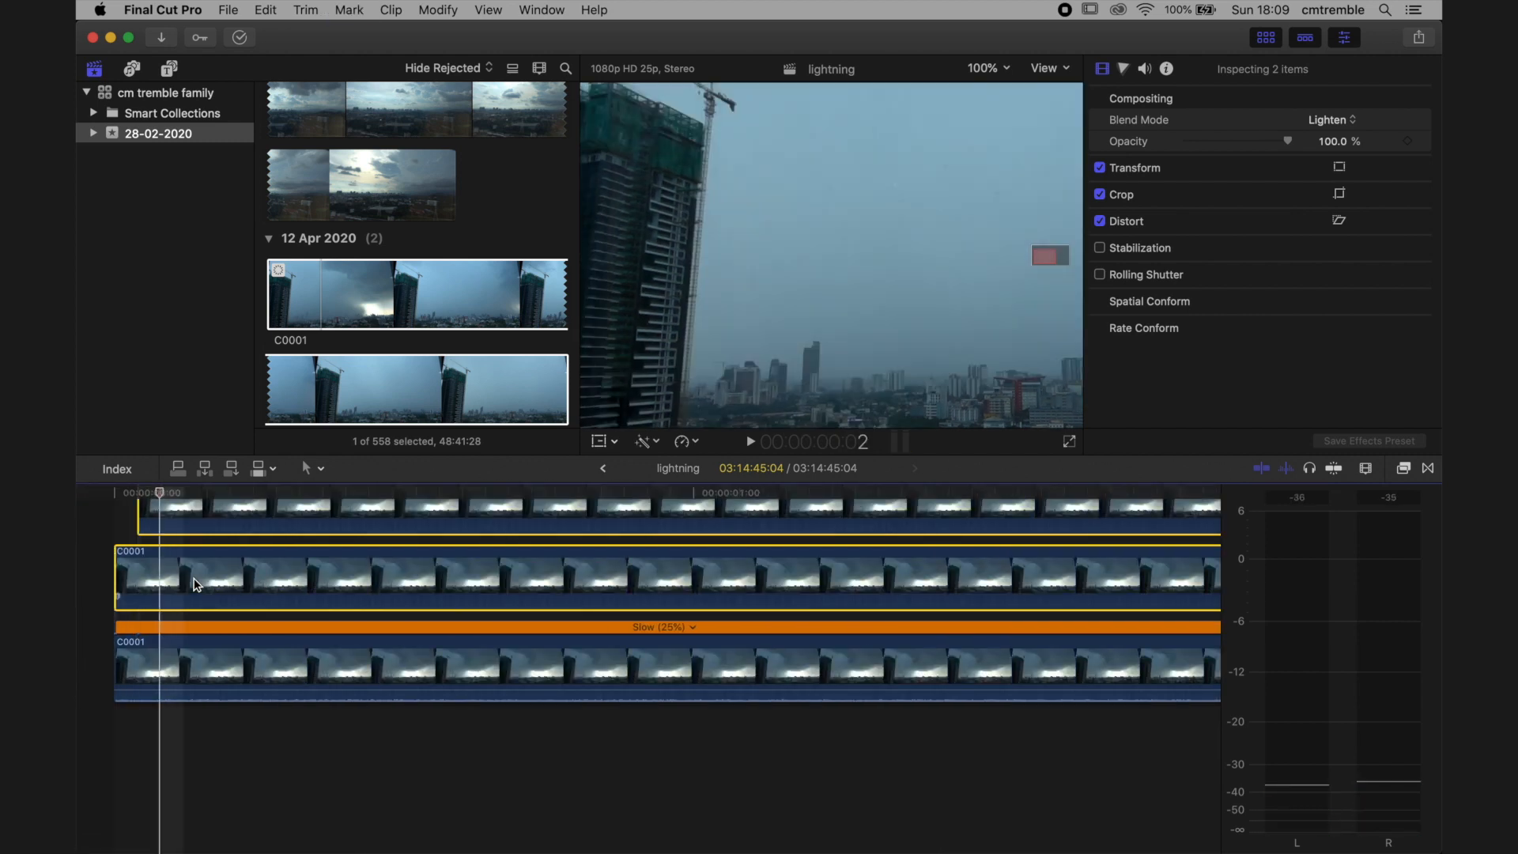
Duplicate the four staggered Lighten layers together as connected clips, with the first copy starting at 00:00:00:04
scroll(197, 586, "up", 5)
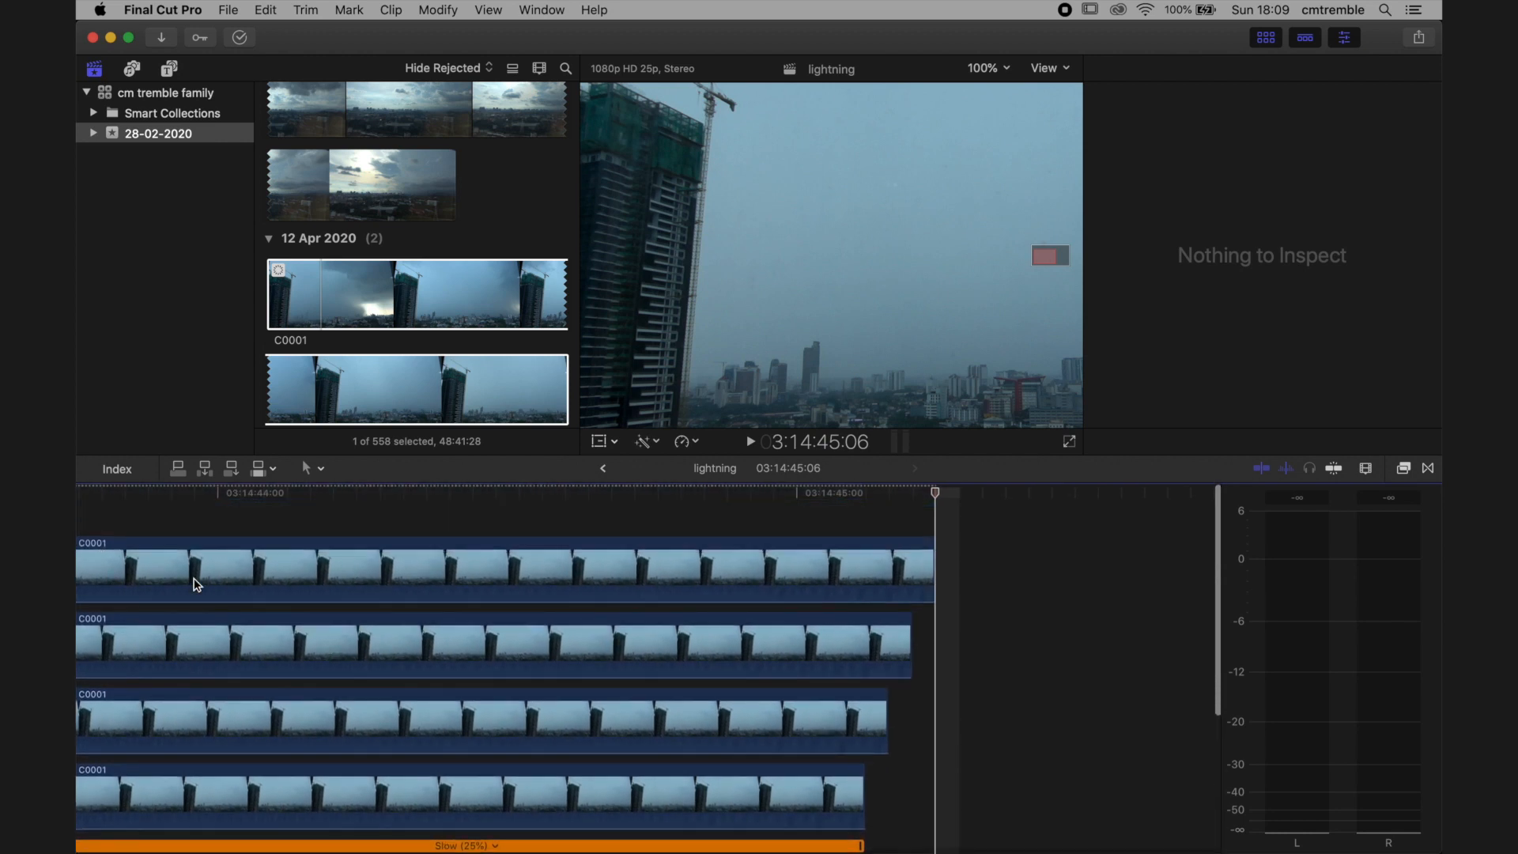
key("Up")
key("Up")
key("Up")
key("Up")
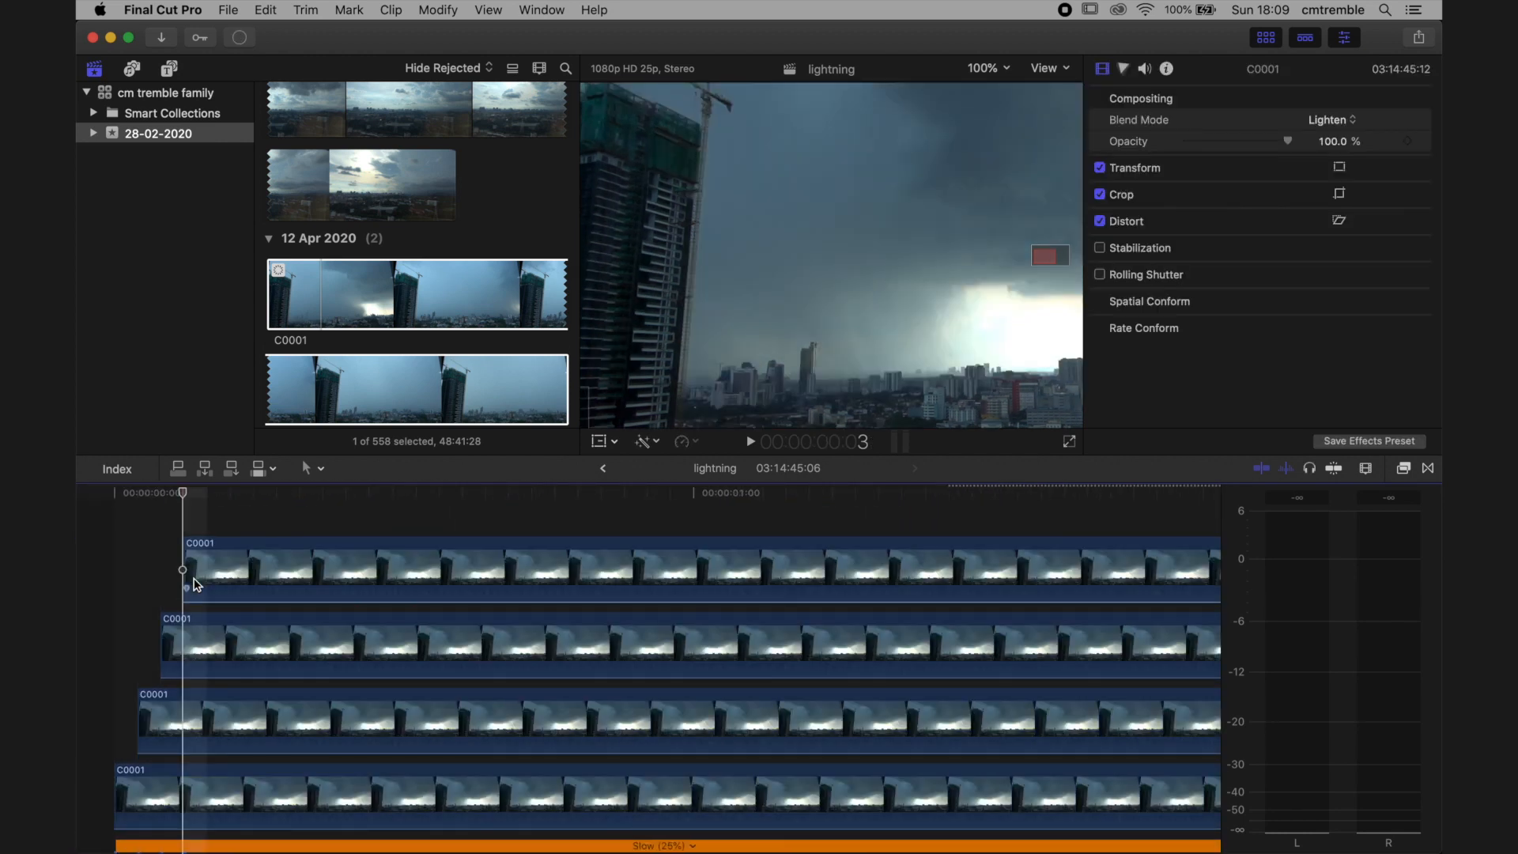
left_click_drag(117, 555, 227, 815)
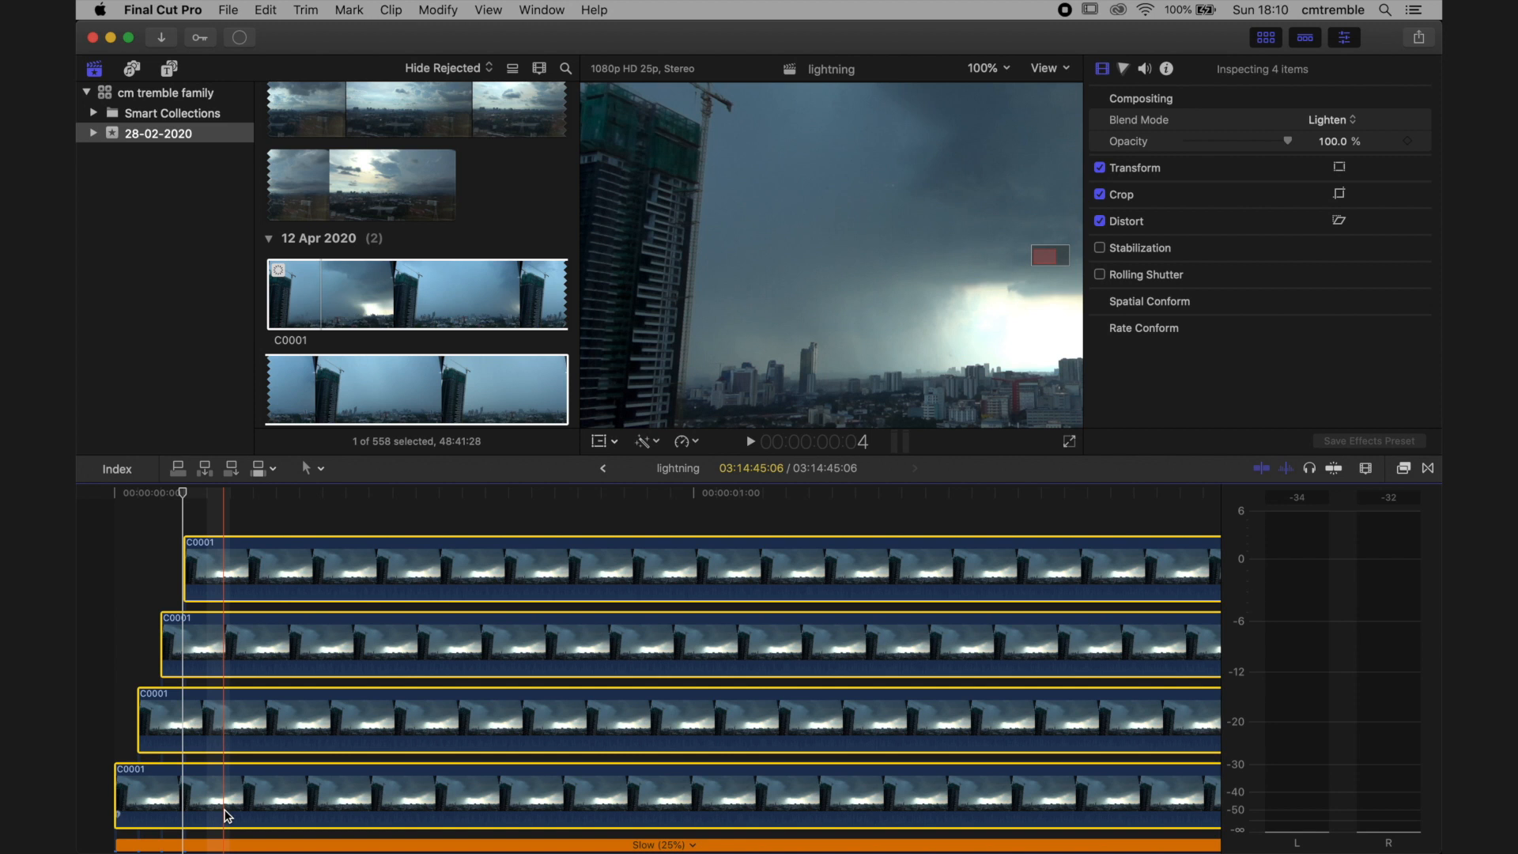
key("Right")
key("Left")
key("Left")
key("Right")
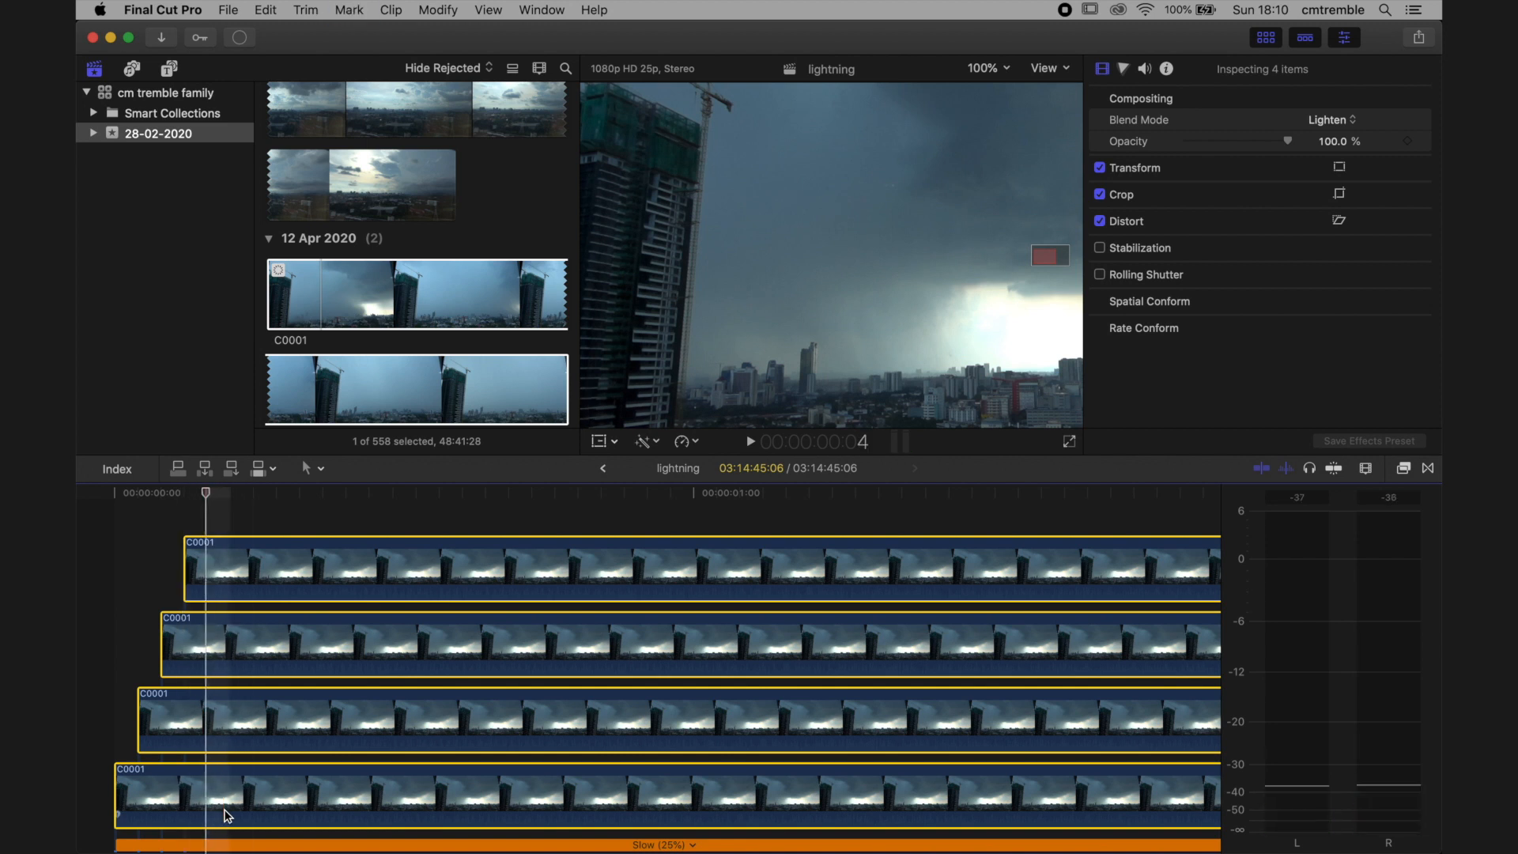
key("alt+v")
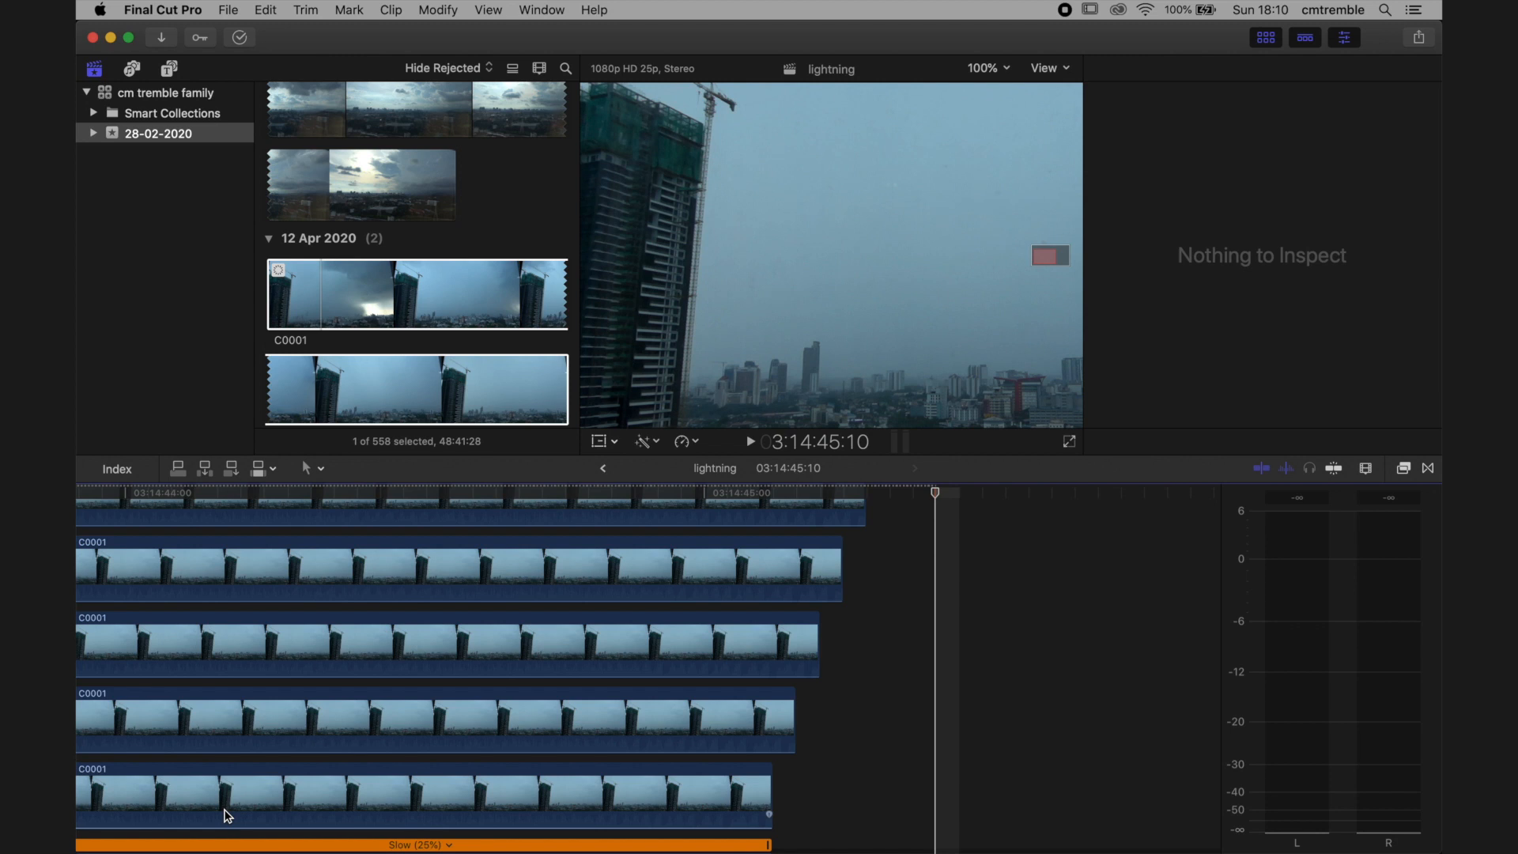
Select all eight staggered Lighten layers above the base clip and nudge them one frame later
key("Up")
key("Up")
key("Up")
key("Up")
key("Up")
key("Up")
key("Up")
key("Up")
key("Up")
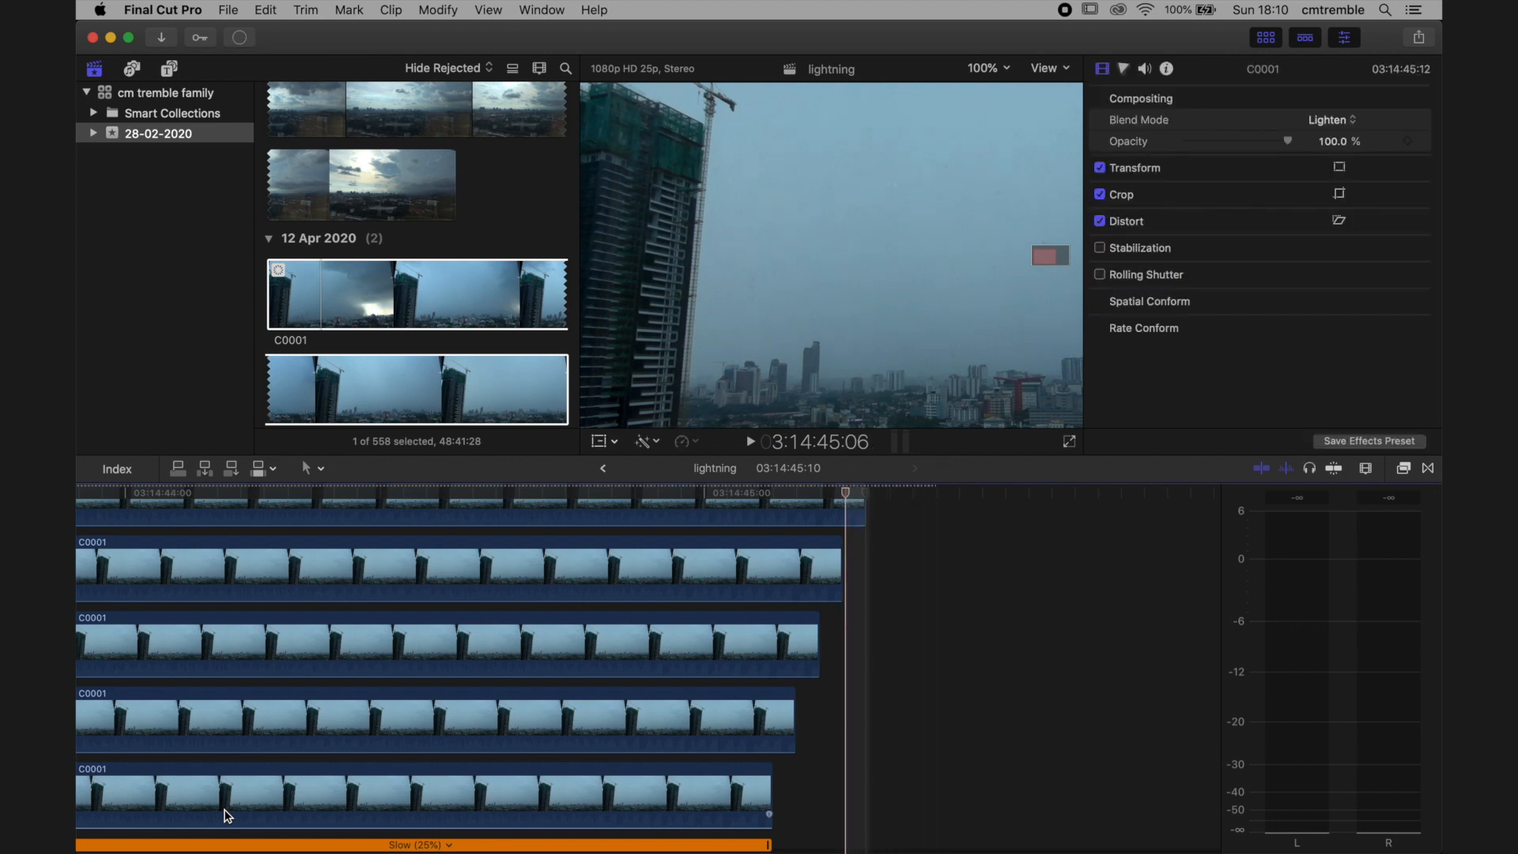
key("Left")
key("Right")
key("Right")
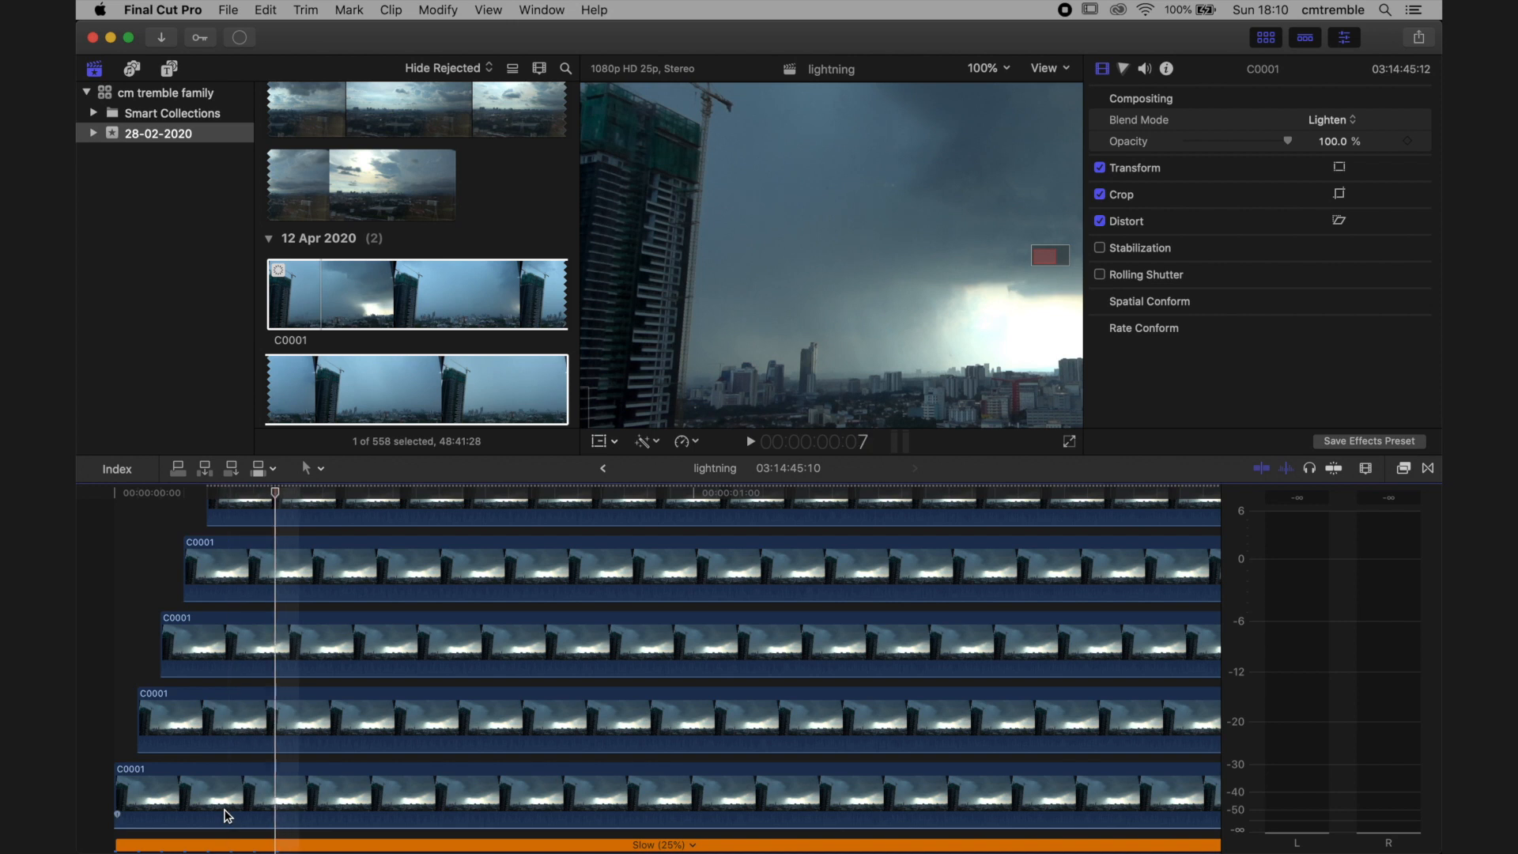
left_click_drag(108, 783, 386, 514)
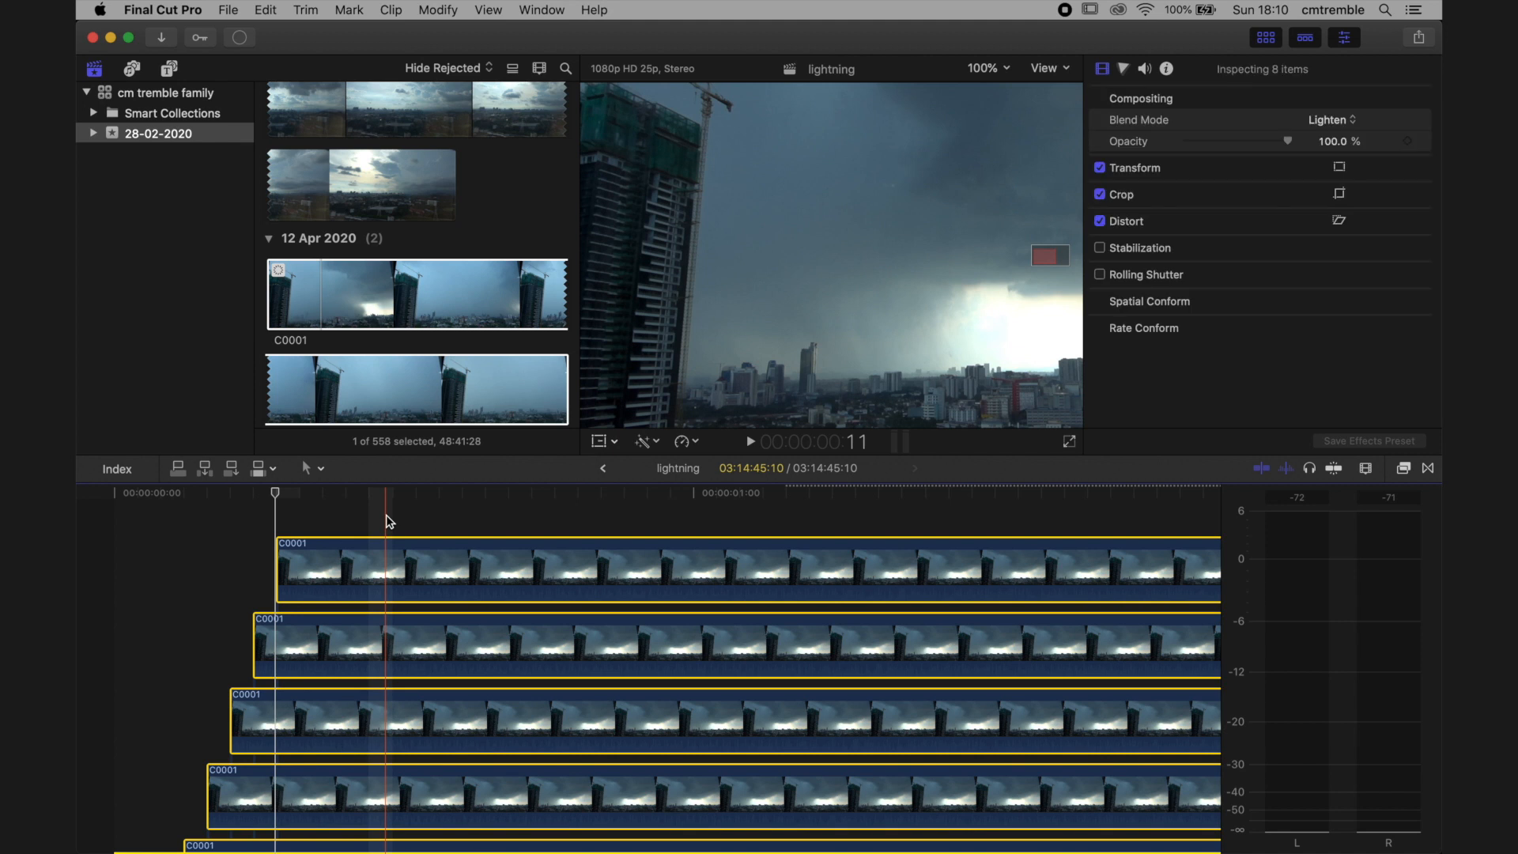
left_click(386, 515)
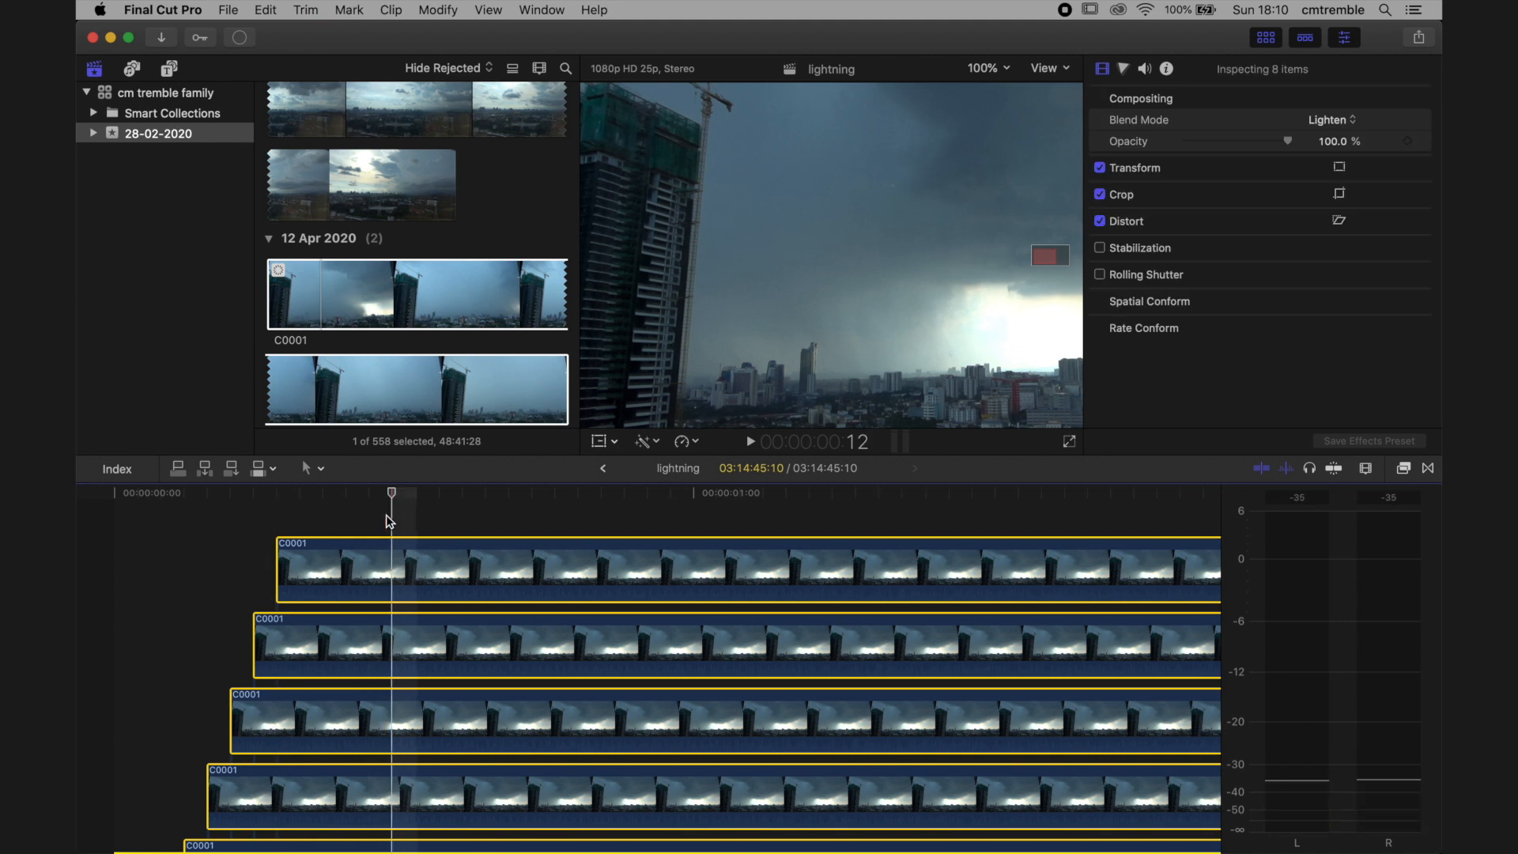
key("Left")
key("Left")
key("Left")
key("Left")
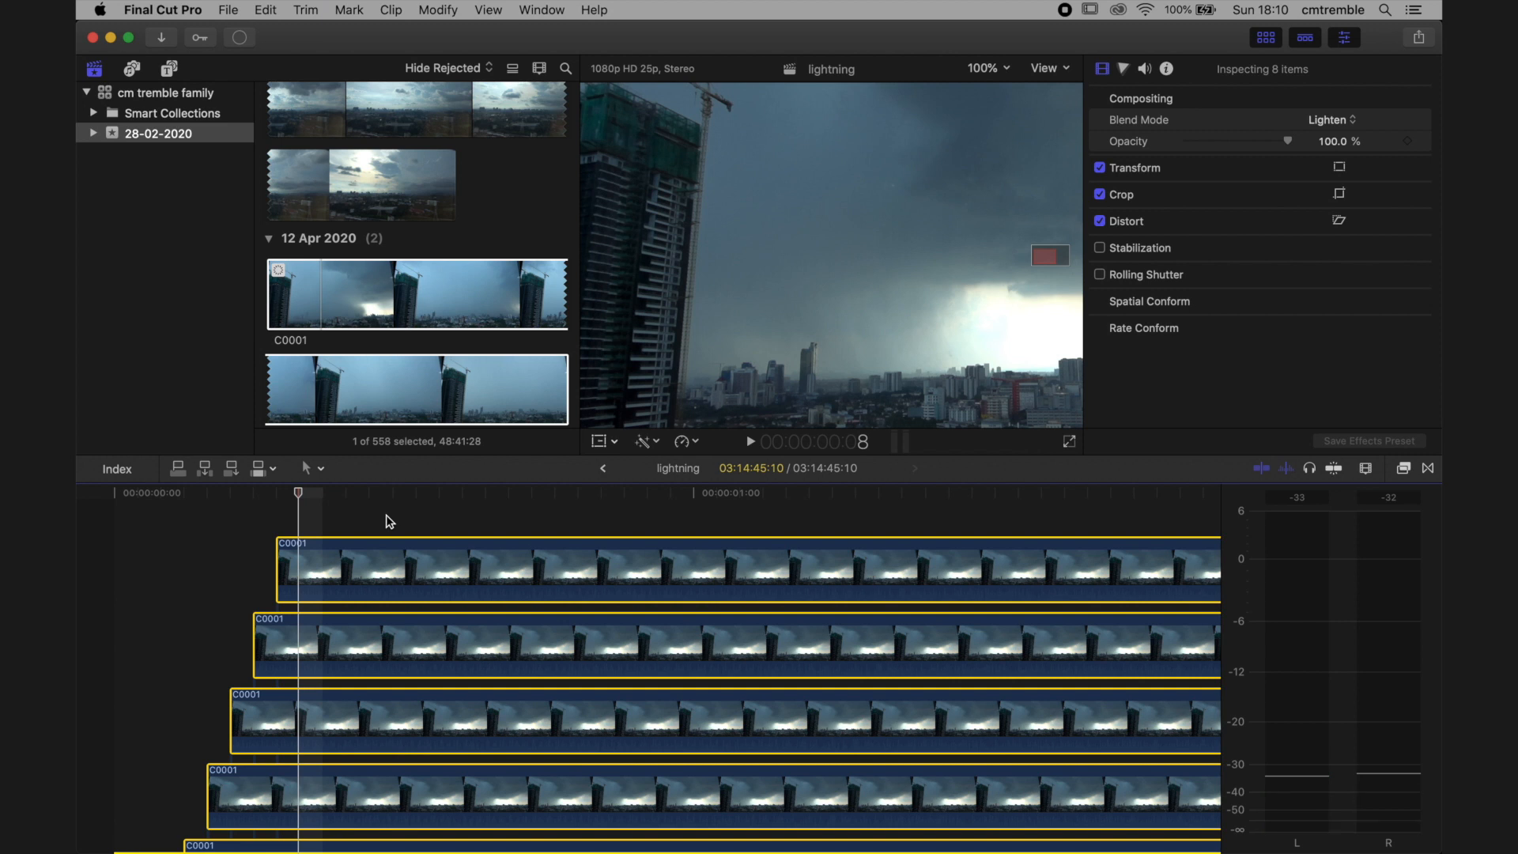
key("period")
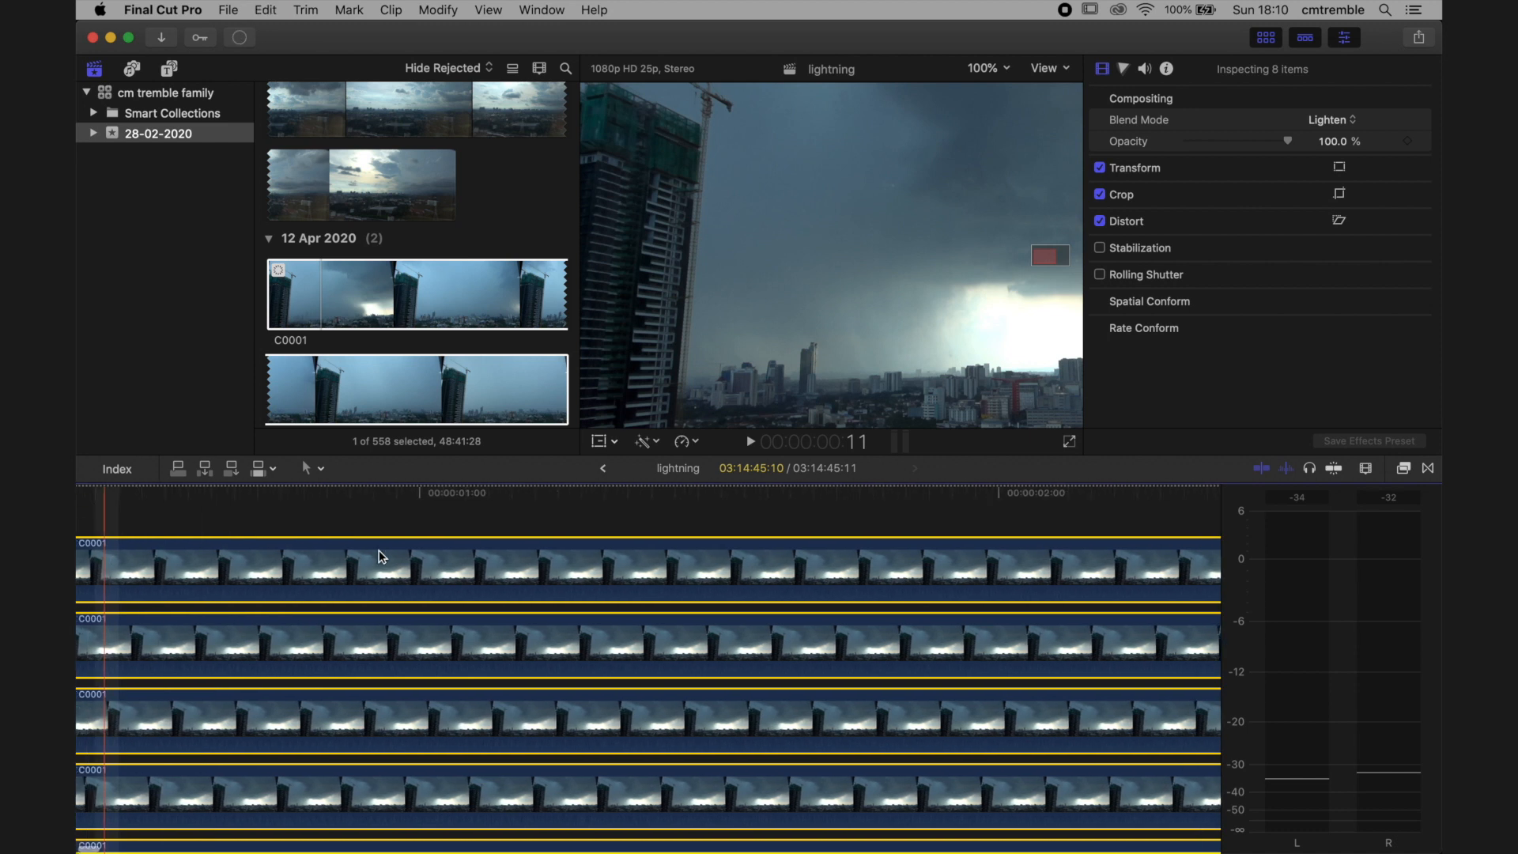
scroll(378, 551, "down", 7)
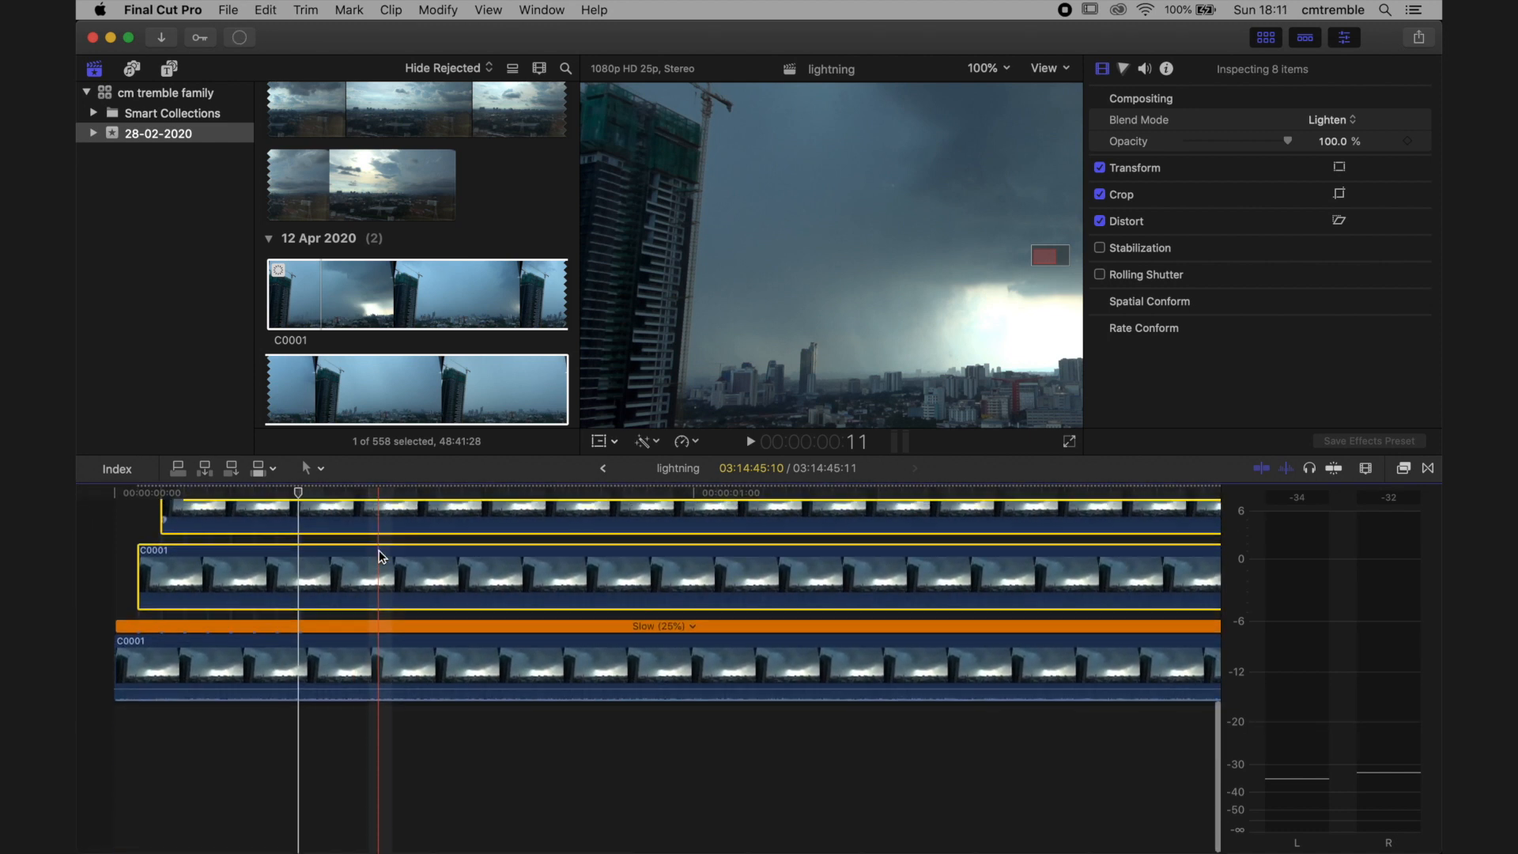
scroll(378, 550, "up", 7)
scroll(378, 550, "up", 1)
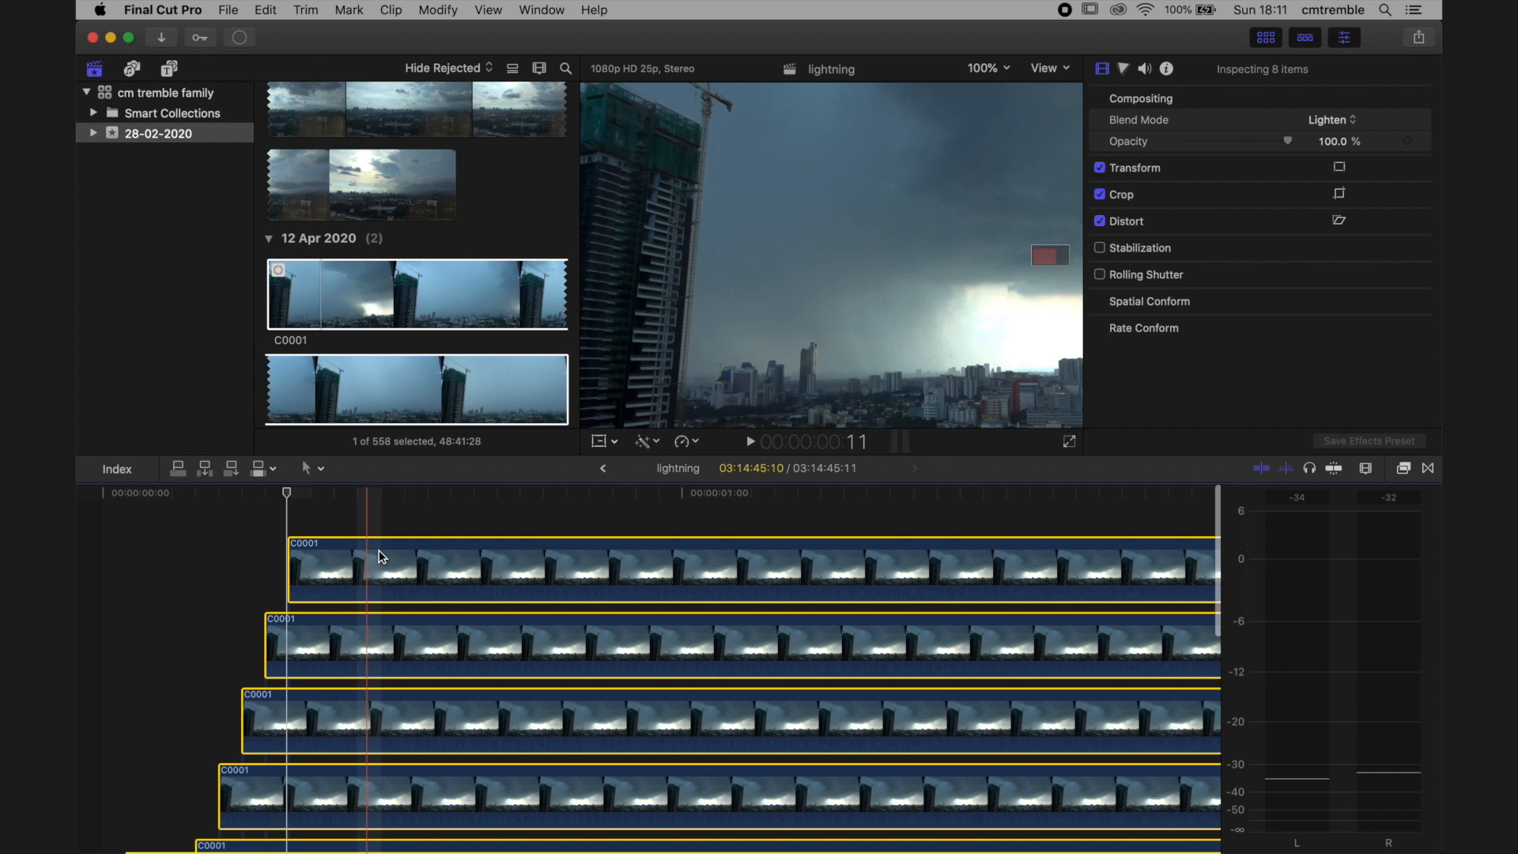
Paste a duplicate of the eight Lighten layers above the stack, with the first copy starting at 00:00:00:09
key("Right")
key("Left")
key("Left")
key("Left")
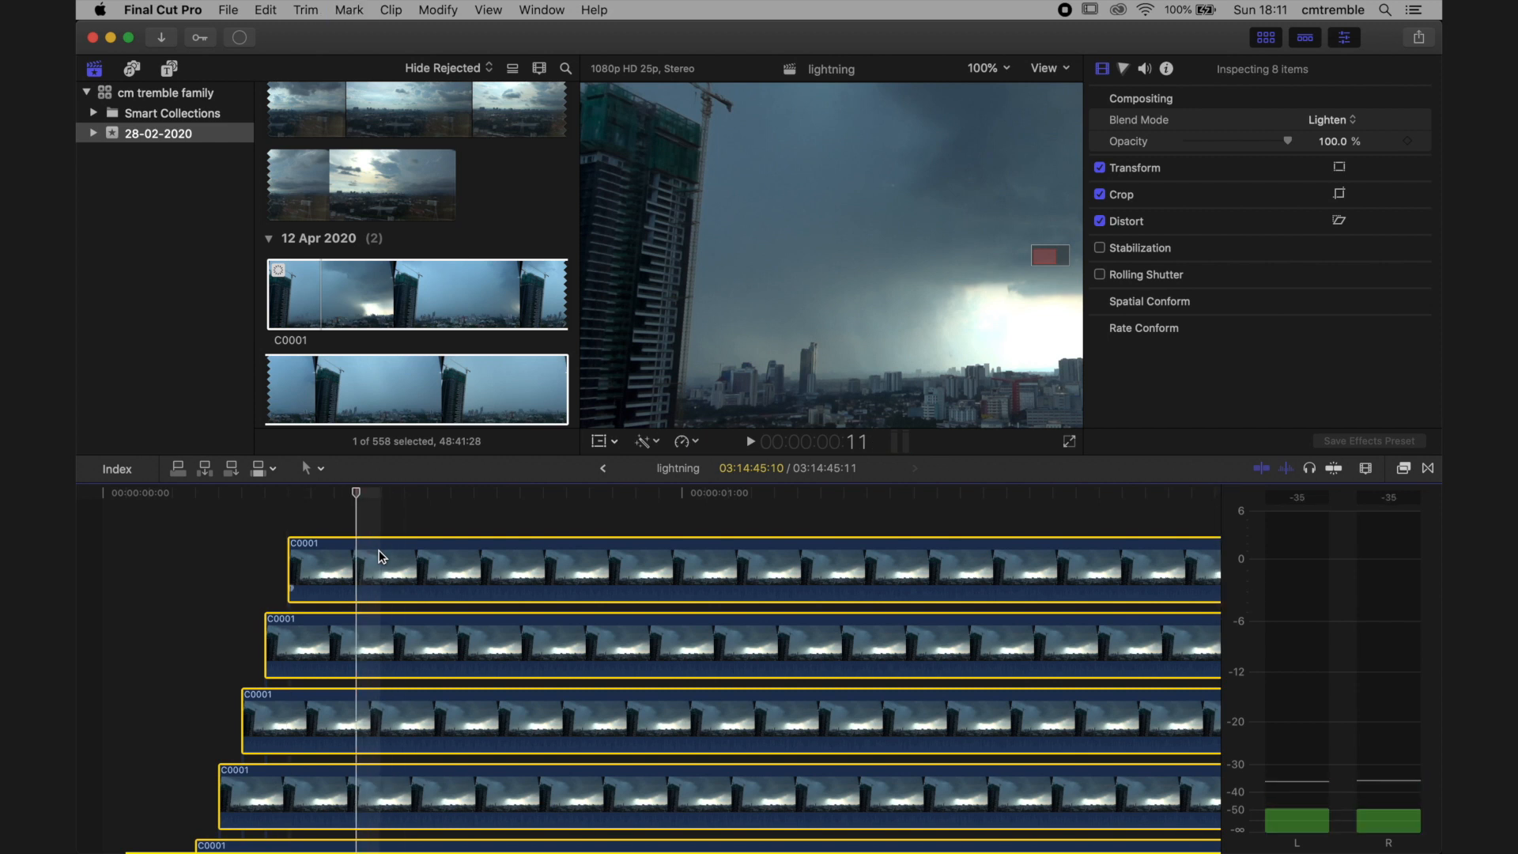
key("Left")
key("Right")
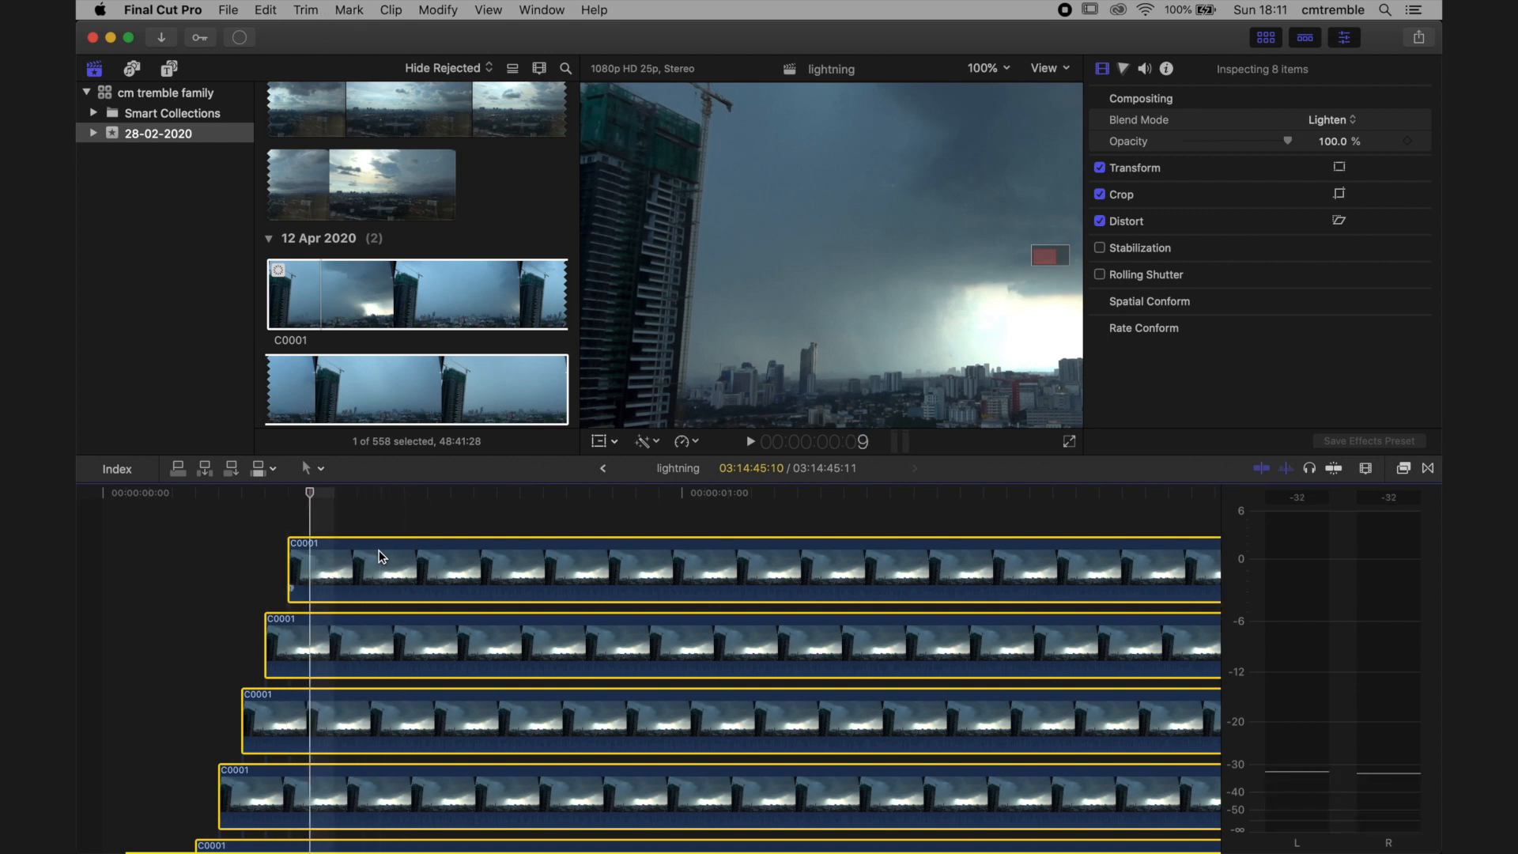
key("super+v")
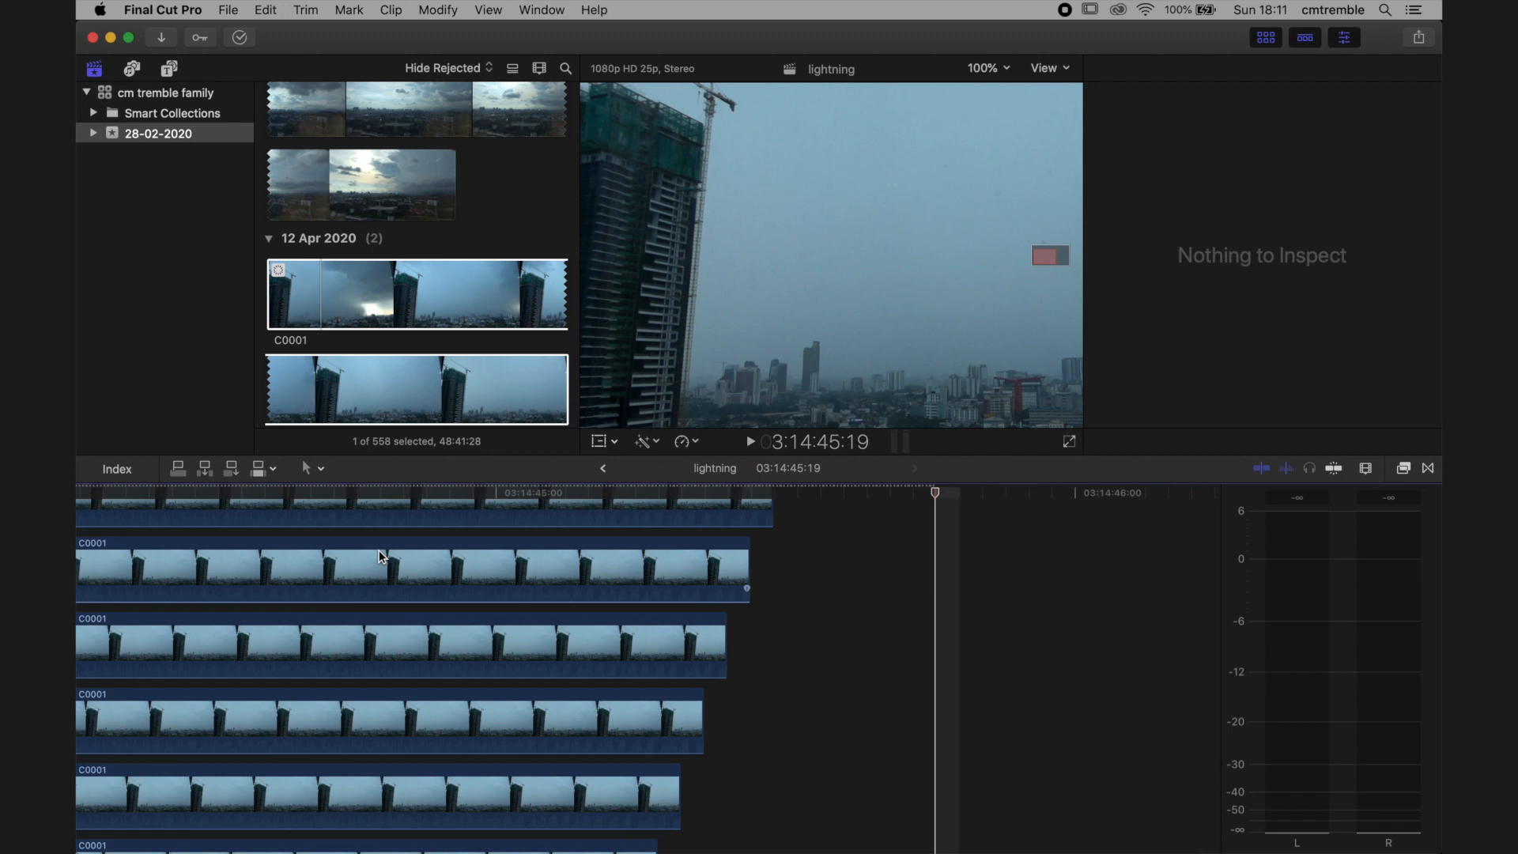
Place the playhead one frame after the start of the topmost Lighten layer
scroll(382, 556, "up", 10)
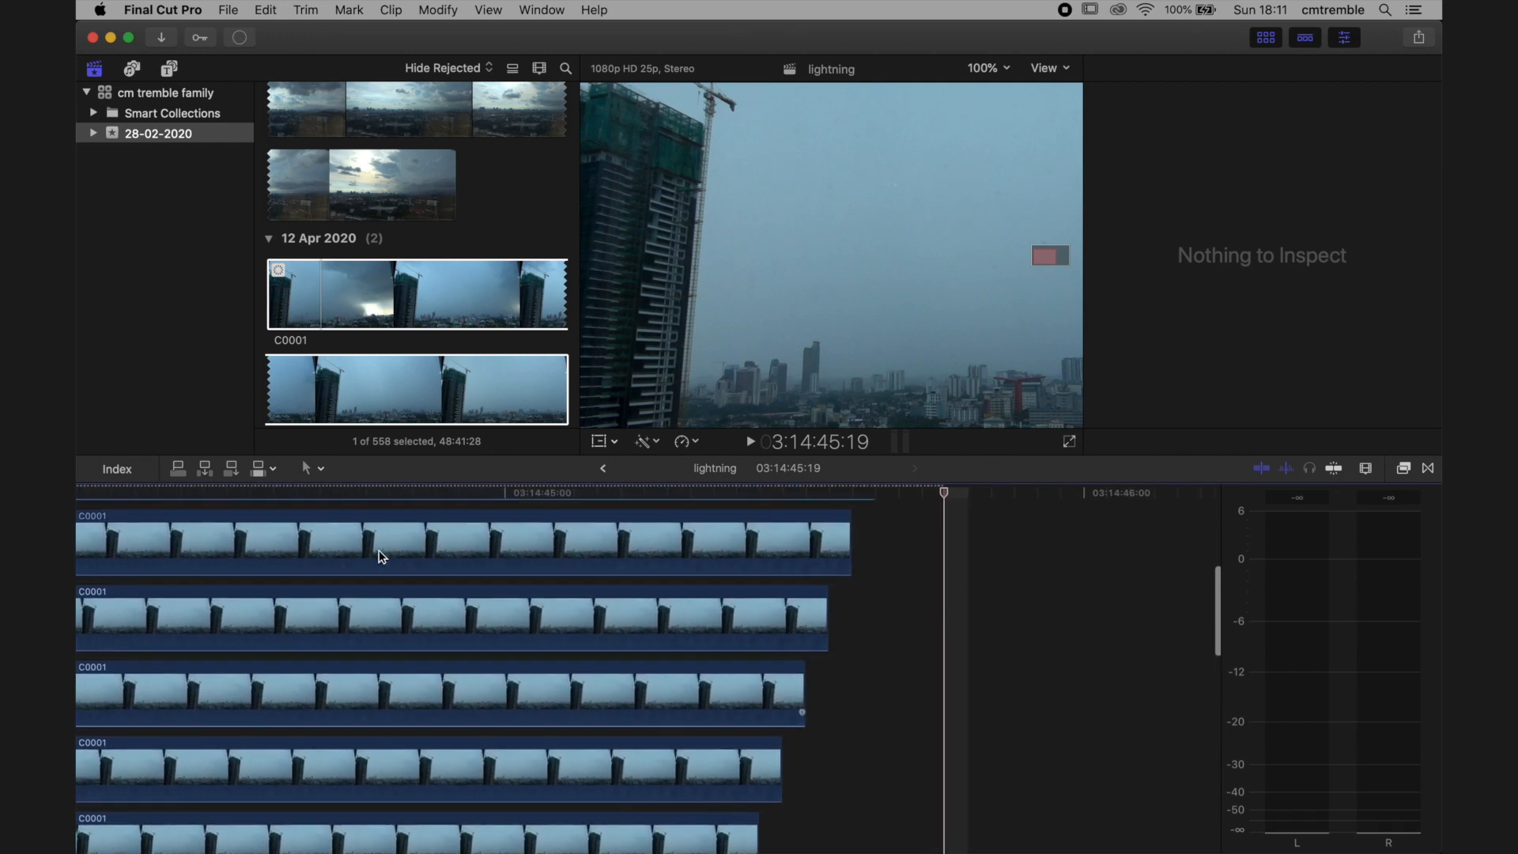
scroll(382, 556, "up", 3)
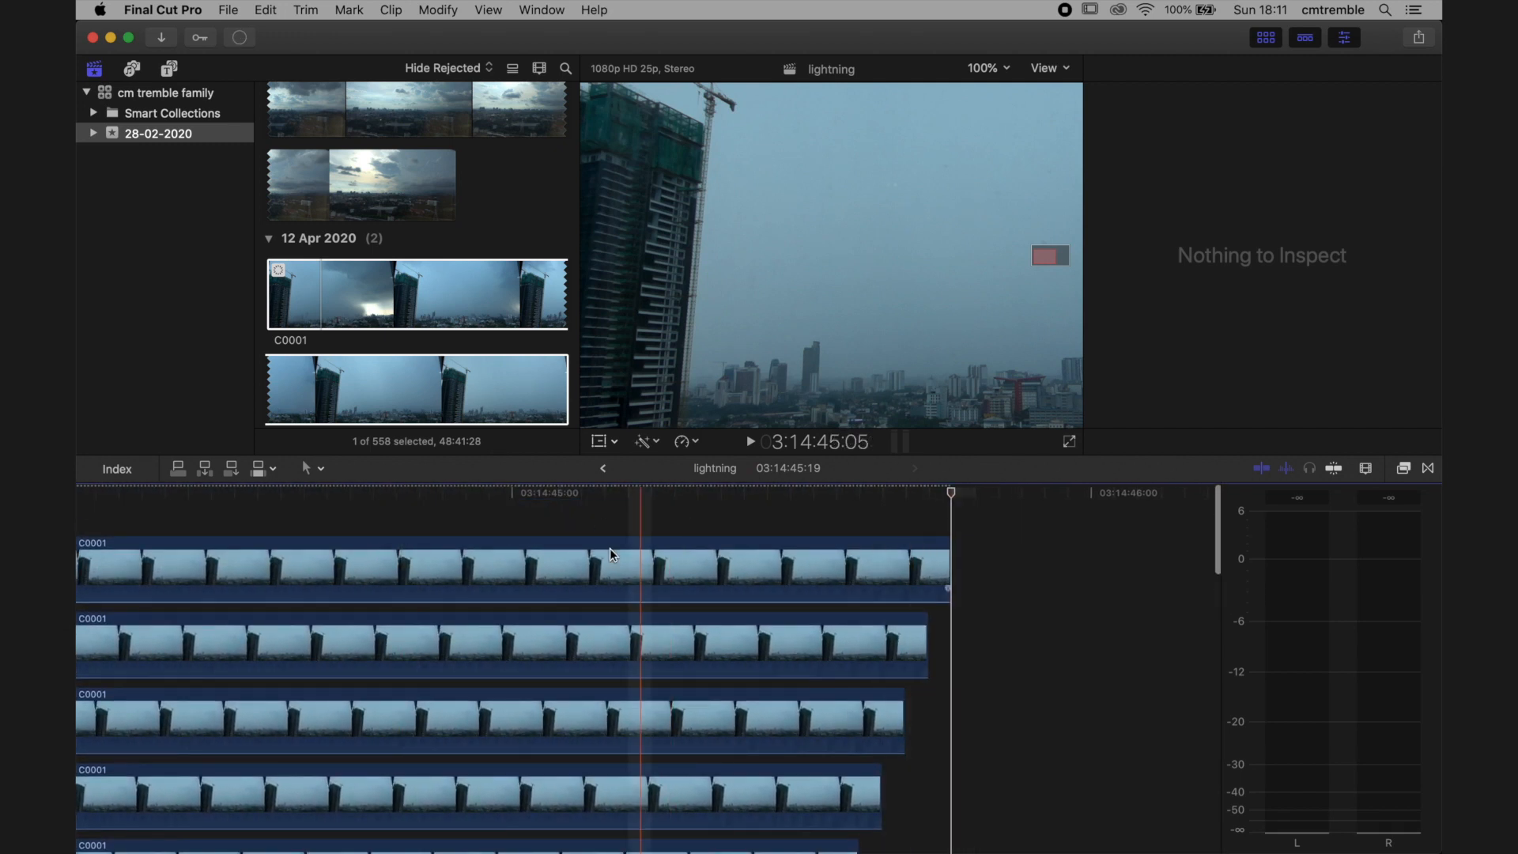
key("Up")
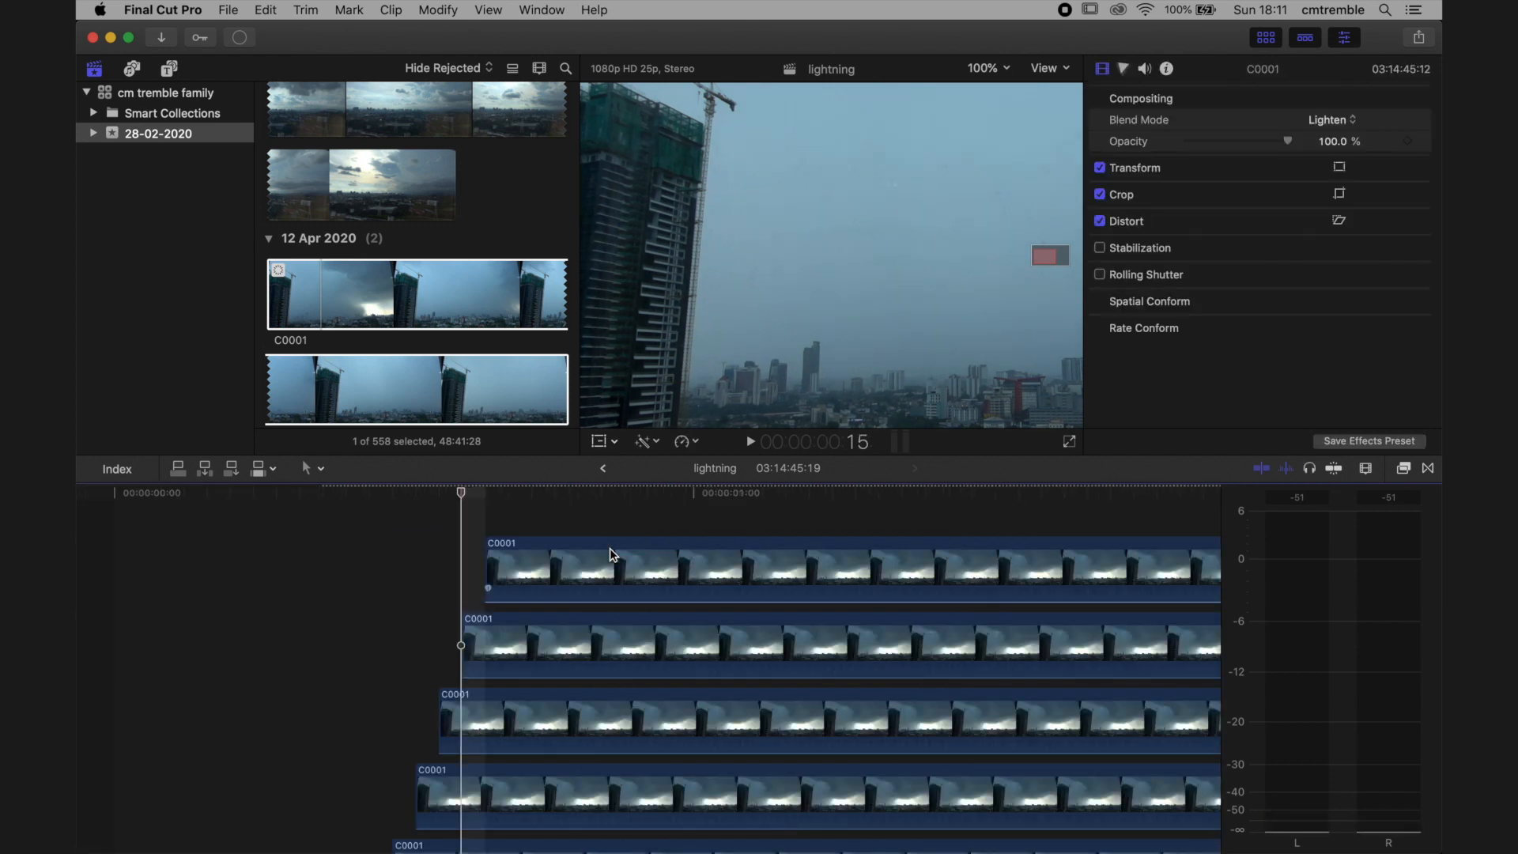
key("Right")
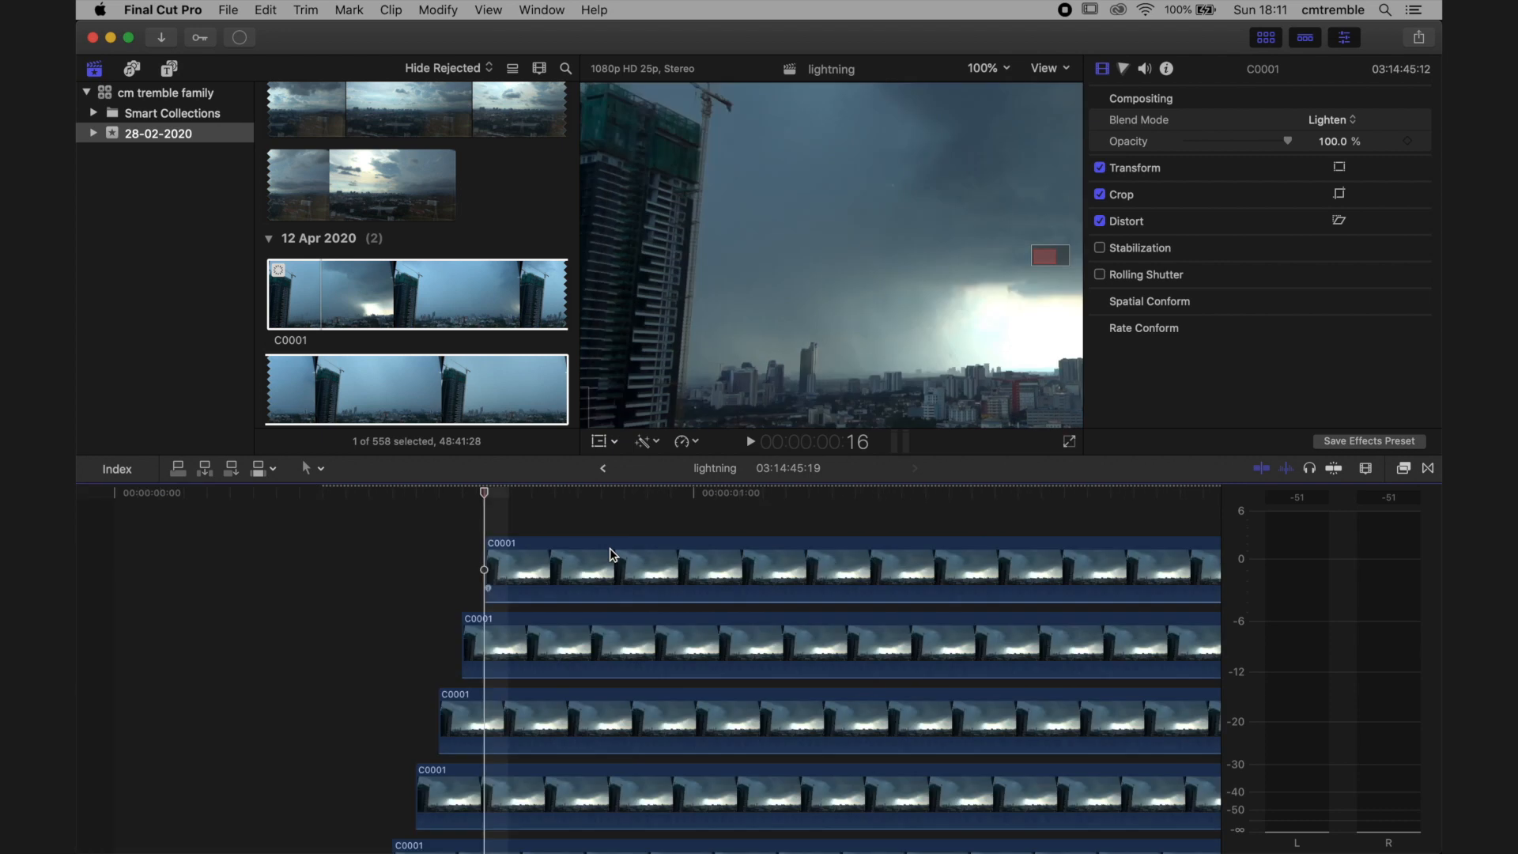
key("Right")
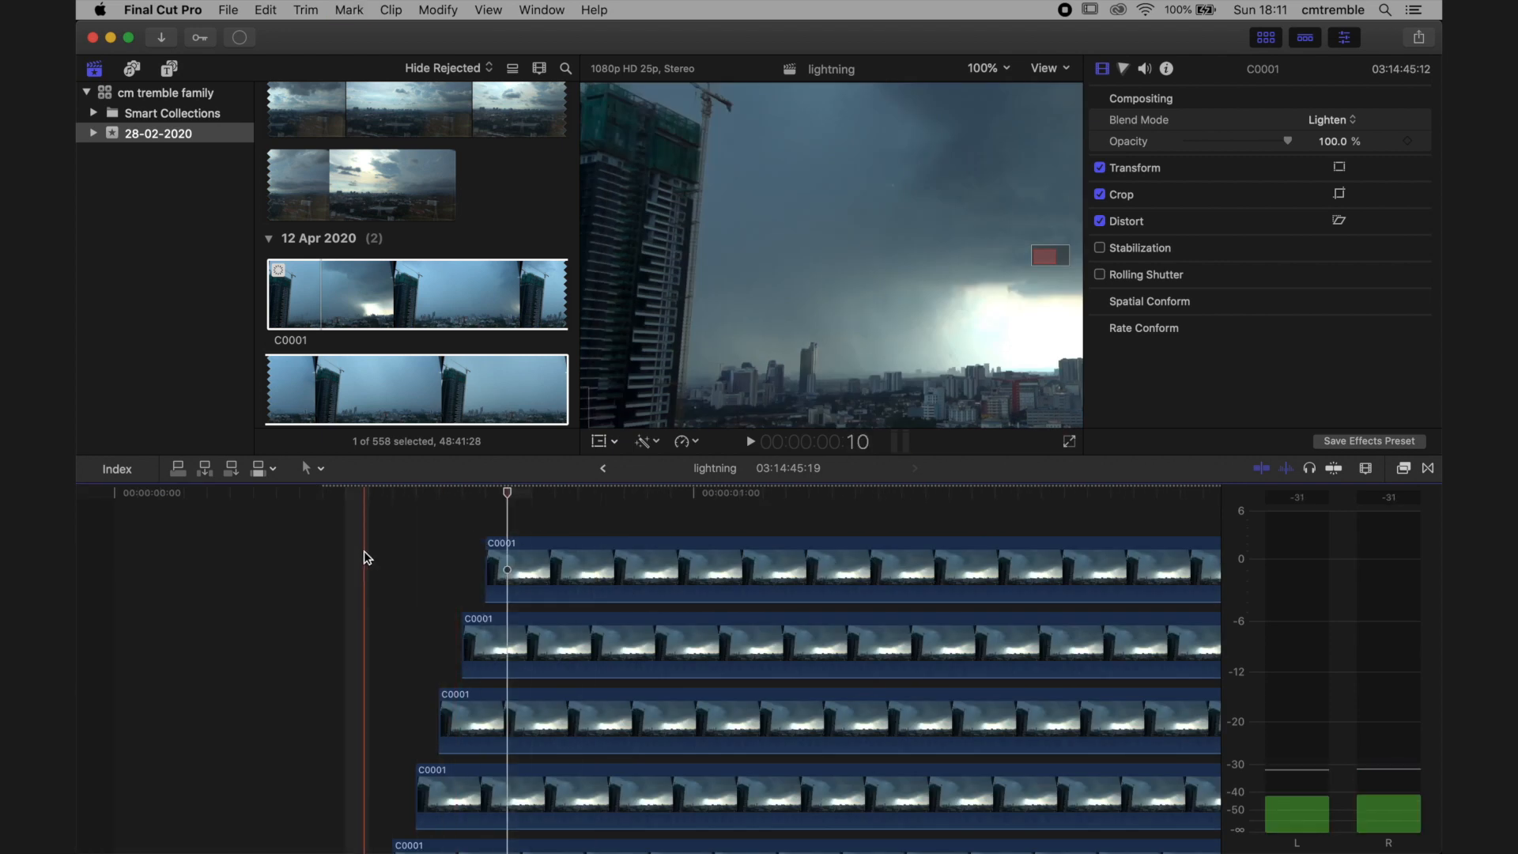
Duplicate all sixteen Lighten layers above the base clip as connected clips, with the first copy starting at 00:00:00:16
left_click_drag(139, 555, 464, 589)
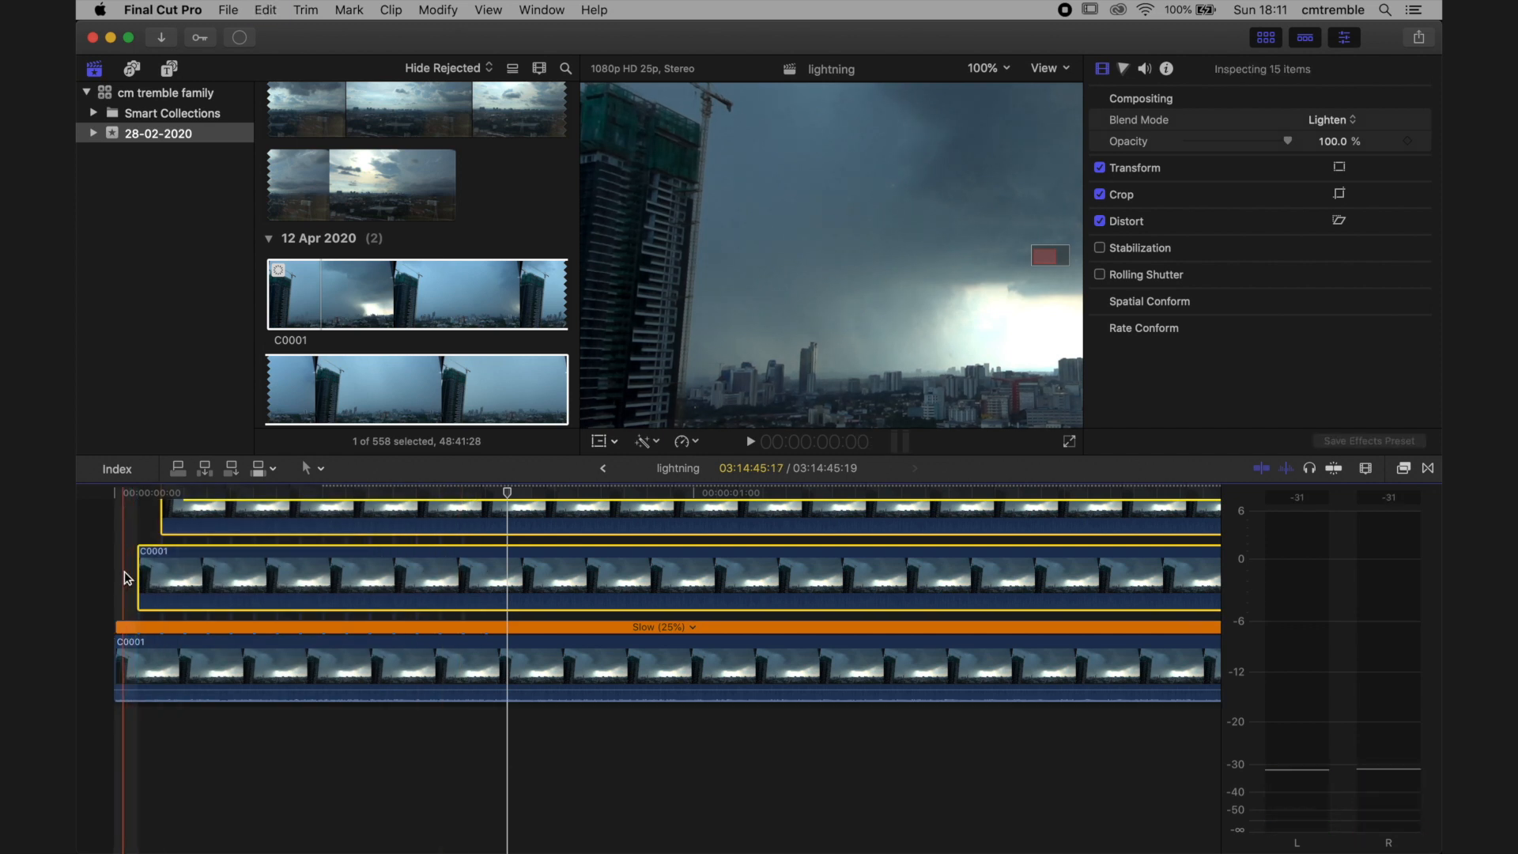
scroll(125, 573, "up", 5)
scroll(125, 573, "right", 2)
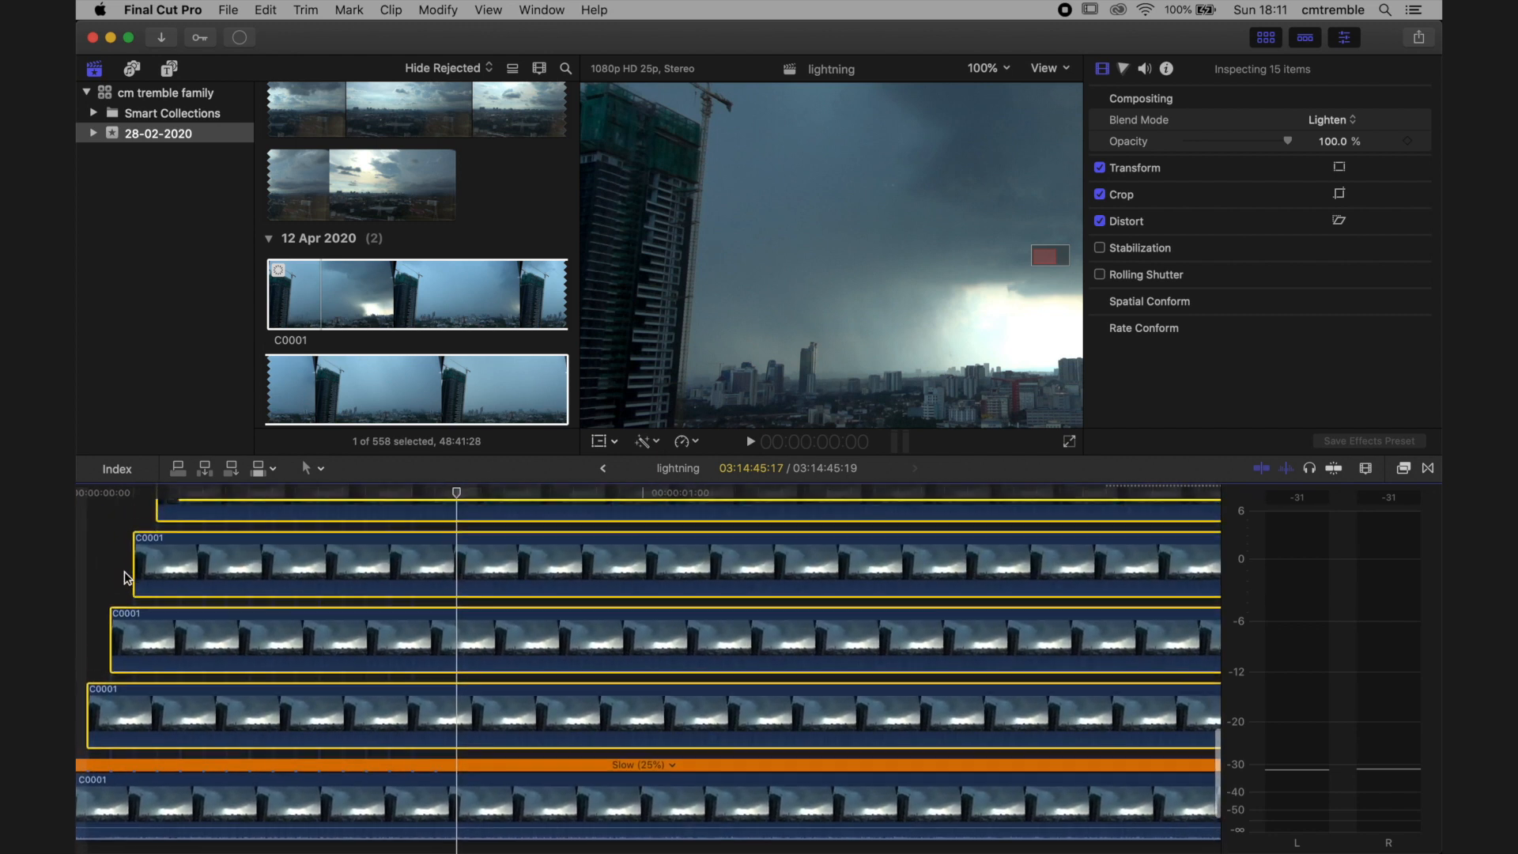
scroll(125, 577, "up", 8)
scroll(125, 577, "left", 1)
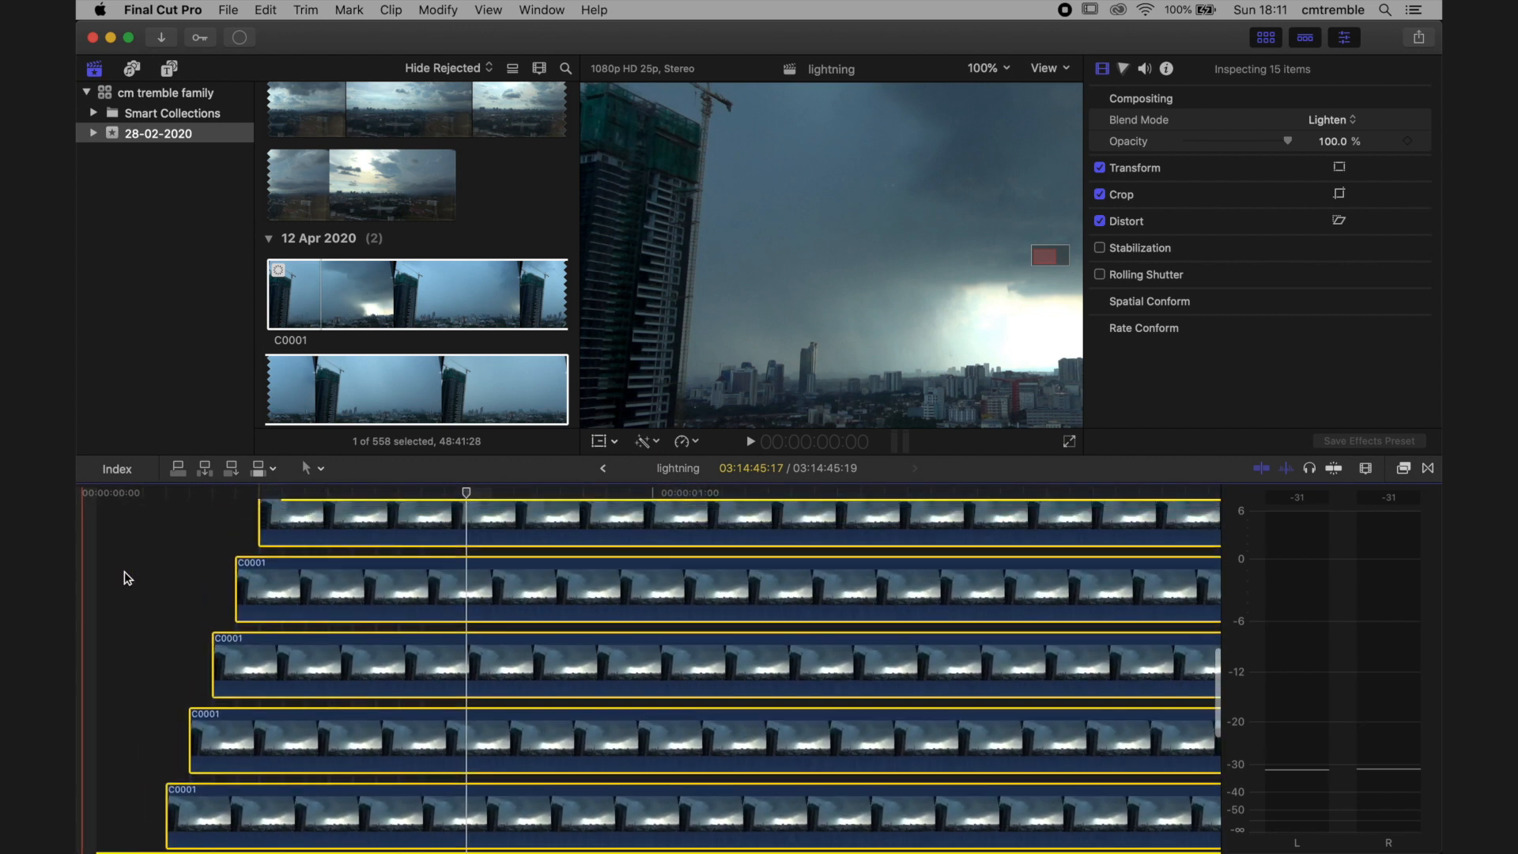
scroll(126, 578, "up", 6)
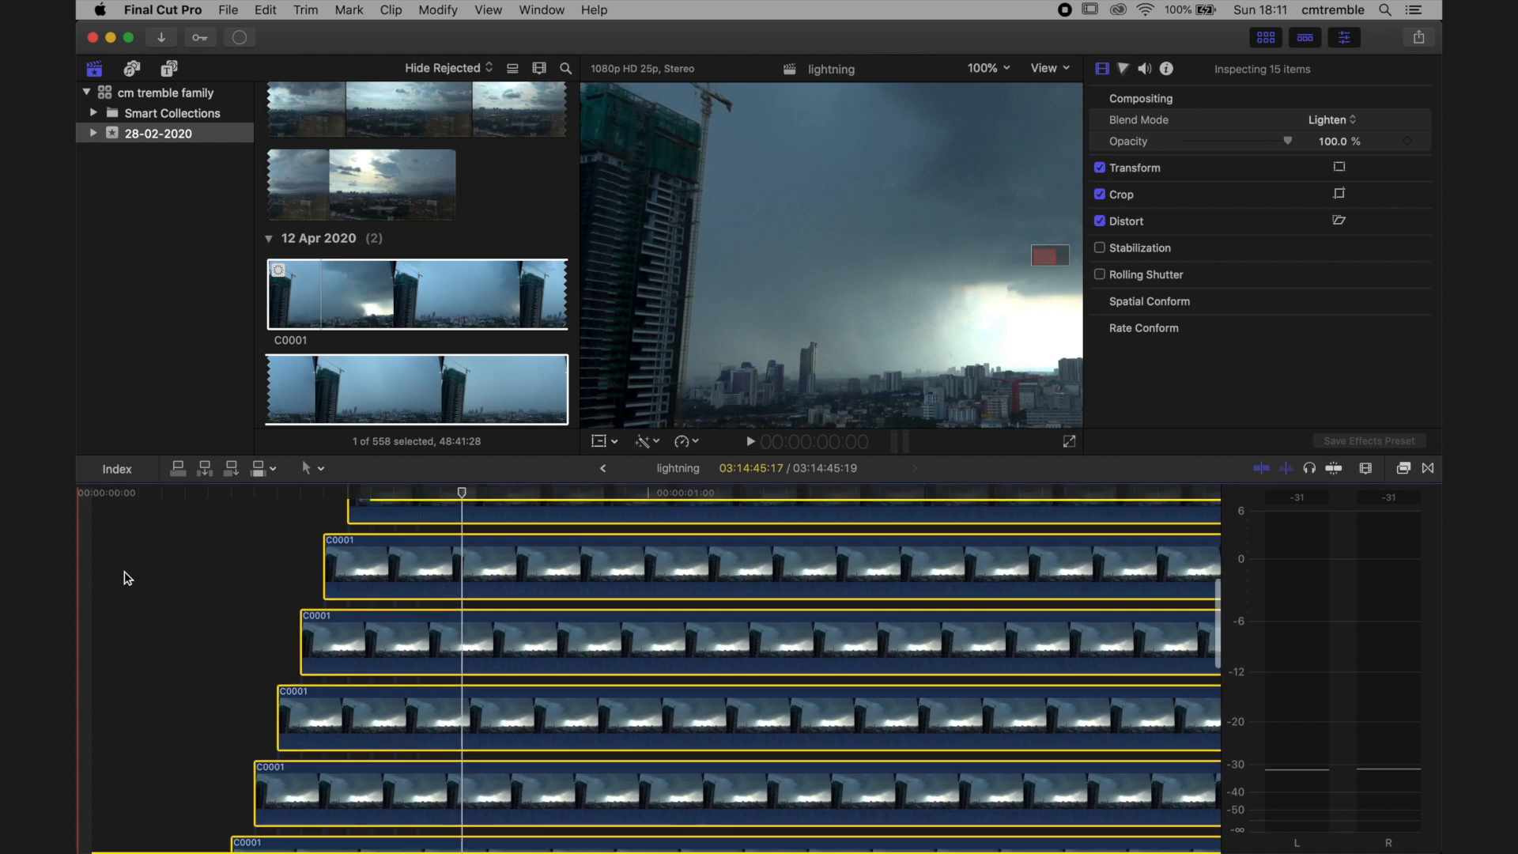
scroll(126, 578, "up", 8)
scroll(126, 578, "right", 1)
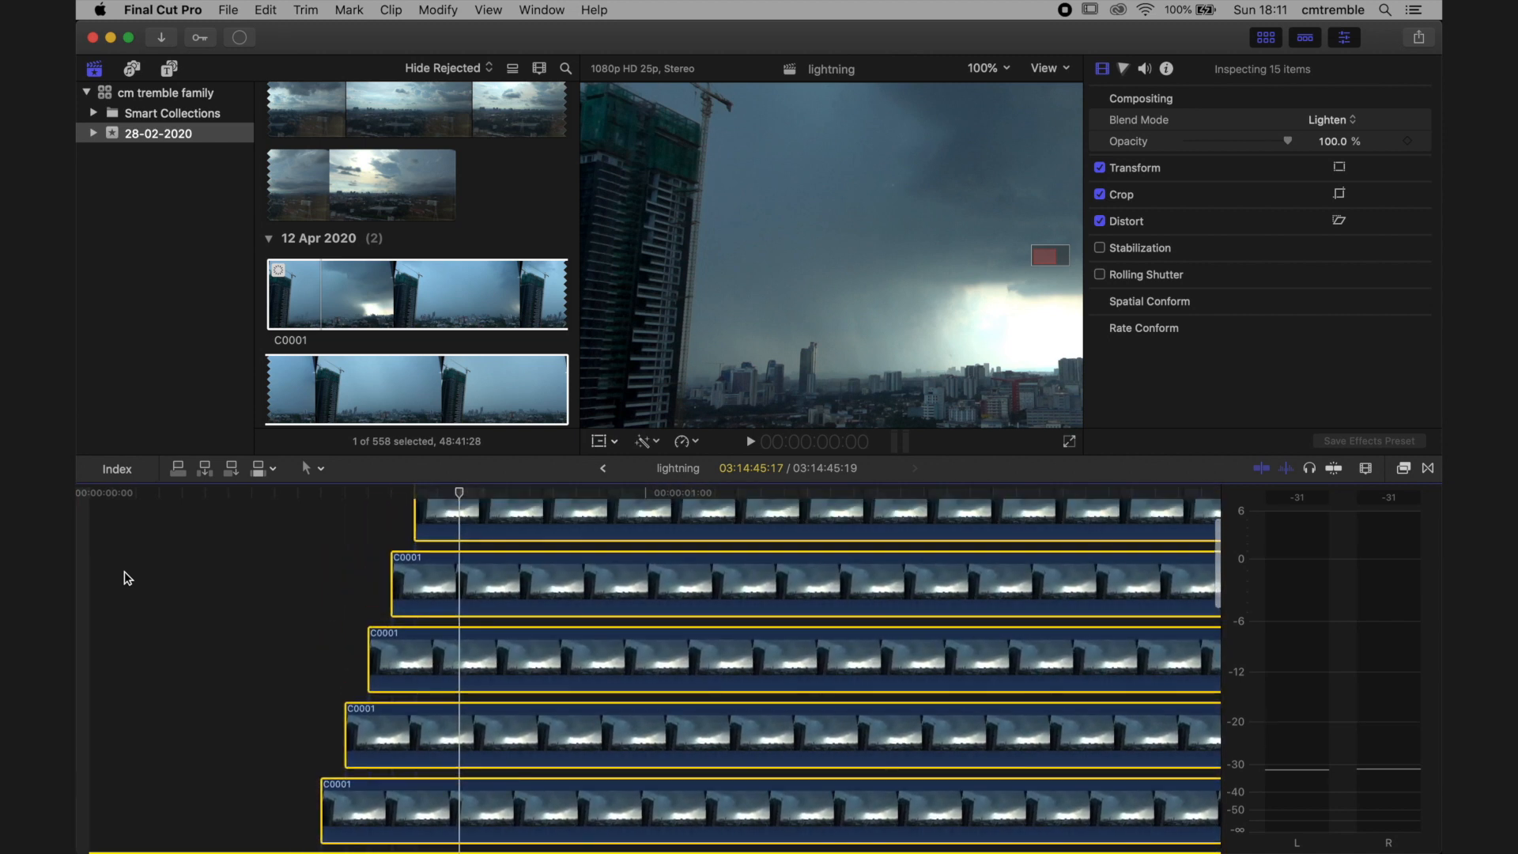
scroll(126, 578, "up", 1)
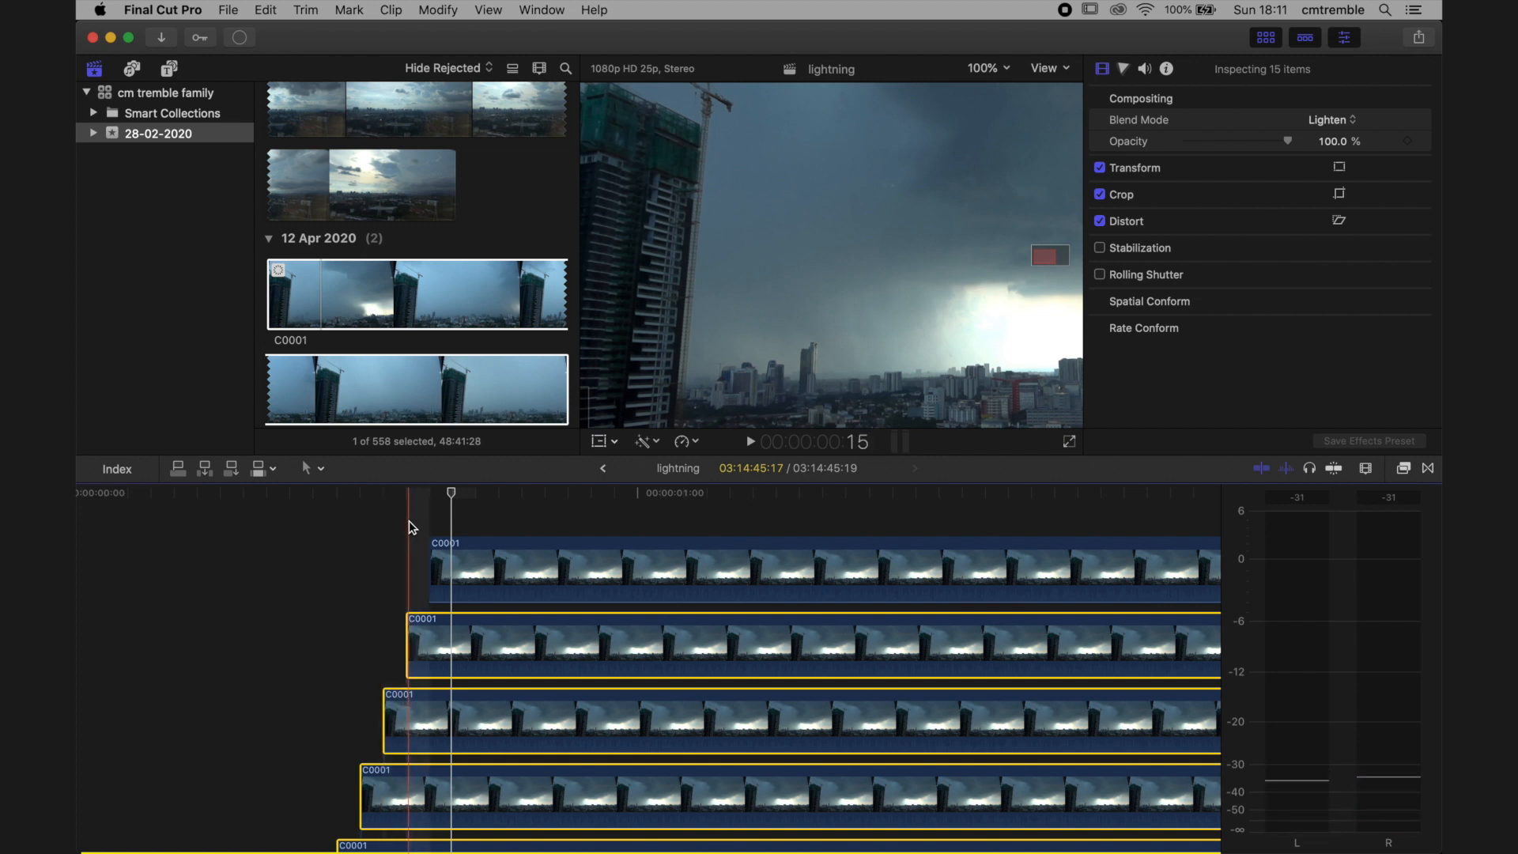
left_click(440, 548, "super")
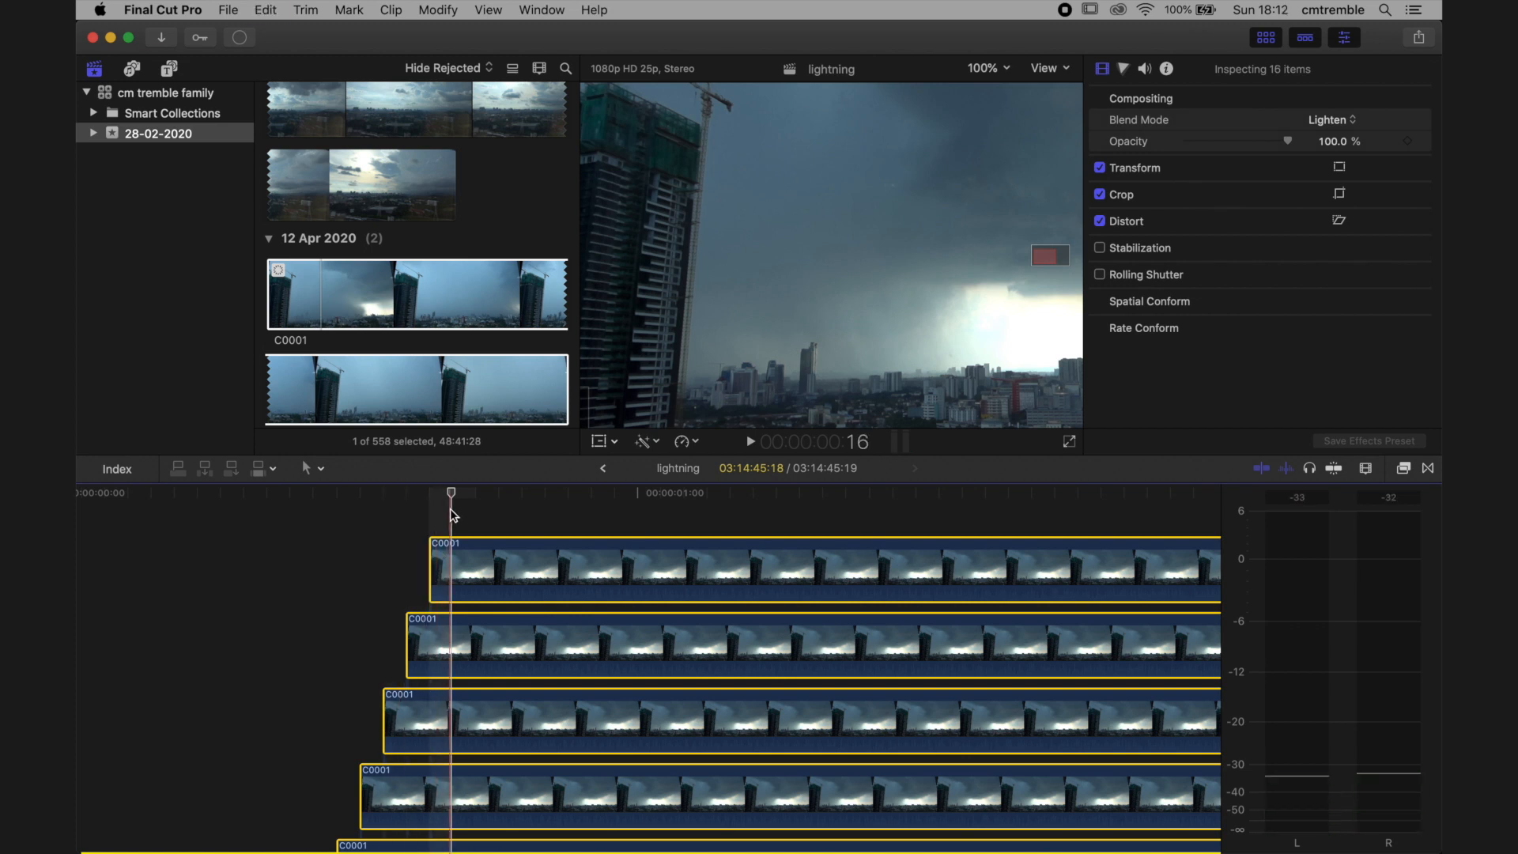
key("alt+v")
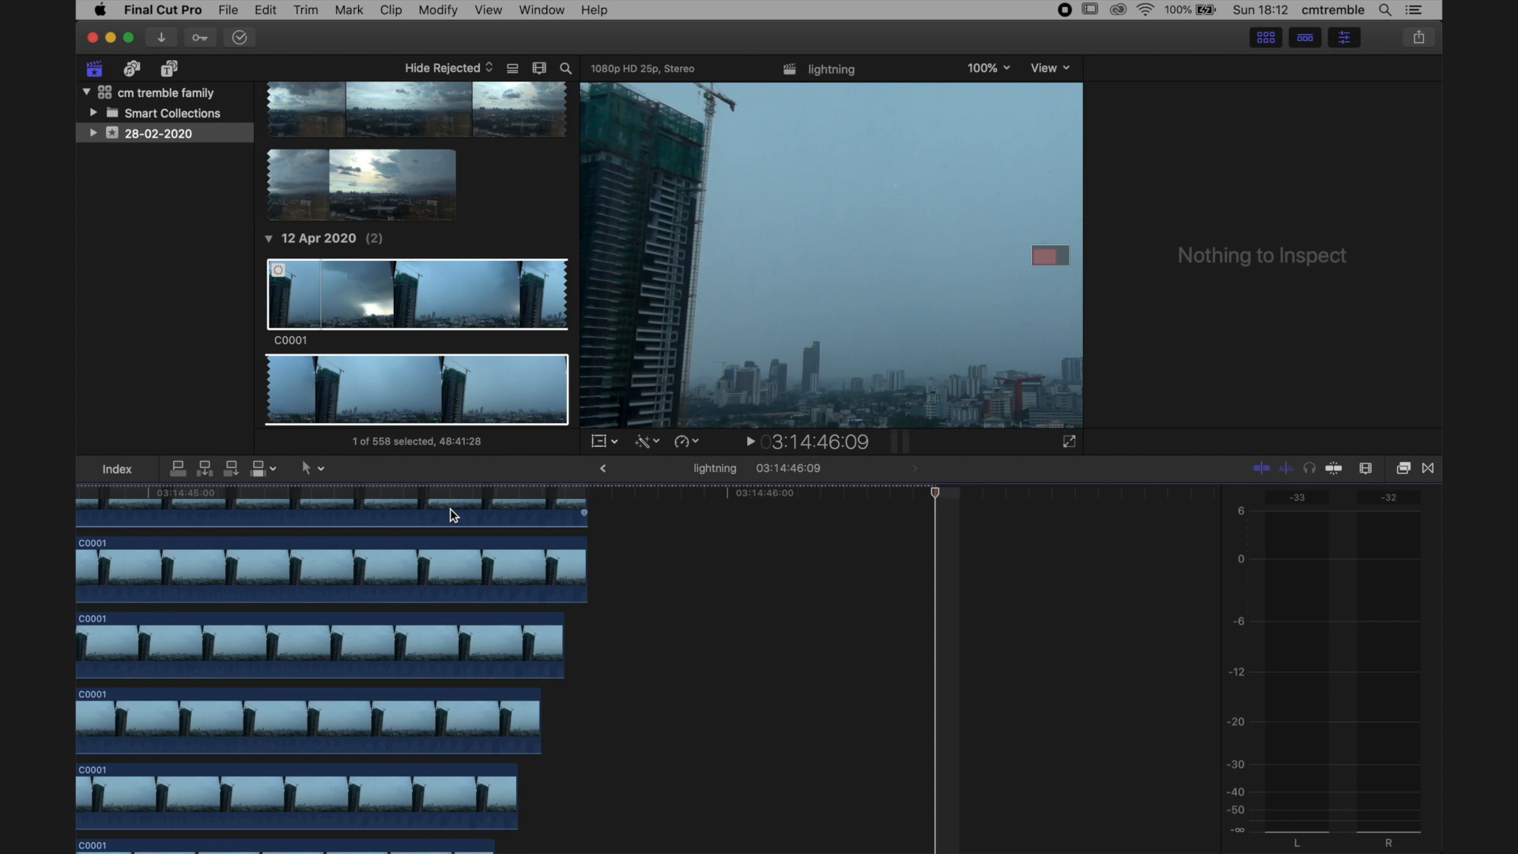
Select the sixteen newly pasted Lighten layers in the upper half of the stack and nudge them one frame later
key("j")
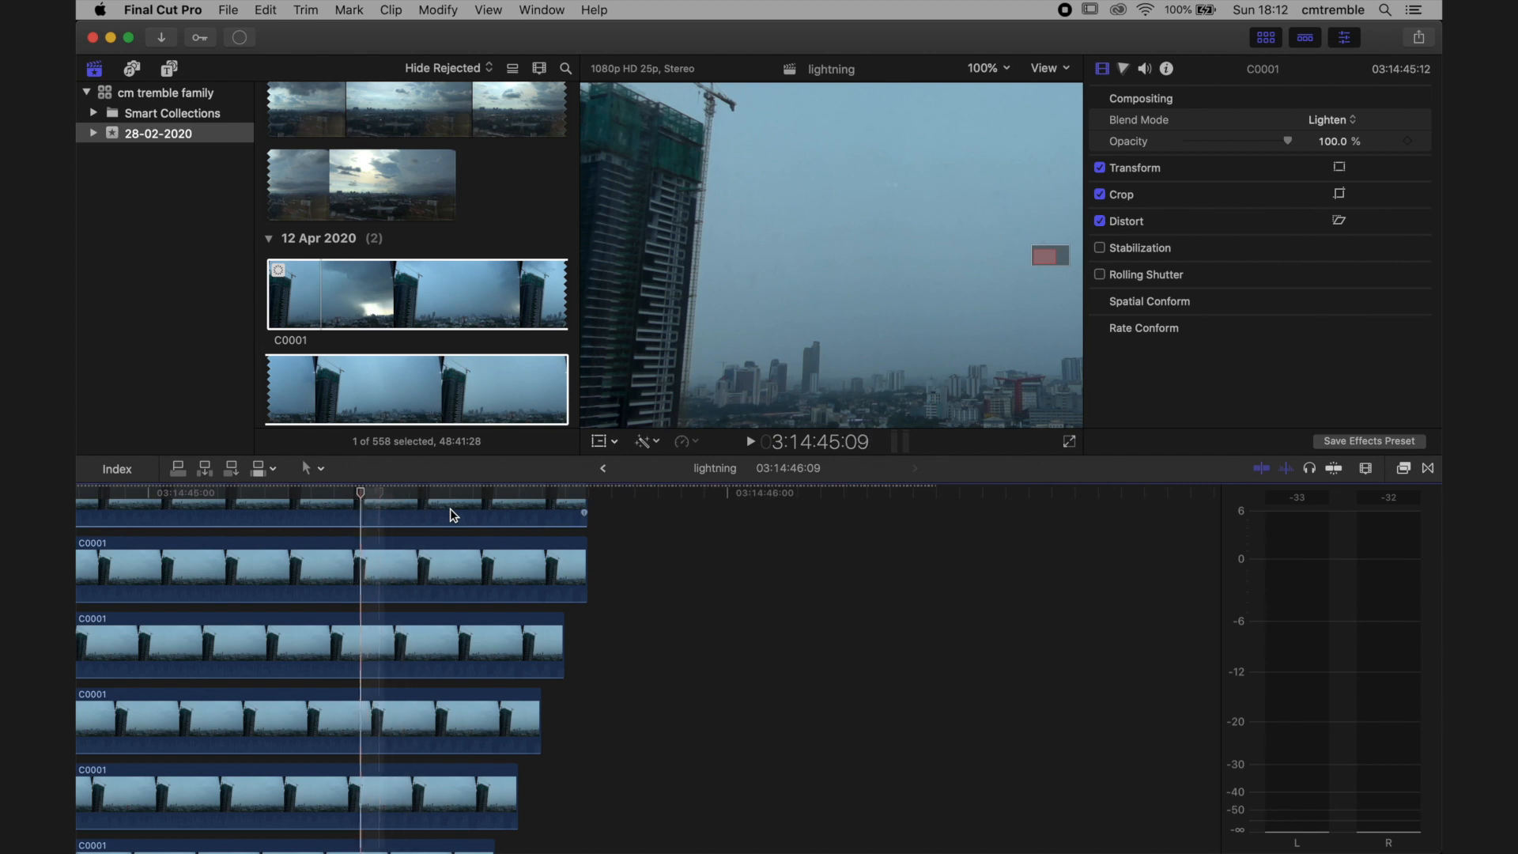
key("Up")
key("Up")
key("Up")
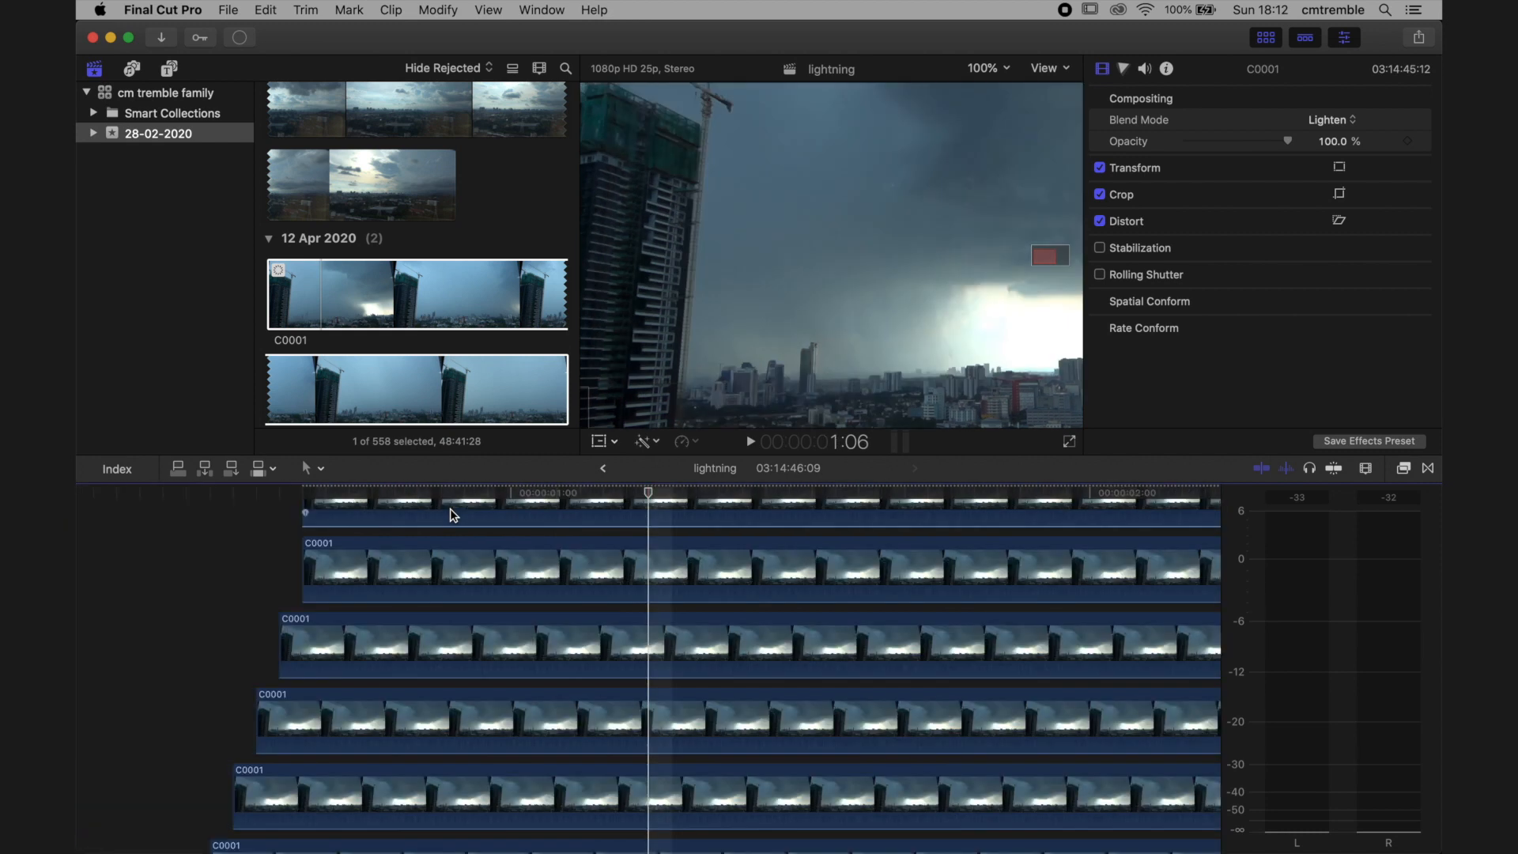
scroll(453, 515, "up", 3)
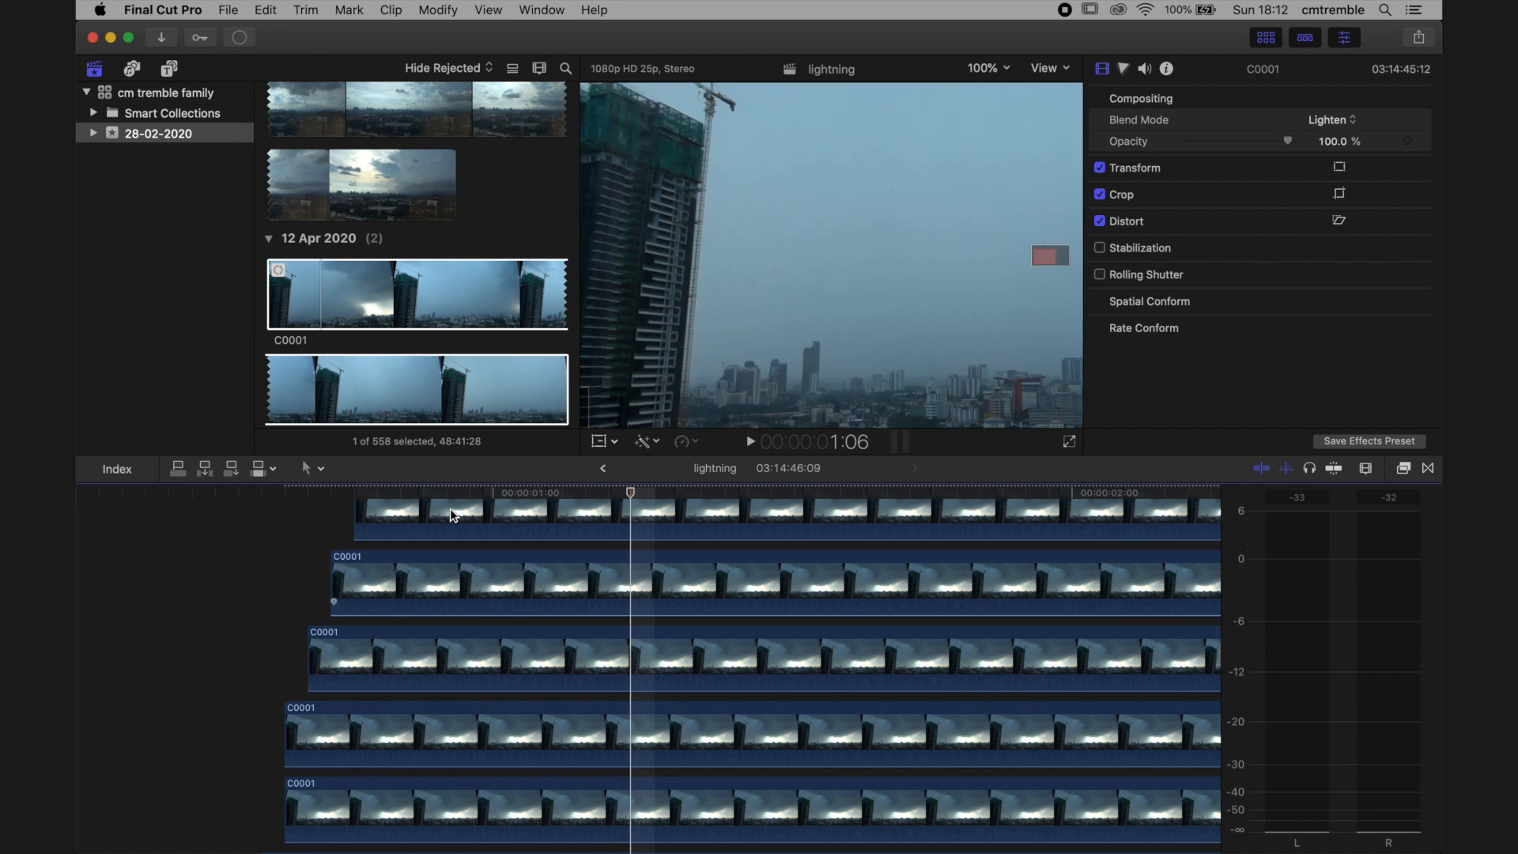
scroll(274, 601, "down", 10)
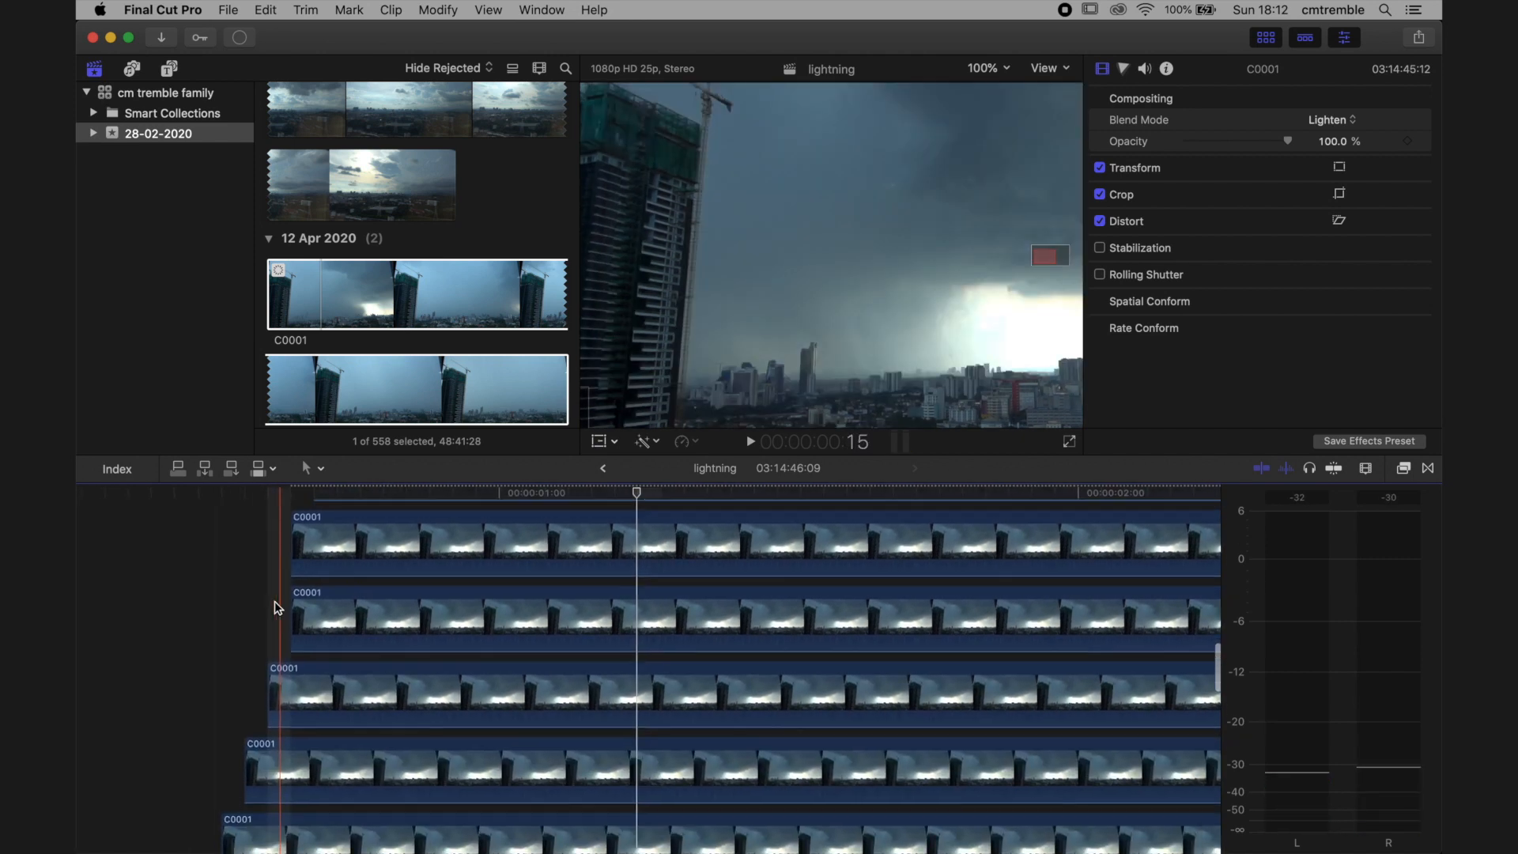
scroll(276, 607, "left", 5)
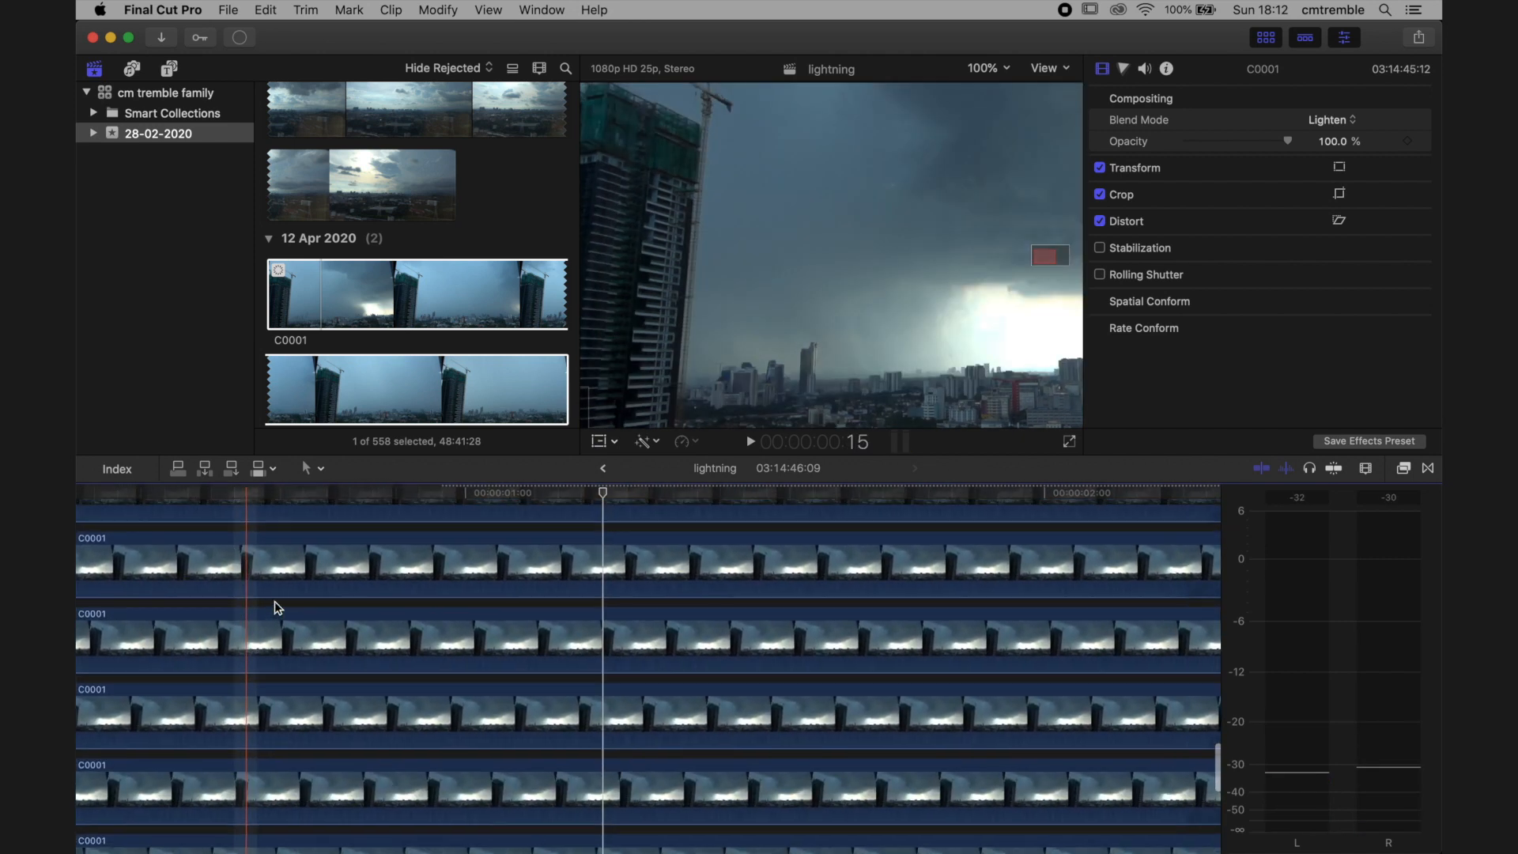
scroll(277, 608, "down", 5)
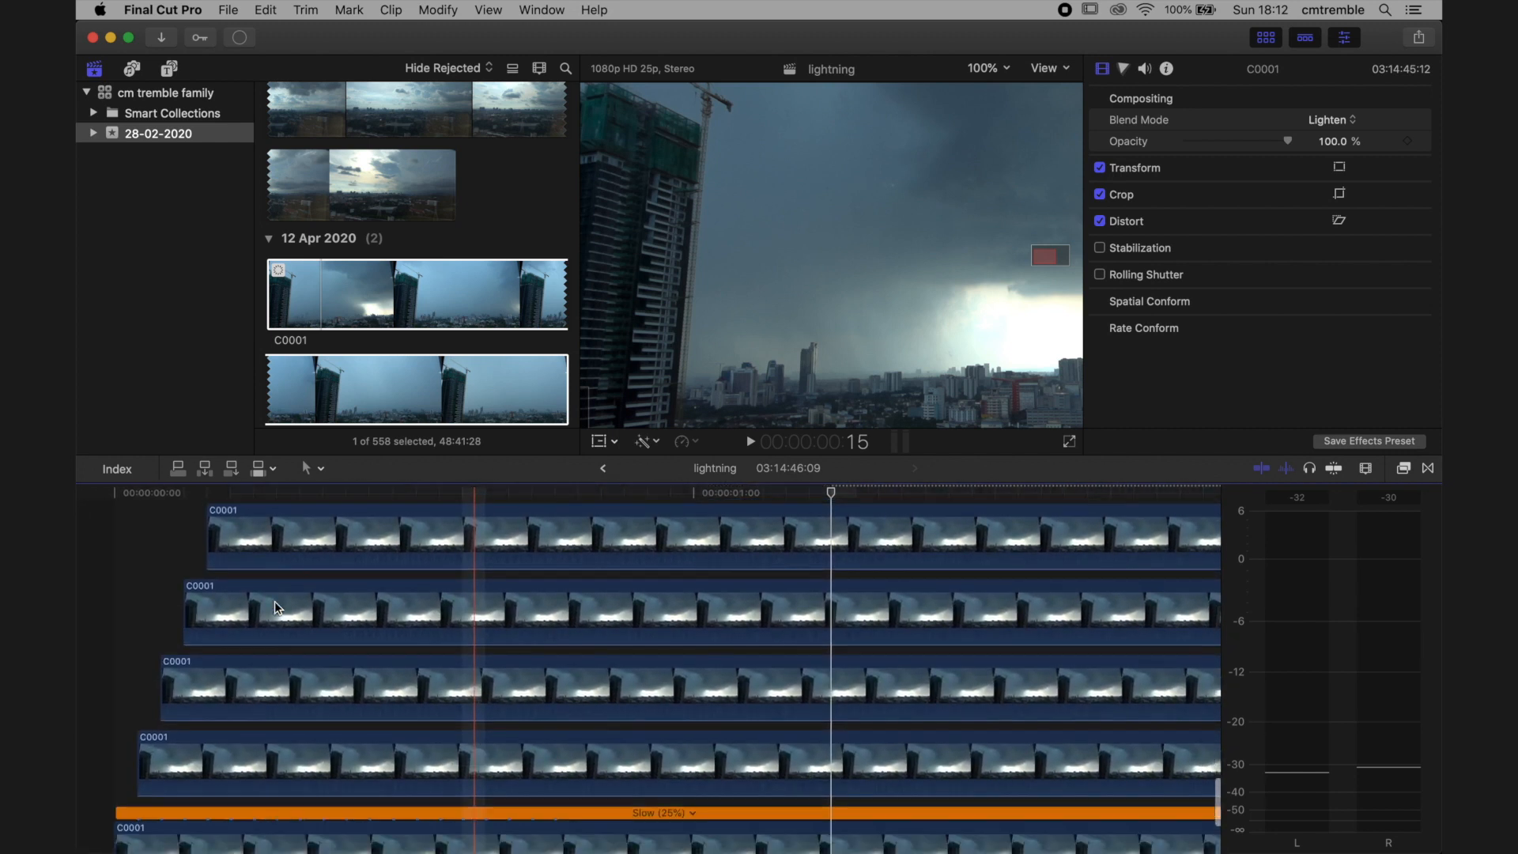
scroll(276, 605, "up", 10)
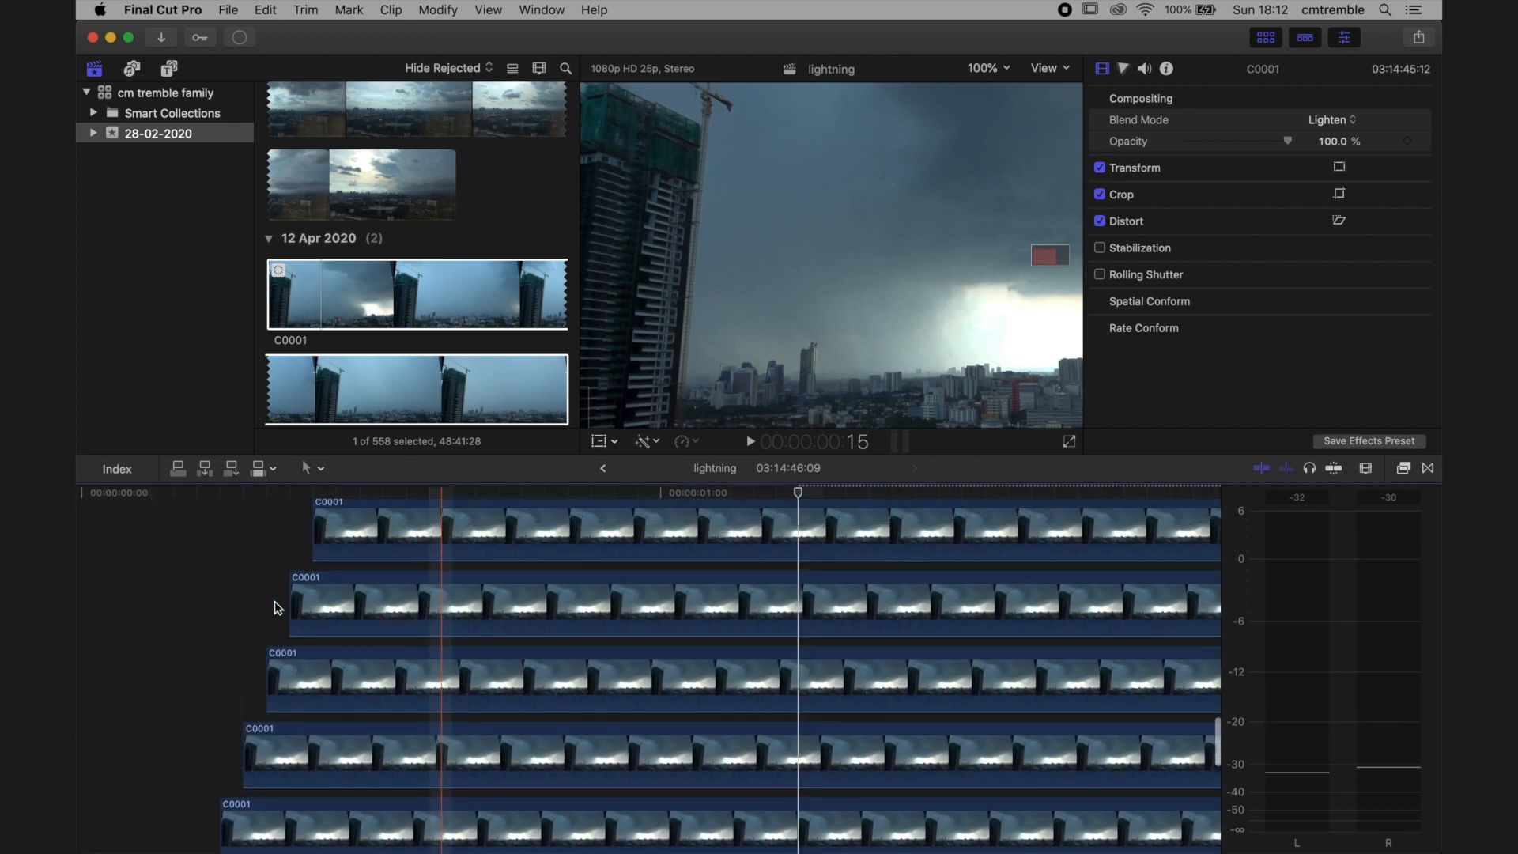
scroll(277, 608, "up", 3)
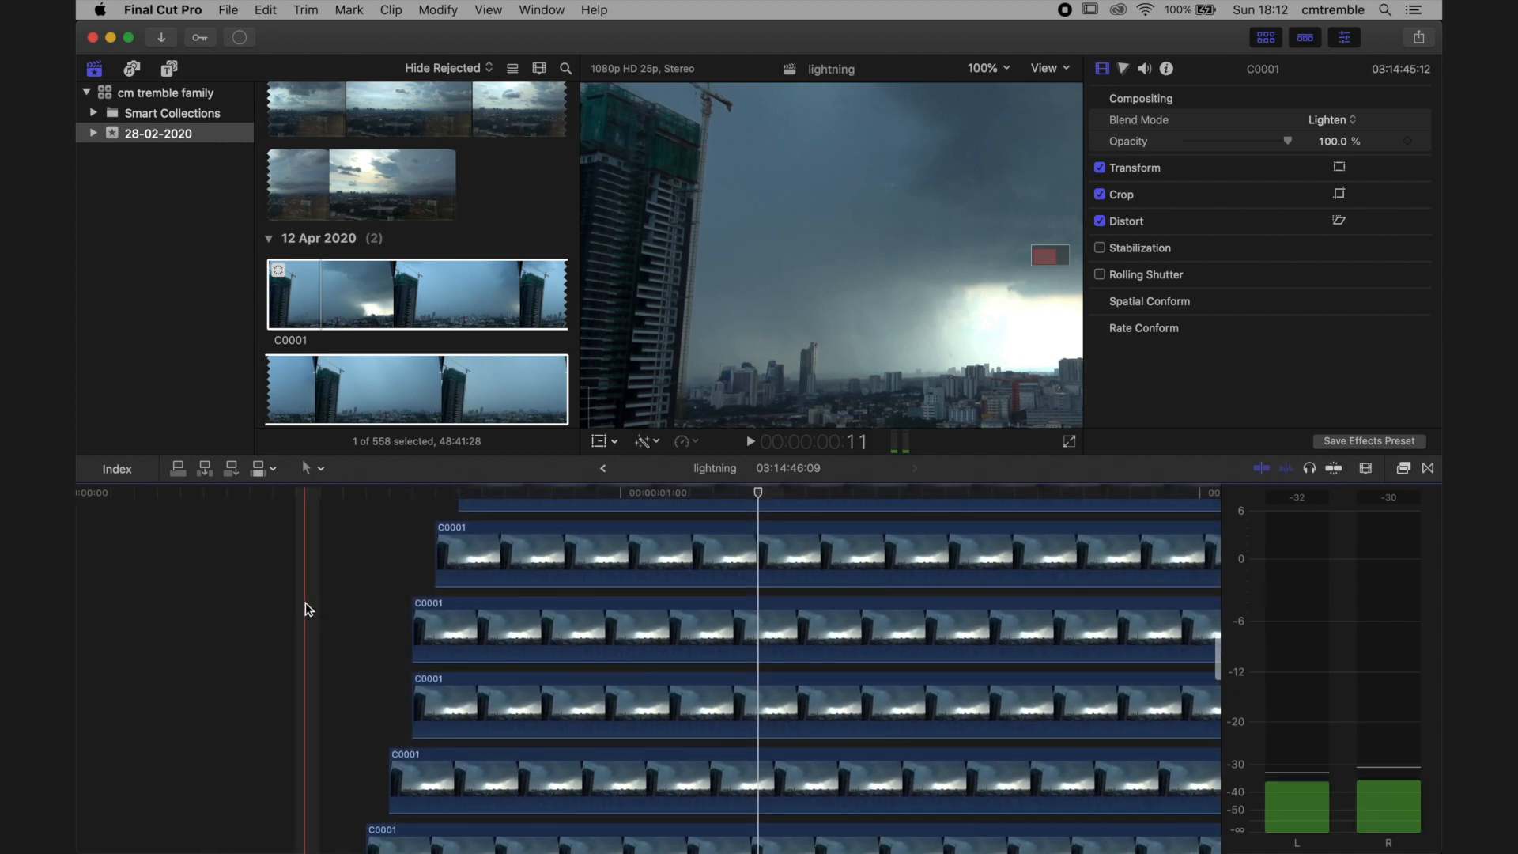
left_click_drag(393, 635, 971, 558)
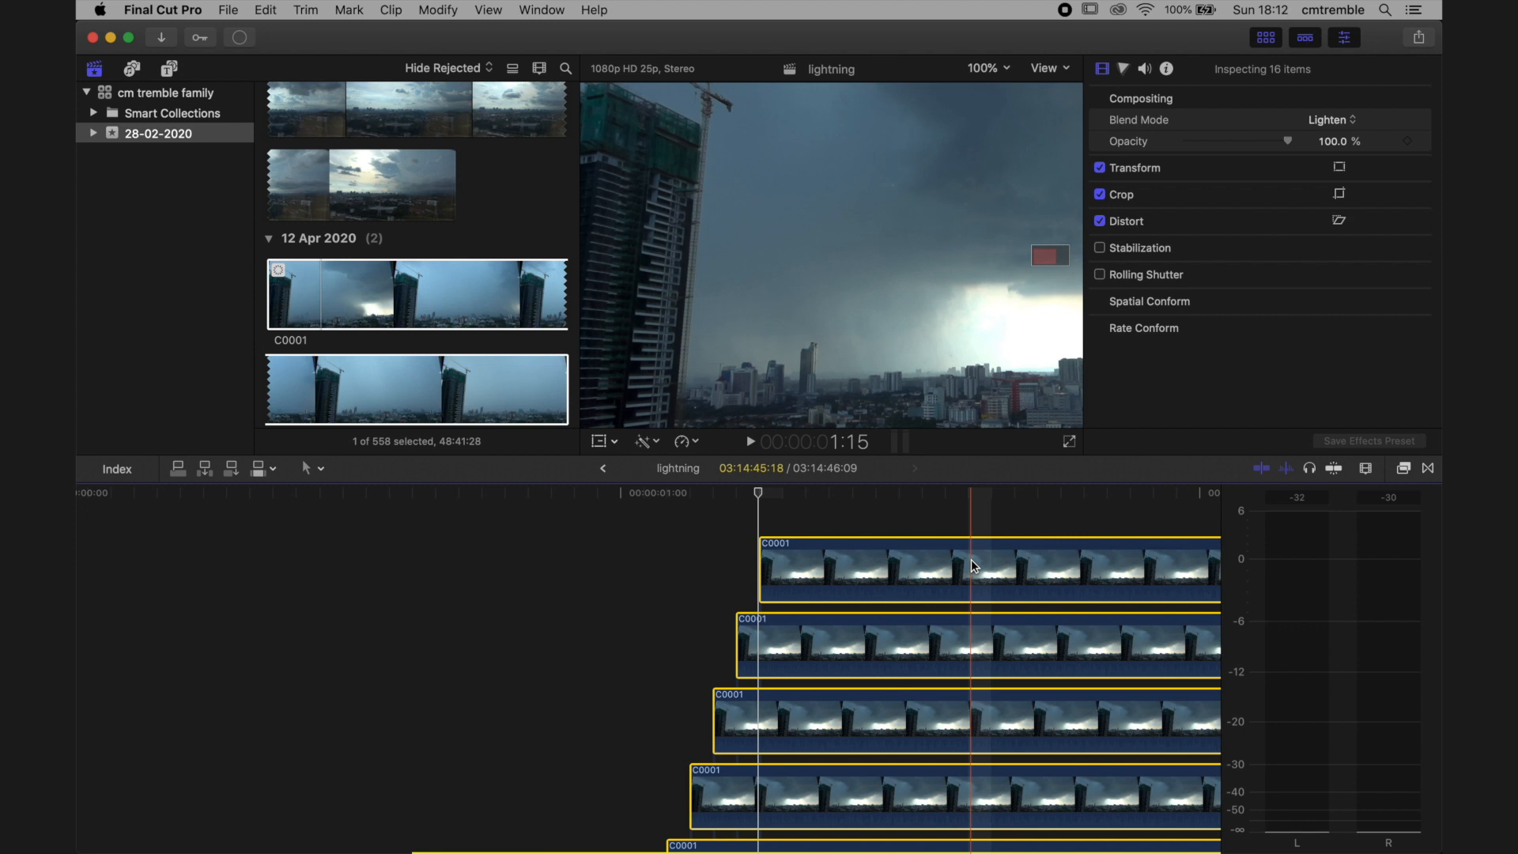
key("period")
Examine the frame-by-frame stagger of the layers throughout the stack down to the base clip
left_click_drag(716, 499, 434, 553)
scroll(435, 557, "down", 6)
scroll(437, 559, "down", 10)
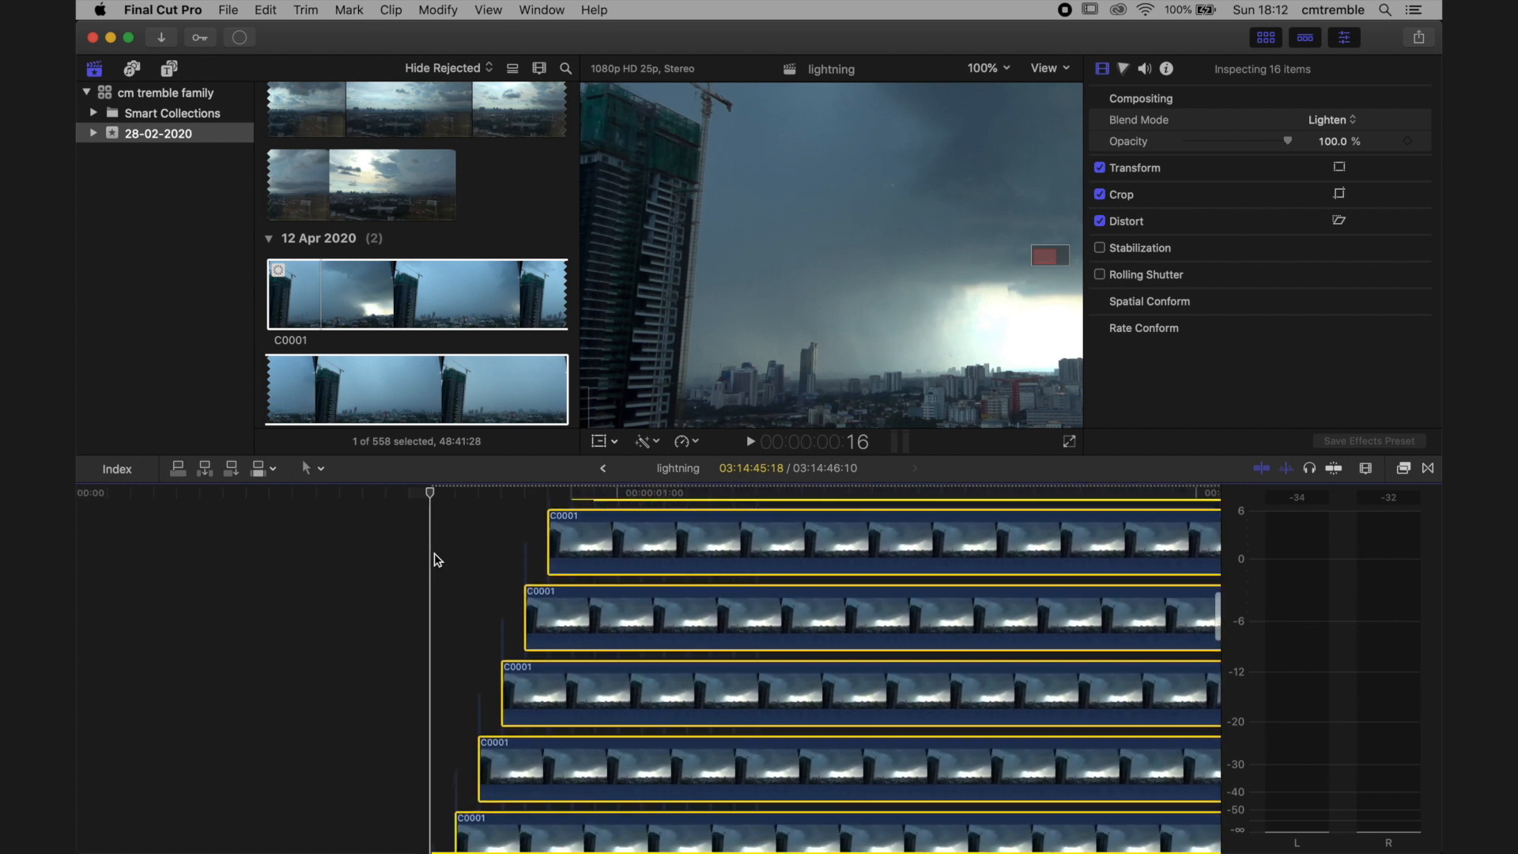
scroll(434, 558, "down", 10)
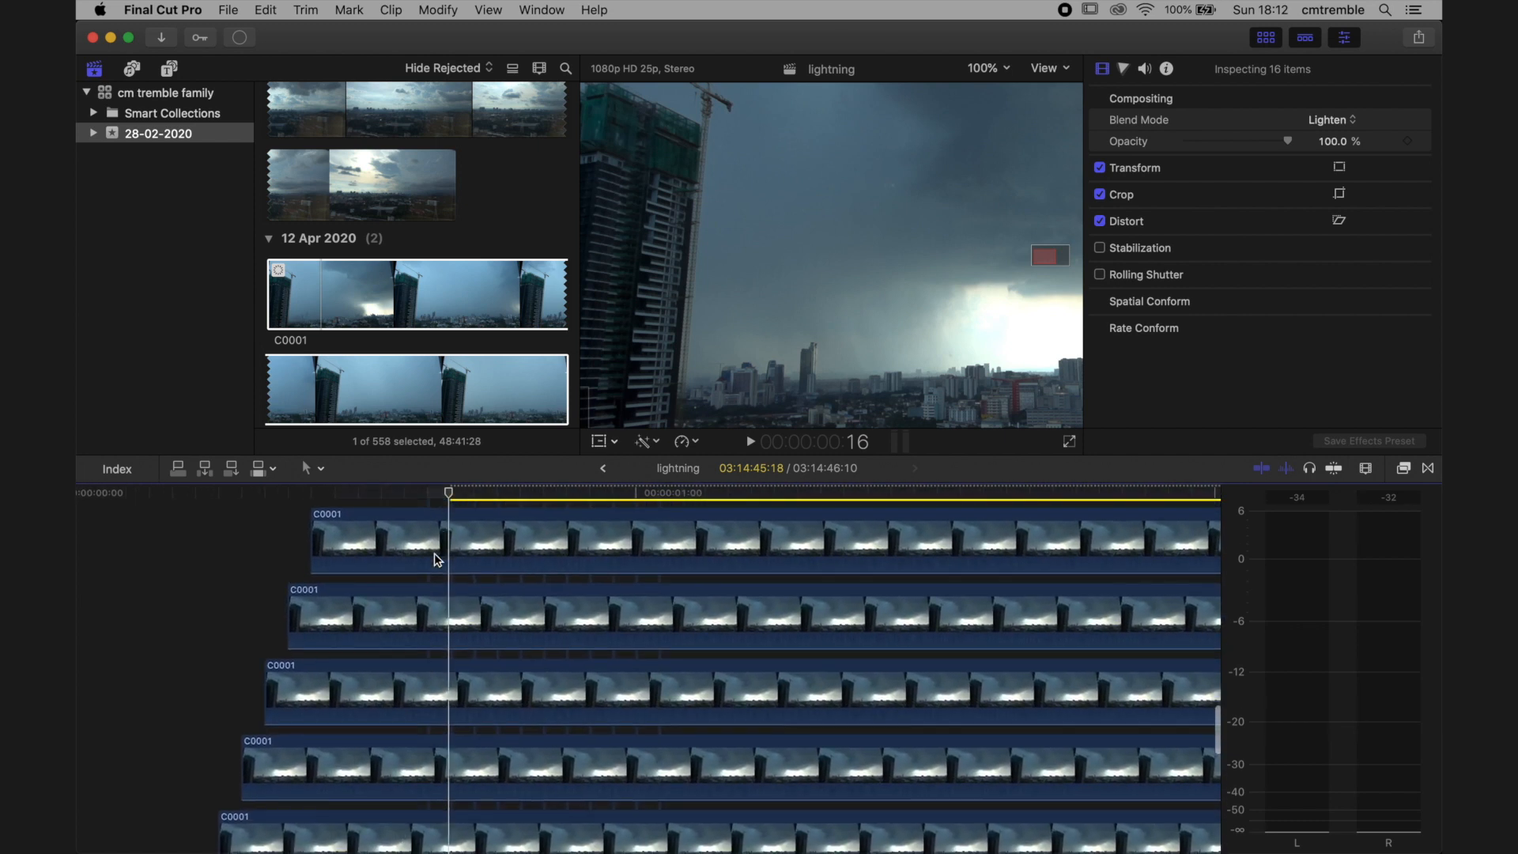
scroll(435, 554, "up", 4)
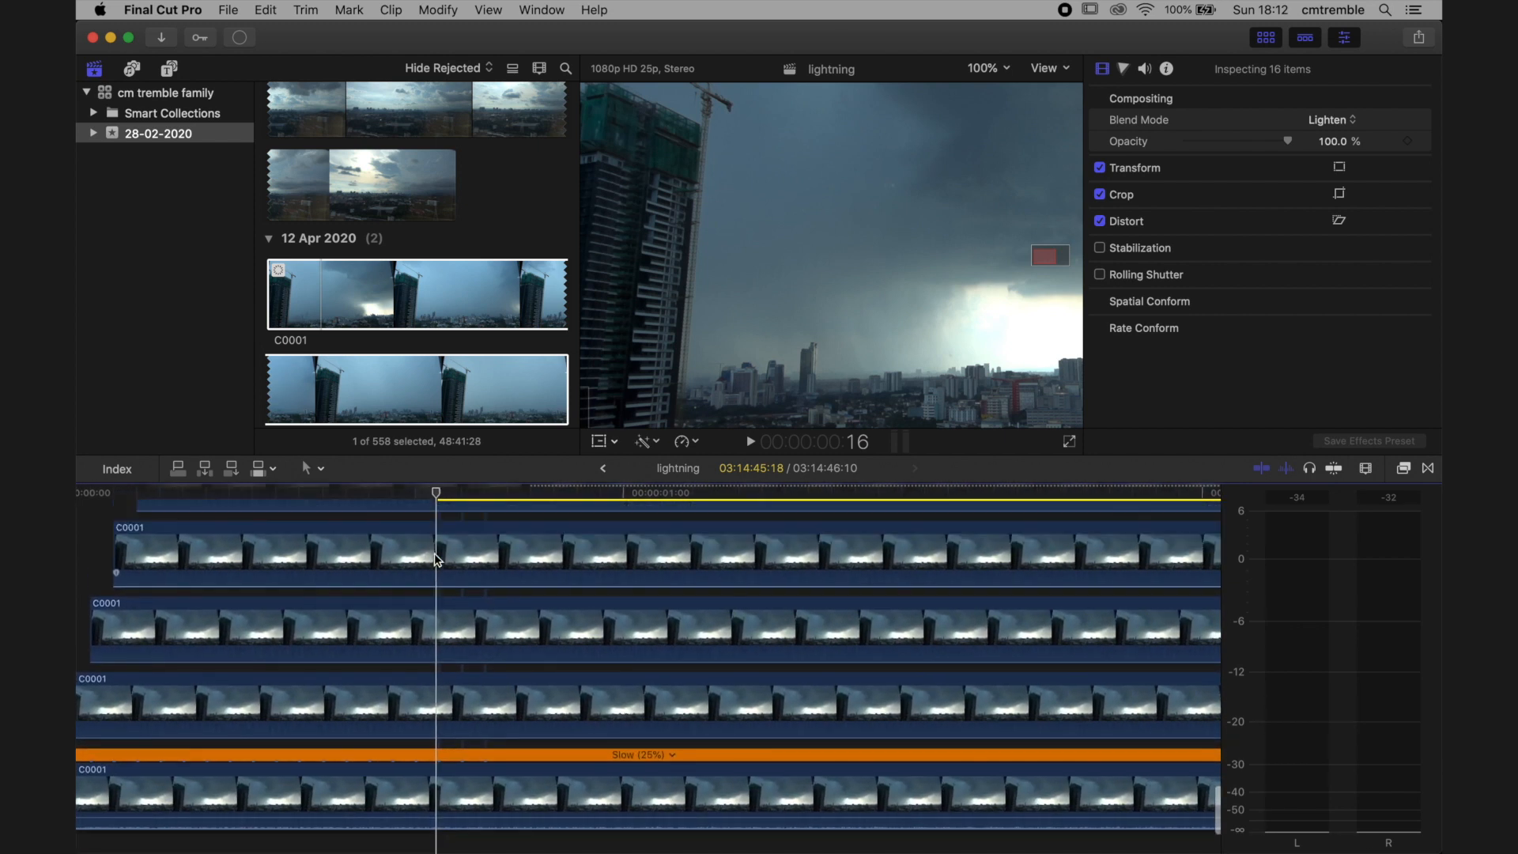
scroll(109, 557, "up", 15)
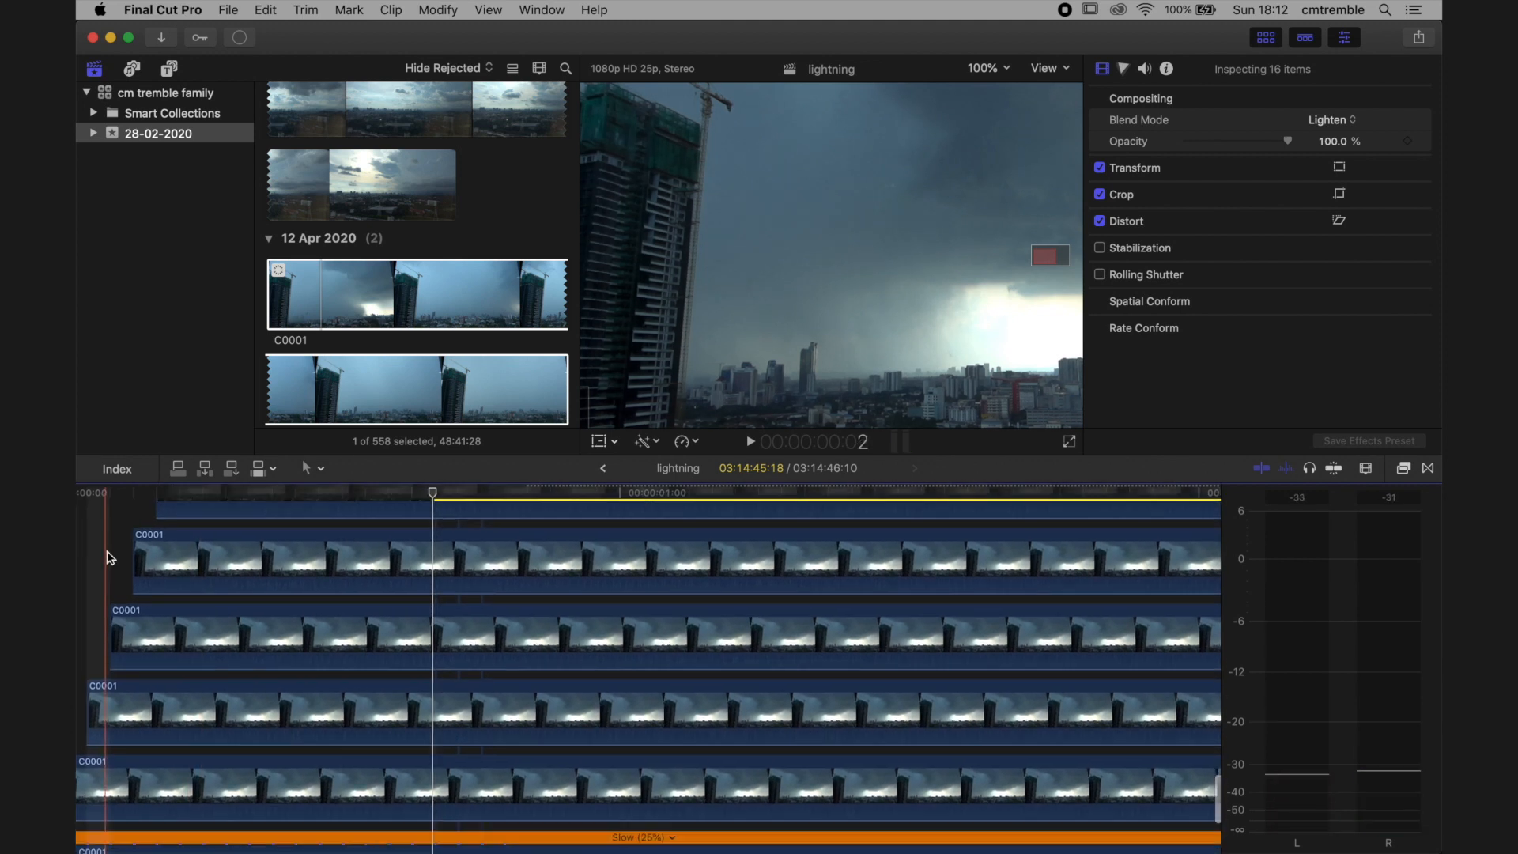
scroll(109, 558, "up", 10)
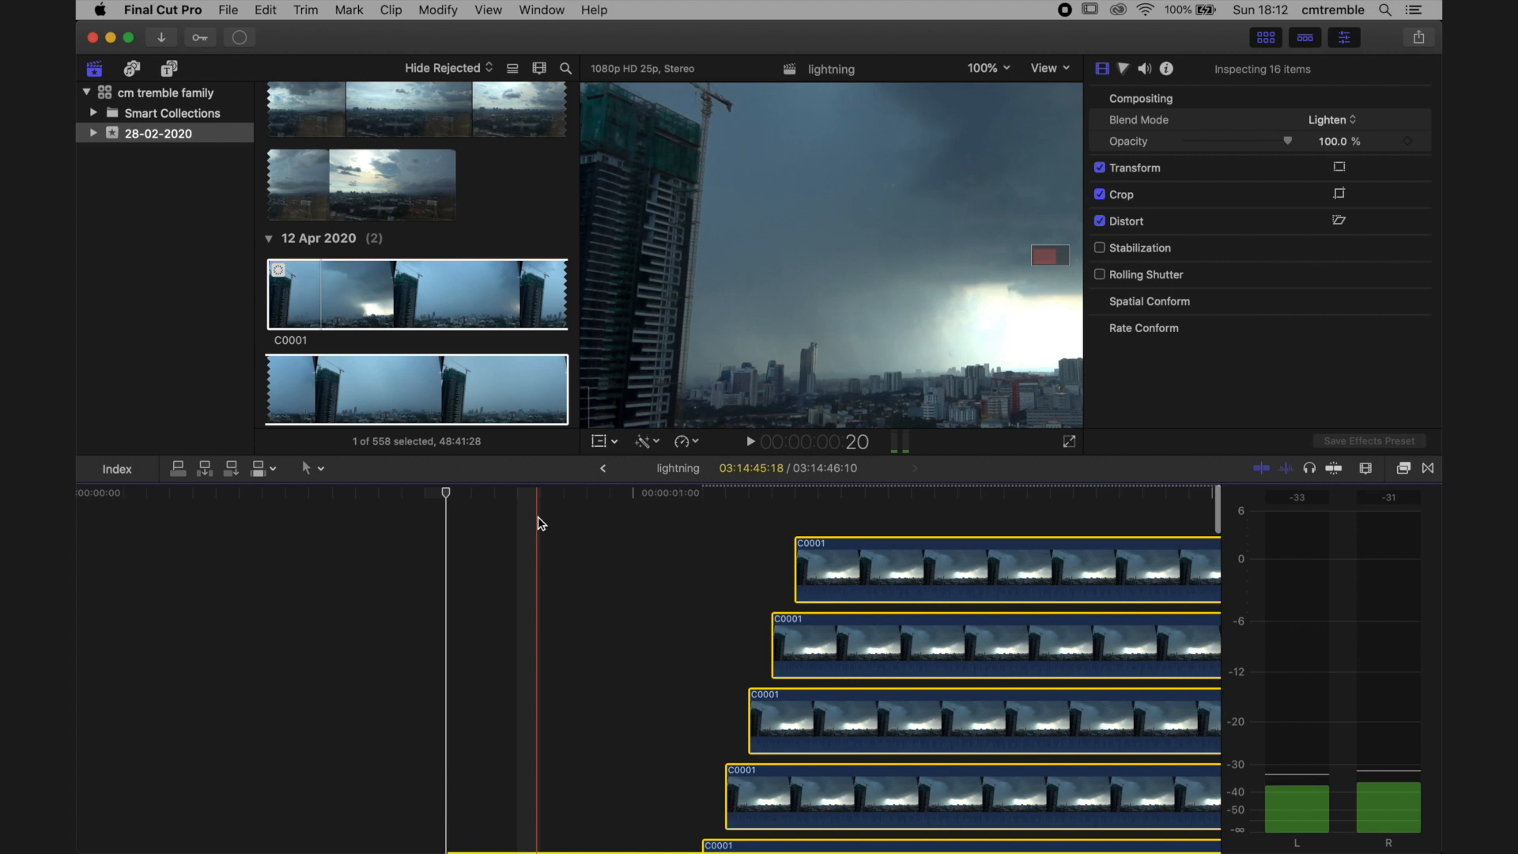
Move the playhead frame by frame to the start of the topmost Lighten layer
left_click(797, 503)
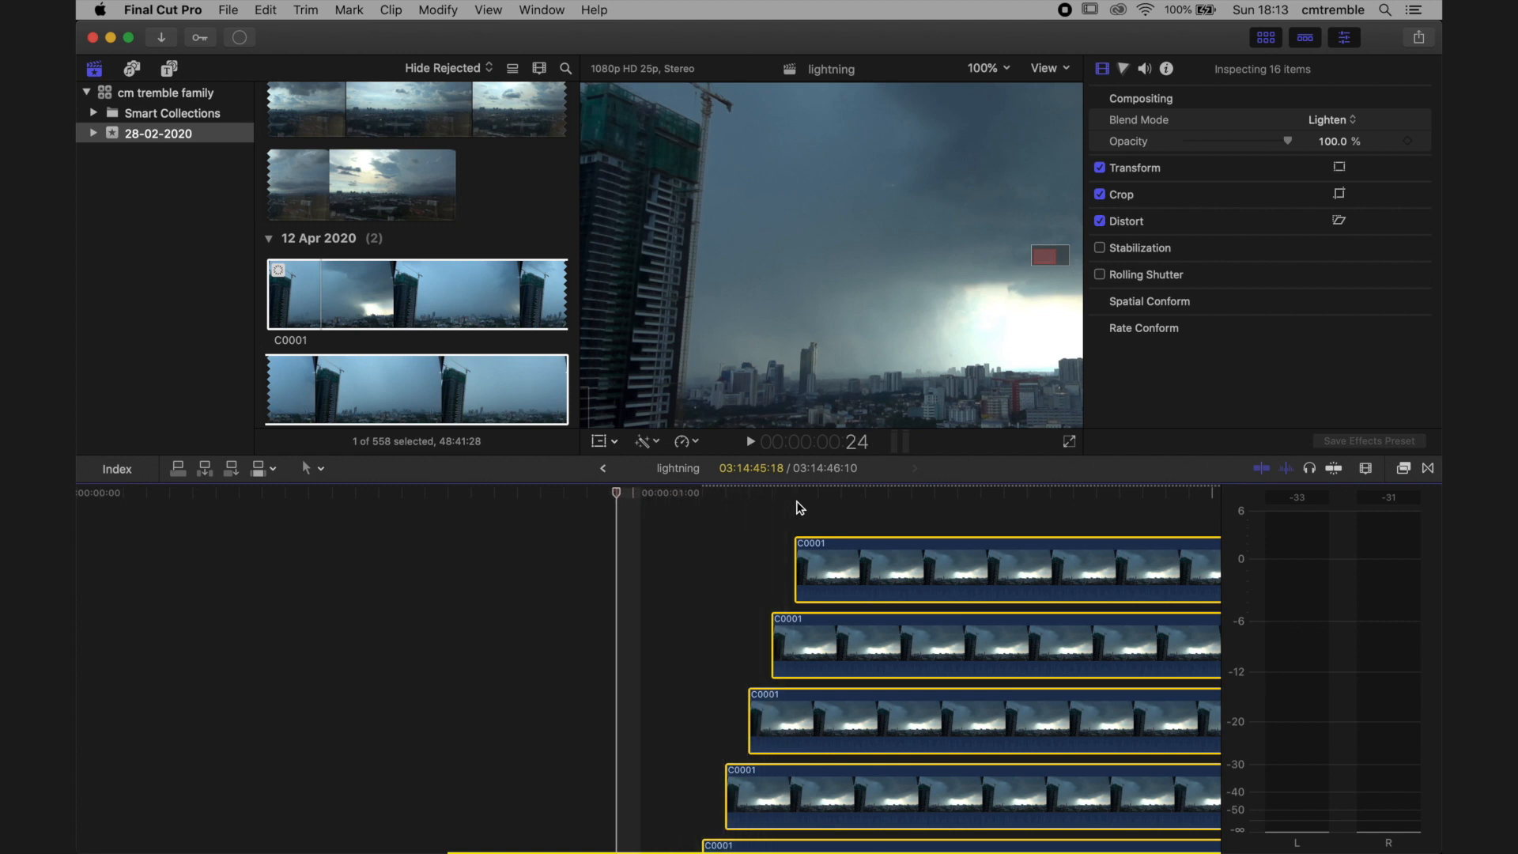
key("Left")
key("Left")
key("Right")
key("Right")
key("Right")
key("Right")
key("Left")
key("Right")
key("Right")
key("Right")
key("Right")
key("Right")
key("Right")
key("Right")
key("Right")
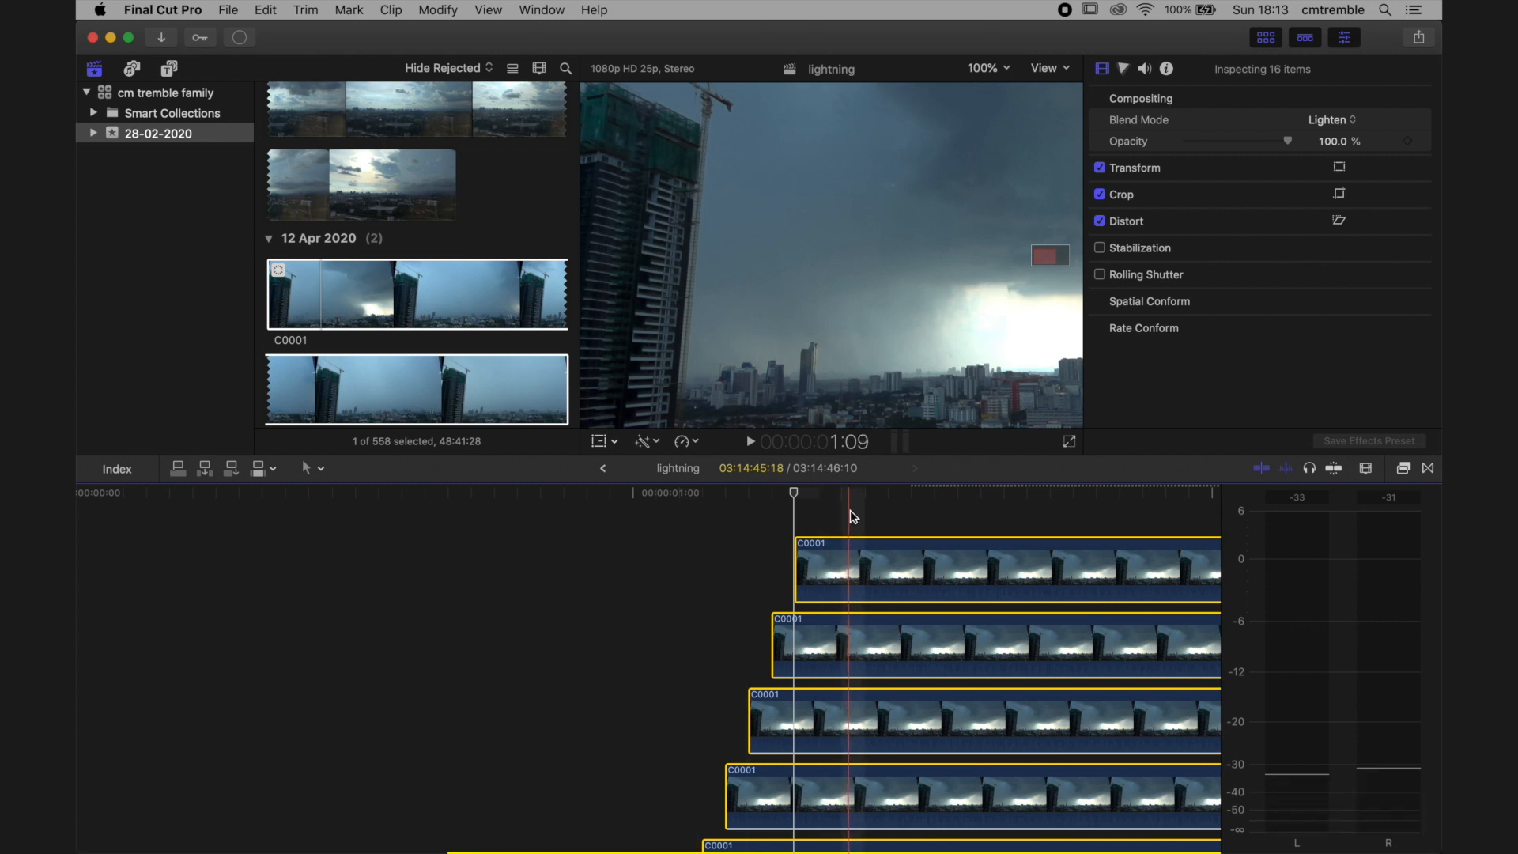
Duplicate all 32 Lighten layers above the base clip as connected clips, with the first copy starting at 00:00:01:08
left_click_drag(850, 515, 79, 584)
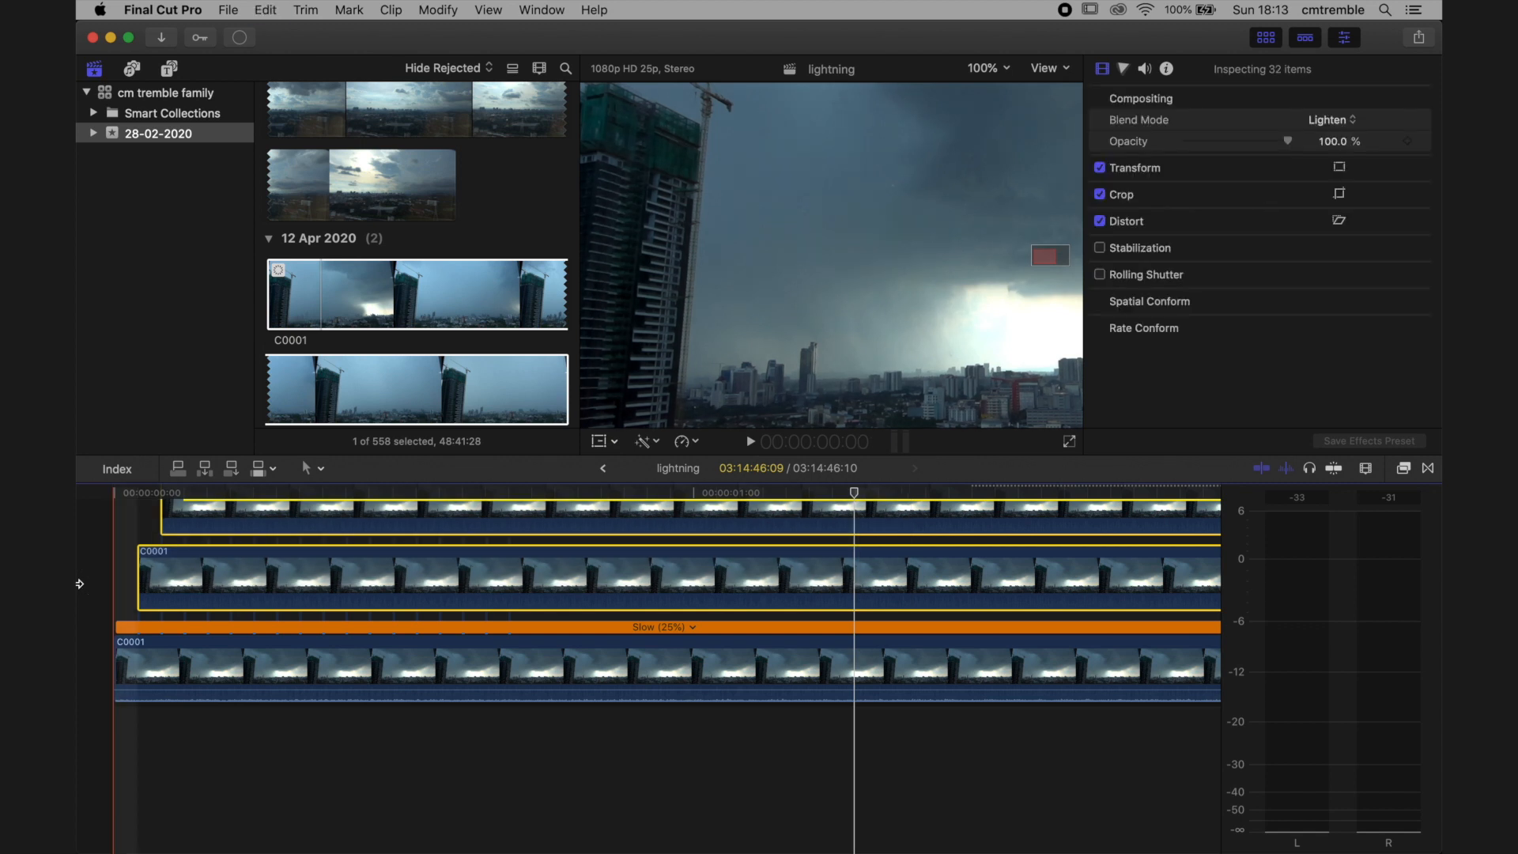
scroll(397, 572, "down", 15)
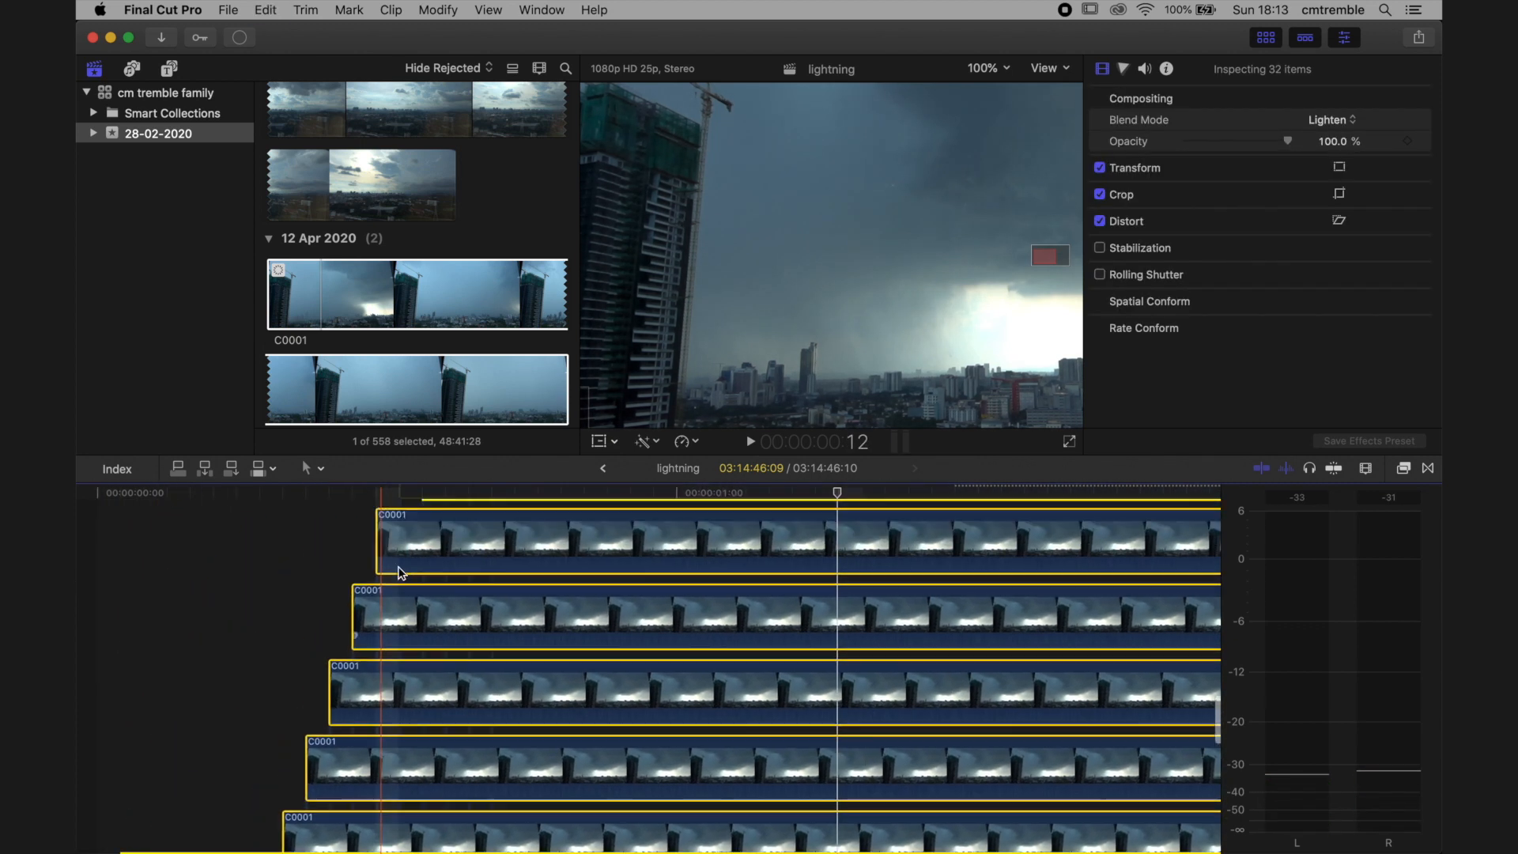
scroll(397, 572, "up", 10)
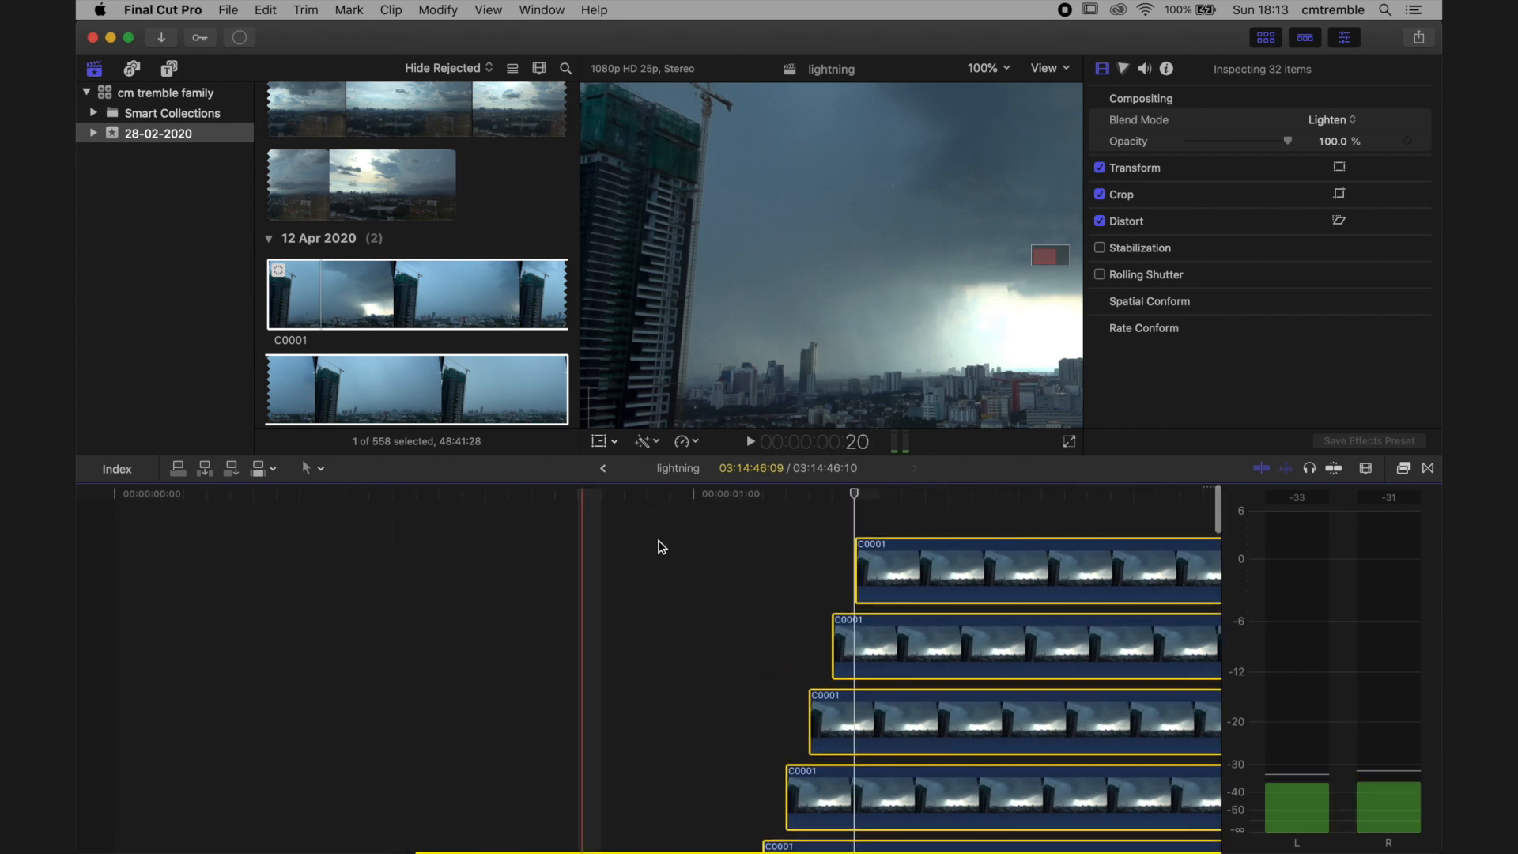
key("s")
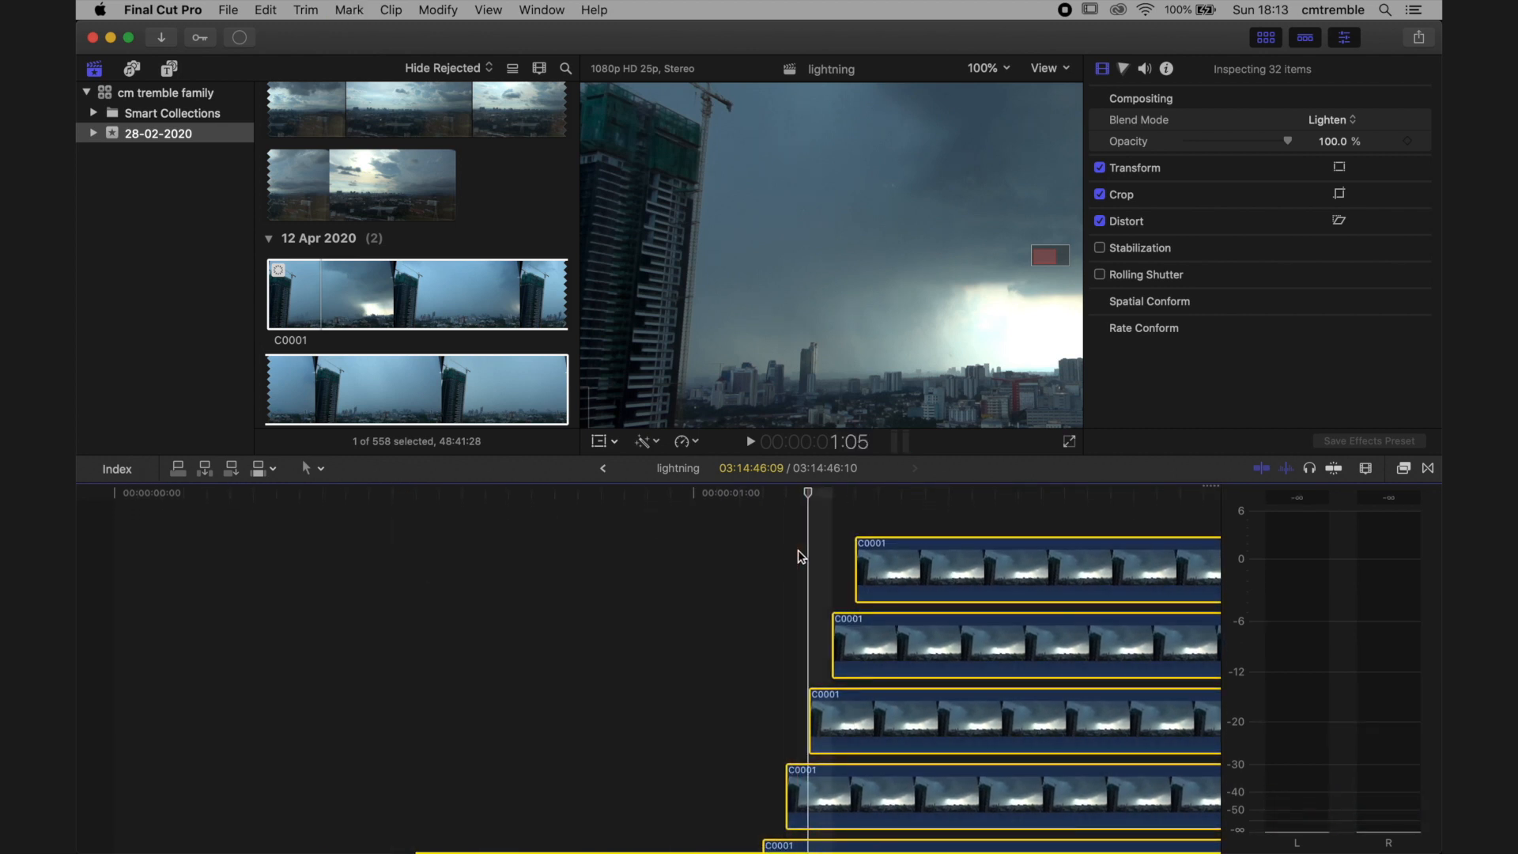
key("space")
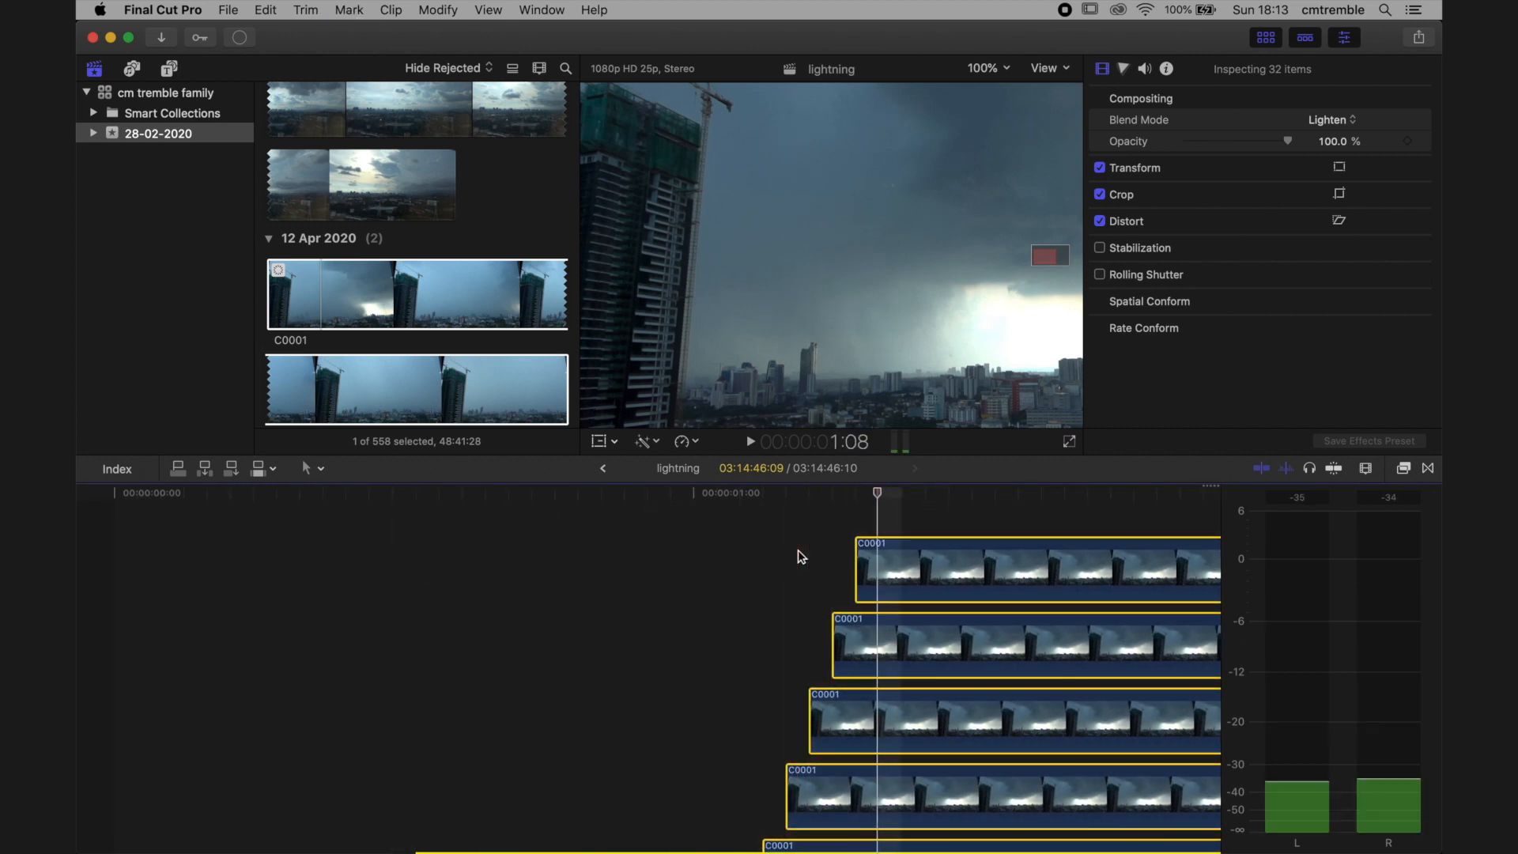
key("alt+v")
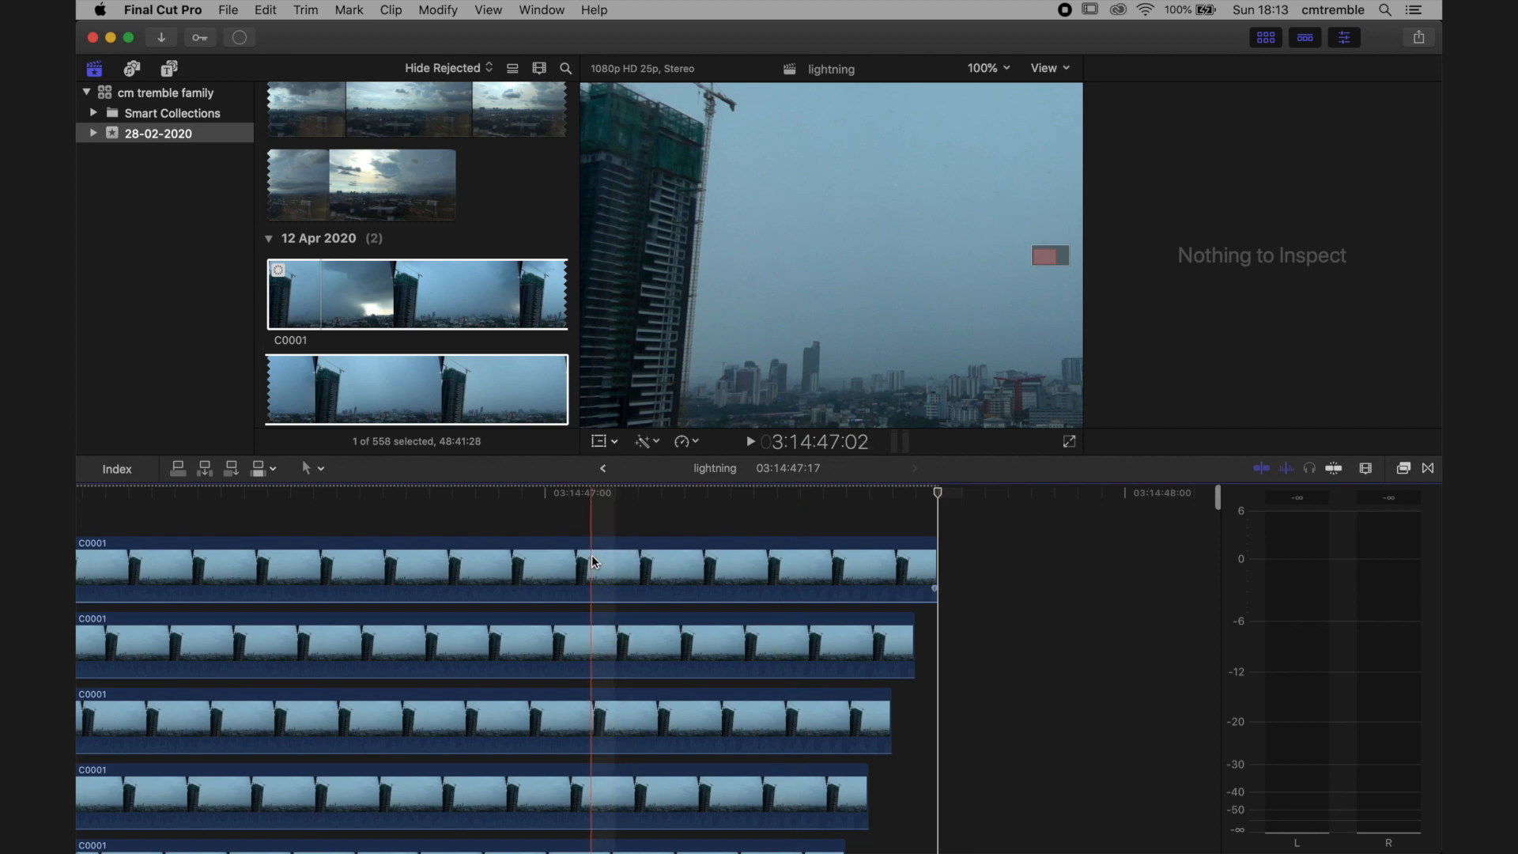
Delete the topmost Lighten layer and combine all remaining layers and the base clip into a compound clip named lightning 100fps Clip
left_click(592, 557)
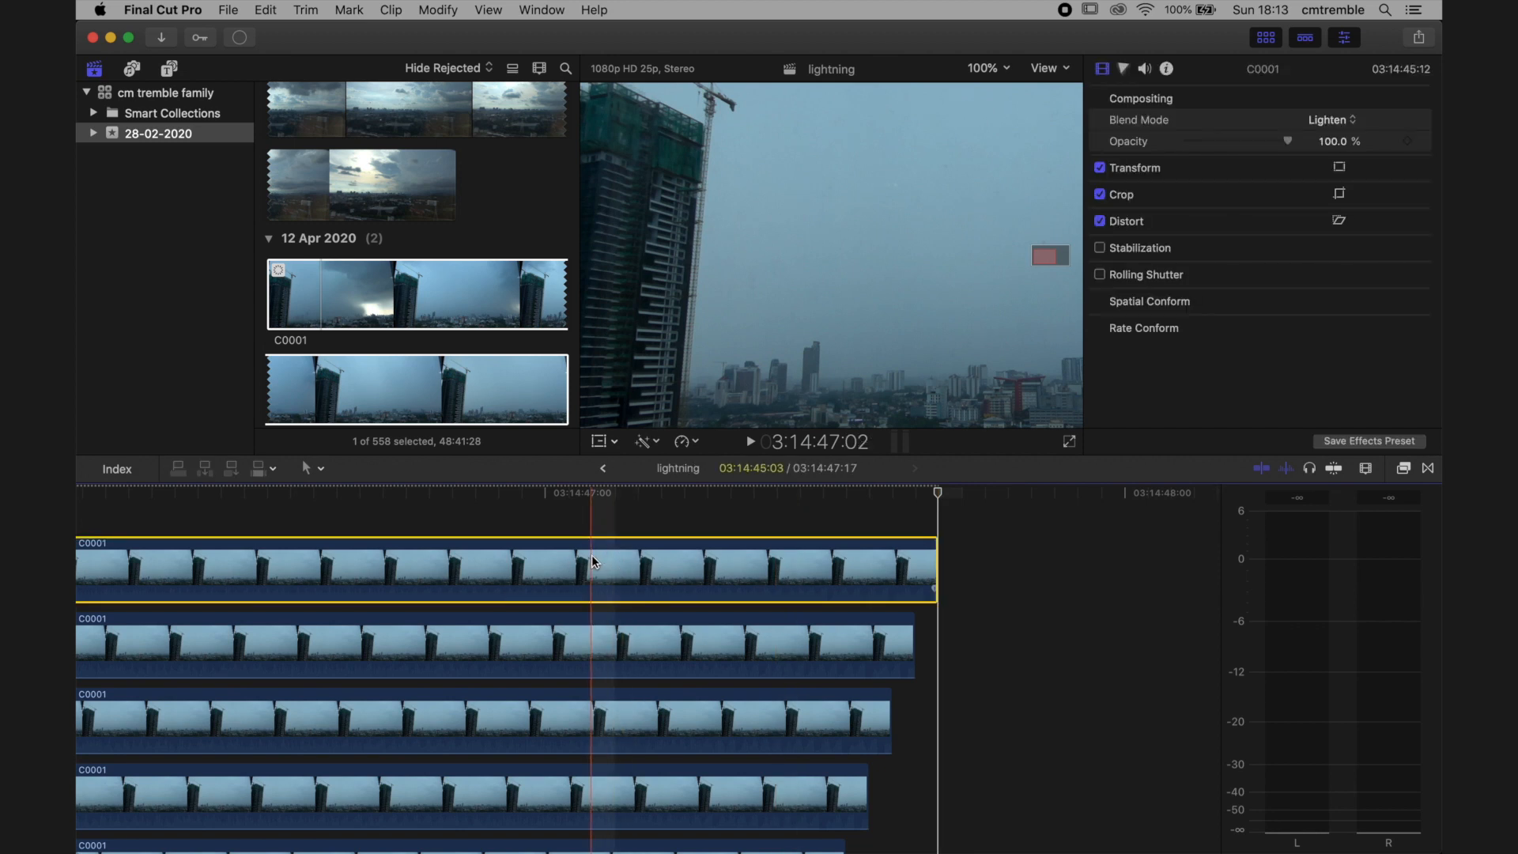
key("Delete")
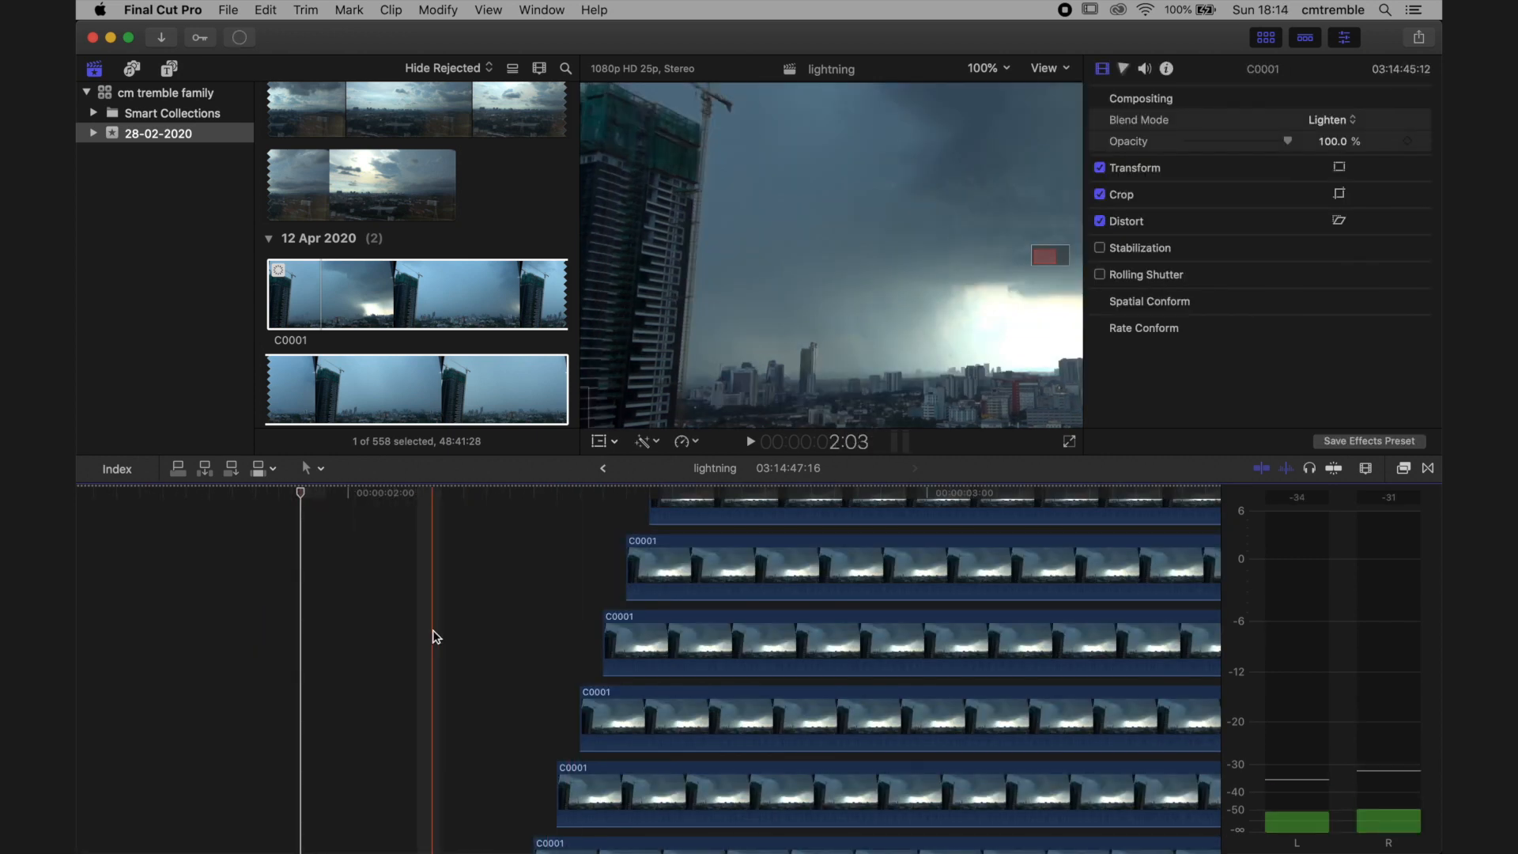
scroll(435, 637, "up", 4)
left_click_drag(783, 565, 87, 806)
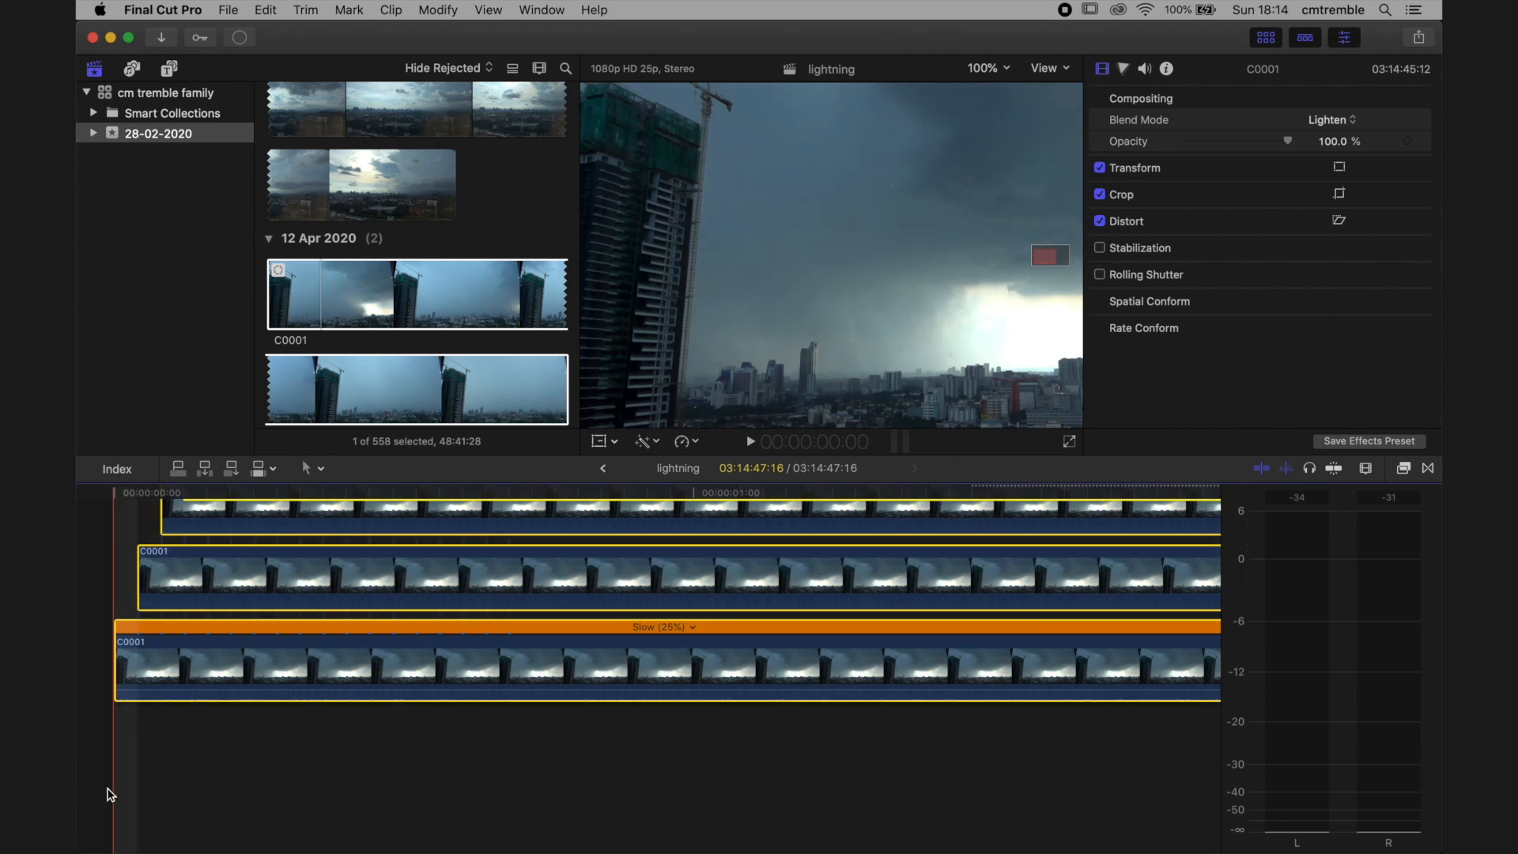
right_click(290, 674)
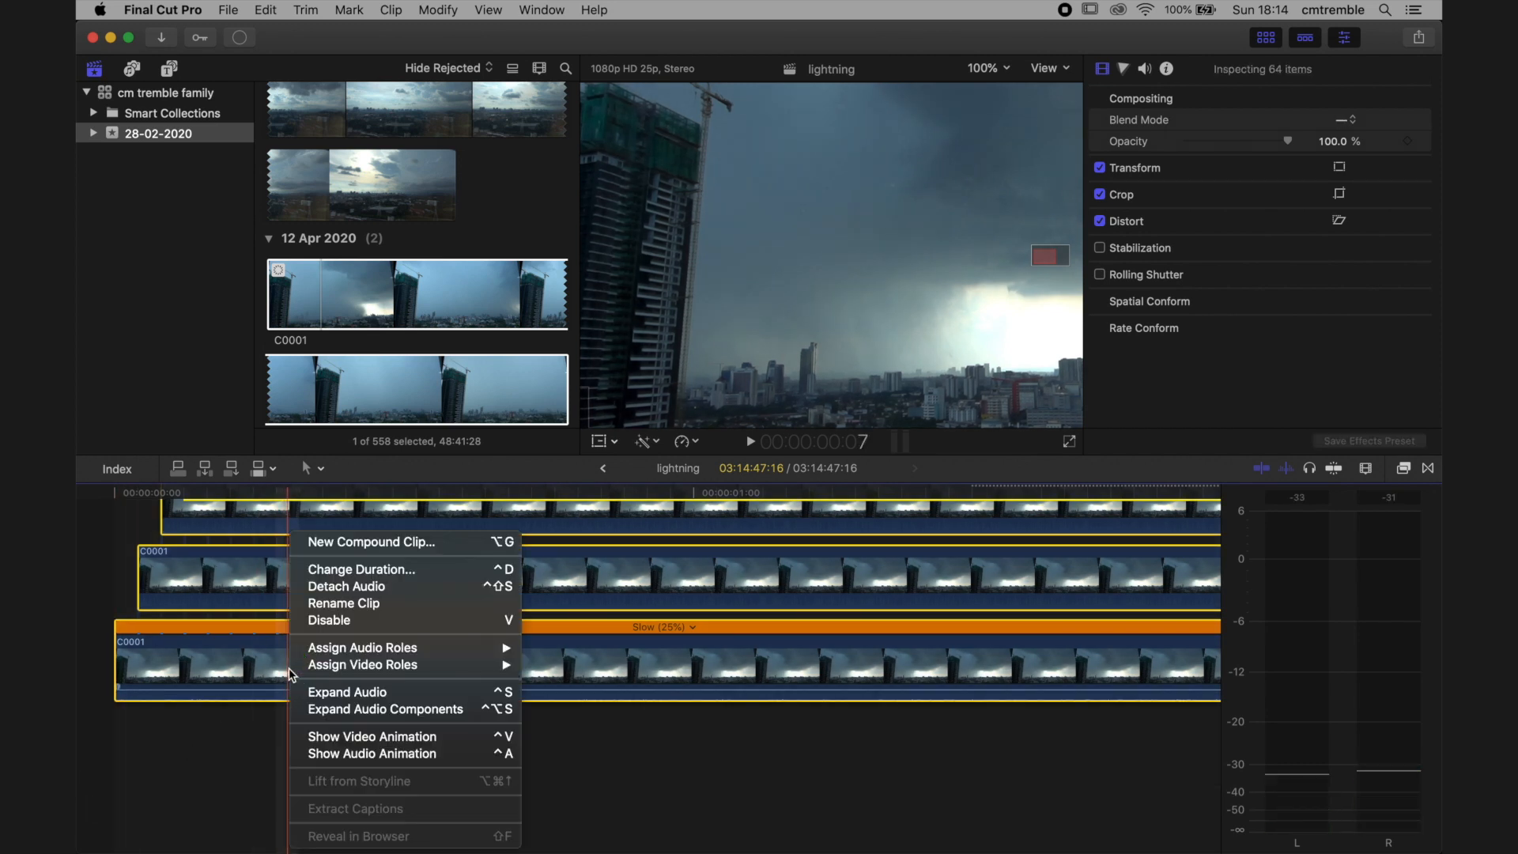
left_click(375, 543)
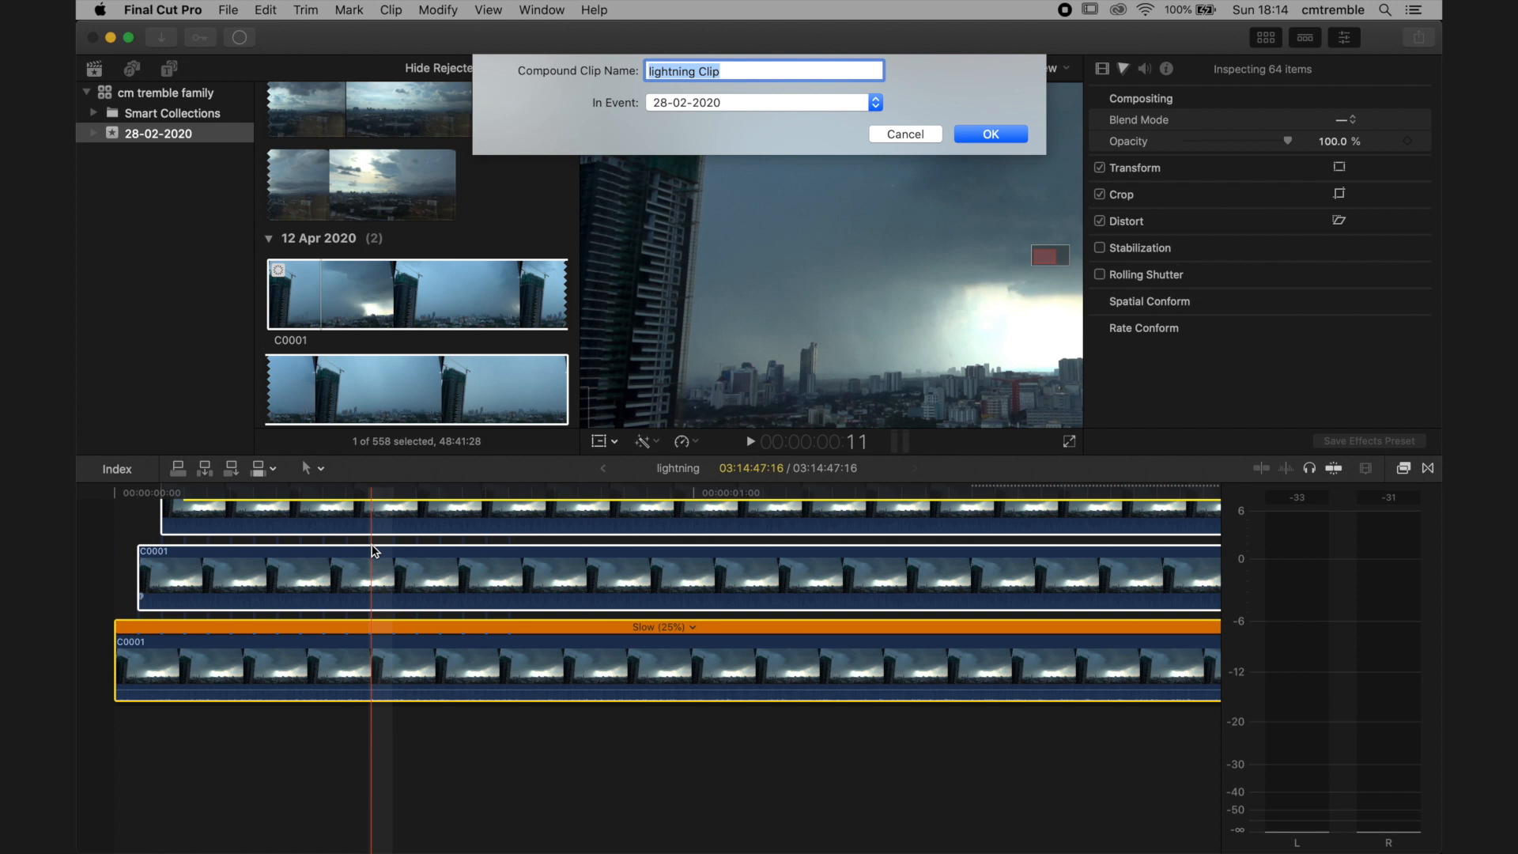
left_click(724, 71)
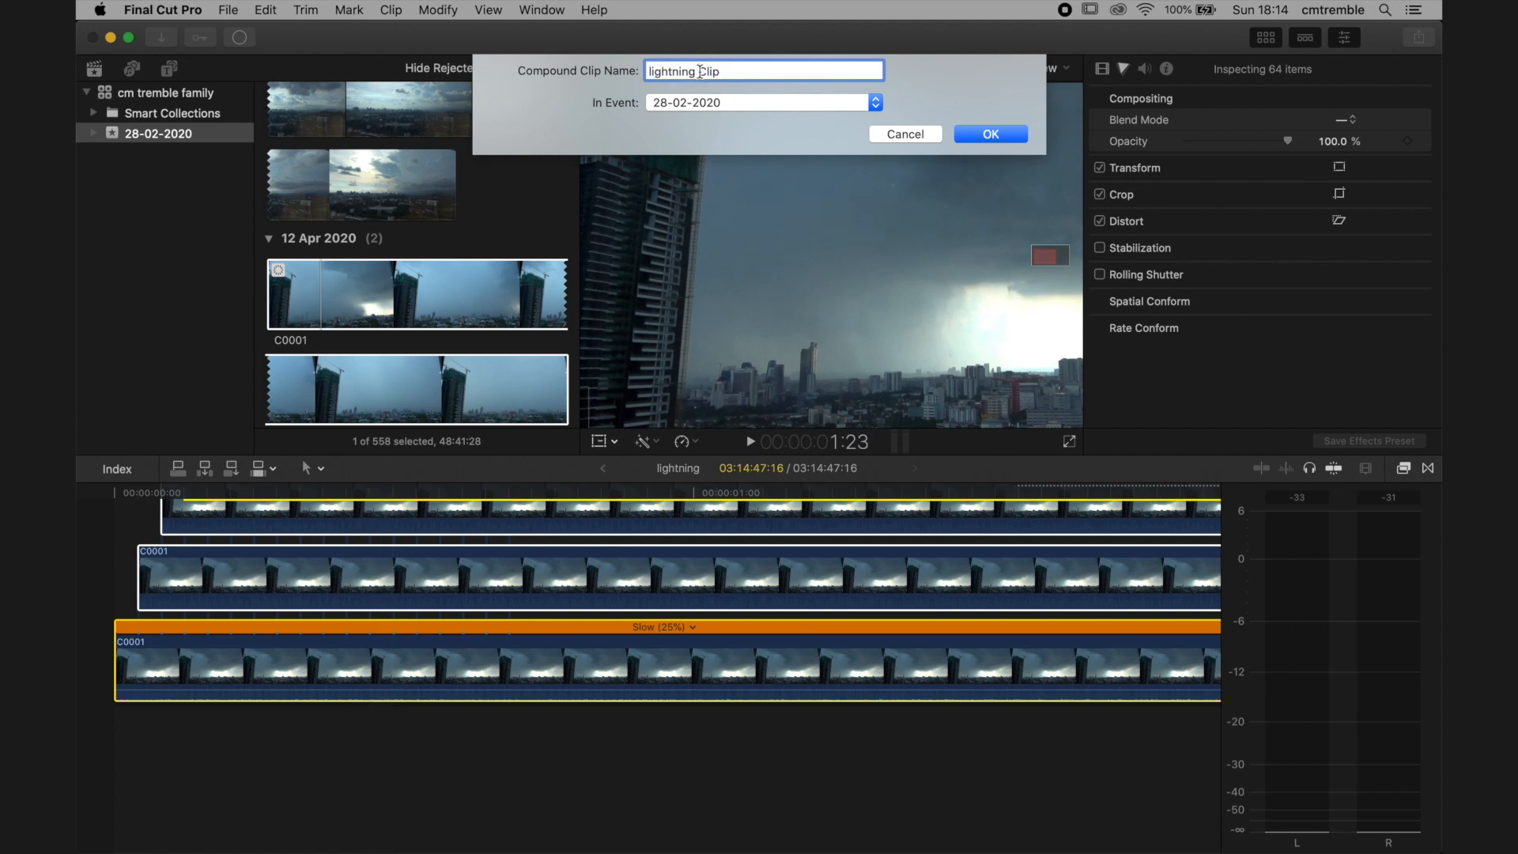
type("100fps")
left_click(989, 134)
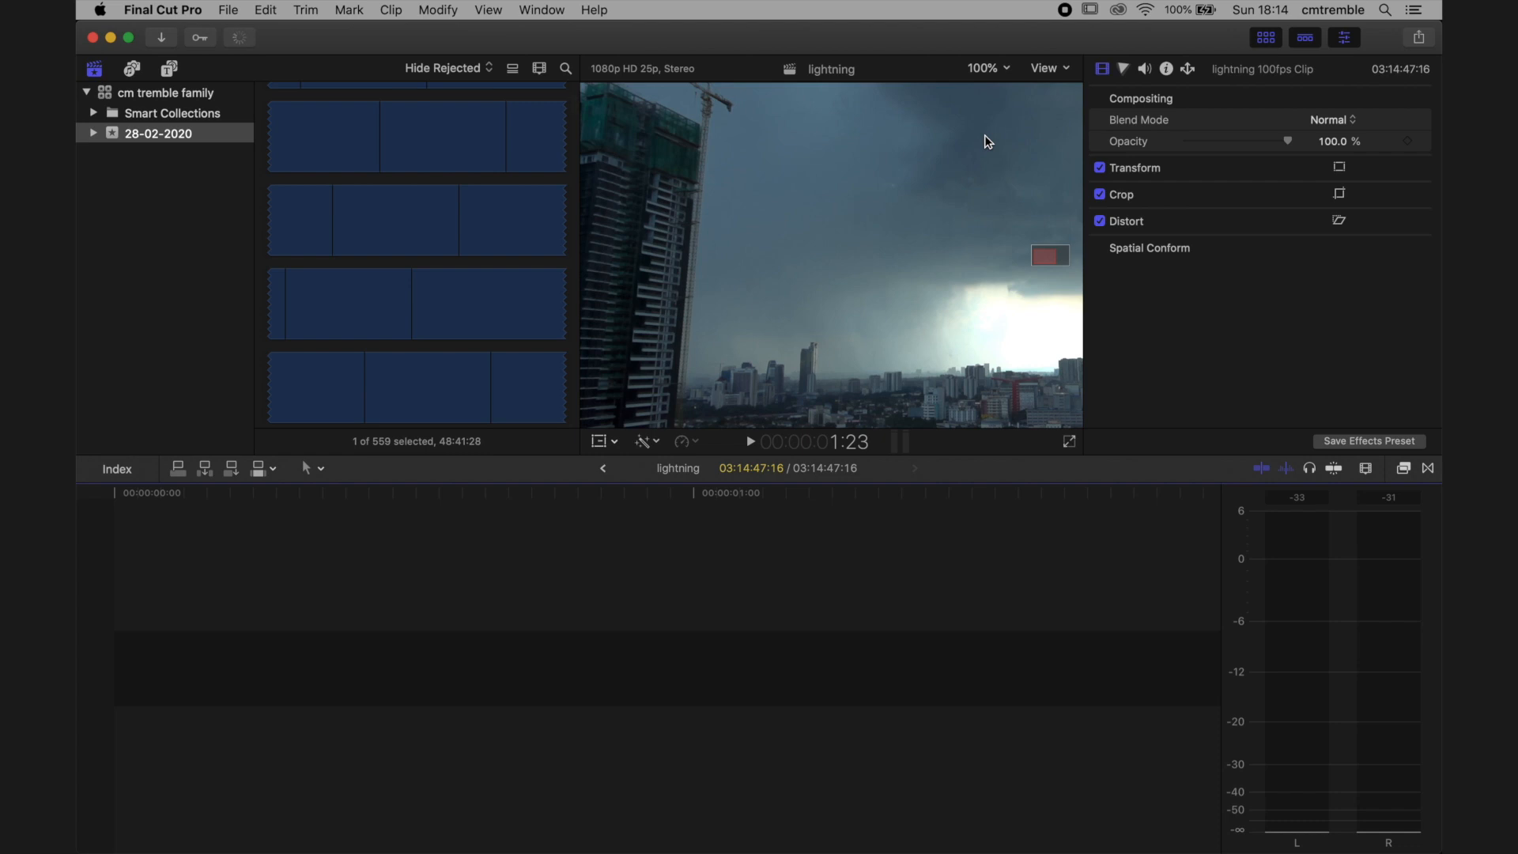
Retime the lightning 100fps compound clip to a custom forward rate of 6400%
key("super+minus")
key("super+minus")
key("super+minus")
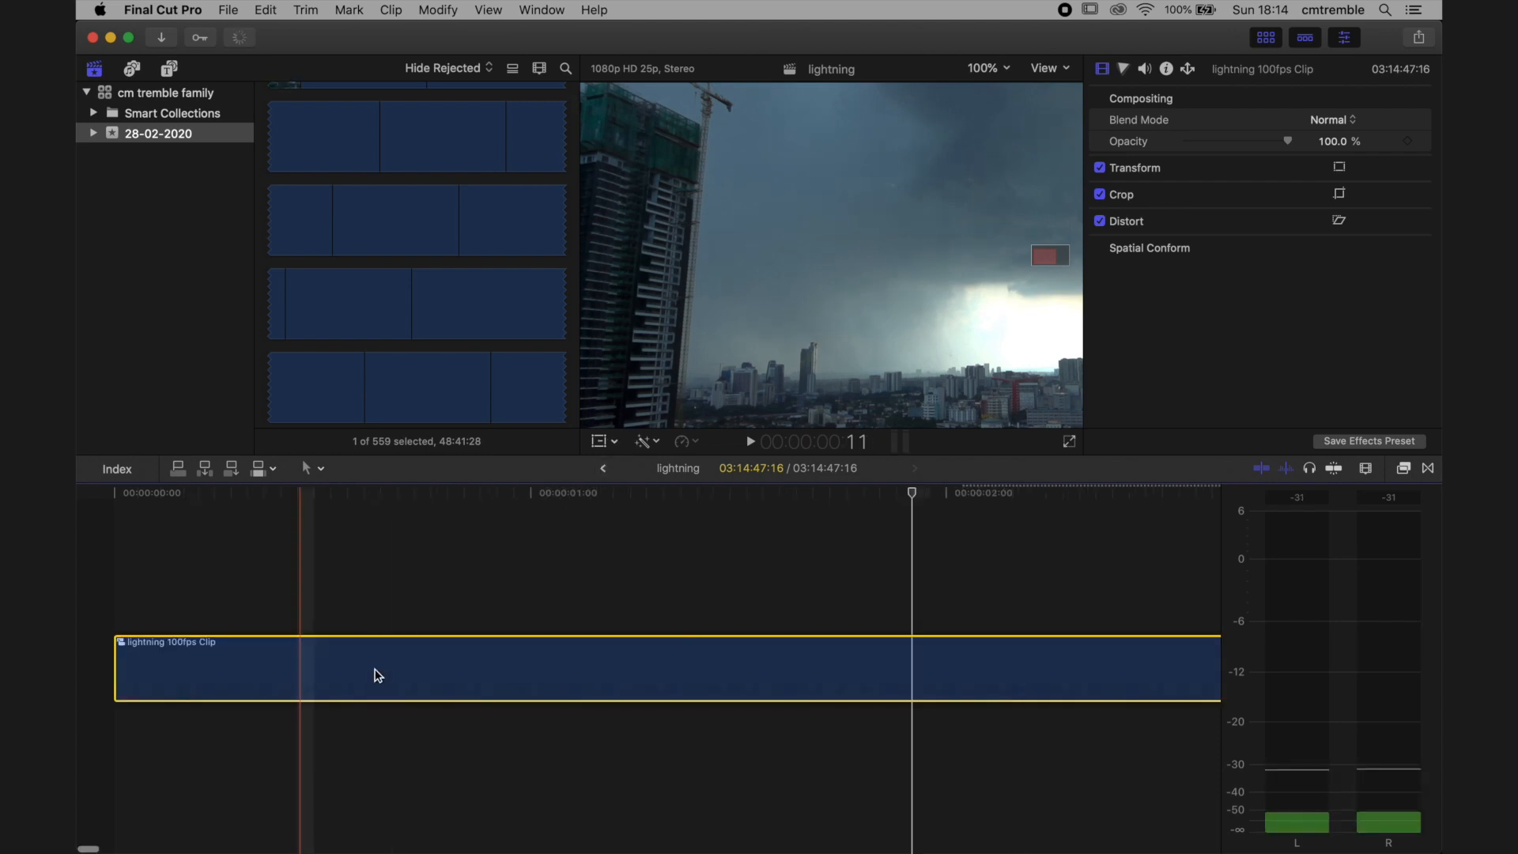
key("super+minus")
key("super+minus")
key("super+minus")
key("super+minus")
key("super+minus")
key("super+minus")
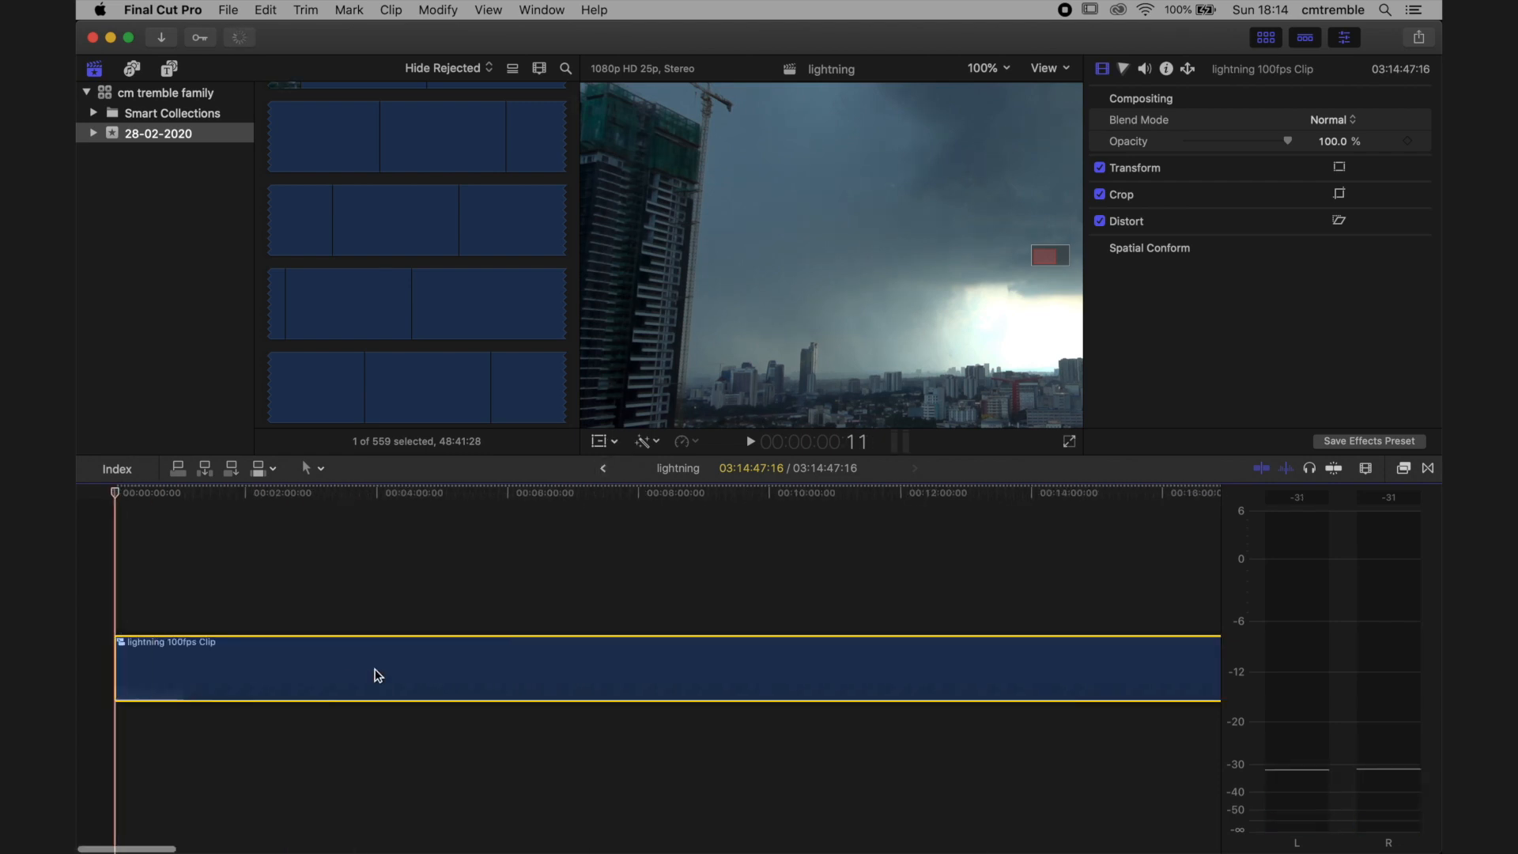
key("super+minus")
left_click_drag(144, 495, 133, 494)
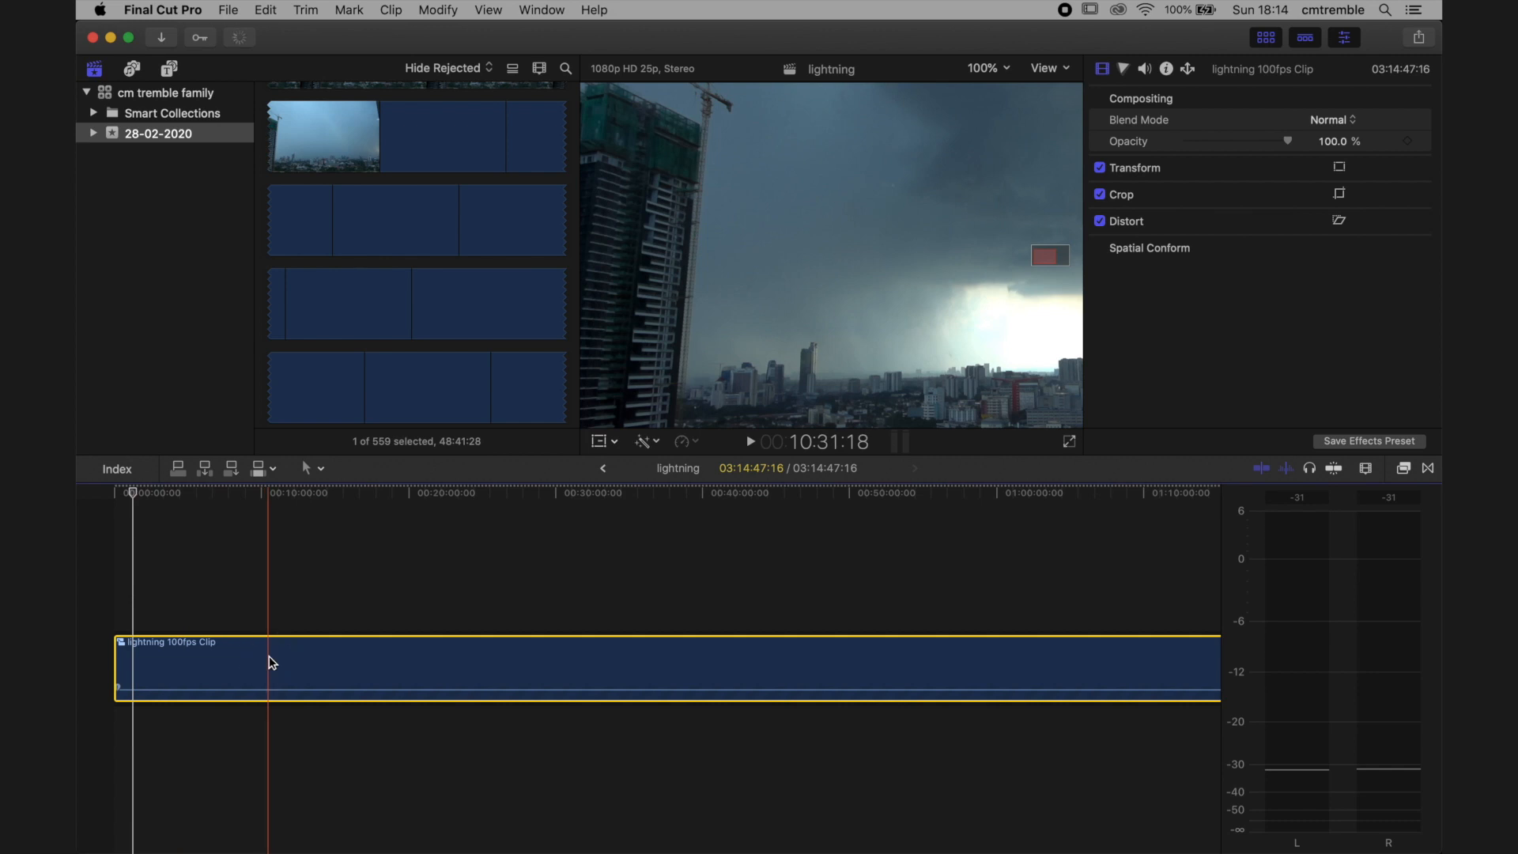
left_click(693, 445)
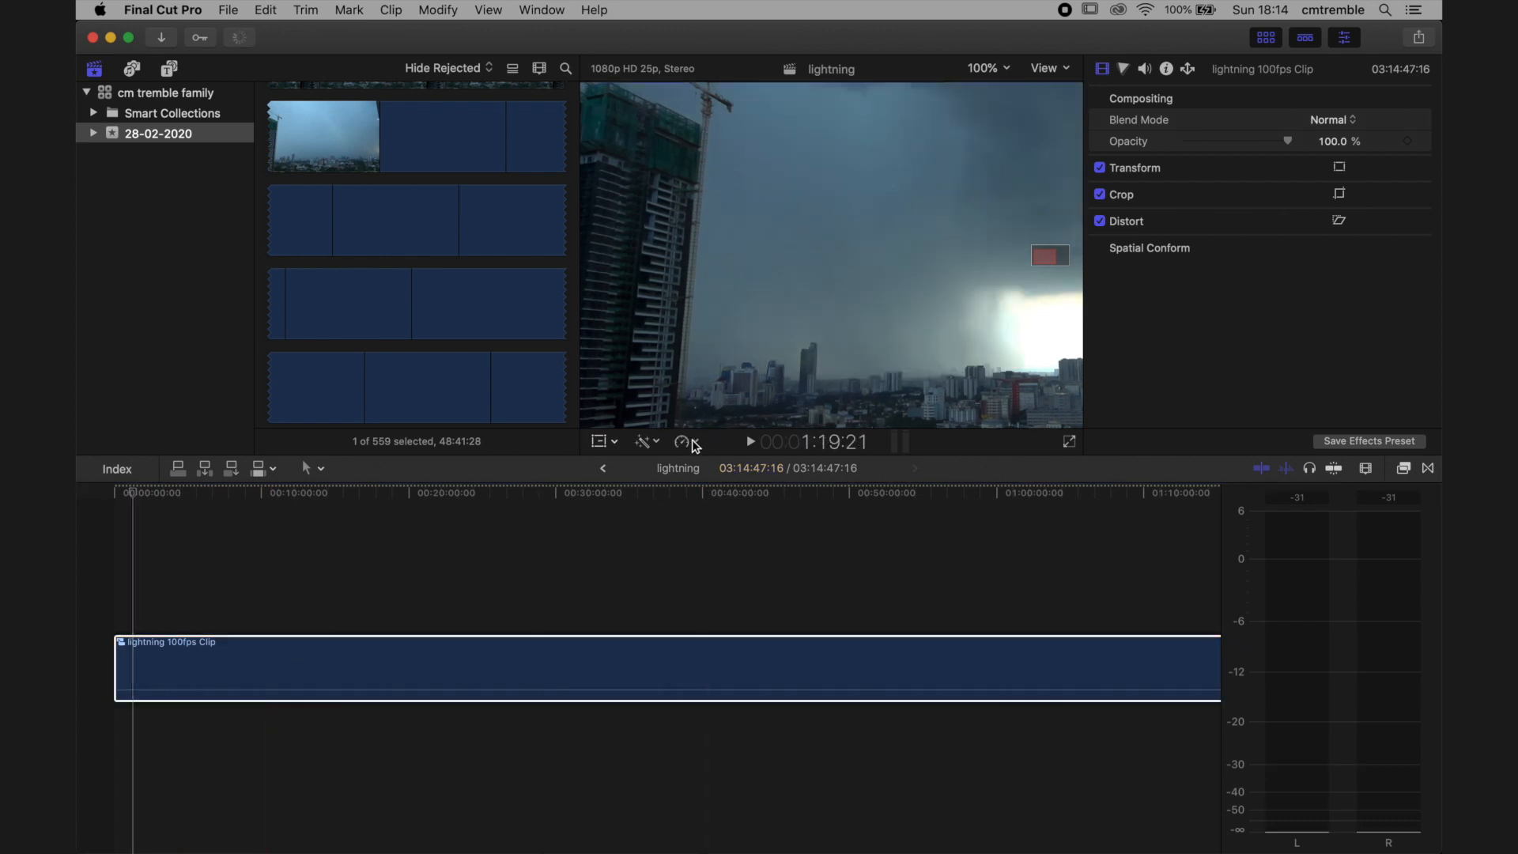
left_click(697, 445)
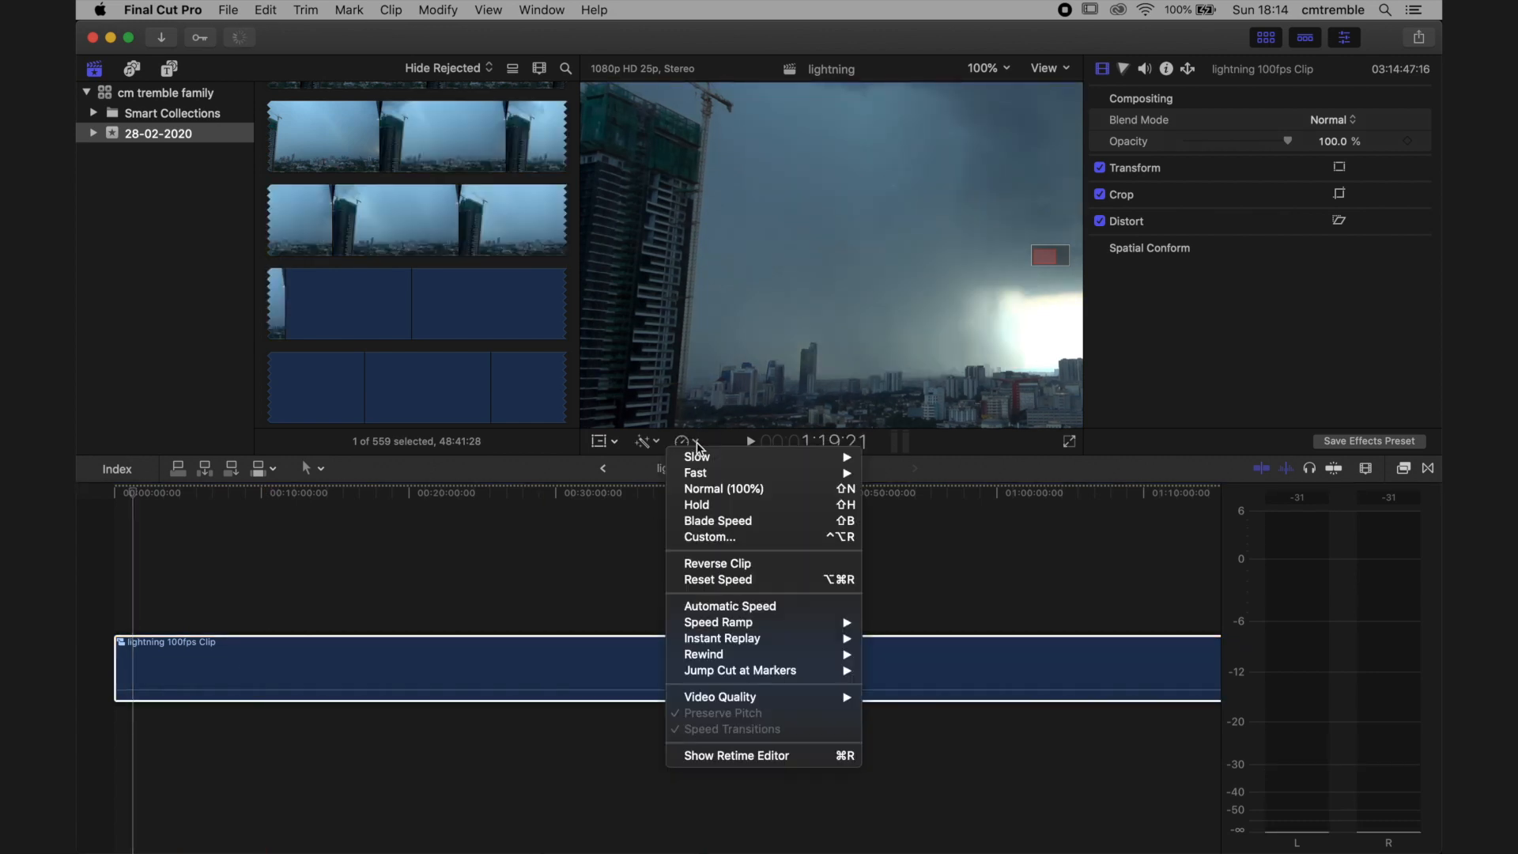
left_click(708, 538)
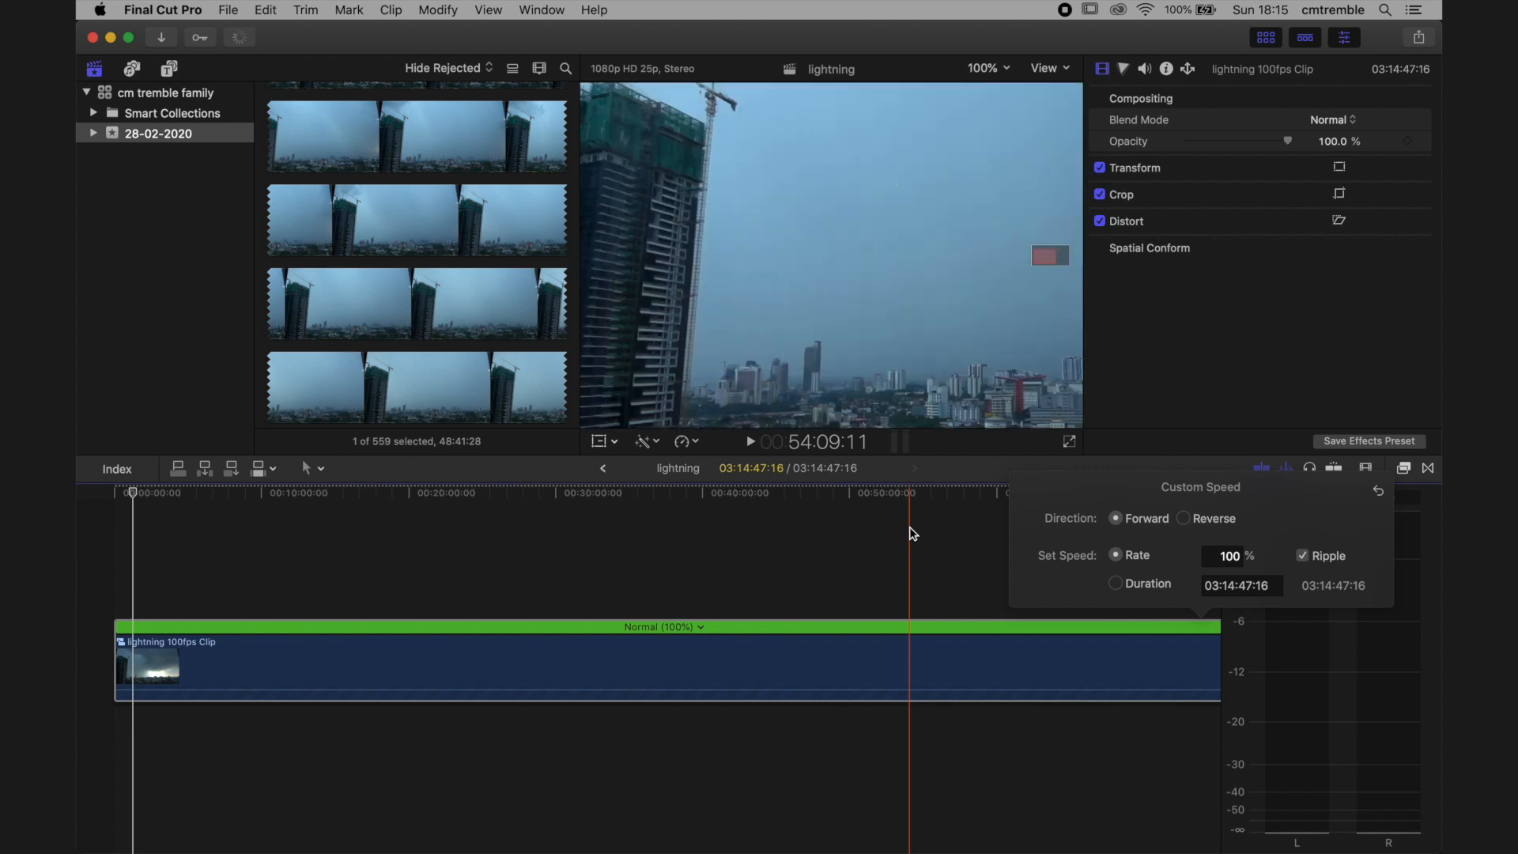
left_click(1222, 556)
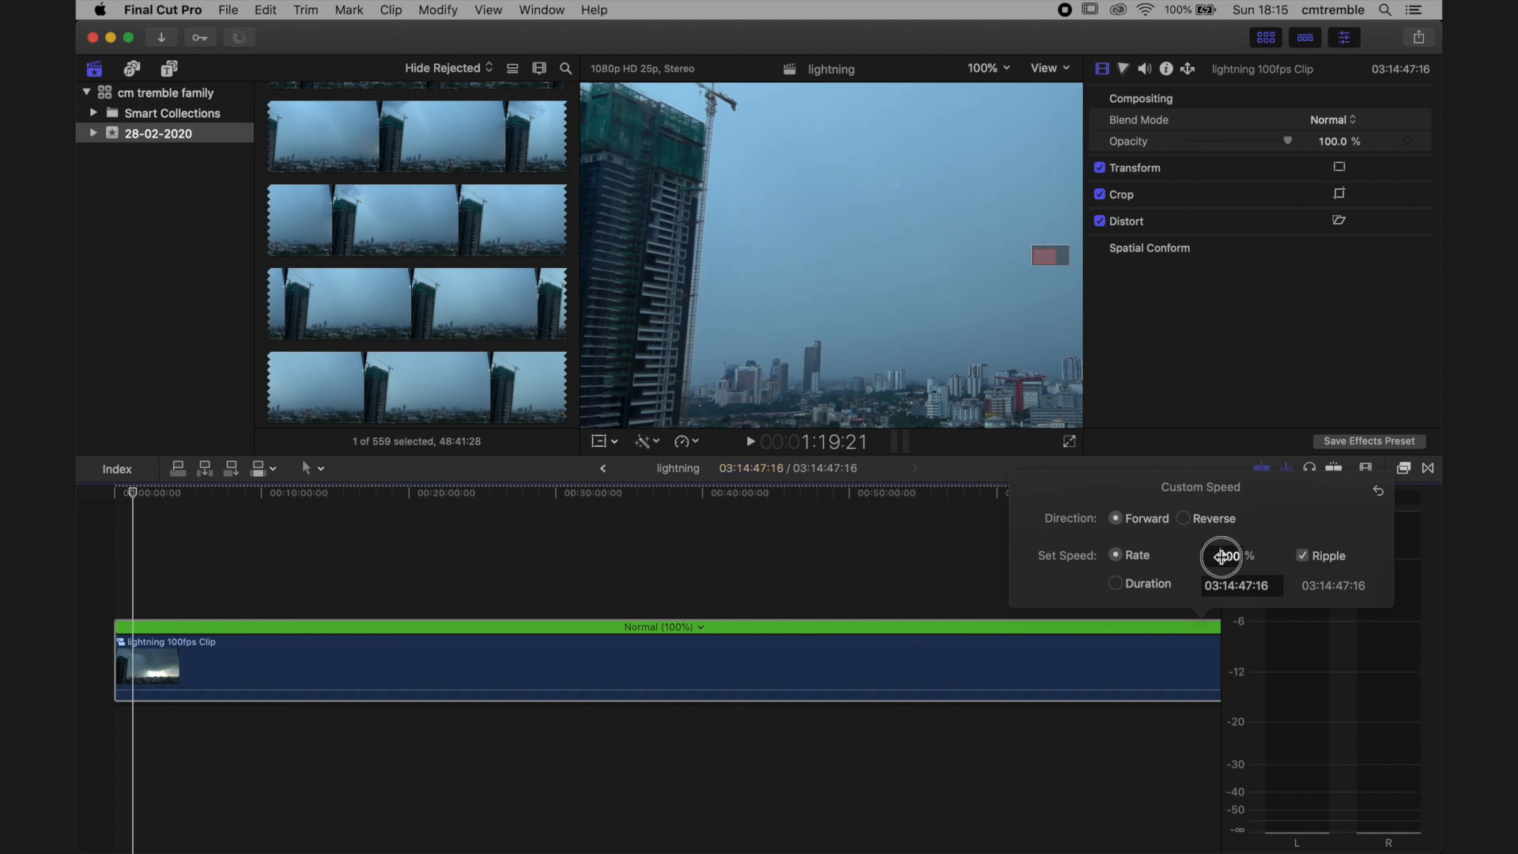
double_click(1218, 556)
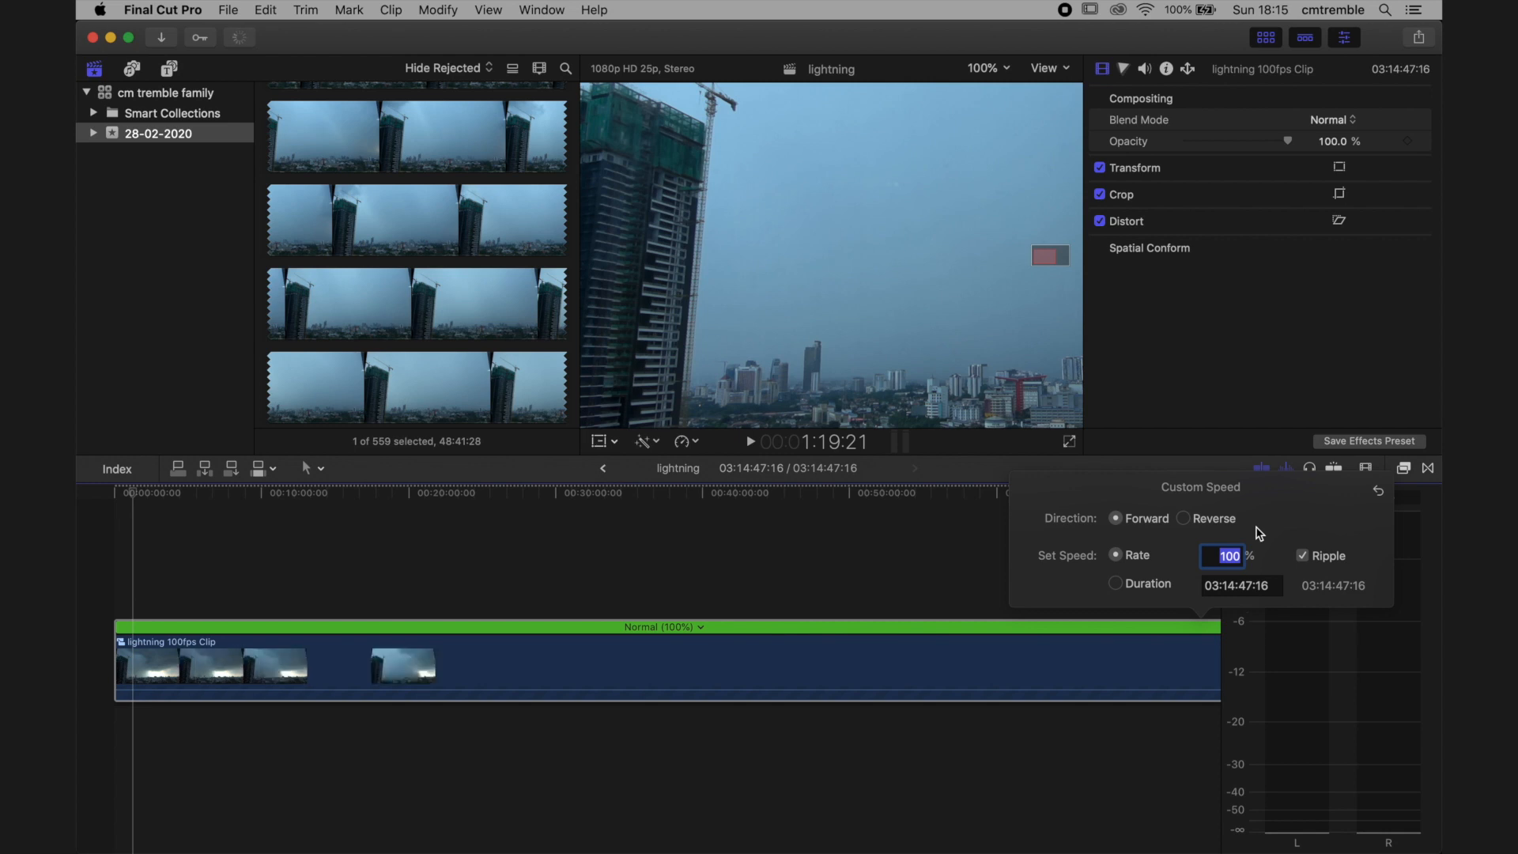
type("64")
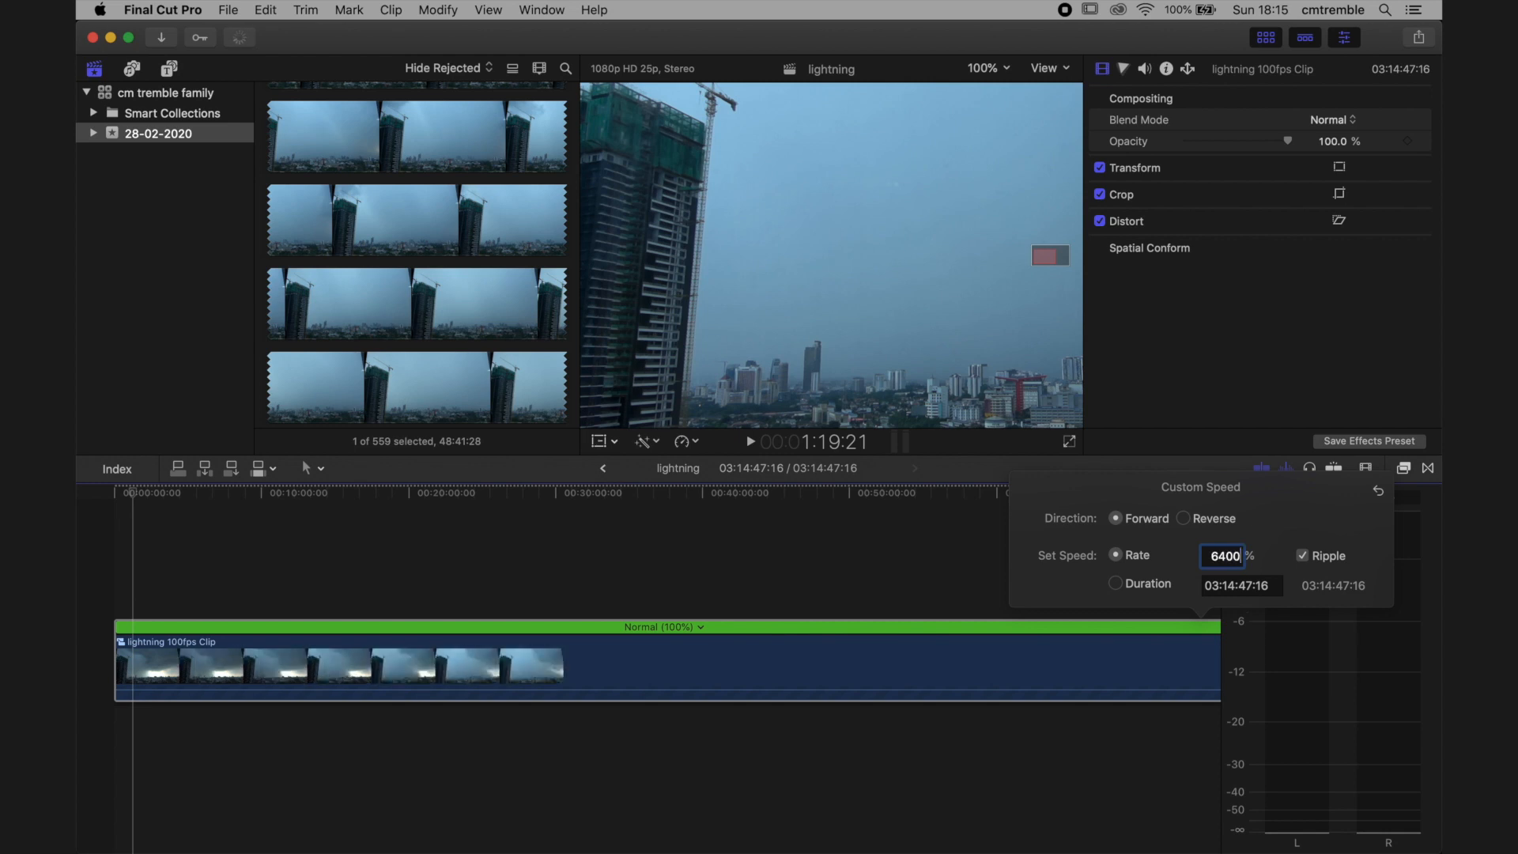
key("Return")
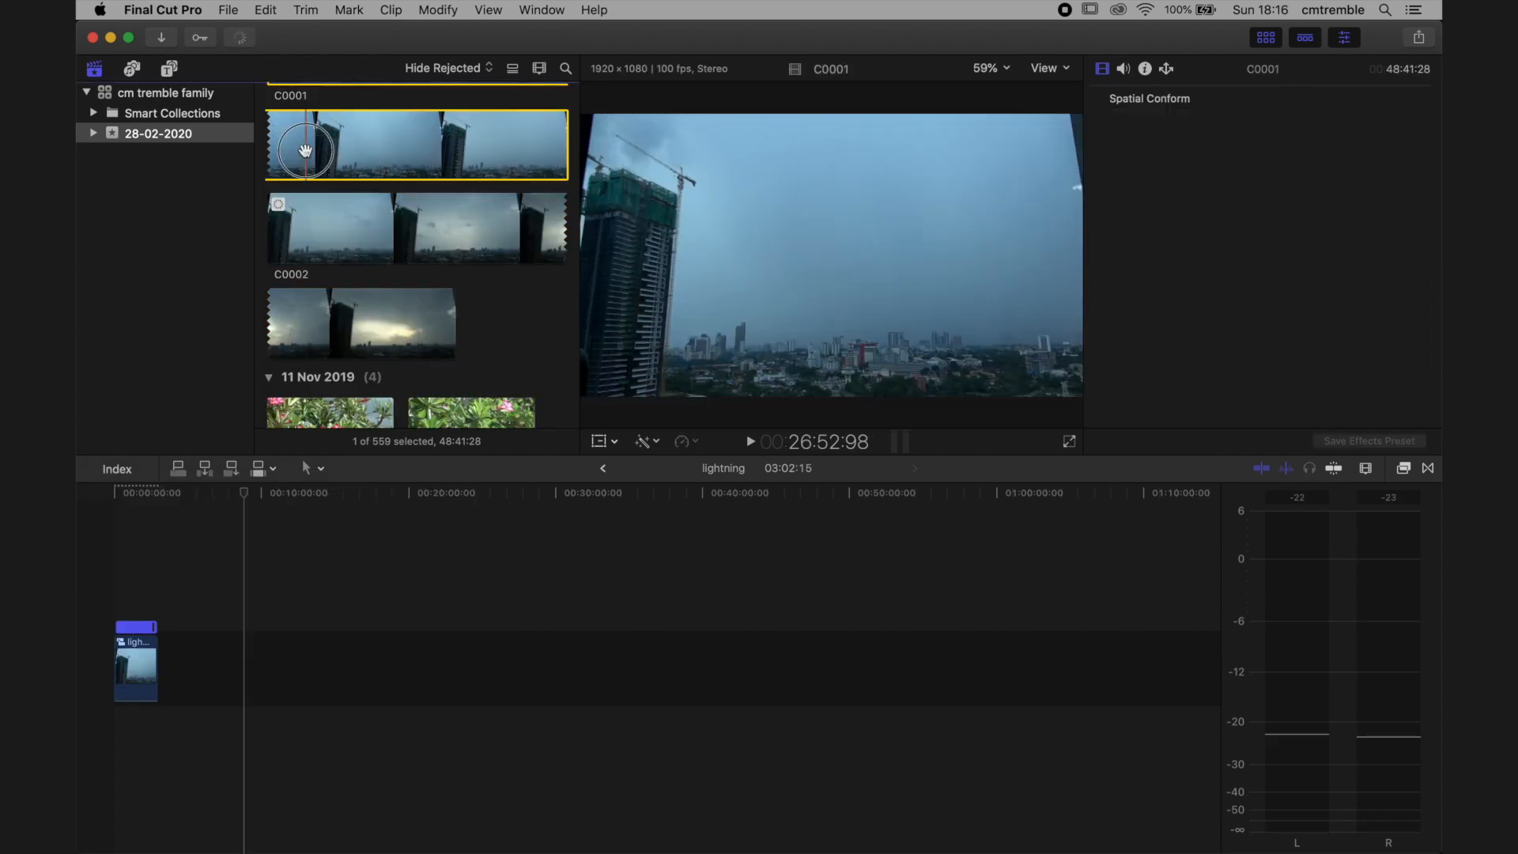
Append the original C0001 clip from the browser to the storyline directly after the compound clip
left_click_drag(309, 145, 250, 661)
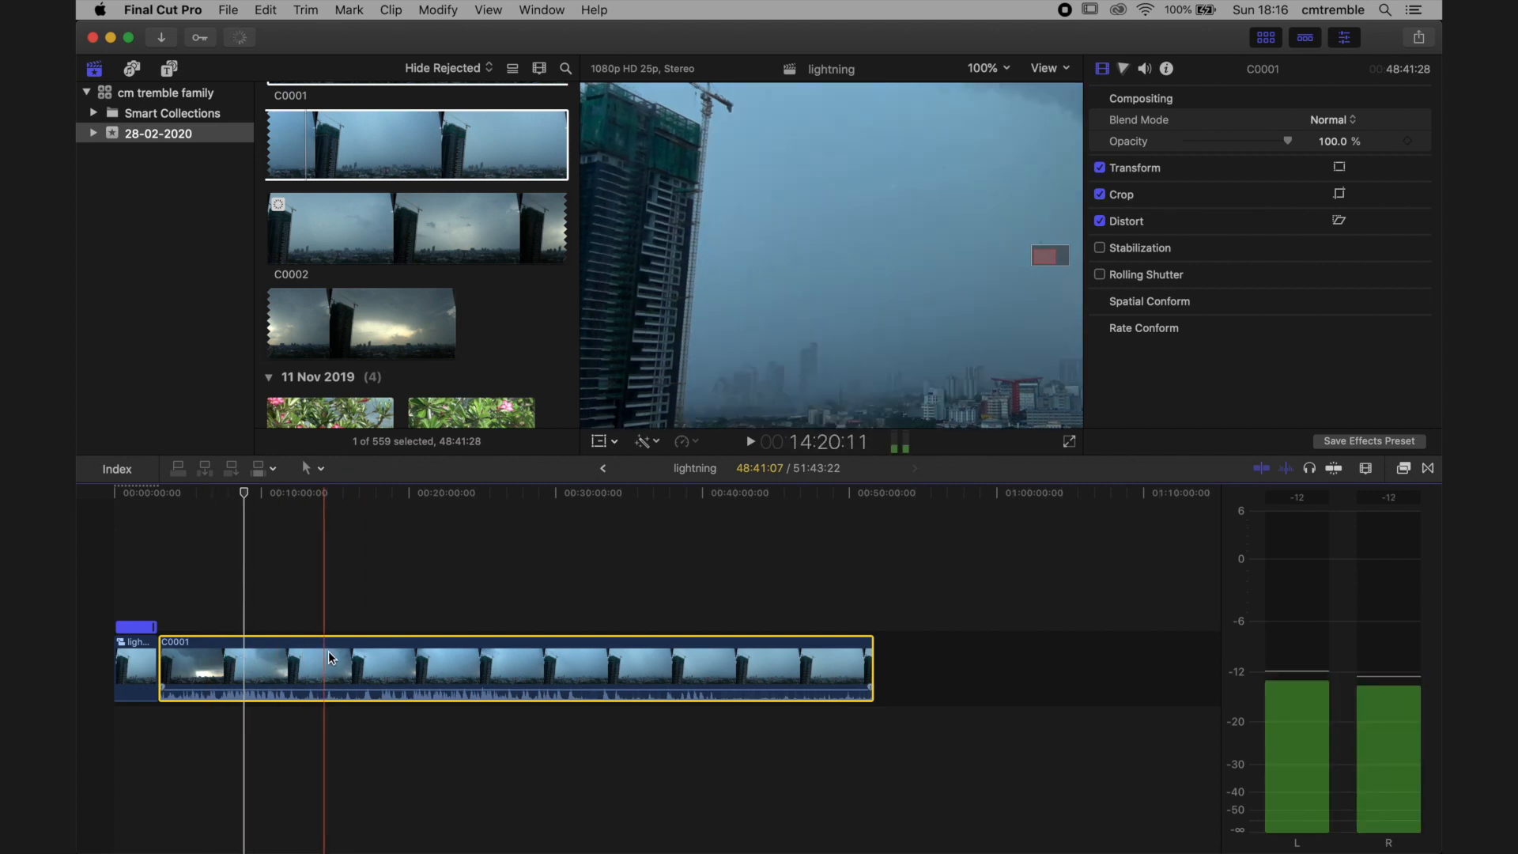
right_click(366, 645)
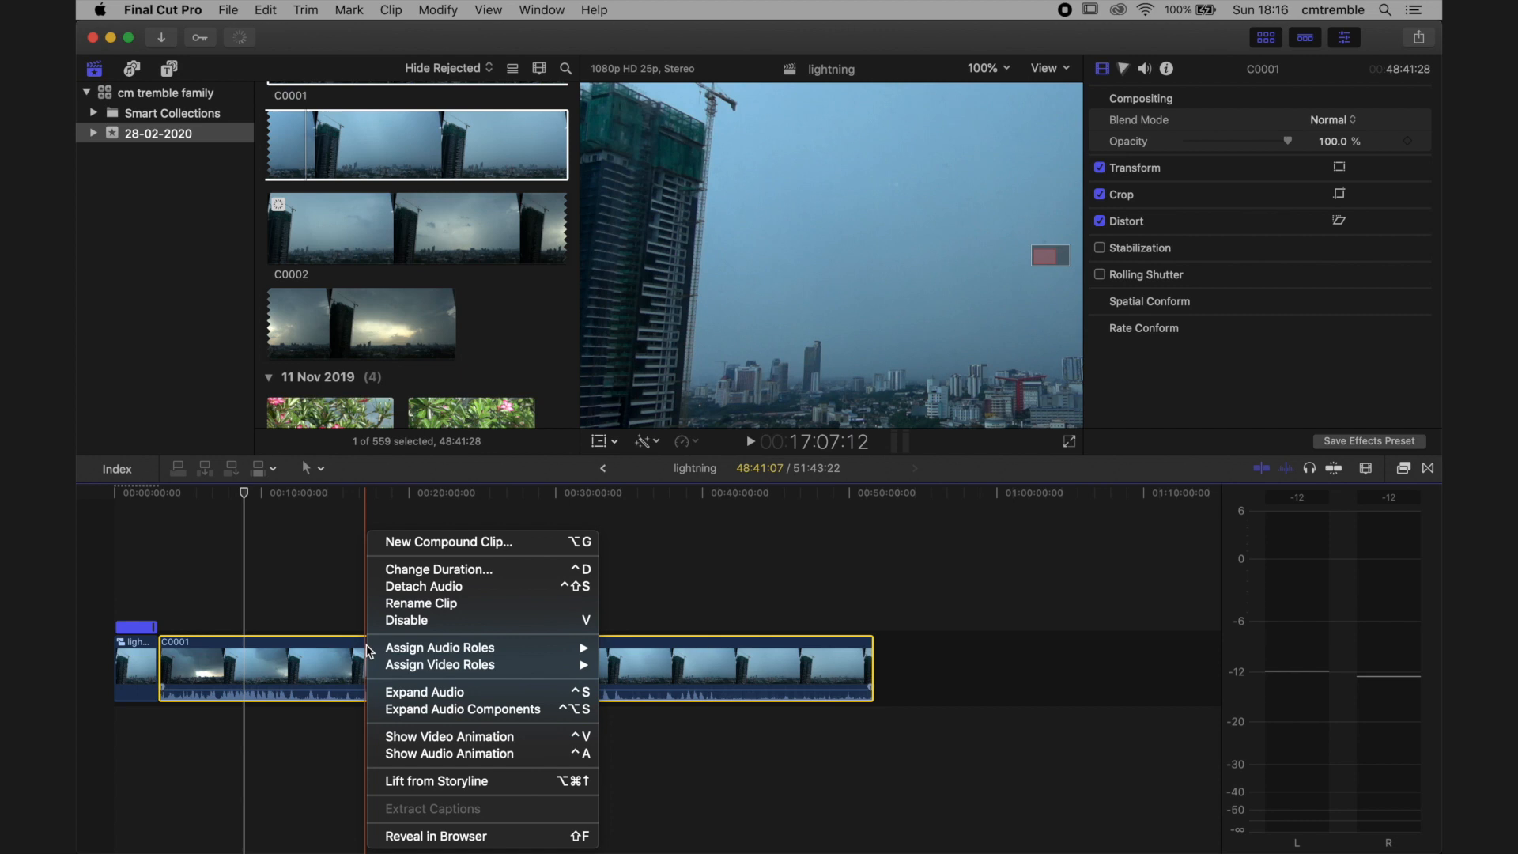
left_click(356, 643)
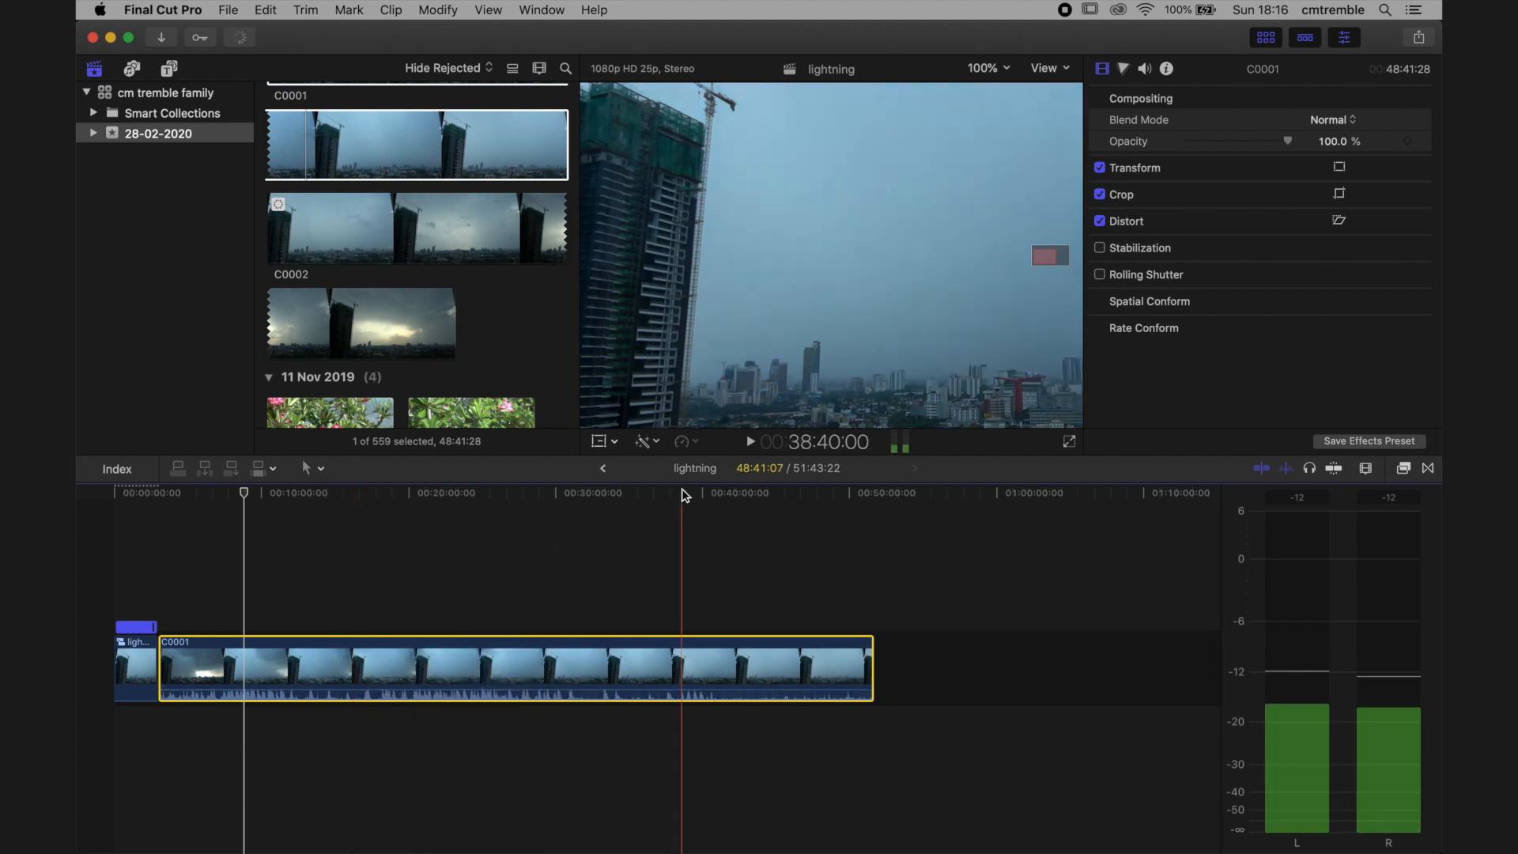
Retime the appended C0001 clip to a custom forward rate of 1600%
left_click(694, 445)
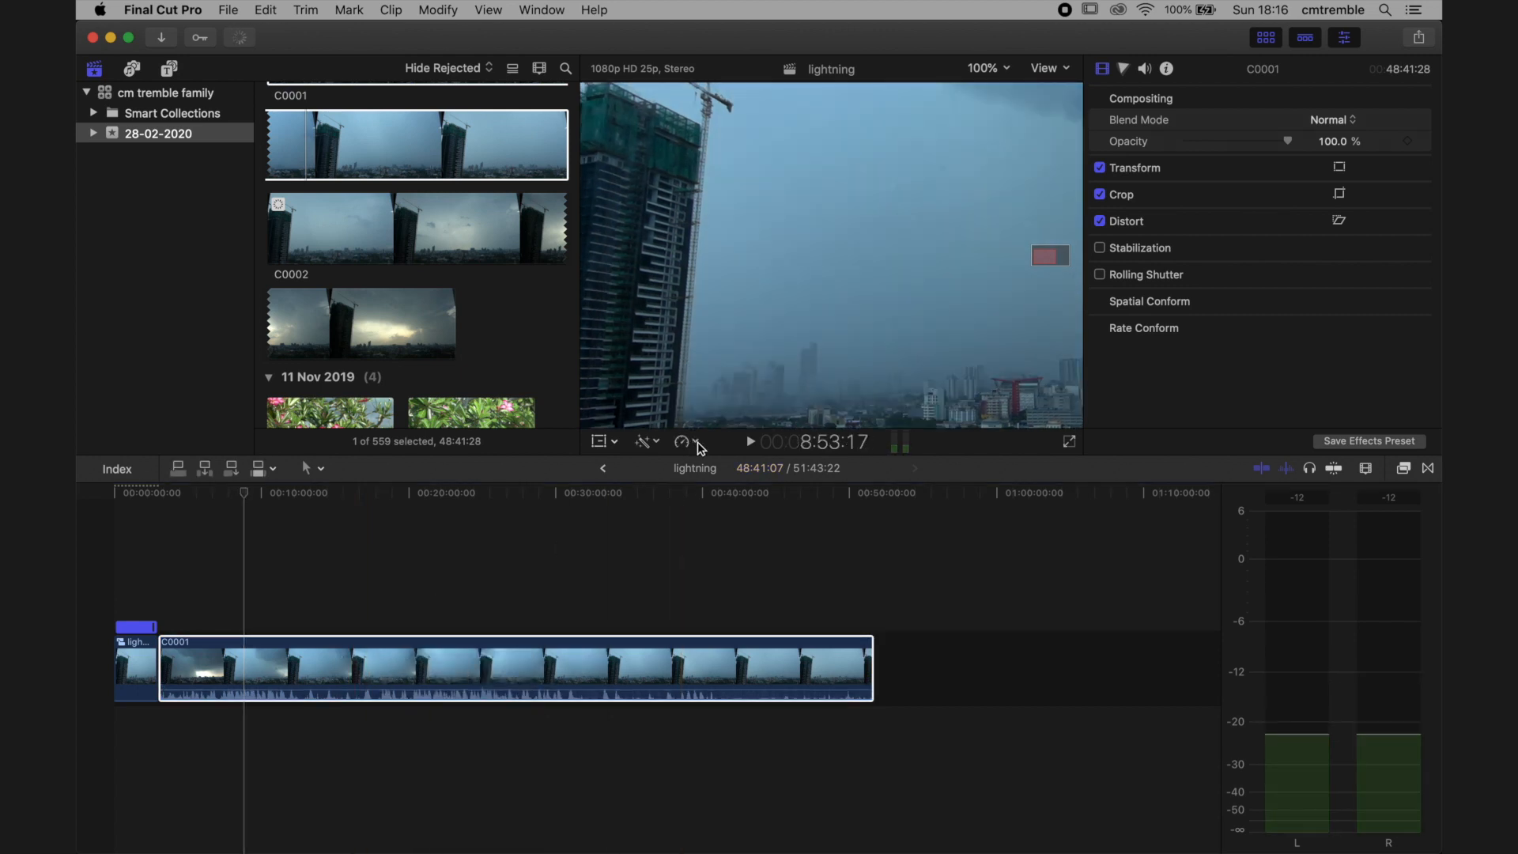
left_click(697, 445)
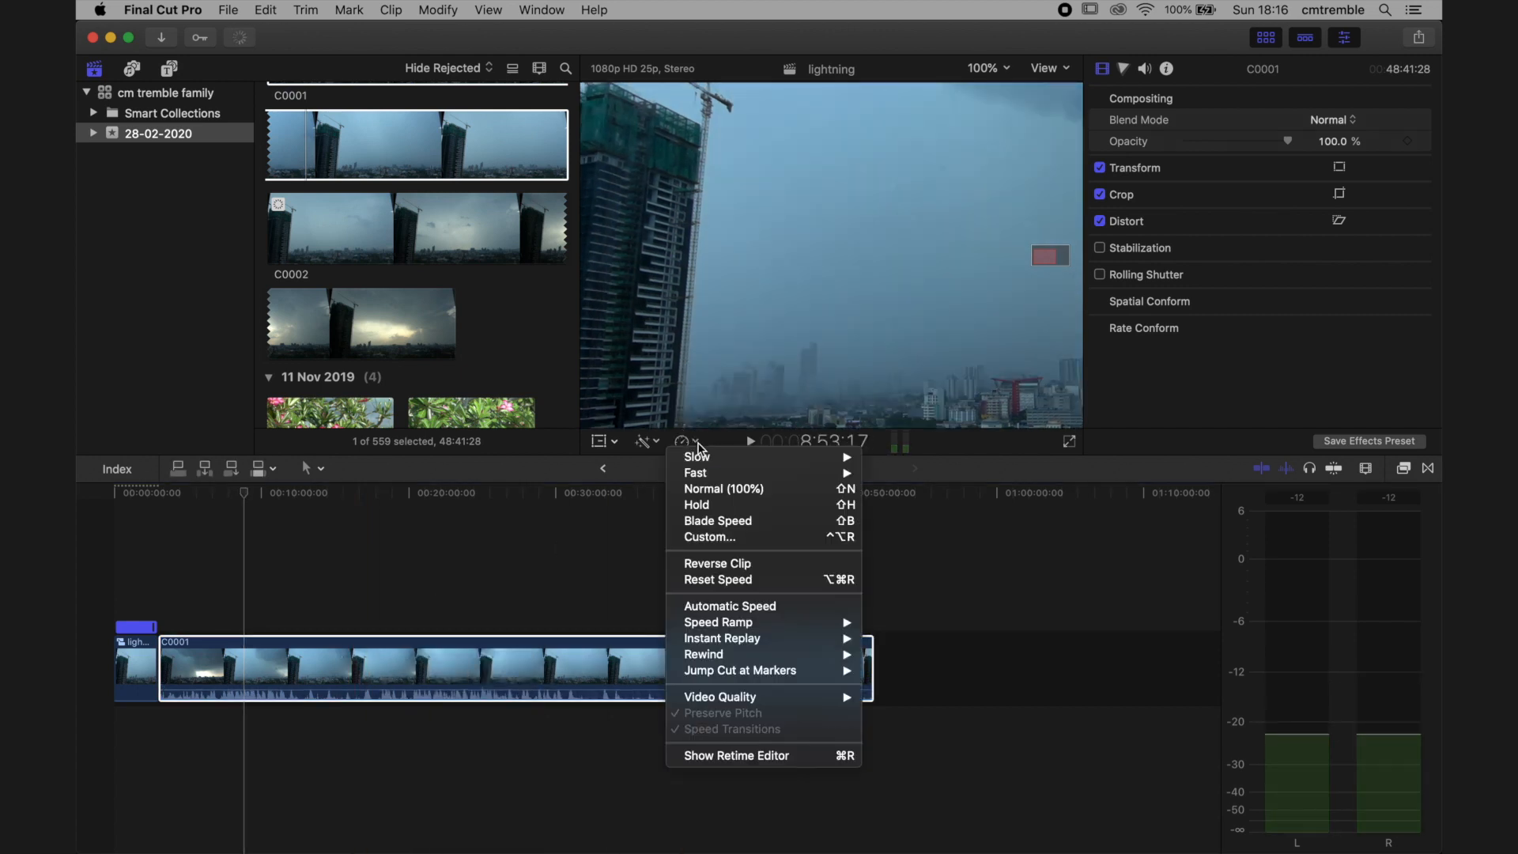
left_click(708, 540)
type("16")
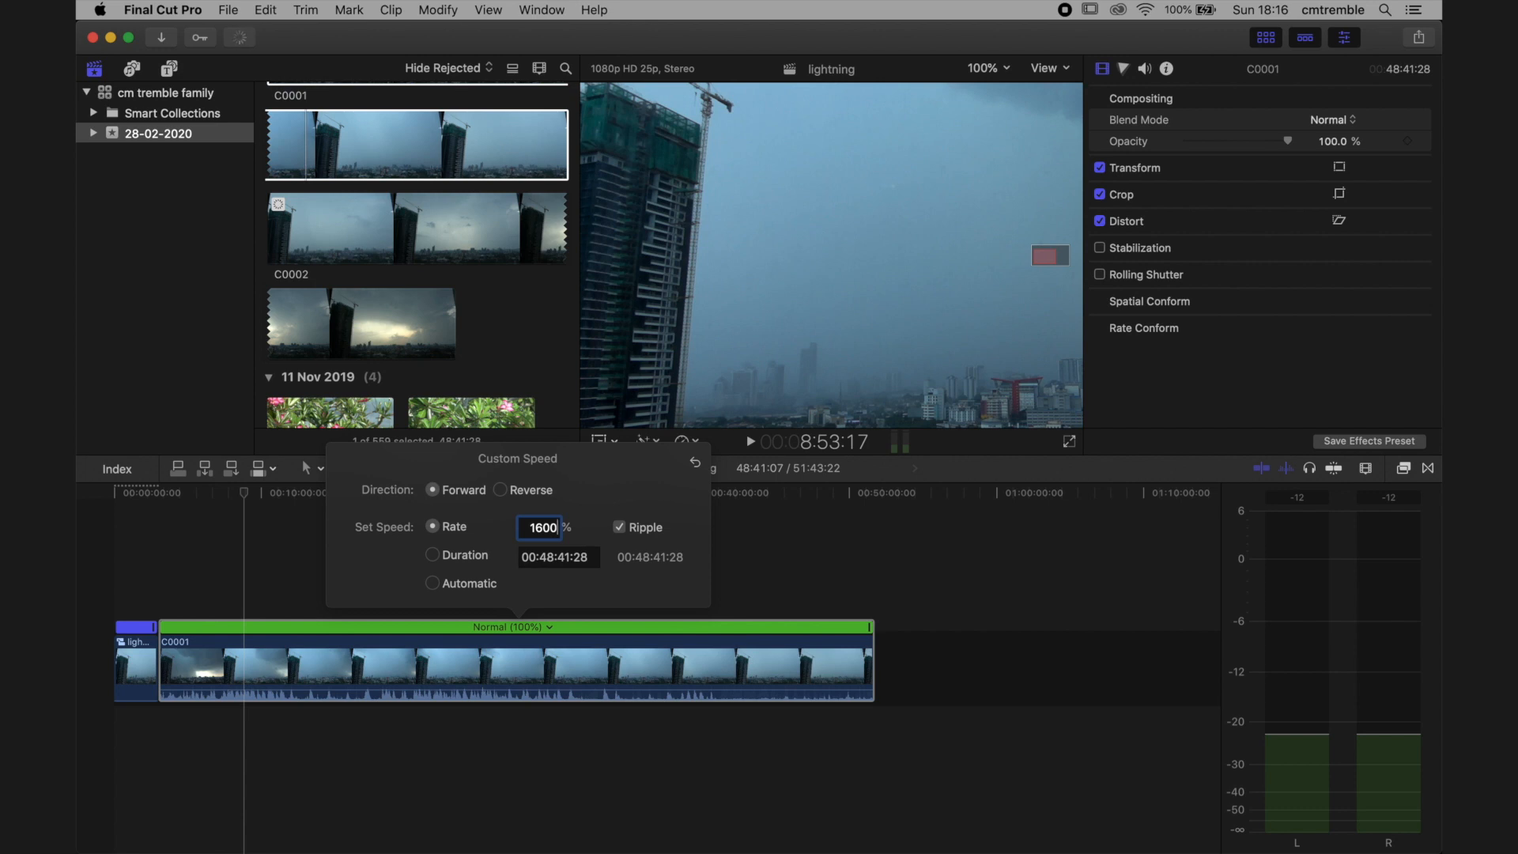
type("00")
key("Return")
Connect the sped-up C0001 clip beneath the lightning 100fps compound clip, aligned with its start
left_click(305, 742)
left_click(183, 663)
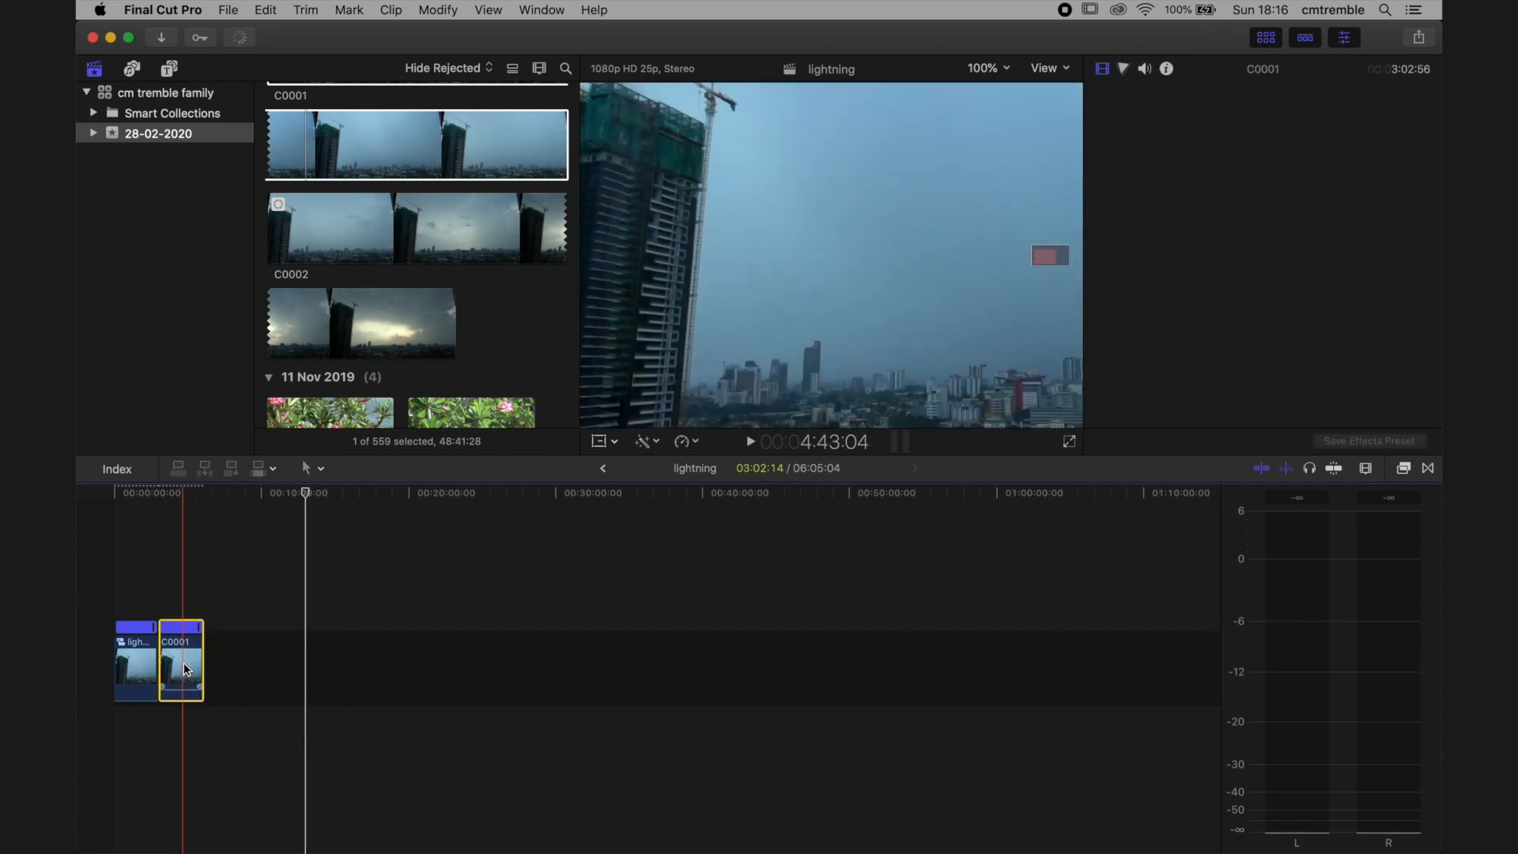
left_click(697, 443)
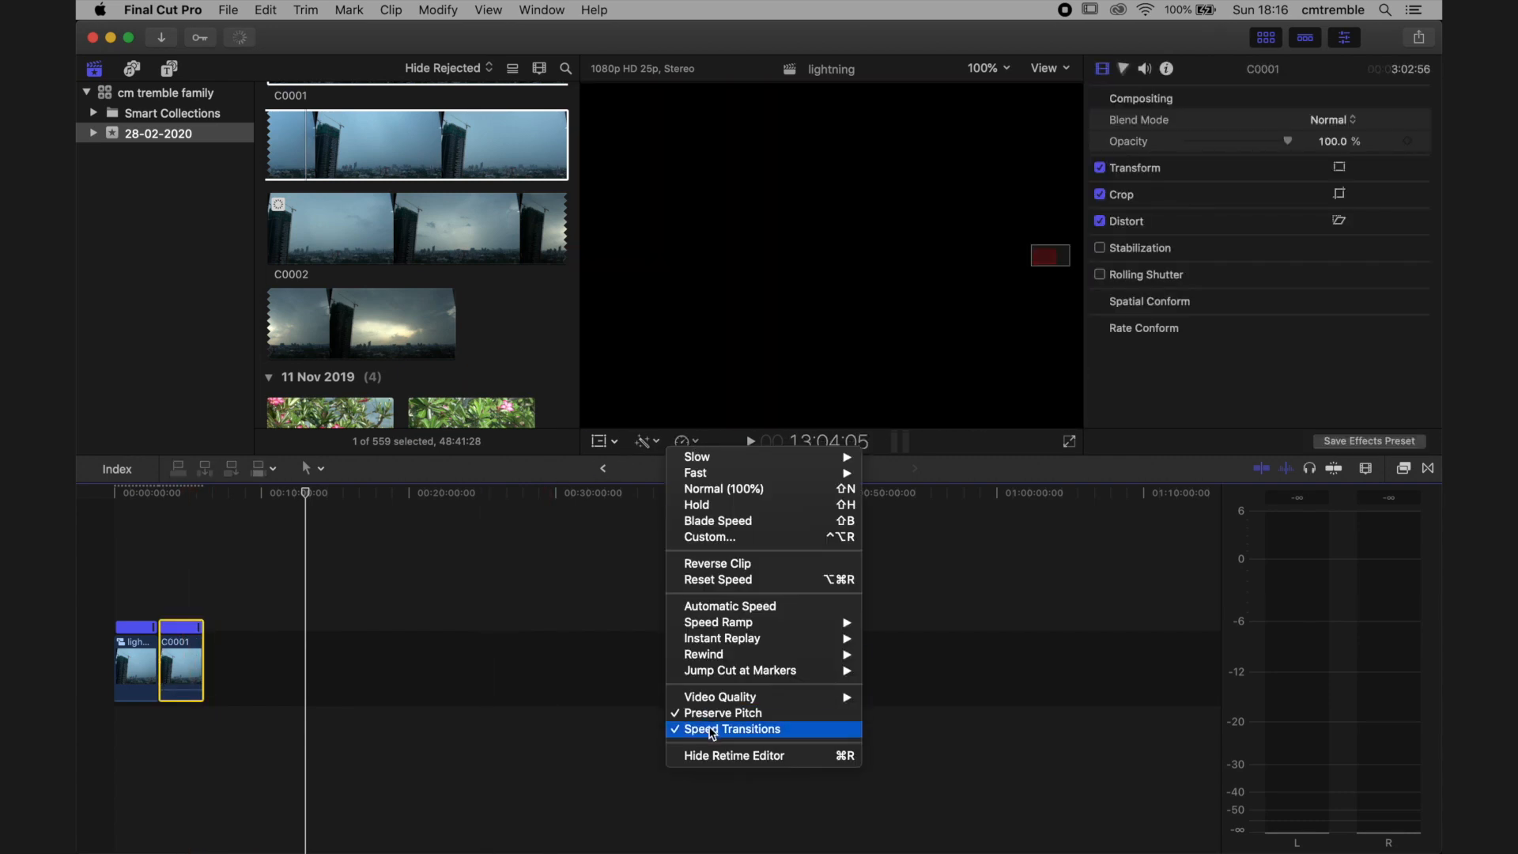
left_click(360, 779)
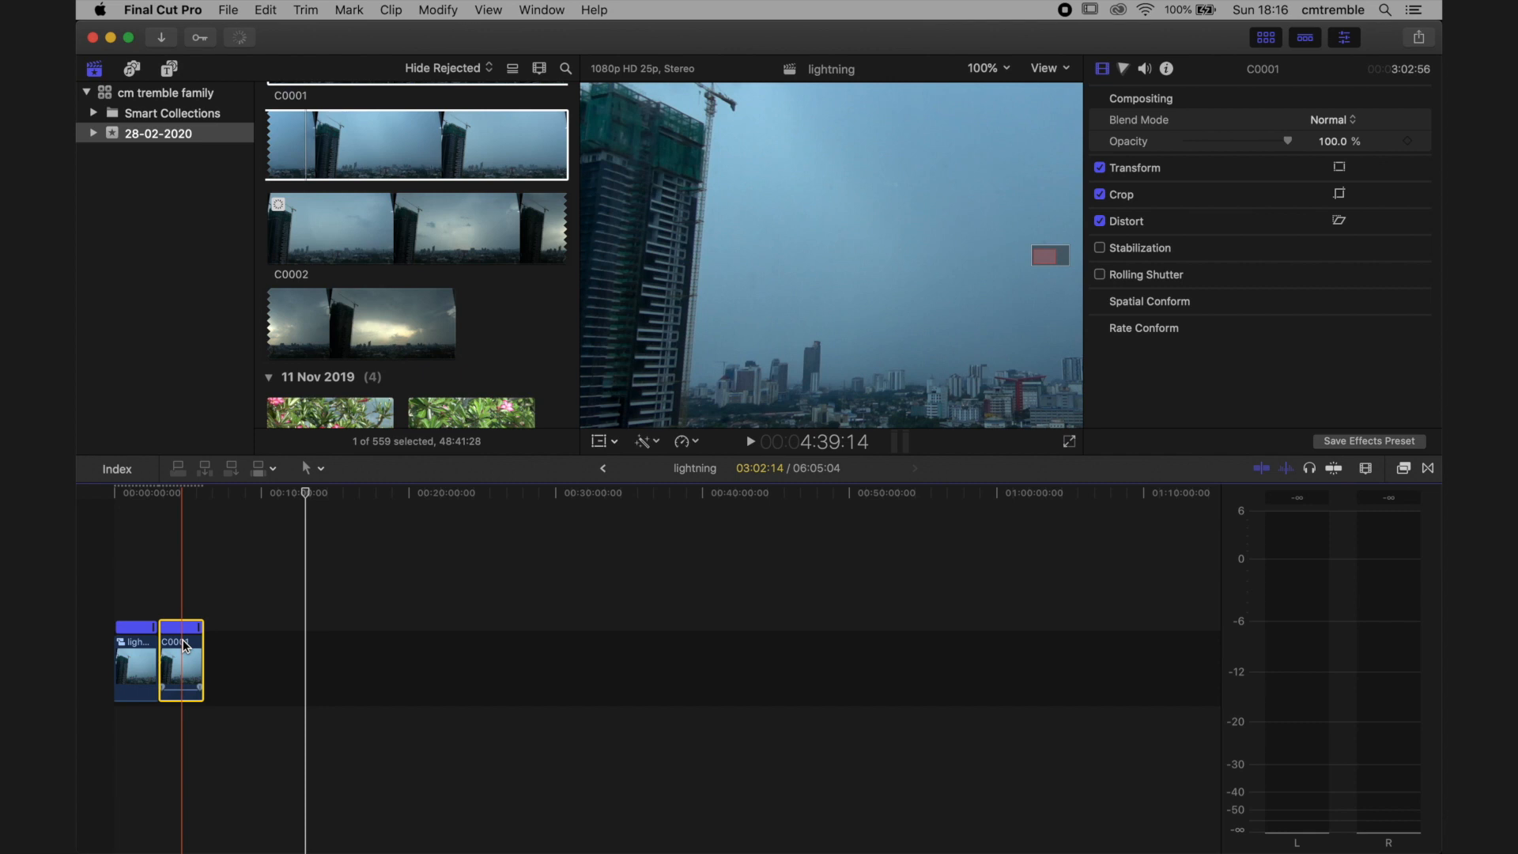
left_click_drag(185, 645, 114, 739)
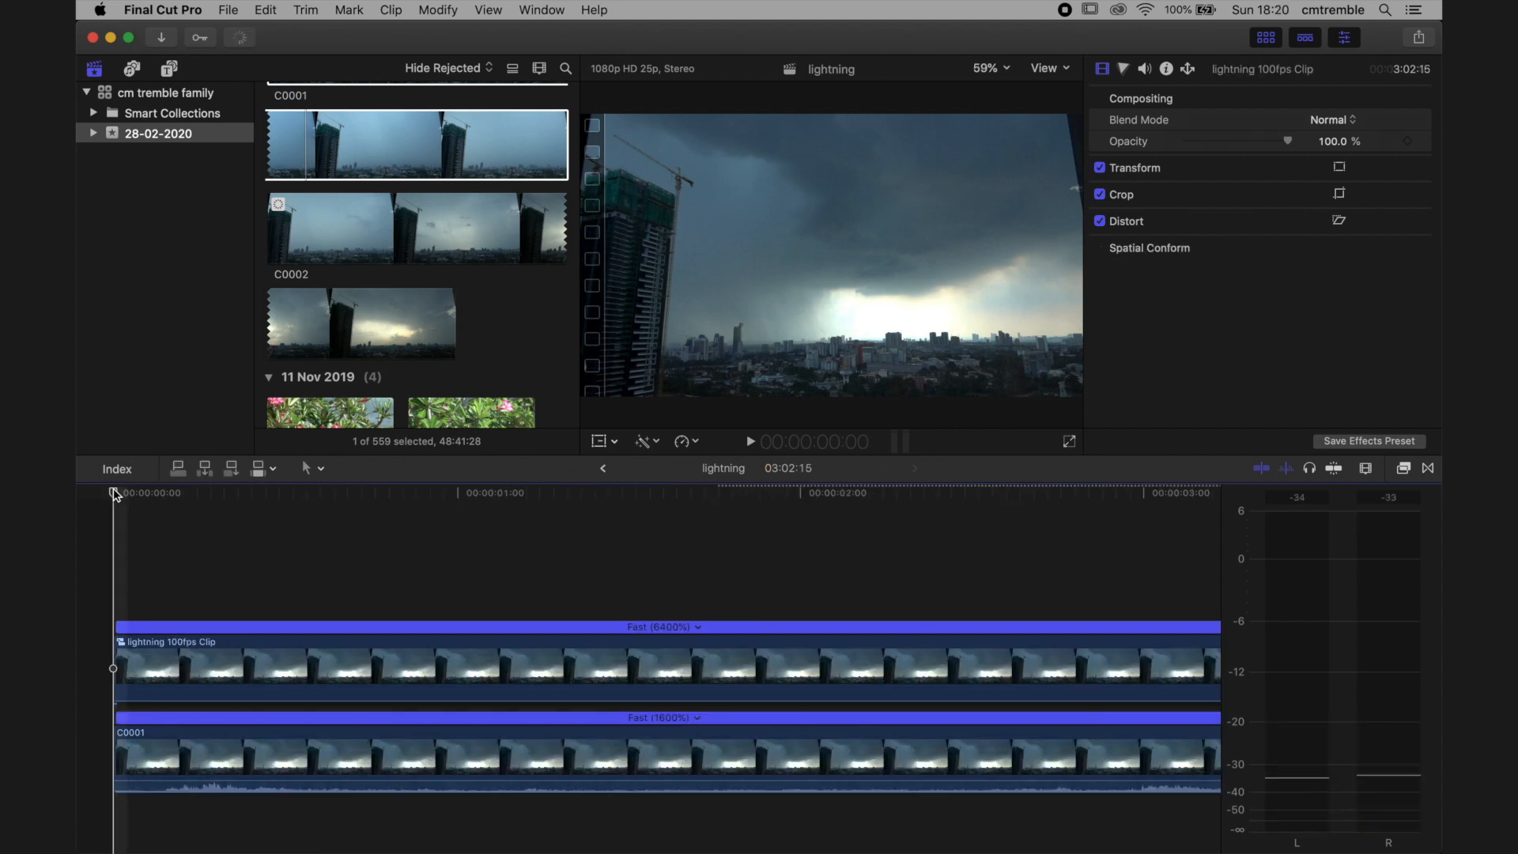
Play the stacked time-lapse clips from the start to review the lightning effect
key("space")
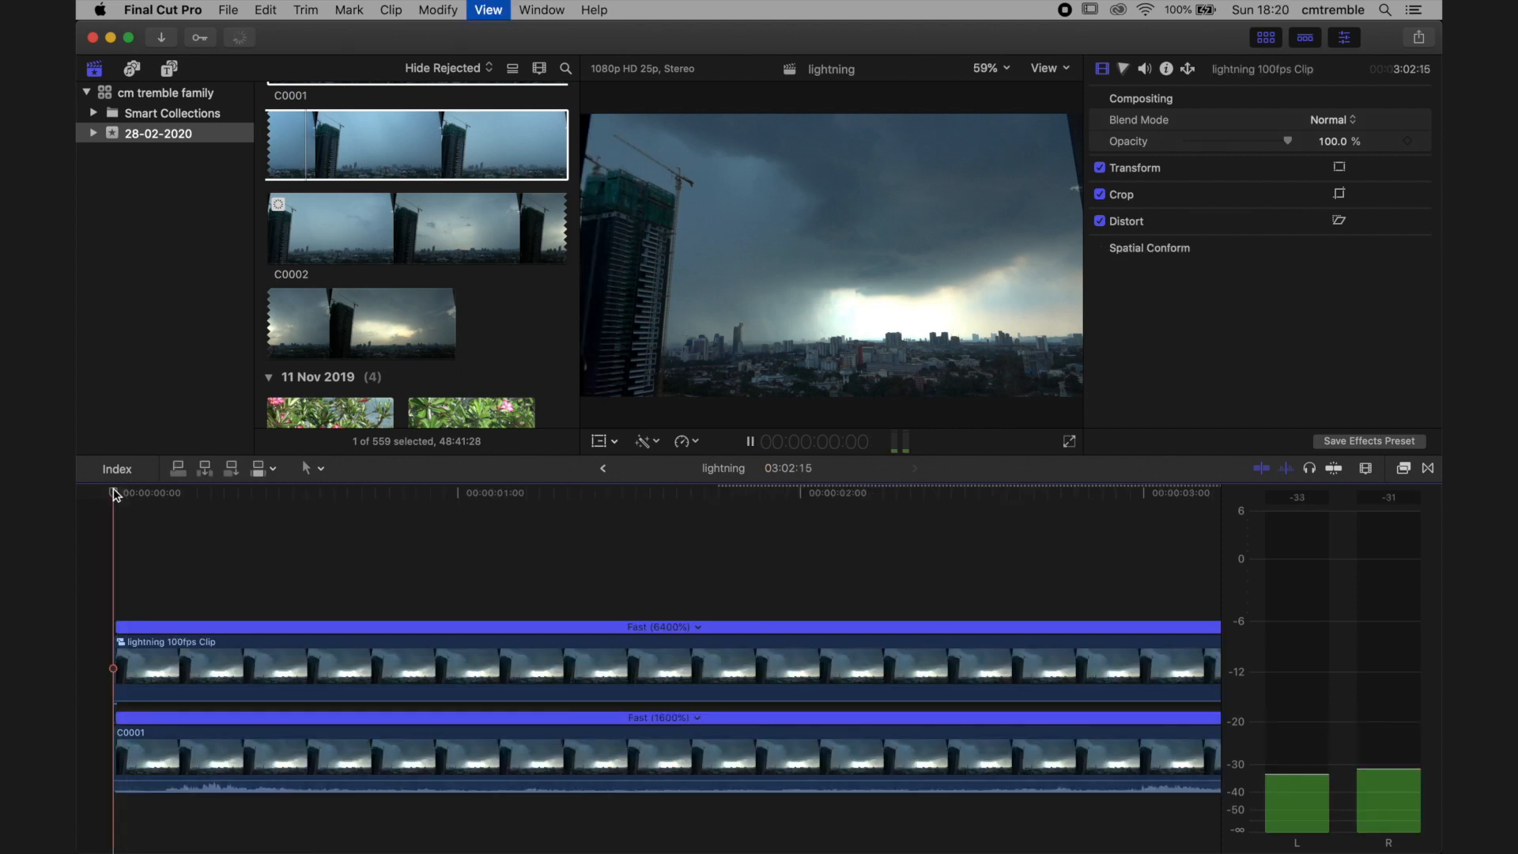
key("space")
key("space")
key("space")
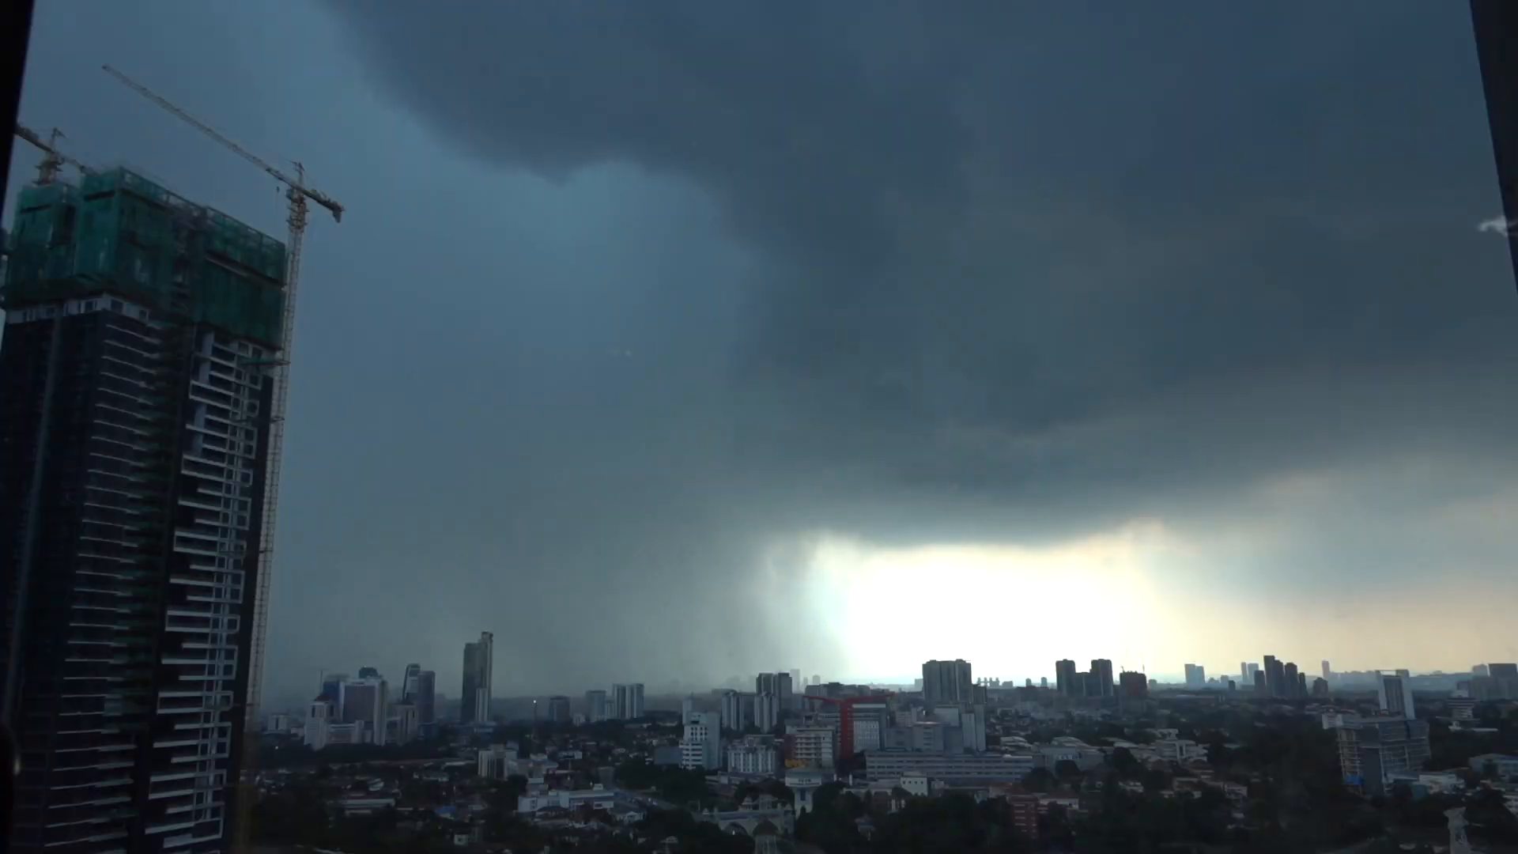
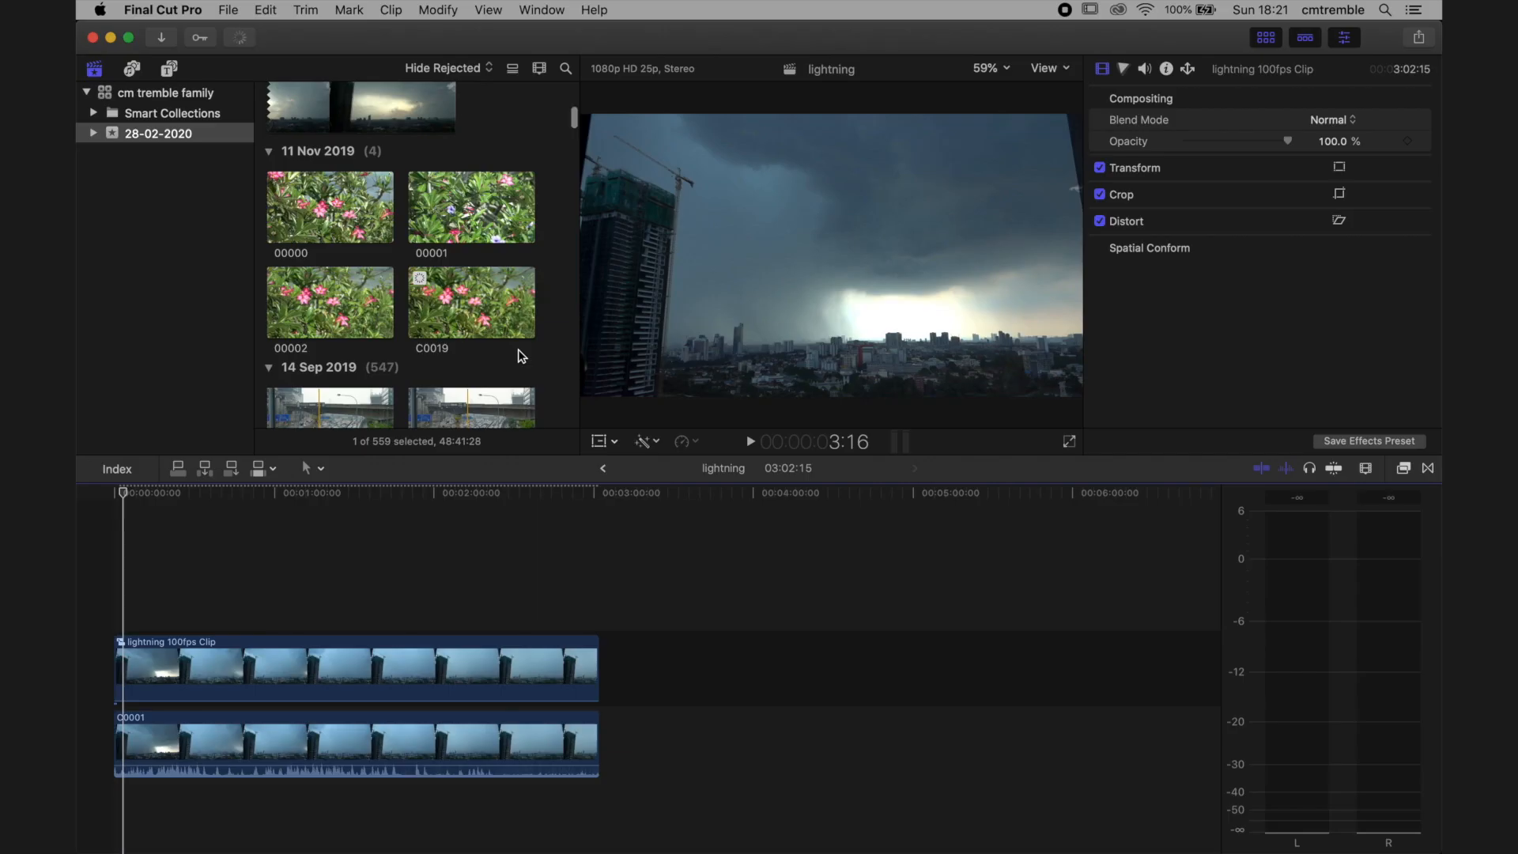
Create a new project named quality in the 28-02-2020 event with the 1080p HD, 25p settings
scroll(522, 356, "down", 1)
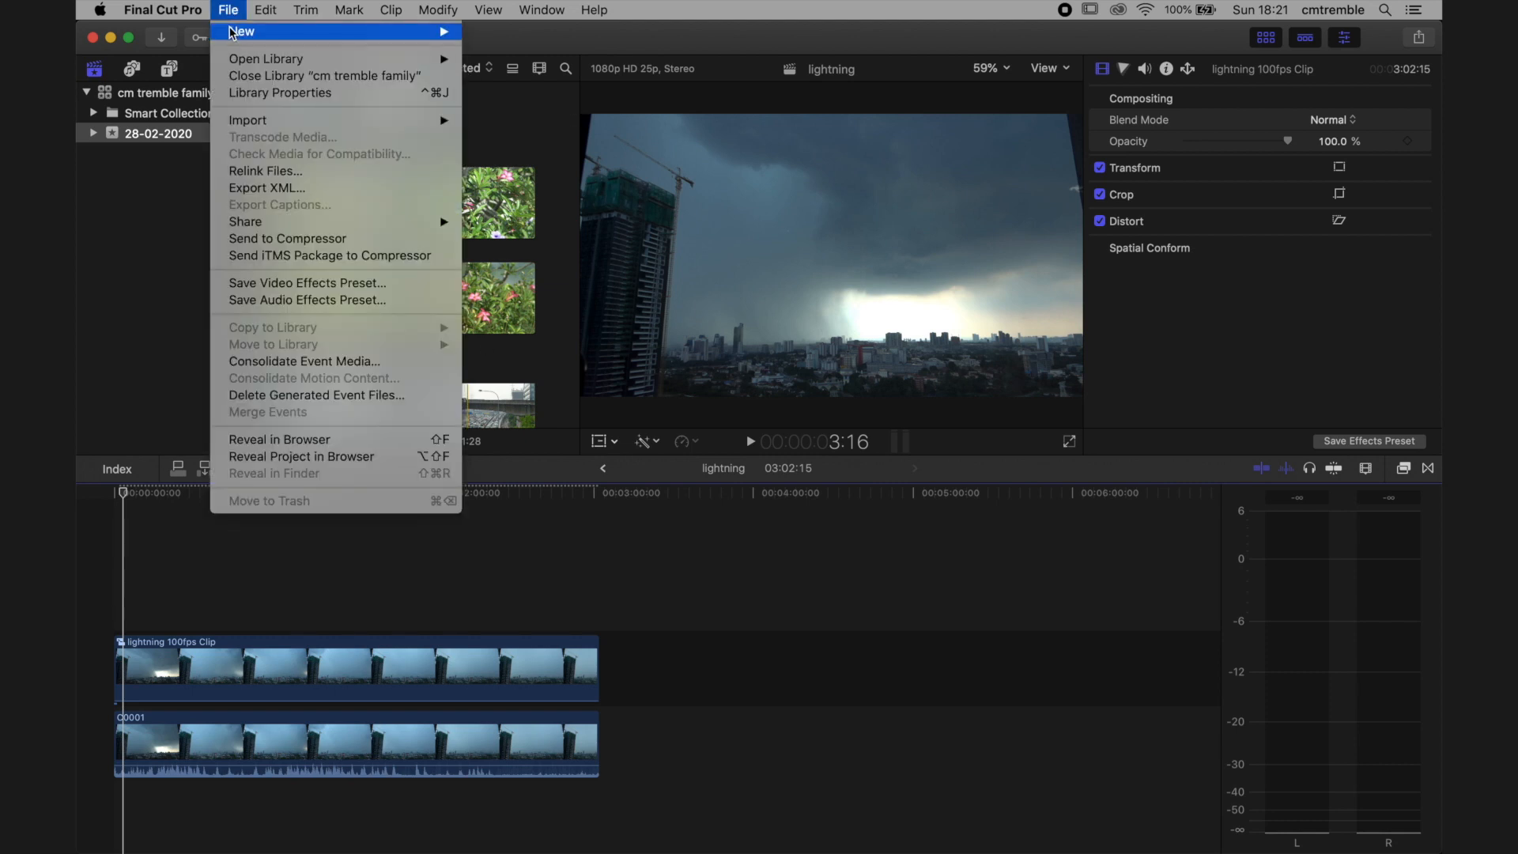
mouse_move(269, 32)
left_click(543, 41)
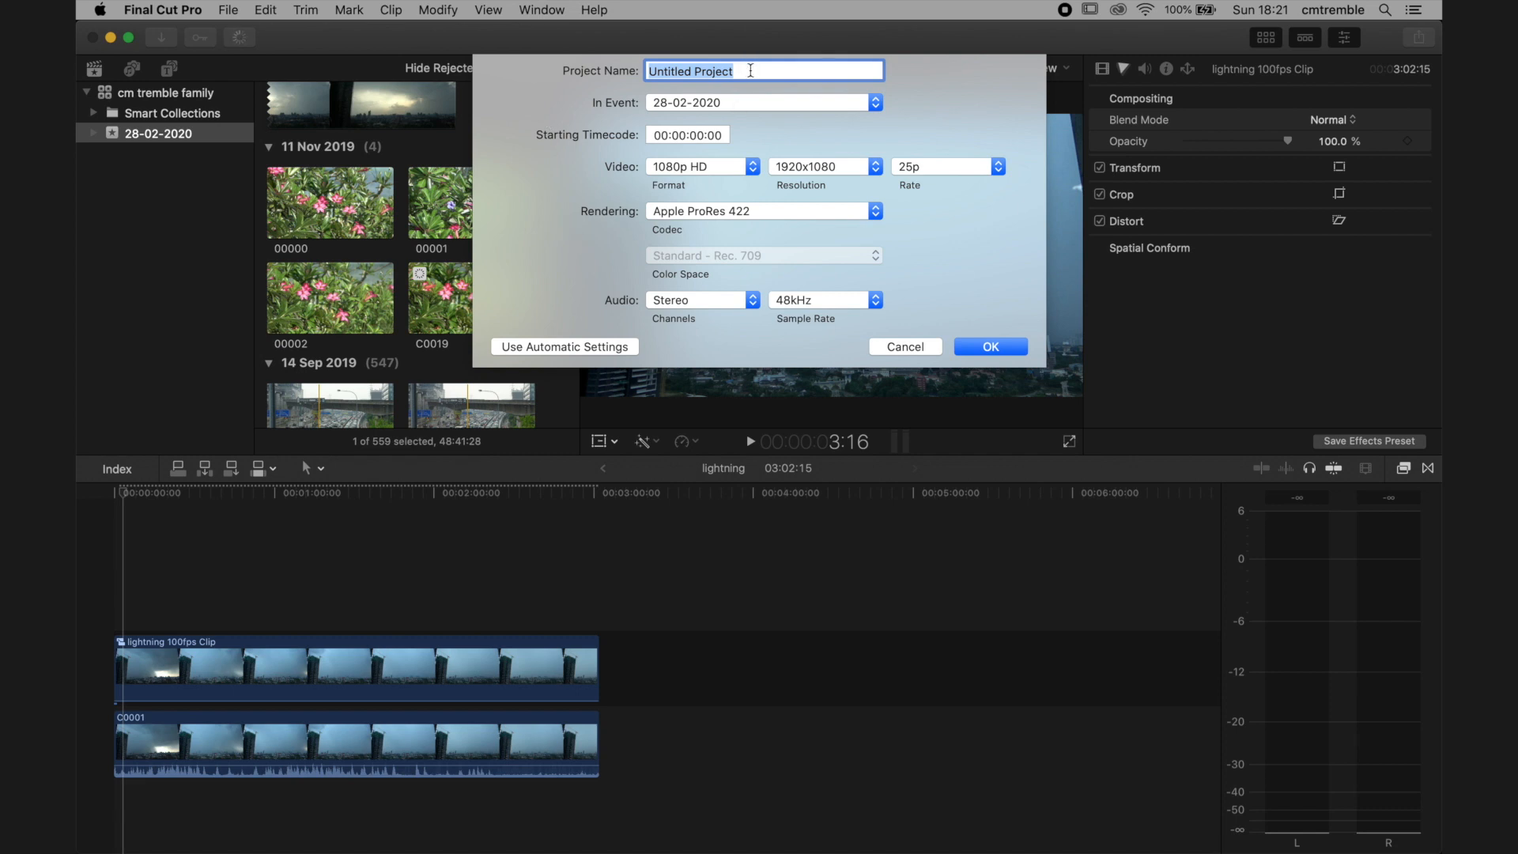
type("q")
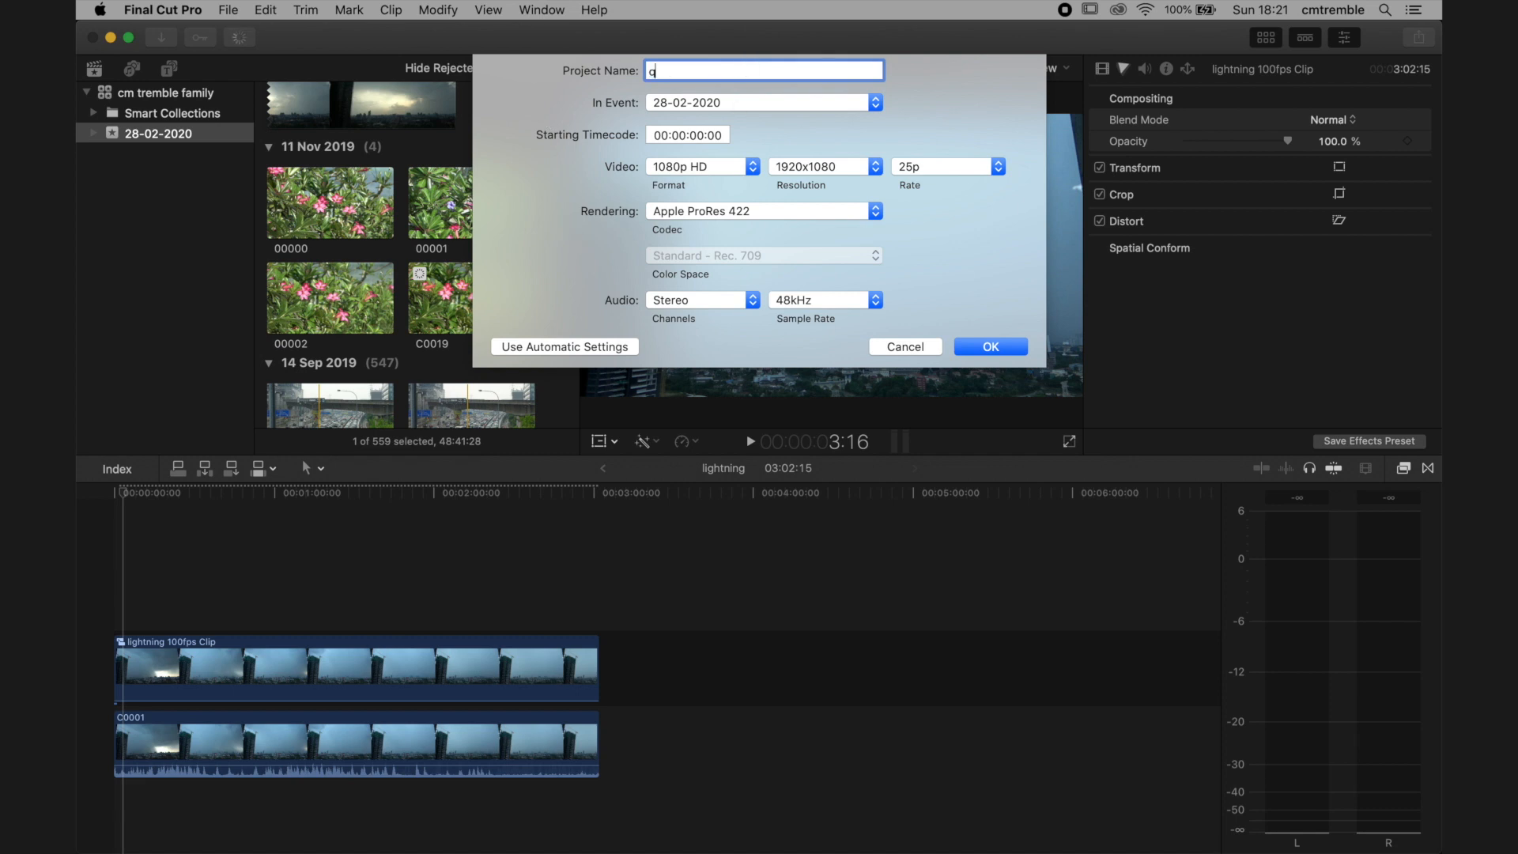
type("ualit")
left_click(973, 341)
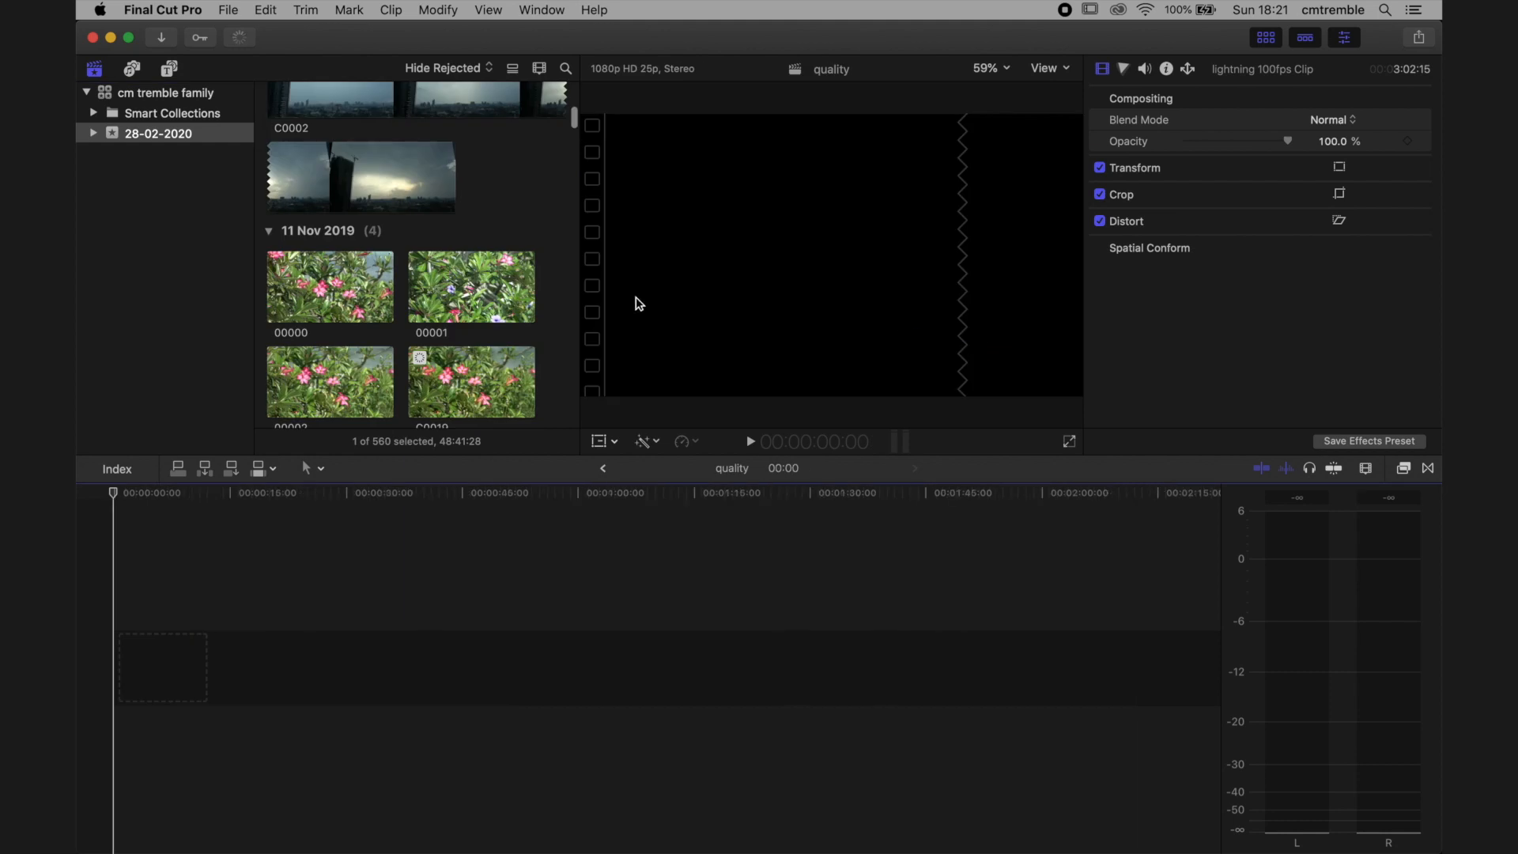
Add the 00000 flower clip from 11 Nov 2019 to the start of the empty quality timeline
left_click(329, 287)
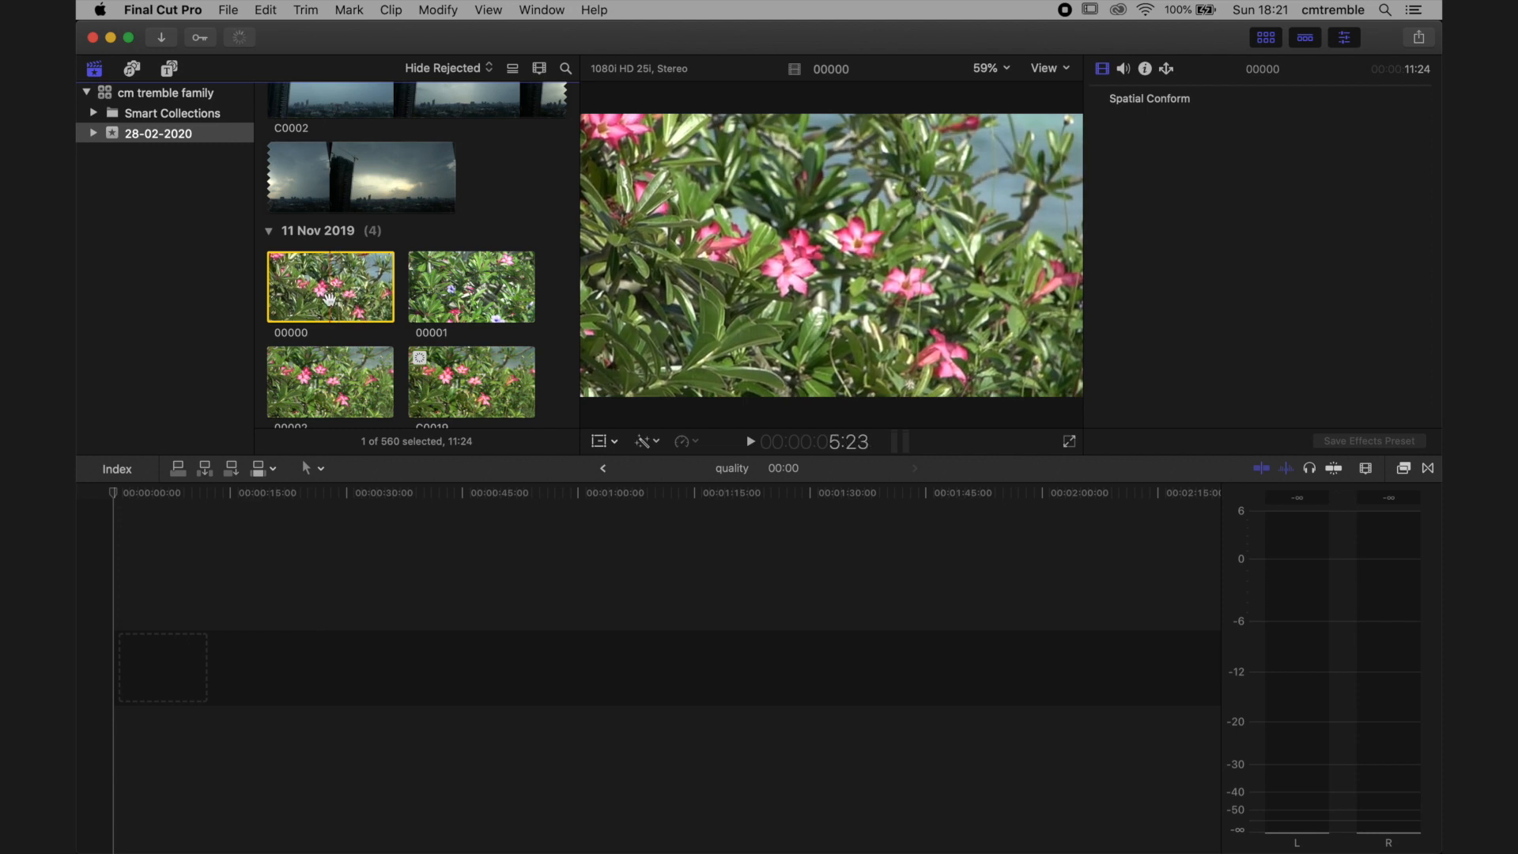
left_click_drag(329, 299, 152, 642)
left_click(153, 495)
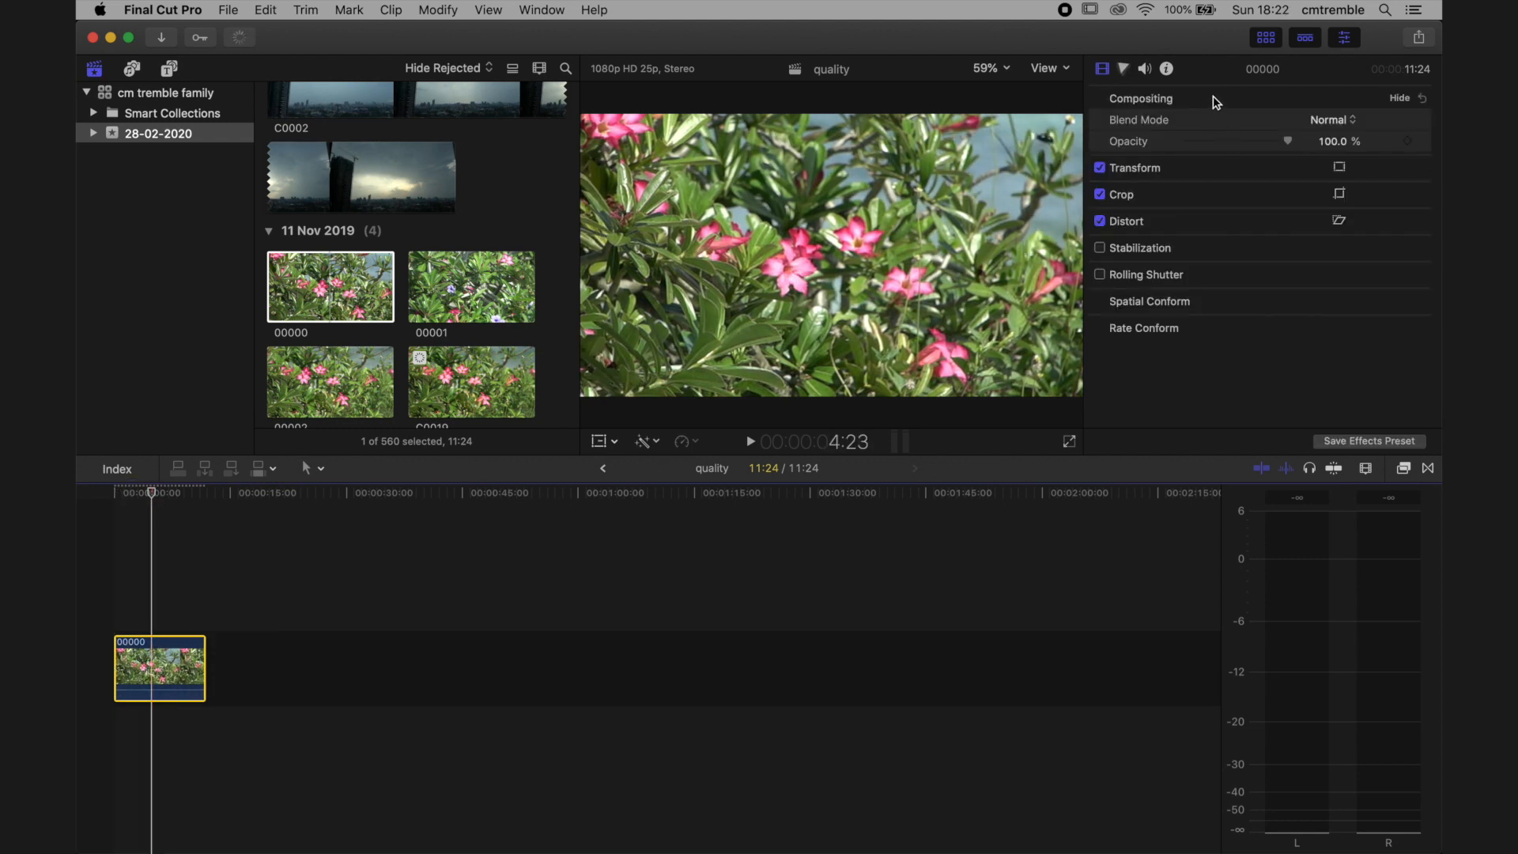
Examine the 00000 clip's format information and play the clip from the start of the timeline
left_click(1167, 69)
scroll(1211, 197, "down", 2)
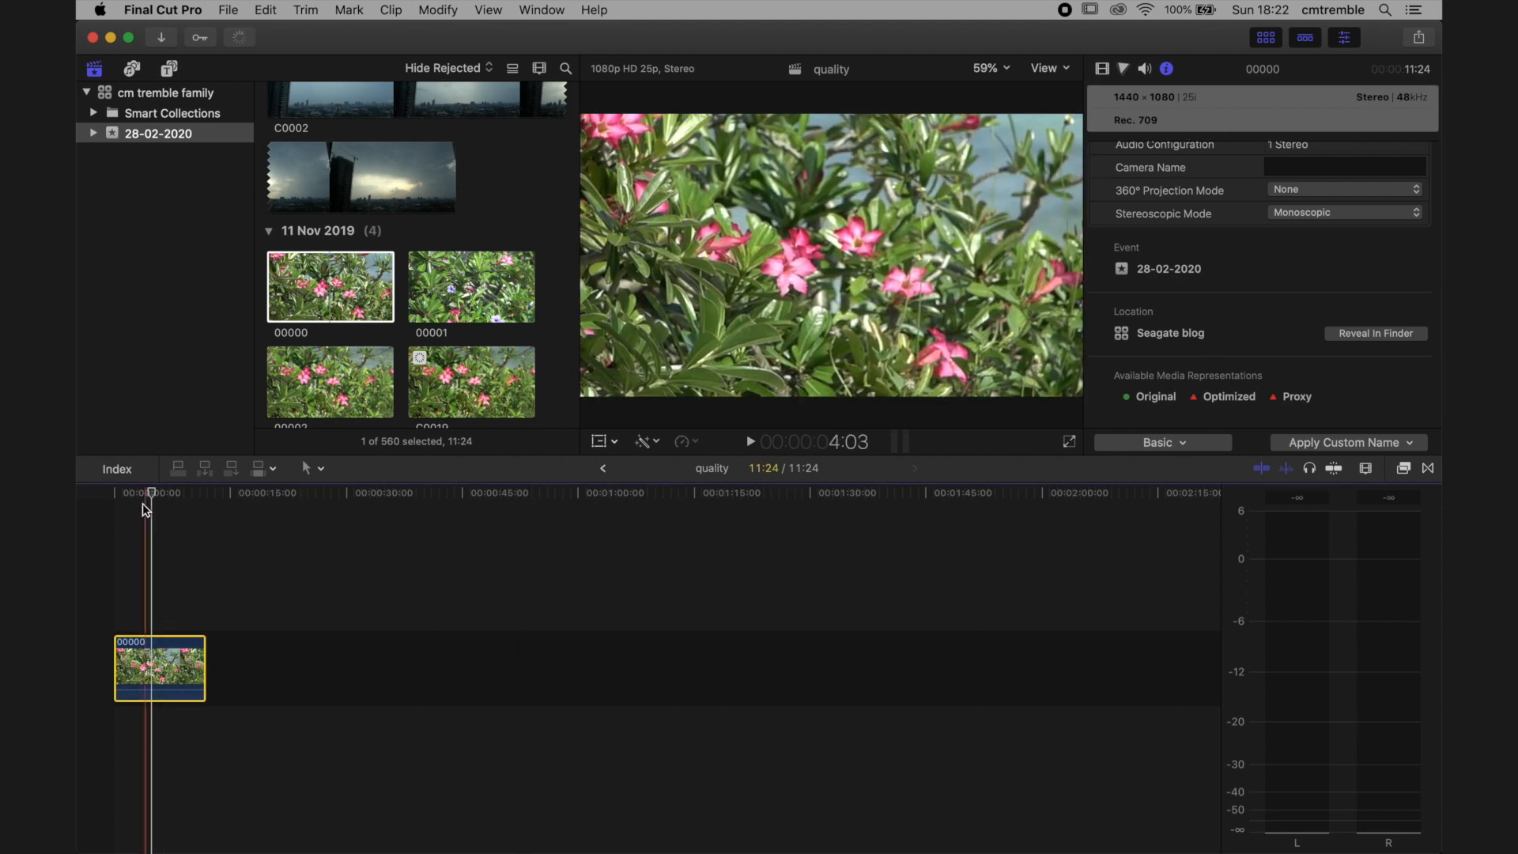
left_click(111, 494)
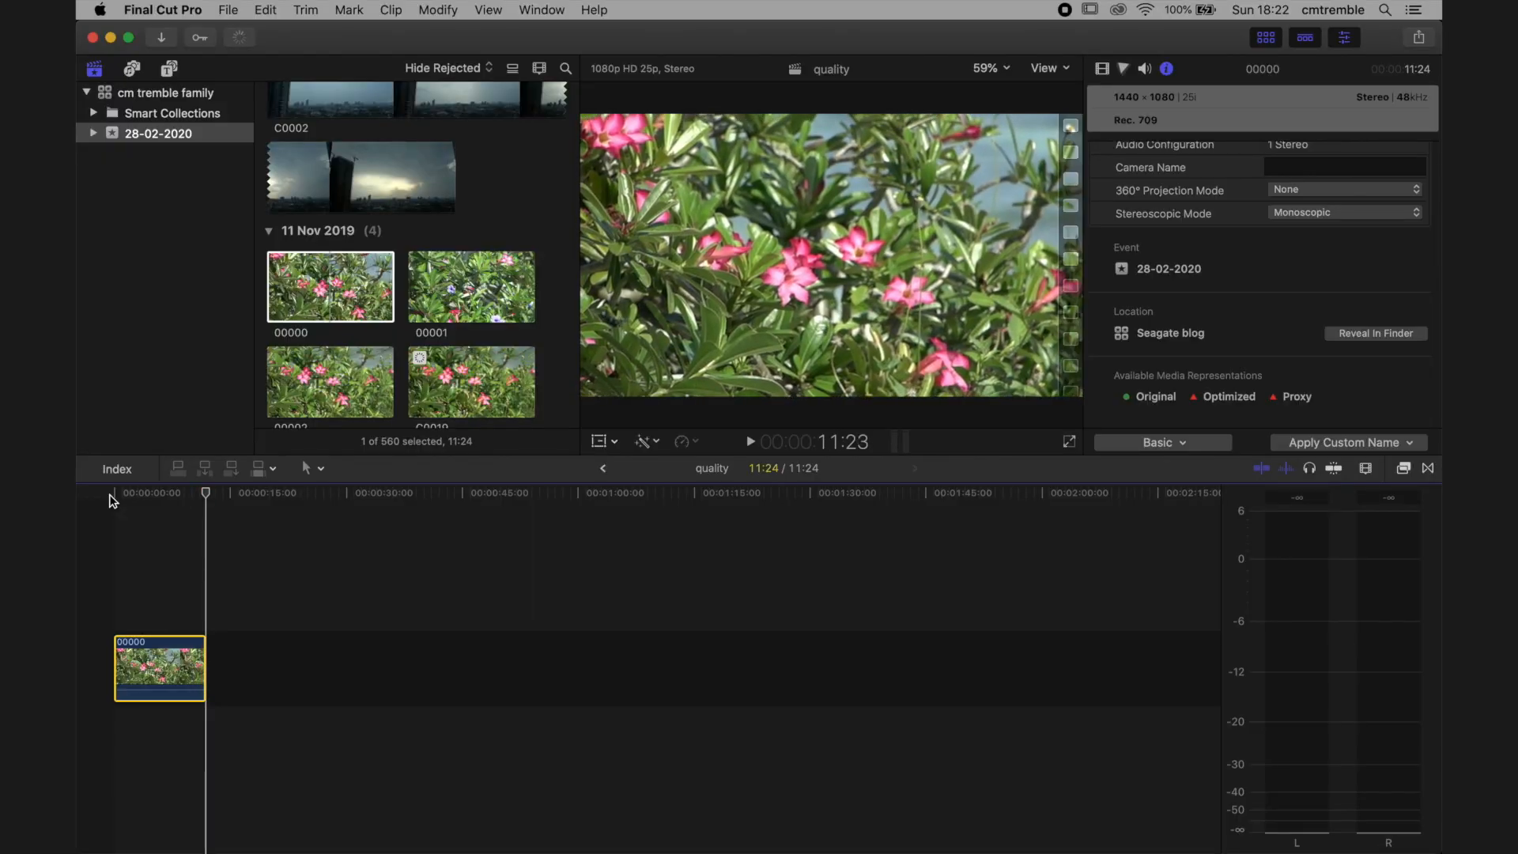
left_click(113, 495)
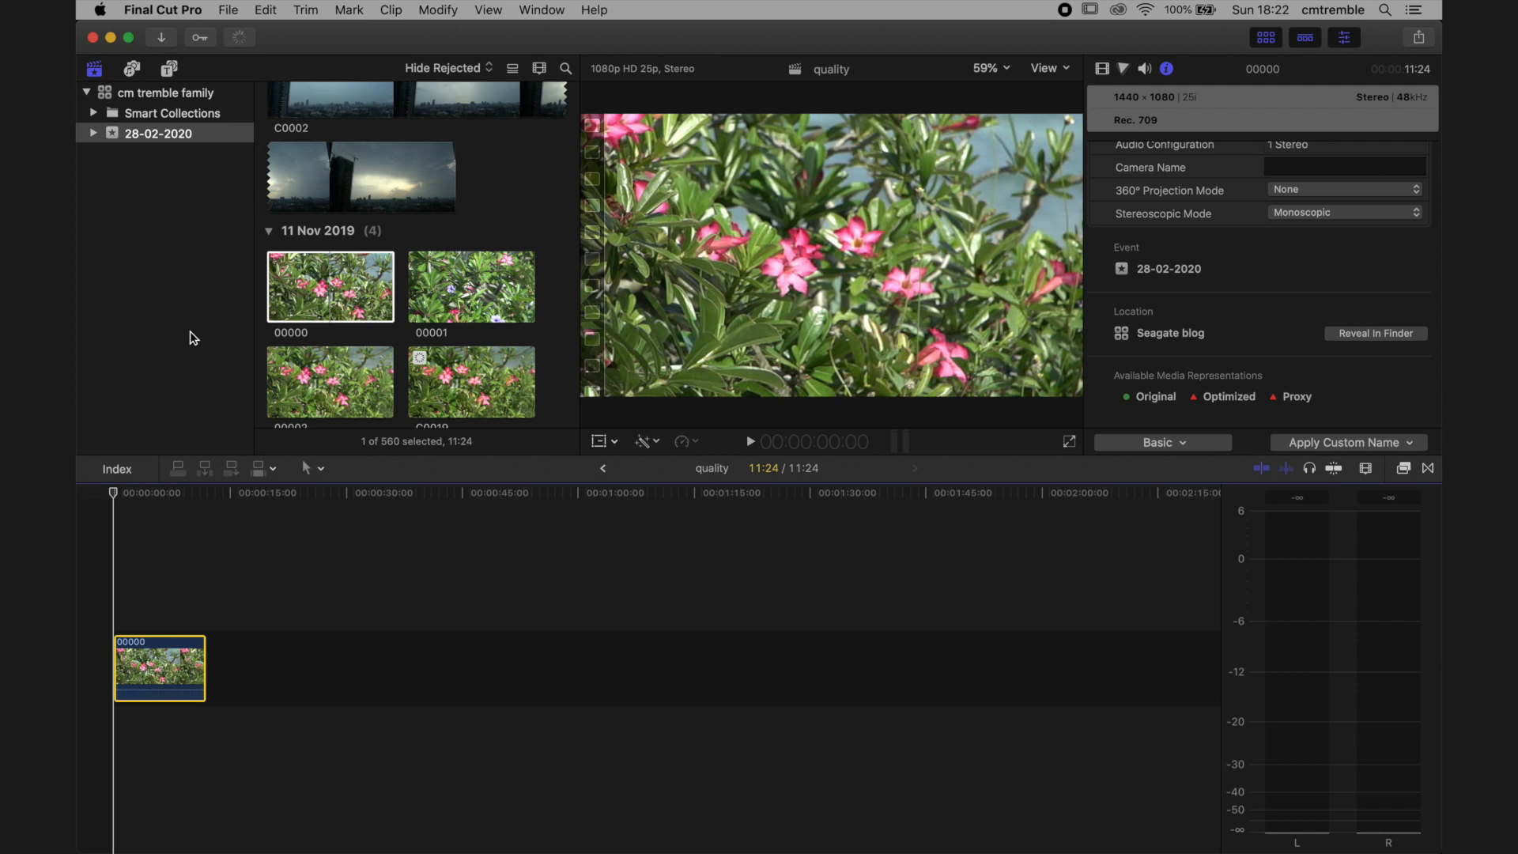
Append the C0019 flower clip from 11 Nov 2019 directly after the 00000 clip in the timeline
scroll(401, 355, "down", 4)
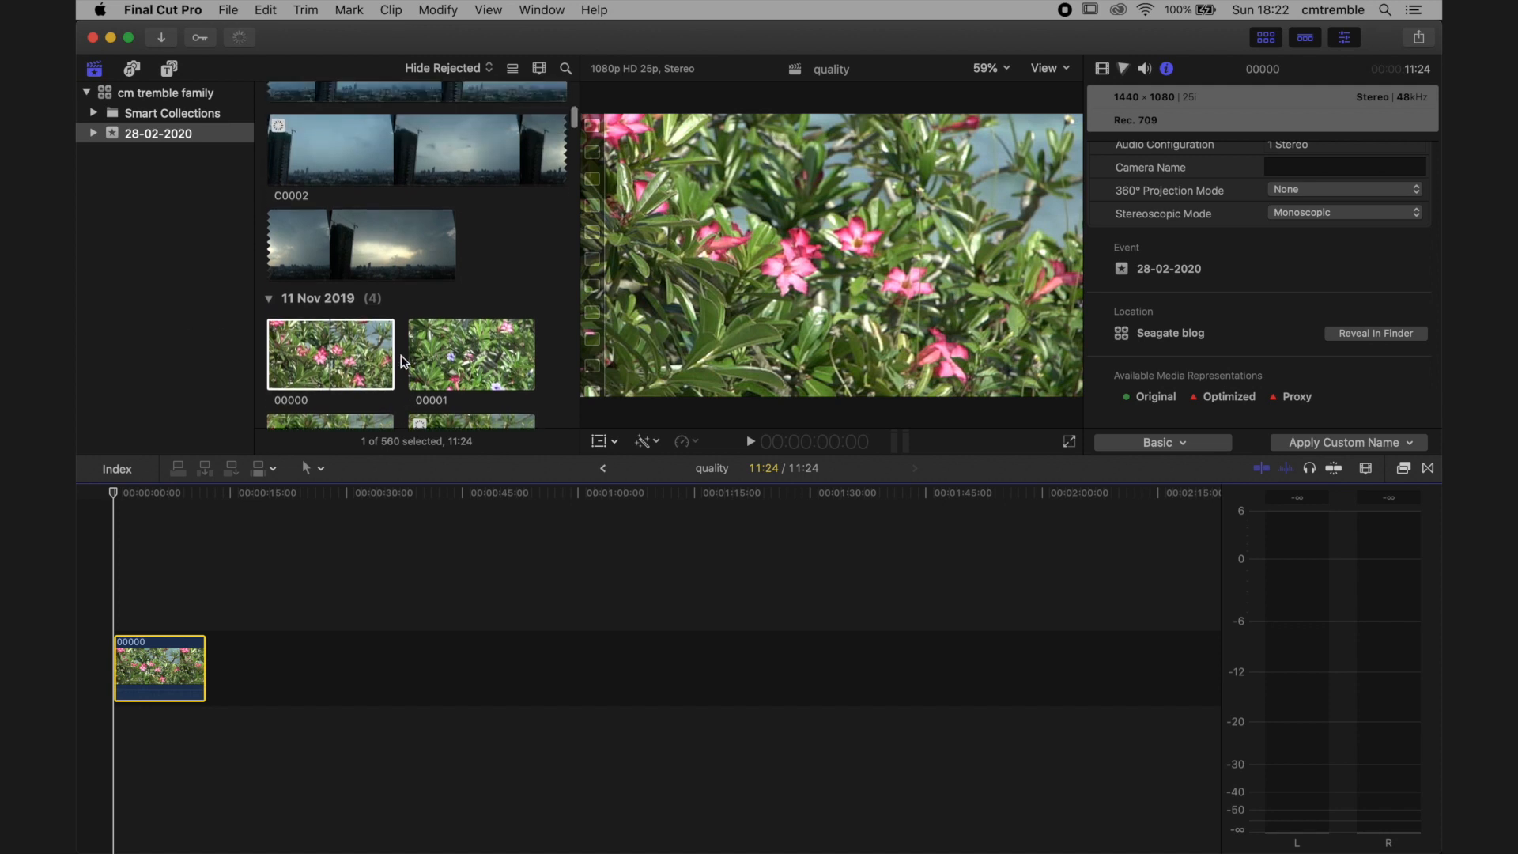
scroll(401, 354, "up", 2)
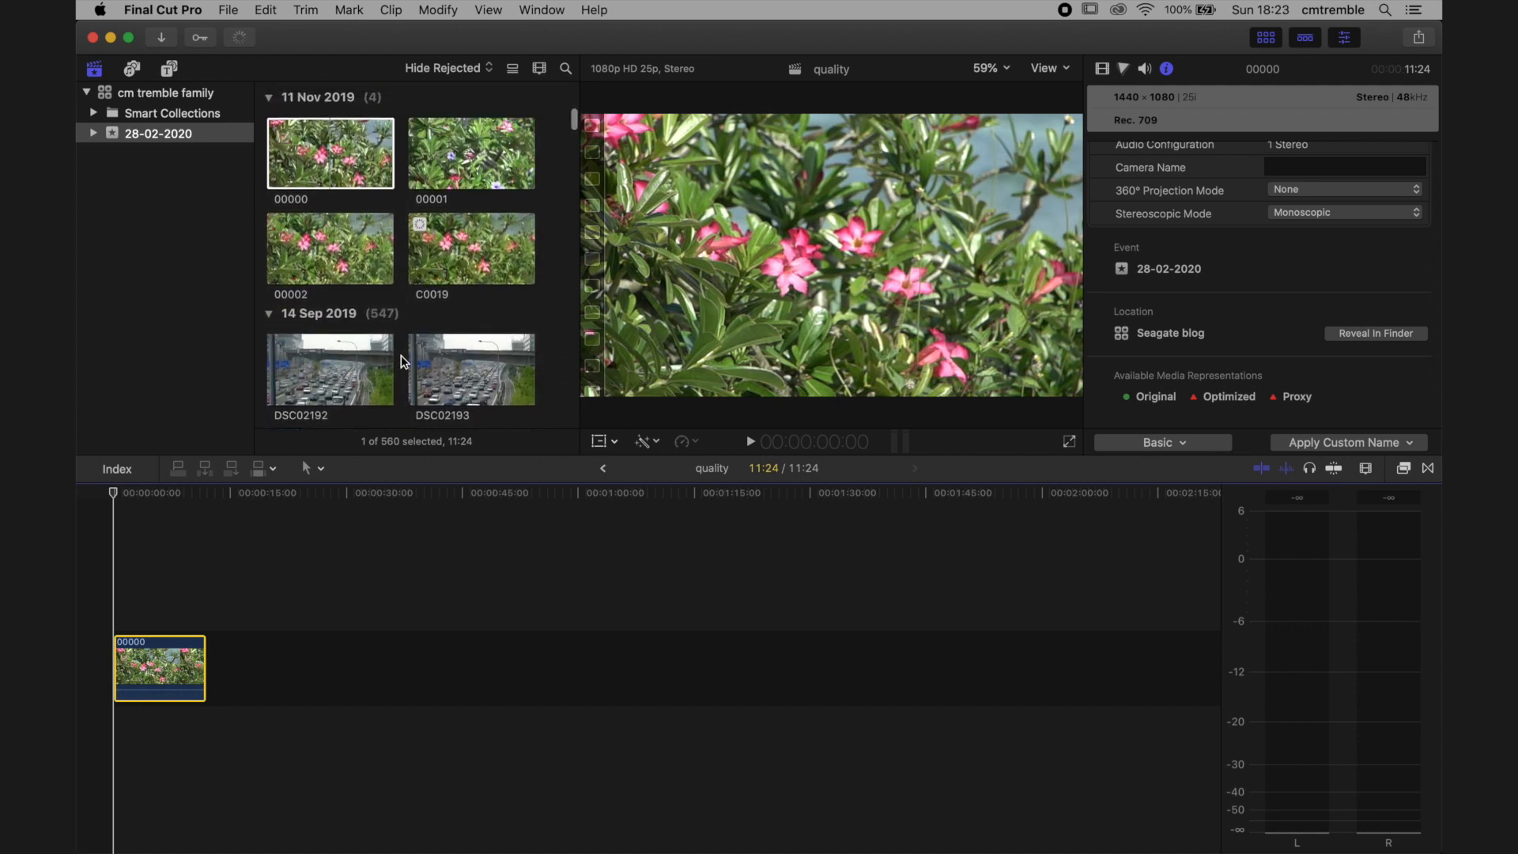
left_click(453, 260)
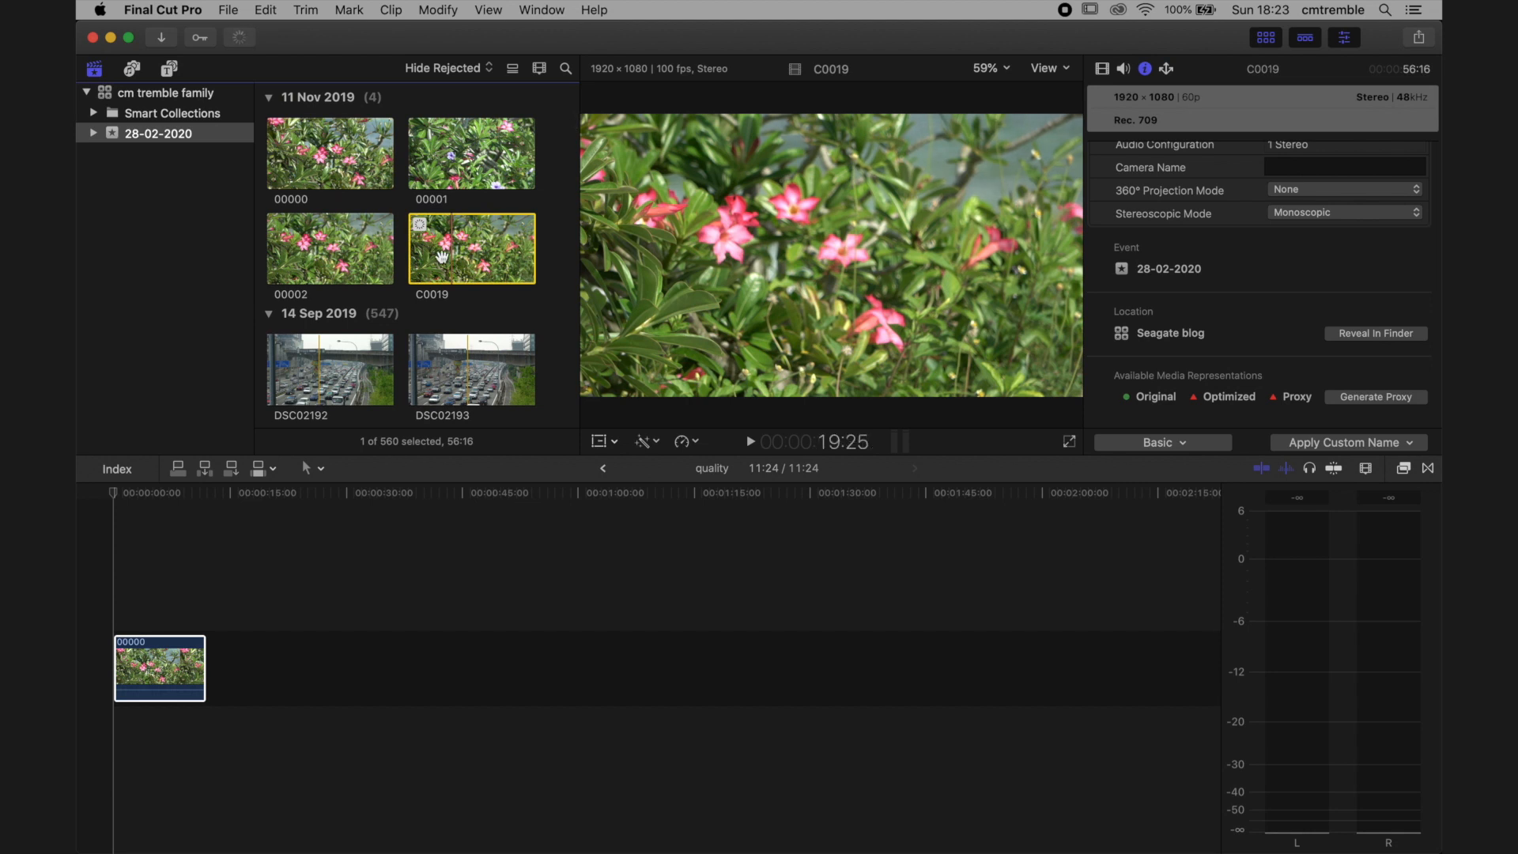
left_click_drag(431, 260, 229, 672)
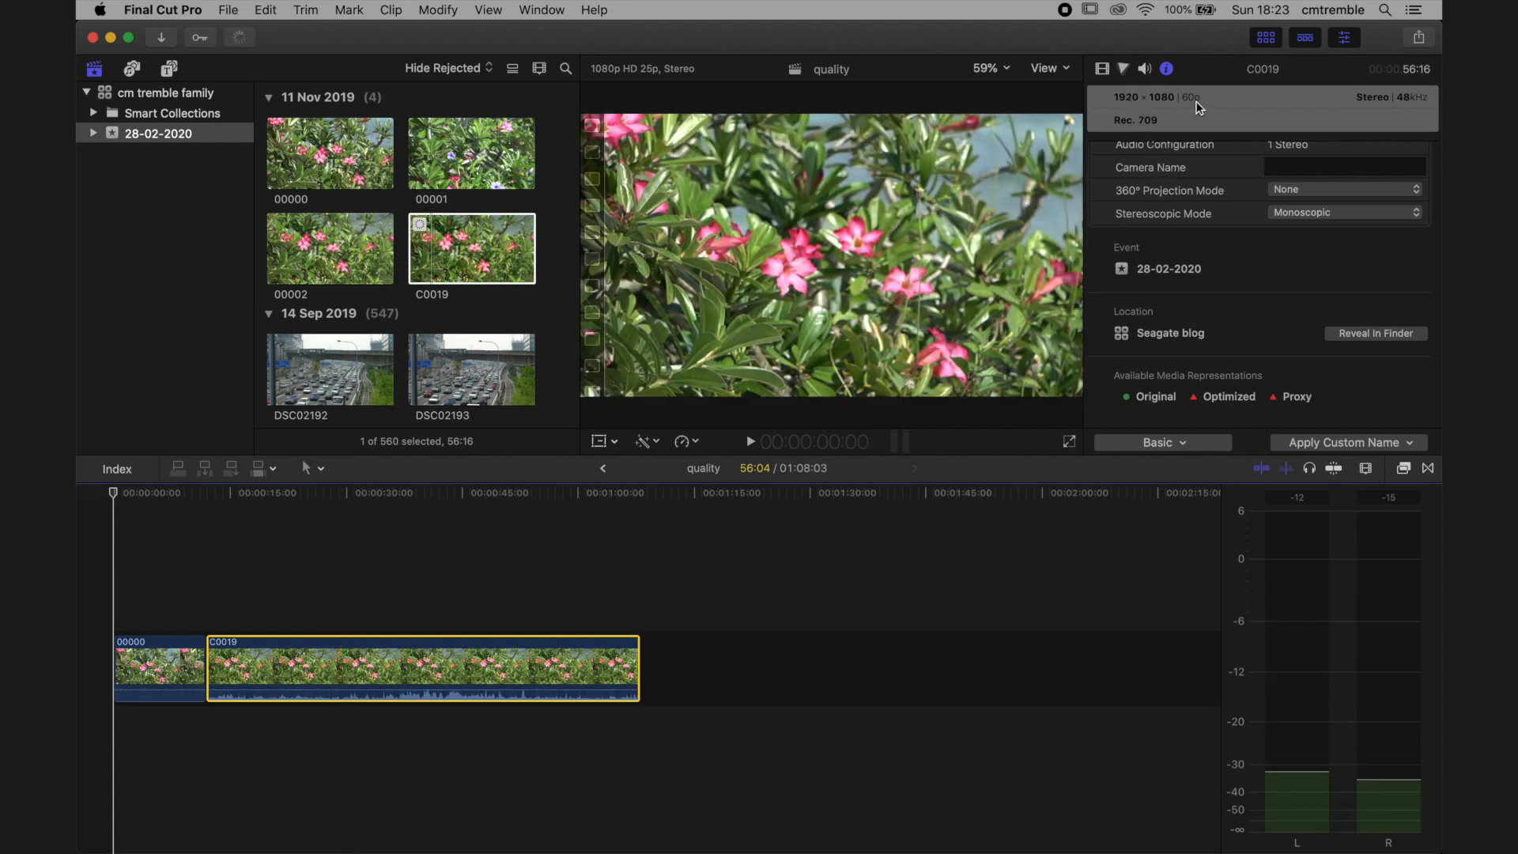
Retime the C0019 clip in the timeline with Automatic Speed
right_click(356, 648)
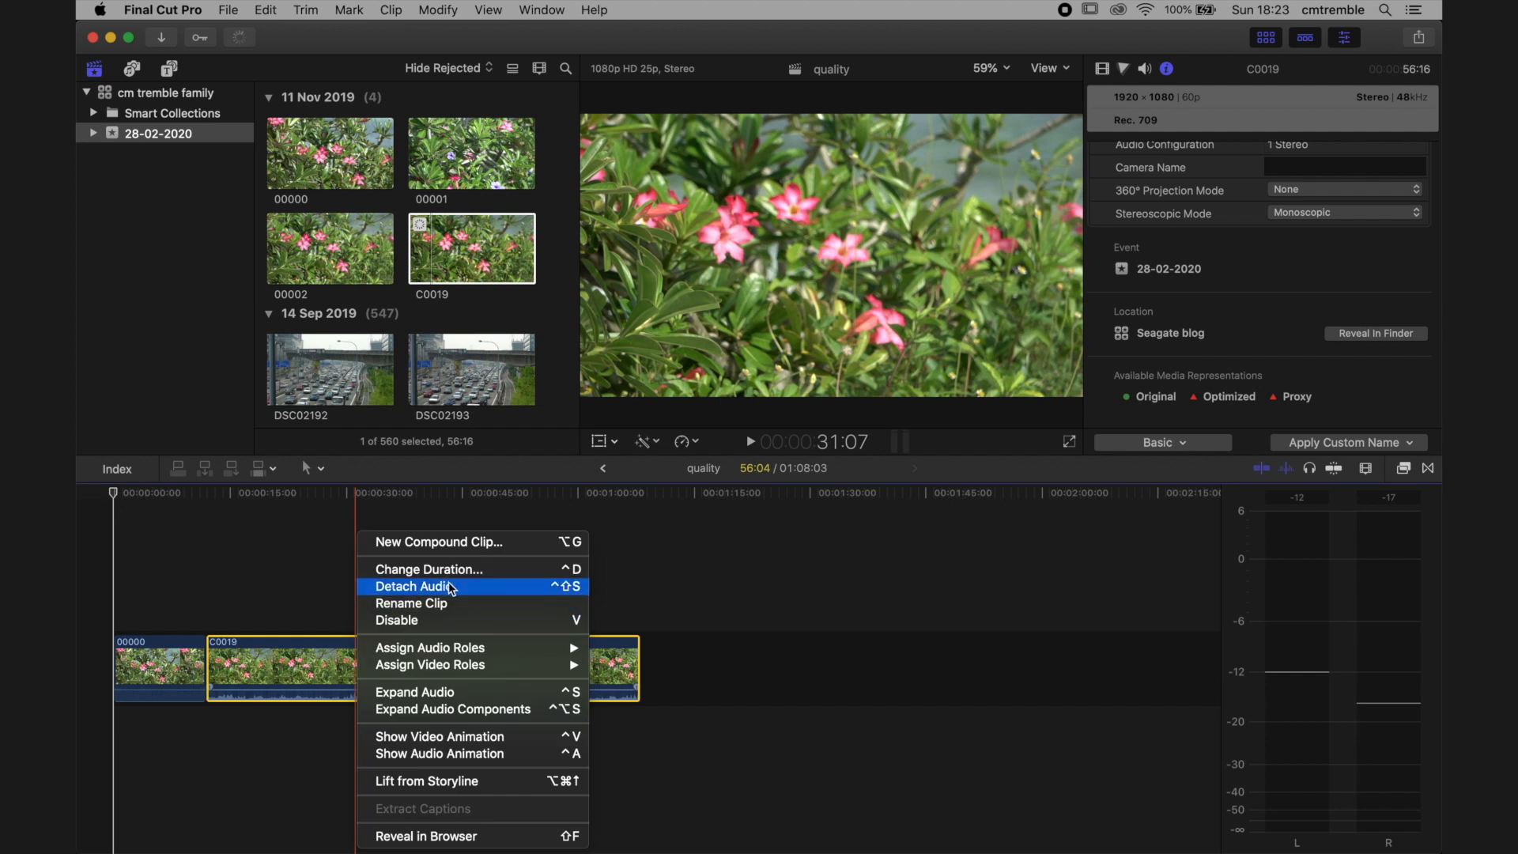
left_click(699, 445)
left_click(699, 442)
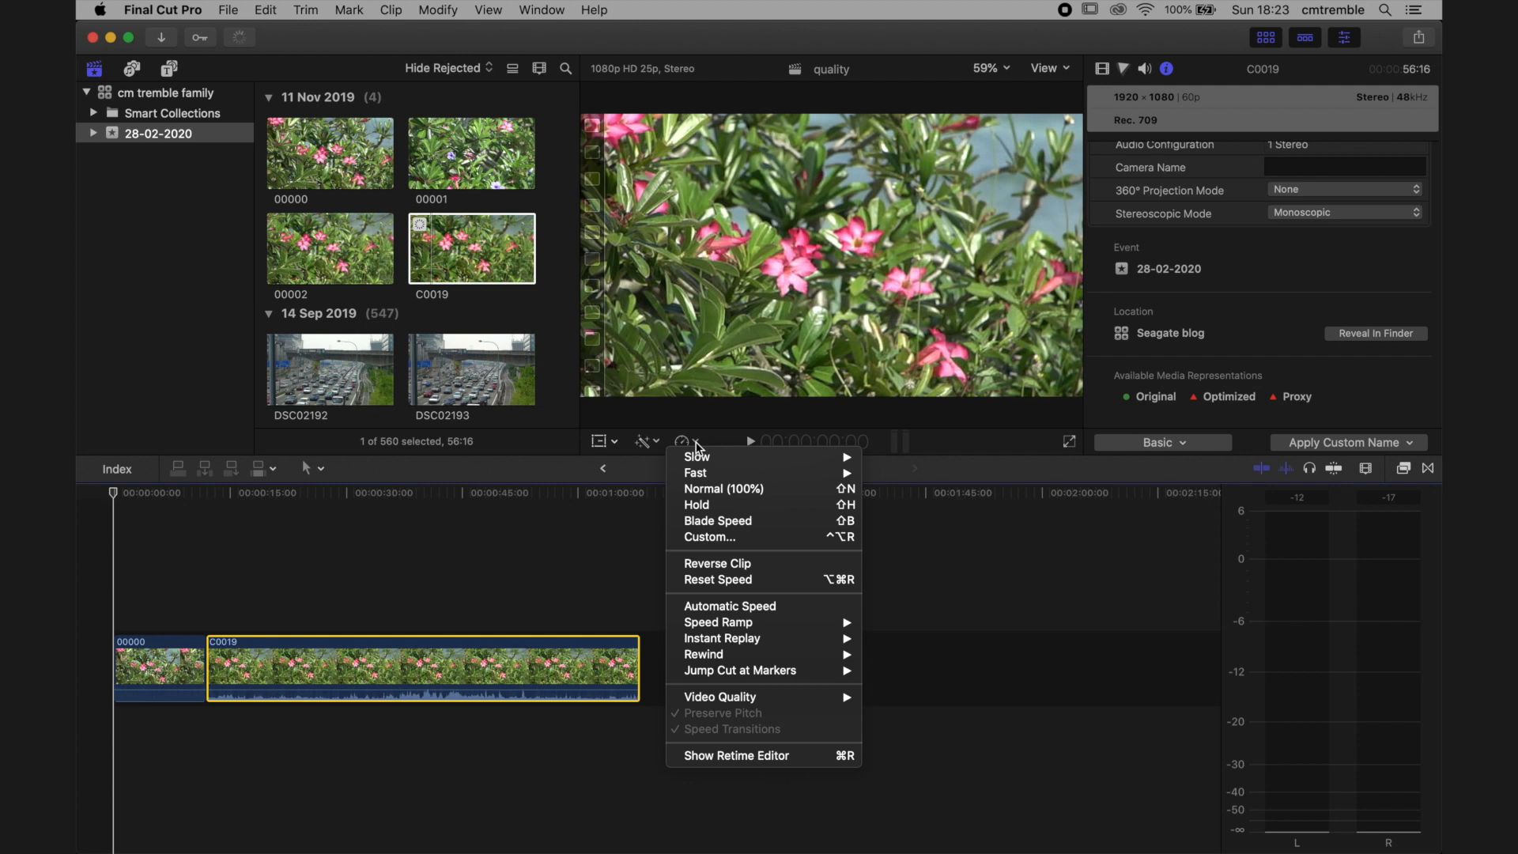
left_click(714, 605)
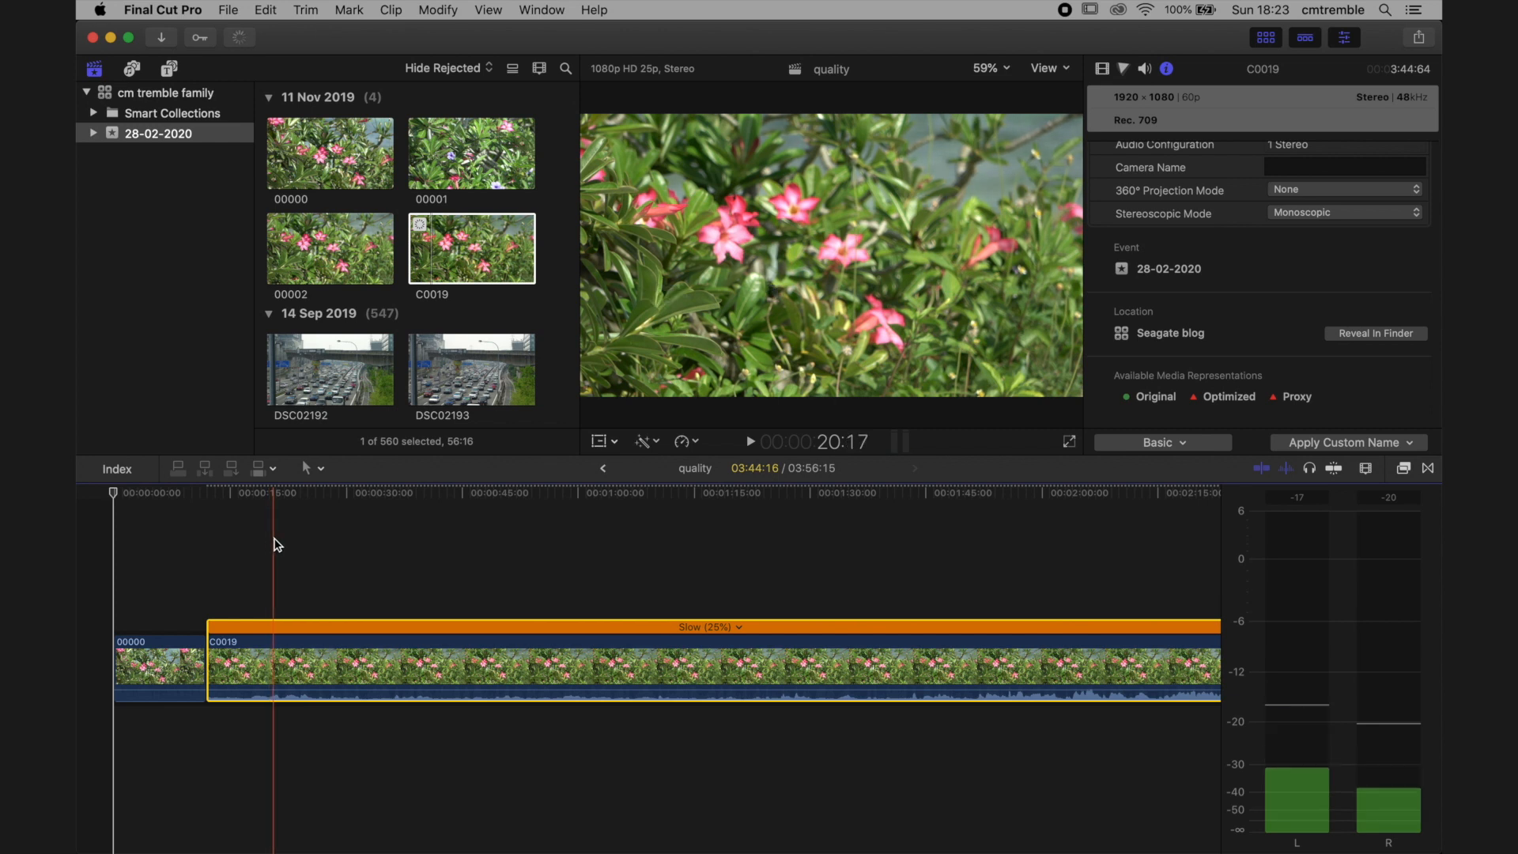
Set the viewer zoom to 100% and step frame by frame through the beginning of the 00000 clip
left_click(1003, 75)
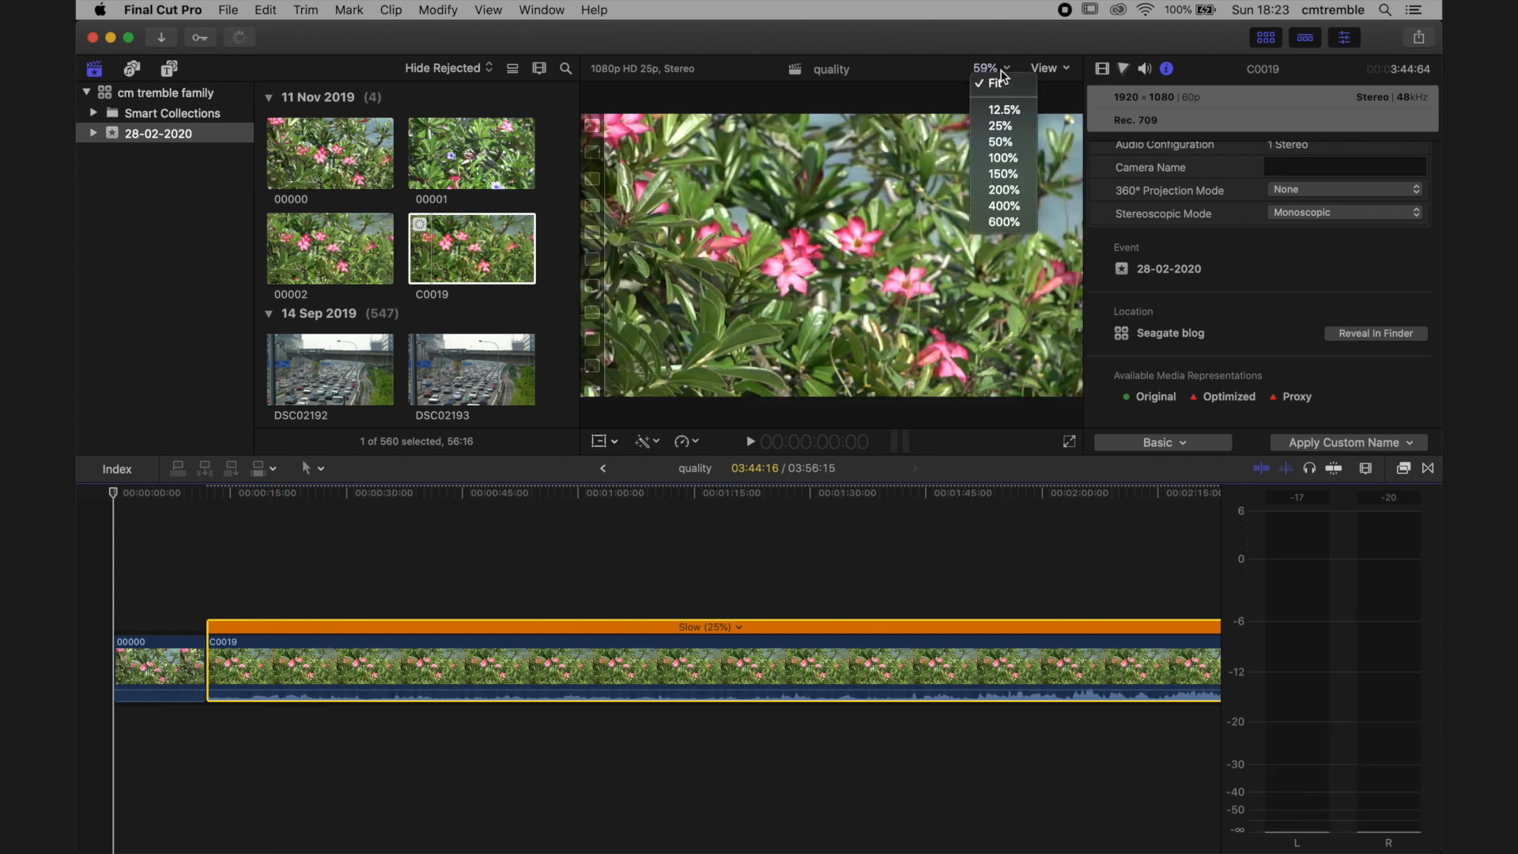
left_click(998, 156)
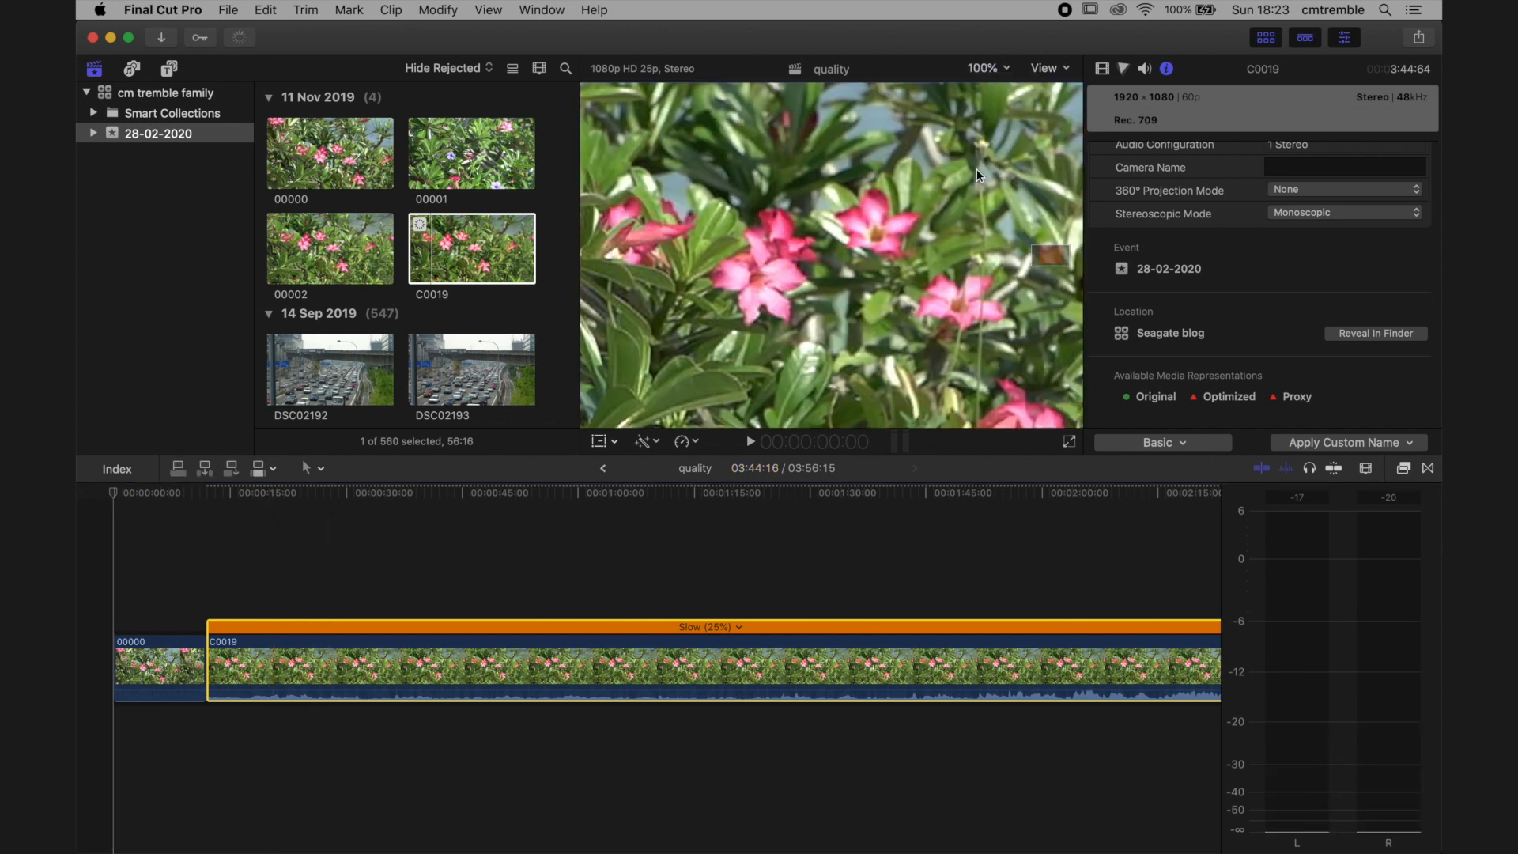
left_click(115, 495)
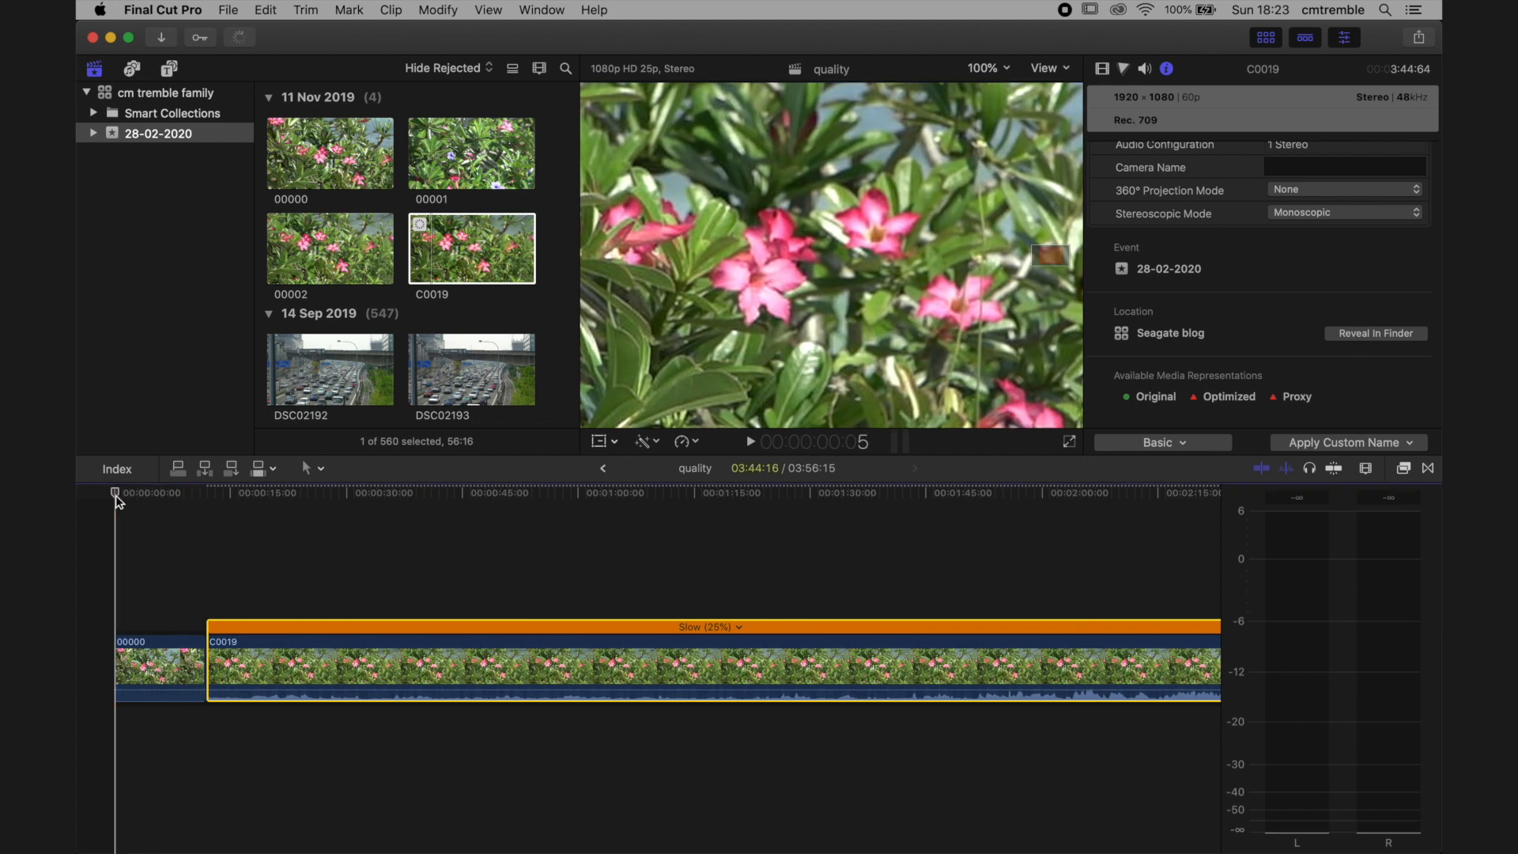
key("Right")
key("Right")
key("Right")
key("Right")
key("Right")
key("Right")
key("Right")
key("Right")
key("Right")
key("Right")
key("Right")
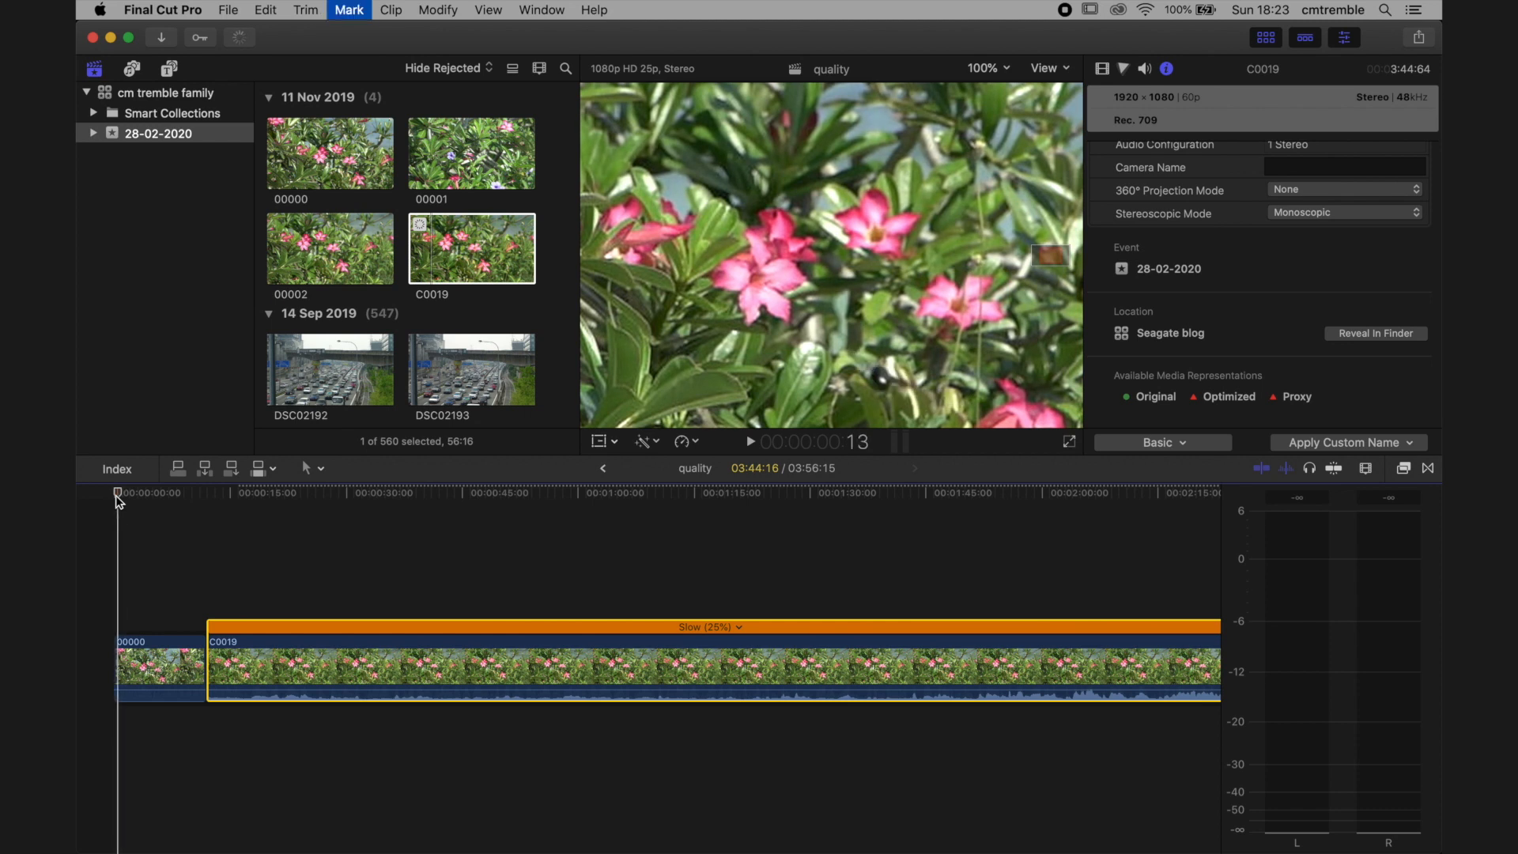
key("Right")
key("Right")
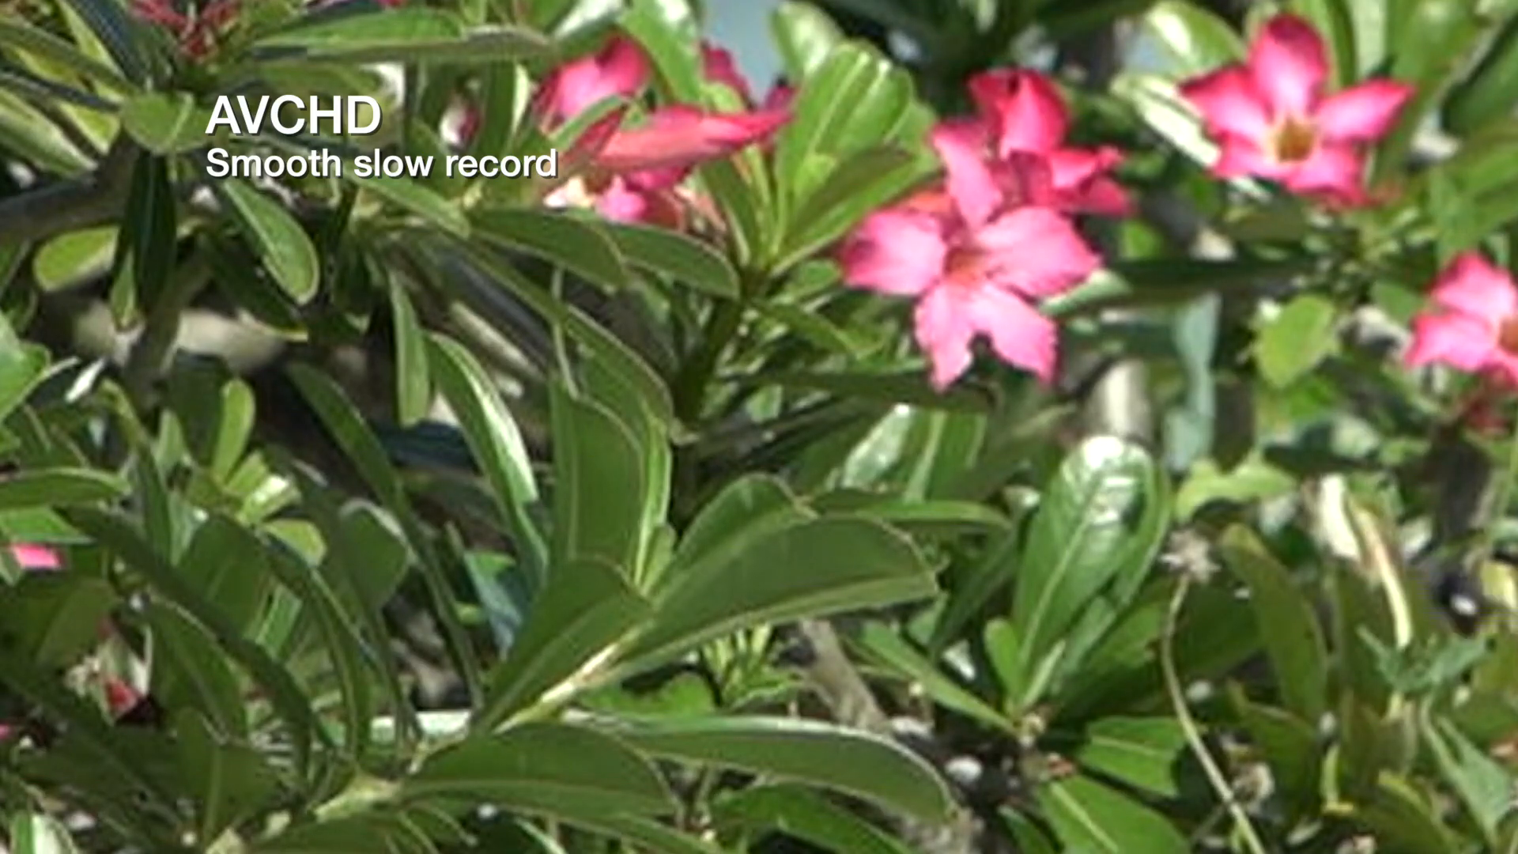